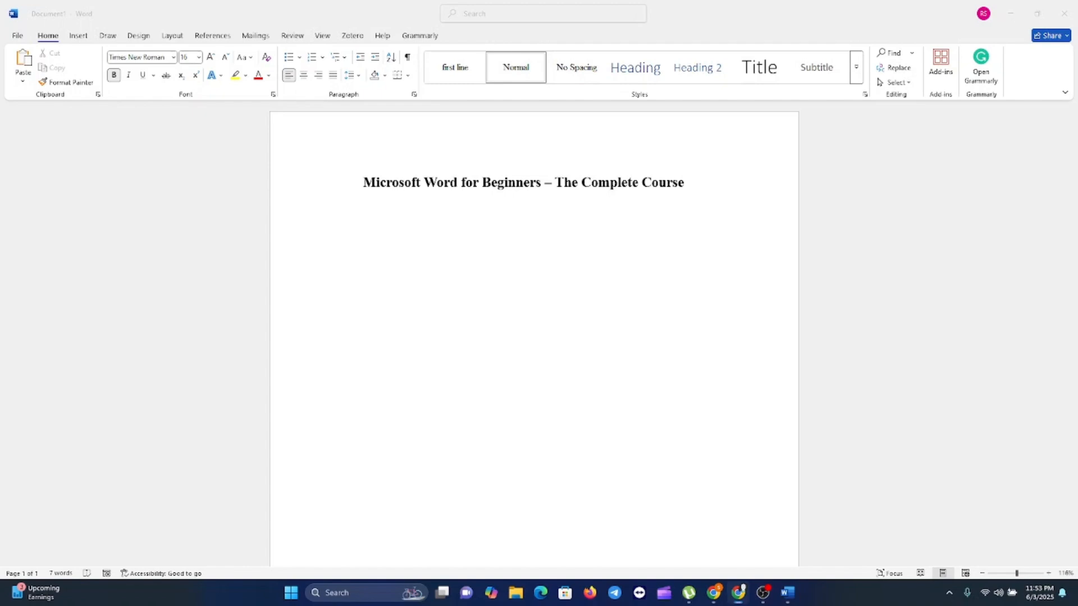
key(alt+Tab)
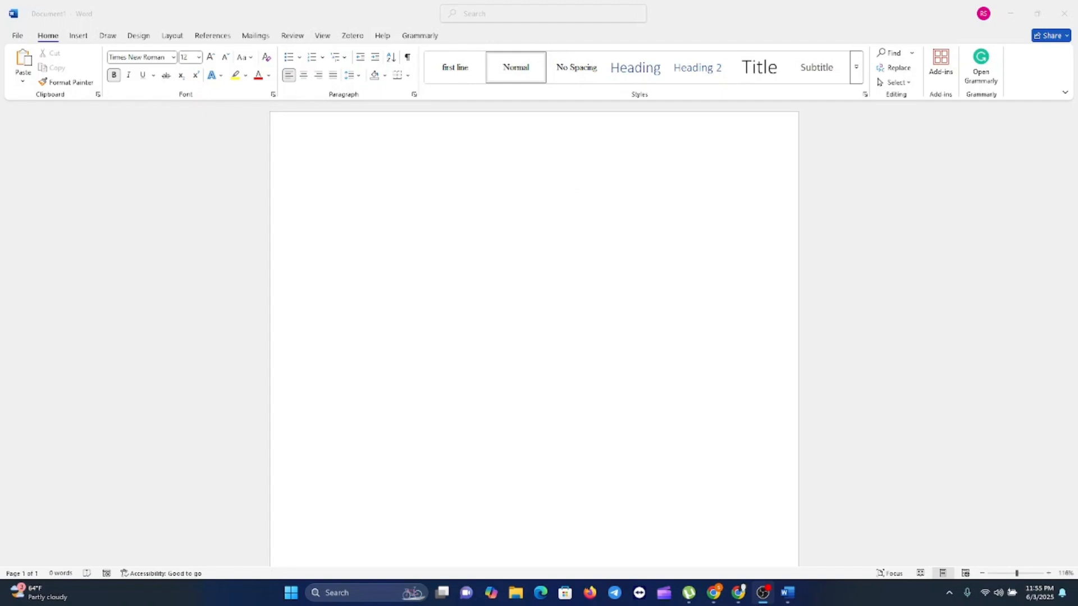
key(alt+Tab)
click(372, 235)
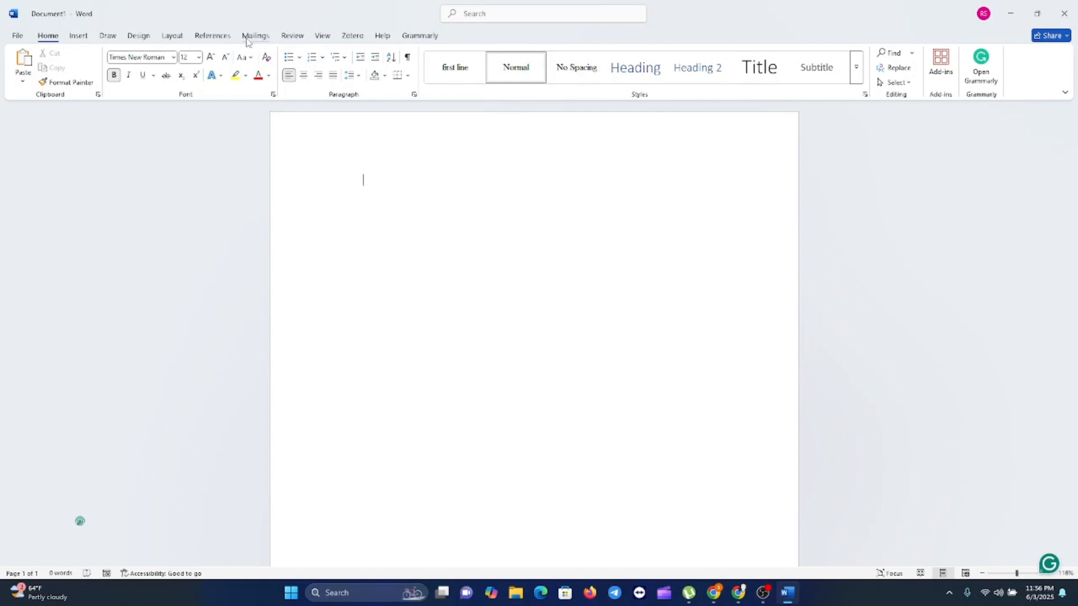
Step: Look over the file-management commands, and the Insert, Draw, Design, Layout, References, Mailings and Review command sets
click(18, 36)
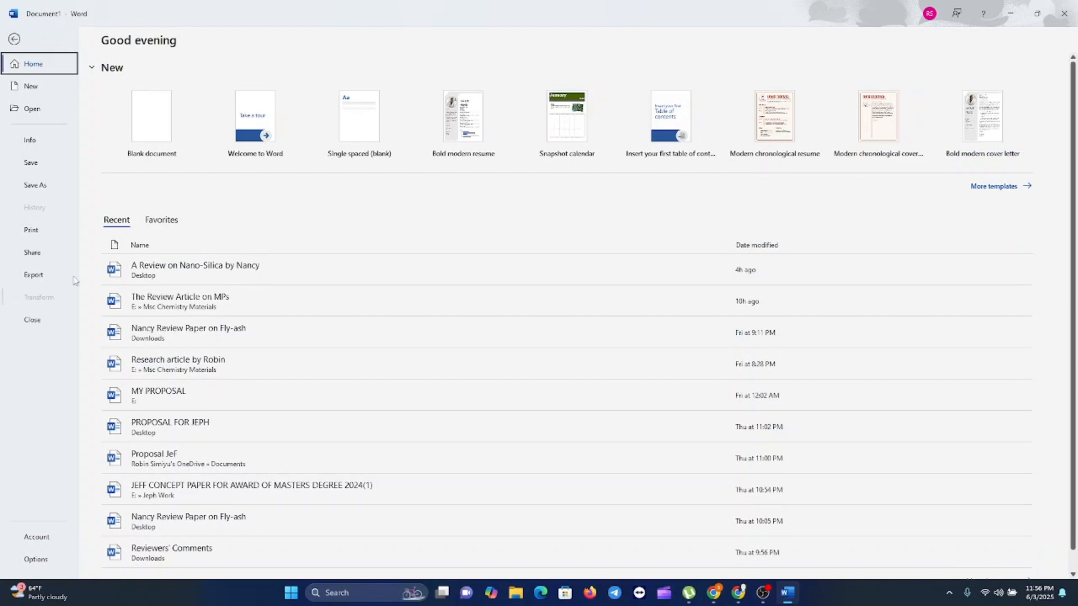
click(14, 39)
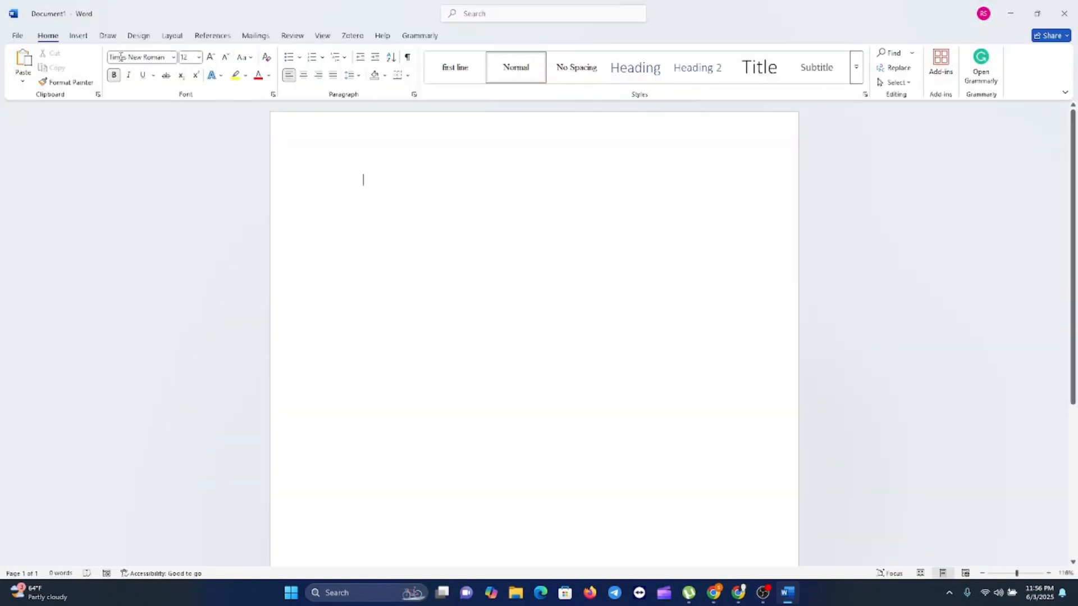
click(79, 36)
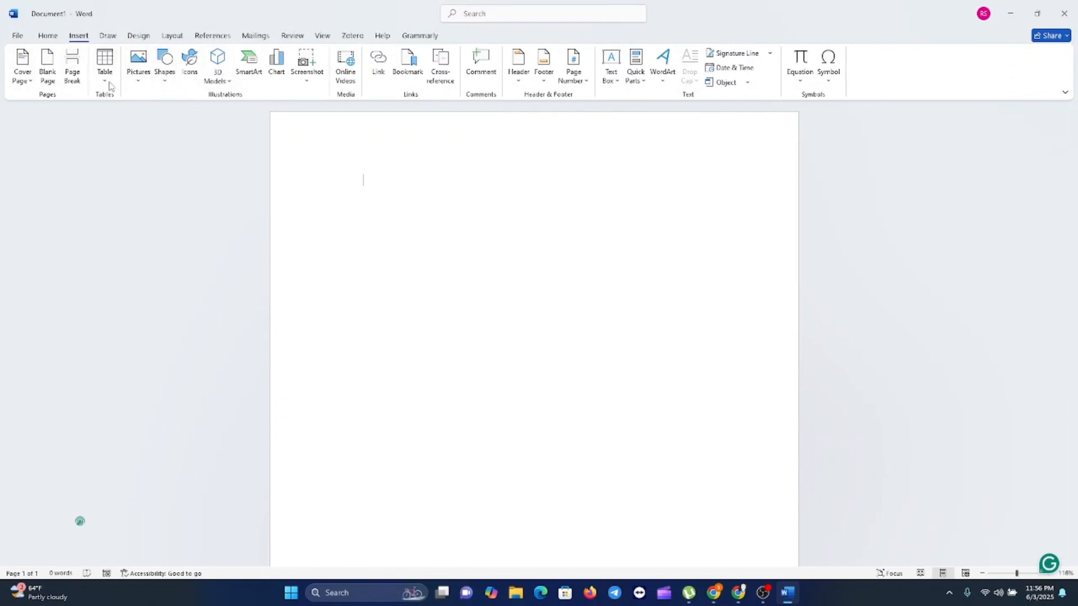
click(109, 37)
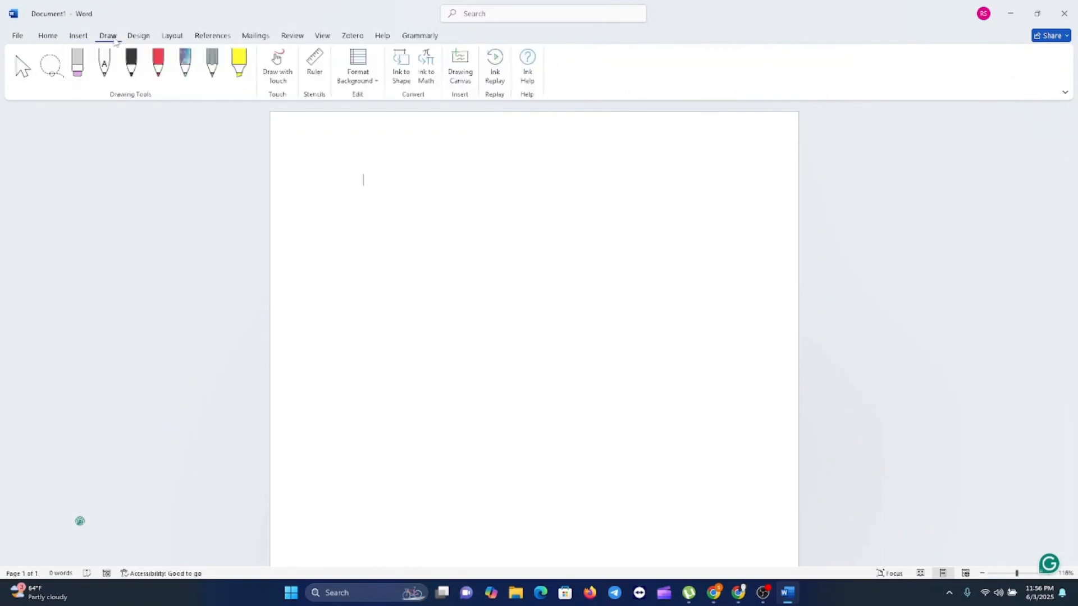
click(138, 36)
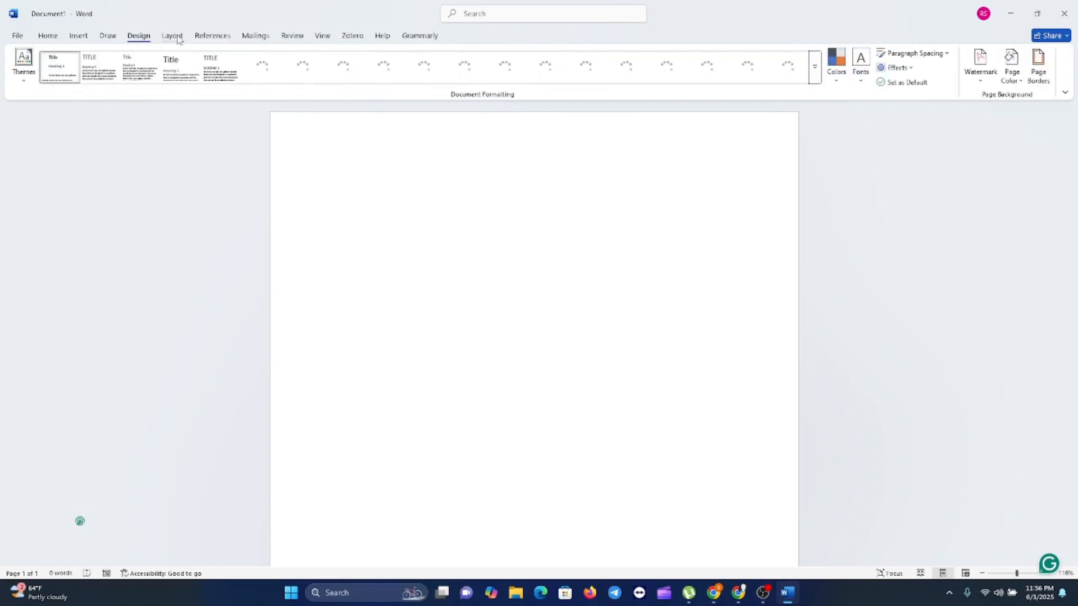
click(174, 36)
click(220, 38)
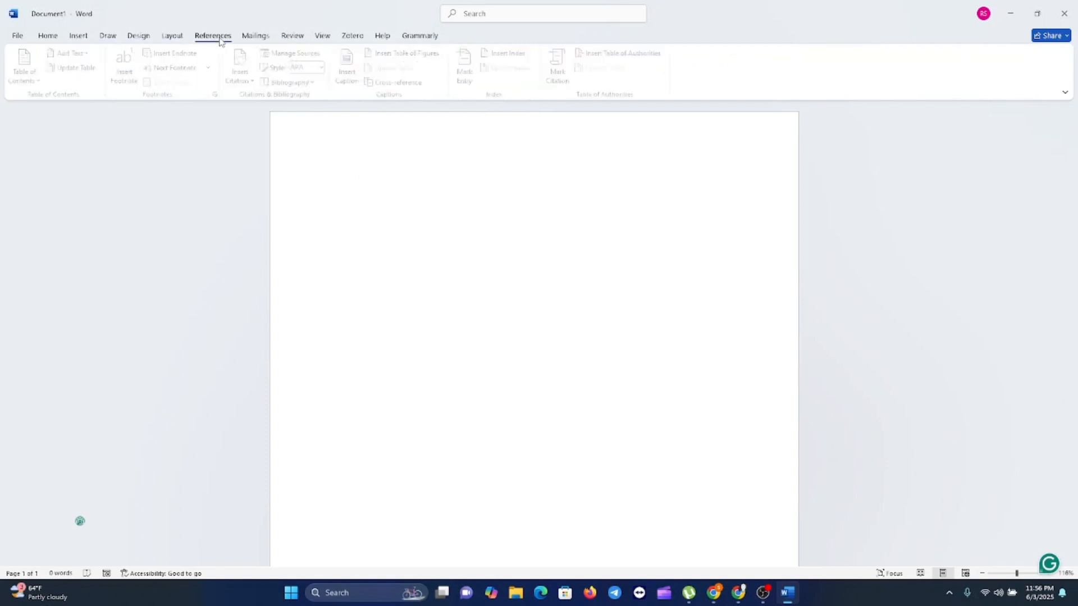
click(256, 37)
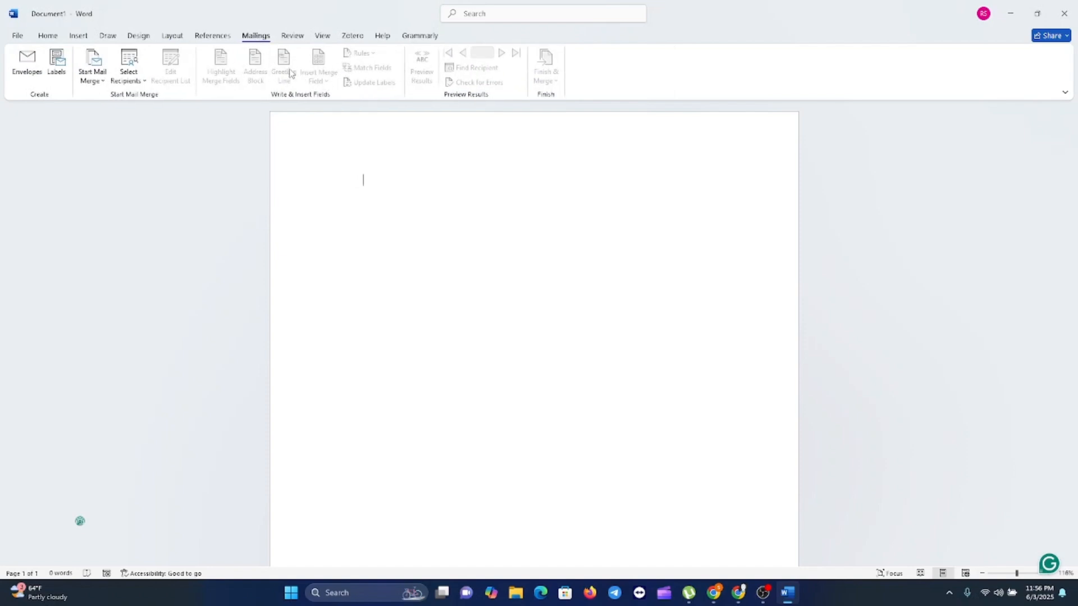
click(292, 36)
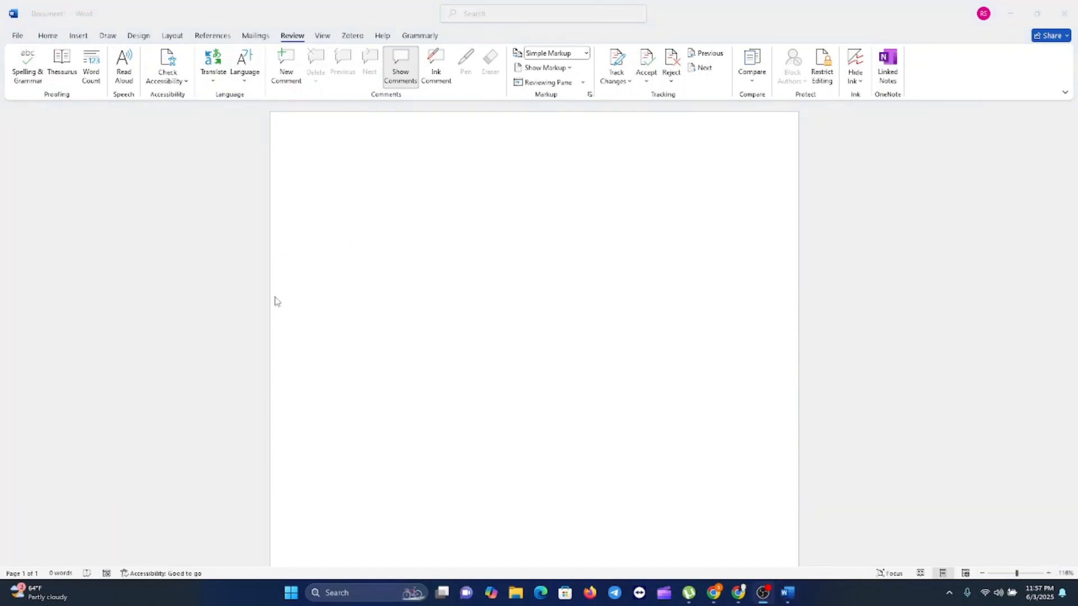
Step: Go through the Home, Insert, Draw, Design and Layout command sets and return to the Home commands
click(52, 38)
click(48, 36)
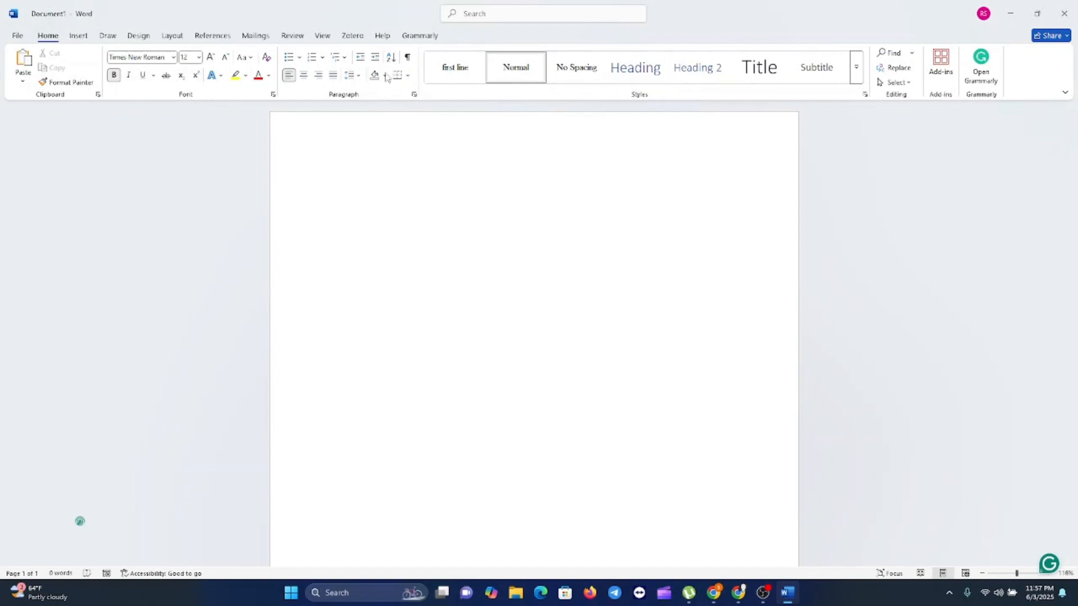
click(78, 36)
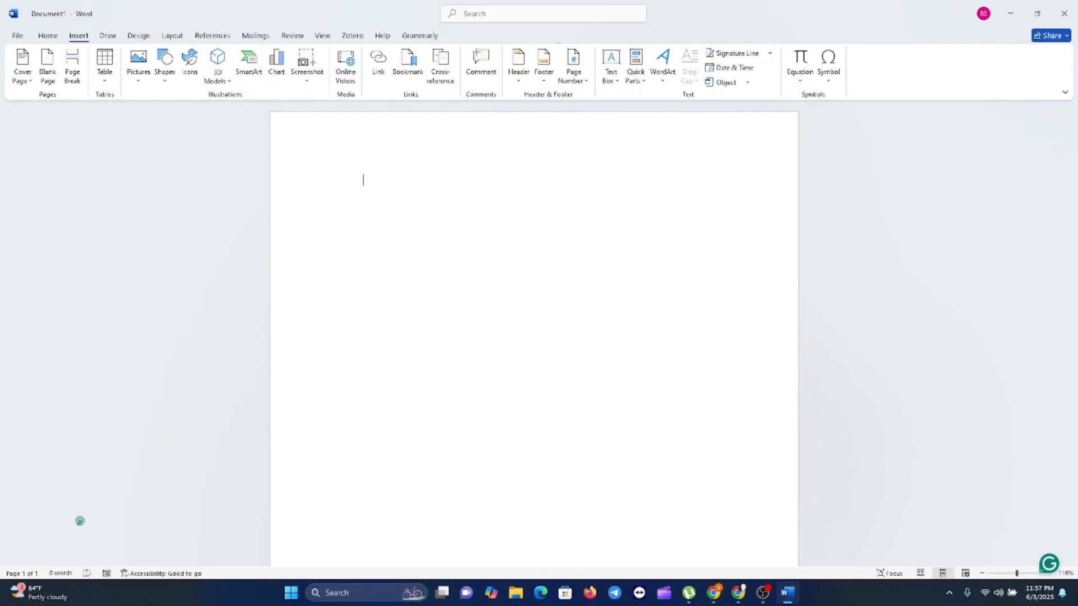
click(108, 36)
click(130, 37)
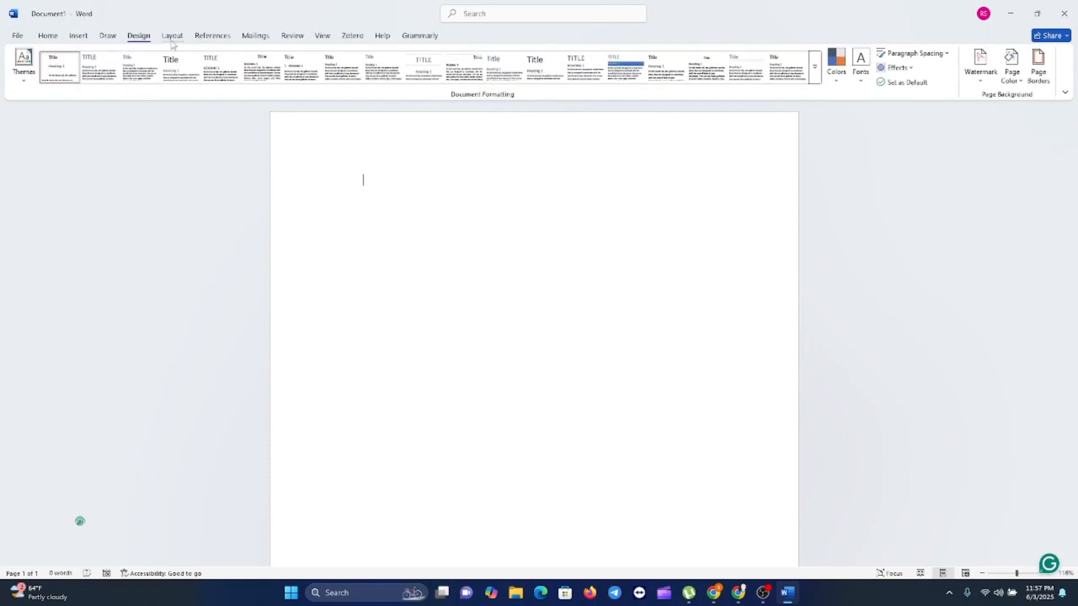
click(171, 36)
click(48, 36)
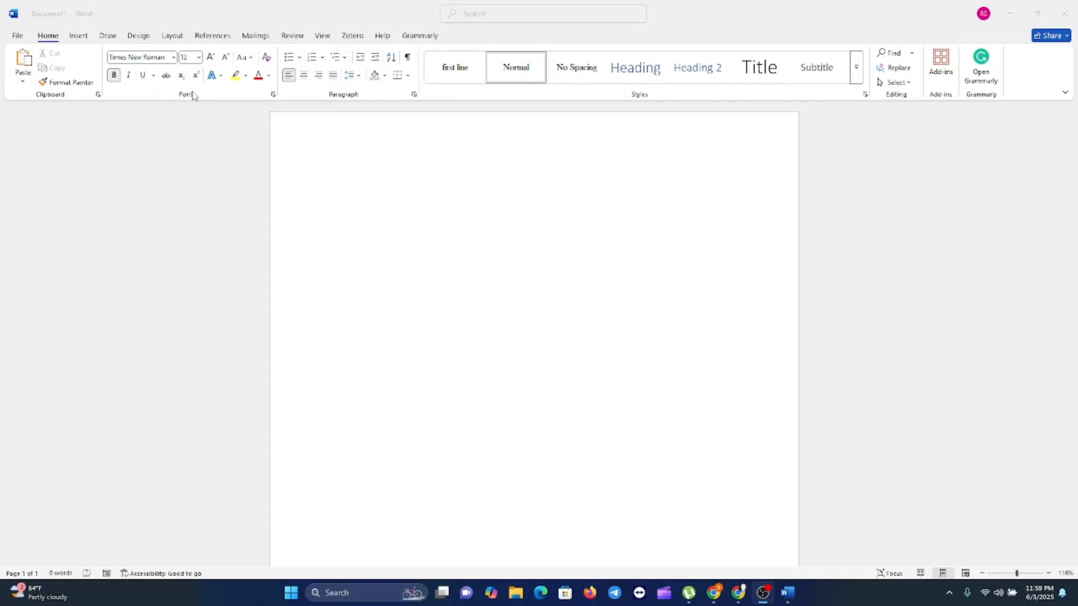
click(48, 38)
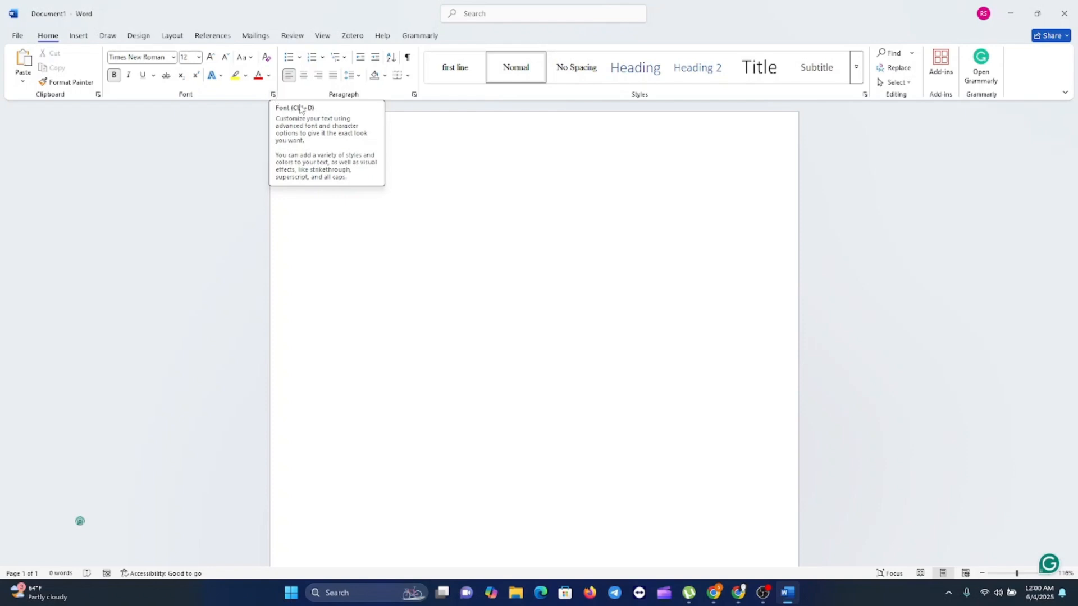
click(413, 96)
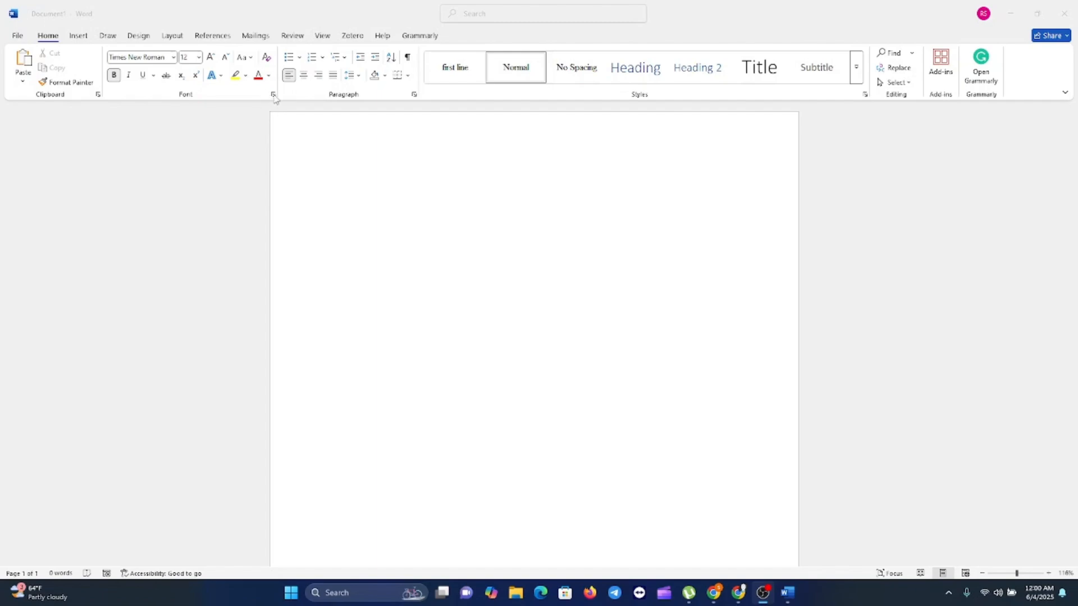
click(240, 95)
click(256, 149)
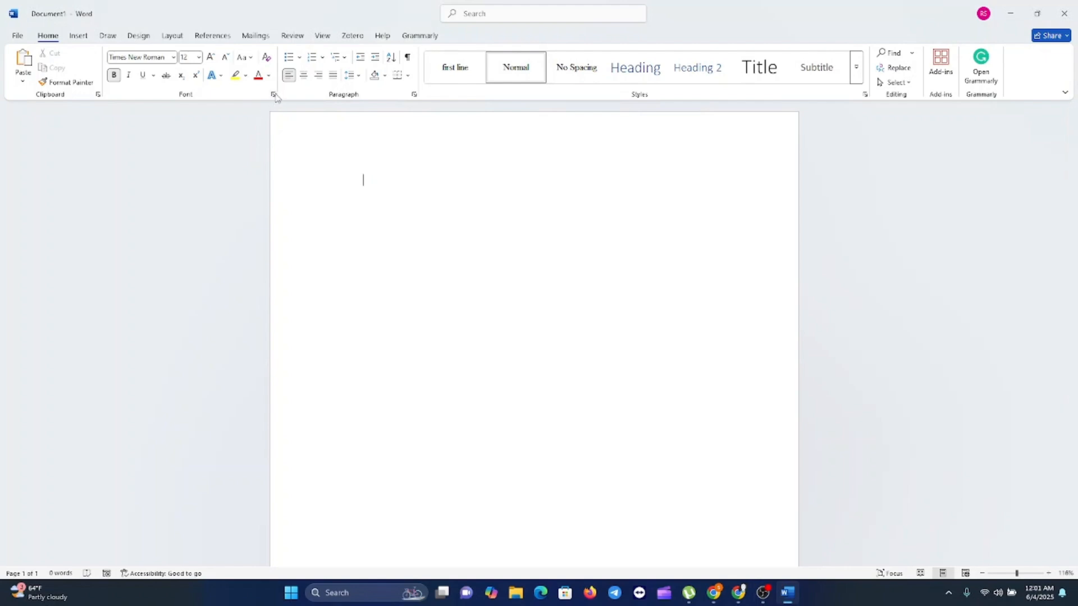
Step: Examine the basic and advanced settings of the Font dialog and close it without applying changes
click(273, 95)
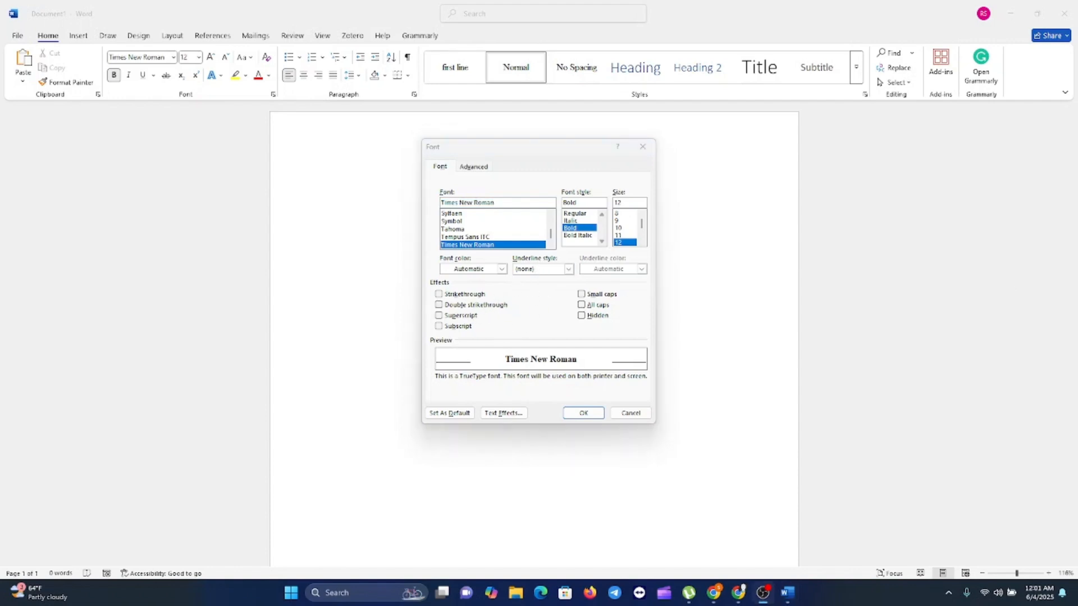
click(441, 168)
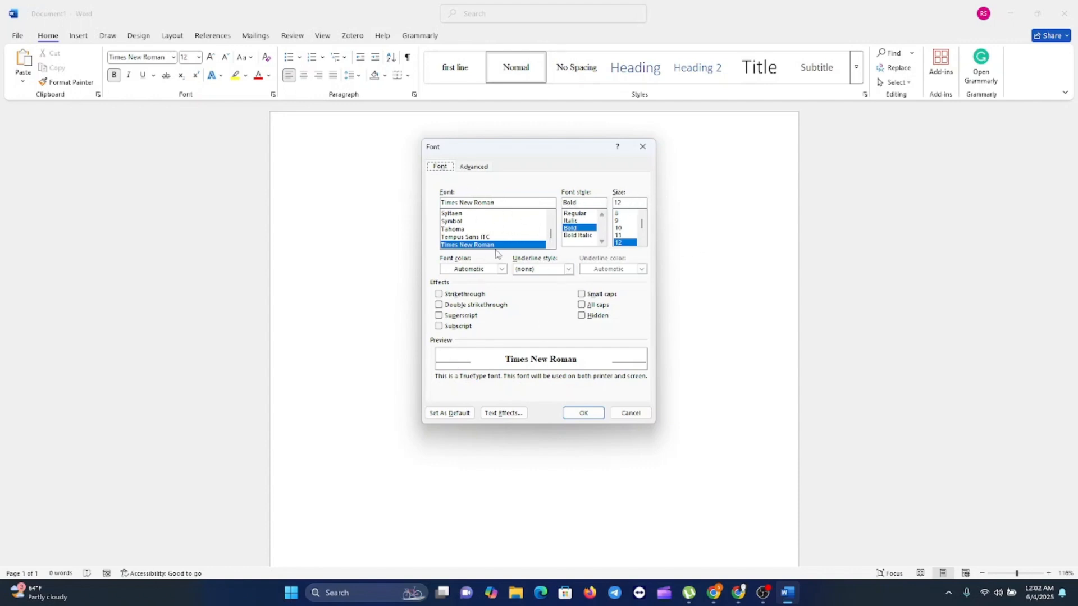
click(477, 168)
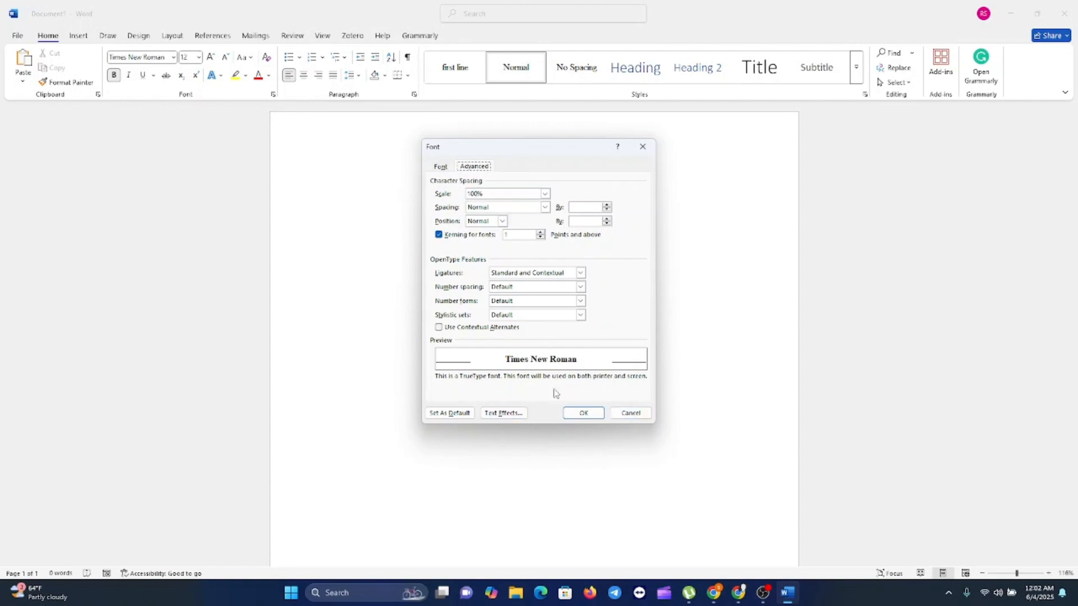
click(633, 413)
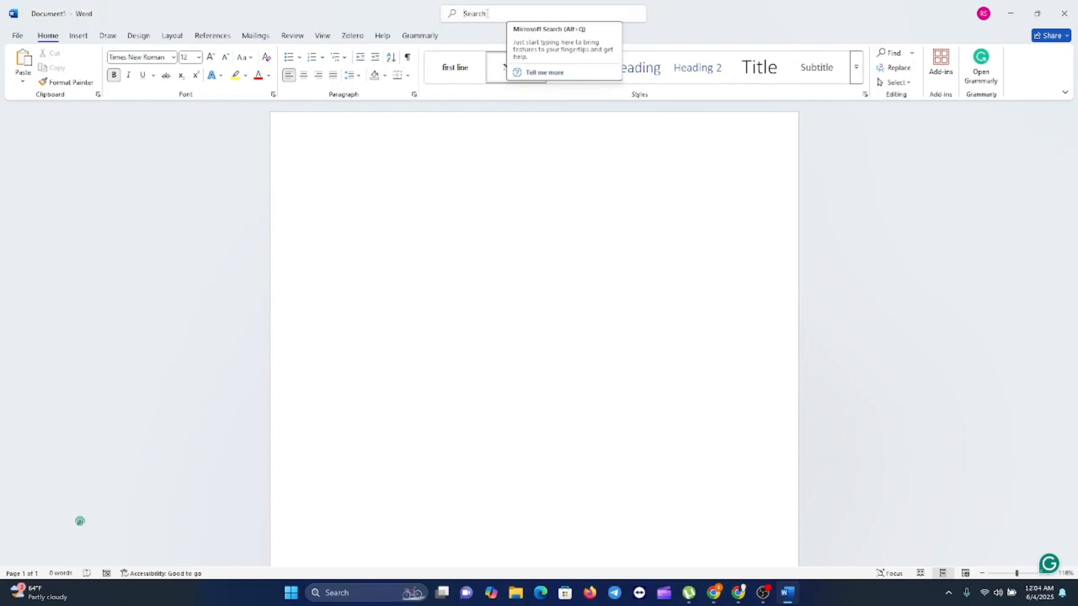
Step: Bring up the suggested actions of Microsoft Search and dismiss them
key(alt+q)
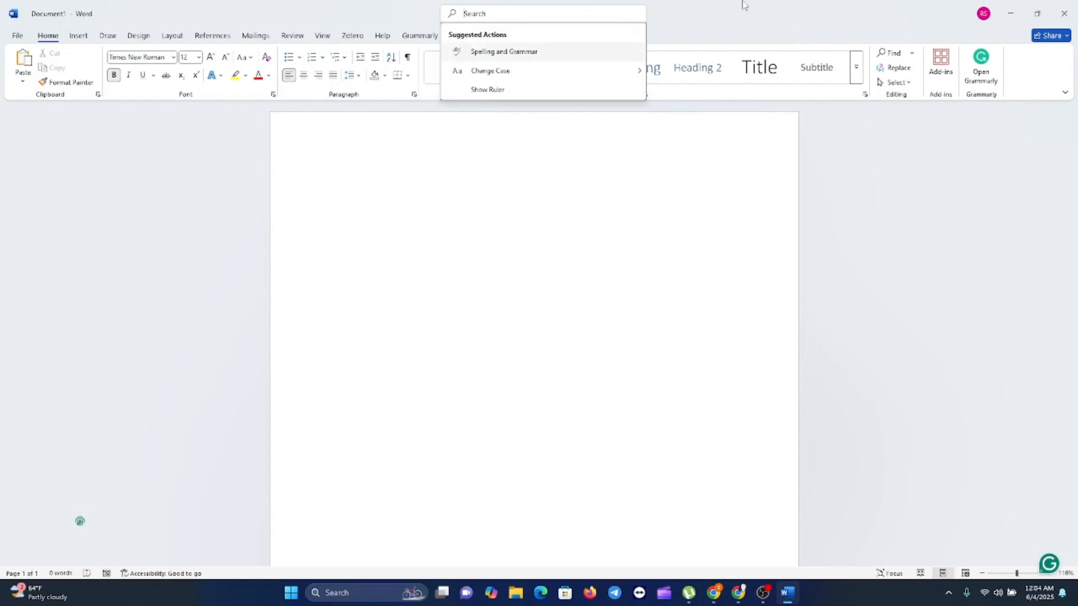
key(Escape)
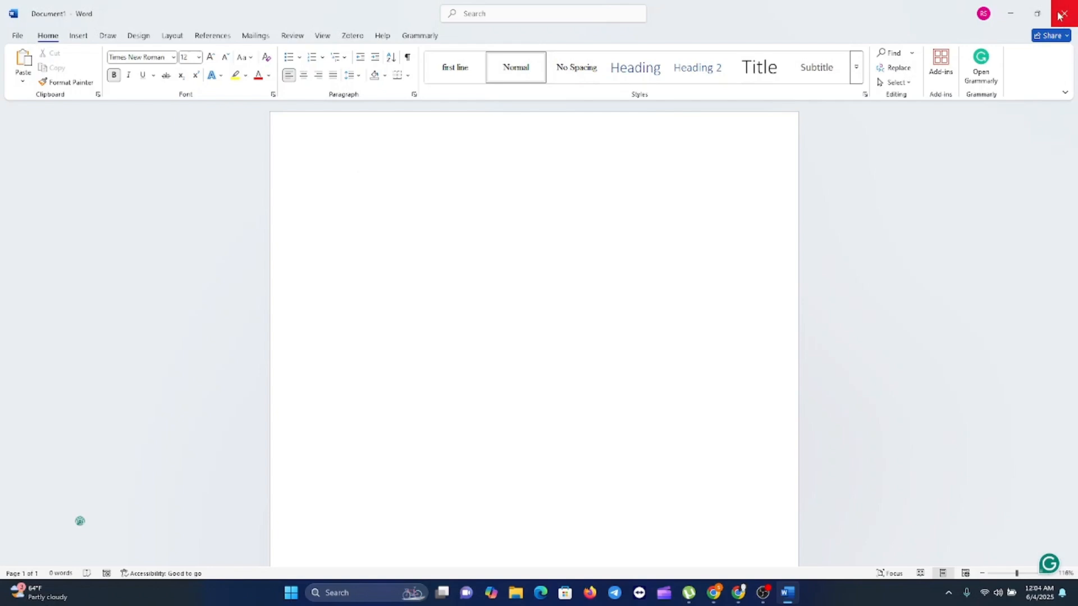
Step: Minimize the blank document's window to the desktop and restore it
click(1012, 17)
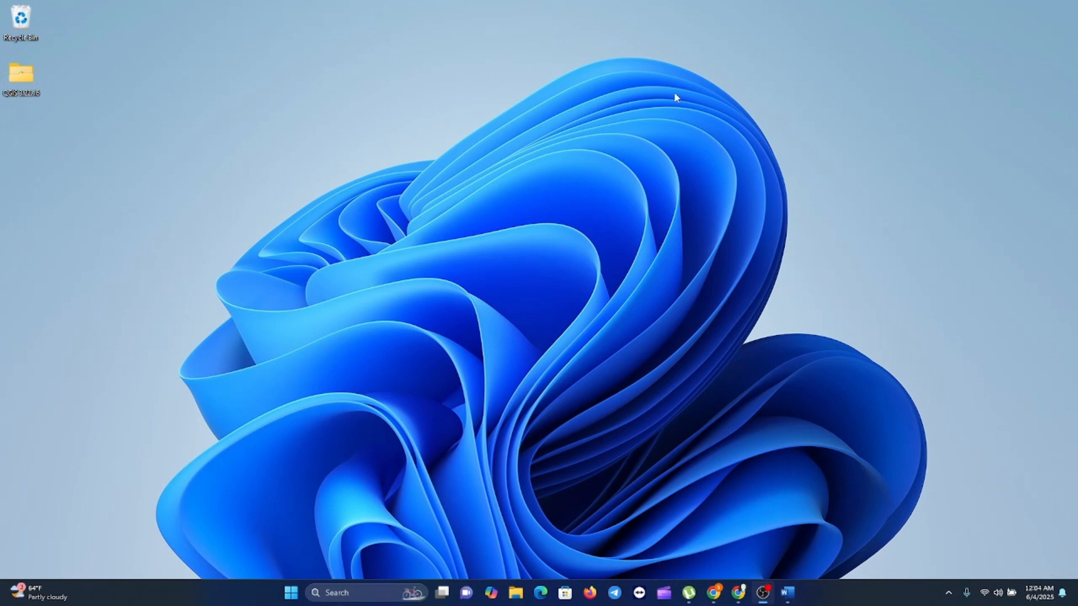
click(789, 601)
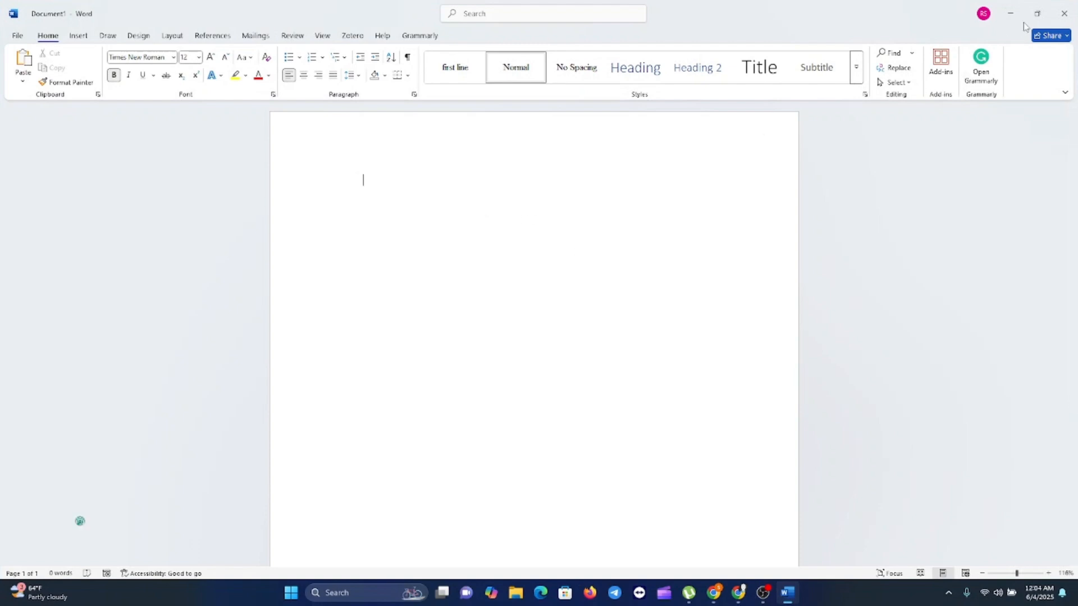
Step: Snap the document window to the left half of the screen and maximize it again
mouse_move(1038, 17)
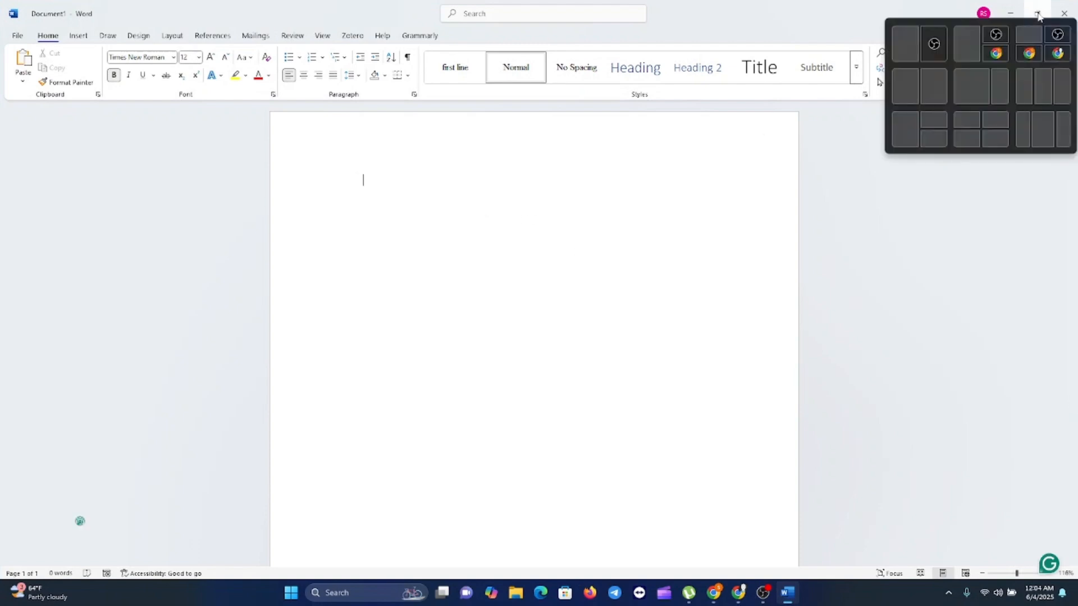
click(904, 87)
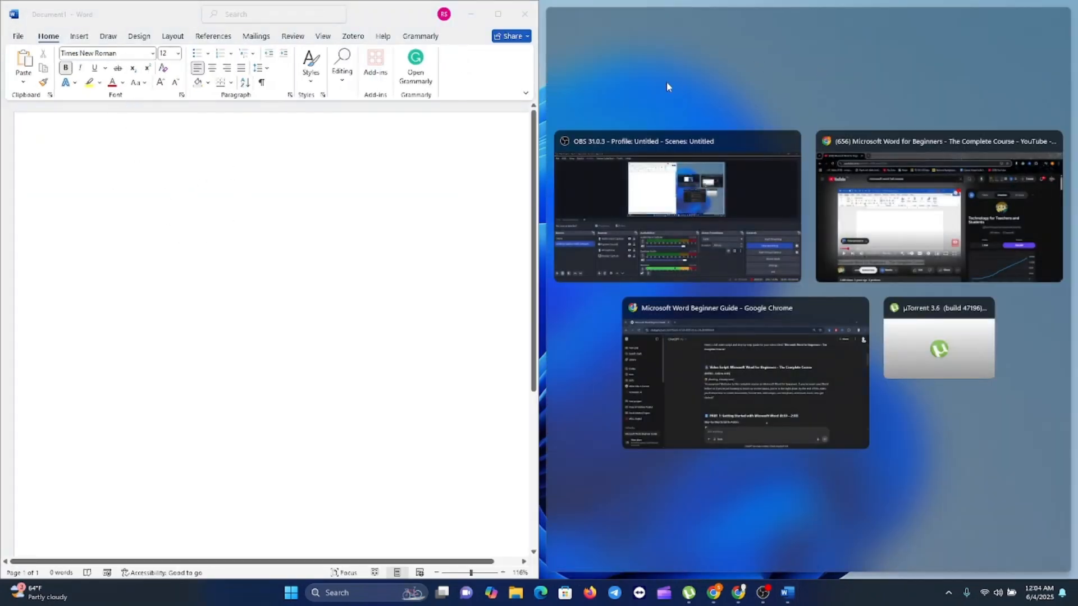
click(498, 13)
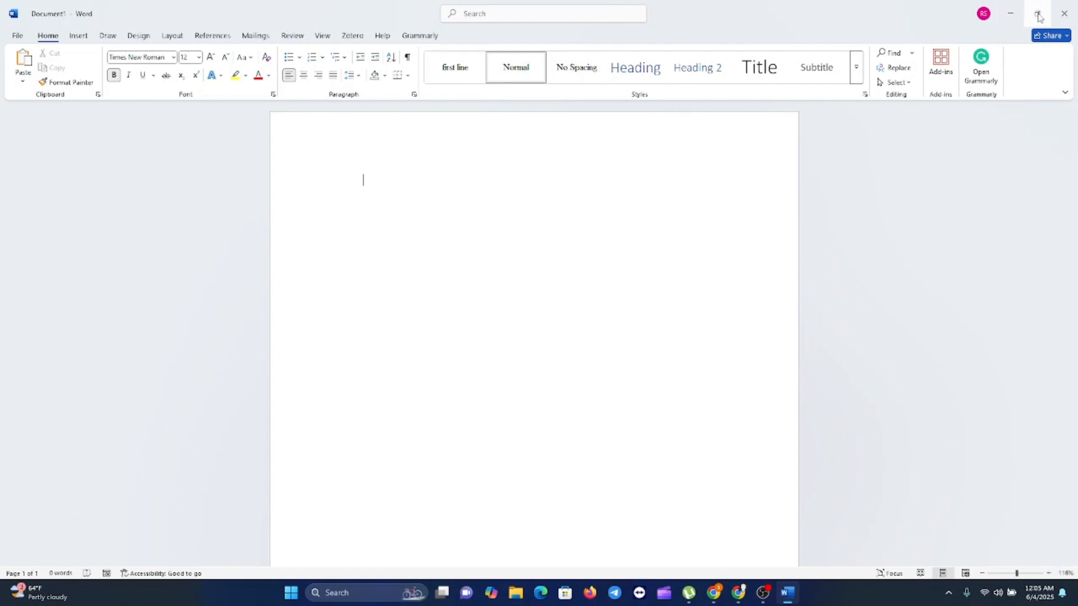
mouse_move(1038, 15)
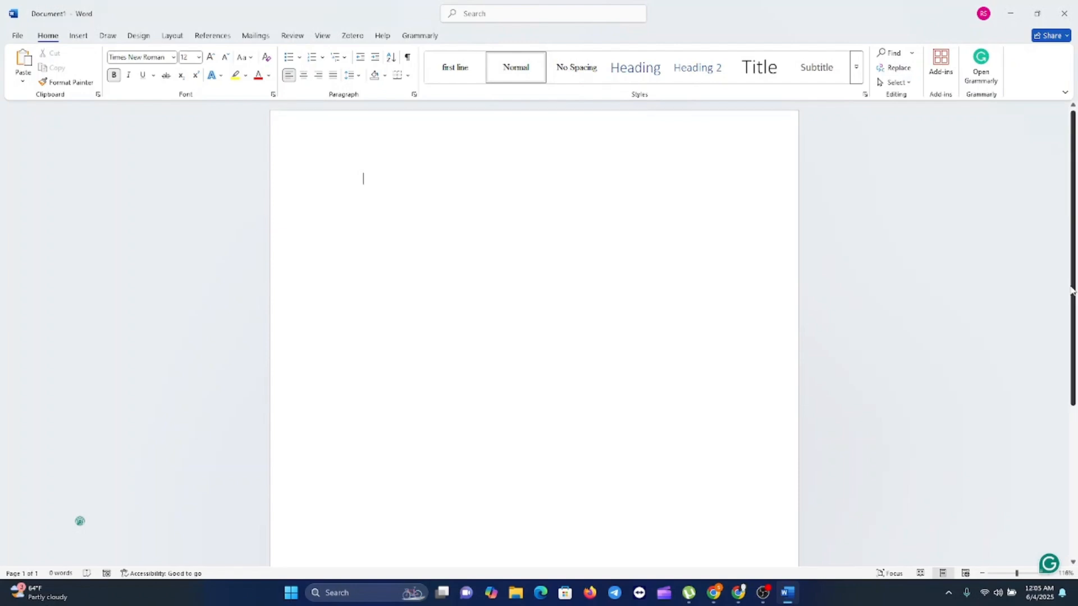
Step: Scroll down the blank page and return to its beginning
mouse_move(1072, 290)
mouse_down()
mouse_move(1065, 454)
mouse_move(1073, 271)
mouse_up()
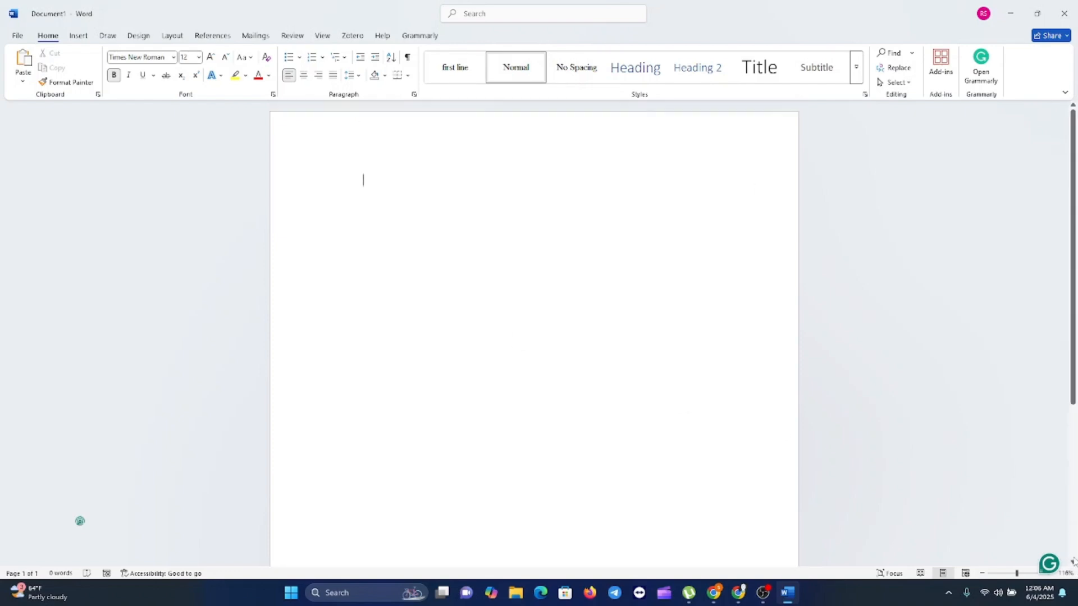
drag(1073, 562, 1074, 563)
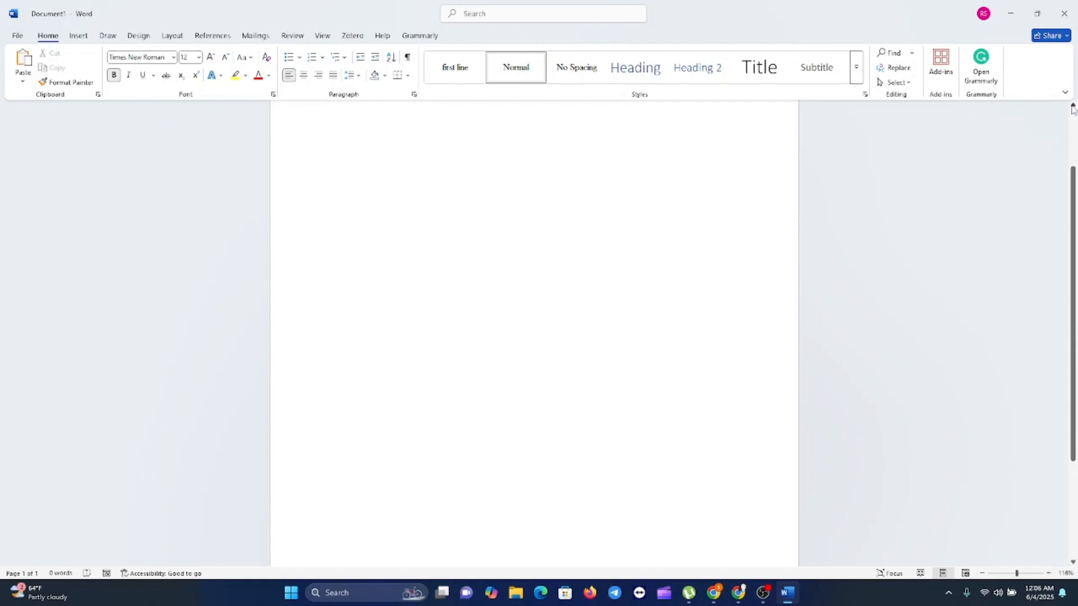
drag(1072, 108, 1073, 108)
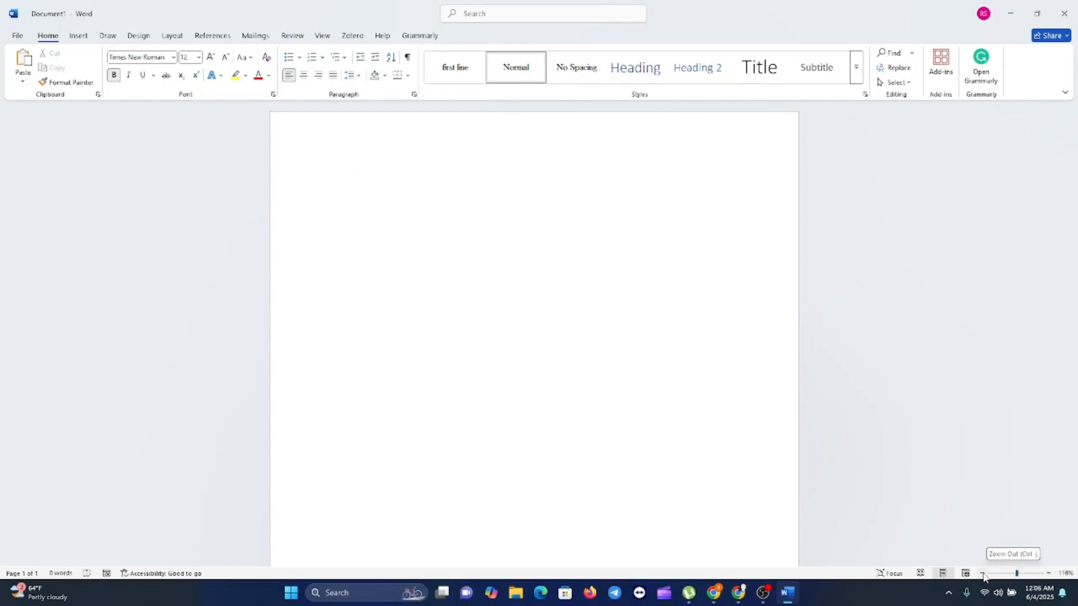
Step: Enlarge the page view to 180% zoom
click(1048, 574)
click(1049, 574)
click(1048, 574)
click(1048, 574)
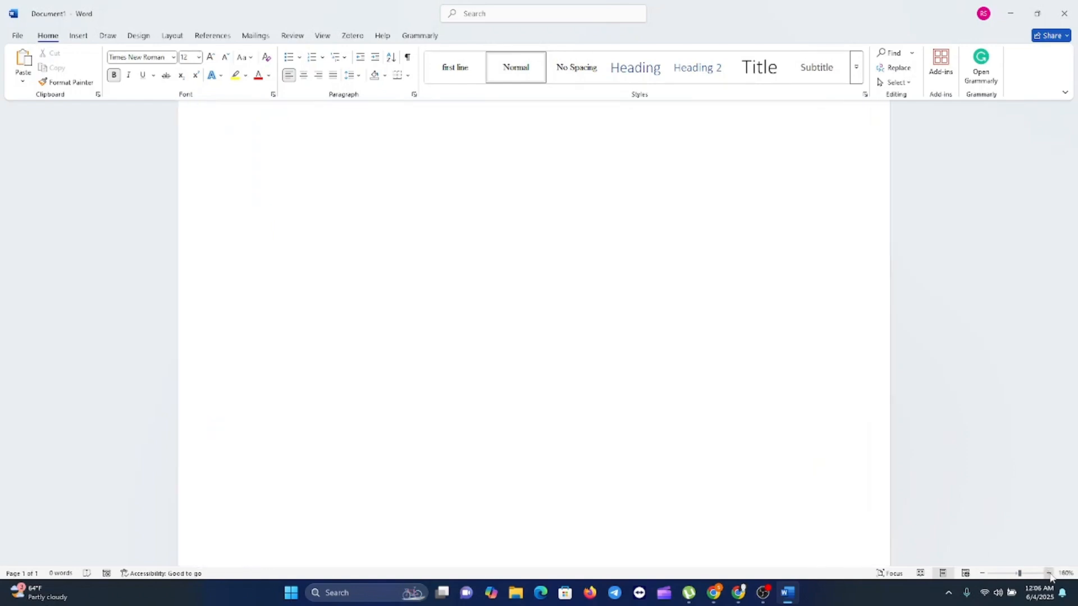
click(1048, 574)
click(1049, 573)
click(1048, 574)
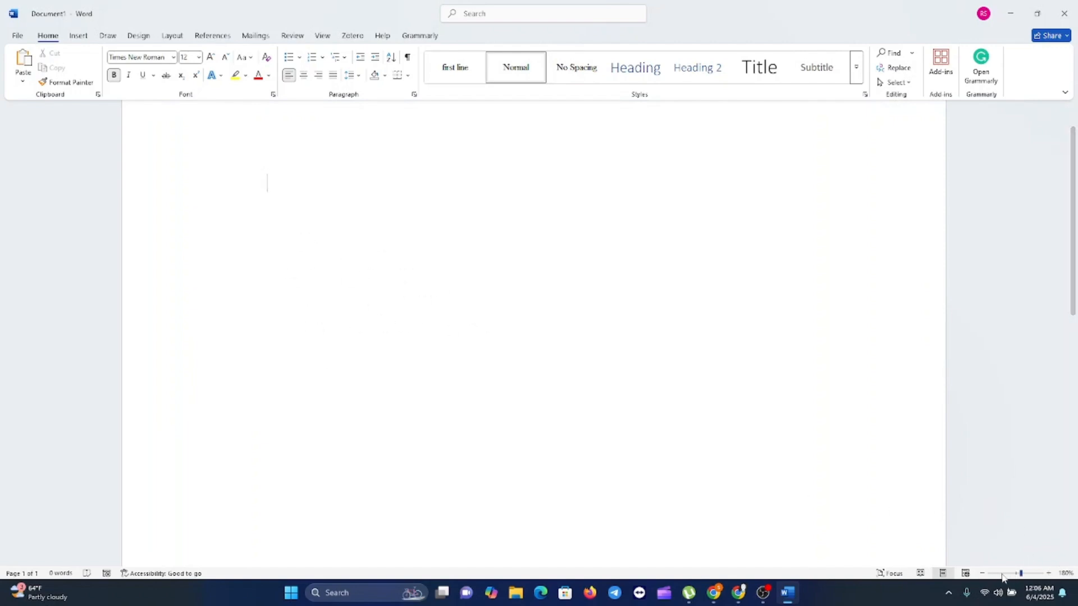
Step: Reduce the page view to 120% zoom
click(983, 573)
click(983, 574)
click(983, 574)
click(983, 573)
click(983, 573)
click(983, 574)
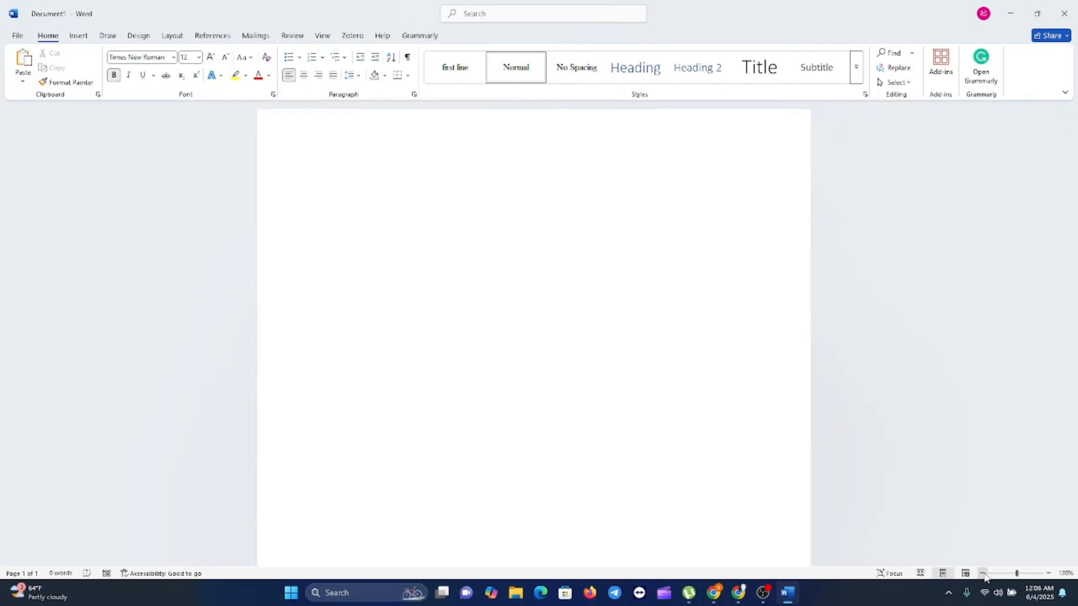
Step: Enlarge the page beyond the window width, scroll it sideways, and set the zoom back to 100%
click(982, 573)
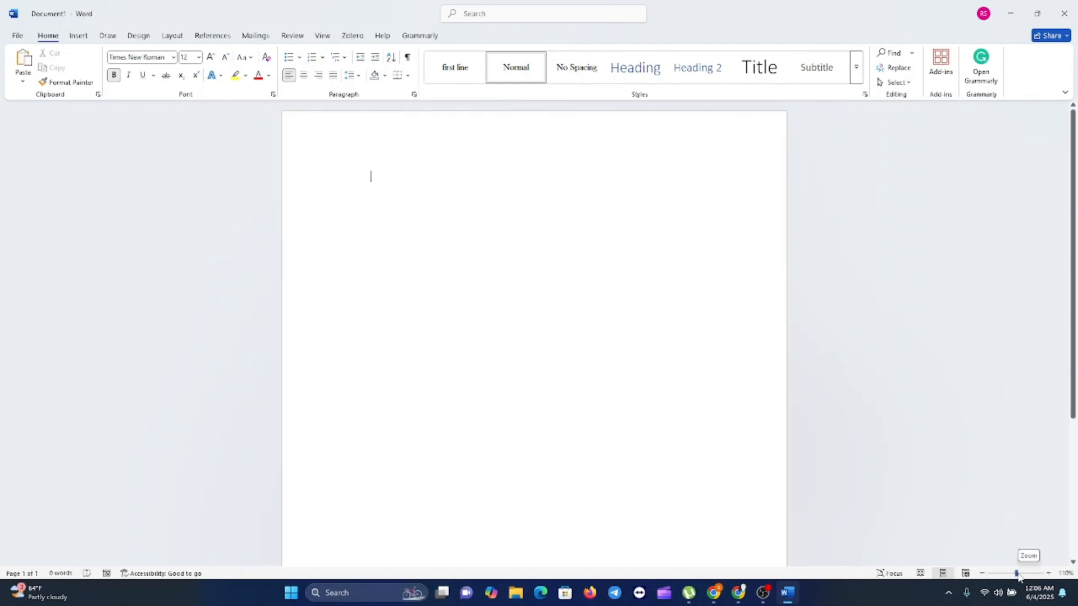
drag(1016, 574, 1025, 574)
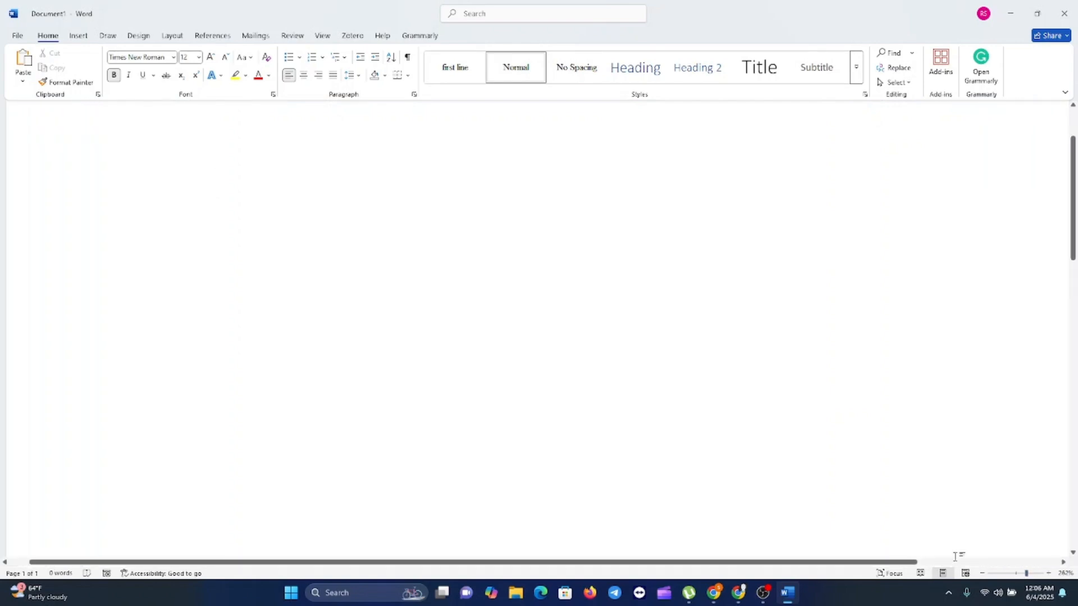
drag(656, 564, 750, 562)
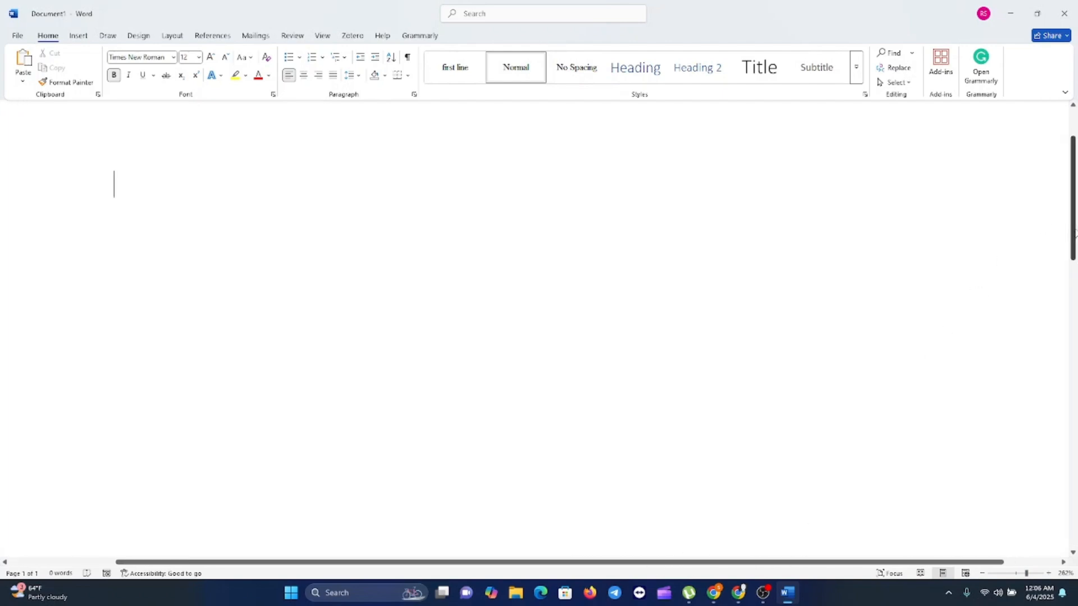
drag(1026, 574, 1016, 574)
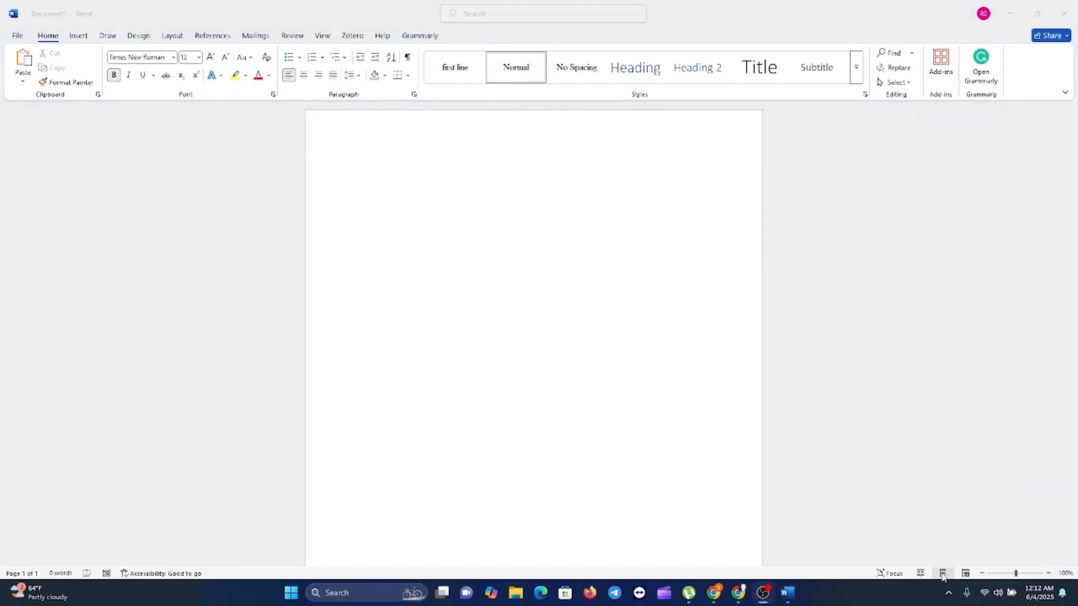
Step: Keep the document in Print Layout and try out the Read Mode and Focus views
click(943, 575)
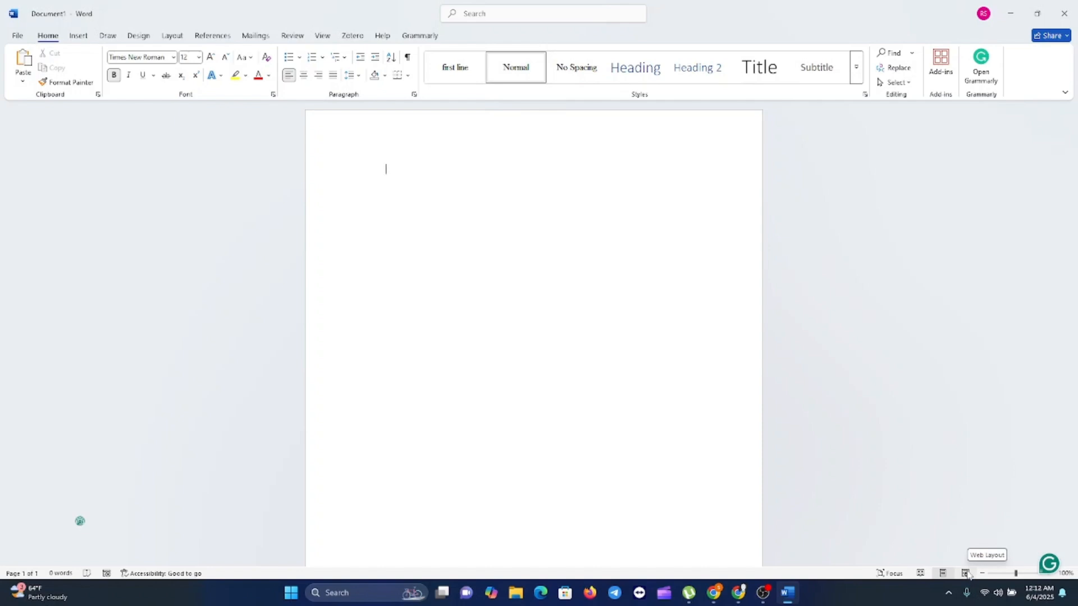
click(921, 573)
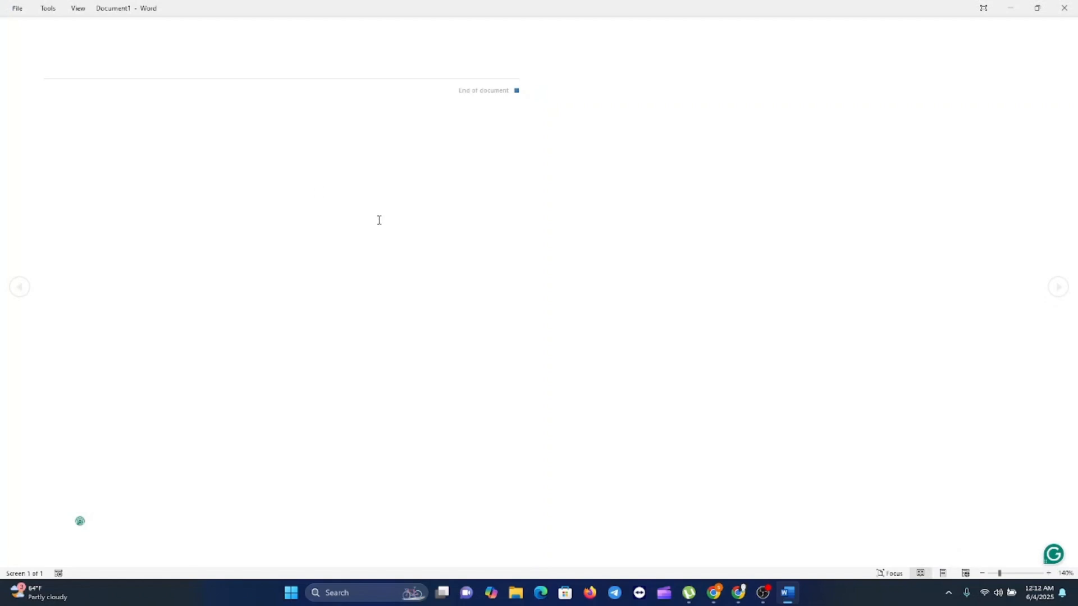
click(892, 573)
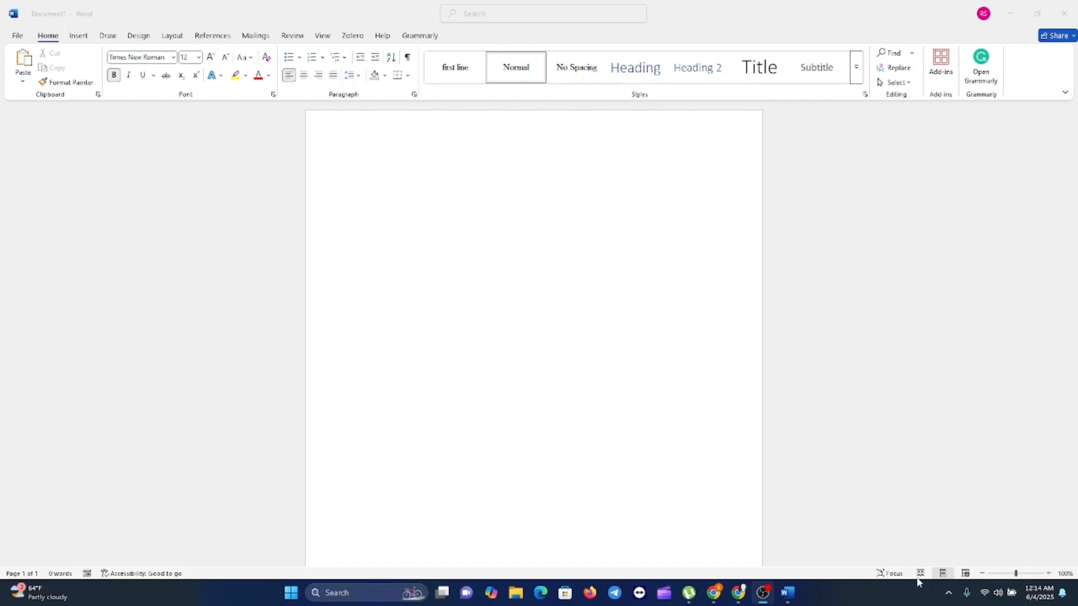
Step: Preview the document in Read Mode and in Focus mode, returning to Print Layout after each
click(919, 573)
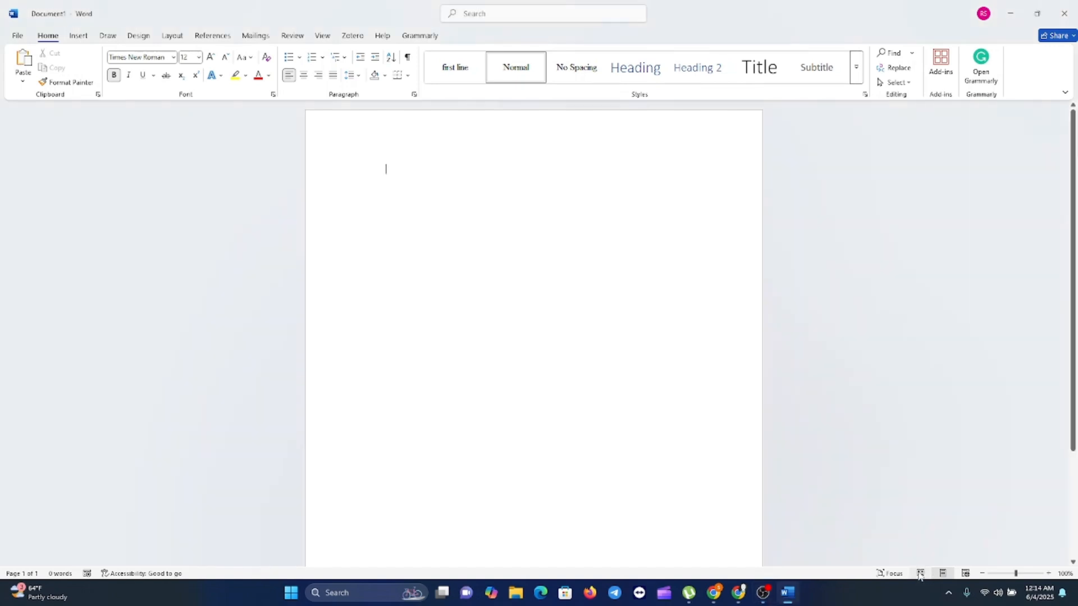
click(919, 574)
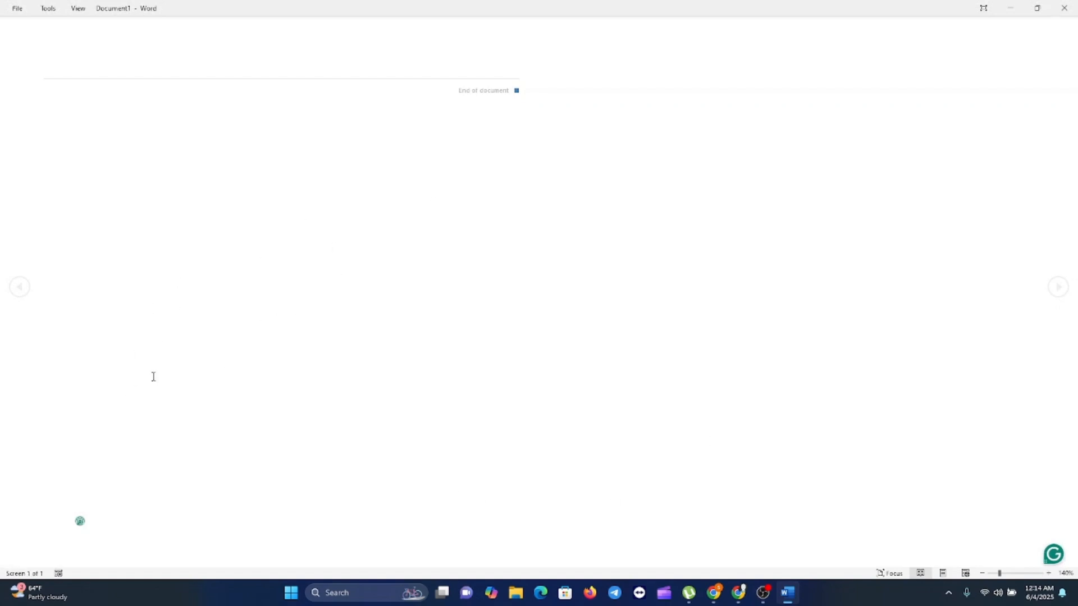
key(Escape)
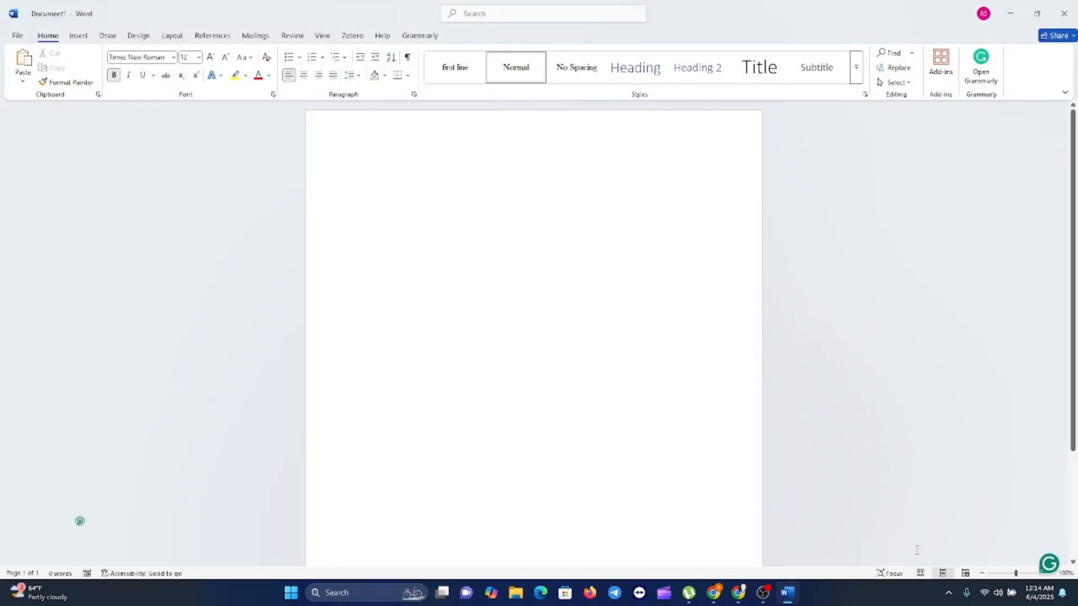
click(889, 574)
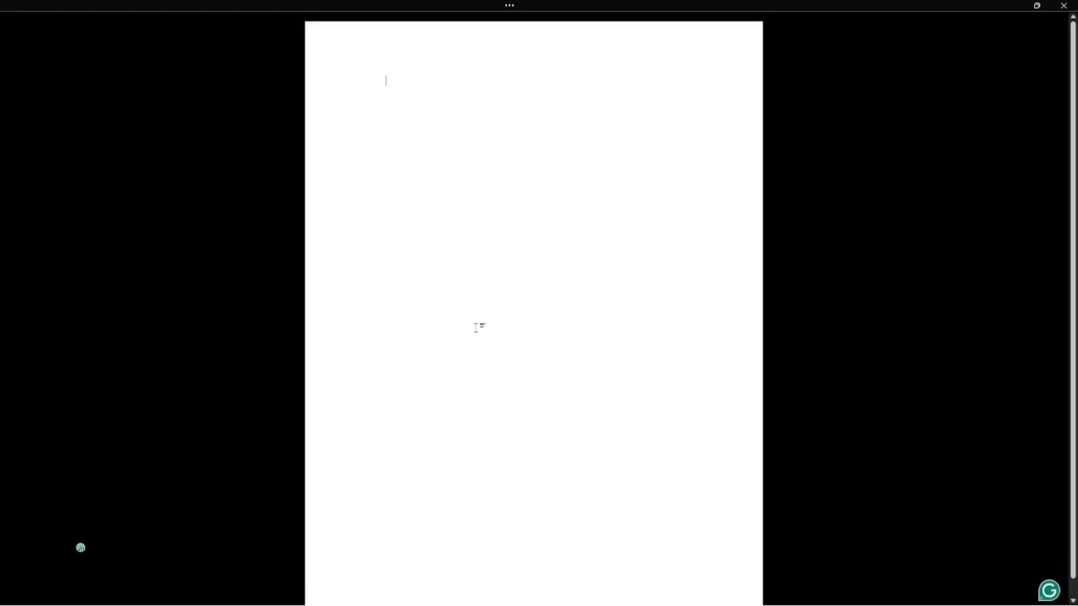
key(Escape)
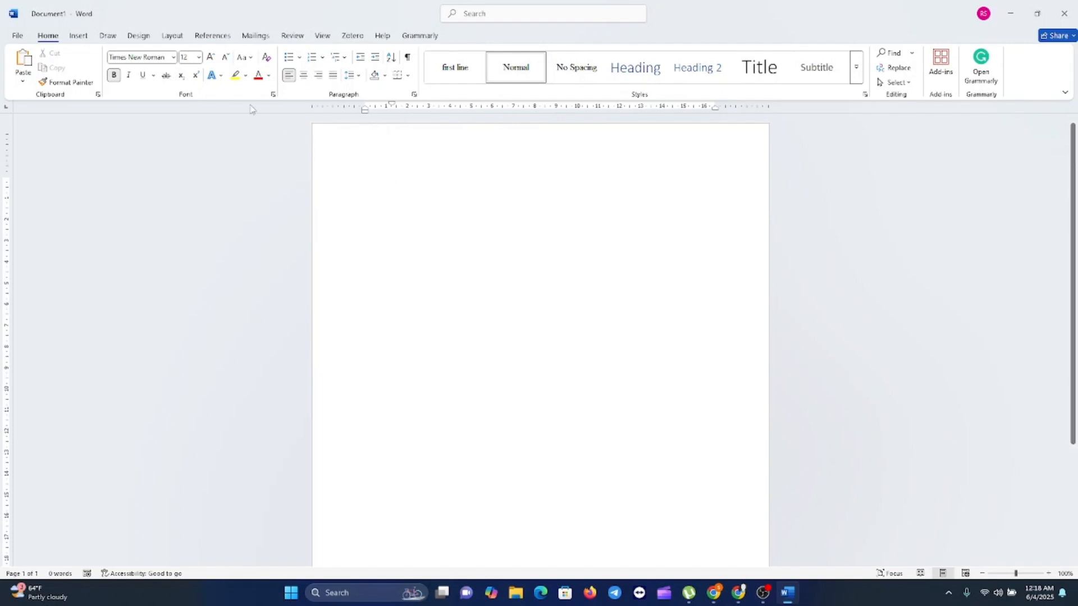
Step: Toggle the ruler off and on, leave it hidden, and return to the Home commands
click(322, 37)
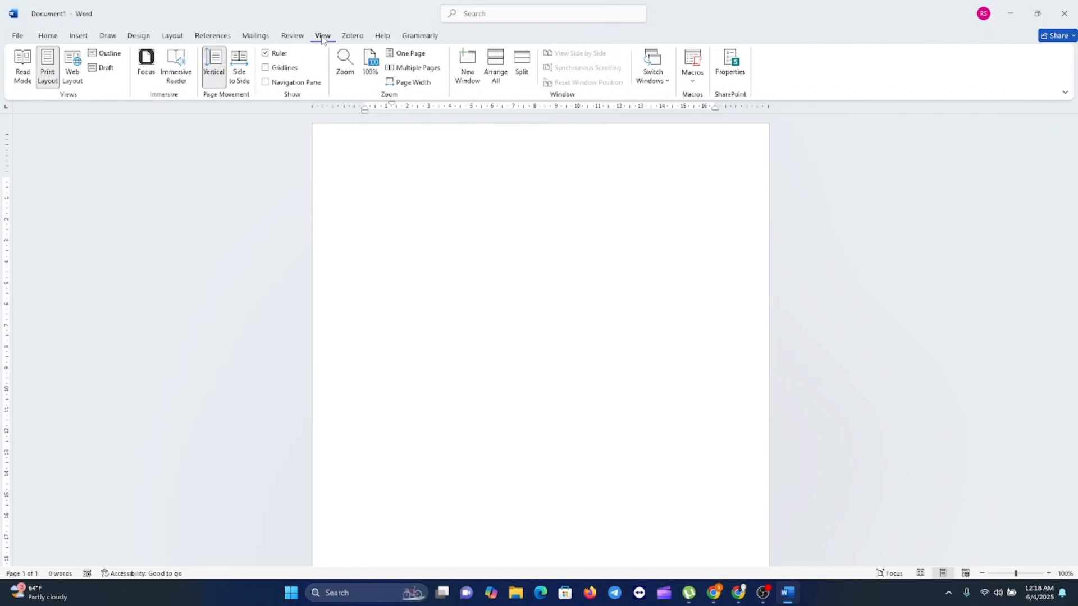
click(266, 57)
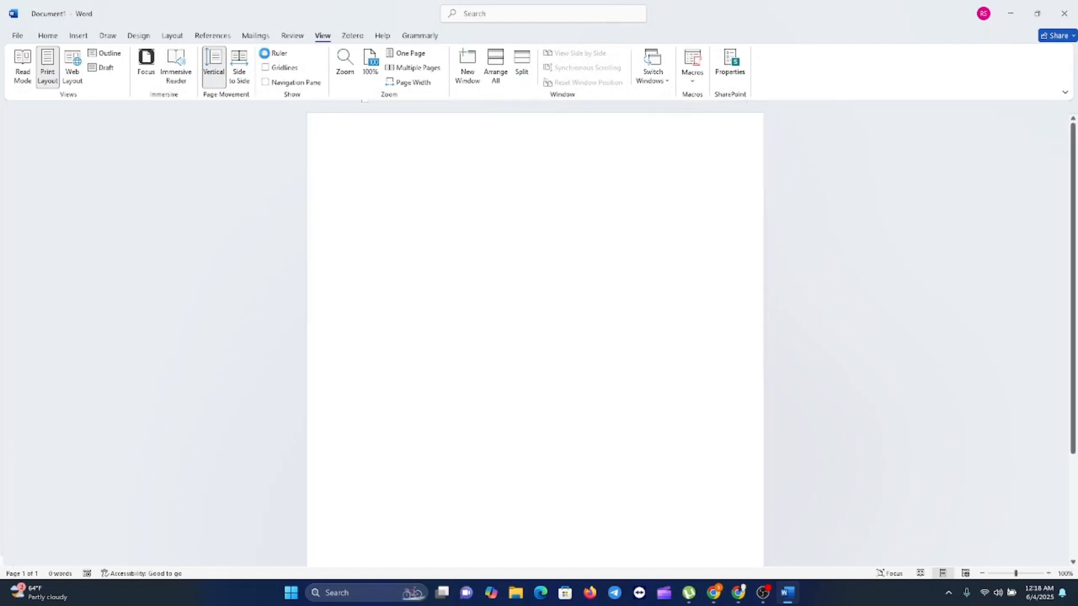
click(266, 57)
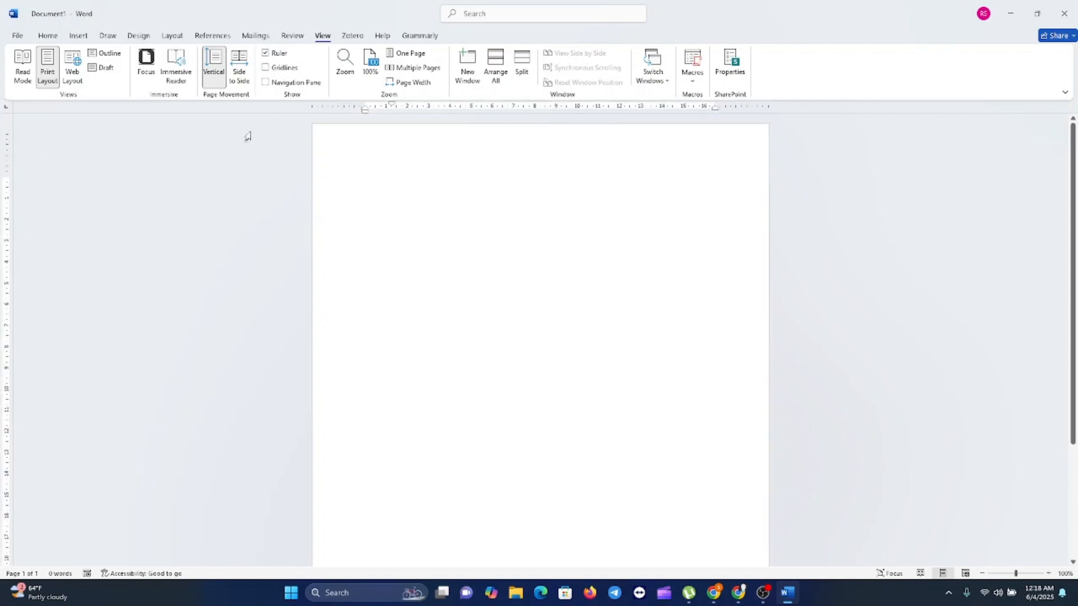
click(266, 58)
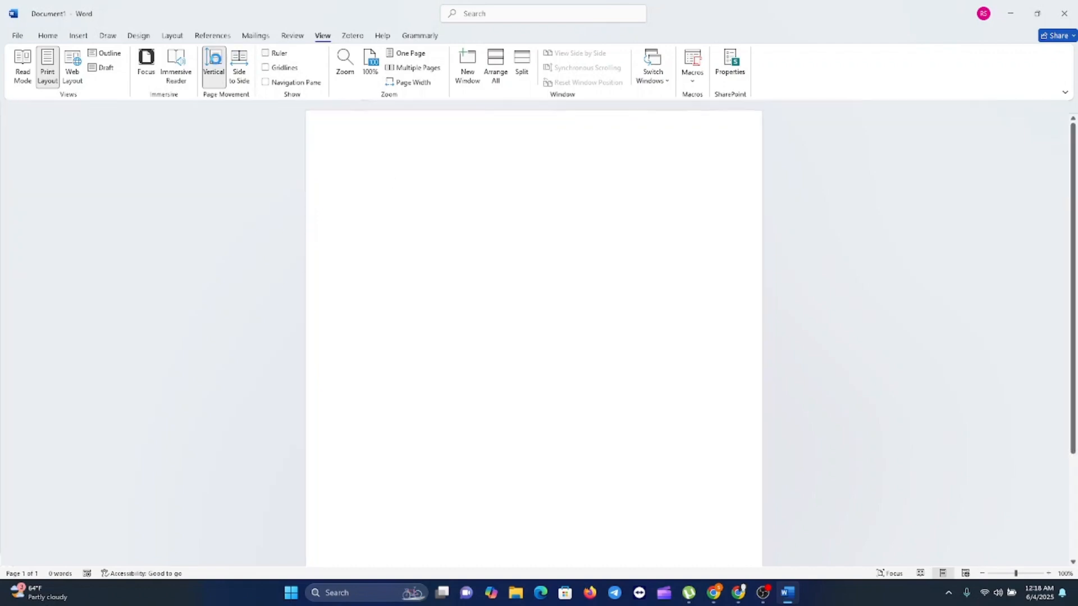
click(48, 36)
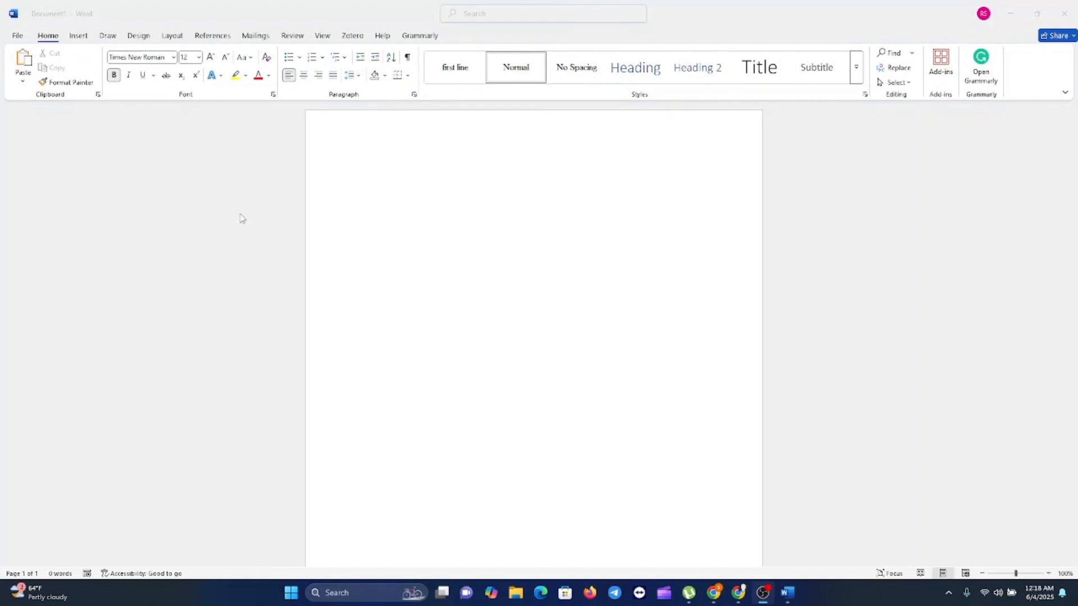
Step: Search Word for "The" to view the suggested actions and files, and close the suggestions
click(524, 18)
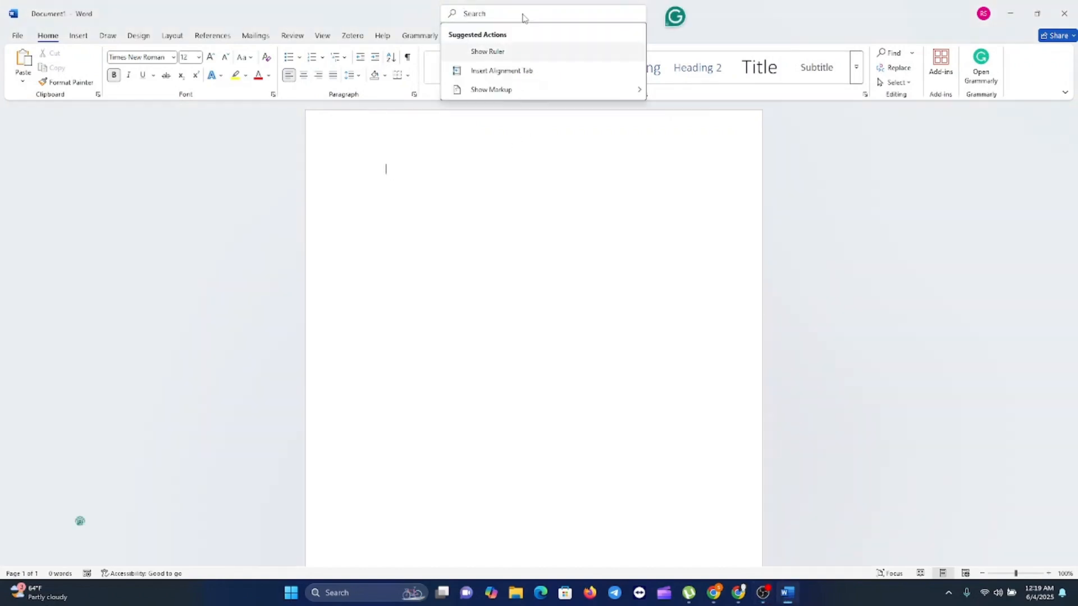
text(The)
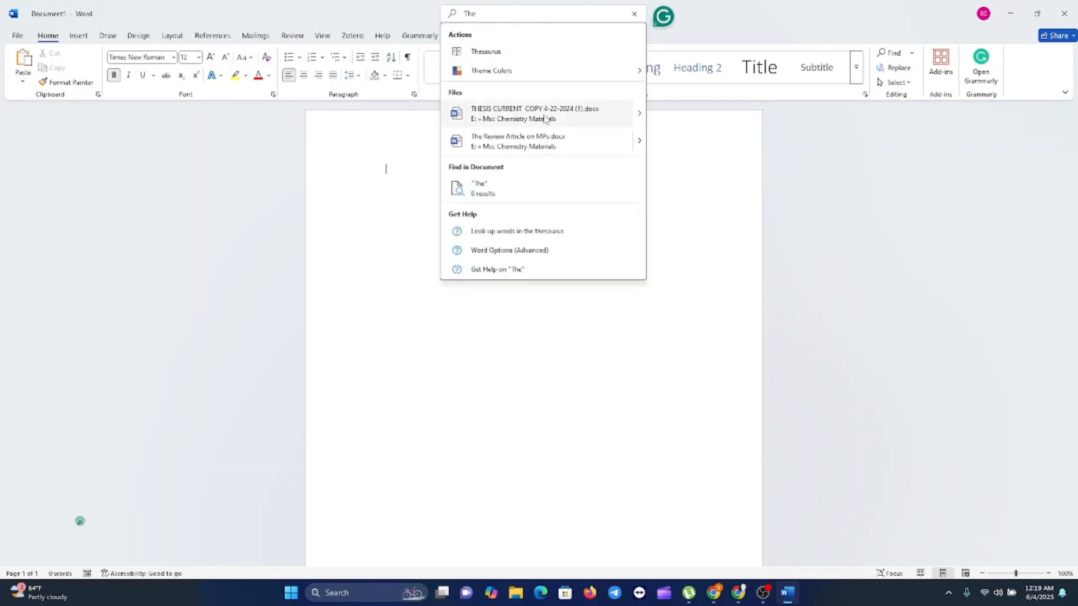
click(421, 153)
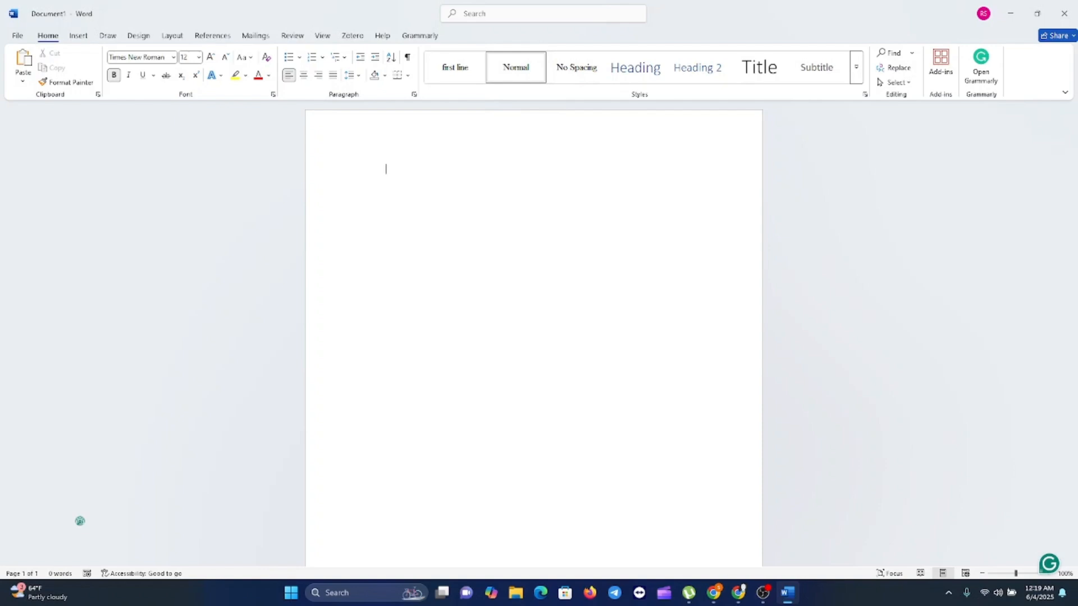
Step: Search Windows for "word" and launch a new Word window
key(alt+Tab)
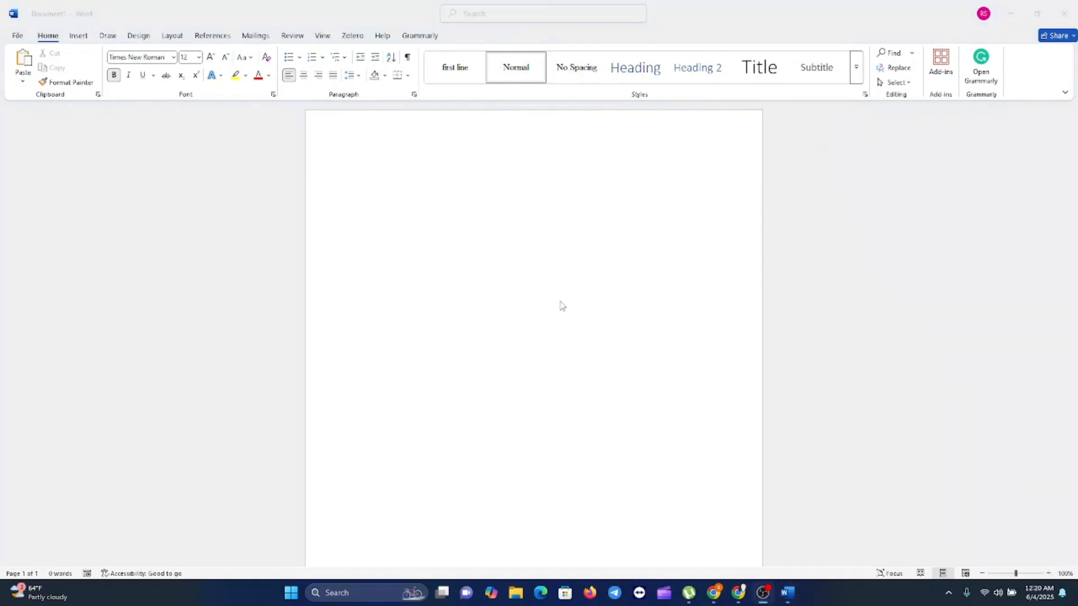
click(560, 303)
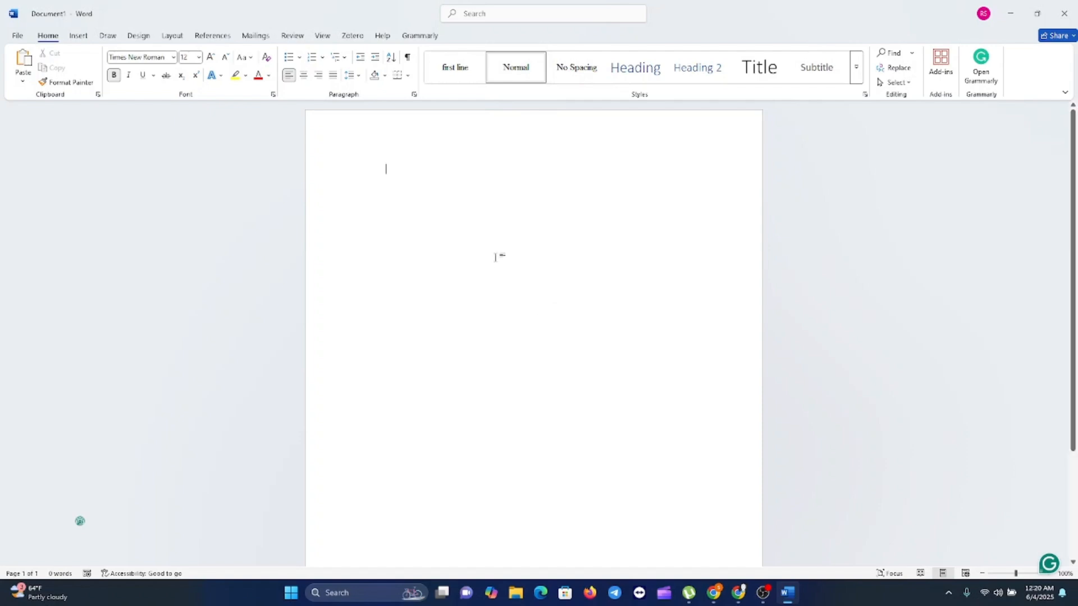
click(346, 594)
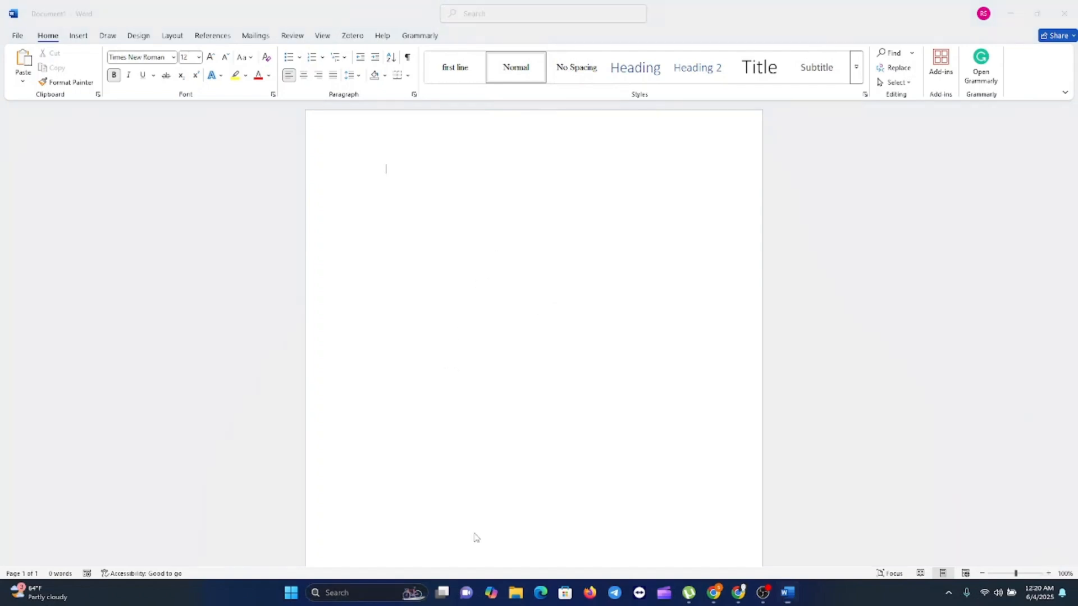
text(wor)
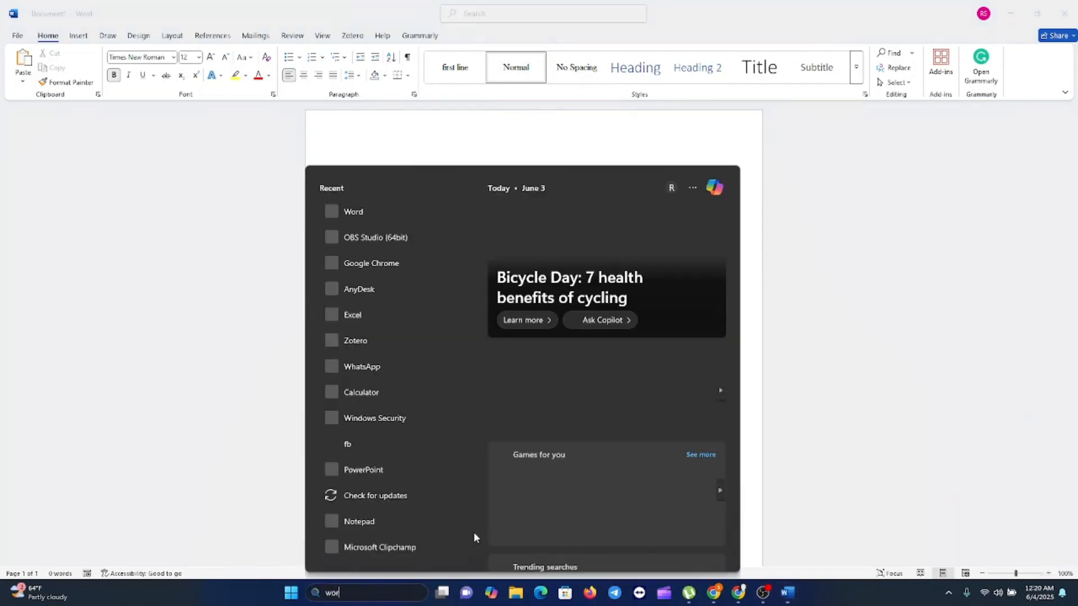
text(d)
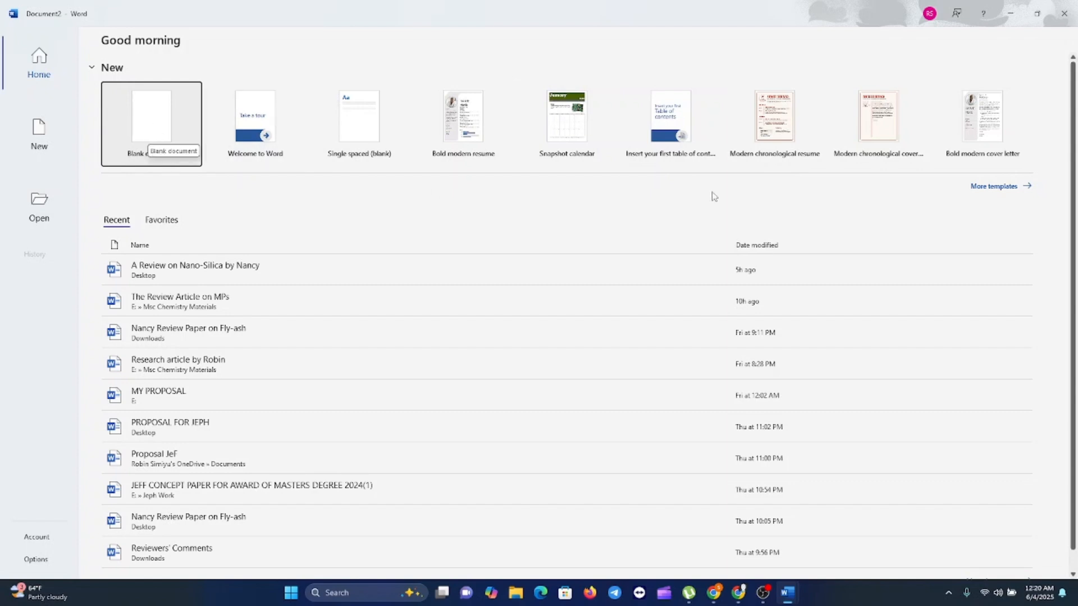
Step: Show the full template collection with its online template search, and create a blank document
click(993, 187)
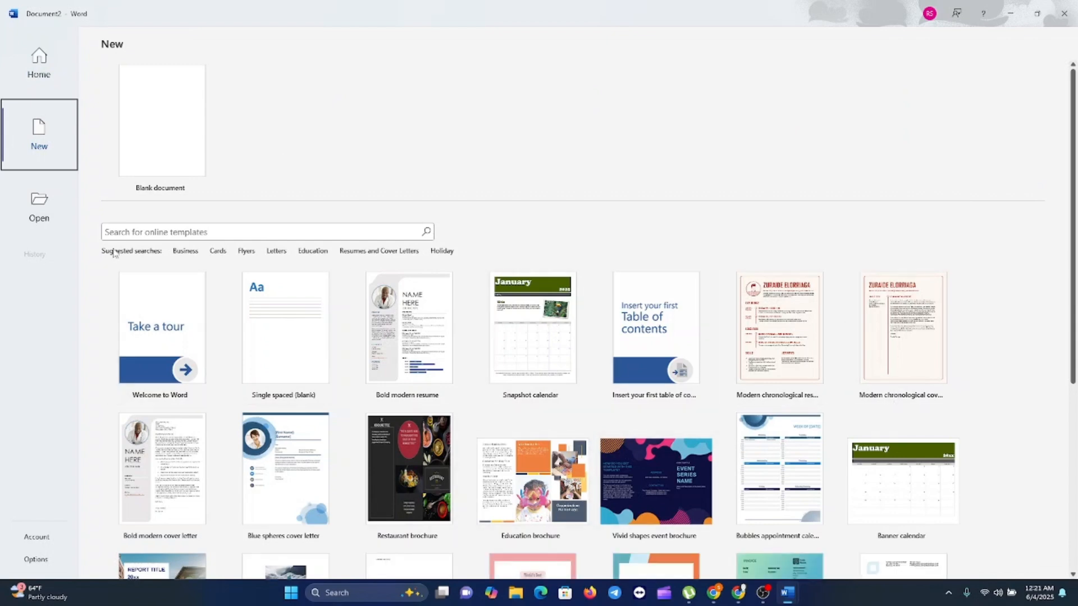
click(153, 234)
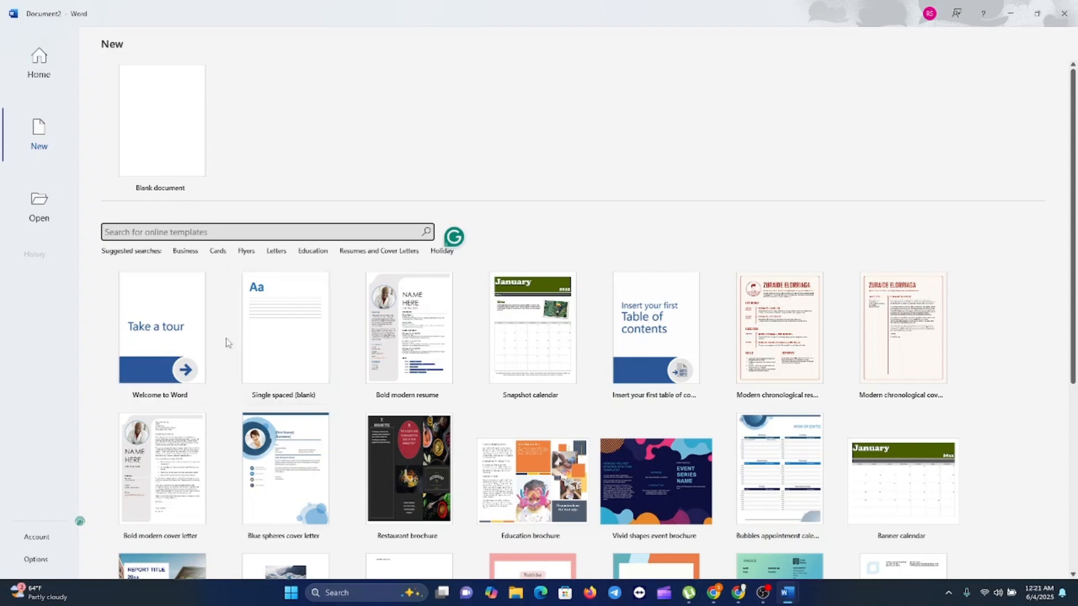
click(170, 161)
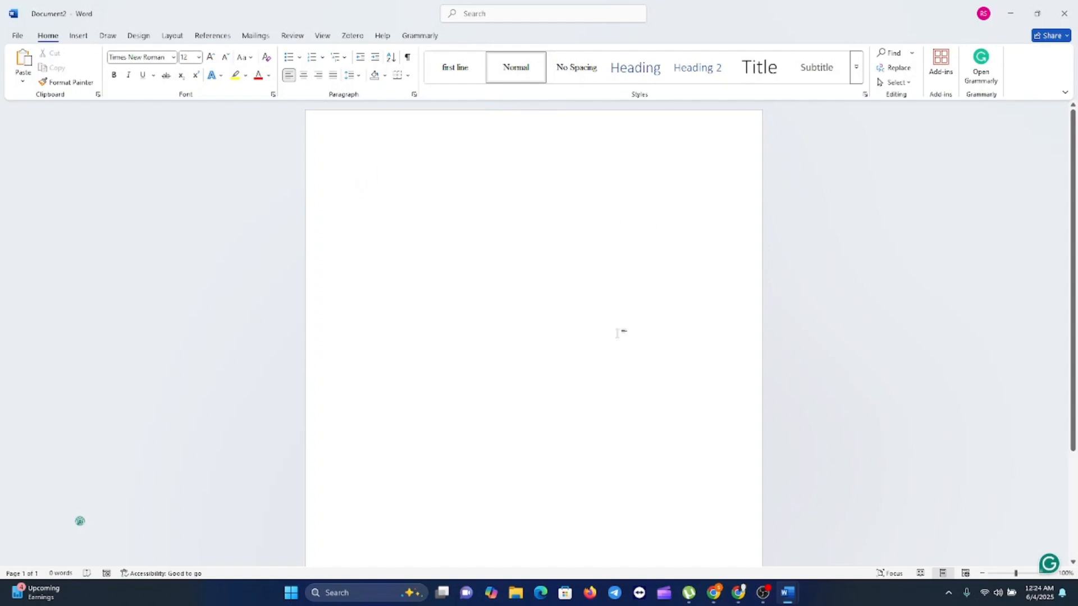
Step: Write "Hello welcome" on the first line of the blank document
mouse_move(1073, 200)
mouse_down()
mouse_move(1051, 347)
mouse_move(1071, 180)
mouse_up()
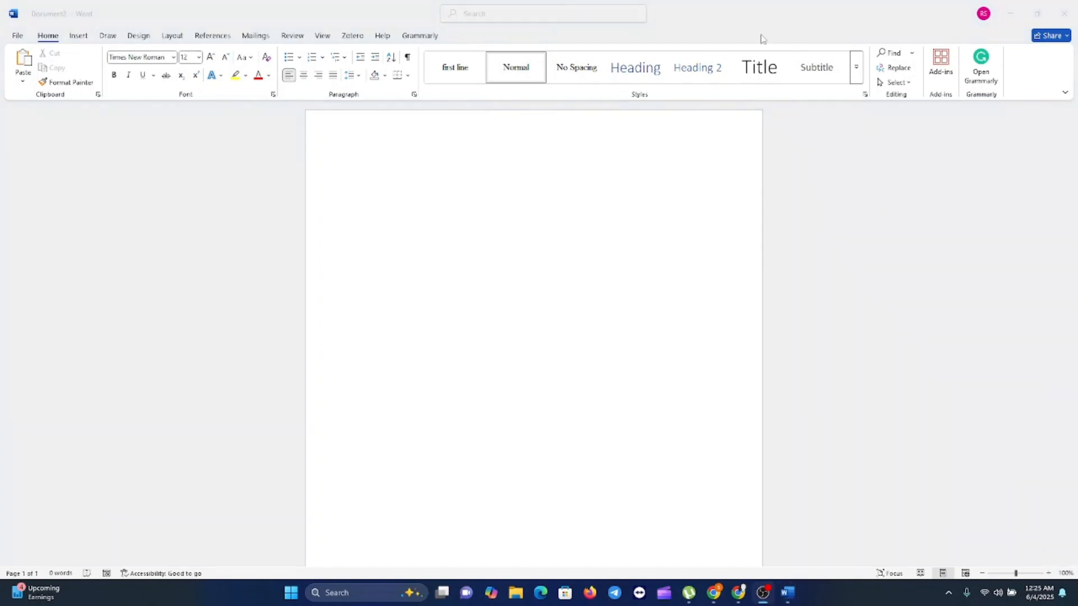
click(444, 181)
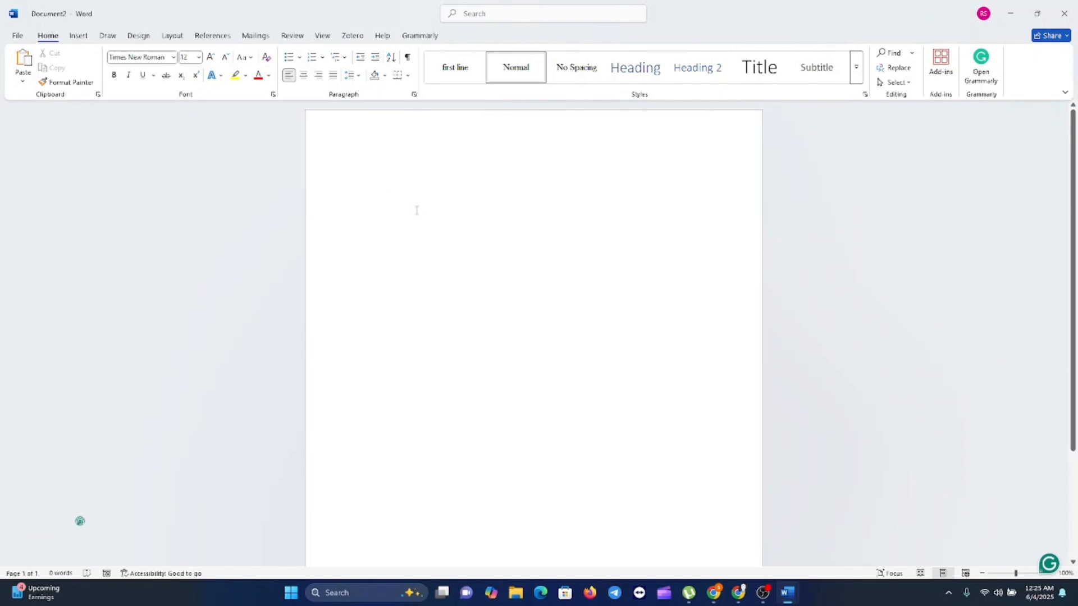
text(Hell)
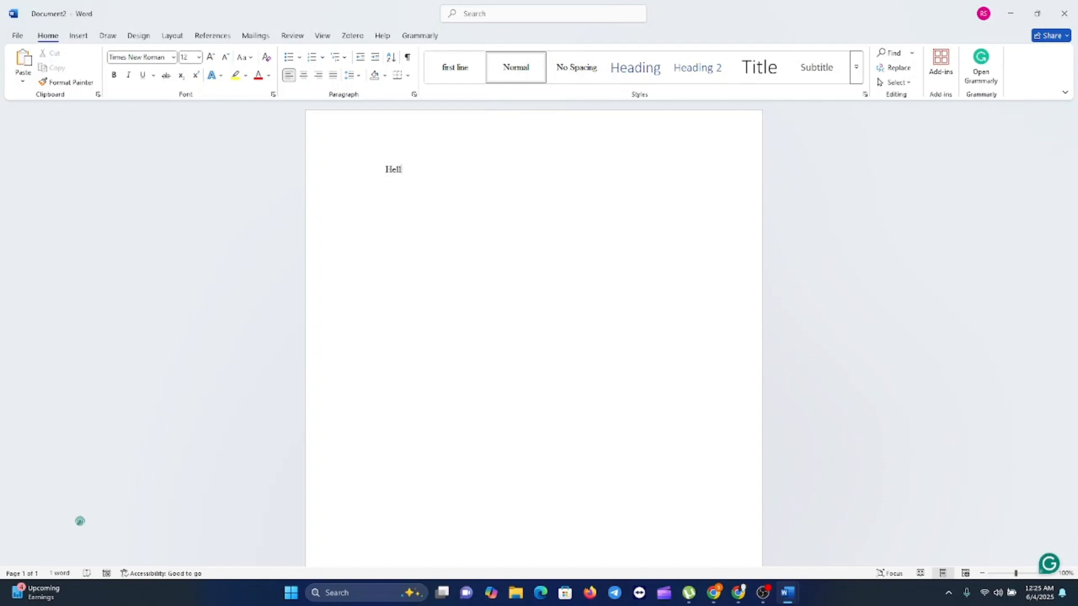
text(o wec)
key(BackSpace)
text(lcome)
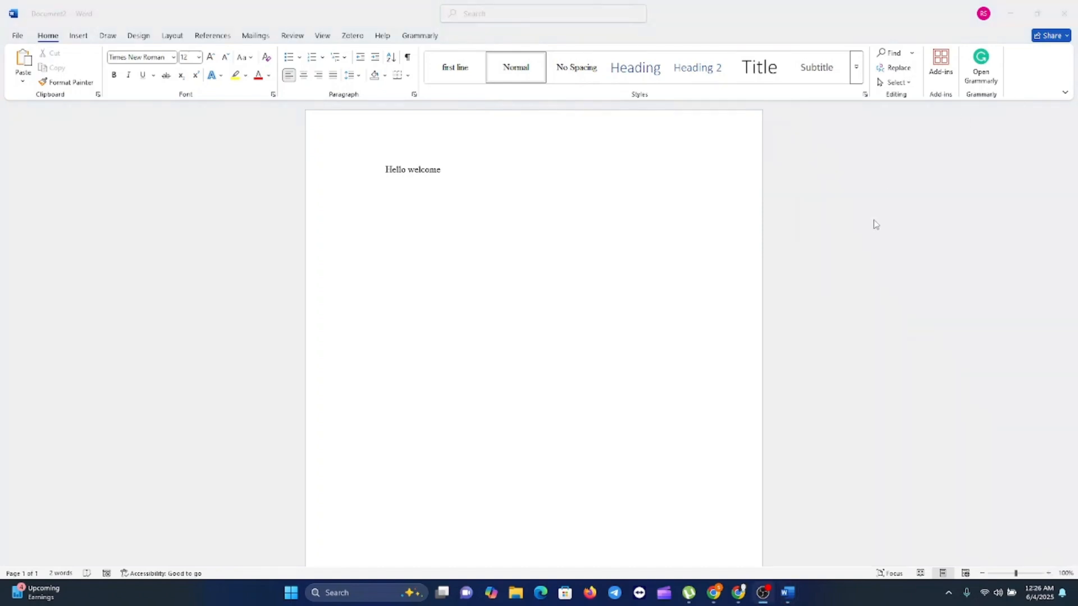
Step: Add empty lines below "Hello welcome" to move the insertion point down the page
click(442, 191)
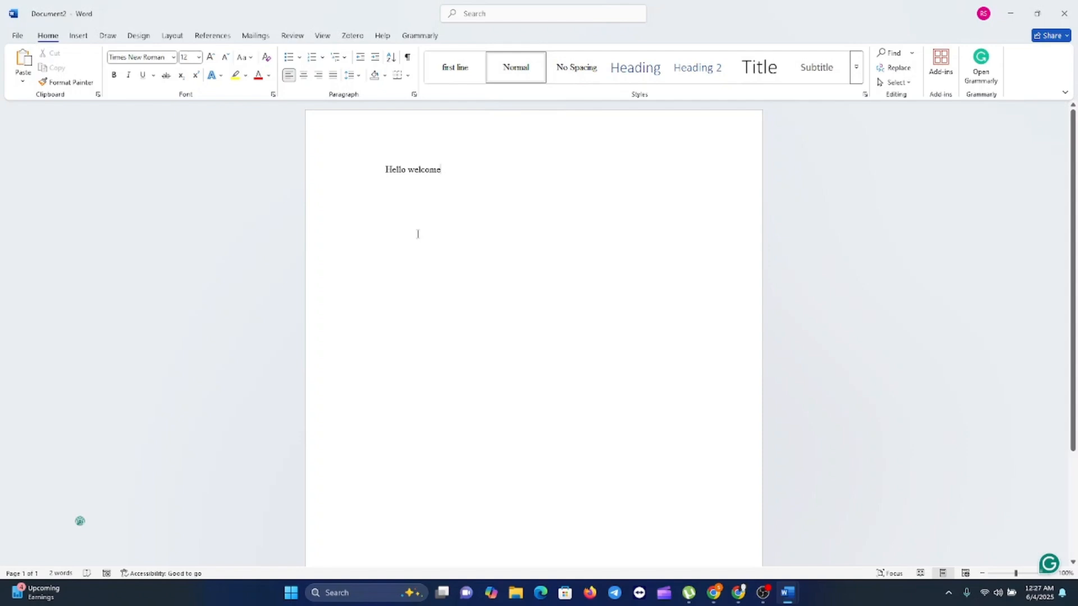
key(Return)
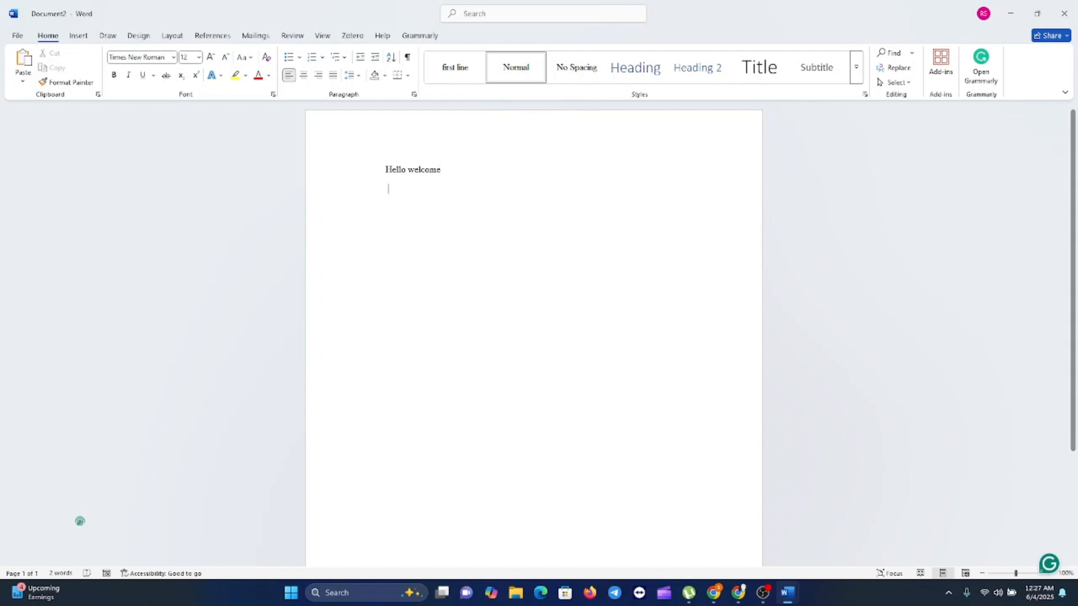
key(Return)
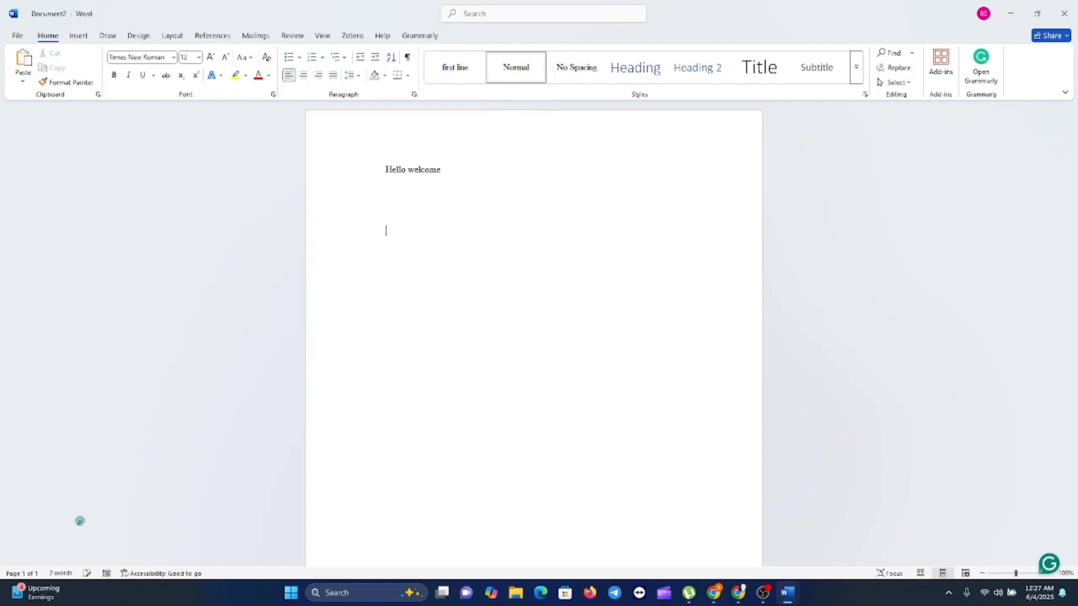
Step: Adjust the empty lines below "Hello welcome" and move the insertion point down through them
key(Return)
key(Return)
key(Return)
key(BackSpace)
key(Down)
key(Down)
key(Down)
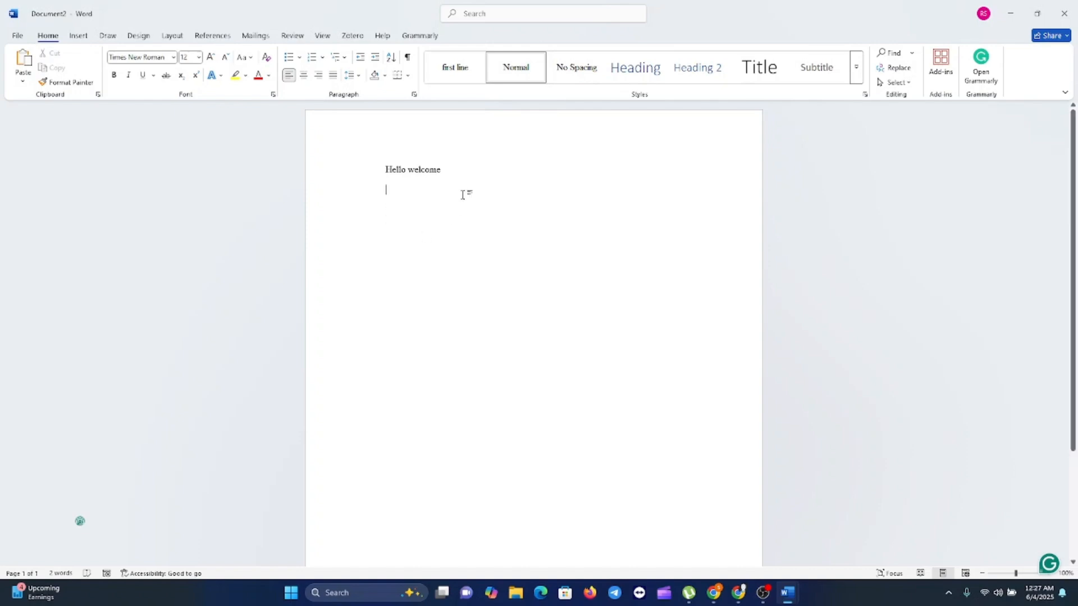
Step: Write "Hebk dfj vyv n vf" on an empty line below "Hello welcome" and add three new lines after it
double_click(389, 244)
click(390, 245)
click(390, 217)
click(388, 230)
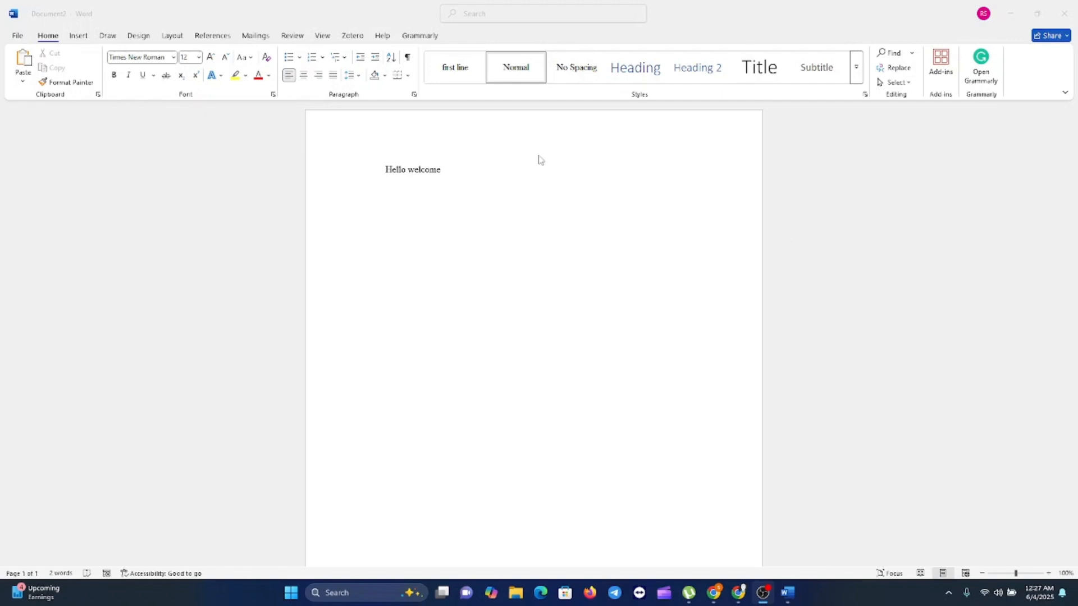
click(435, 220)
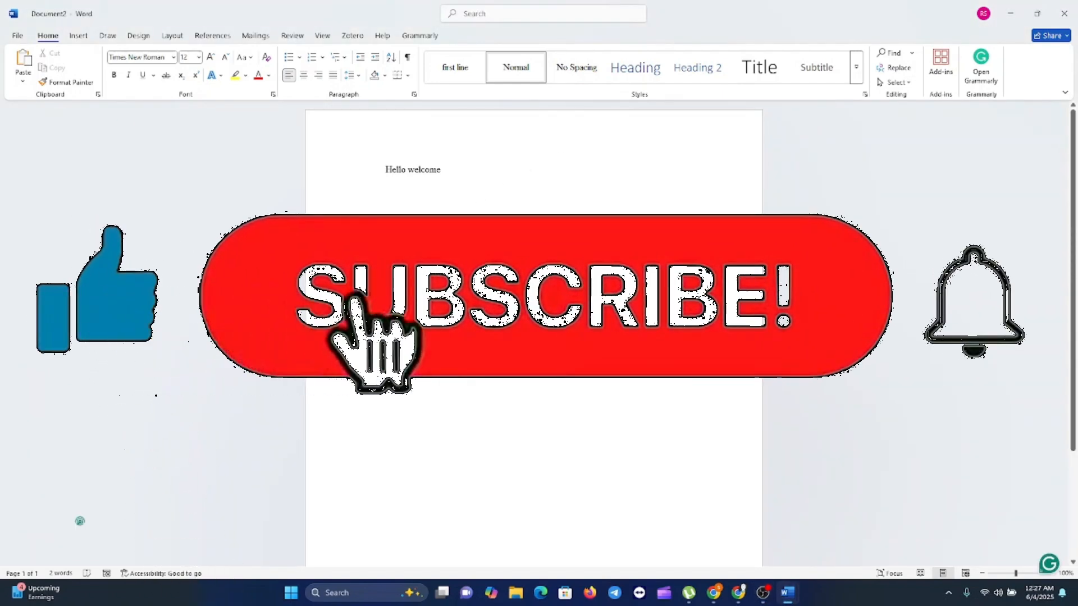
text(Hebk dfj vyv)
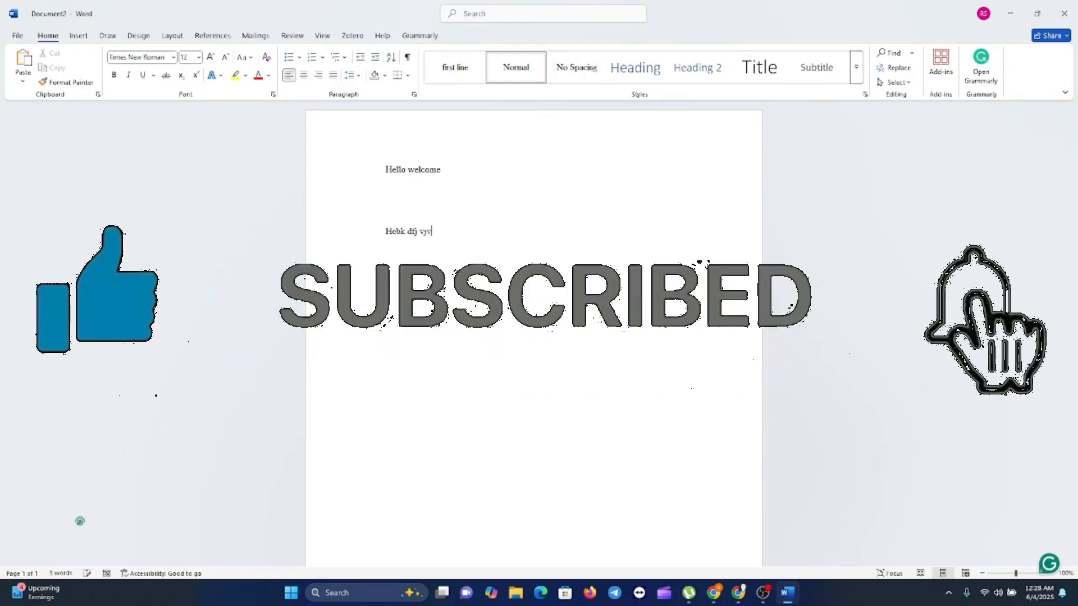
text( n vf)
key(Return)
key(Return)
key(Return)
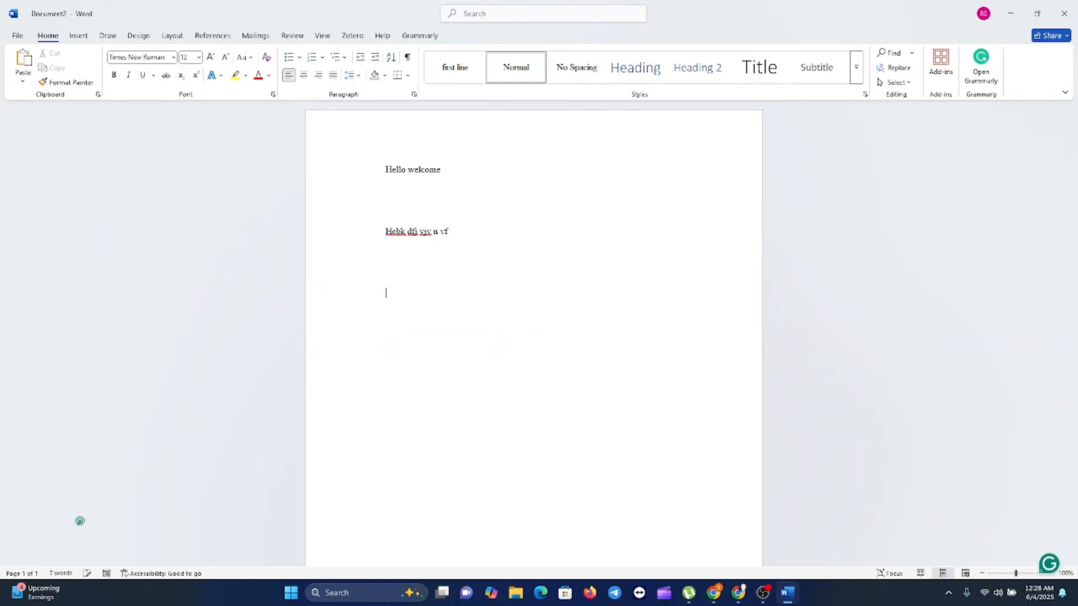
Step: Write "Jdvhfwifi wjbf" on the new line and append "ashshsht" to it
text(Jdvhfwifi wjbf)
key(alt+Tab)
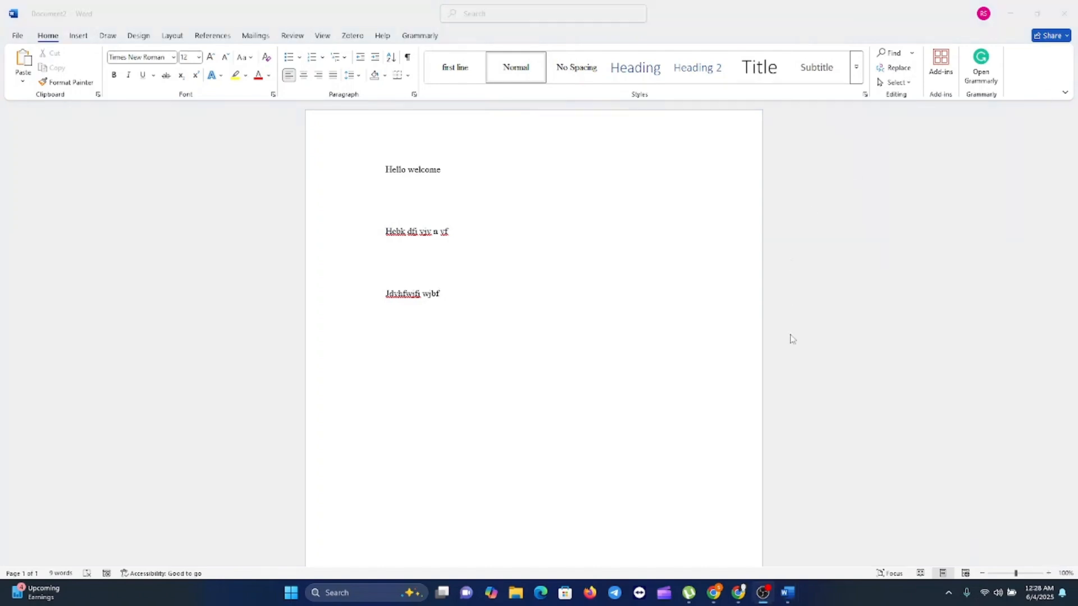
click(420, 362)
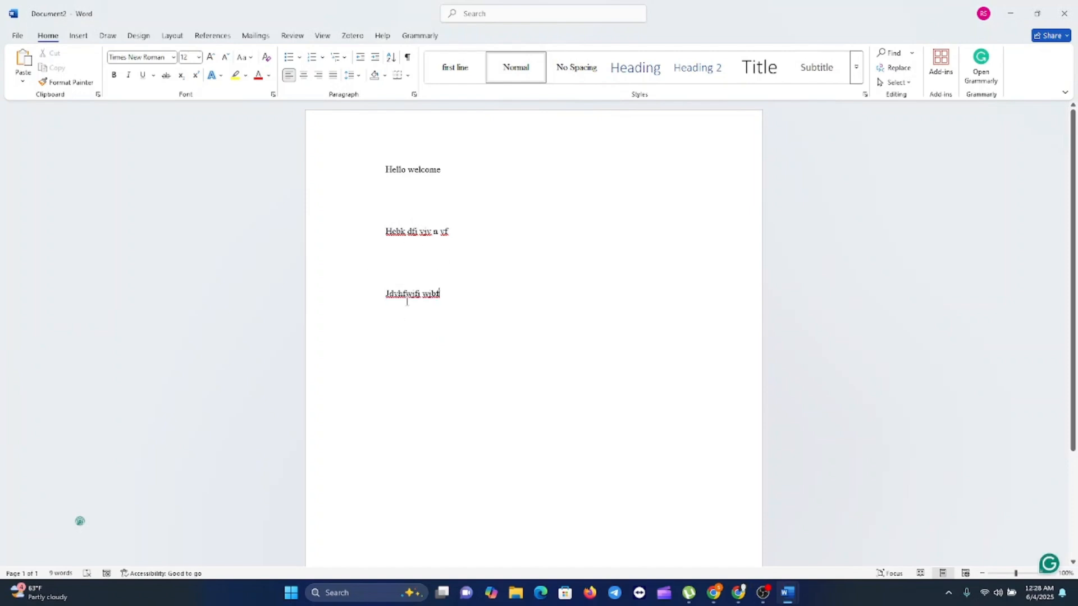
text(ashshsht)
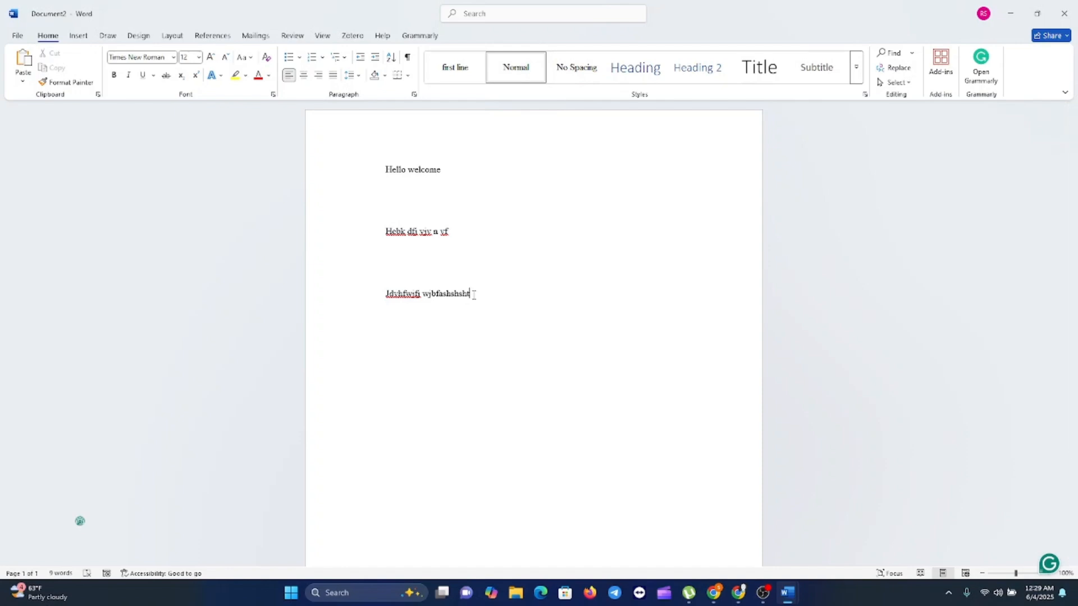
Step: Delete all characters of the lowest text line, one at a time
key(BackSpace)
key(BackSpace)
key(BackSpace)
key(BackSpace)
key(BackSpace)
key(BackSpace)
key(BackSpace)
key(BackSpace)
key(BackSpace)
key(BackSpace)
key(BackSpace)
key(BackSpace)
key(BackSpace)
key(BackSpace)
key(BackSpace)
key(BackSpace)
key(BackSpace)
key(BackSpace)
key(BackSpace)
key(BackSpace)
key(BackSpace)
key(BackSpace)
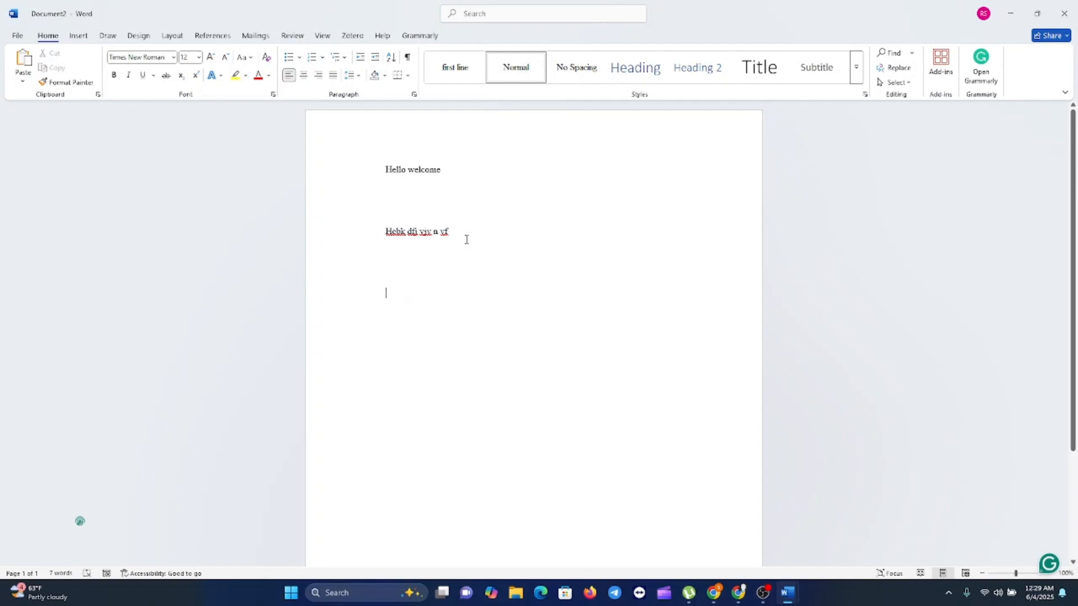
Step: Delete the "Hebk" line and the "Hello welcome" line by selecting and removing each one whole
drag(457, 229, 381, 234)
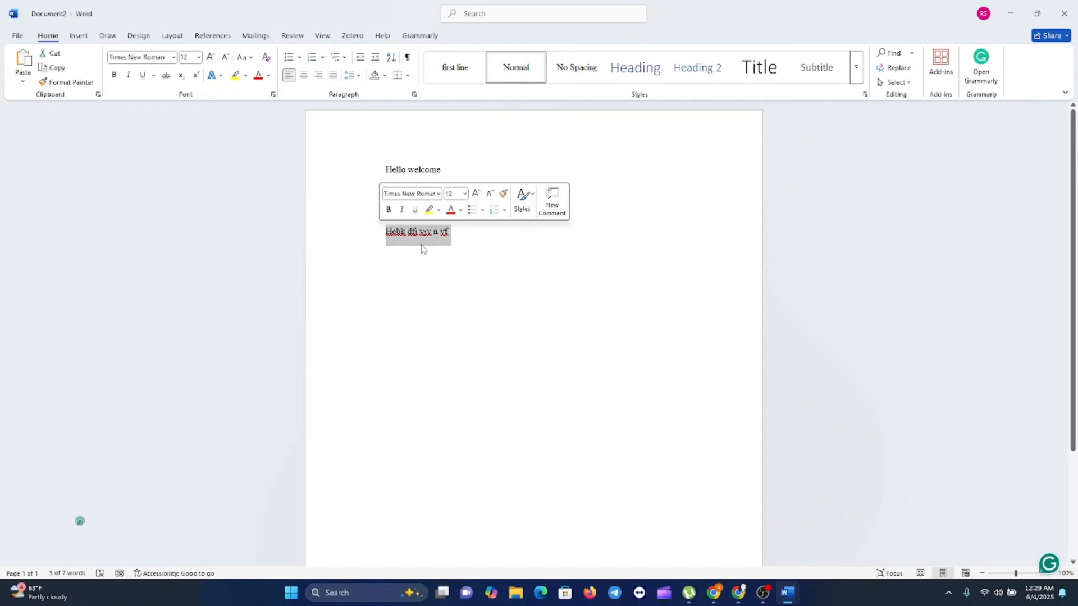
key(BackSpace)
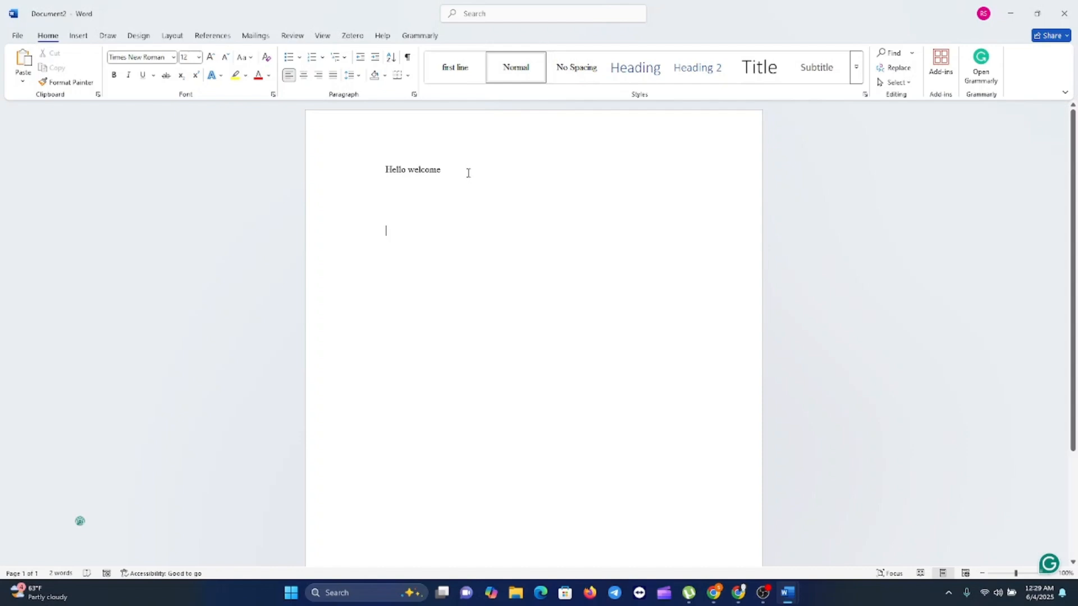
drag(470, 168, 382, 171)
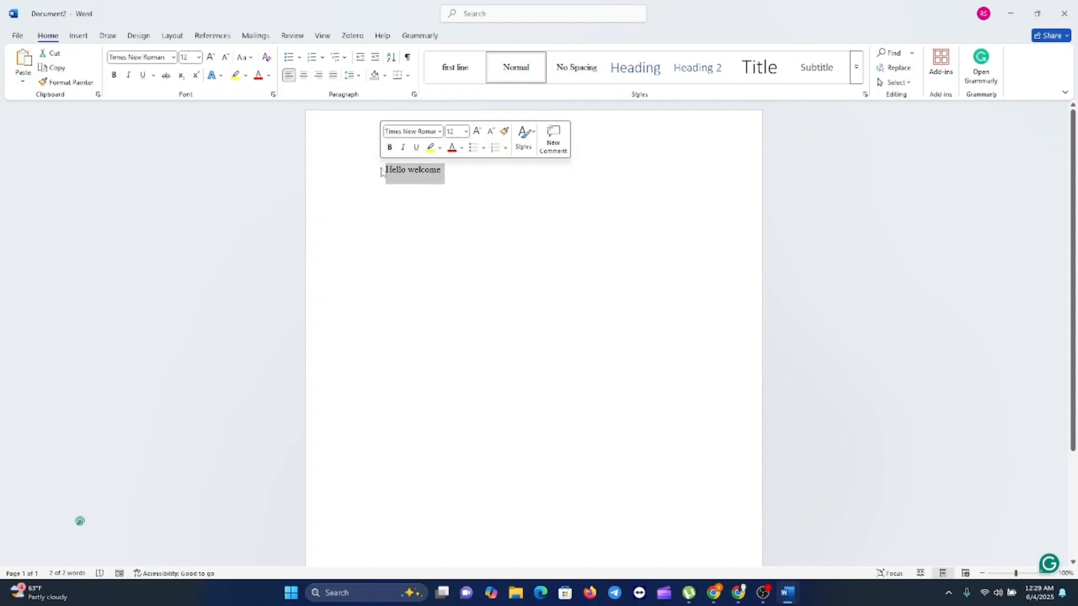
key(BackSpace)
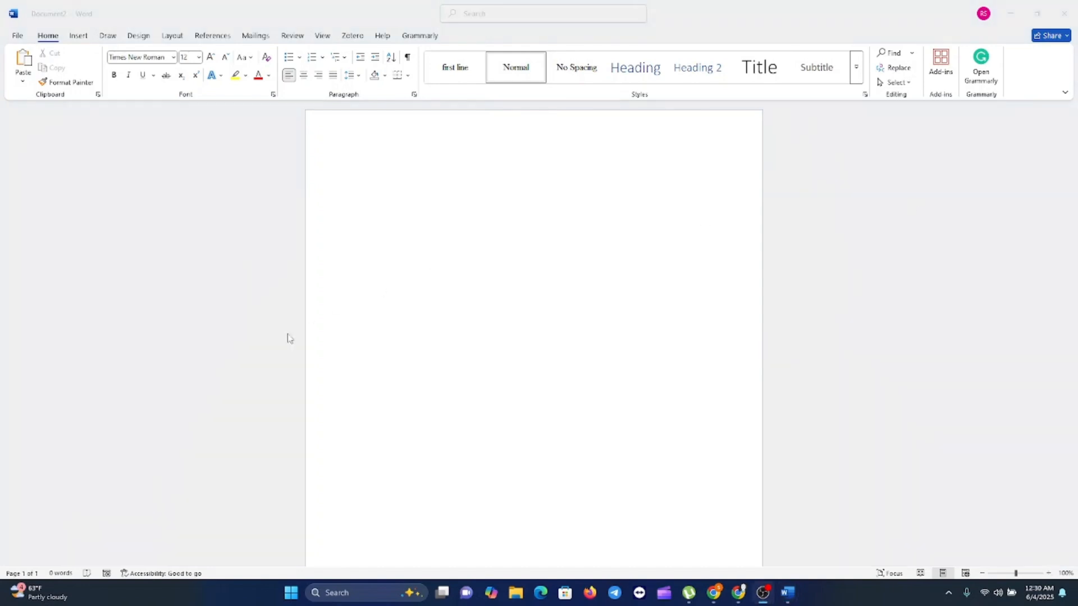
Step: Paste the copied "Click Learn Fix" text into the empty document with the Merge Formatting option
right_click(384, 169)
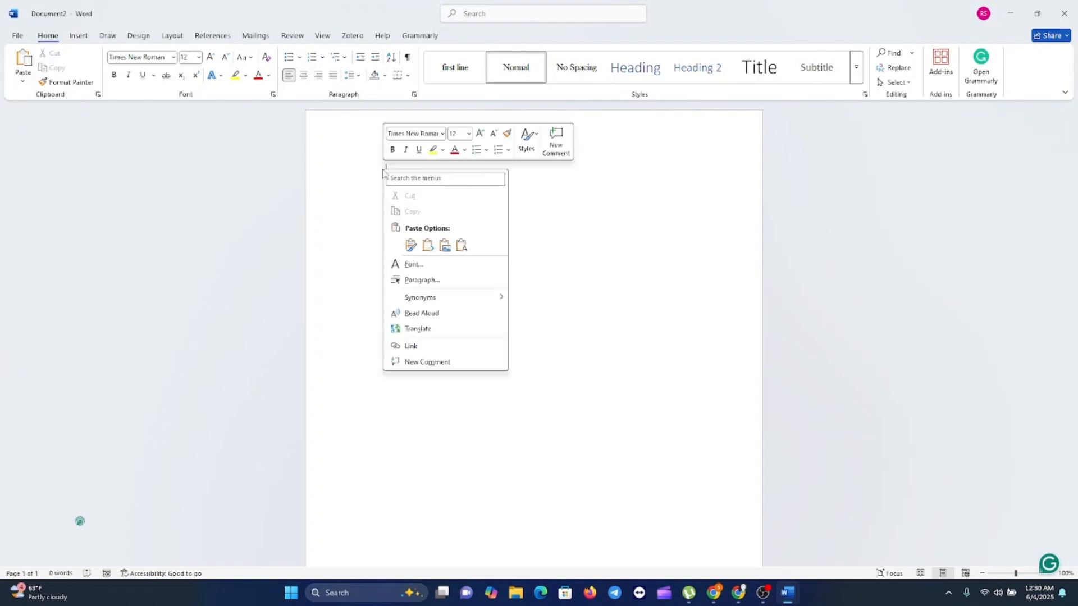
click(424, 244)
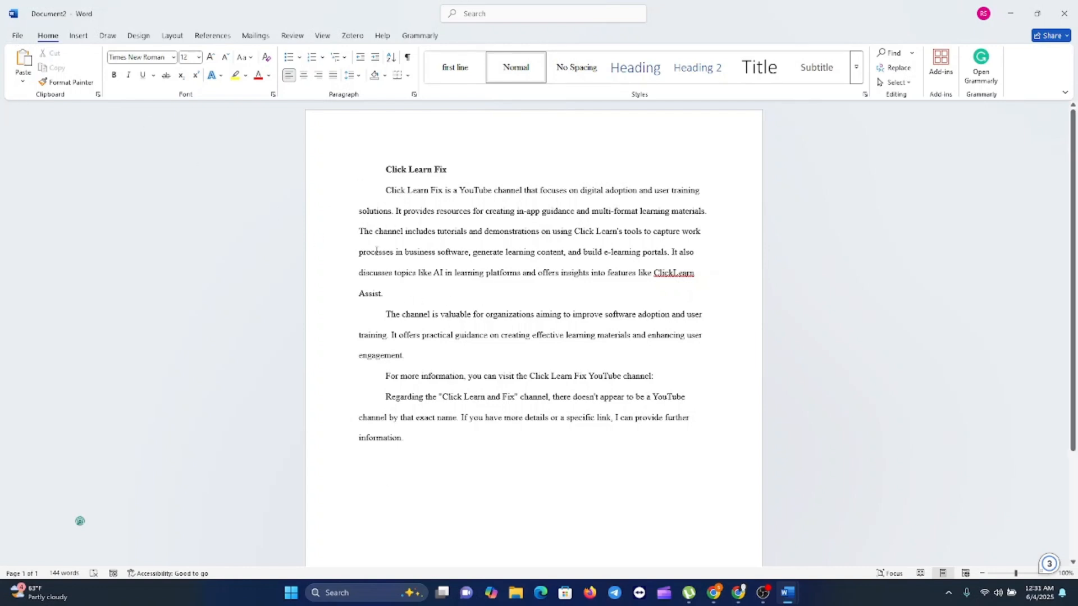
Step: Save the document to the Desktop as a Word Document named "Click Learn Fix"
click(17, 36)
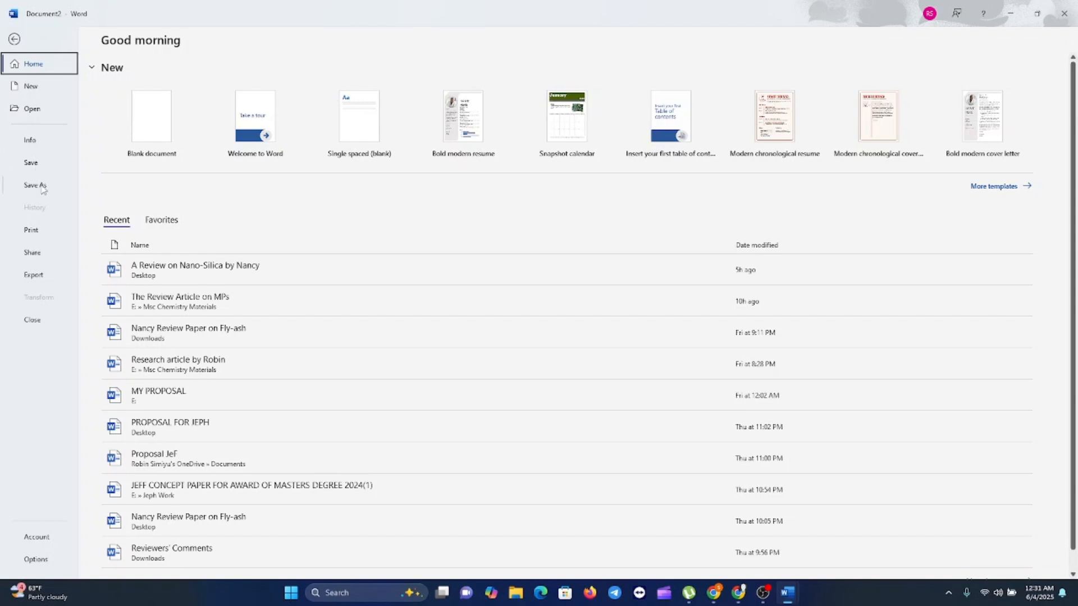
click(43, 165)
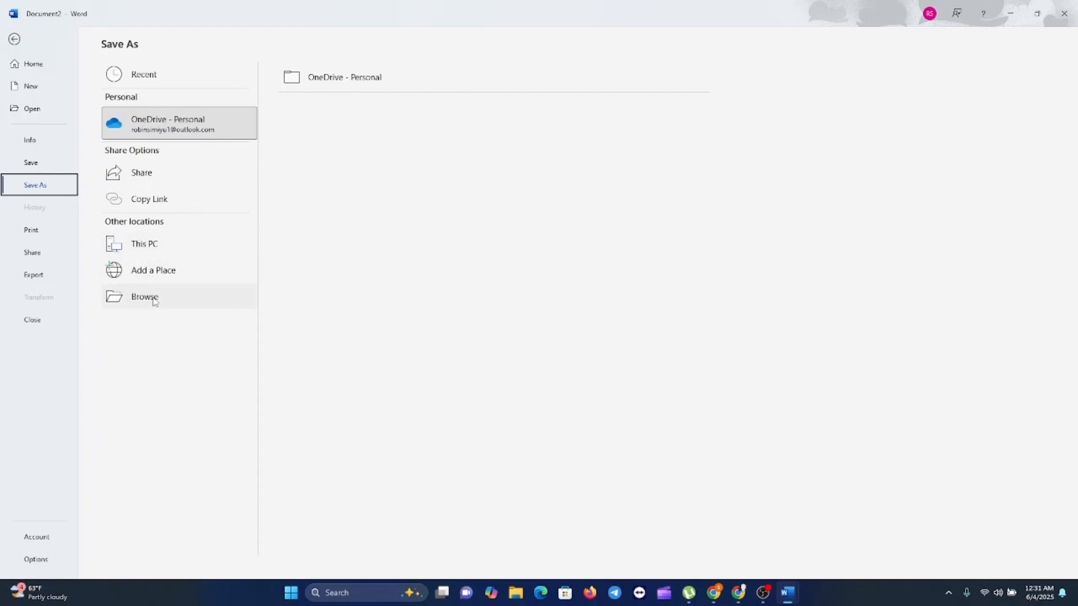
click(147, 247)
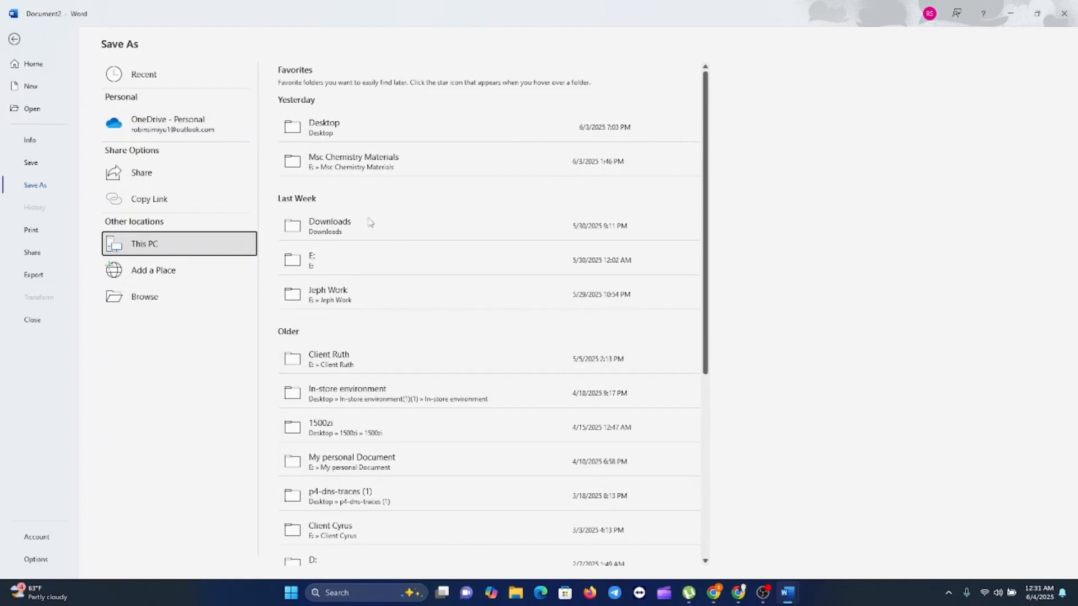
click(341, 130)
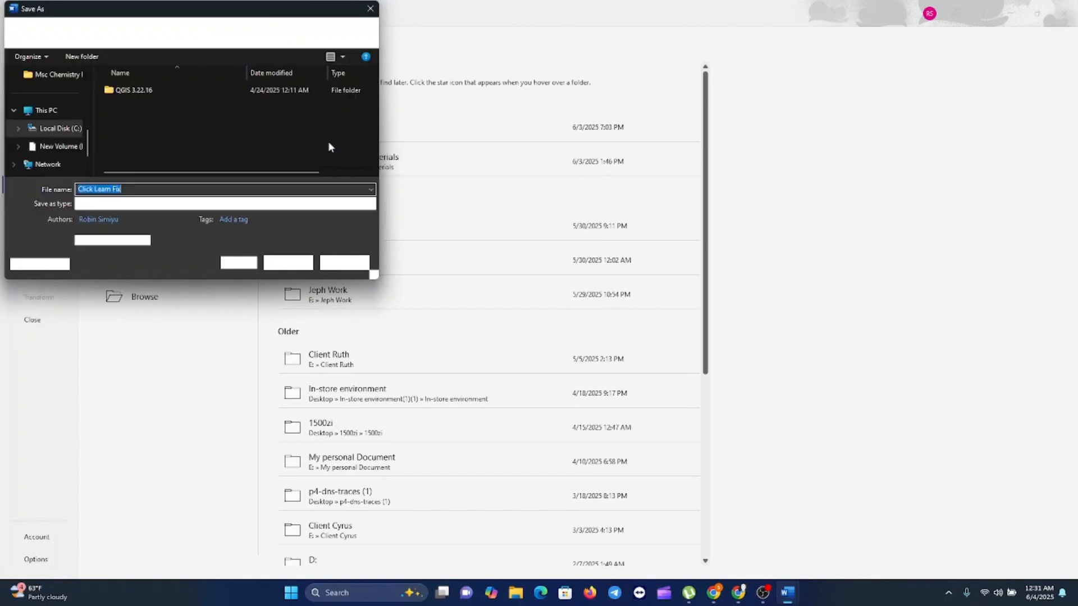
click(133, 189)
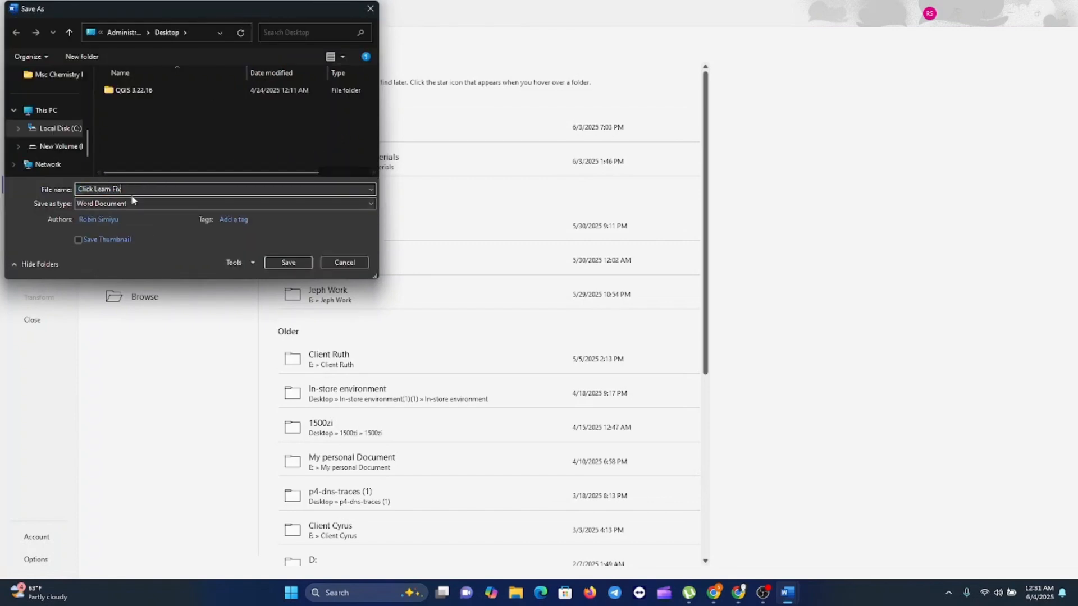
click(288, 263)
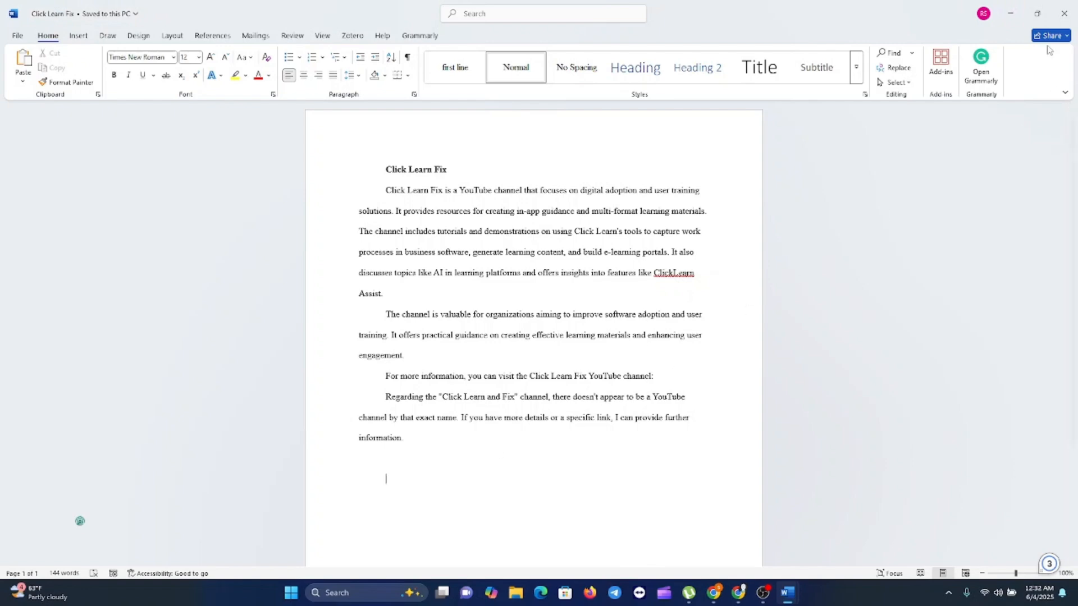
Step: Minimise the open windows to check the saved file on the desktop, and return to the Click Learn Fix document
click(1012, 16)
click(1012, 16)
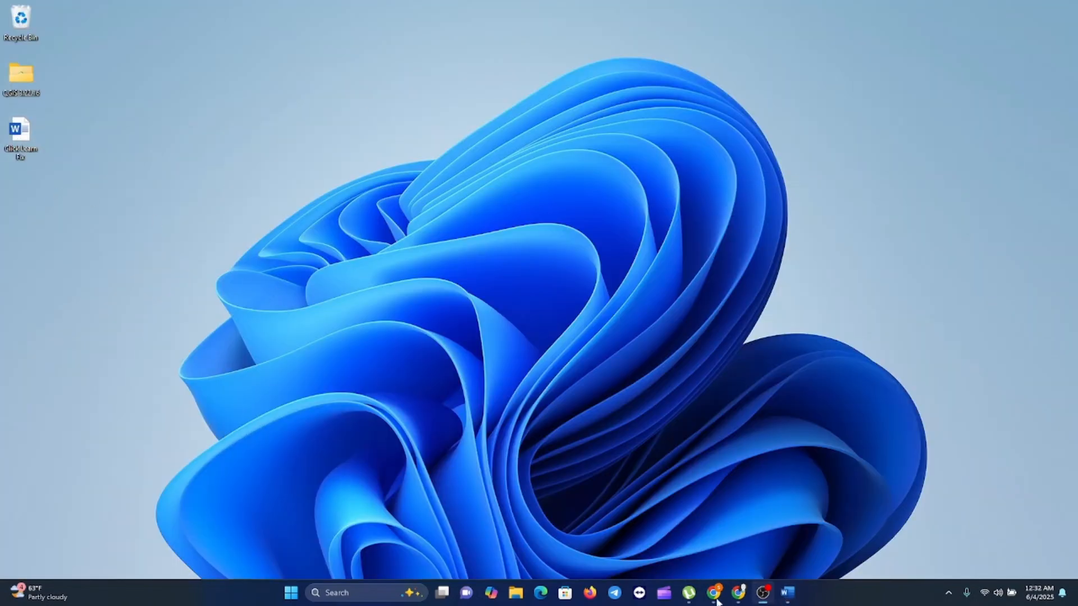
mouse_move(787, 592)
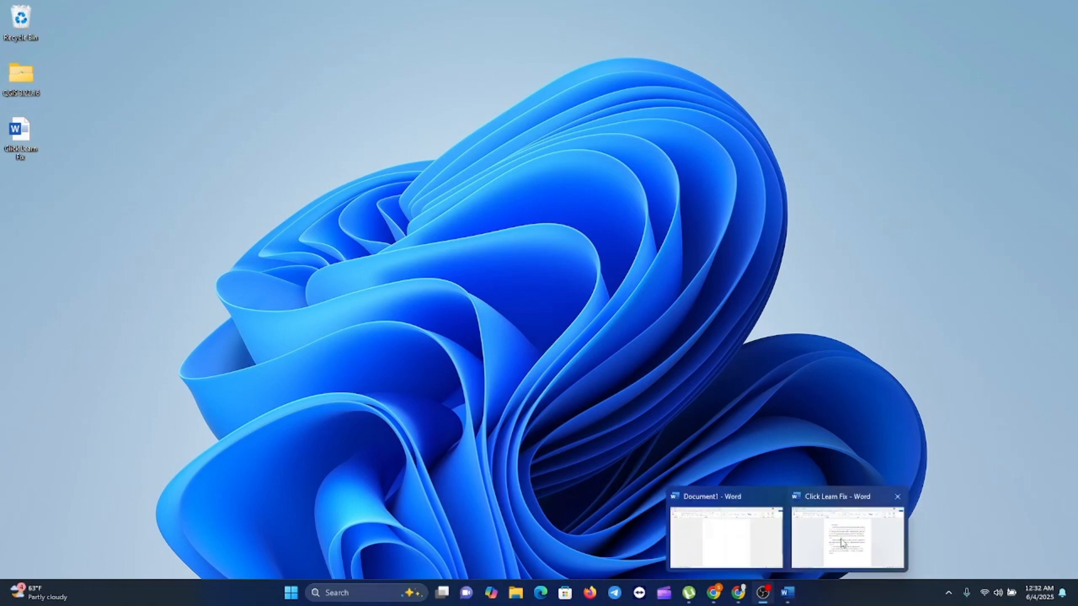
click(787, 534)
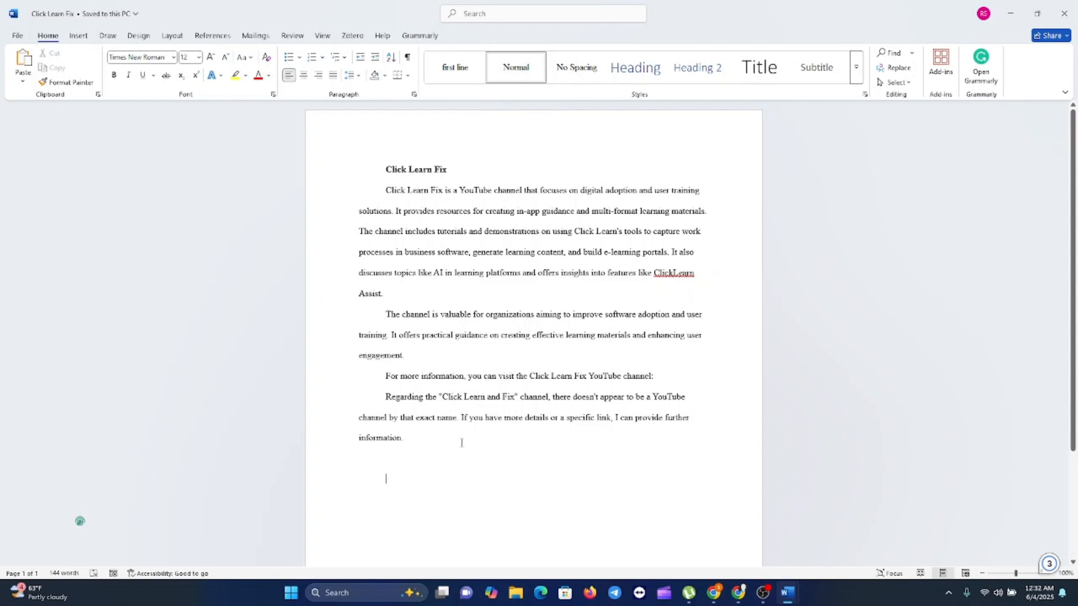
Step: Save the already named Click Learn Fix document again, repeating the plain Save command three times
click(18, 35)
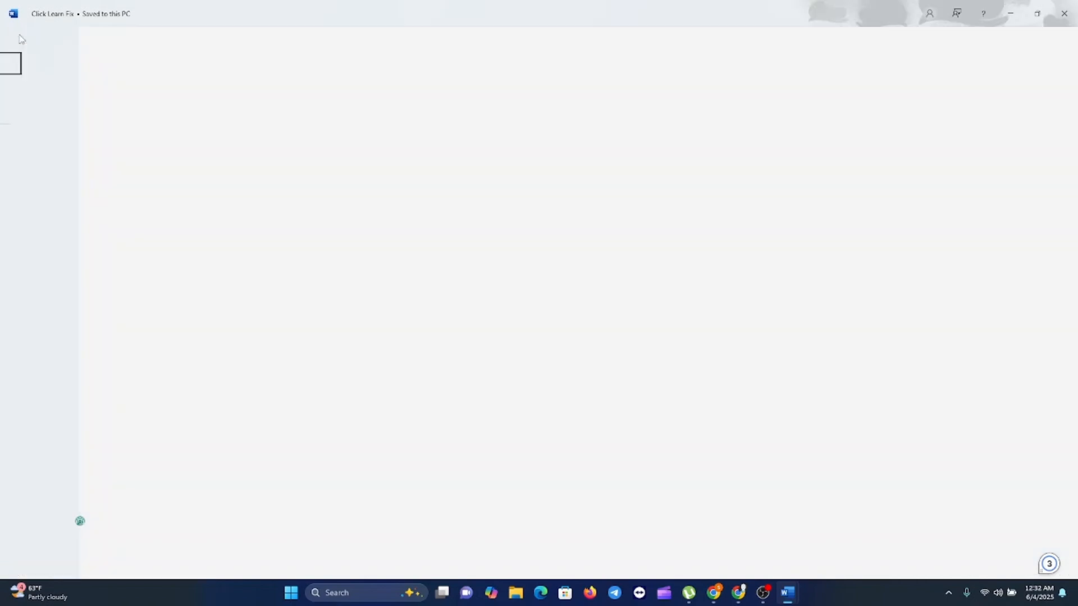
click(32, 163)
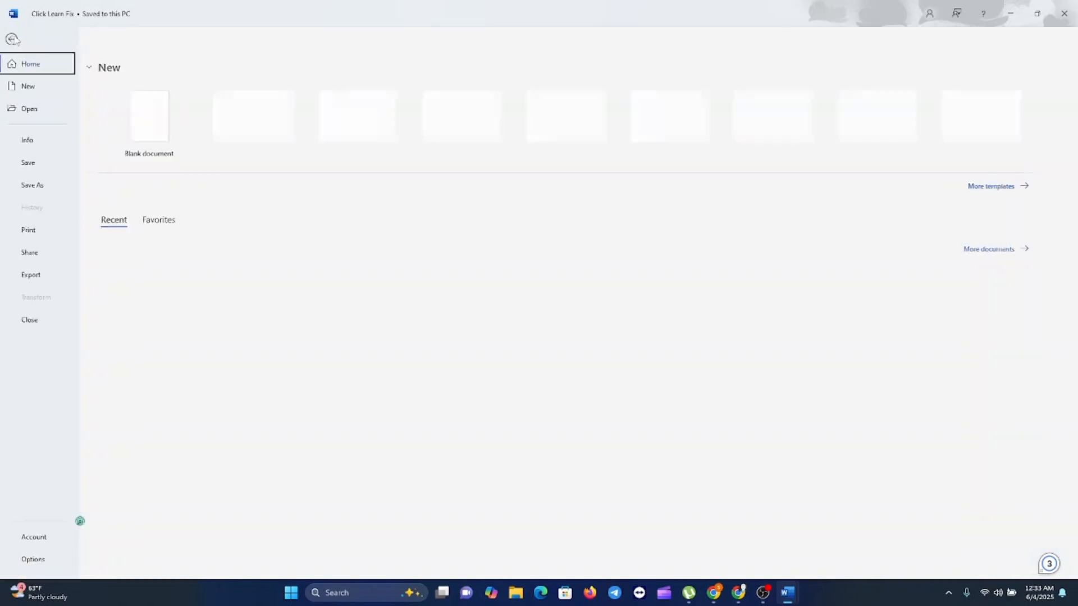
click(18, 35)
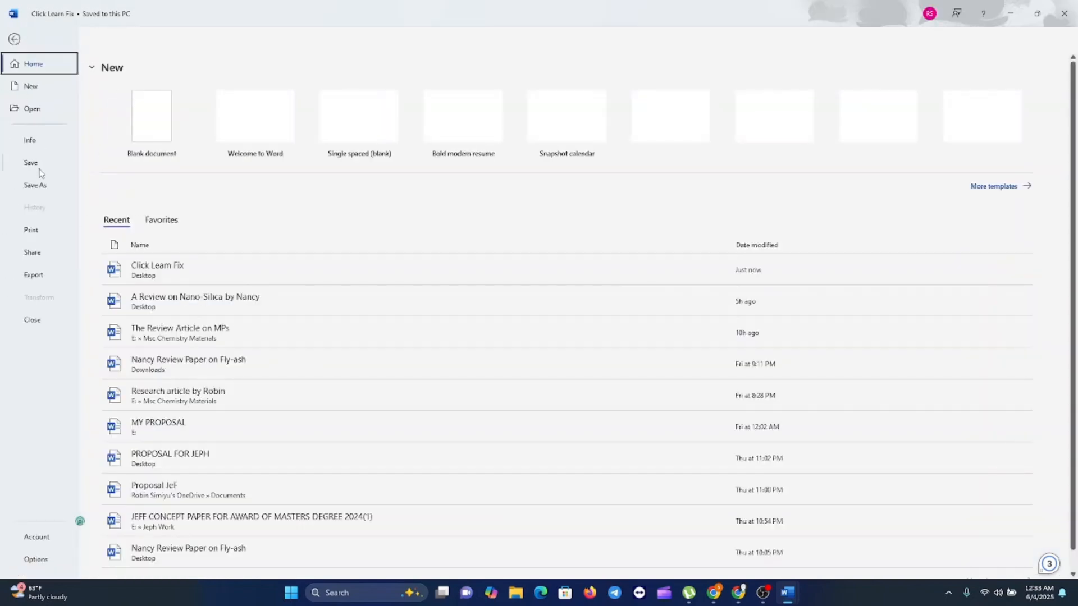
click(38, 168)
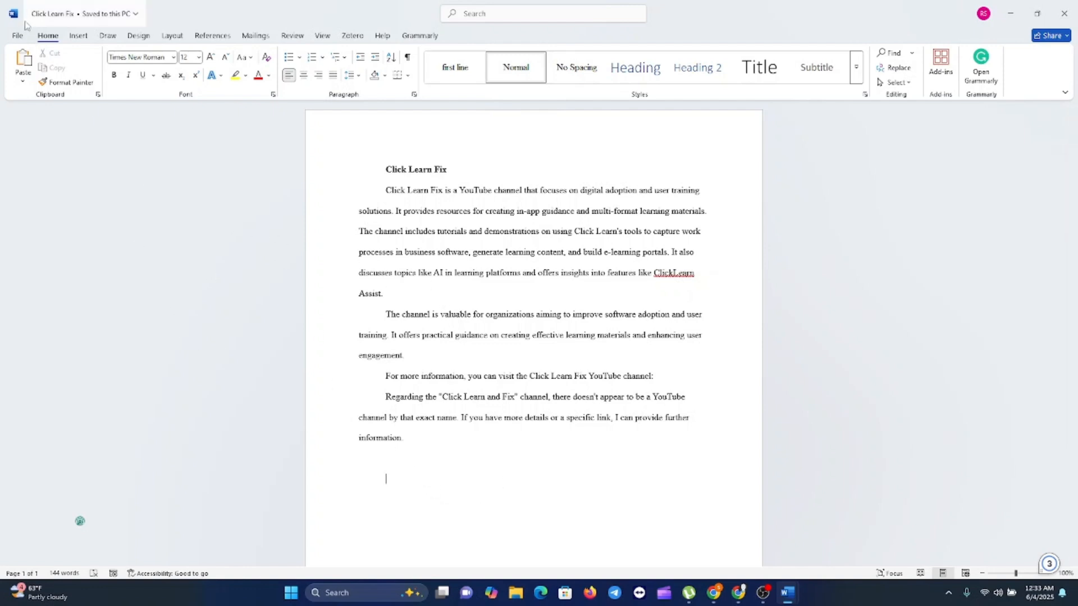
click(17, 36)
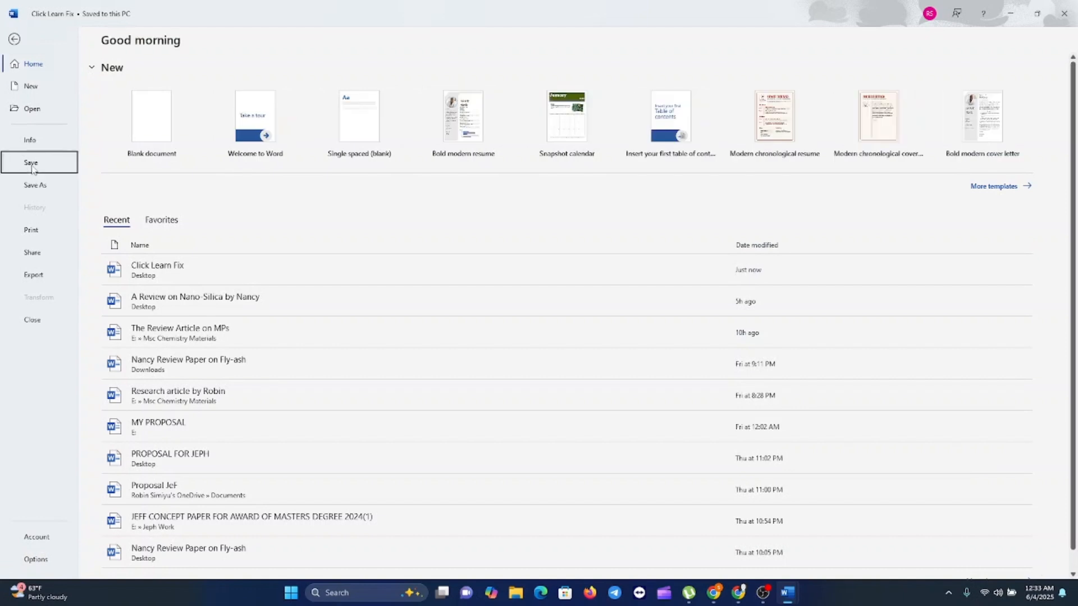
click(29, 166)
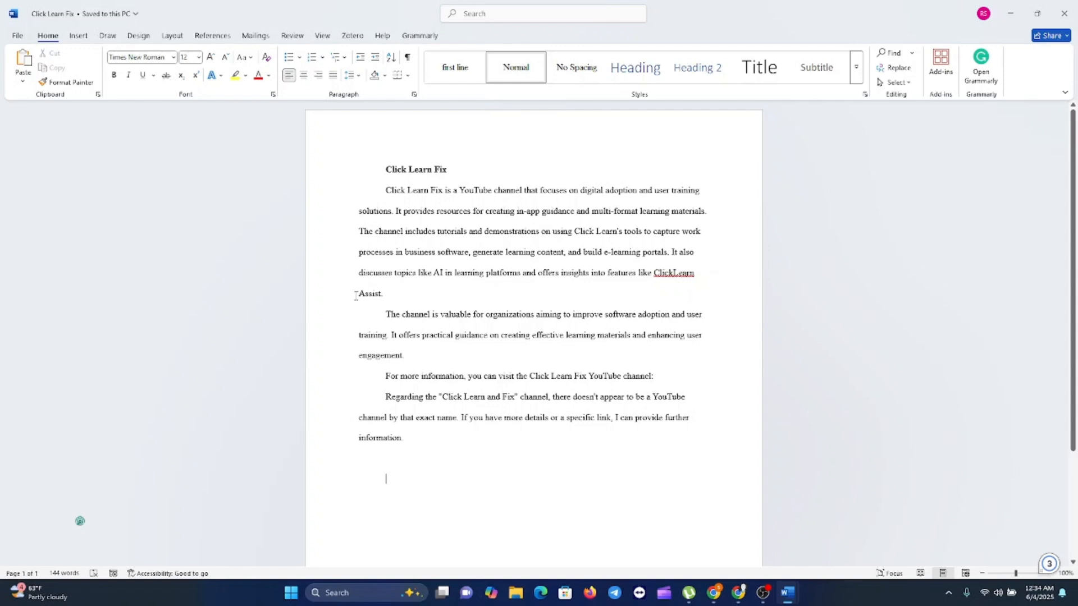
click(18, 36)
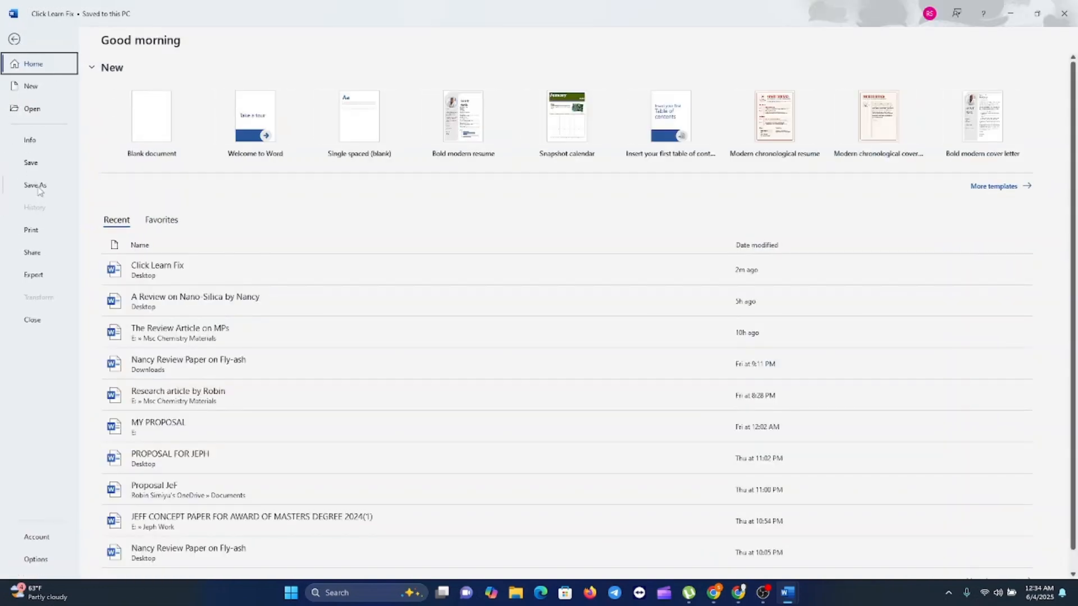
click(14, 38)
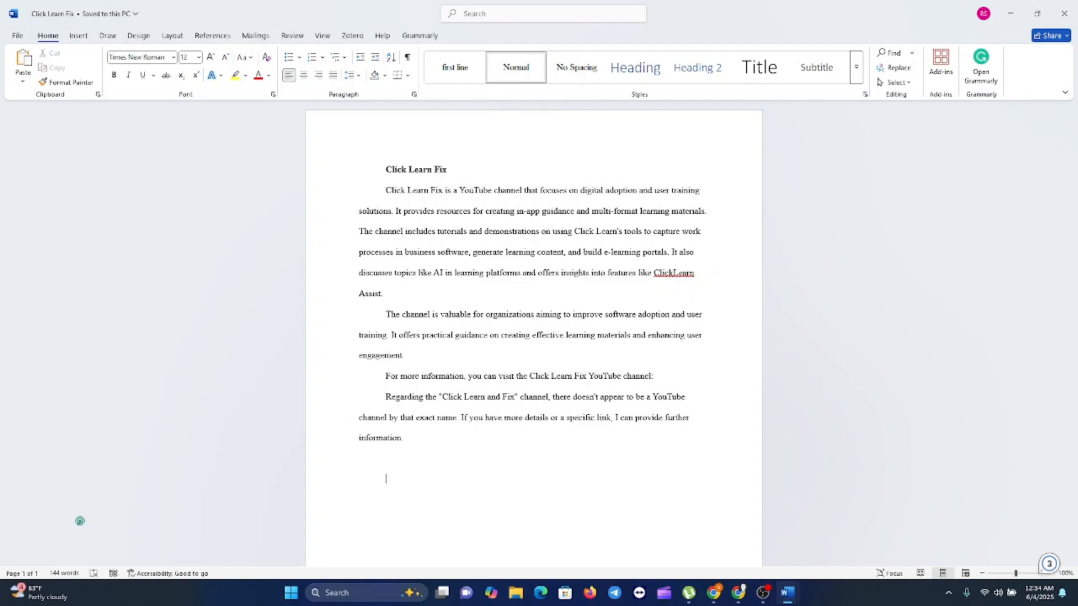
key(alt+Tab)
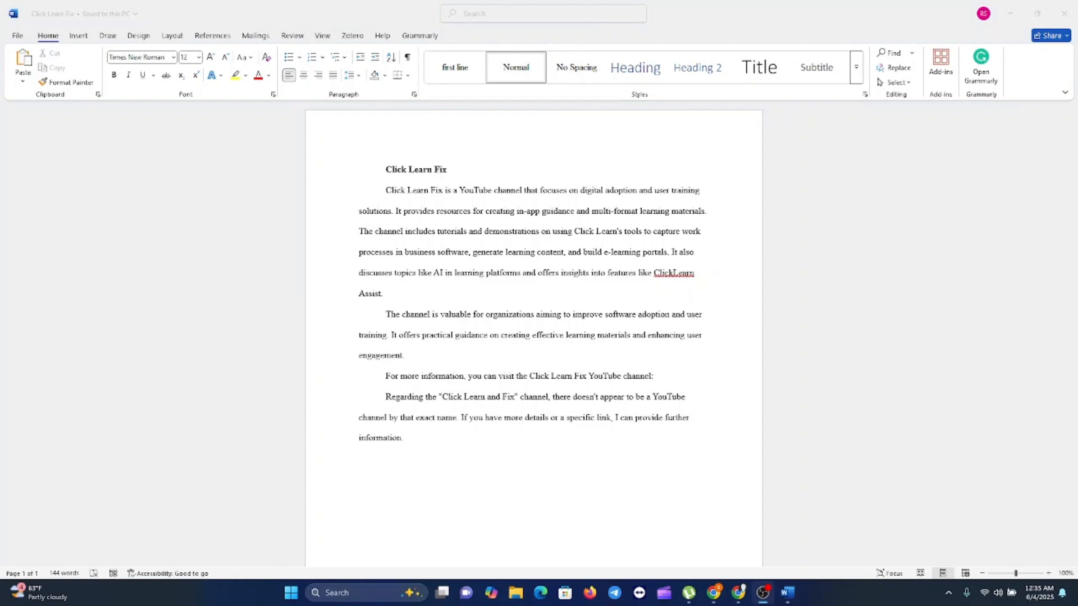
key(alt+Tab)
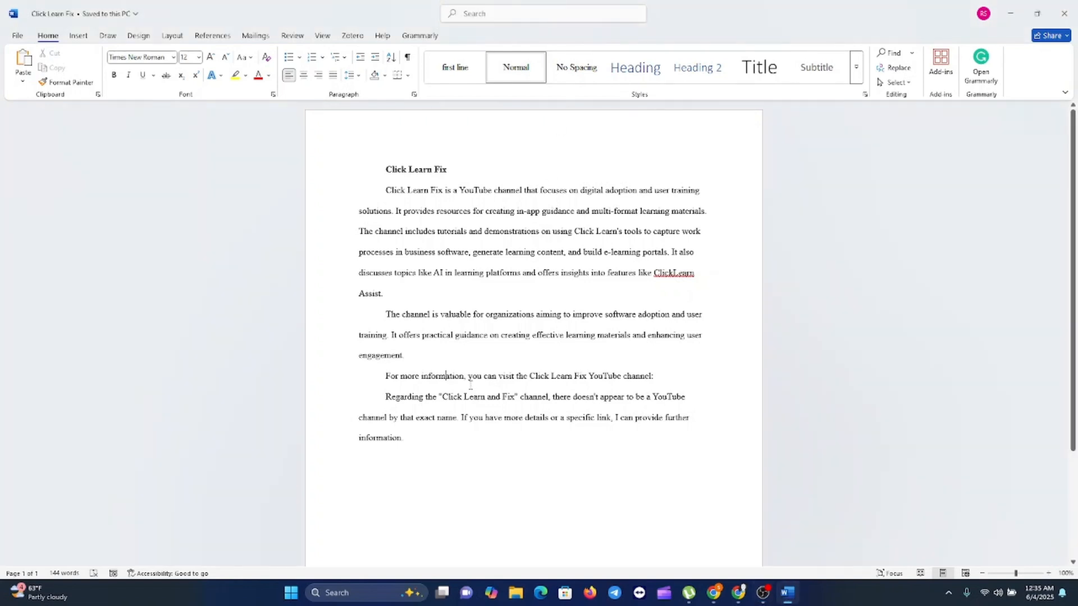
Step: Select the whole text of the Click Learn Fix document and delete it
key(ctrl+a)
key(Delete)
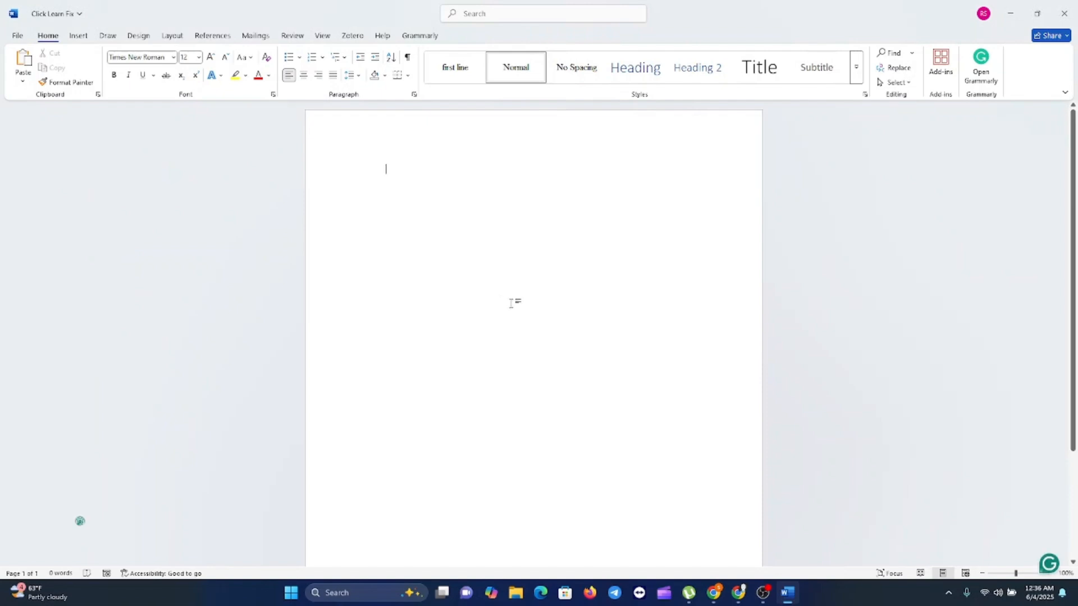
Step: Look through the Open page's recent files and the Desktop folder, select Click Learn Fix in the browse dialog, and cancel
click(18, 37)
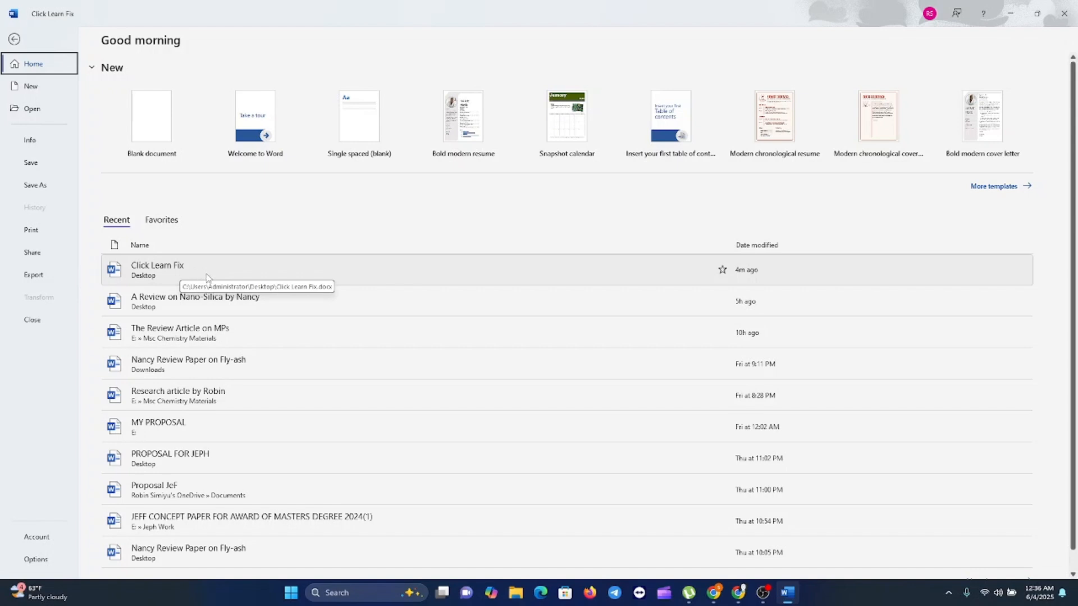
click(32, 112)
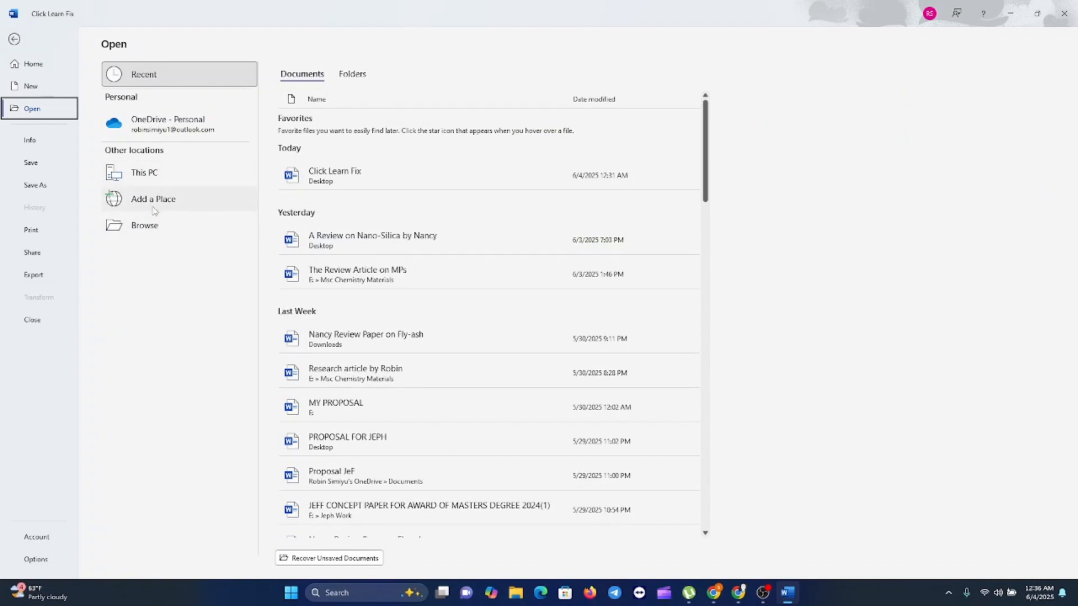
click(156, 177)
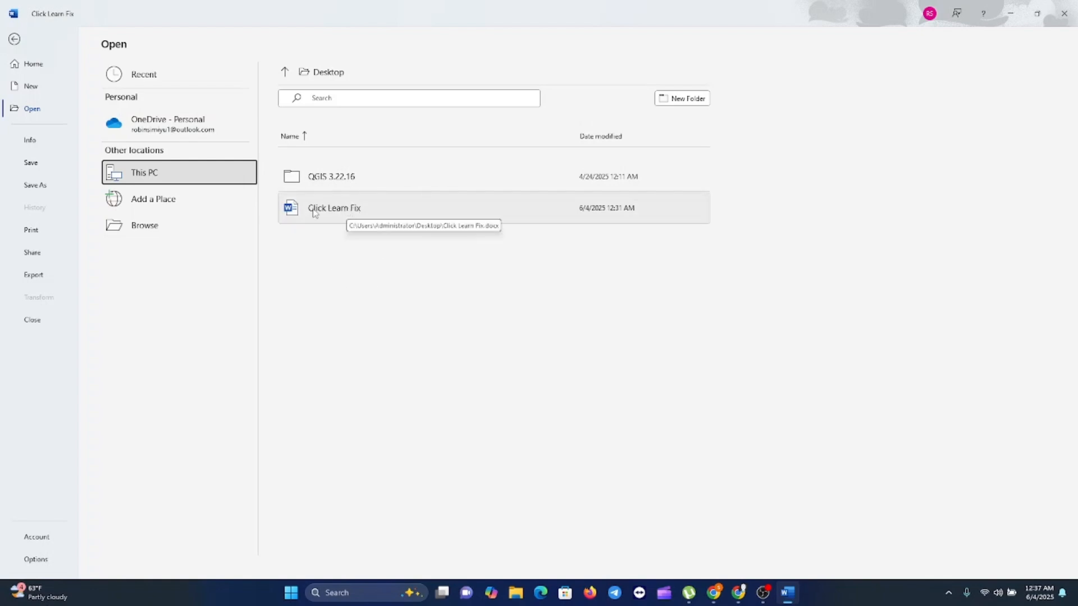
click(152, 227)
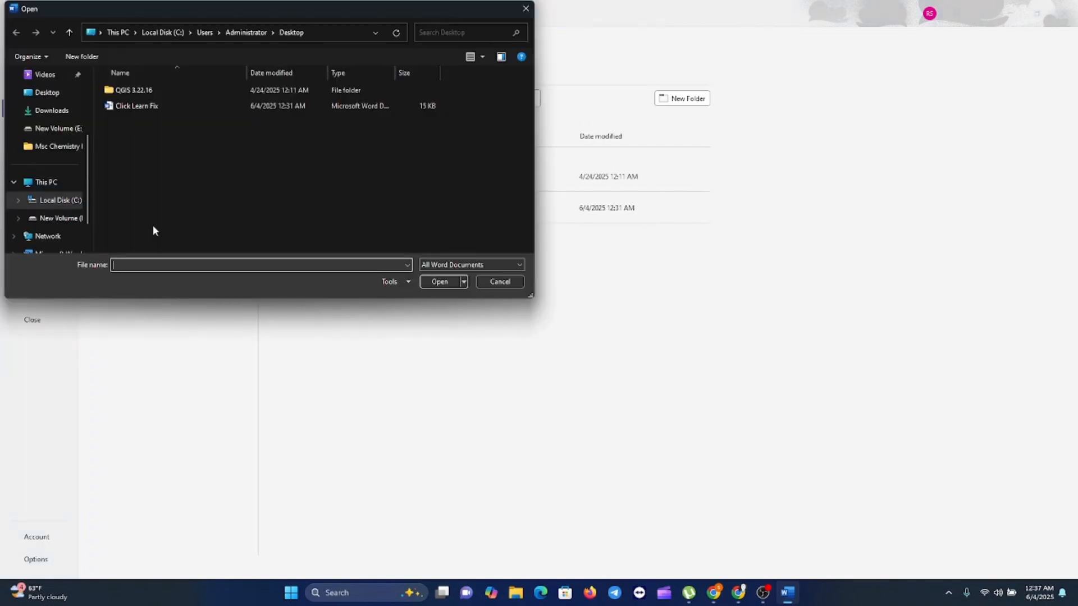
click(144, 107)
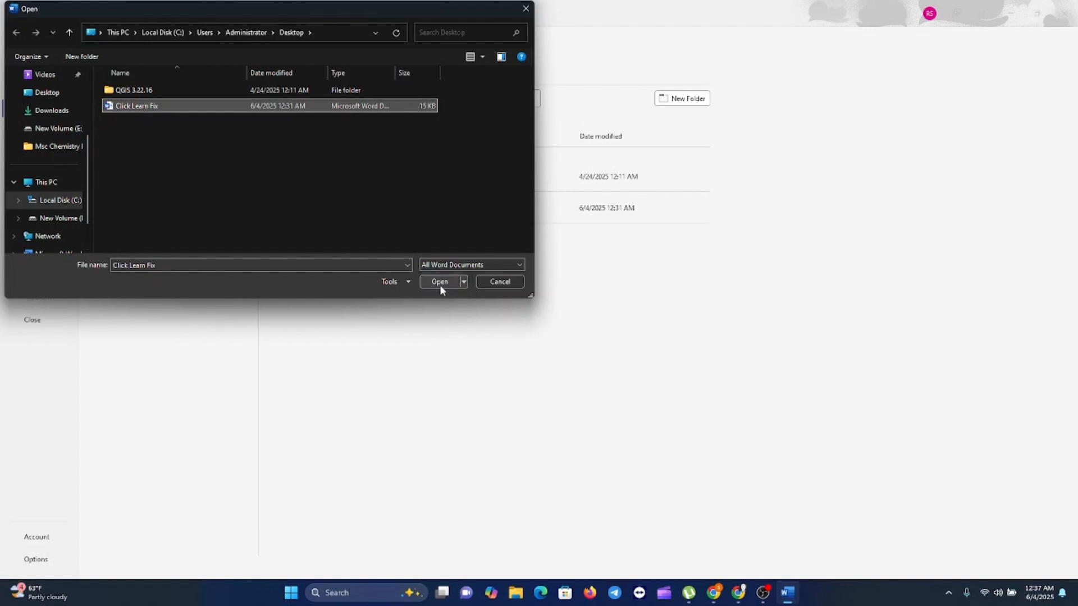
click(505, 282)
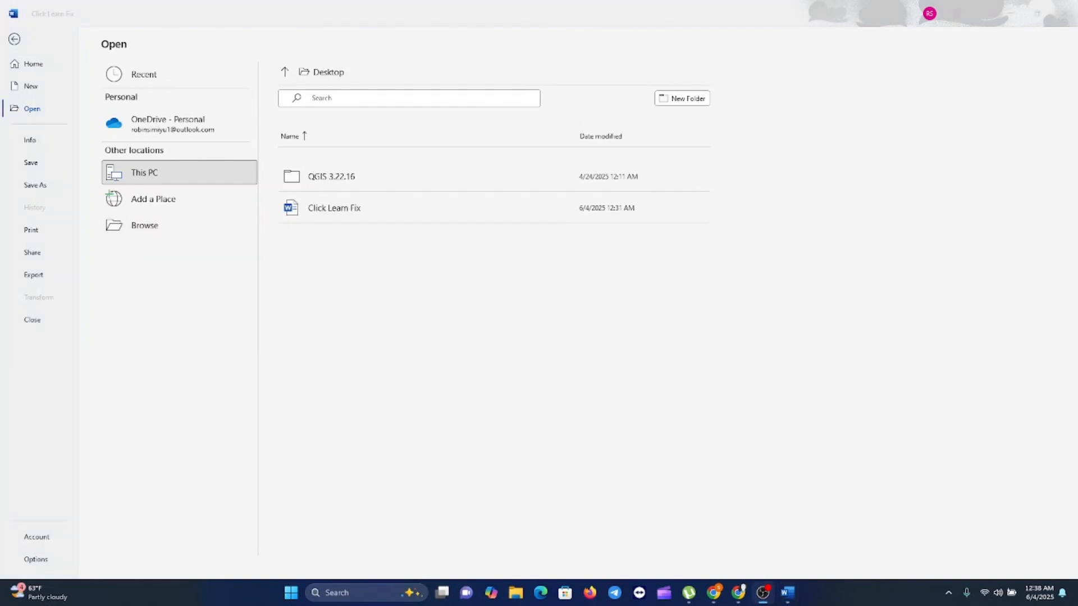
Step: Open the Click Learn Fix document from the Desktop listing, and open it again from the recent files
click(413, 219)
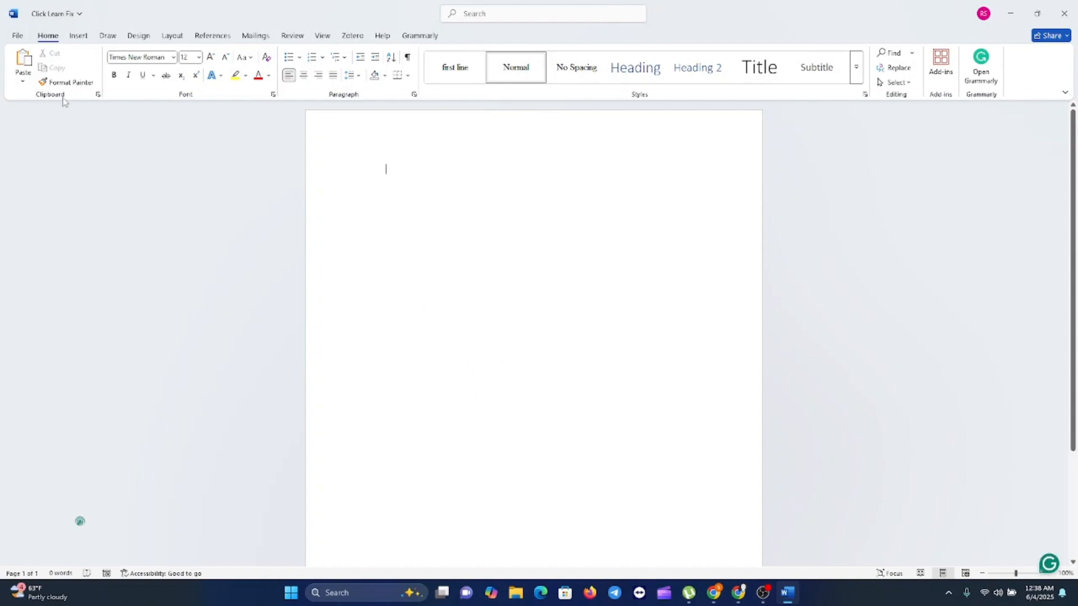
click(17, 37)
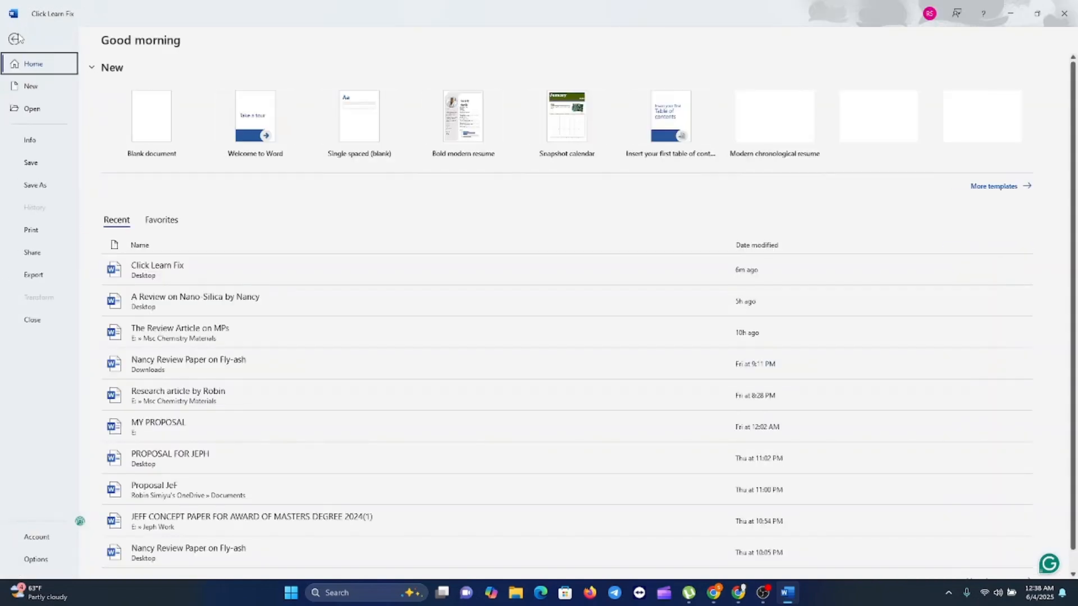
click(170, 277)
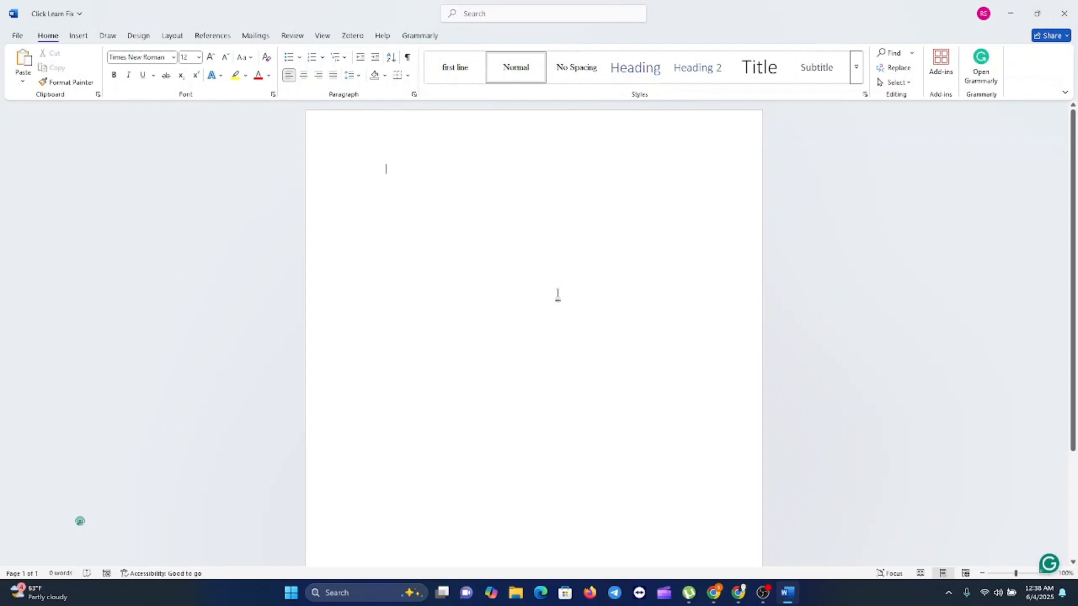
scroll(558, 295, down, 3)
scroll(563, 300, up, 3)
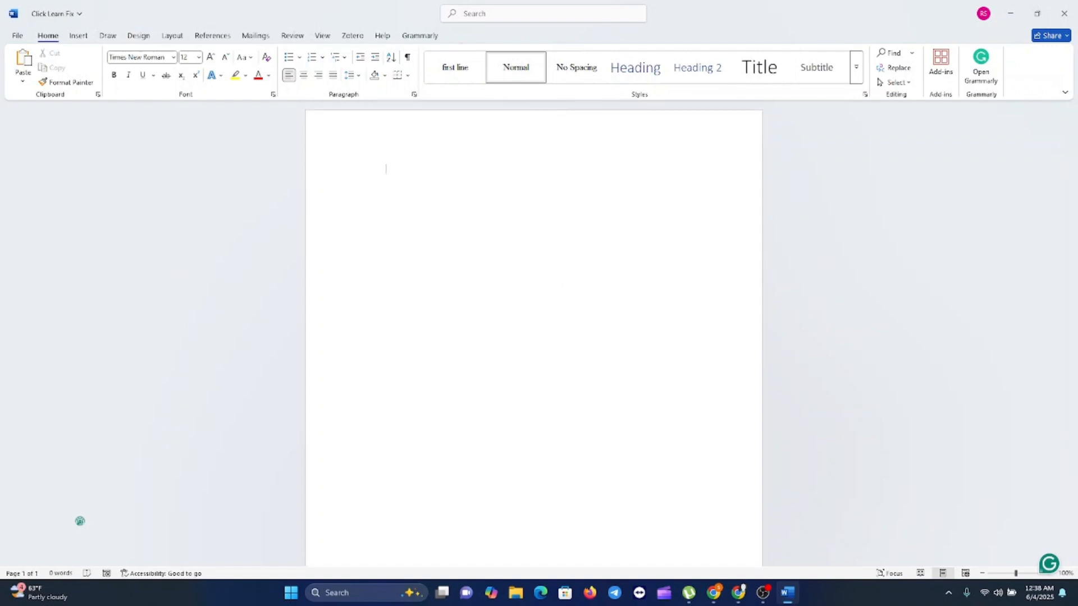
Step: Bring back the deleted Click Learn Fix article text in the document, and save the document
text(Click Learn Fix Click Learn Fix is a YouTube channel that focuses on digital adoption and user training solutions. It provides resources for creating in-app guidance and multi-format learning materials. The channel includes tutorials and demonstrations on using Click Learn's tools to capture work processes in business software, generate learning content, and build e-learning portals. It also discusses topics like AI in learning platforms and offers insights into features like Click Learn Assist. The channel is valuable for organizations aiming to improve software adoption and user training. It offers practical guidance on creating effective learning materials and enhancing user engagement. For more information, you can visit the Click Learn Fix YouTube channel: Regarding the "Click Learn and Fix" channel, there doesn't appear to be a YouTube channel by that exact name. If you have more details or a specific link, I can provide further information.)
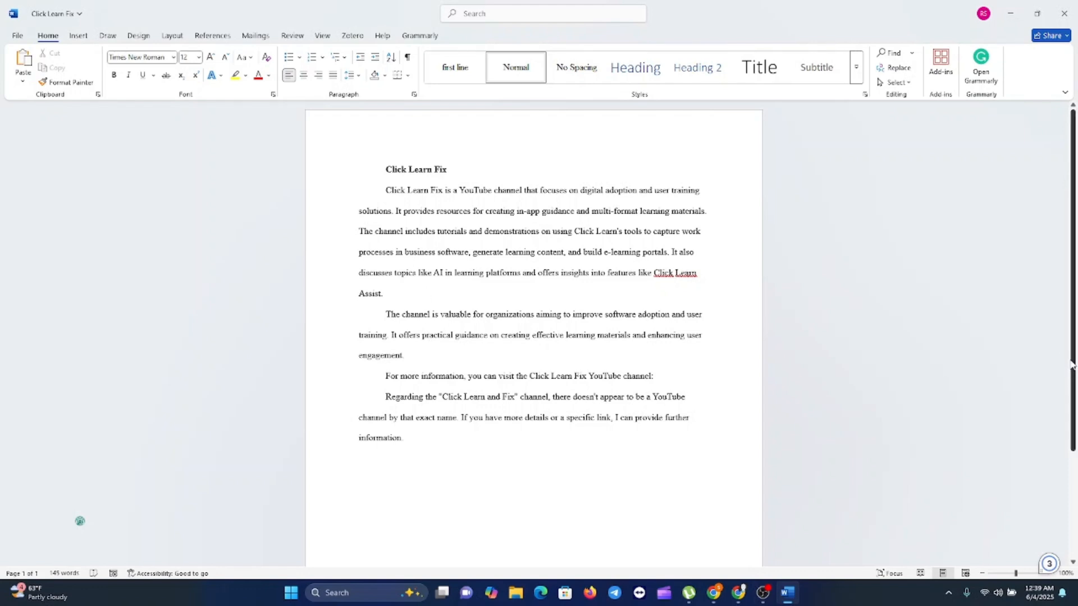
drag(1073, 375, 1061, 312)
scroll(306, 356, down, 2)
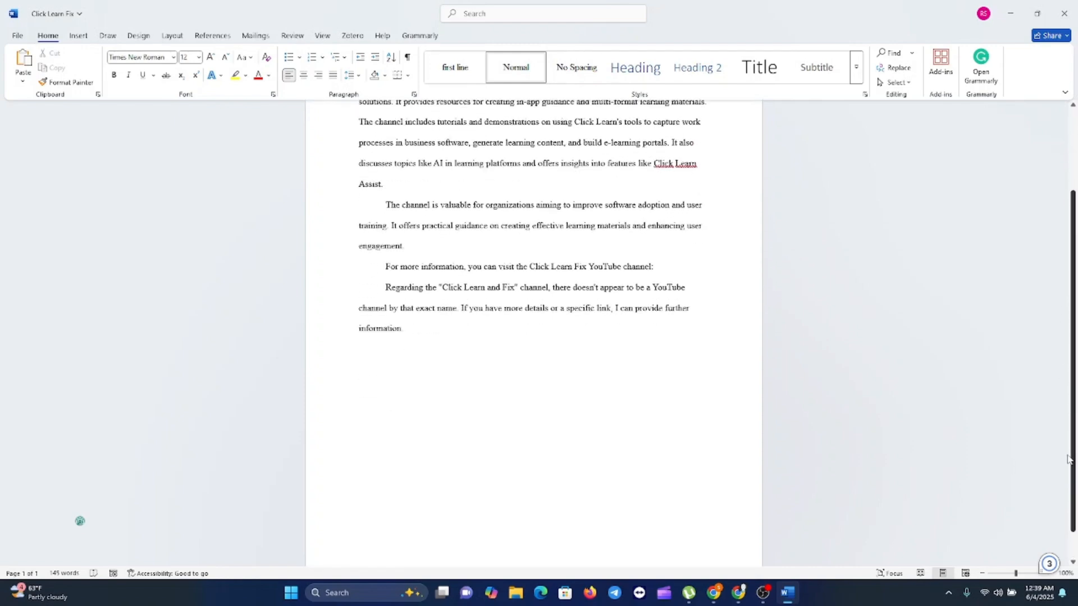
key(ctrl+s)
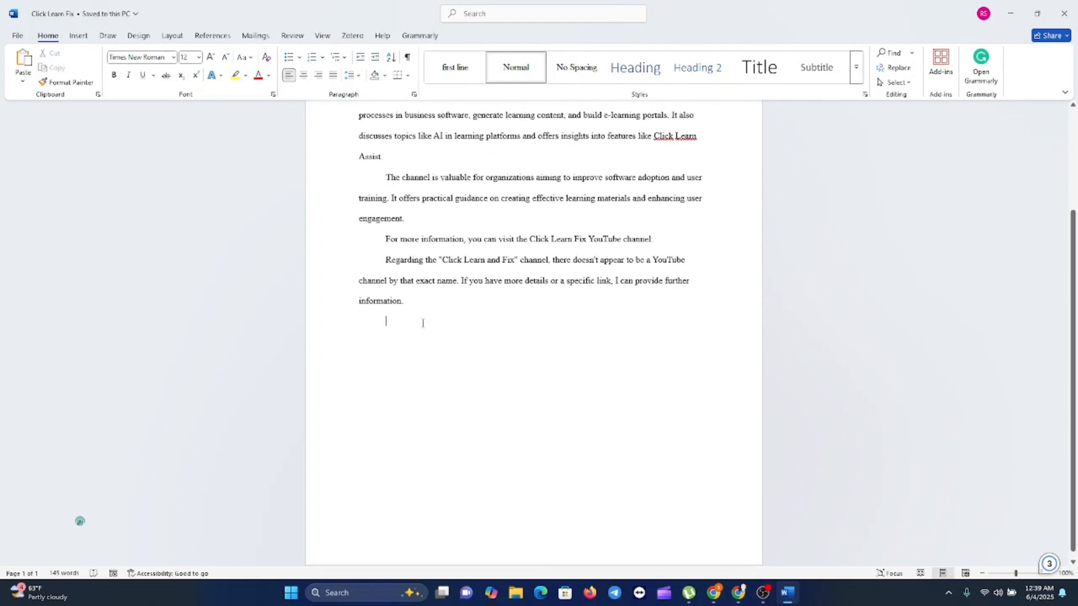
Step: Paste a second copy of the article below the existing text, and set the document zoom to 148%
key(ctrl+v)
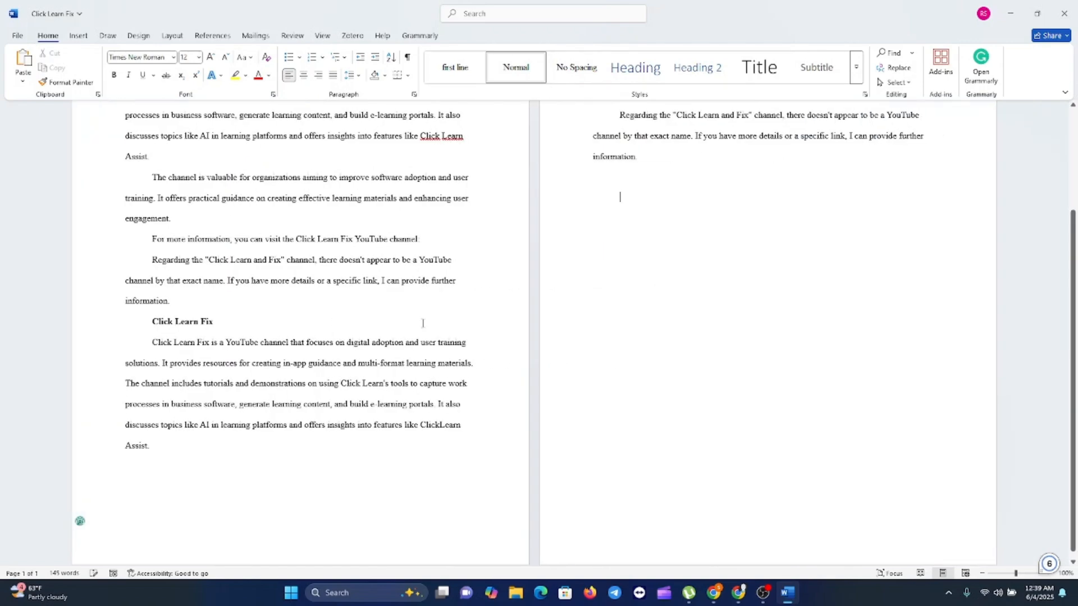
click(1018, 573)
scroll(630, 447, up, 5)
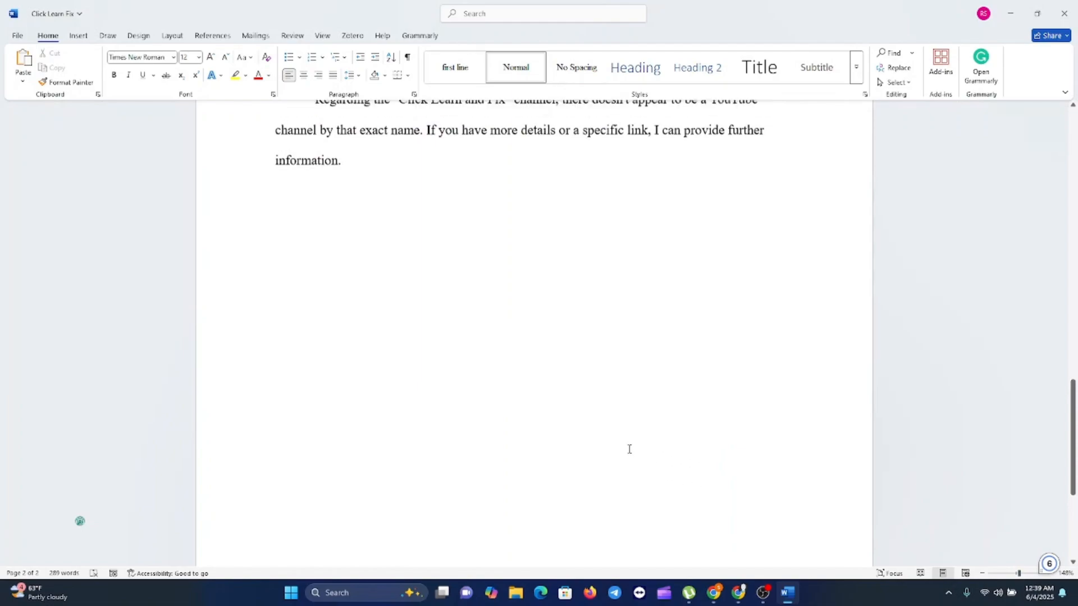
scroll(625, 447, up, 4)
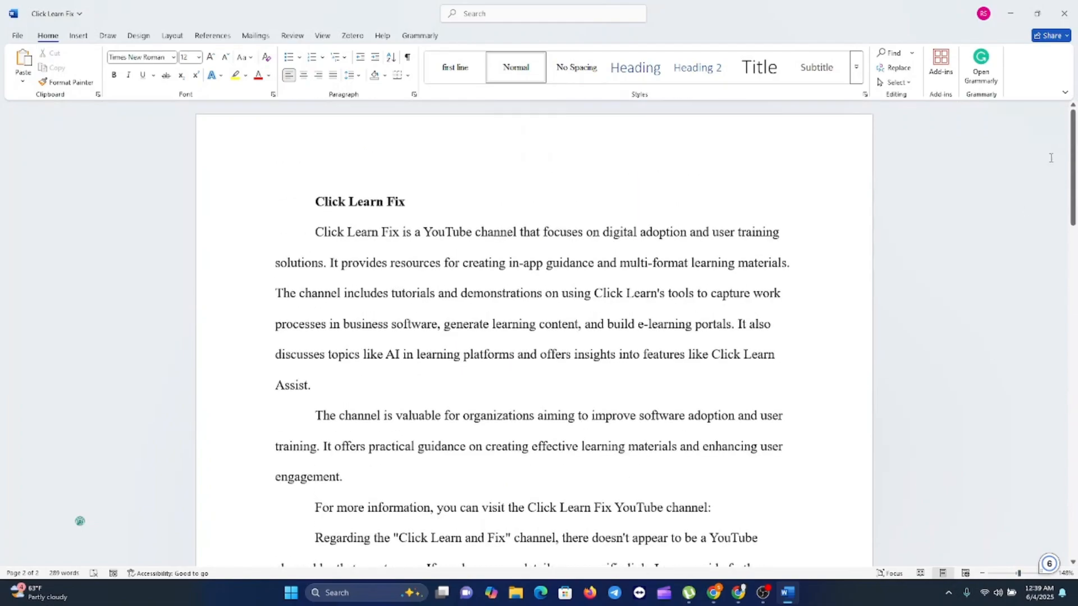
Step: Delete the last two letters of "content" in the first paragraph and retype them
drag(1072, 163, 1049, 110)
scroll(563, 313, down, 5)
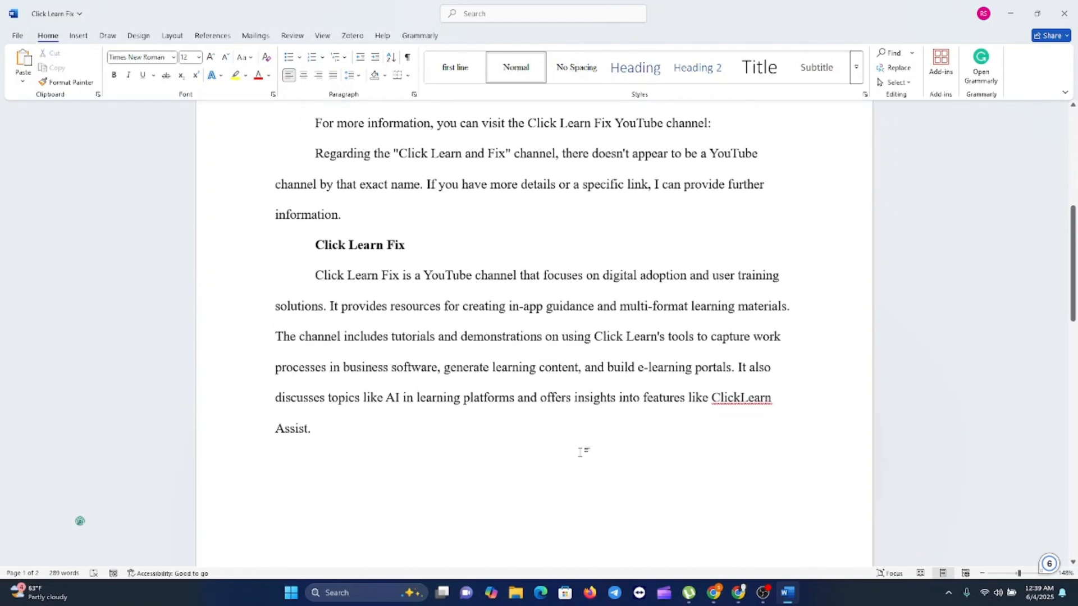
scroll(582, 451, up, 4)
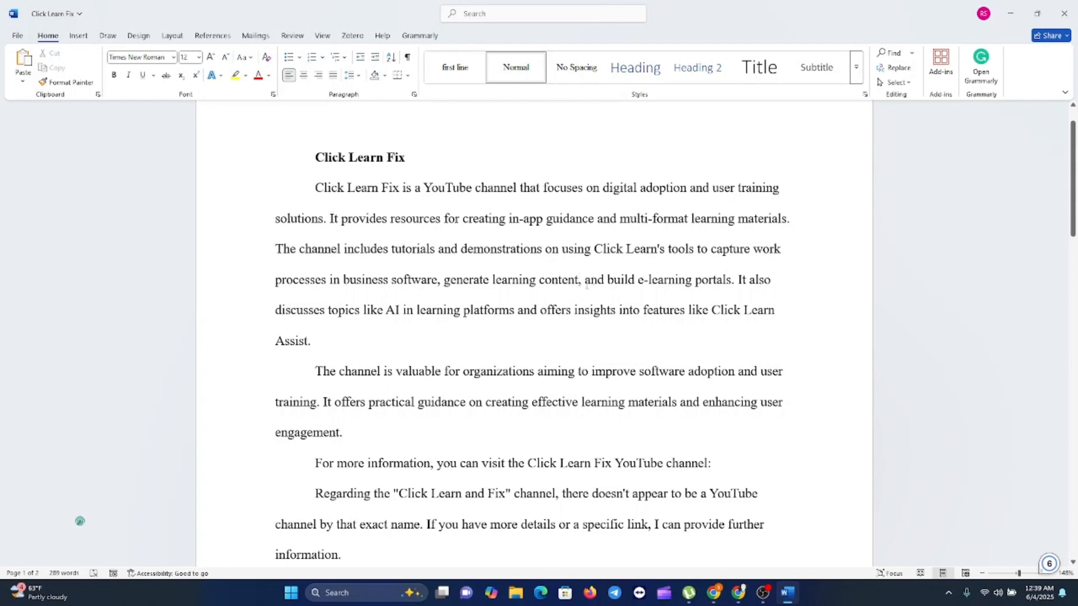
click(580, 280)
key(BackSpace)
key(BackSpace)
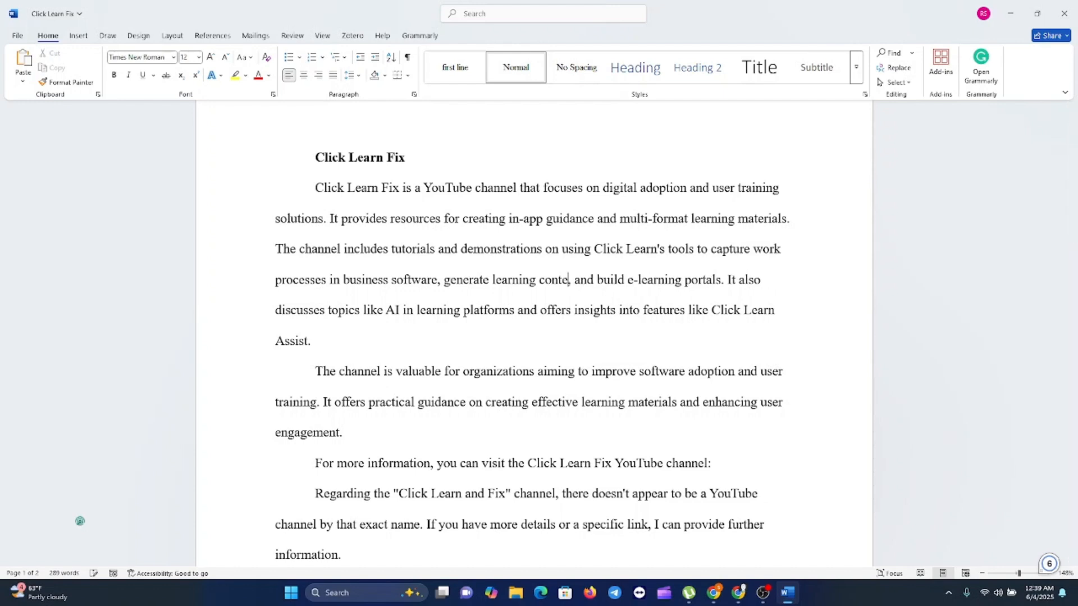
text(nt,)
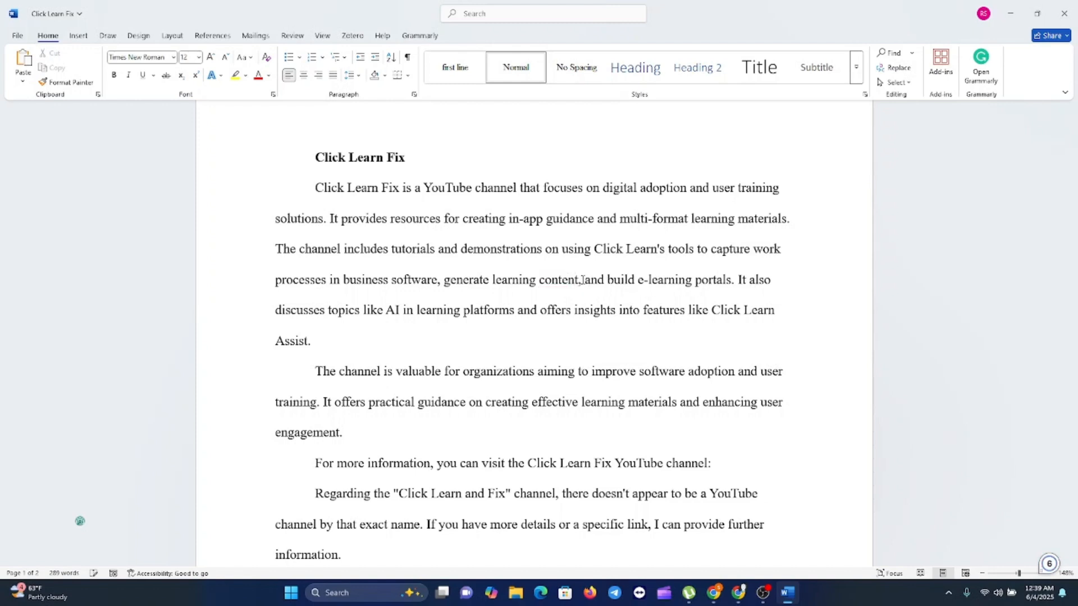
Step: Move the text cursor from the end of the first paragraph line by line to page 2, and back up to the title
click(326, 342)
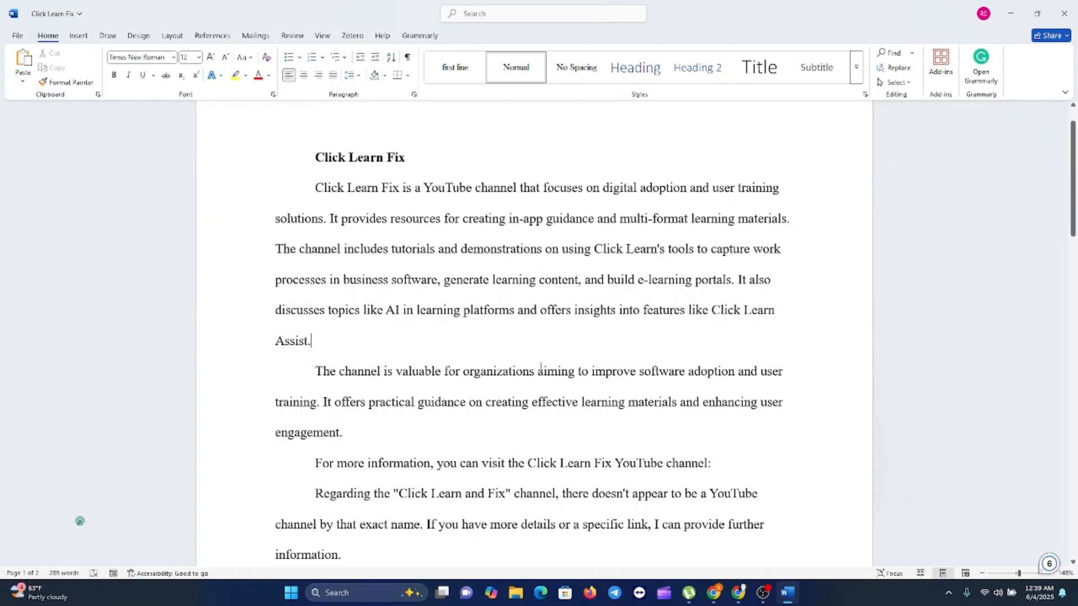
scroll(543, 398, down, 1)
scroll(543, 399, down, 3)
scroll(546, 415, up, 5)
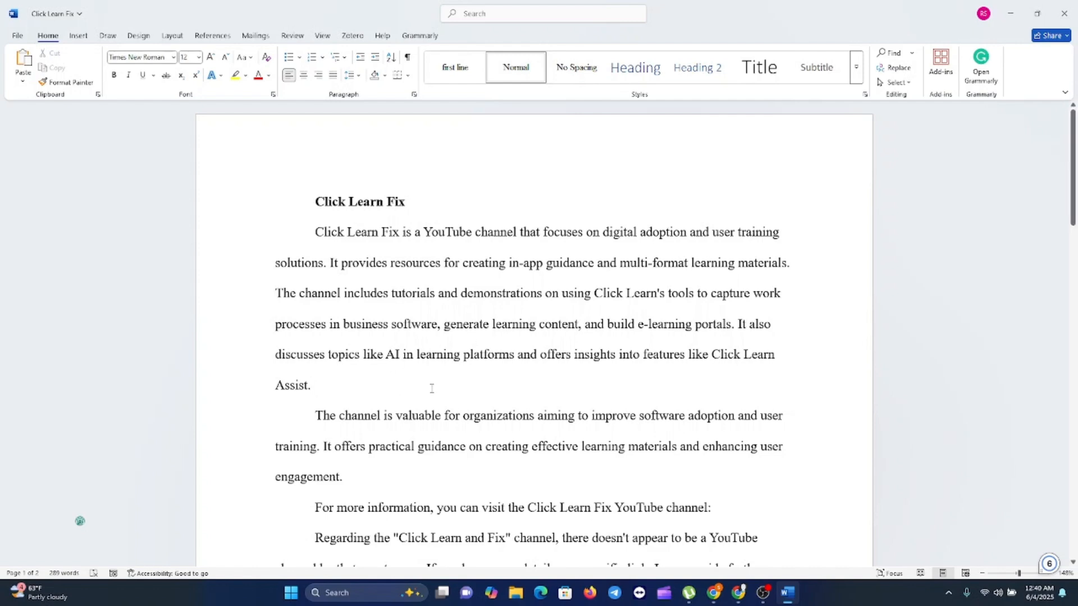
key(Down)
key(Down)
key(Down)
key(Down)
key(Down)
key(Down)
key(Down)
key(Down)
key(Down)
key(Down)
key(Down)
key(Down)
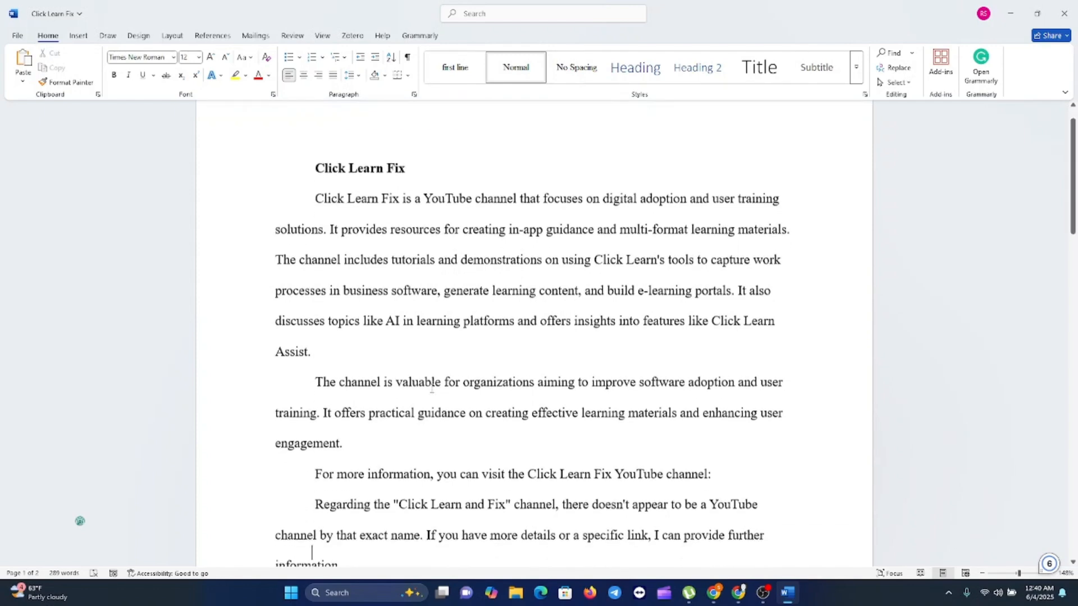
key(Down)
key(Down)
key(Down)
key(Down)
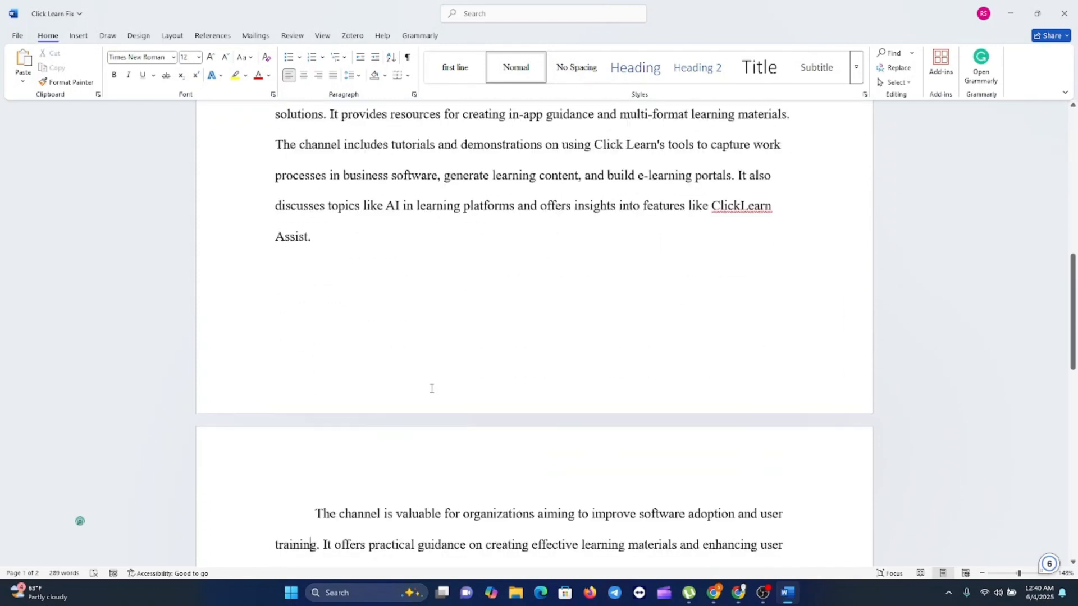
key(Up)
key(Up)
key(Up)
key(Up)
key(Up)
key(Up)
key(Up)
key(Up)
key(Up)
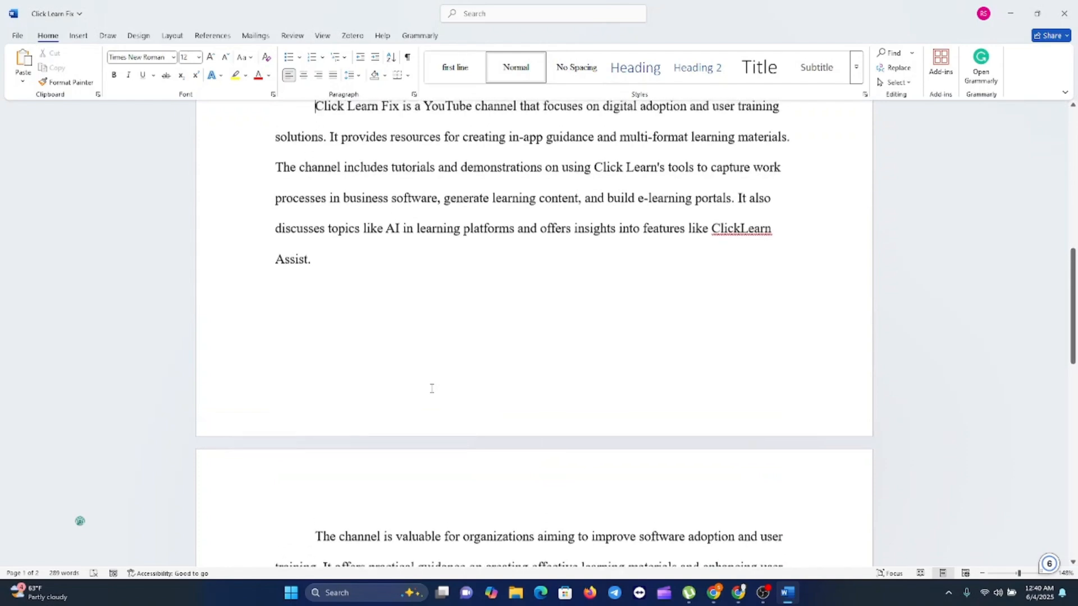
key(Up)
key(Up)
key(Up)
key(Up)
key(Up)
key(Up)
key(Up)
key(Up)
key(Up)
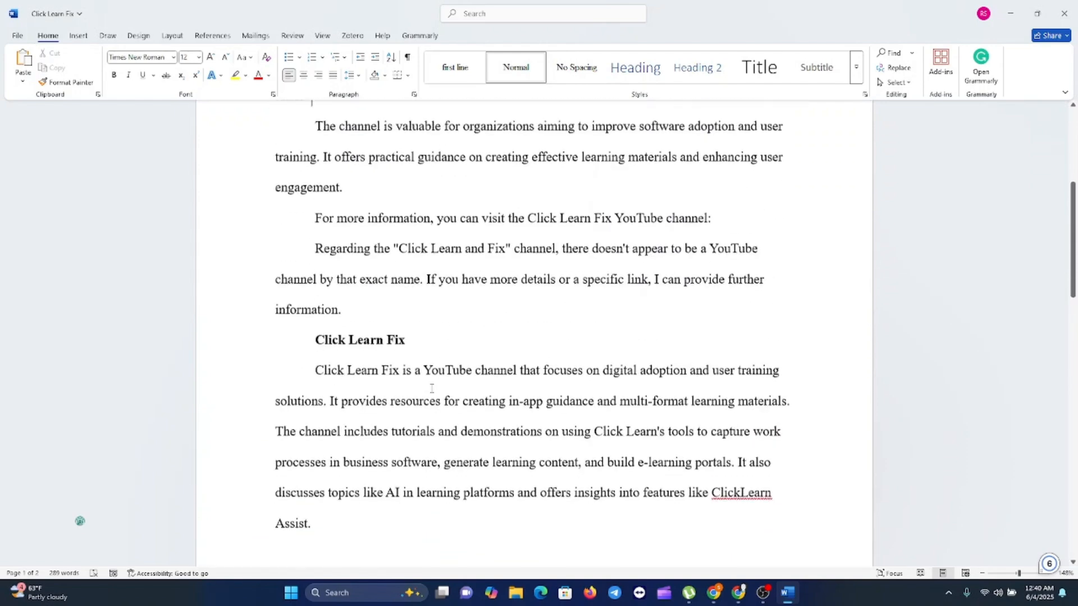
key(Up)
key(Up)
key(Up)
key(Up)
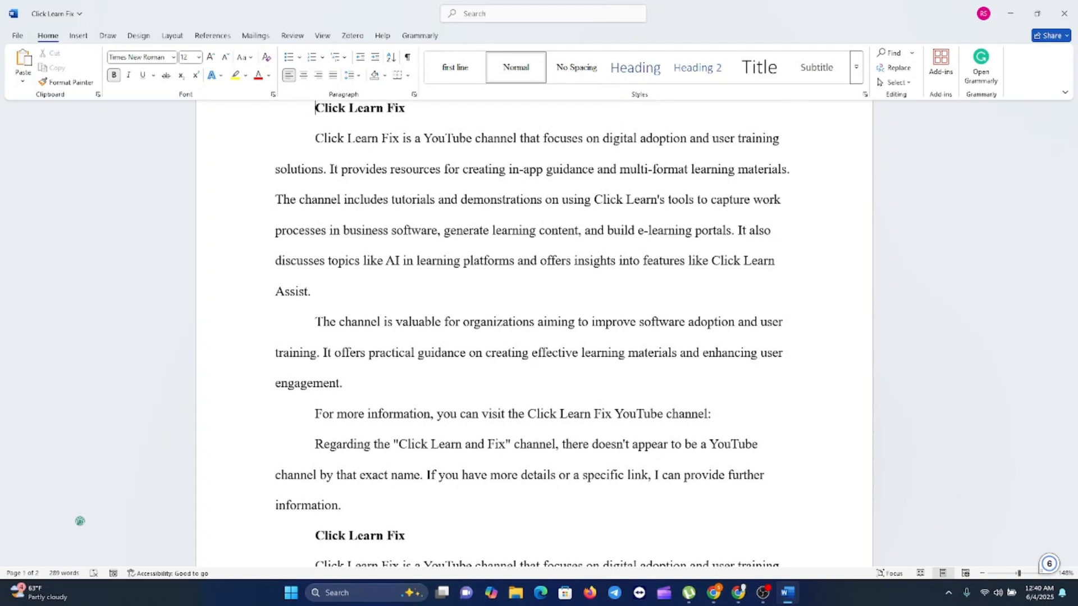
scroll(486, 358, up, 2)
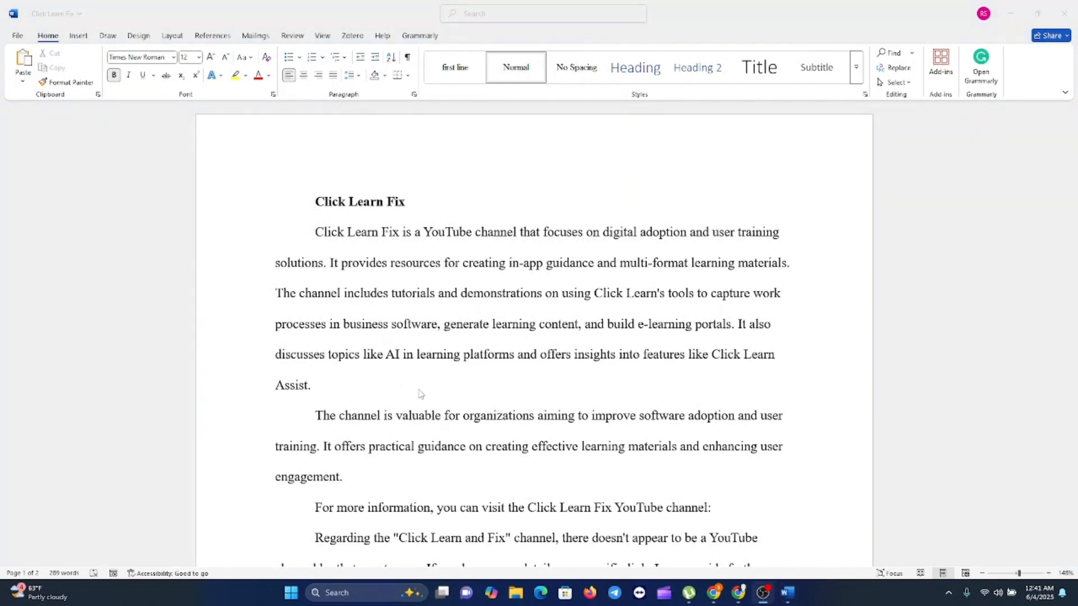
Step: Add the random text "jsvsfvjs" after "Assist." at the end of the first paragraph, and undo it
click(421, 355)
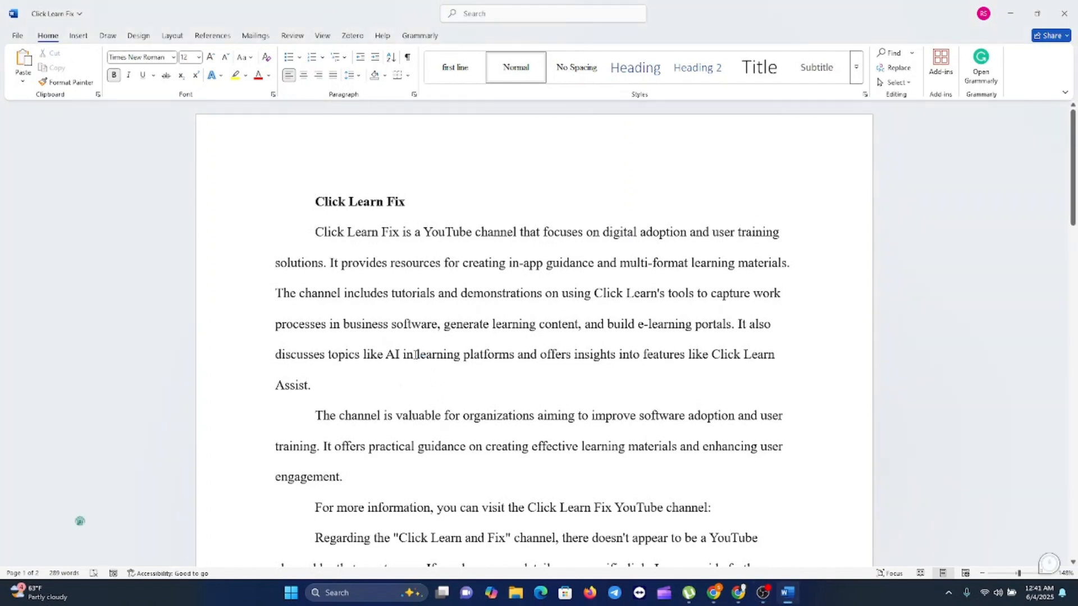
click(332, 387)
text(jsvsfvjs)
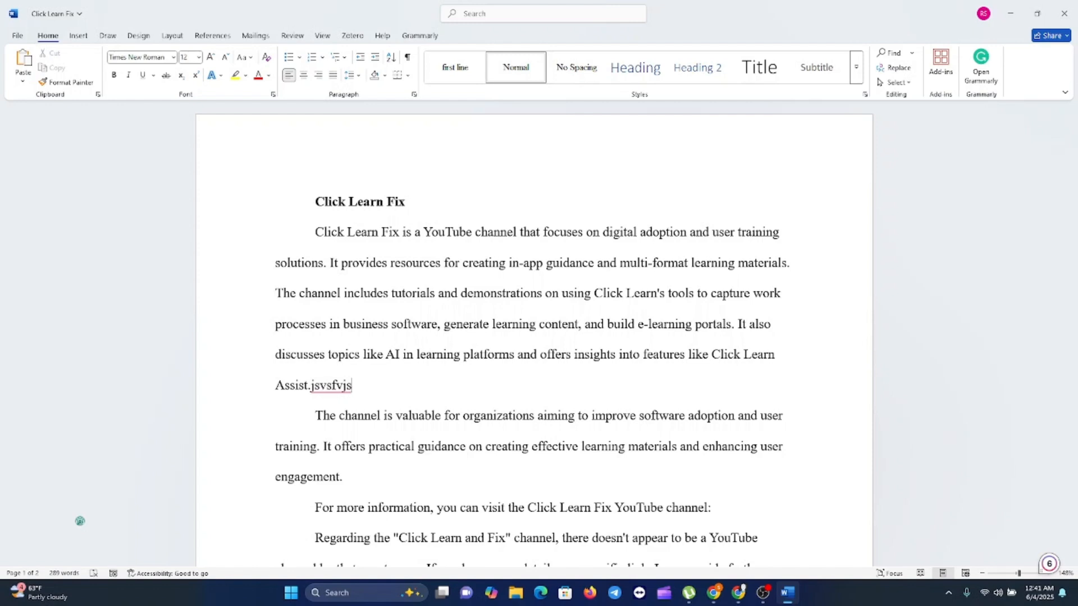
key(ctrl+z)
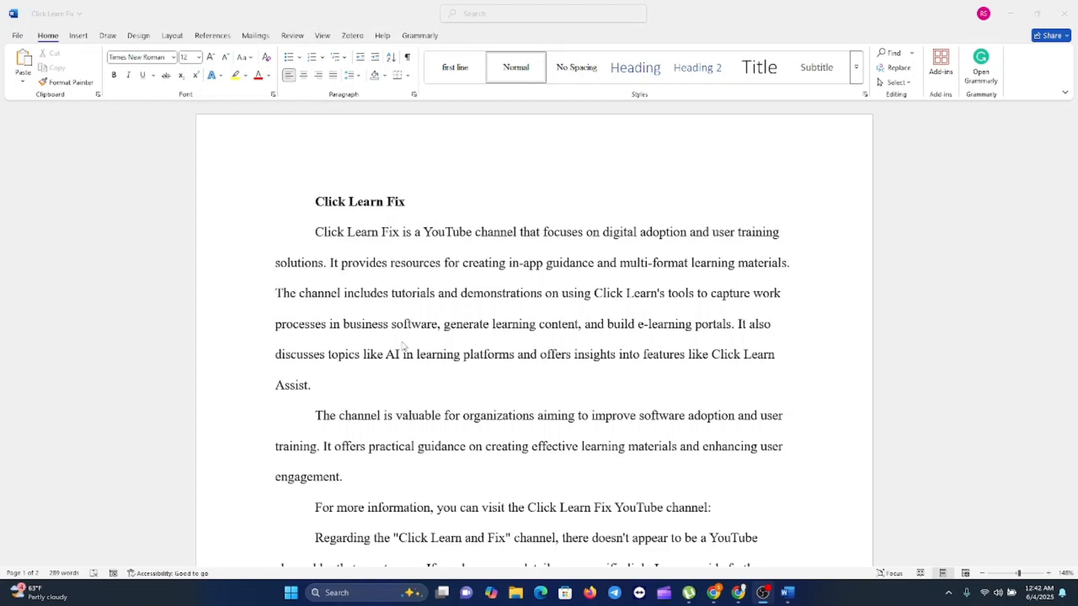
Step: Add random text starting with "ksdhvsk" after "Assist." in the first paragraph, erase it, and undo and redo the erasure
click(333, 389)
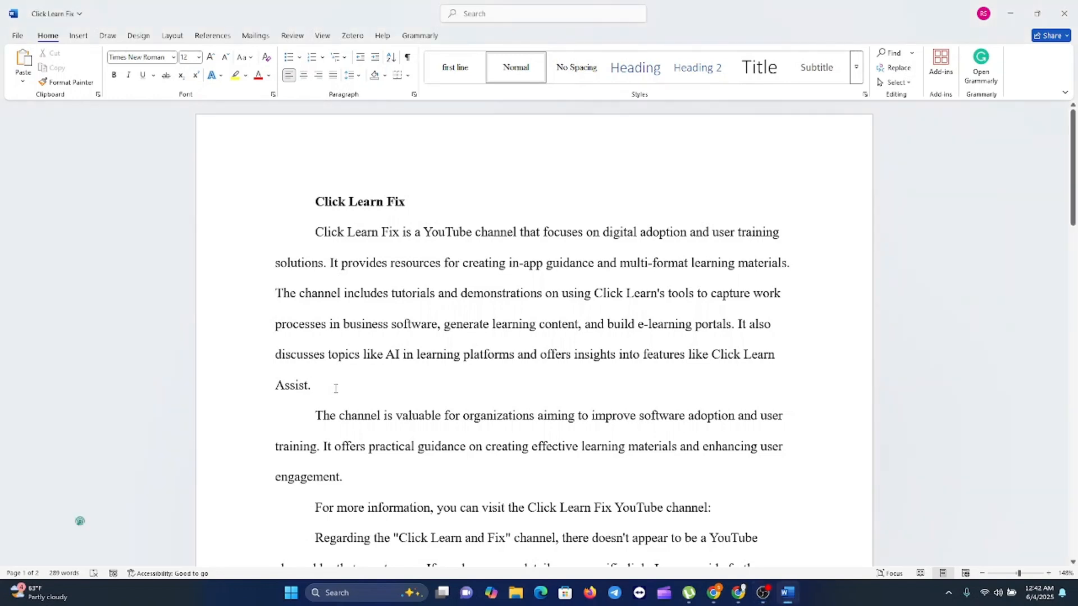
text(ksdfbsk vjh)
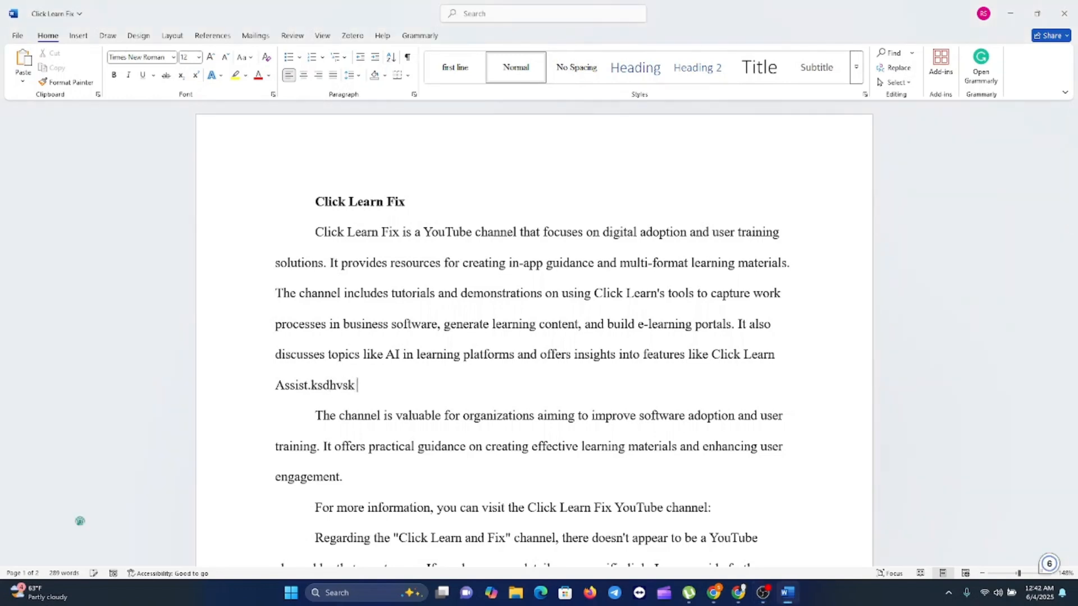
key(BackSpace)
key(BackSpace)
key(BackSpace)
key(BackSpace)
key(BackSpace)
key(BackSpace)
key(BackSpace)
key(BackSpace)
key(BackSpace)
key(BackSpace)
key(BackSpace)
key(ctrl+z)
key(ctrl+y)
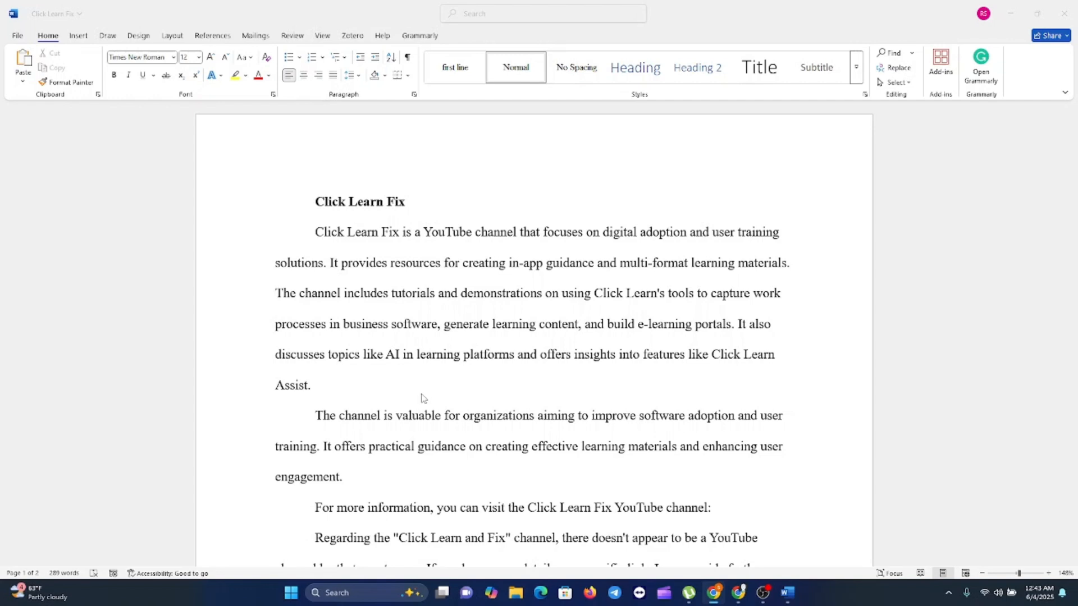
click(465, 357)
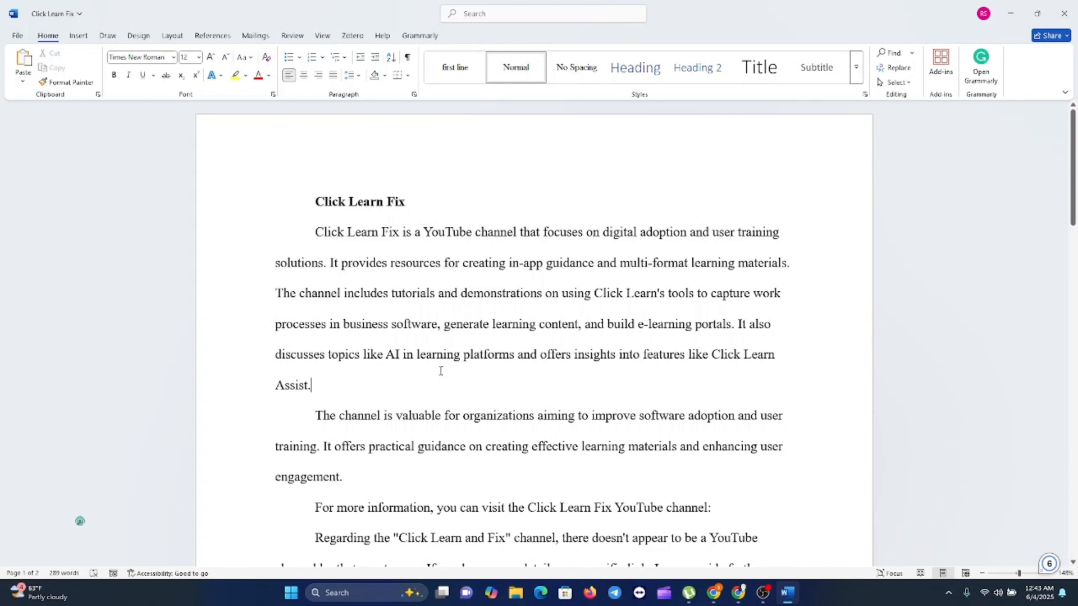
Step: Replace the word "demonstrations" in the first paragraph with "illustrations"
key(alt+Tab)
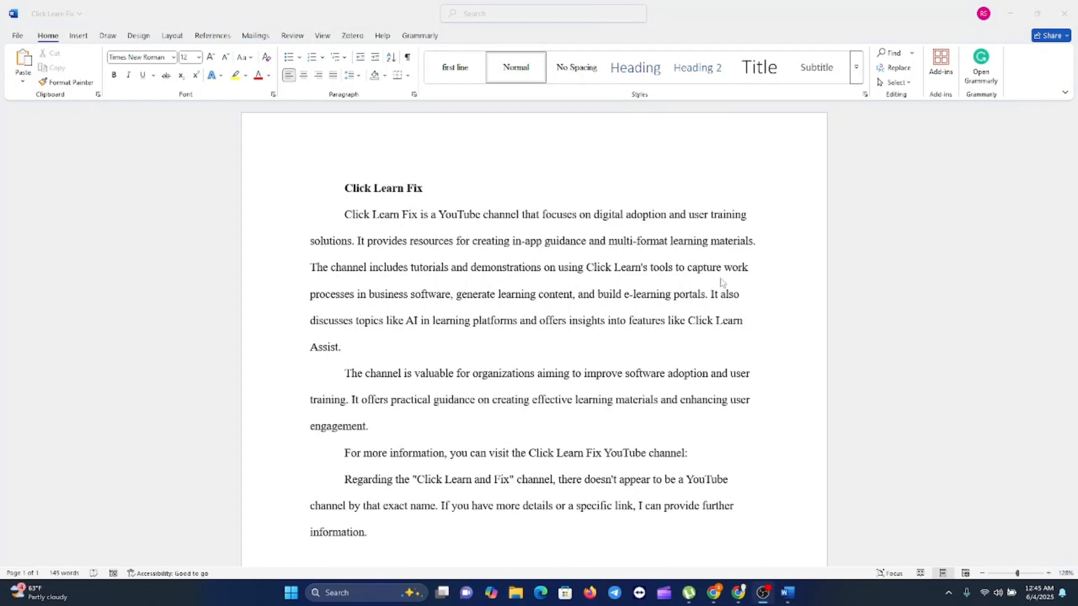
click(673, 340)
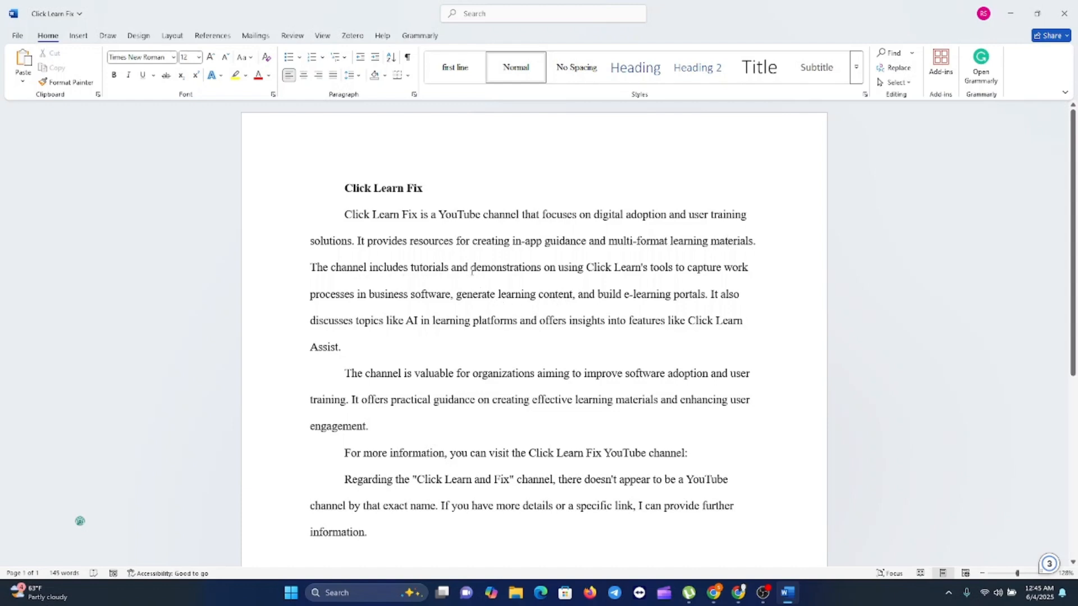
click(540, 269)
drag(472, 266, 546, 274)
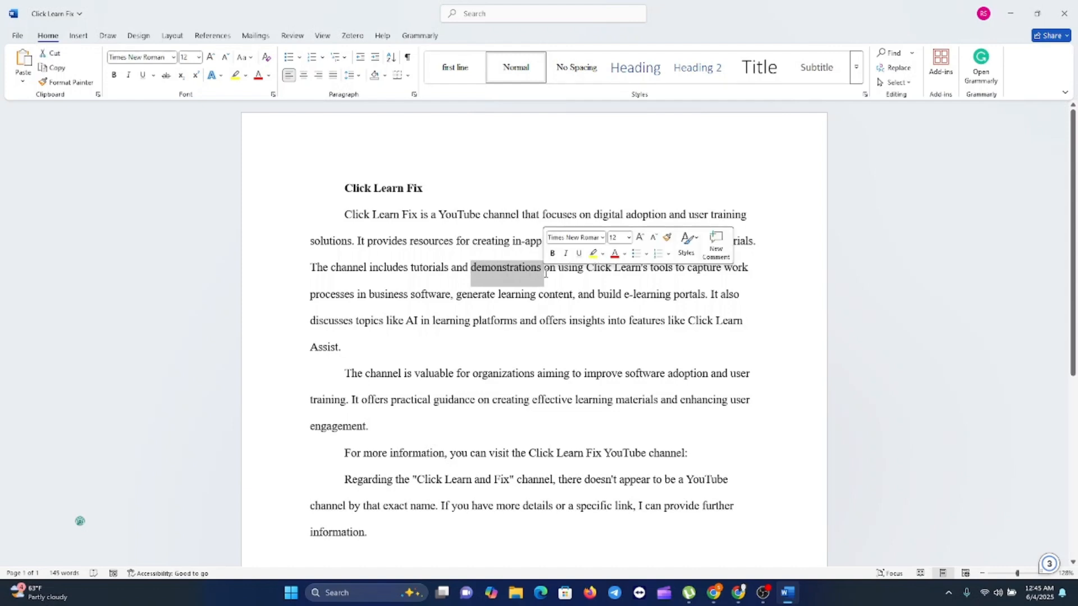
text(ill)
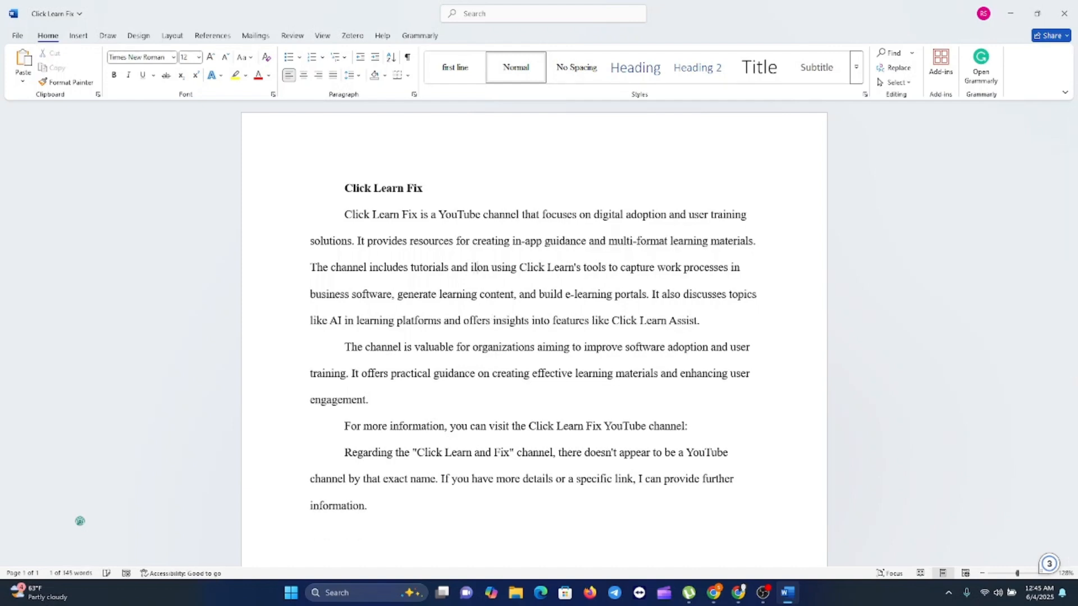
text(ustrati)
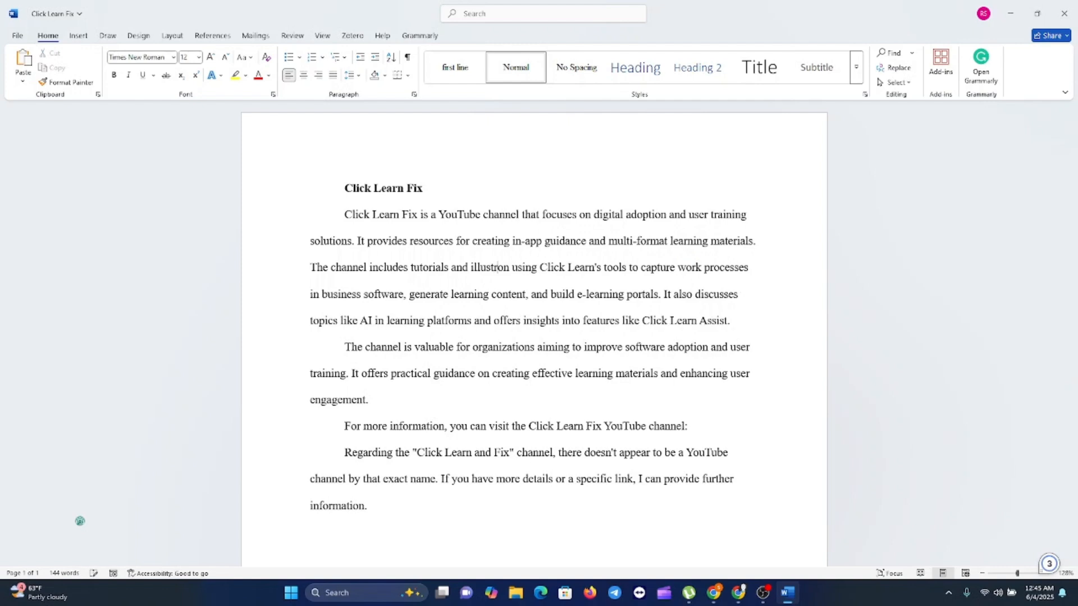
text(on)
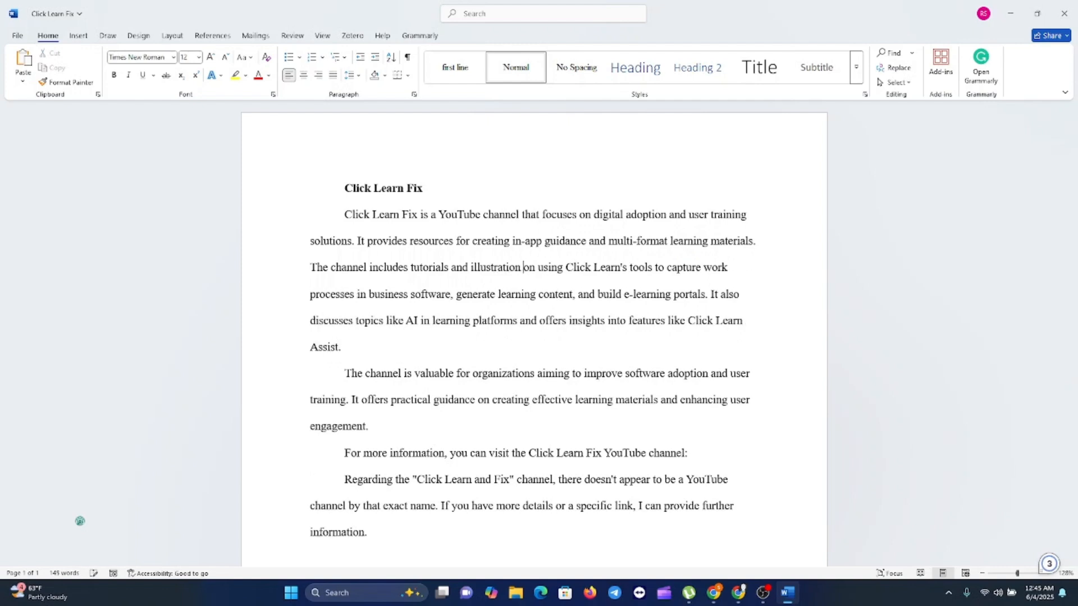
key(BackSpace)
text(s)
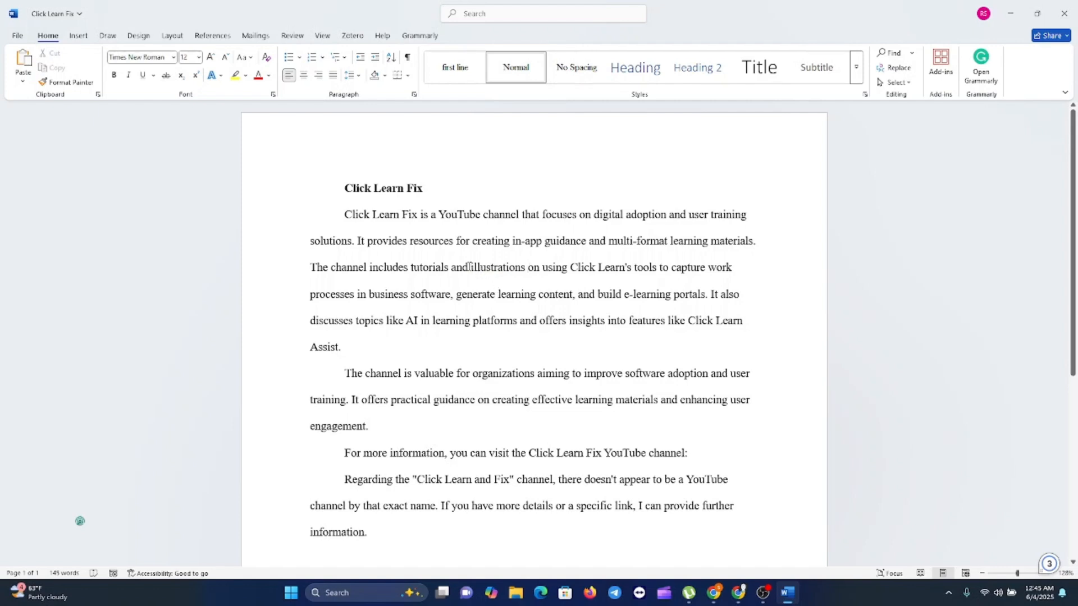
Step: Replace "illustrations" in the first paragraph with "demonstrations", correcting its spelling with the suggested word
drag(452, 268, 526, 268)
click(506, 275)
double_click(500, 267)
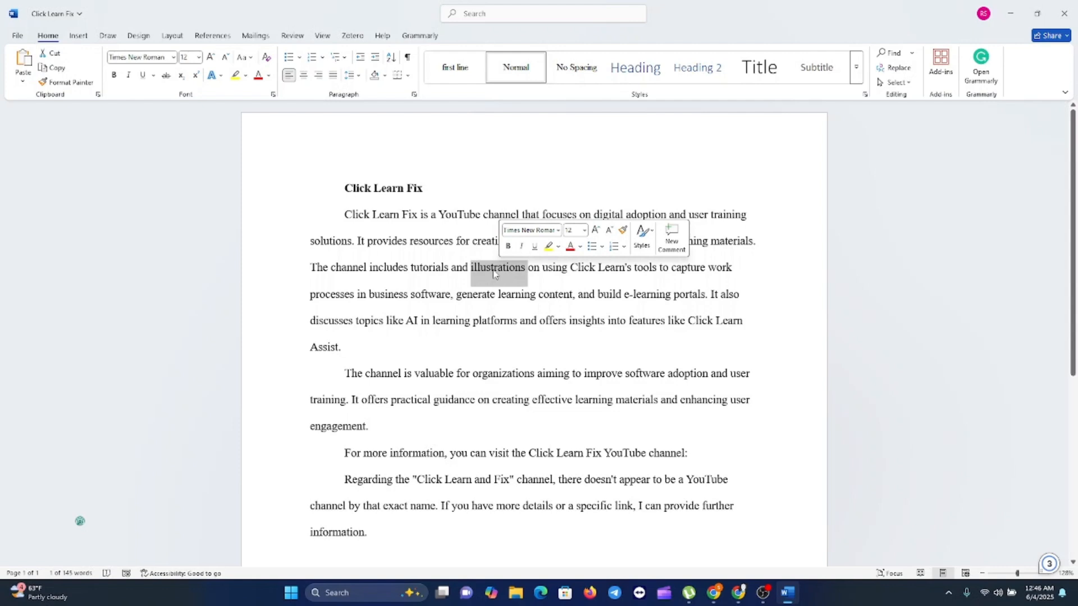
text(demosny)
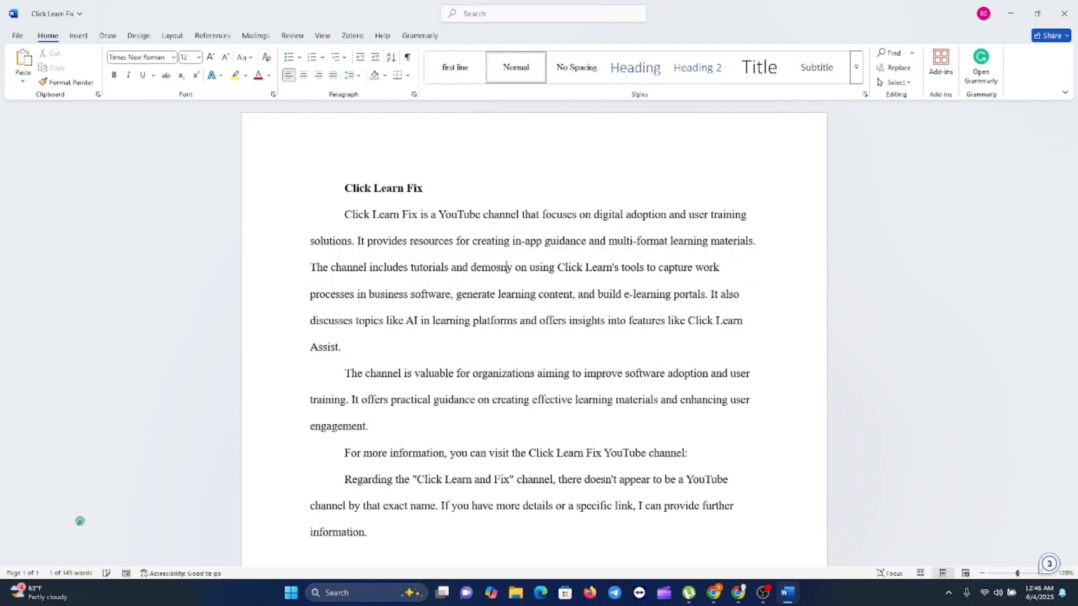
key(BackSpace)
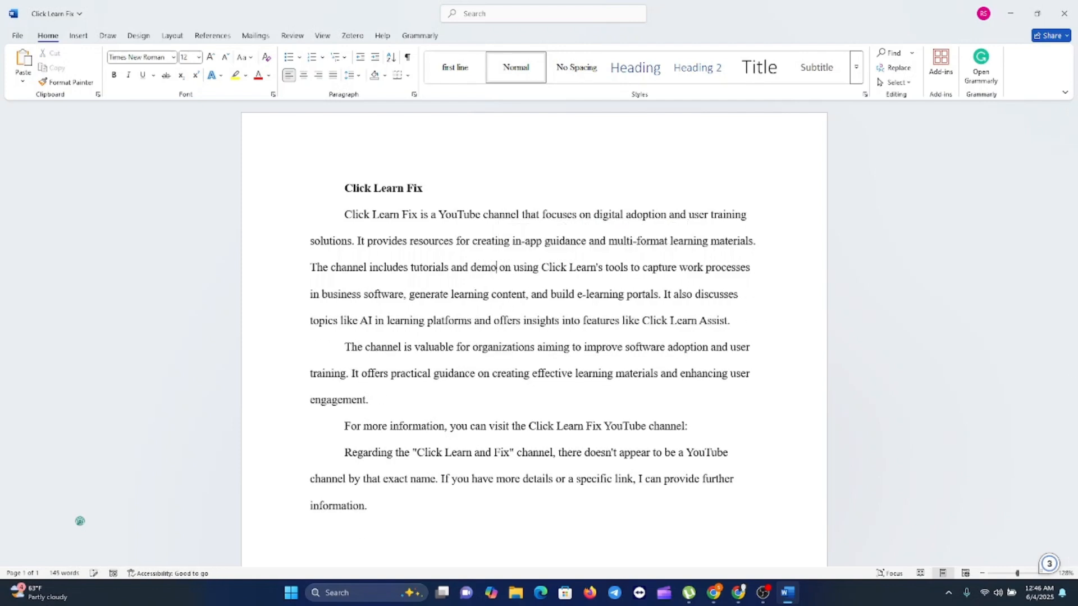
text(stratio)
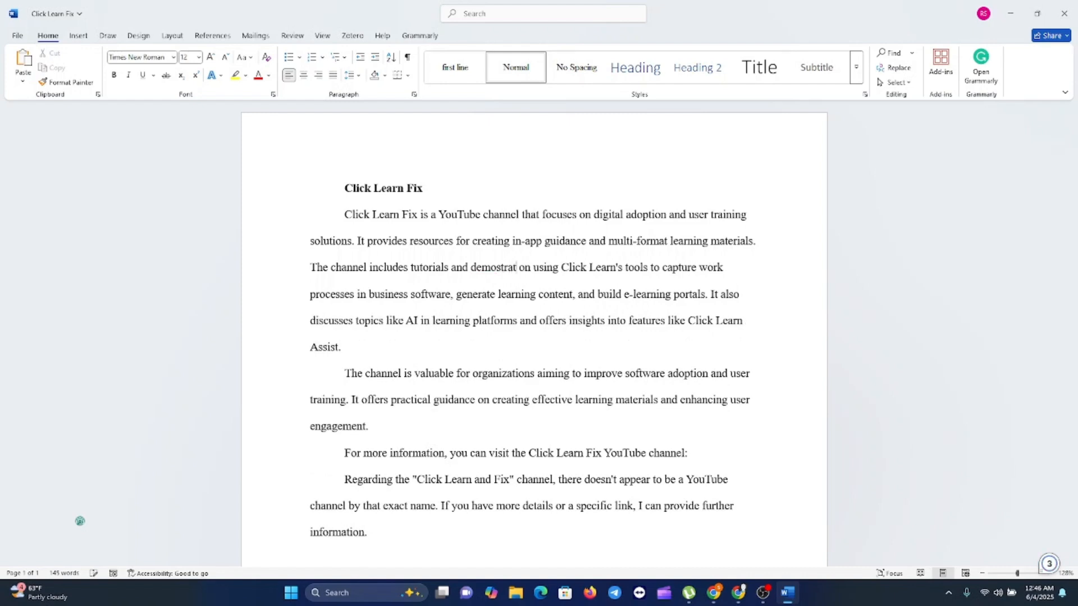
text(ns on)
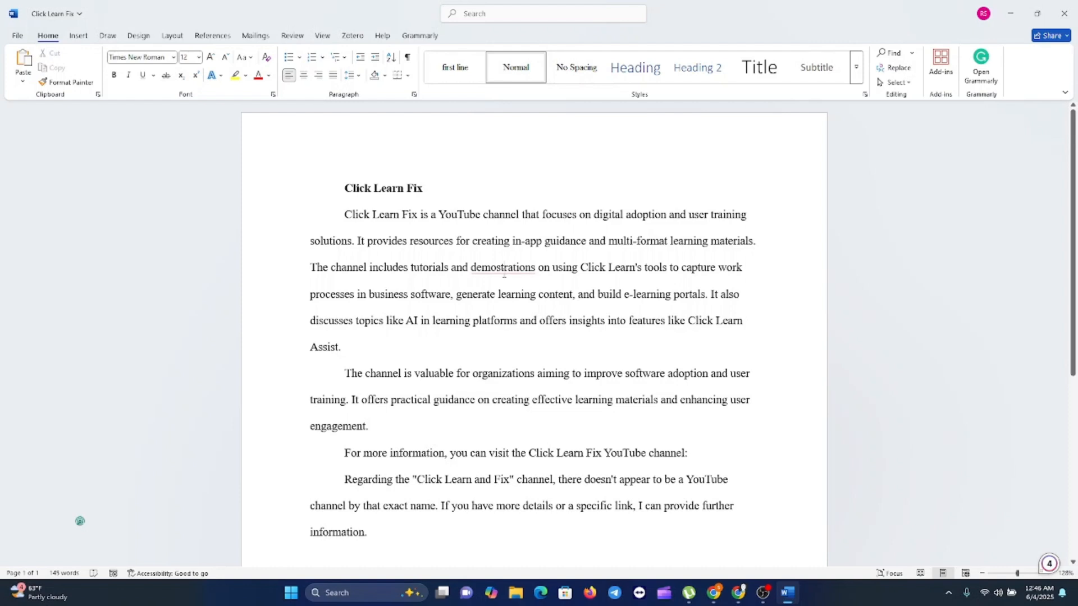
mouse_move(506, 264)
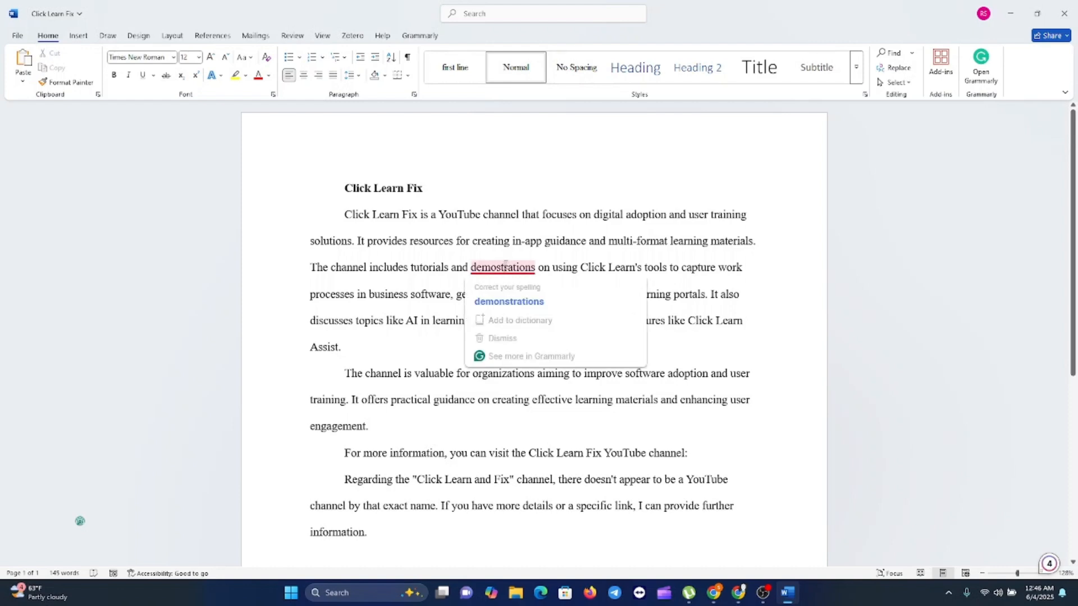
click(509, 302)
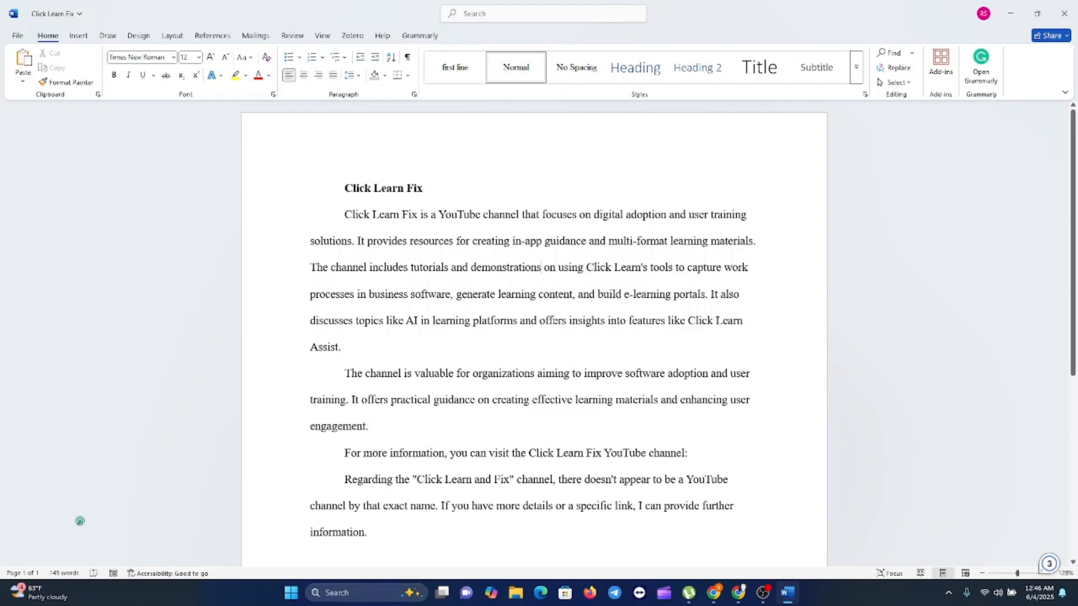
Step: Select single words one after another, including "offers", "organizations", "Regarding" and "YouTube", and clear the selection
double_click(552, 322)
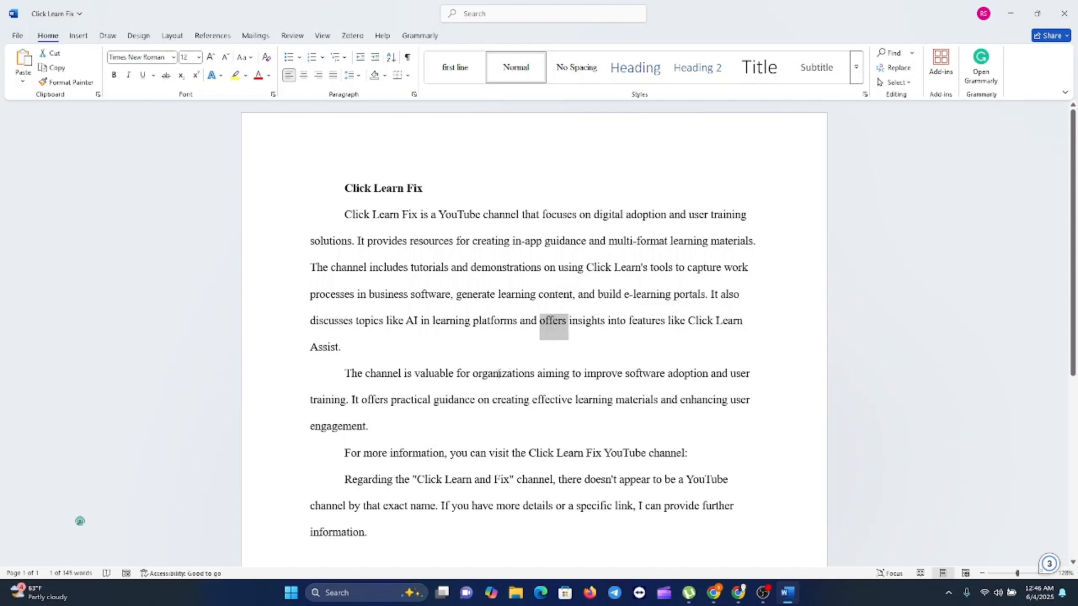
double_click(505, 376)
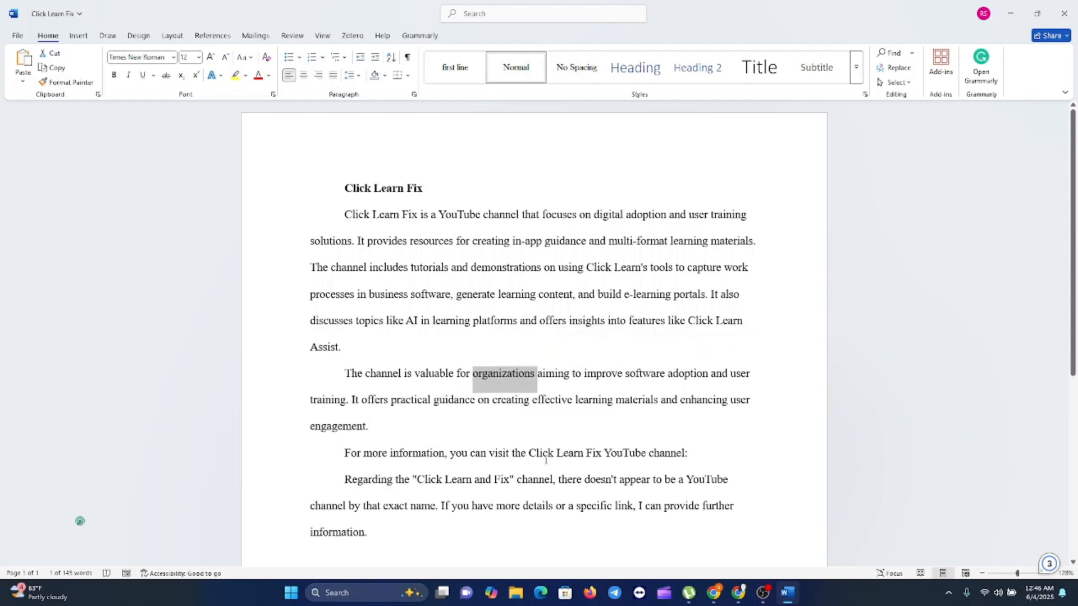
double_click(387, 481)
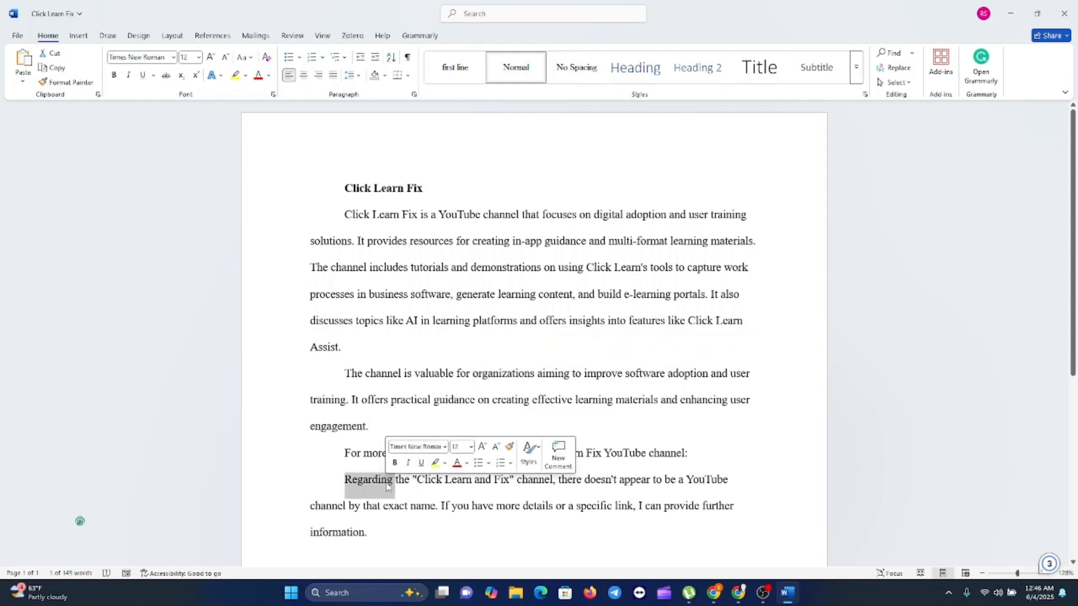
click(448, 323)
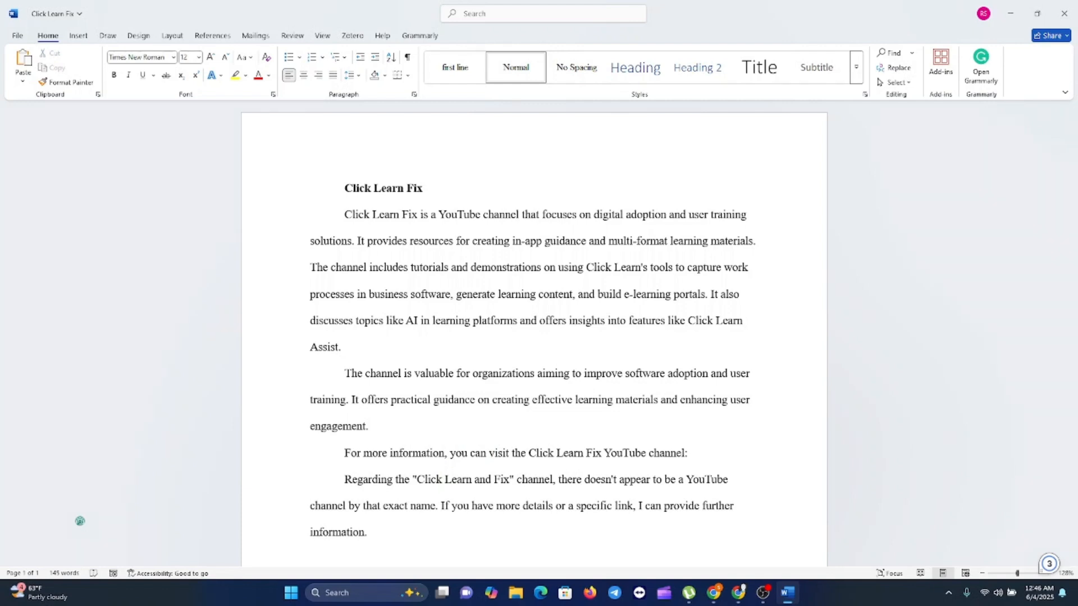
double_click(491, 241)
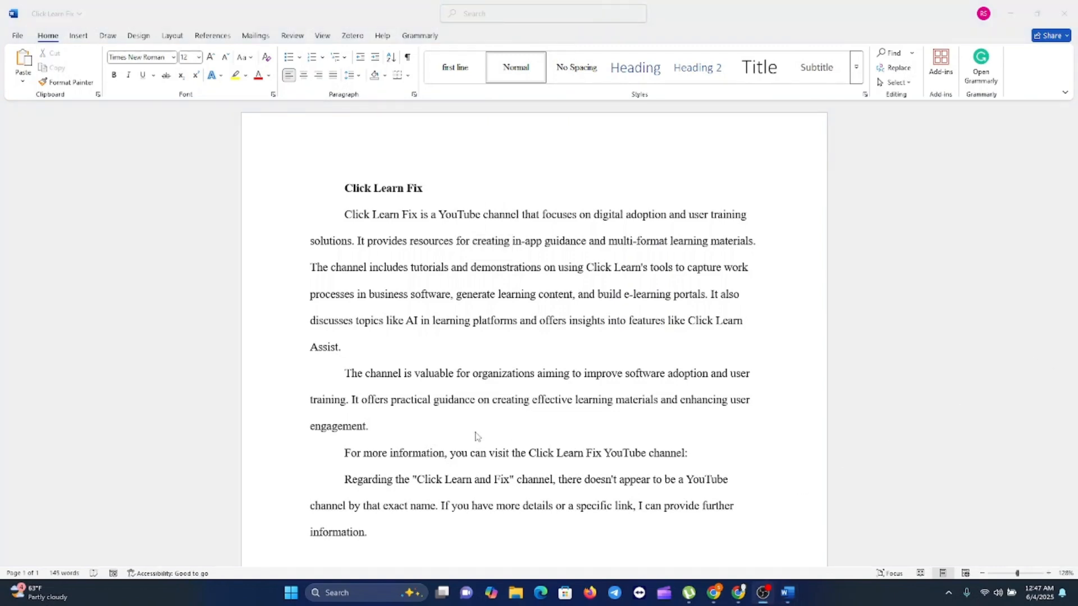
click(393, 308)
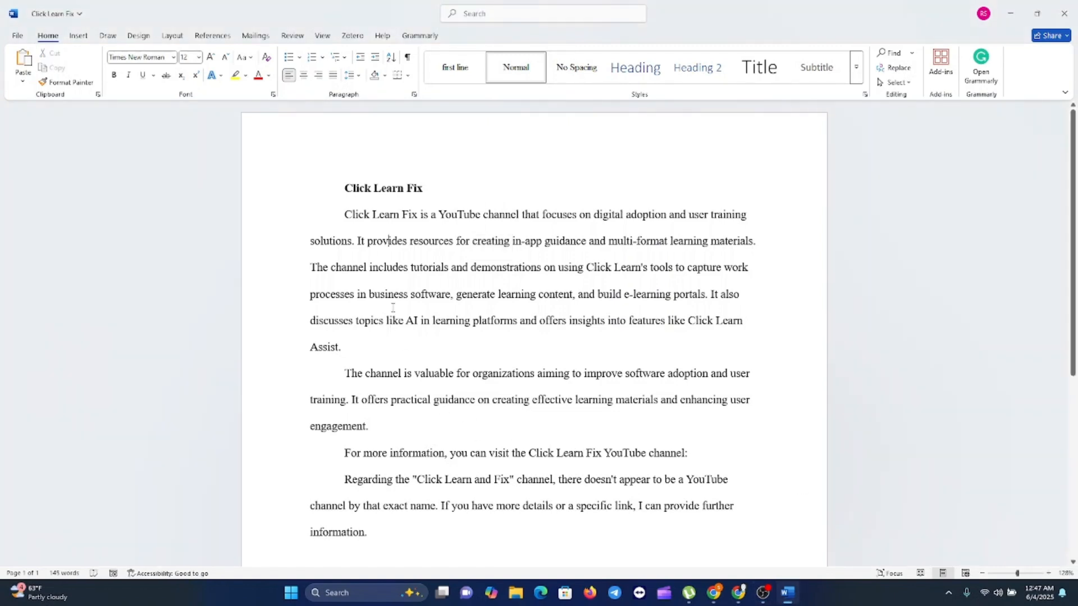
double_click(467, 216)
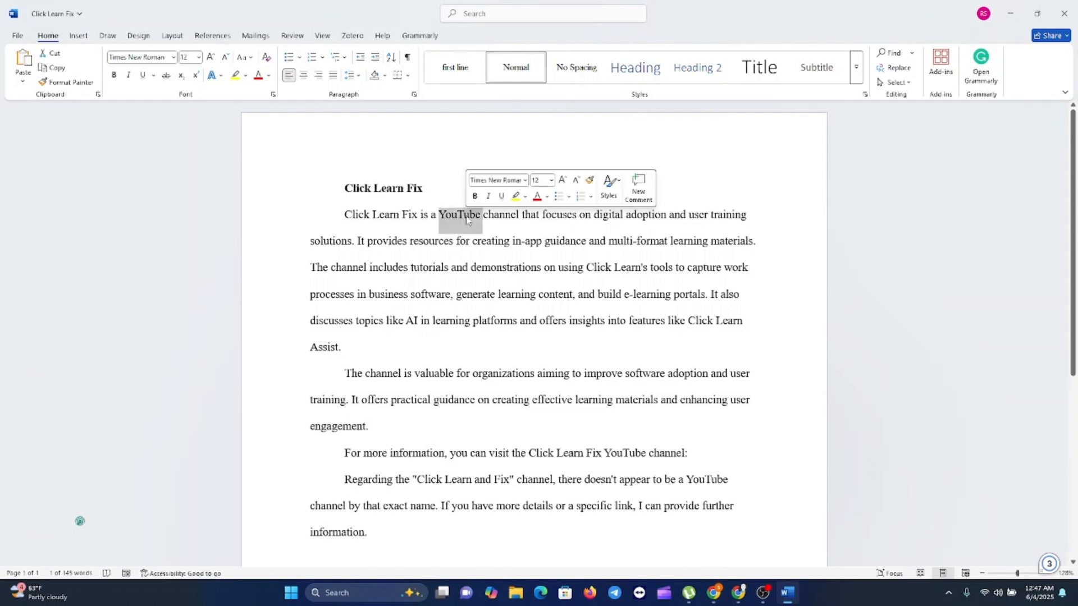
click(446, 252)
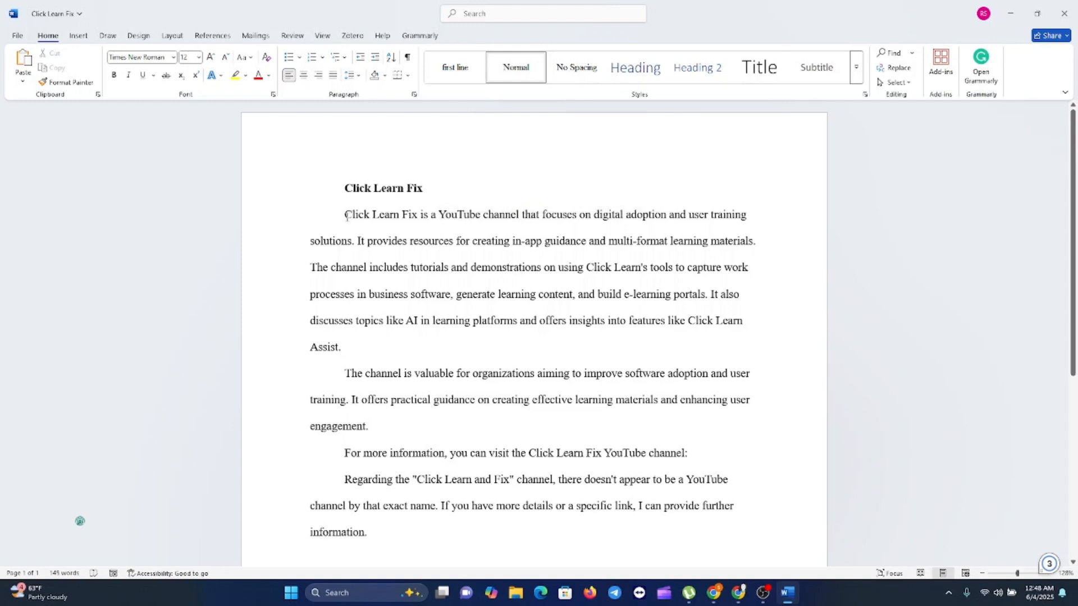
Step: Select the whole first paragraph twice and the whole second paragraph once, clearing the selection after each
triple_click(354, 238)
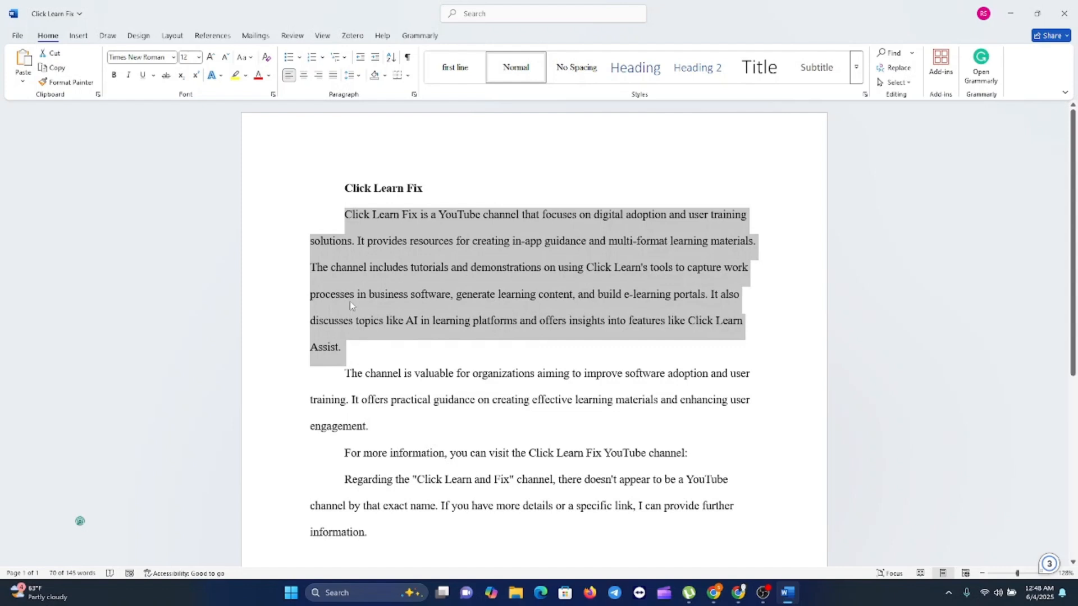
click(436, 296)
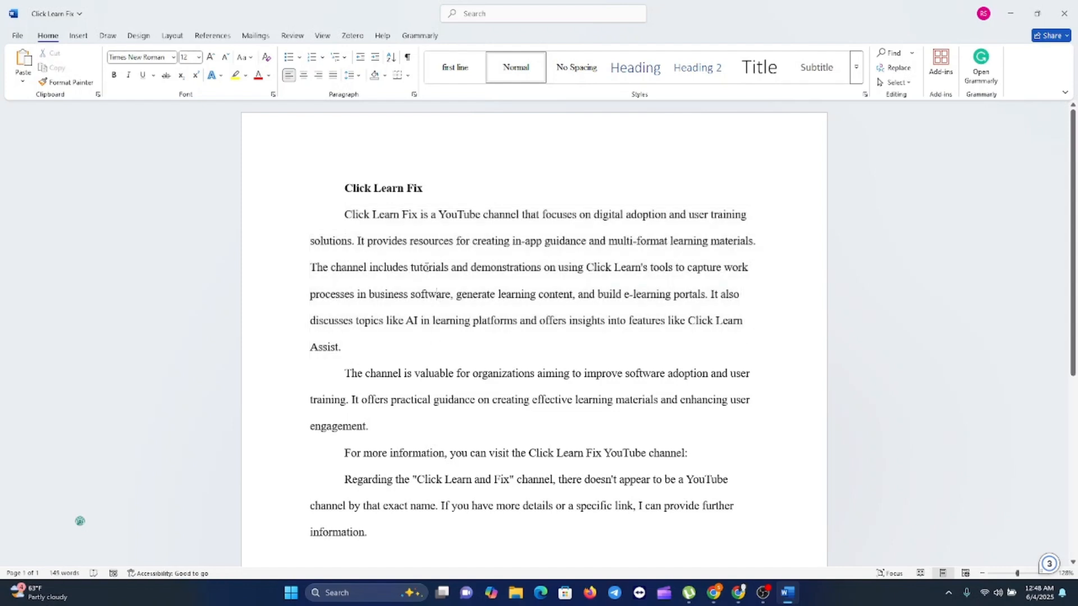
triple_click(427, 268)
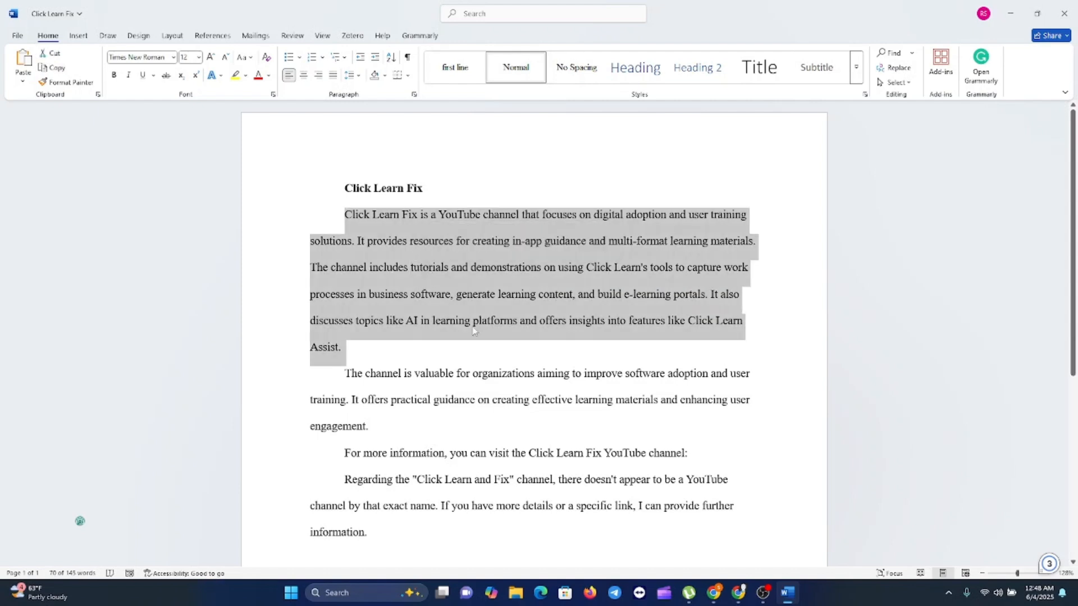
click(384, 372)
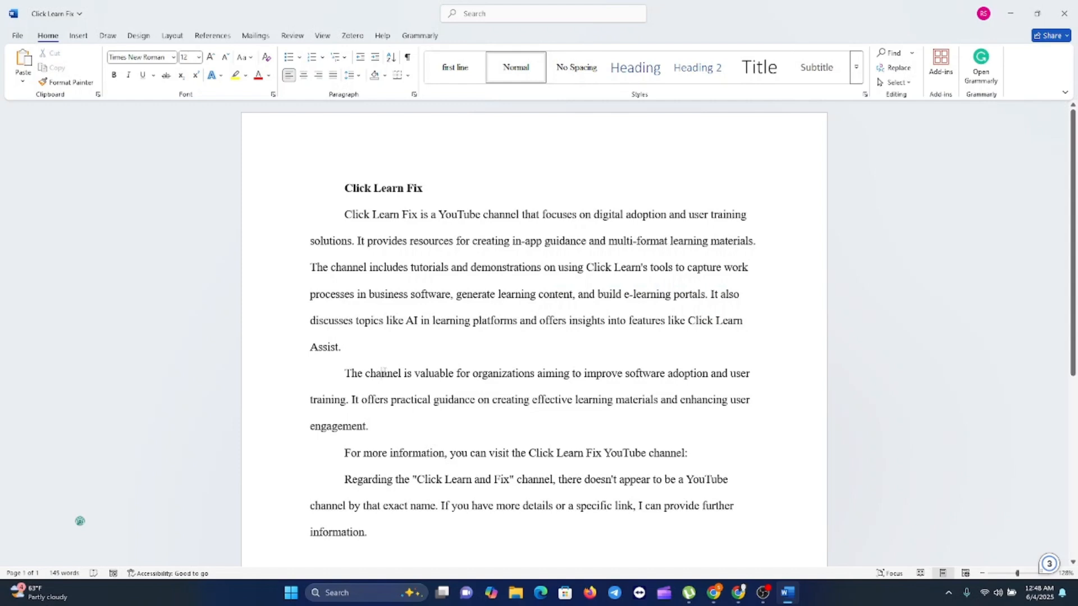
triple_click(385, 375)
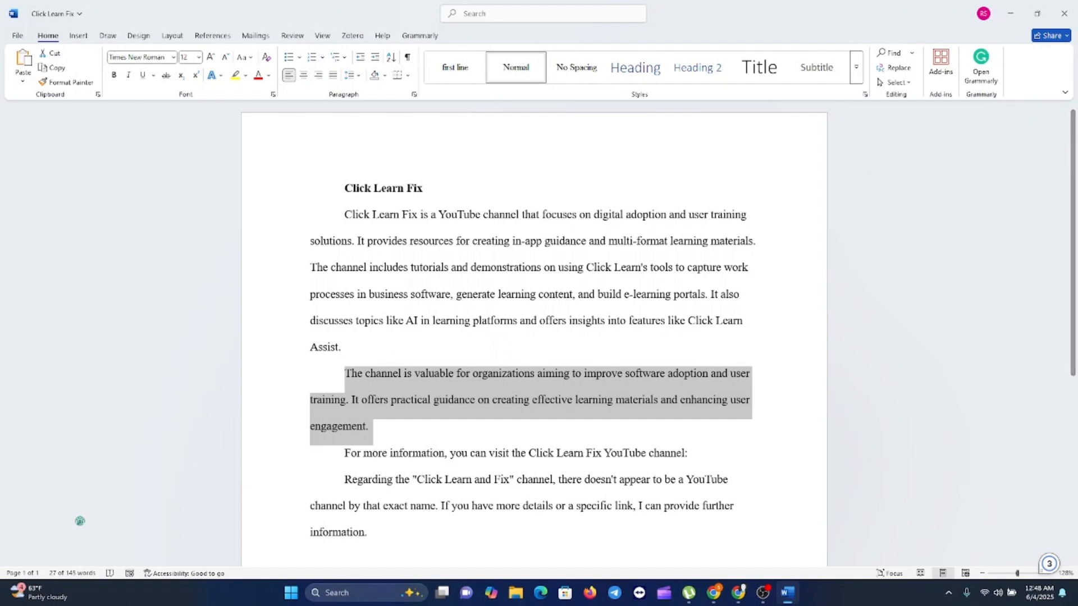
click(538, 373)
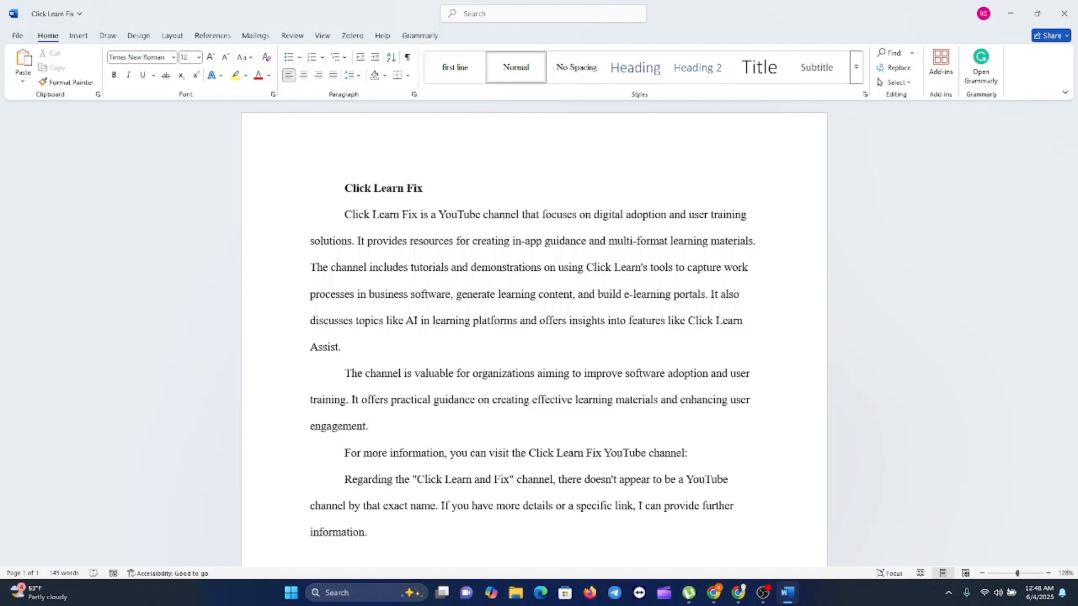
Step: Cut the whole first paragraph and paste it below the last paragraph with the Merge Formatting option
triple_click(486, 267)
key(ctrl+c)
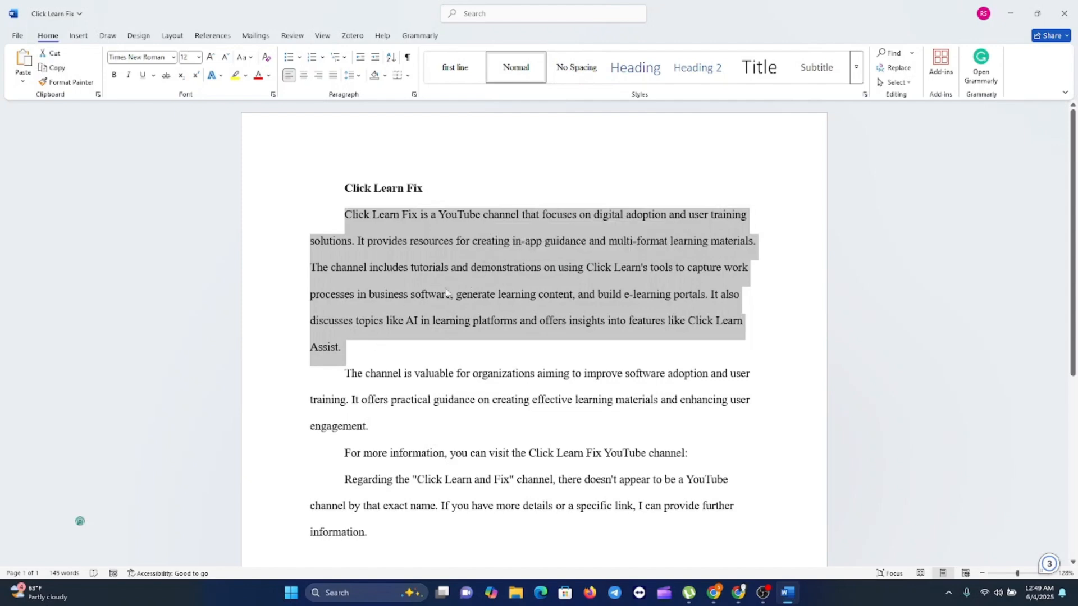
scroll(466, 392, down, 5)
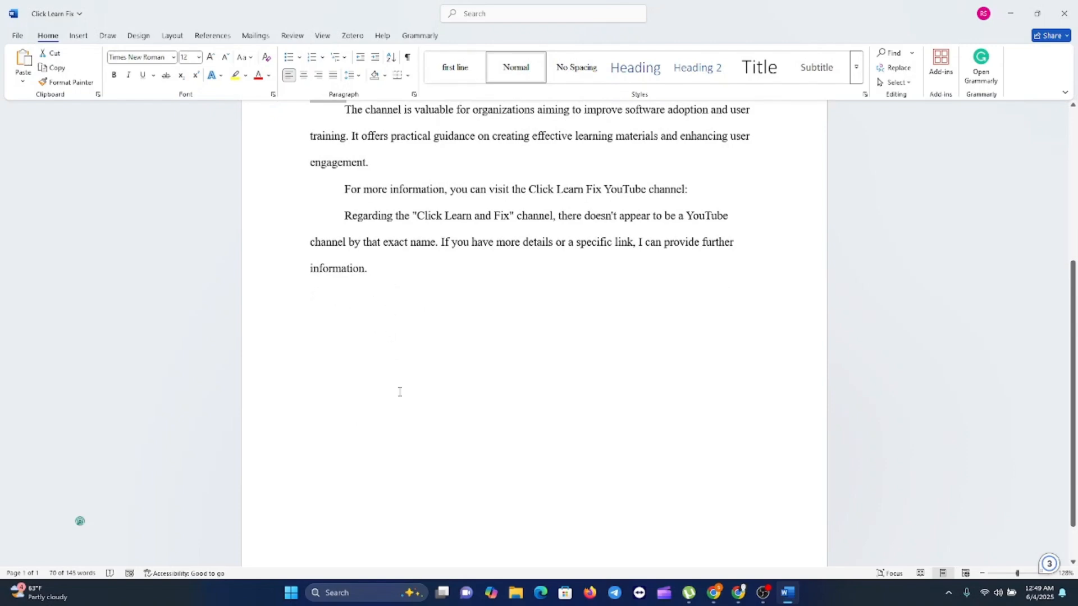
scroll(395, 325, up, 5)
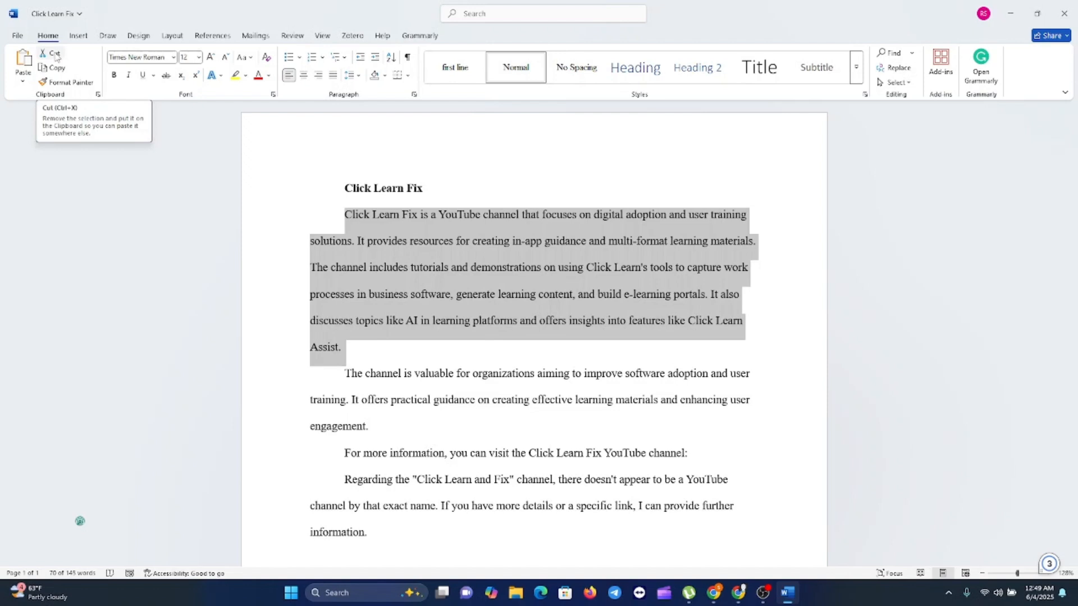
click(53, 55)
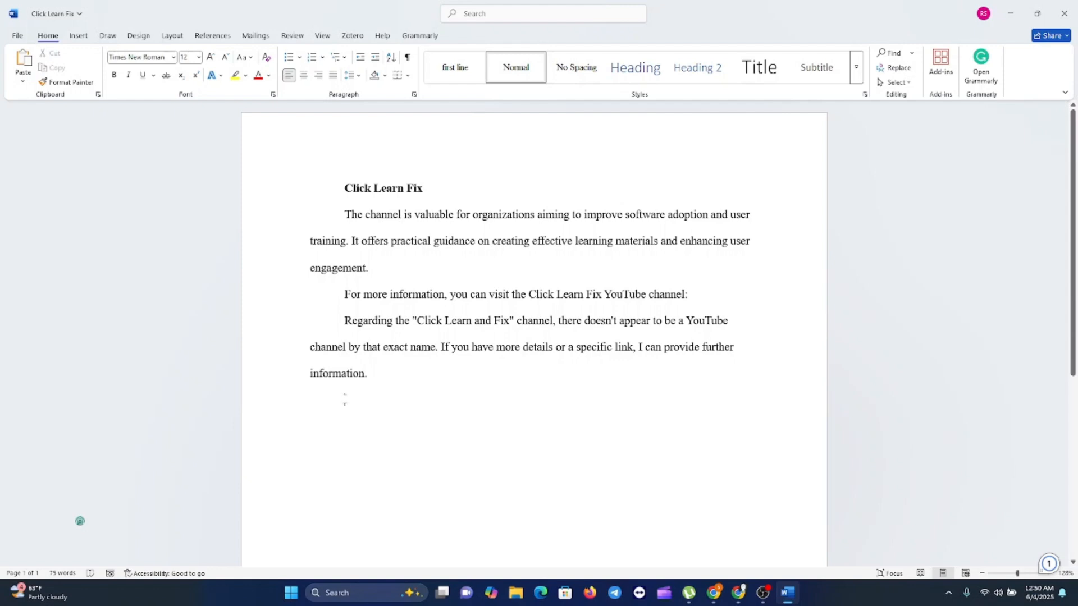
right_click(344, 400)
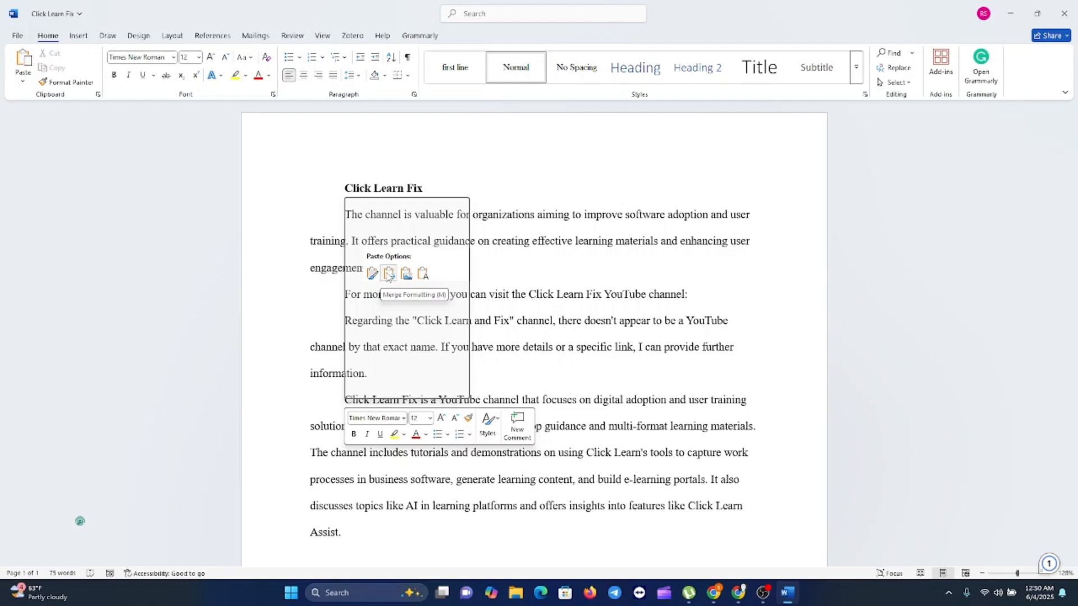
click(388, 273)
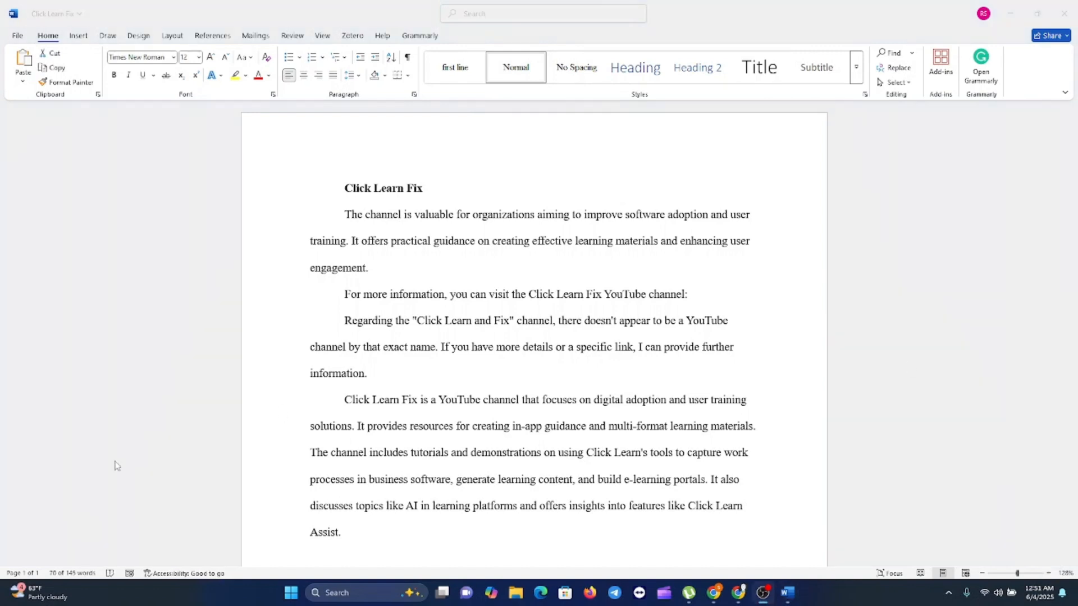
Step: Cut the whole last paragraph, paste it directly below the "Click Learn Fix" title, and remove the extra blank line
click(469, 413)
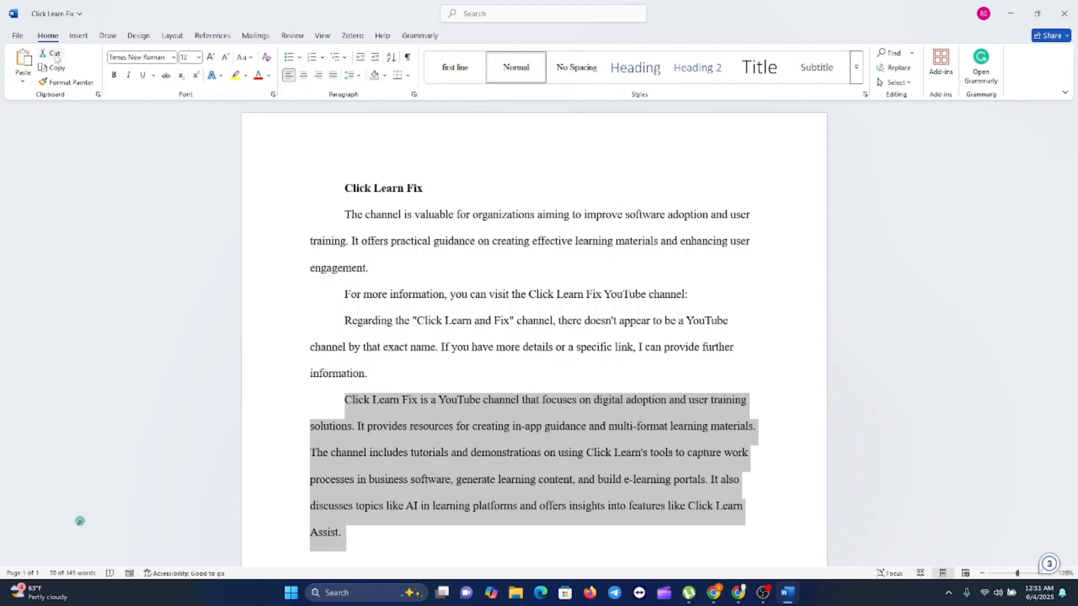
click(54, 52)
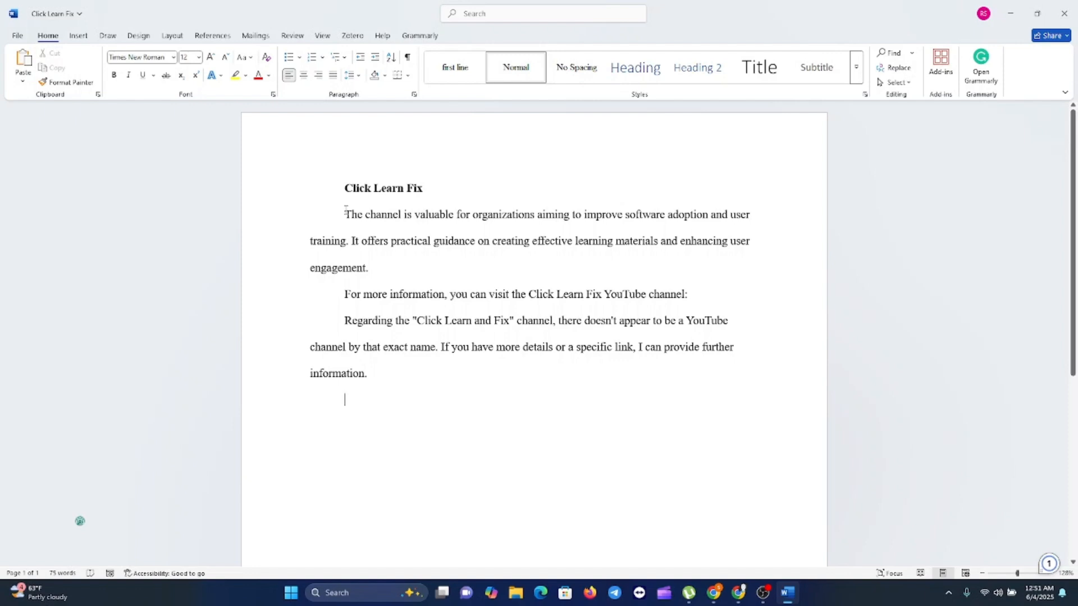
click(434, 193)
key(Return)
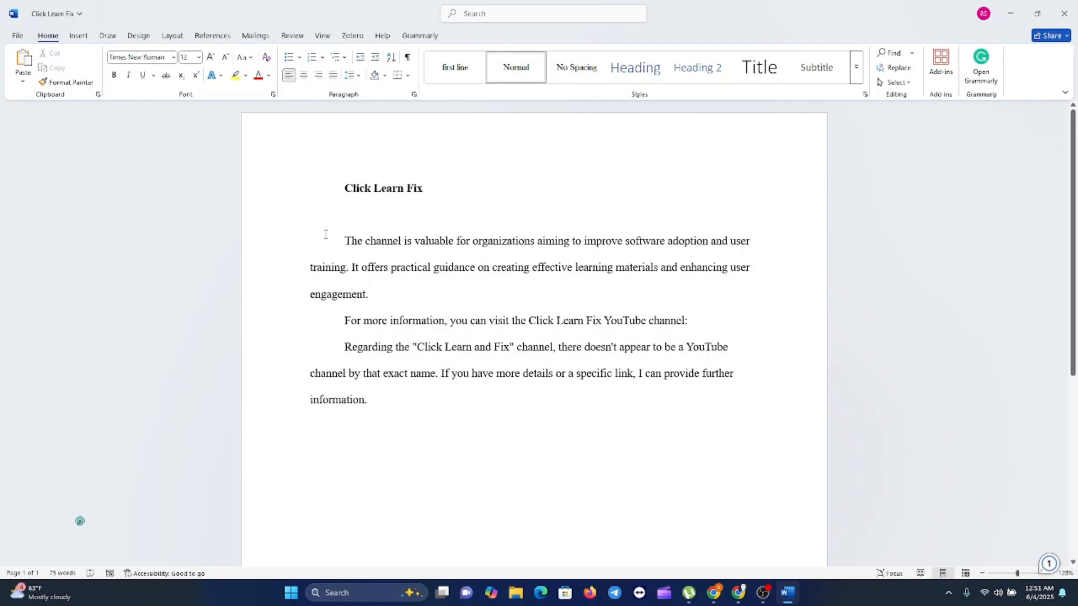
click(20, 66)
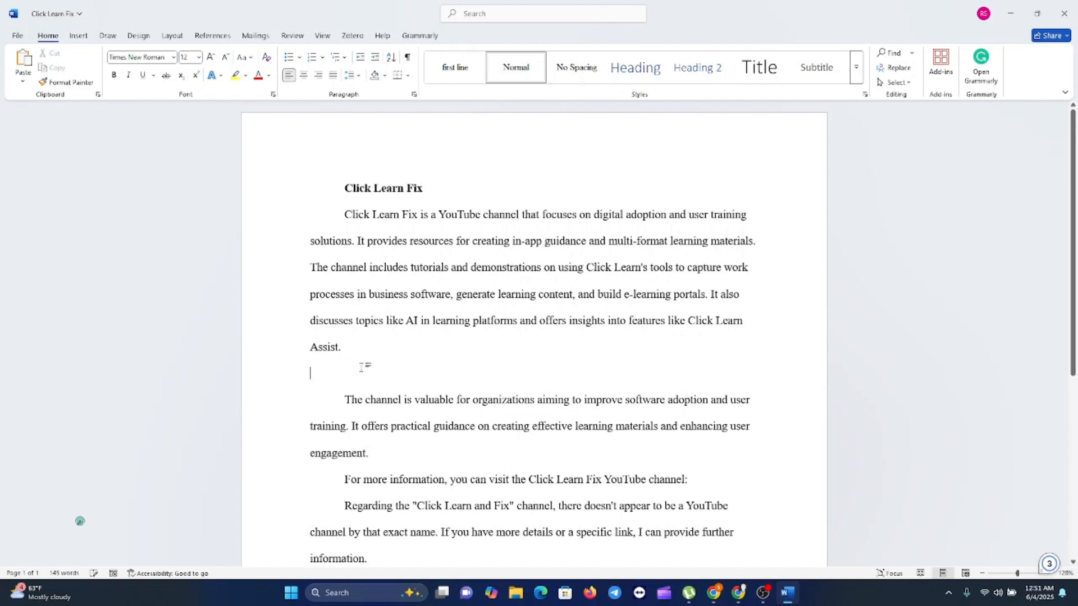
key(BackSpace)
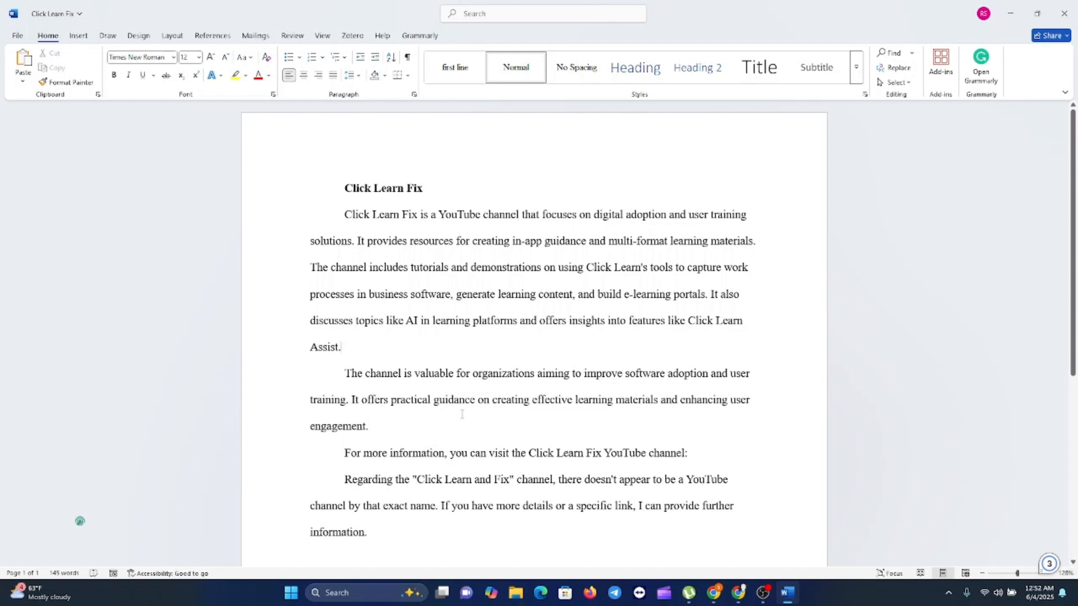
Step: Cut the whole first paragraph below the title and paste it after the last paragraph
triple_click(481, 266)
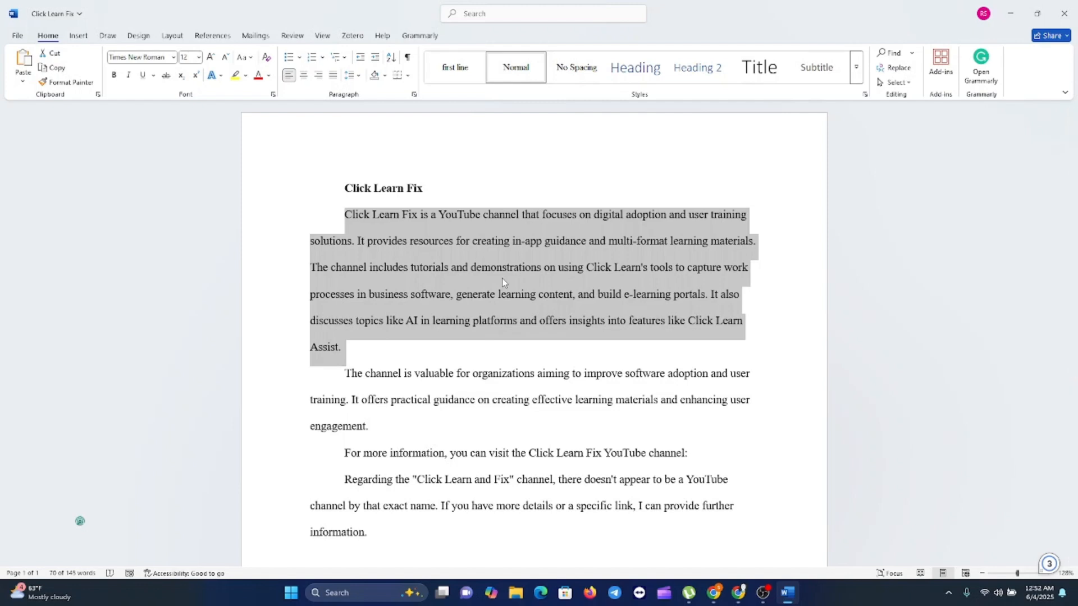
key(Delete)
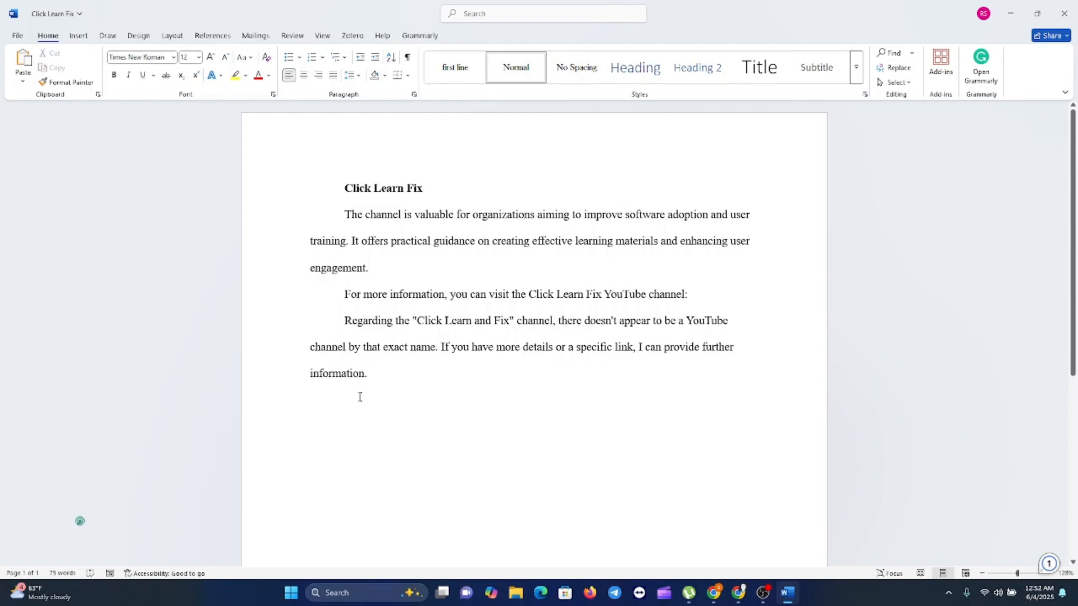
key(ctrl+v)
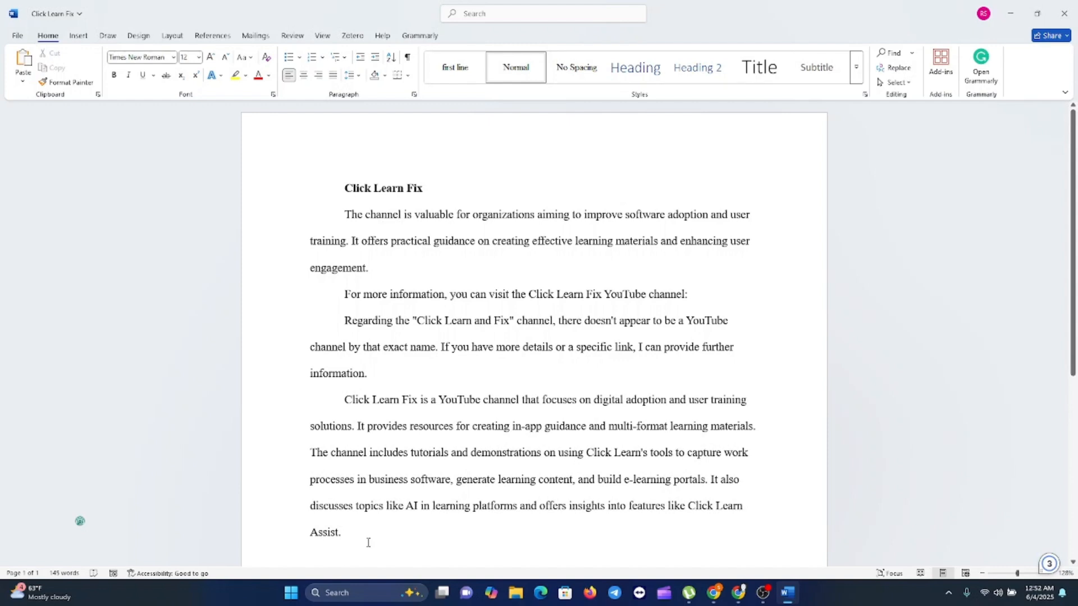
Step: Copy the whole last paragraph and clear the selection
drag(343, 558, 344, 398)
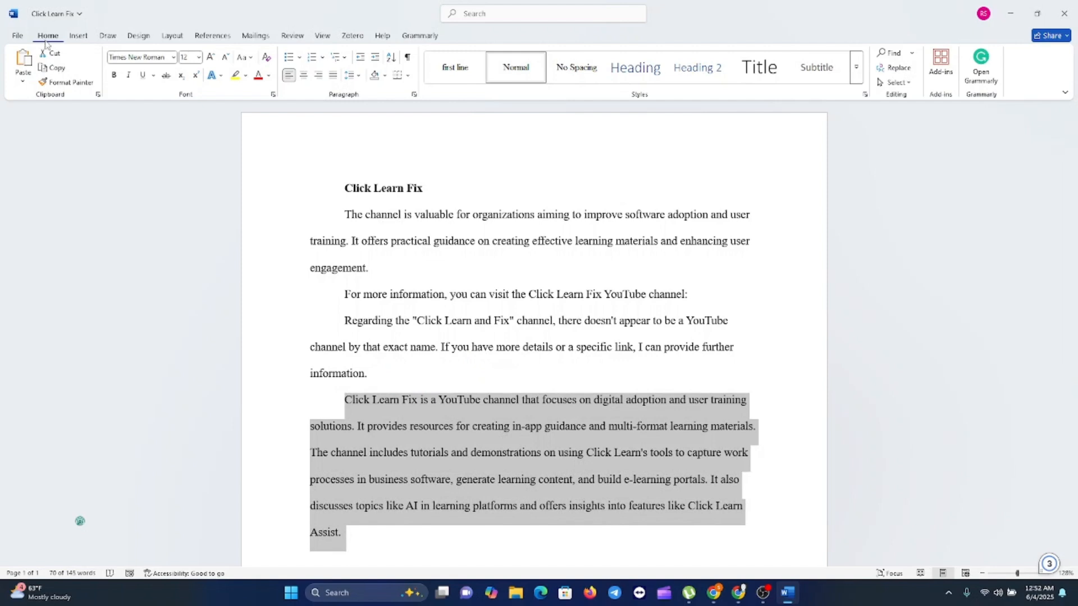
click(54, 70)
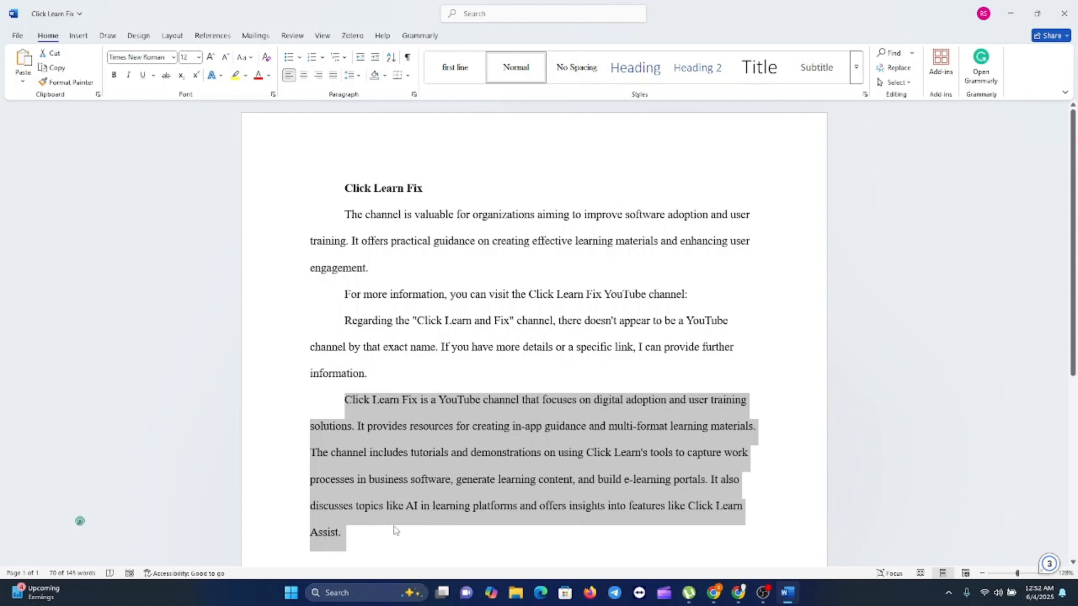
click(57, 68)
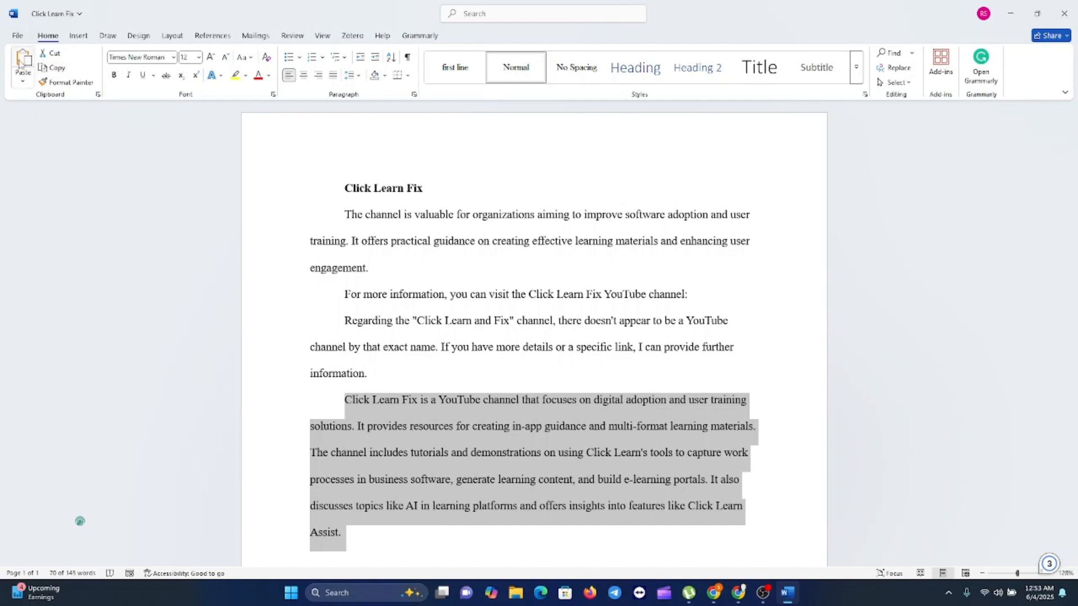
click(449, 455)
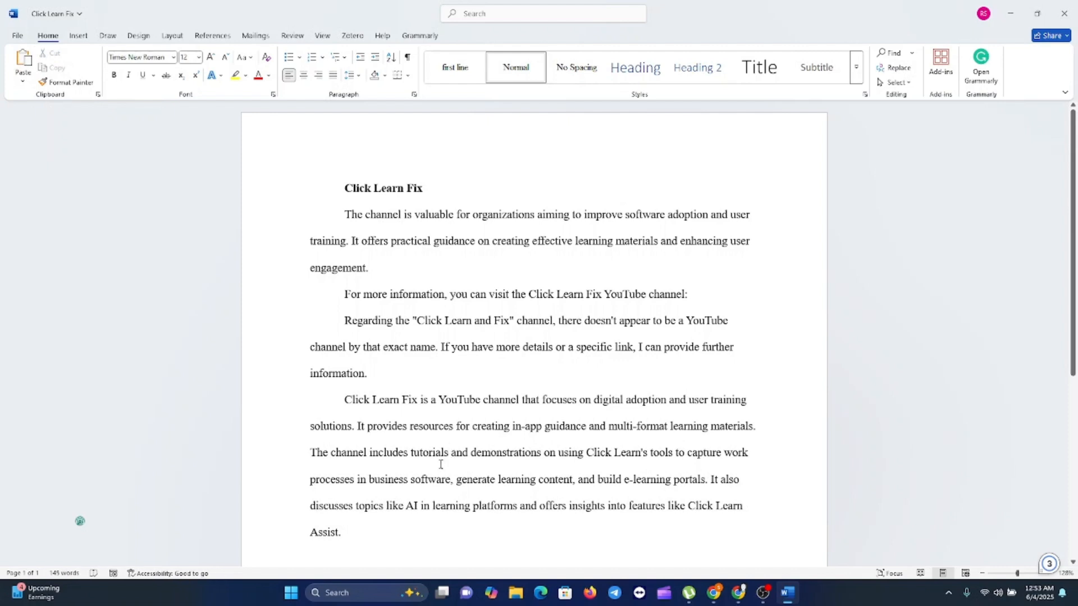
Step: Move the whole last paragraph to a new line between the title and the first paragraph by cutting and pasting, leaving no blank line
drag(385, 508, 344, 400)
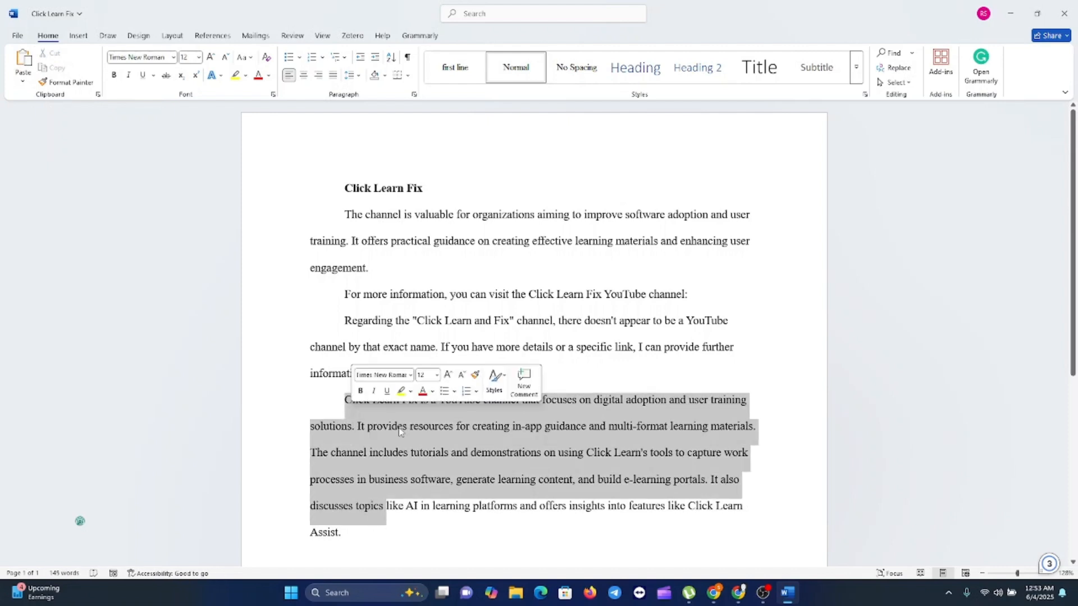
double_click(388, 428)
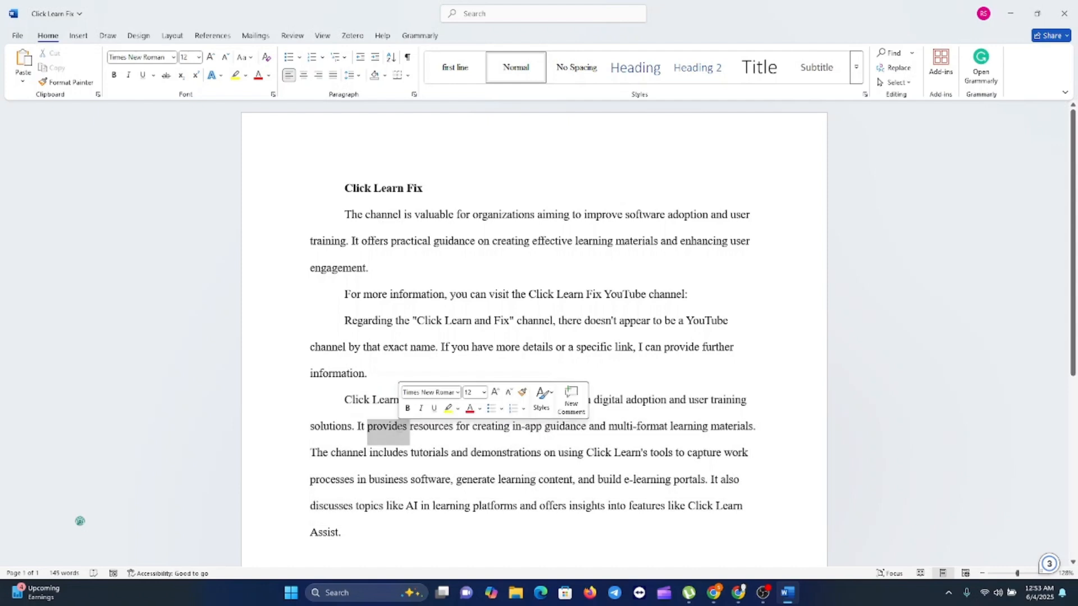
triple_click(400, 429)
double_click(400, 429)
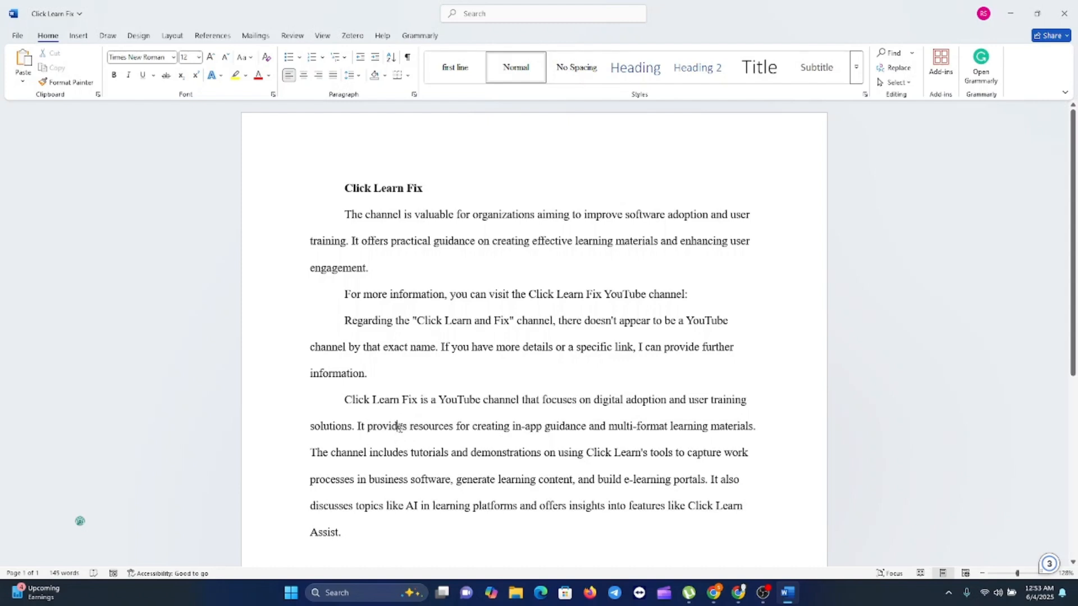
triple_click(401, 429)
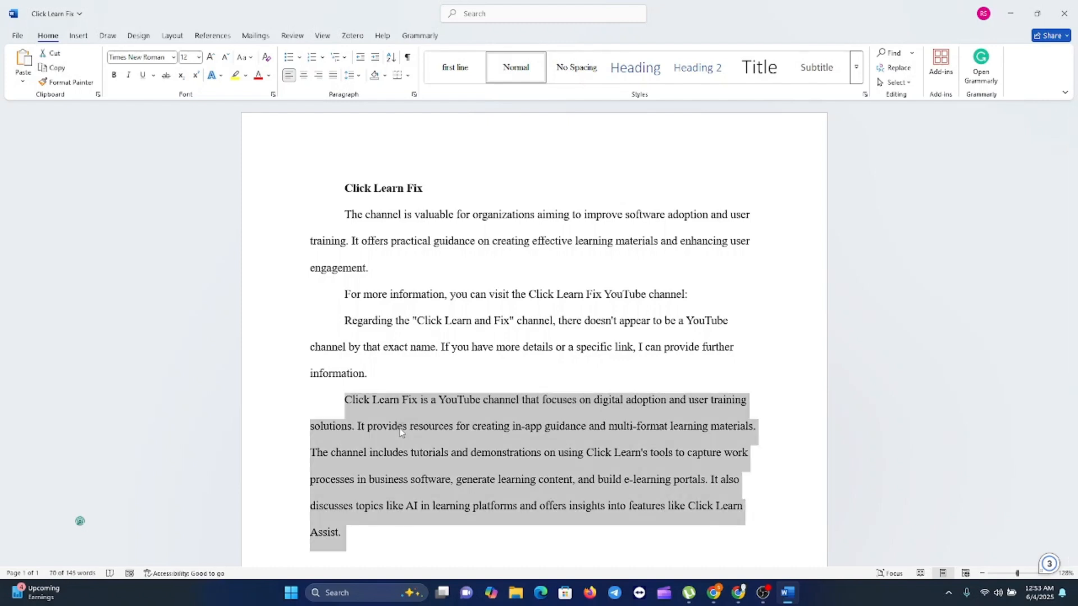
key(Delete)
click(340, 216)
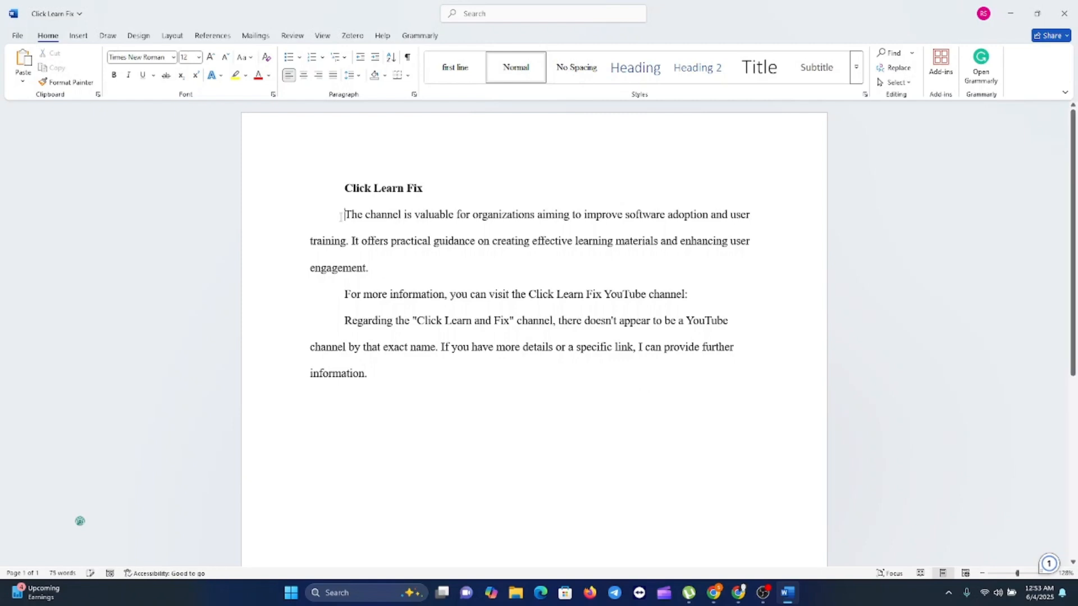
key(Return)
click(340, 217)
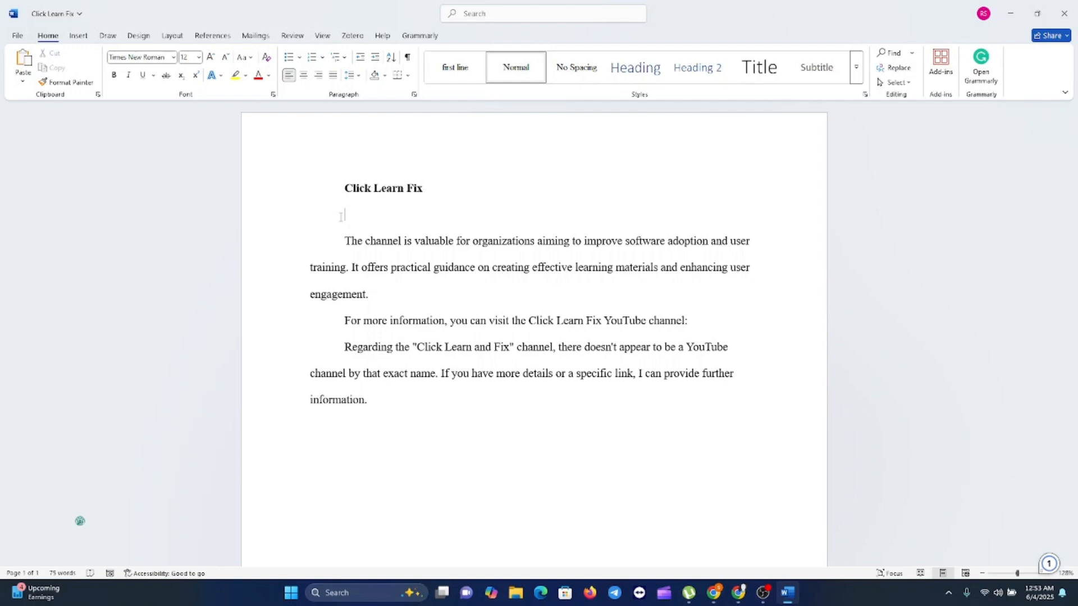
key(ctrl+v)
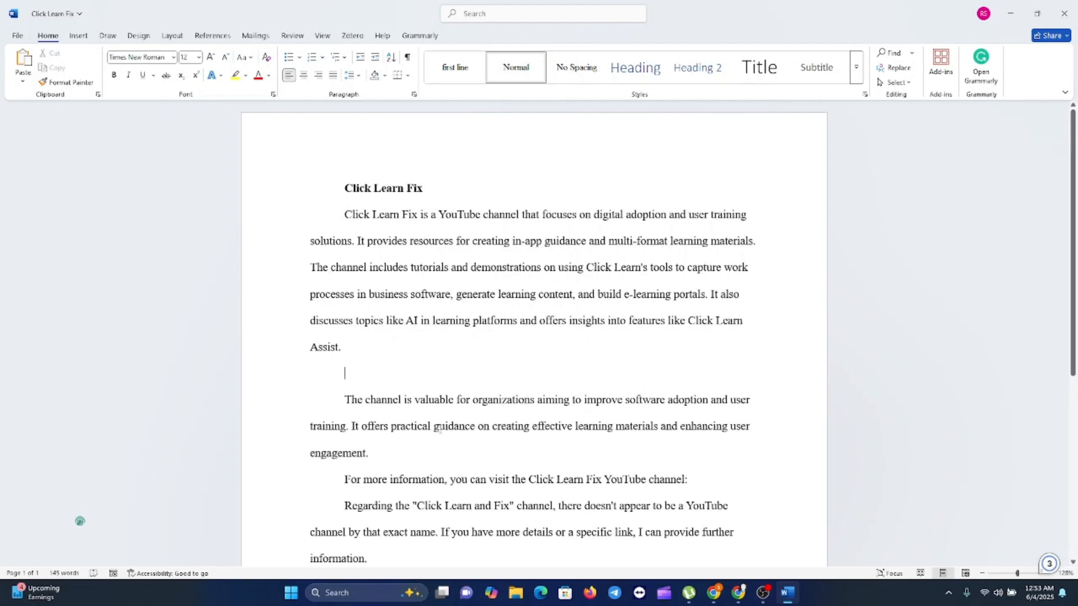
key(BackSpace)
key(BackSpace)
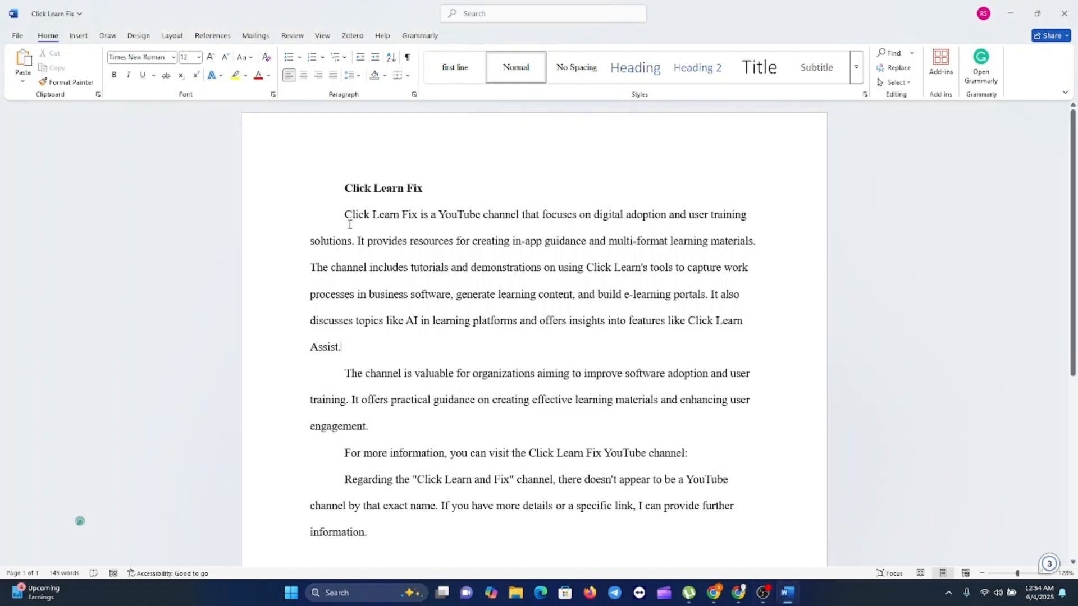
Step: Try pasting a copy of the first paragraph below the last paragraph, and undo the paste
drag(345, 215, 347, 351)
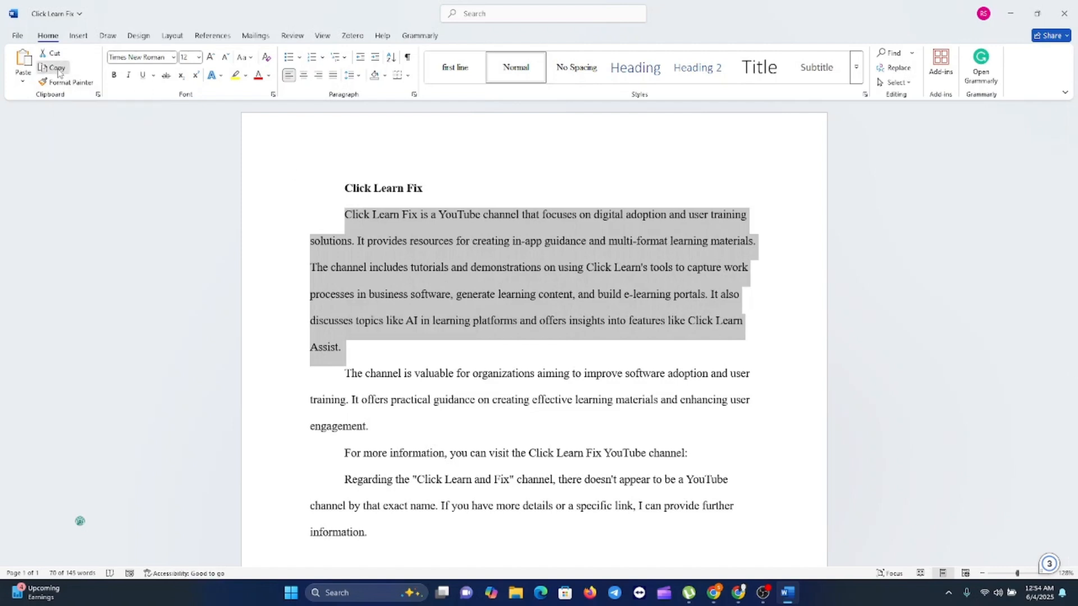
scroll(370, 483, down, 3)
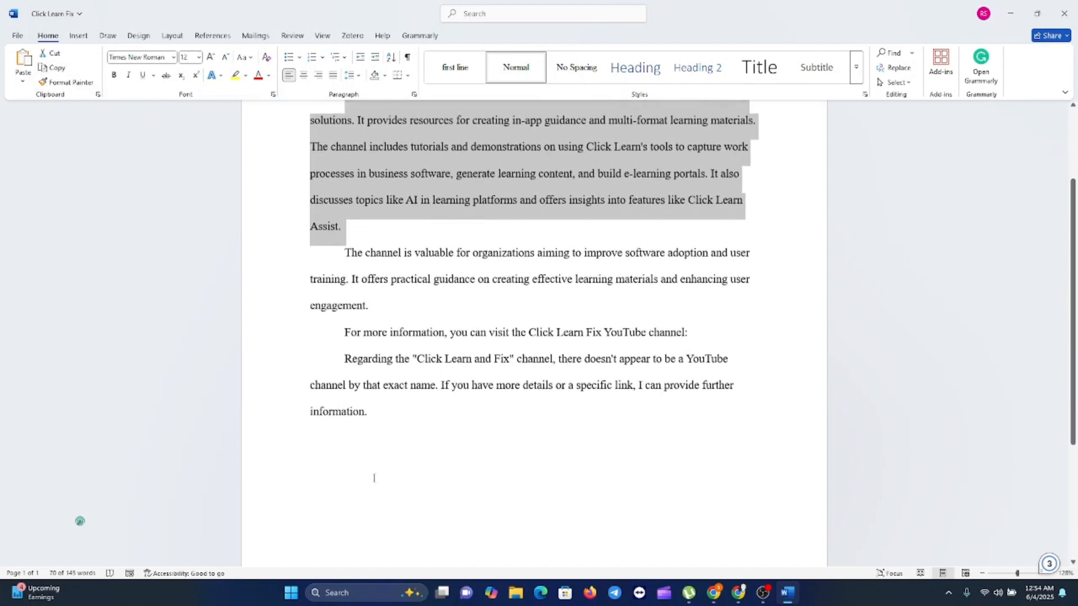
click(358, 456)
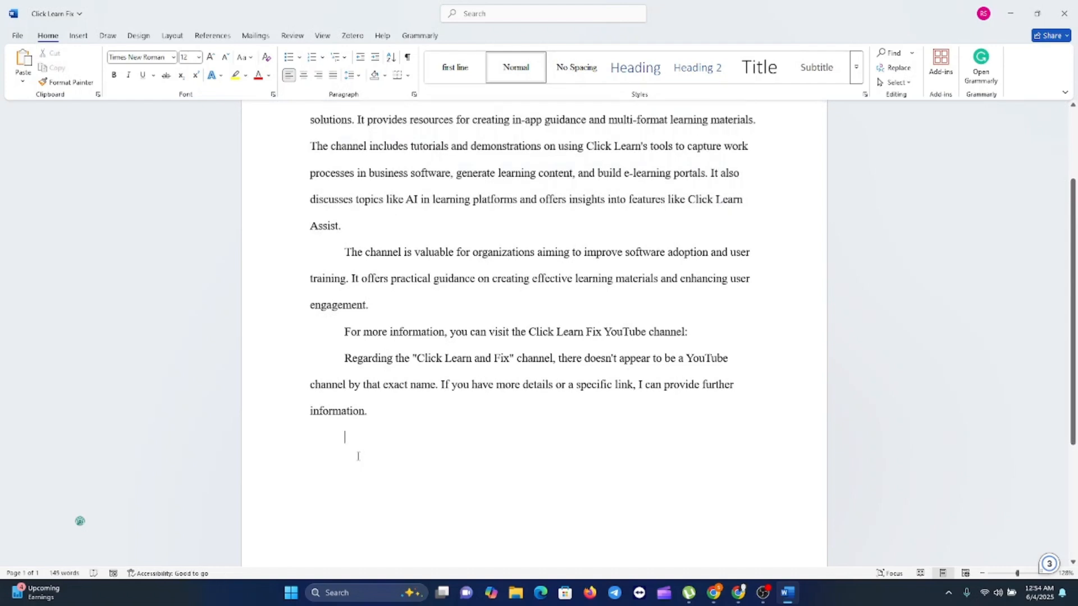
click(23, 61)
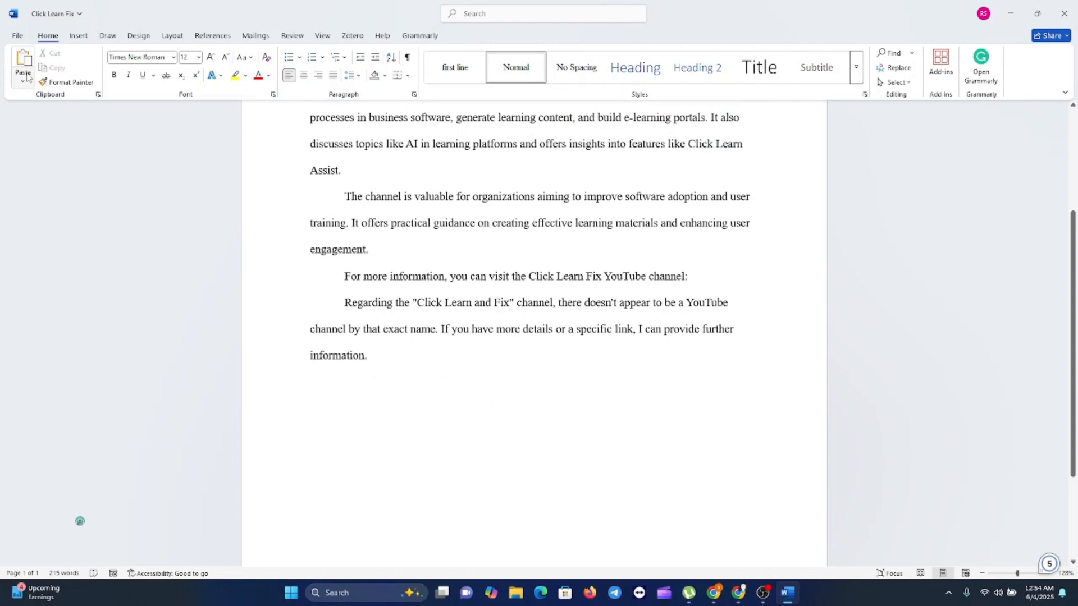
key(ctrl+z)
scroll(391, 340, up, 3)
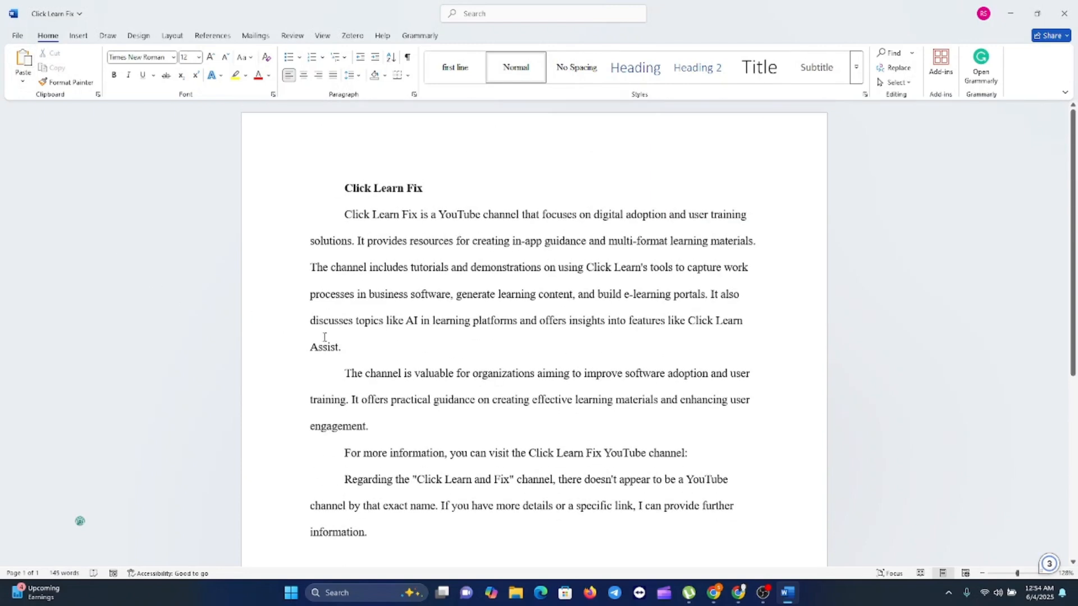
Step: Copy the whole first paragraph and paste it on a new line directly below the last paragraph, removing the surplus blank lines
drag(352, 348, 355, 219)
key(ctrl+c)
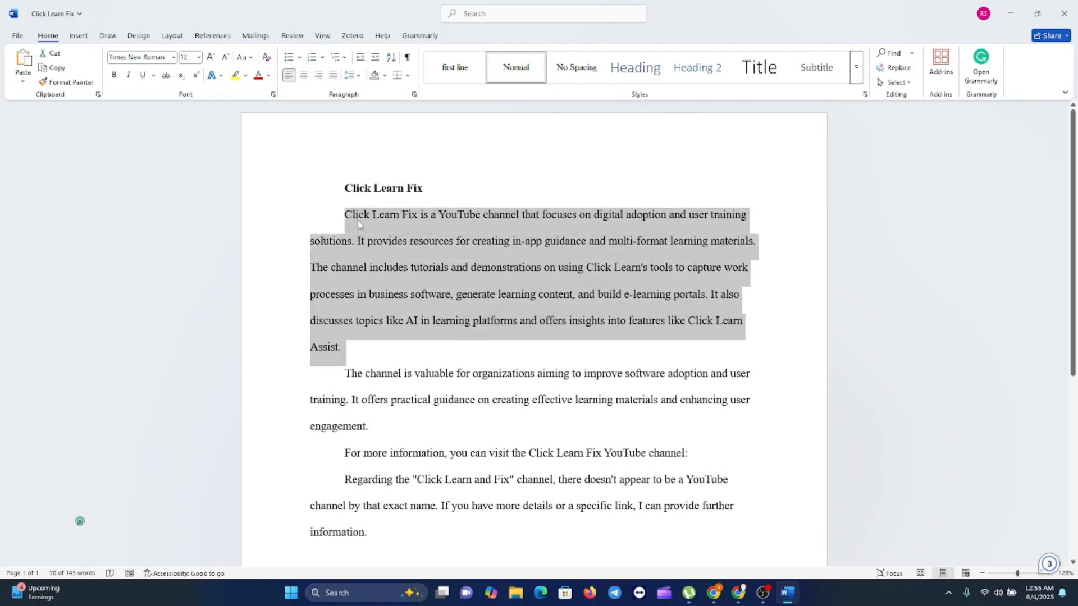
scroll(370, 431, down, 3)
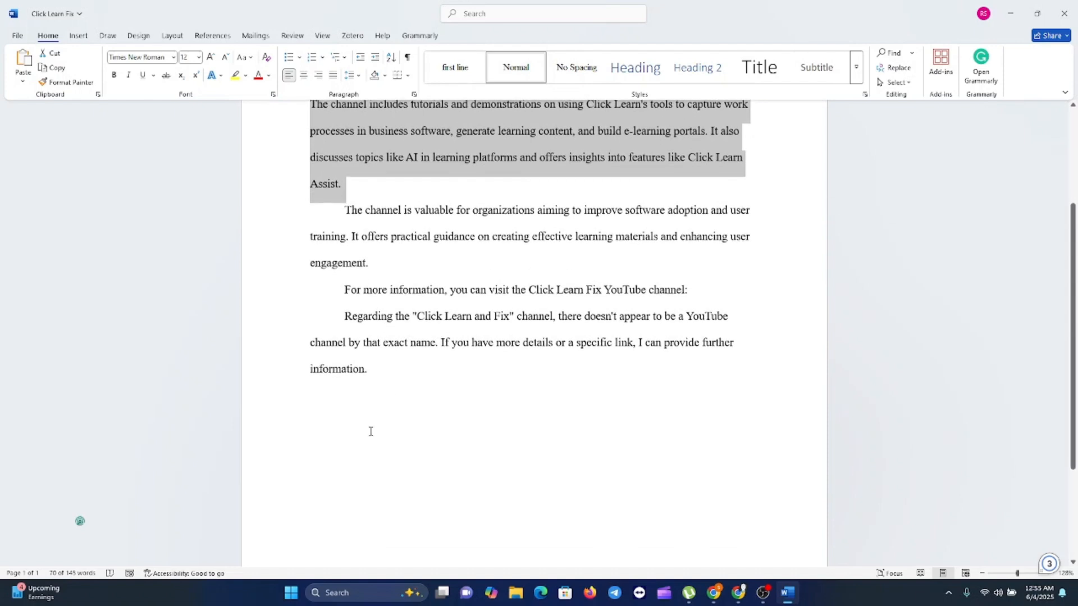
click(371, 431)
key(BackSpace)
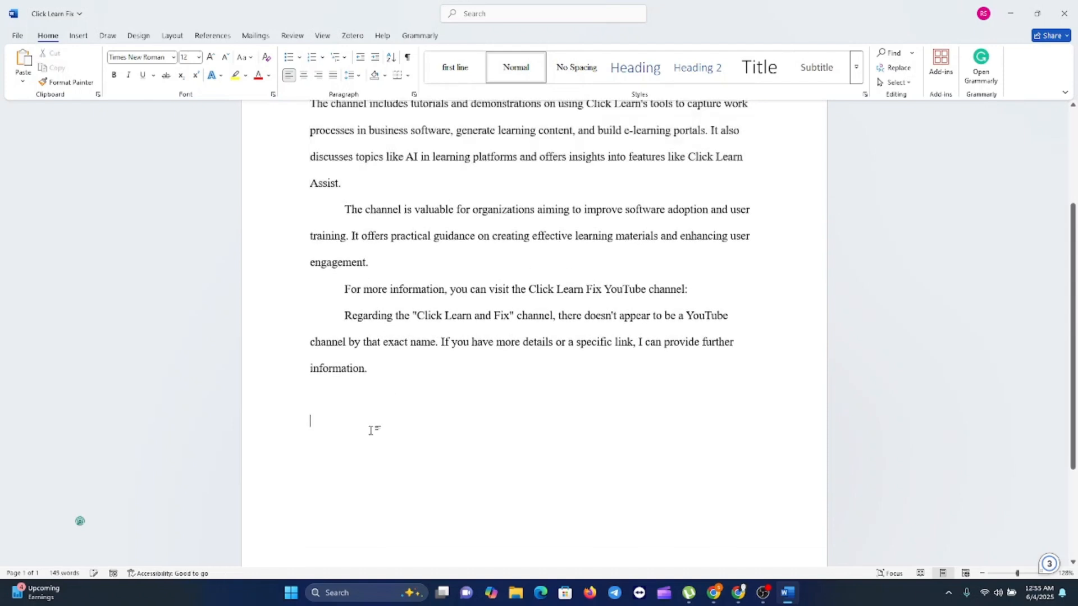
key(BackSpace)
key(BackSpace)
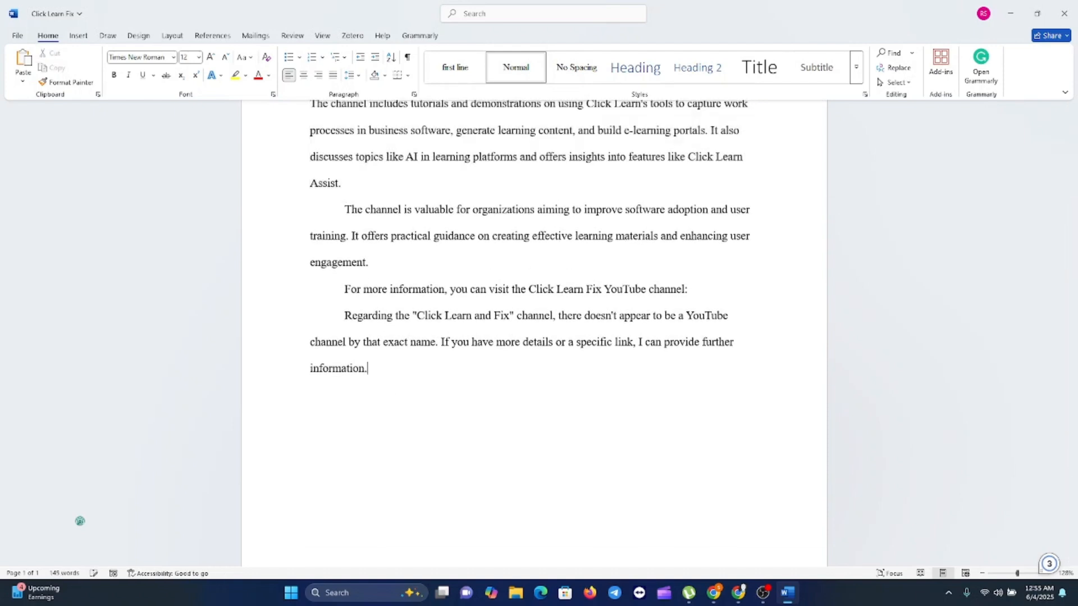
key(Return)
key(ctrl+v)
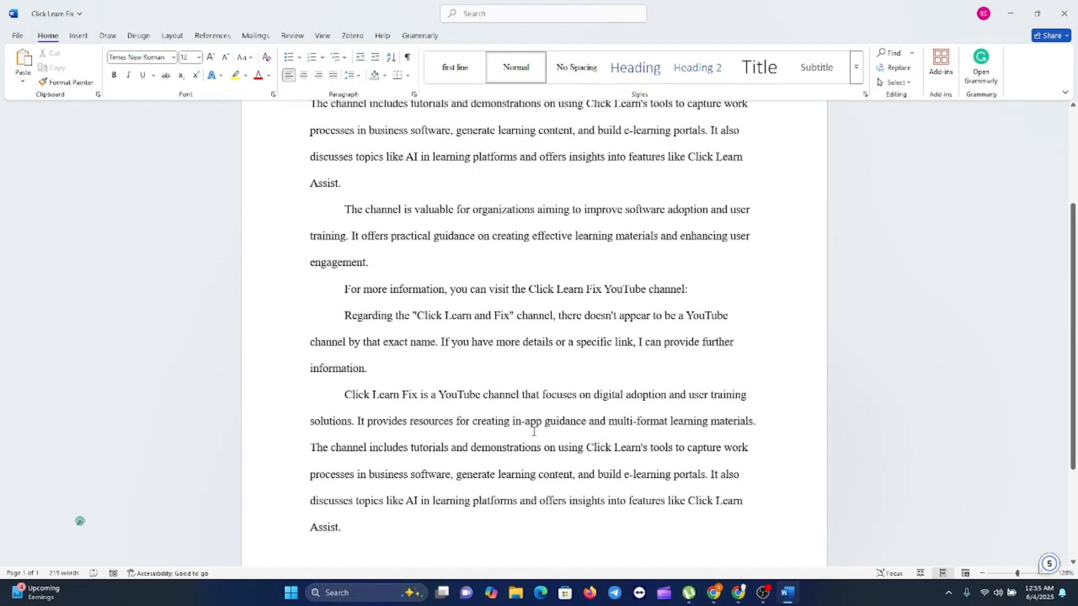
Step: Copy the word "Click" at the start of the first paragraph and clear the selection
scroll(529, 436, up, 3)
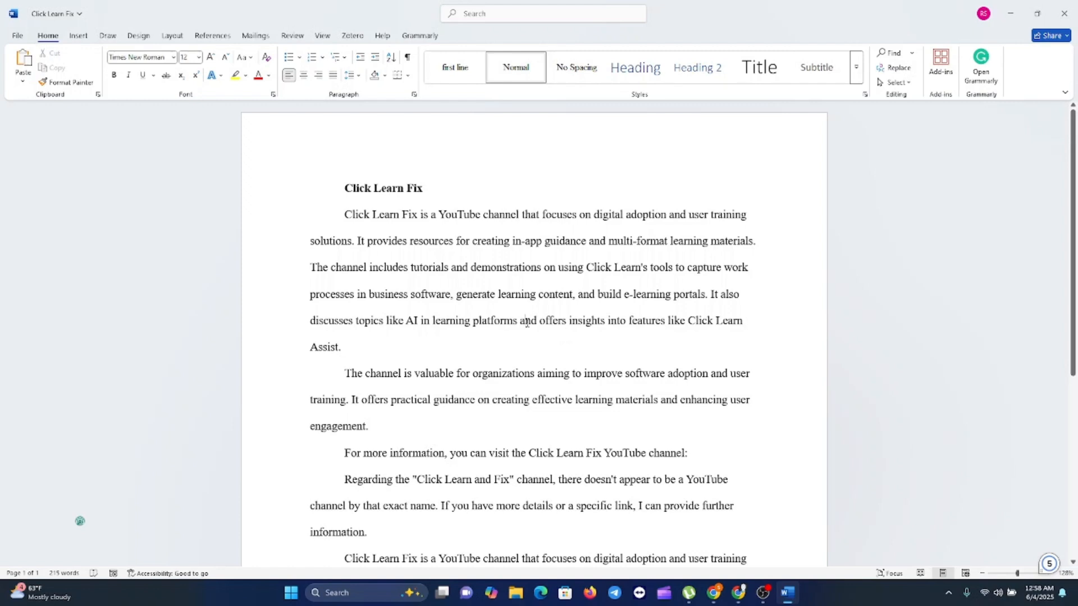
scroll(527, 323, down, 5)
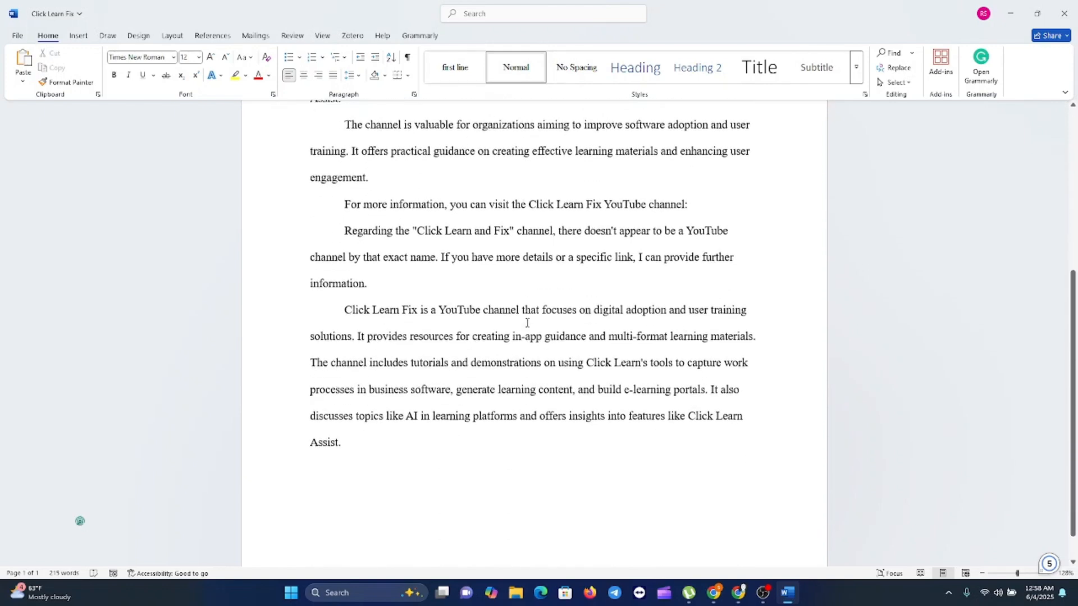
scroll(527, 324, up, 5)
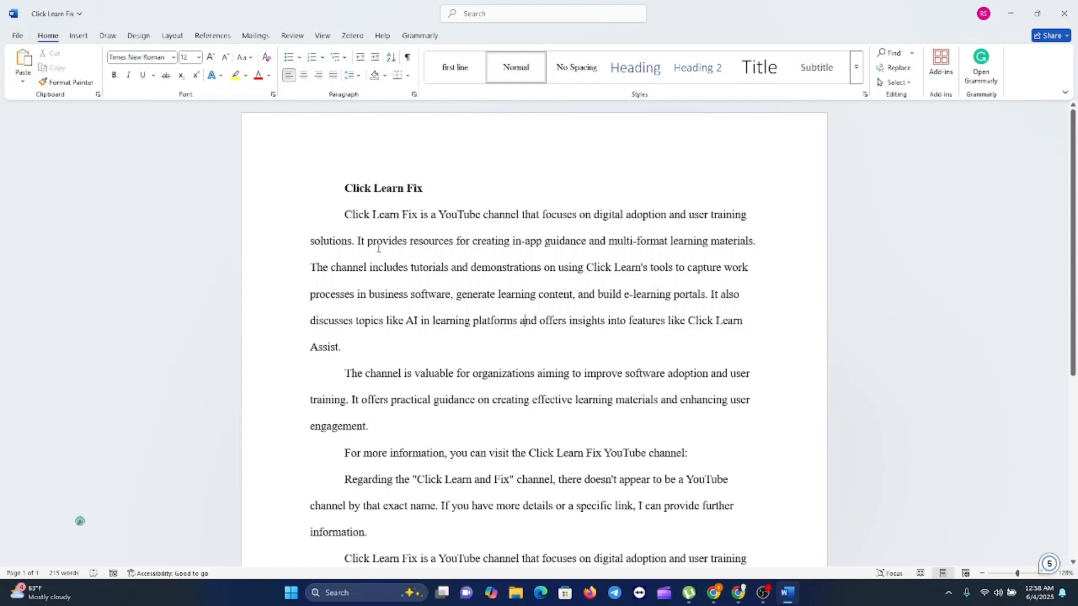
drag(346, 214, 370, 215)
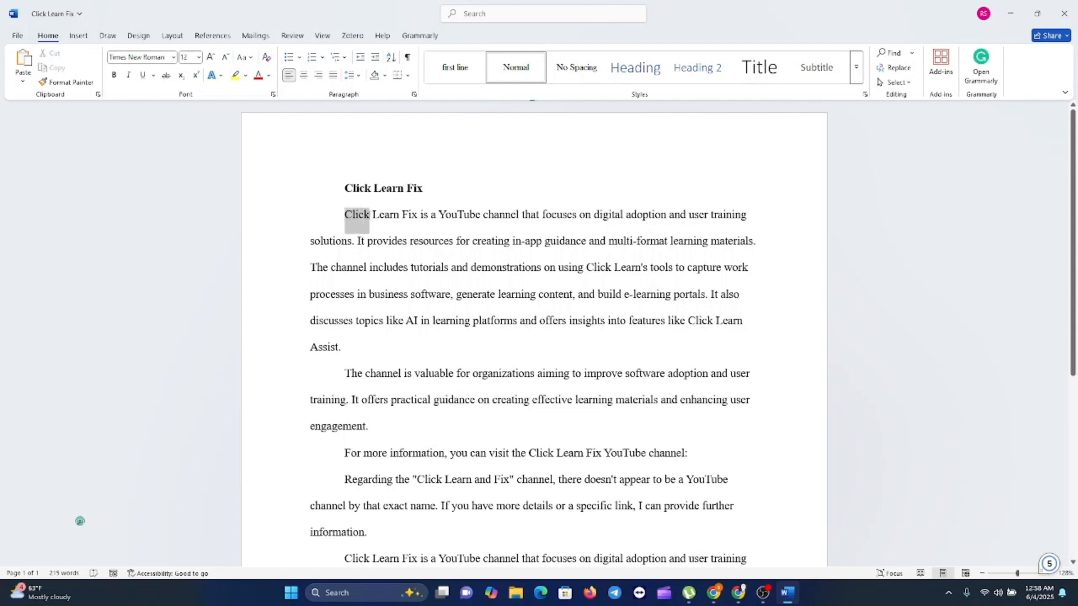
right_click(366, 220)
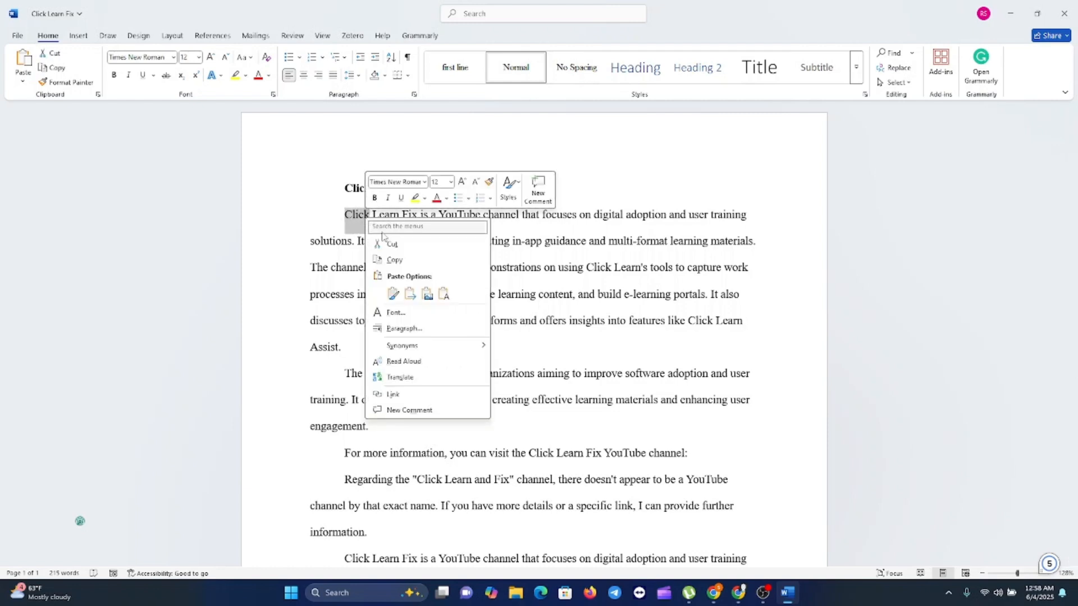
click(395, 260)
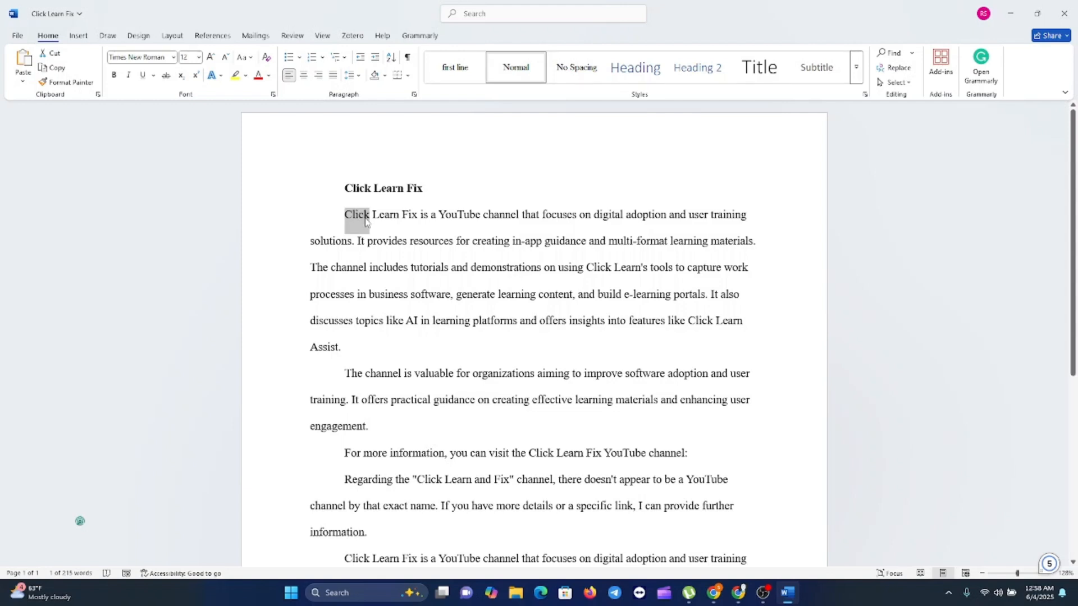
click(384, 228)
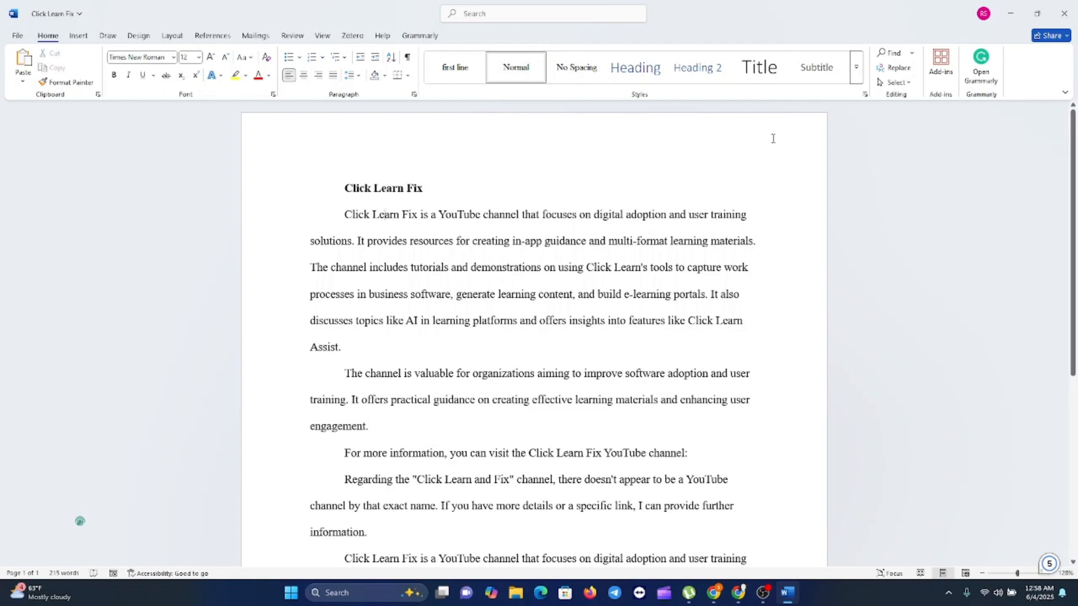
Step: Replace all occurrences of "Click" with "Clicky" throughout the document, matching case and finding whole words only, and close Find and Replace
click(899, 67)
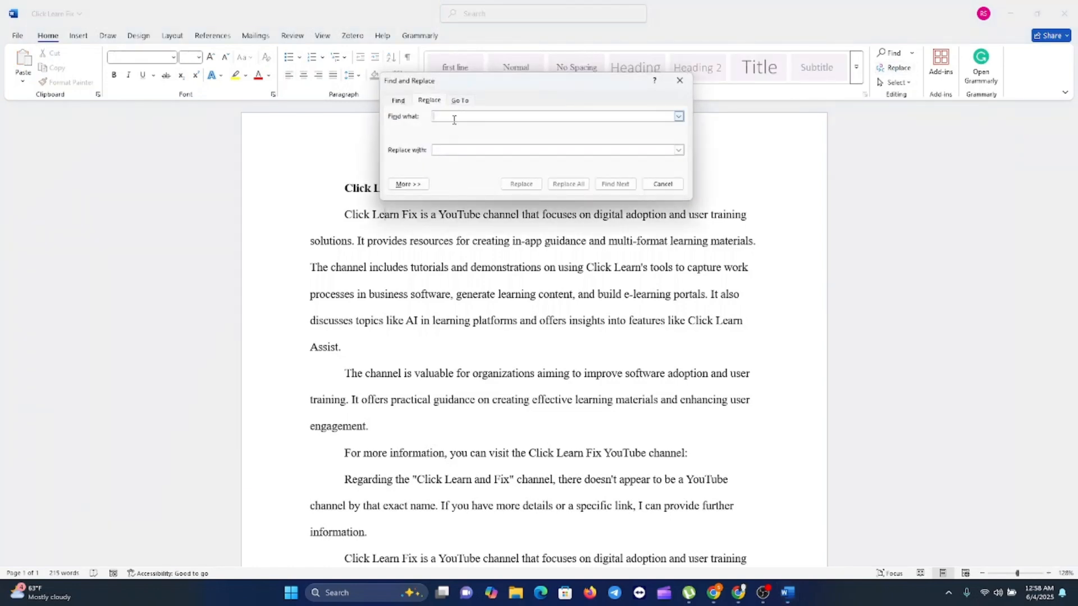
text(Click)
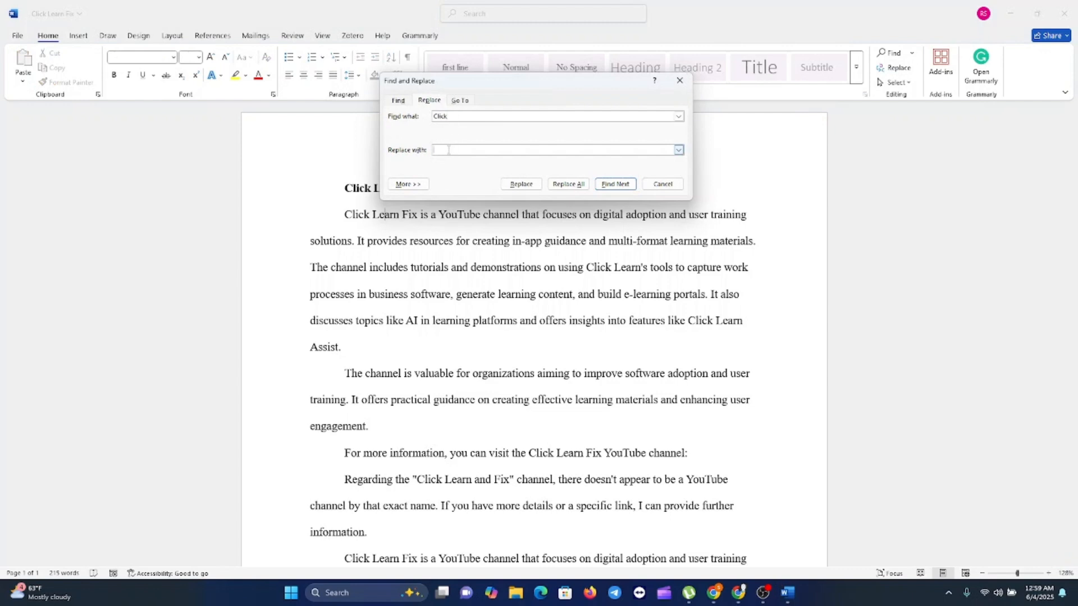
text(Click)
key(BackSpace)
click(413, 185)
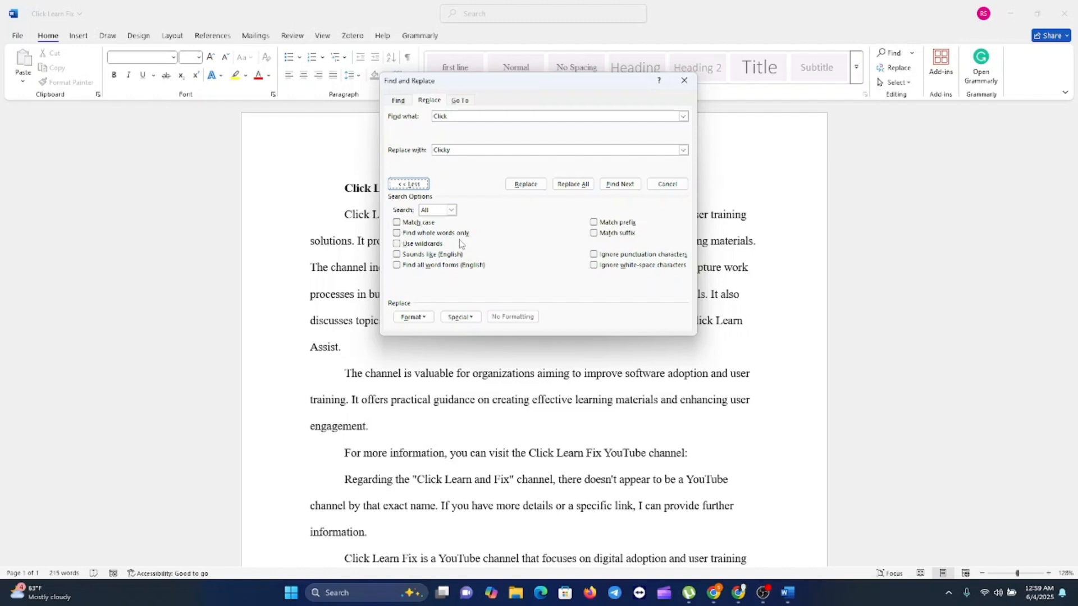
click(397, 222)
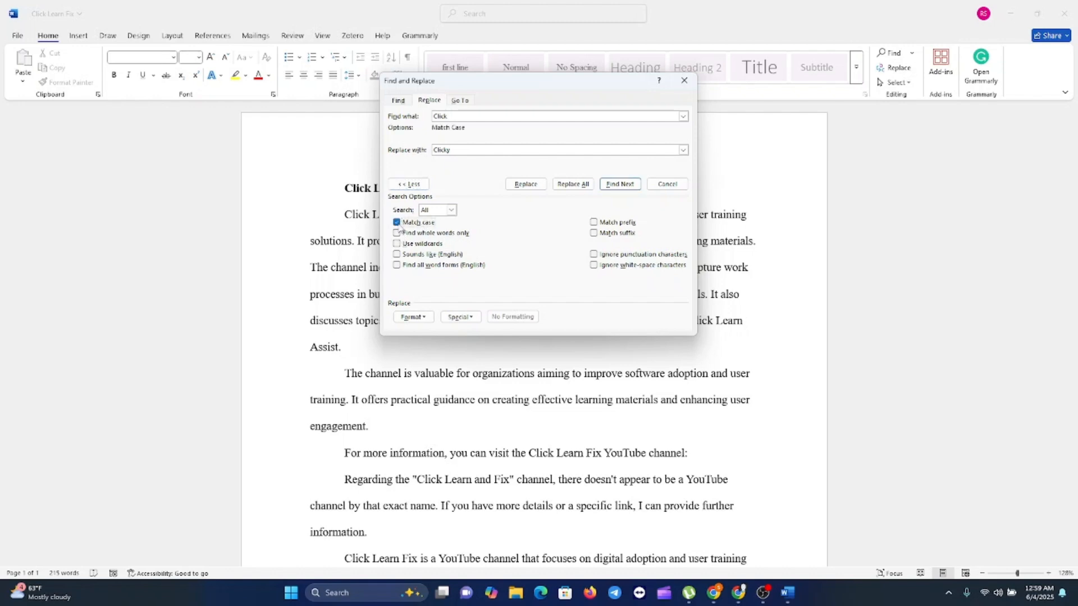
click(397, 232)
click(572, 187)
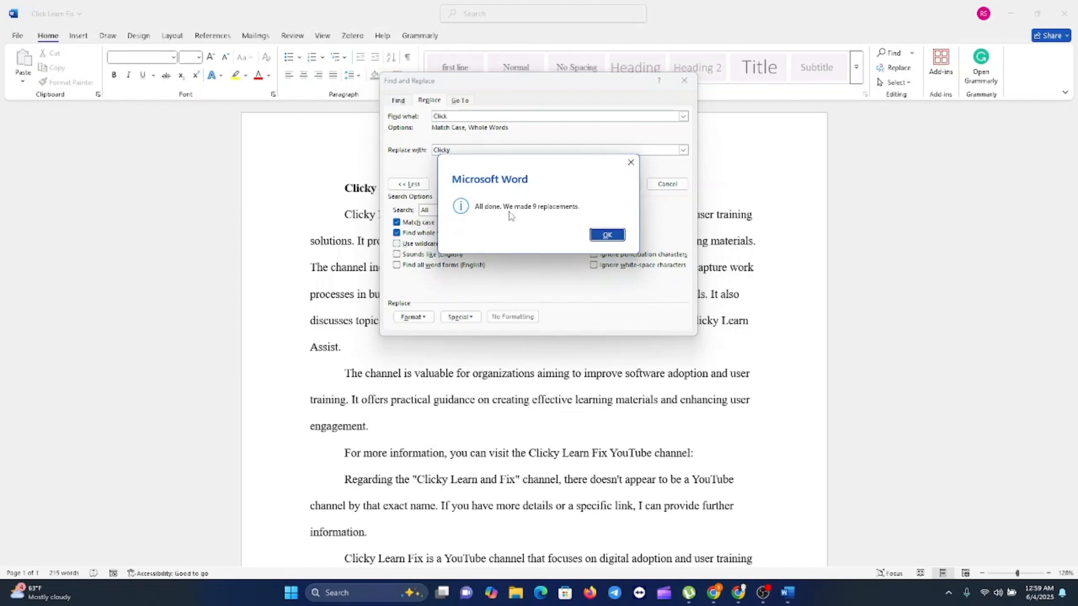
click(606, 235)
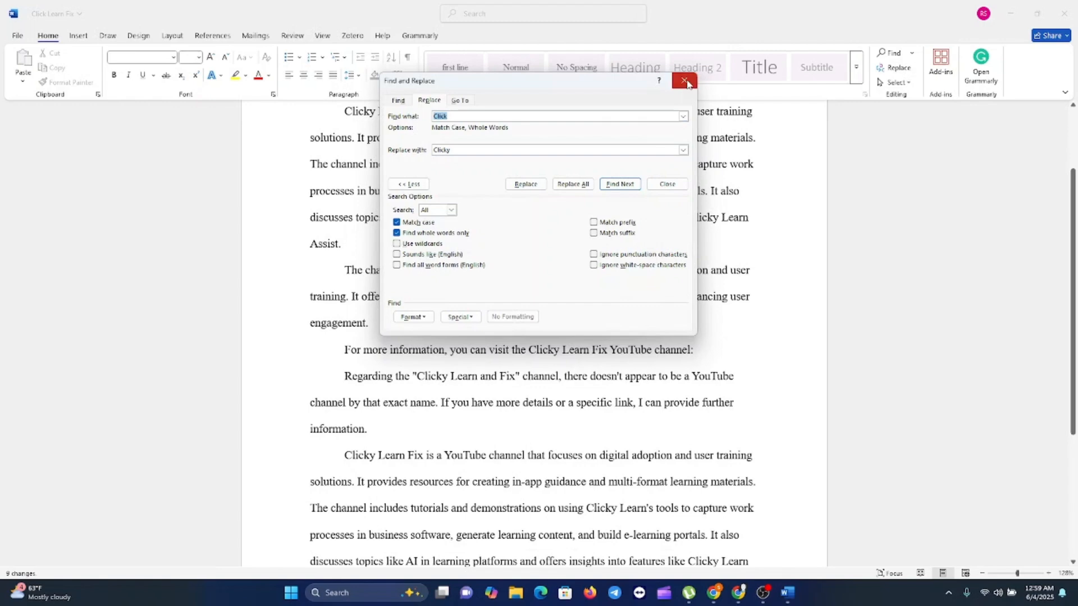
click(684, 81)
scroll(542, 306, up, 1)
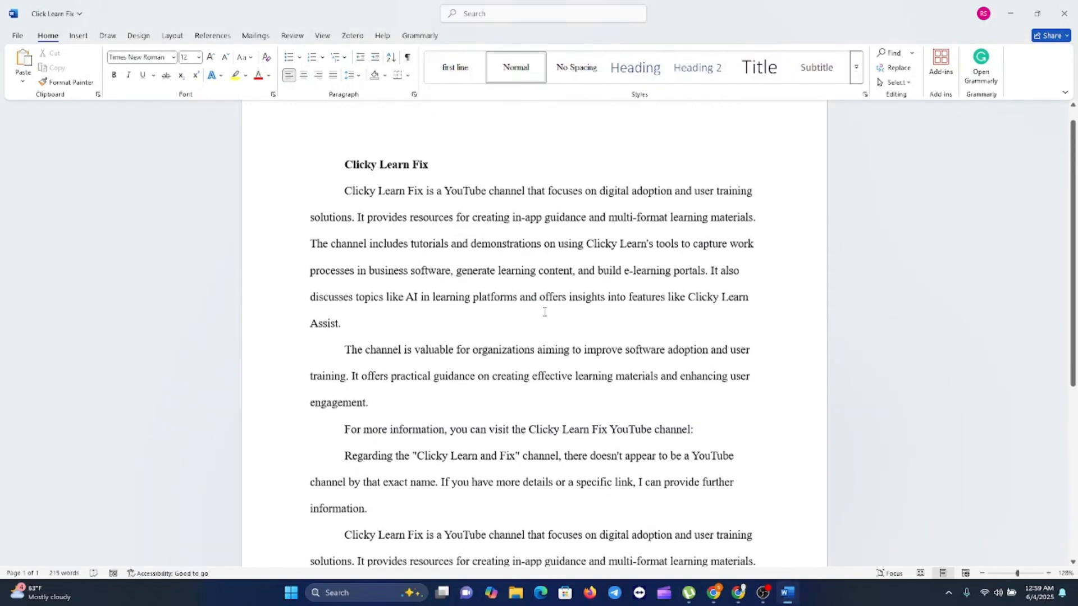
scroll(544, 311, up, 1)
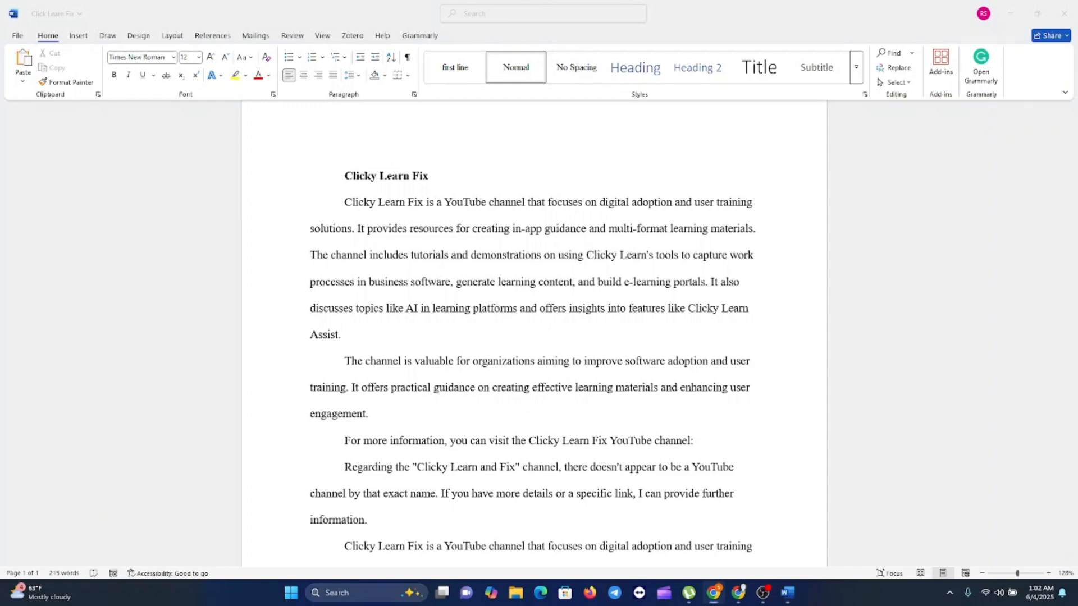
key(alt+Tab)
key(alt+Tab)
key(alt+Tab)
key(alt+Tab)
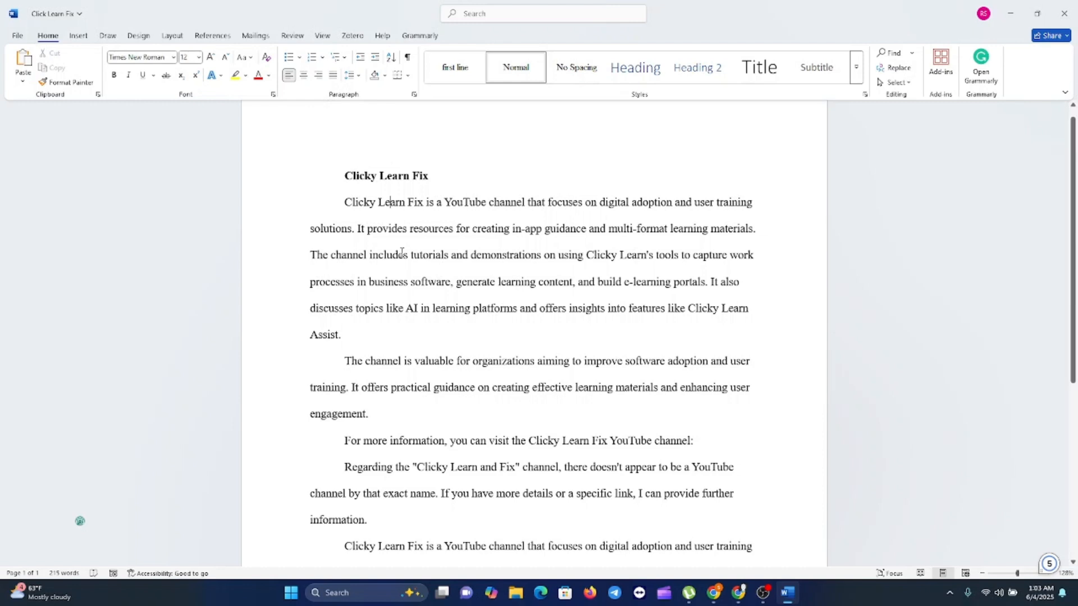
Step: Select the whole first paragraph below the title
drag(345, 202, 391, 353)
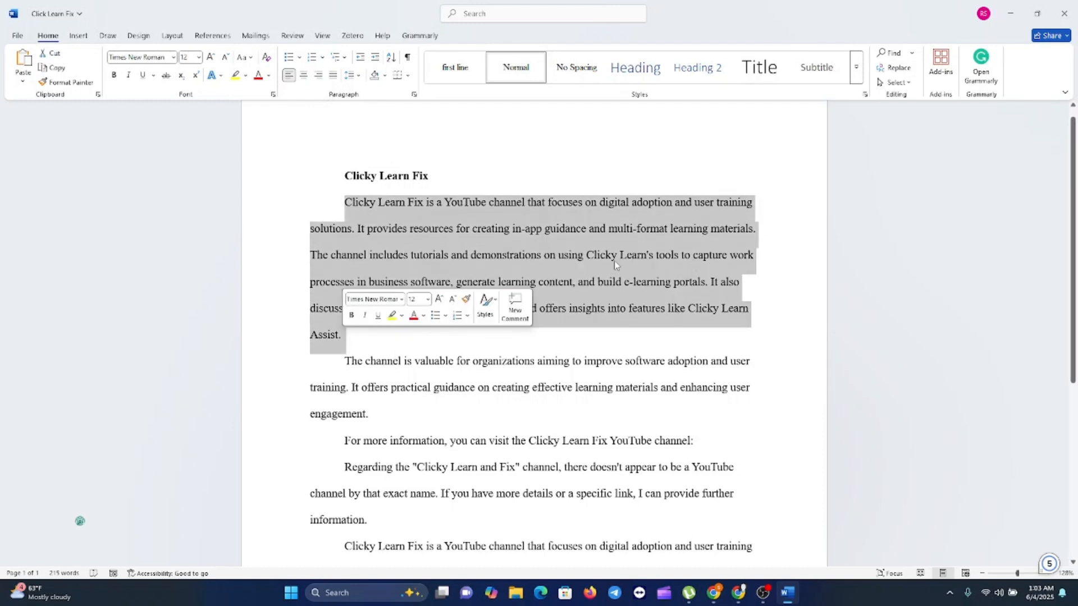
click(579, 314)
drag(345, 335, 352, 230)
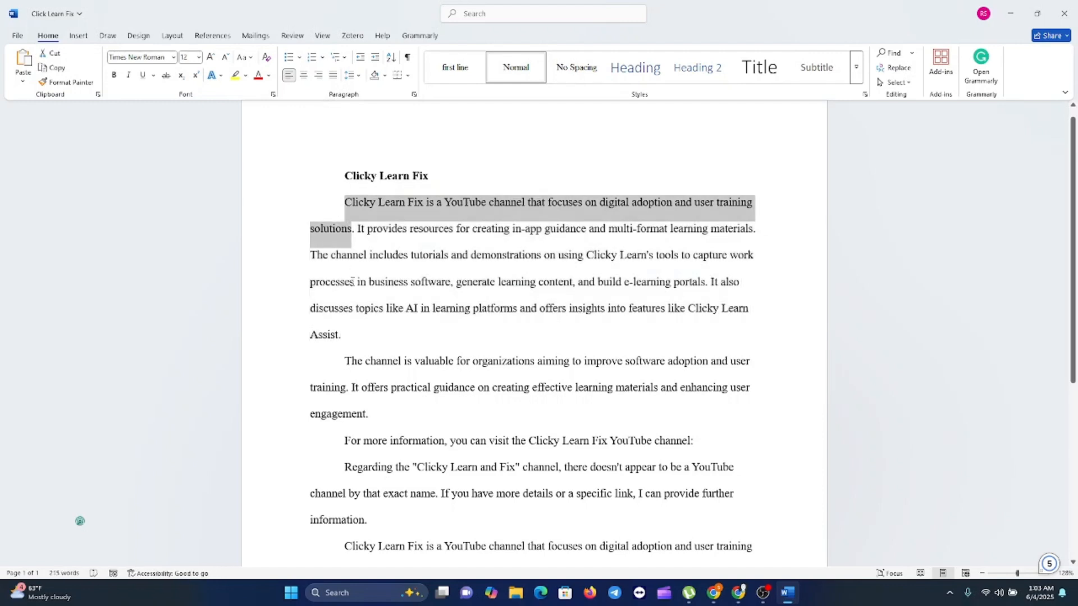
drag(353, 282, 344, 336)
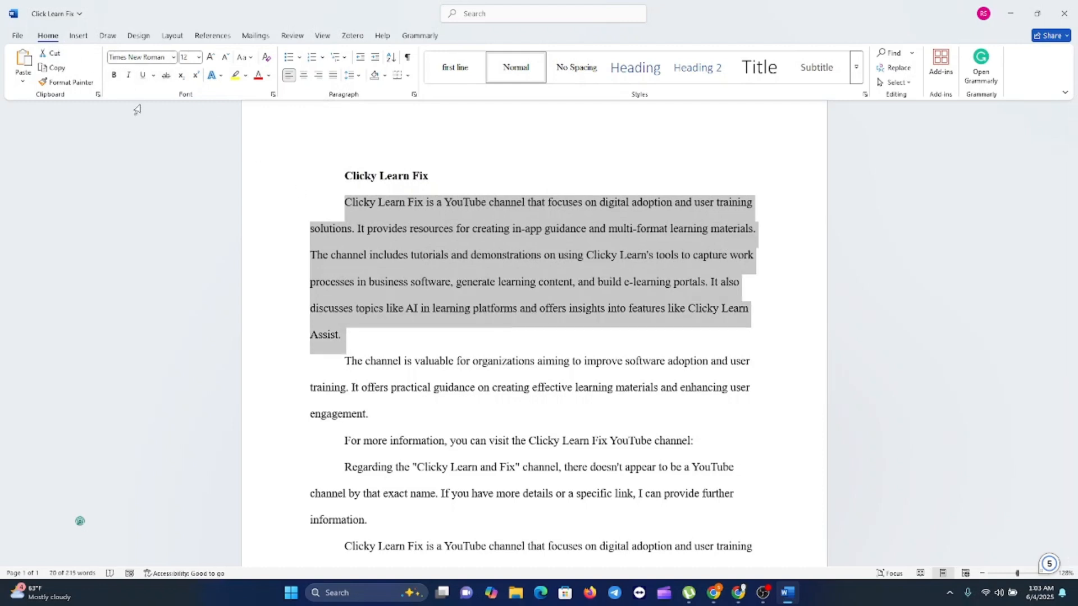
Step: Look through the available fonts and apply font size 12 to the selected first paragraph
click(174, 57)
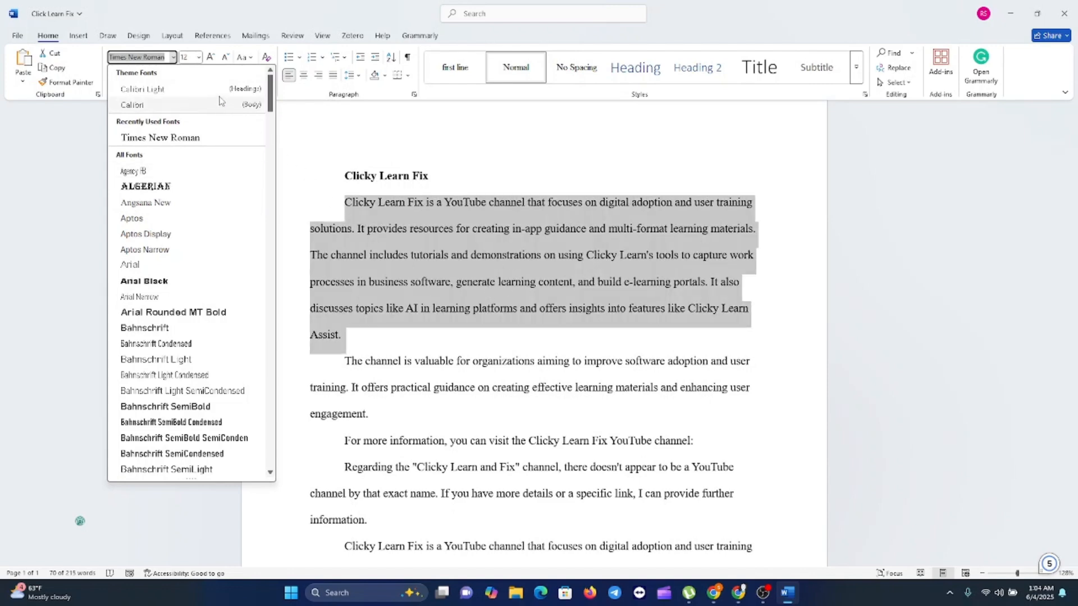
click(198, 58)
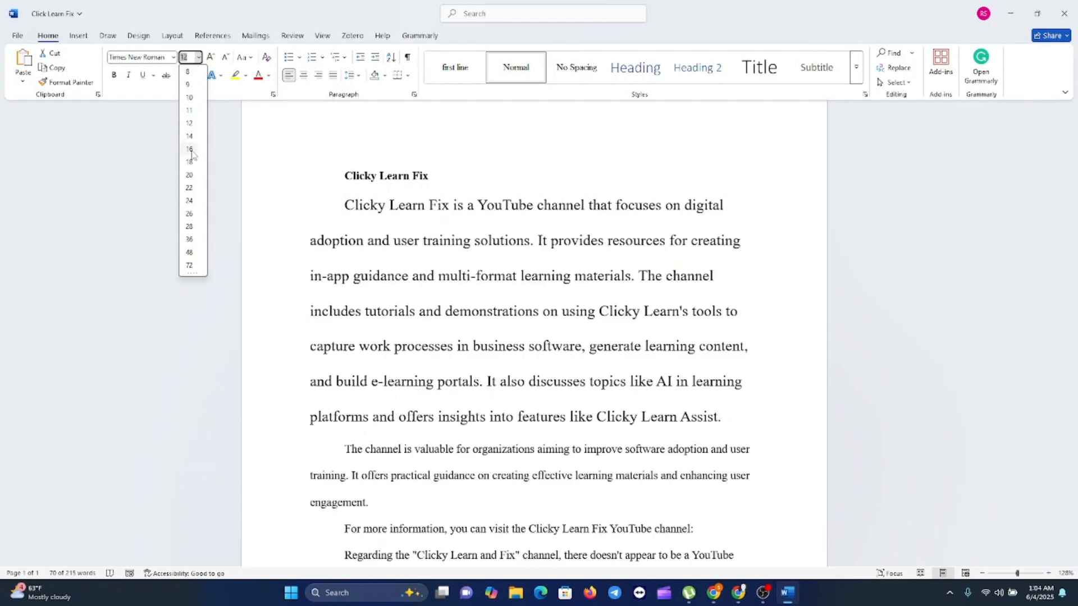
click(190, 124)
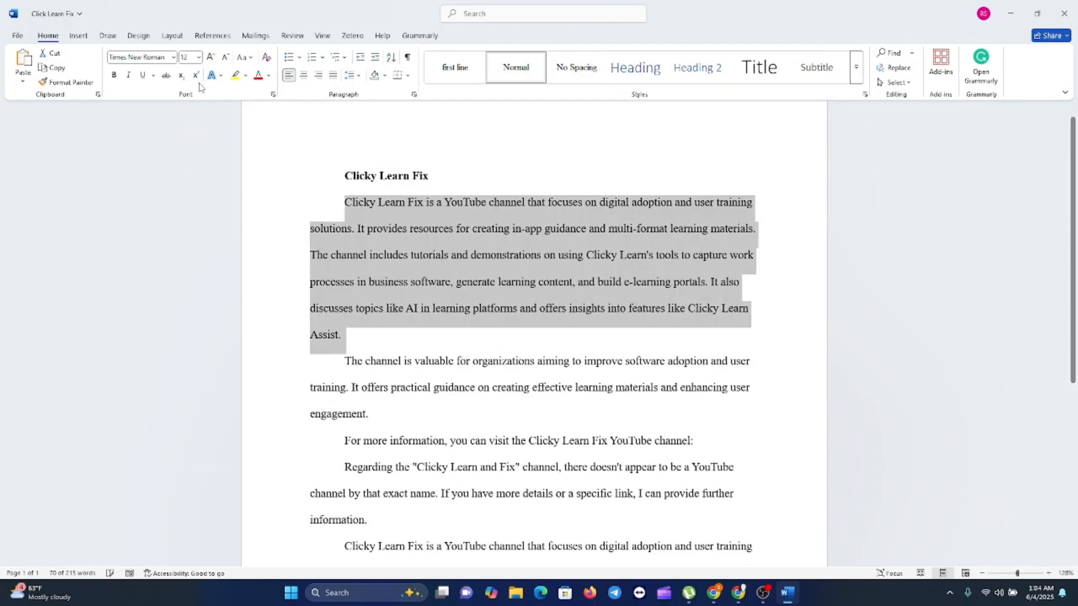
Step: Try font size 14 on the selected first paragraph and set the size back to 12
click(186, 57)
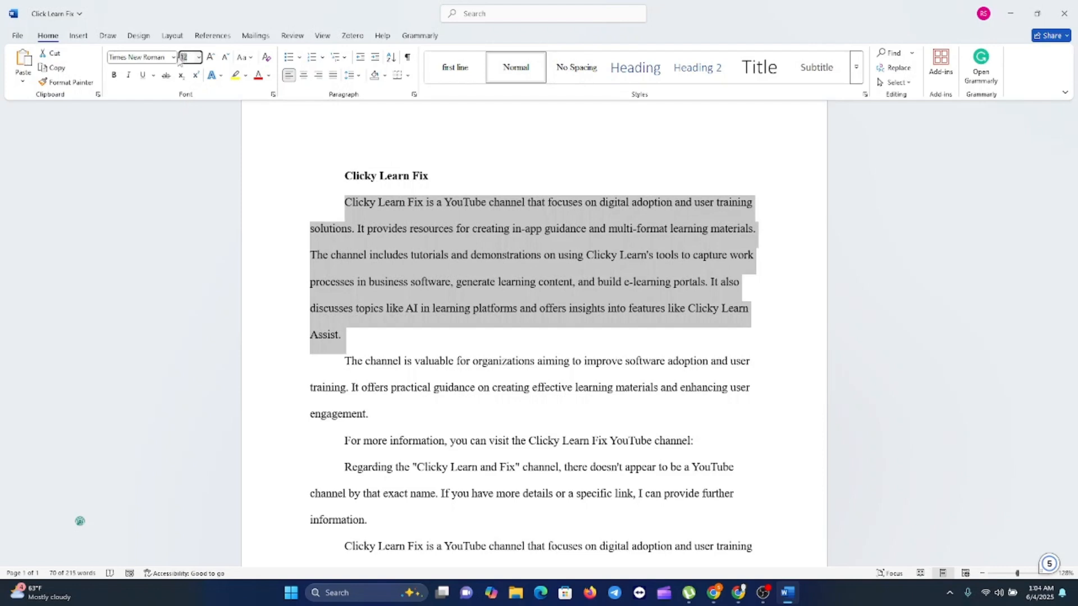
text(14)
click(170, 55)
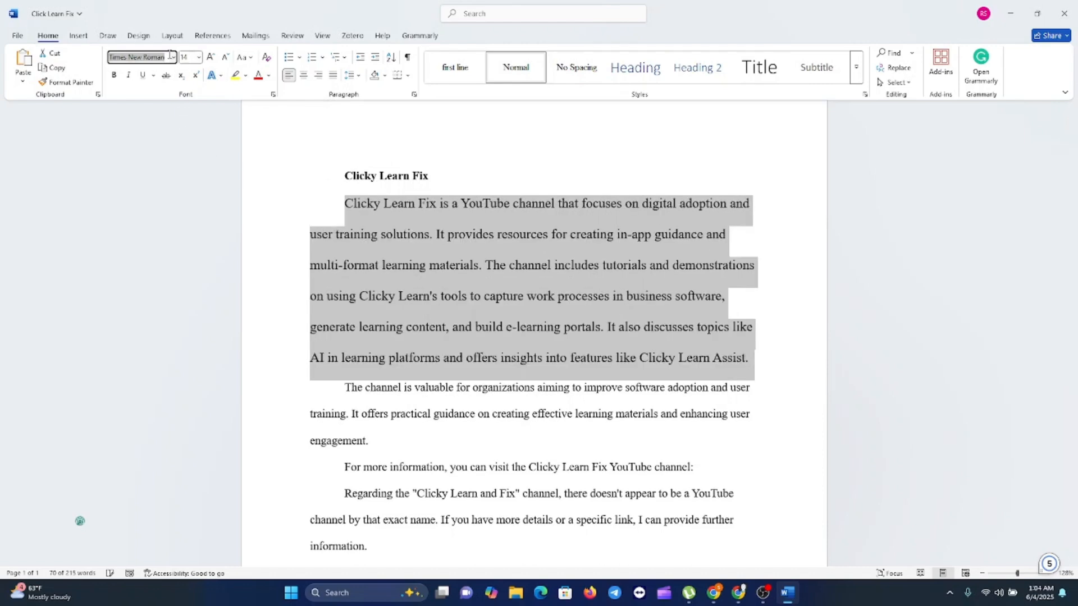
click(199, 57)
key(Escape)
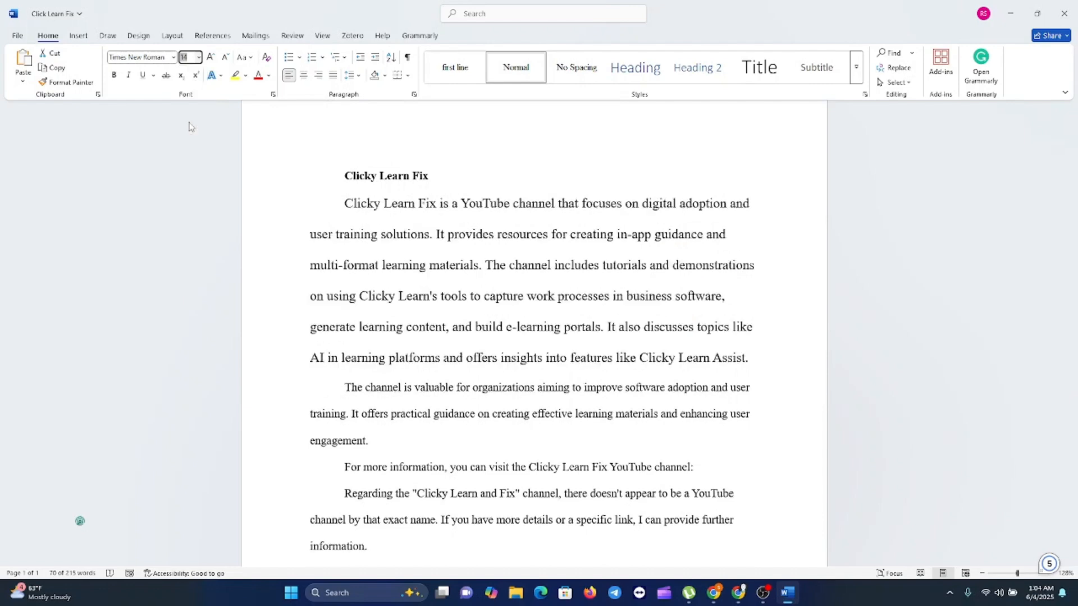
text(12)
key(Return)
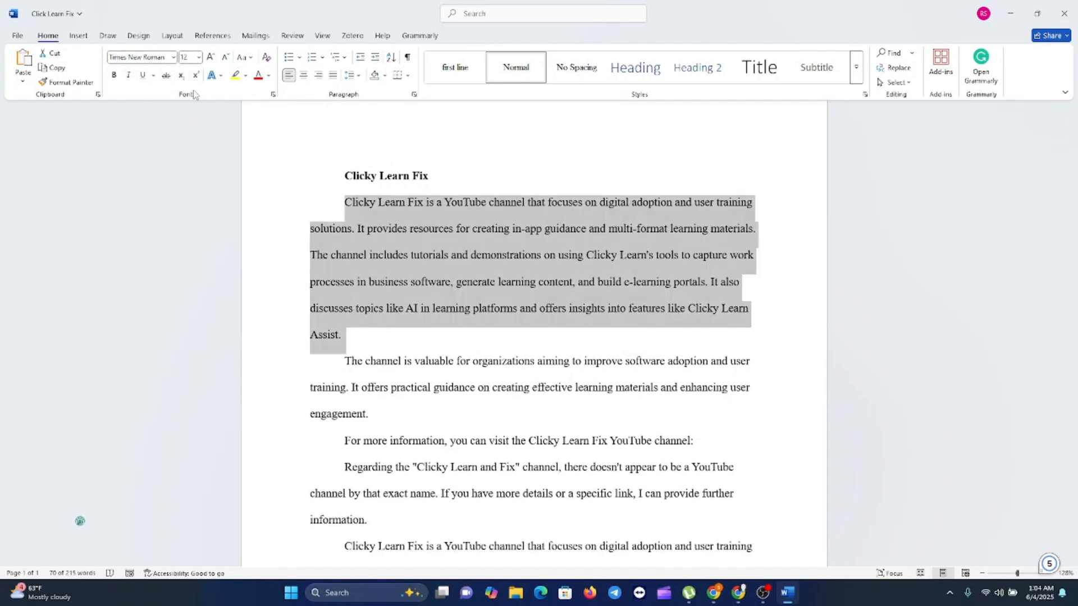
Step: Try bold, italic and underline in turn on the selected first paragraph, removing each format again
click(113, 76)
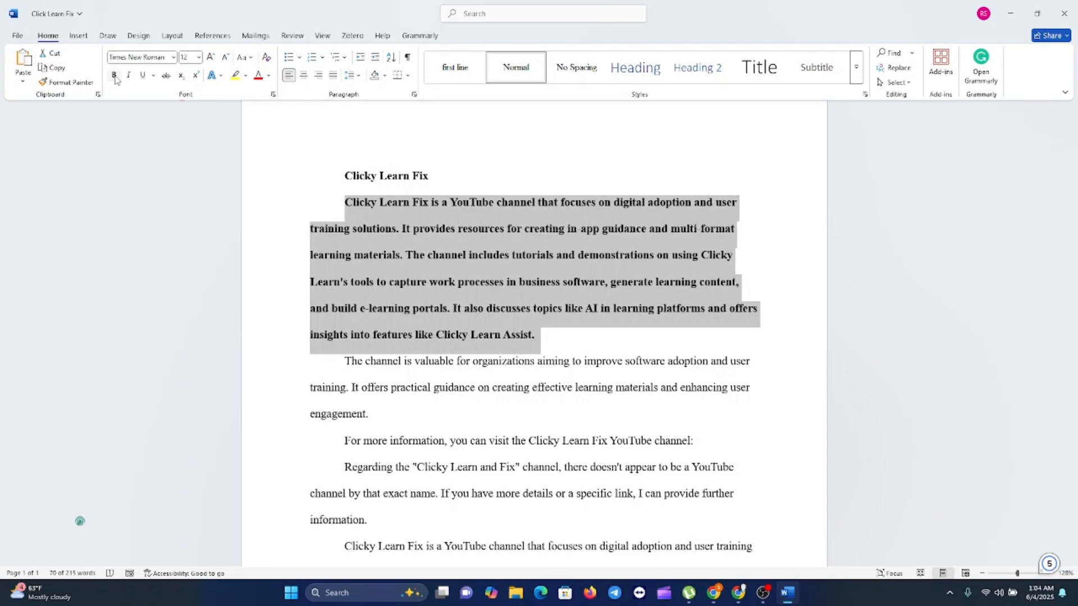
click(114, 76)
click(129, 76)
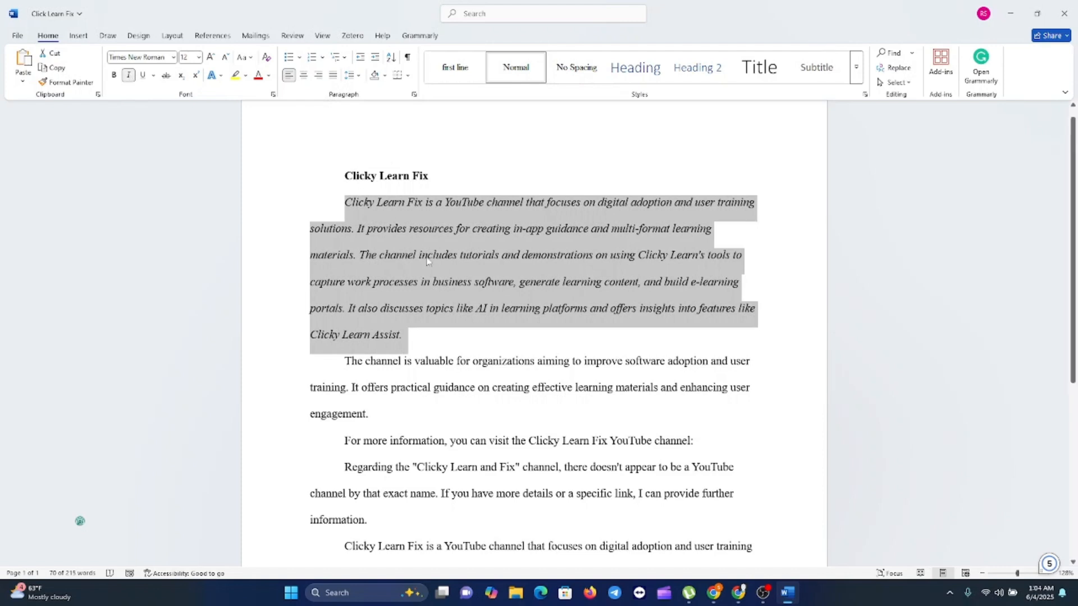
click(128, 75)
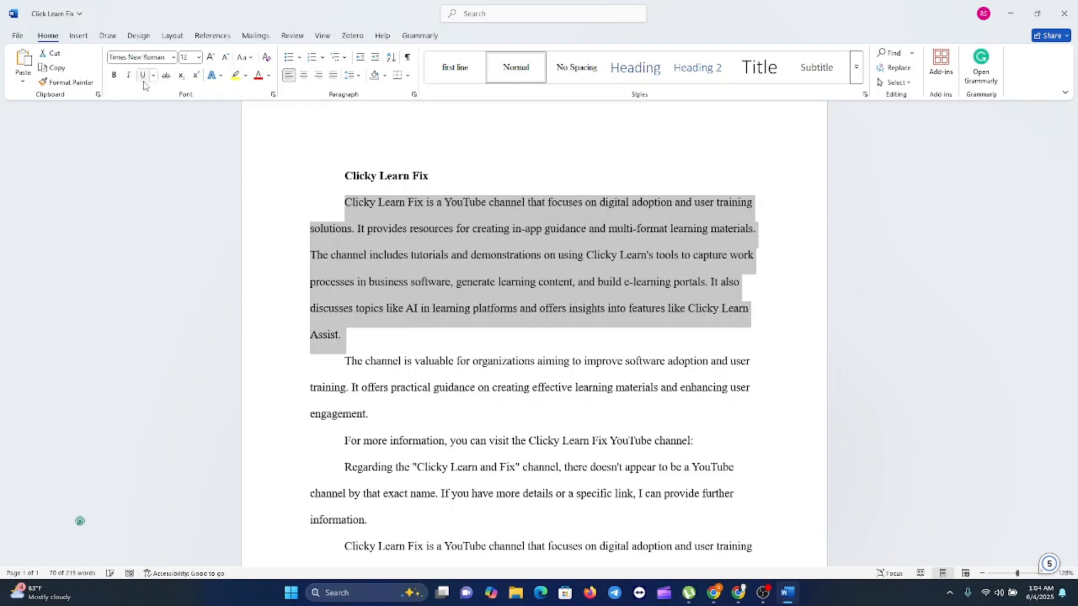
click(143, 82)
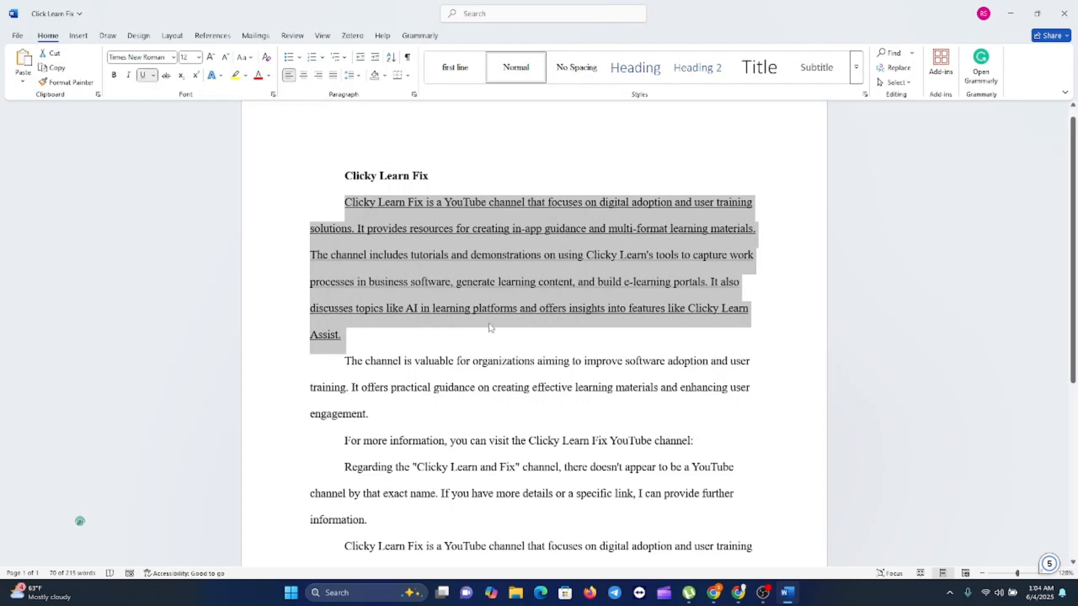
click(154, 76)
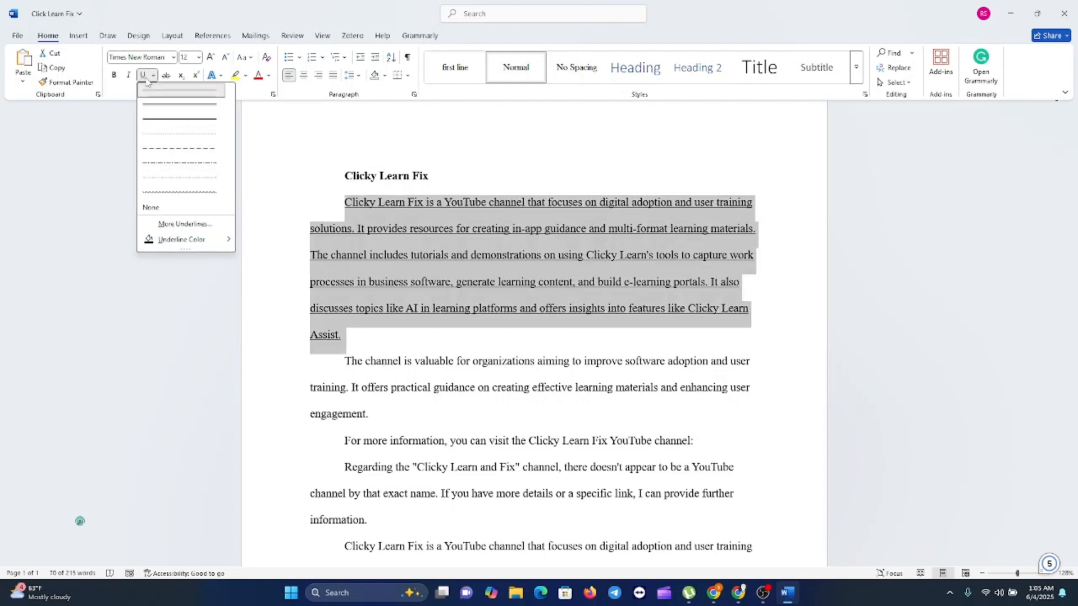
click(145, 78)
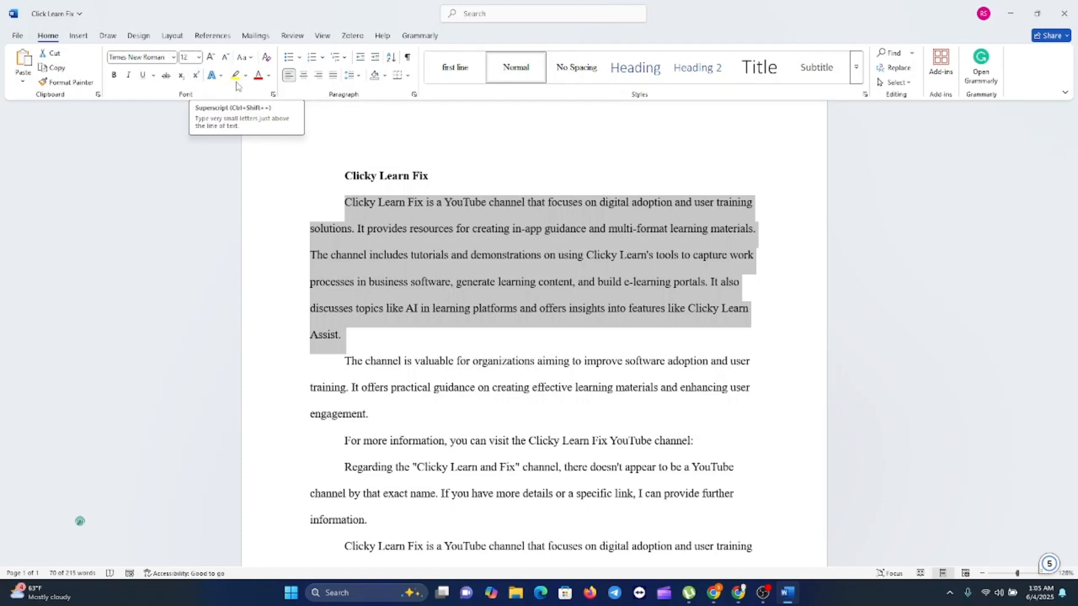
Step: Try the orange theme font color on the selected first paragraph and set the color back to Automatic
click(269, 76)
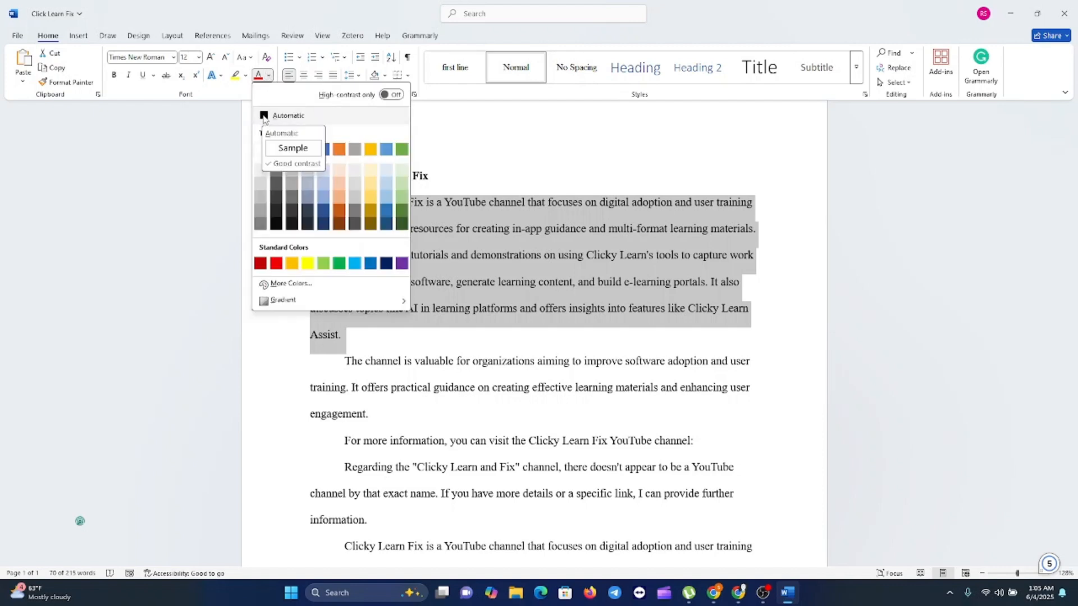
click(339, 149)
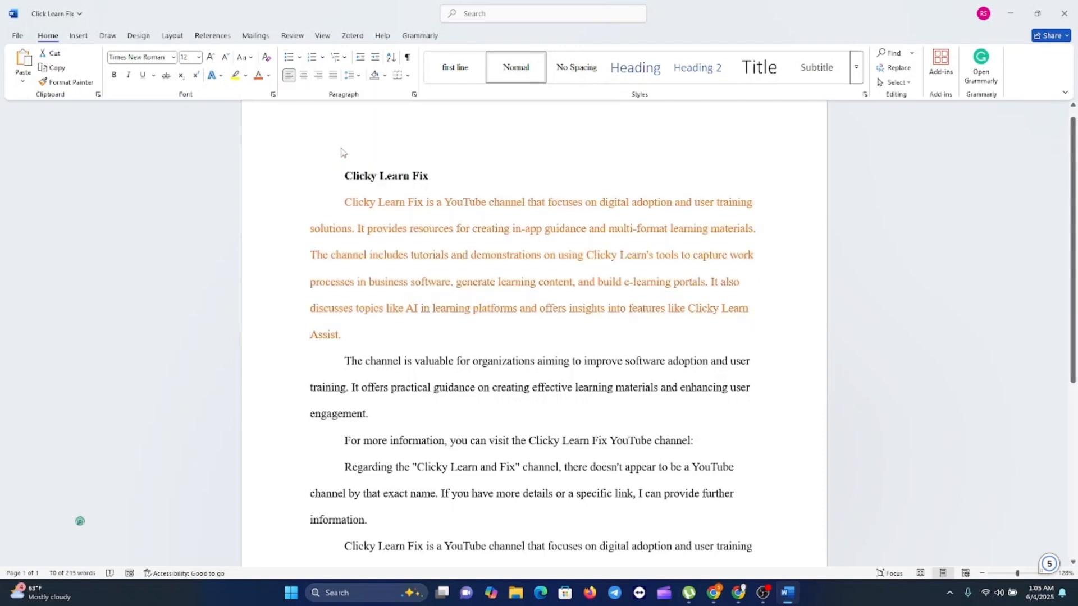
click(269, 76)
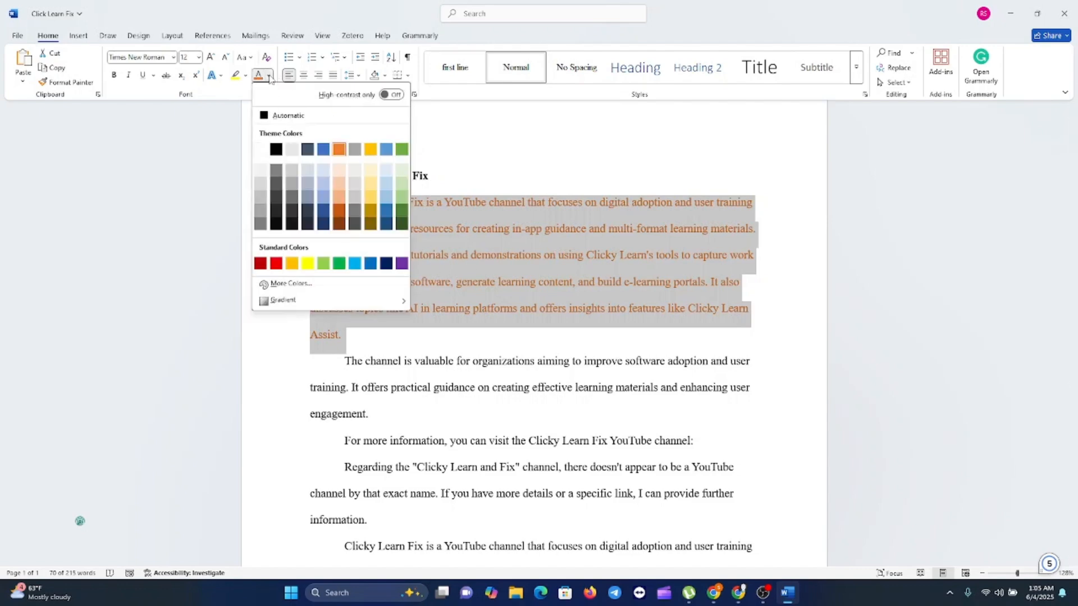
click(287, 115)
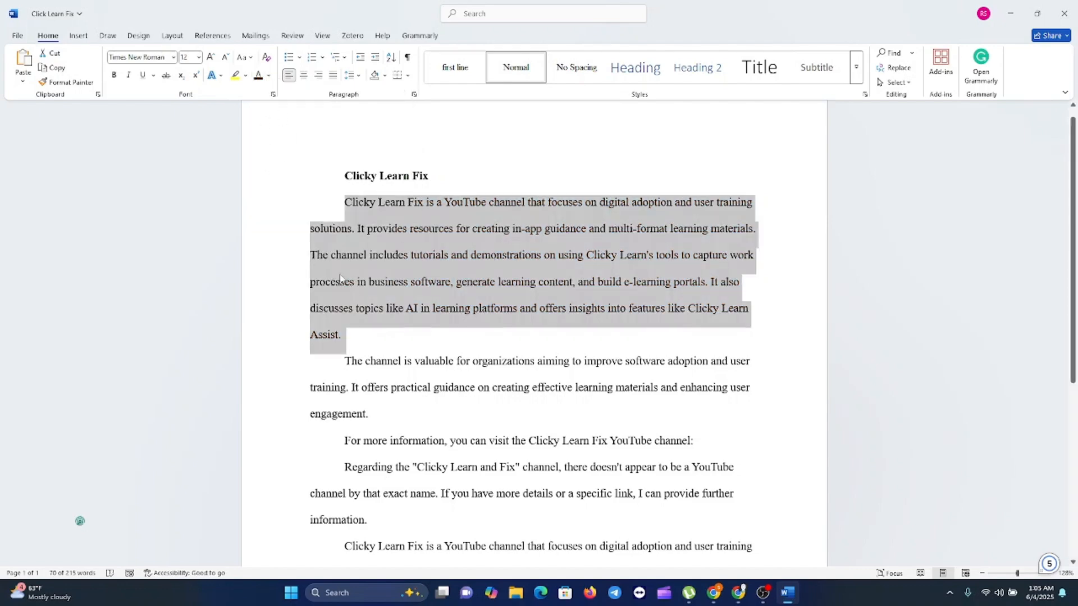
Step: Preview yellow text highlighting on the selected first paragraph, cancel it and clear the selection
click(246, 79)
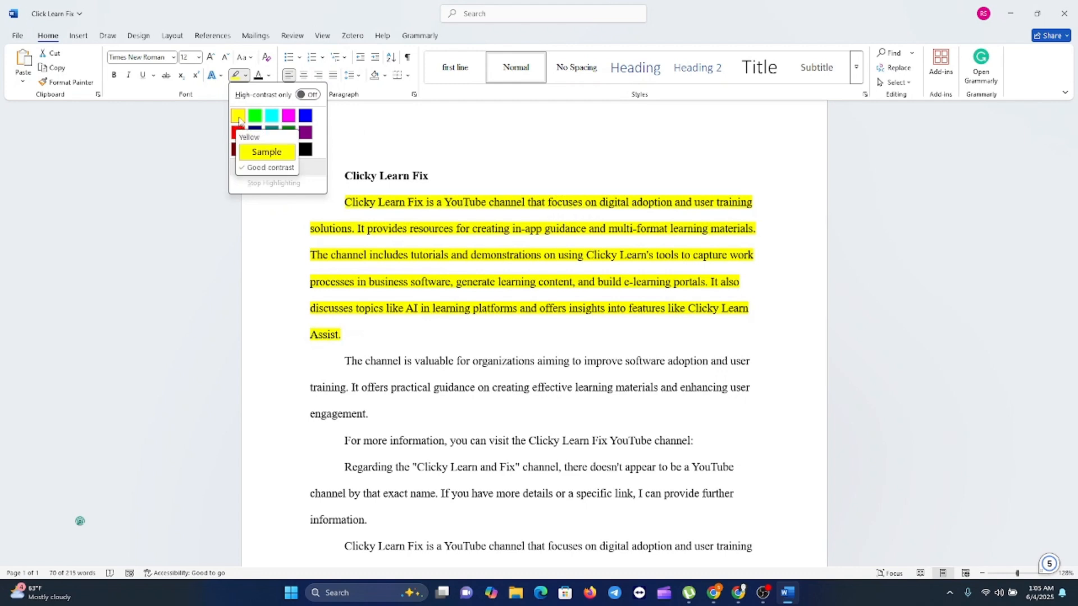
key(Escape)
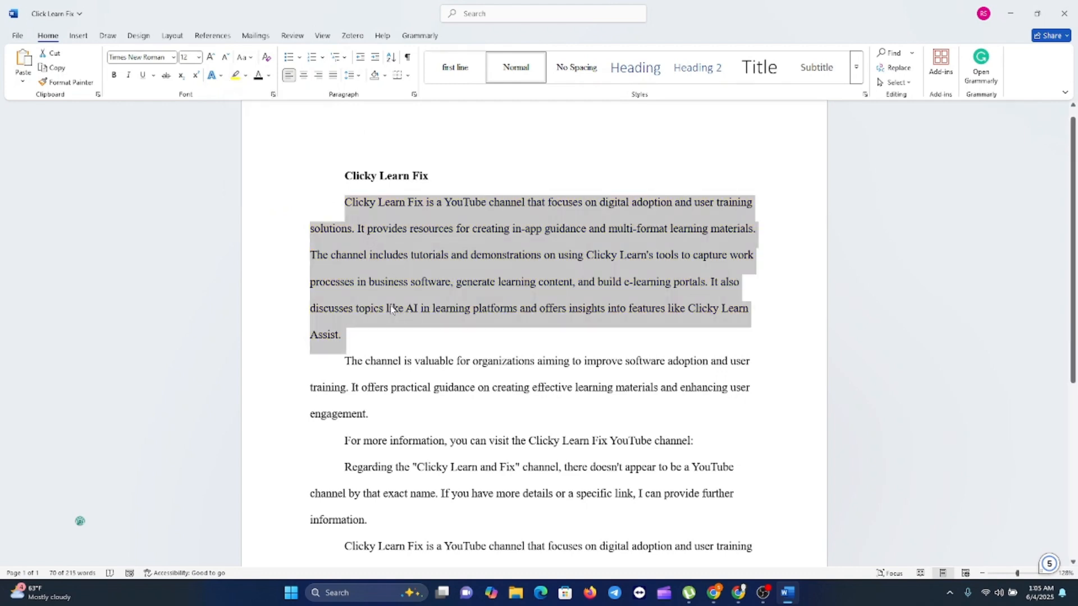
click(452, 257)
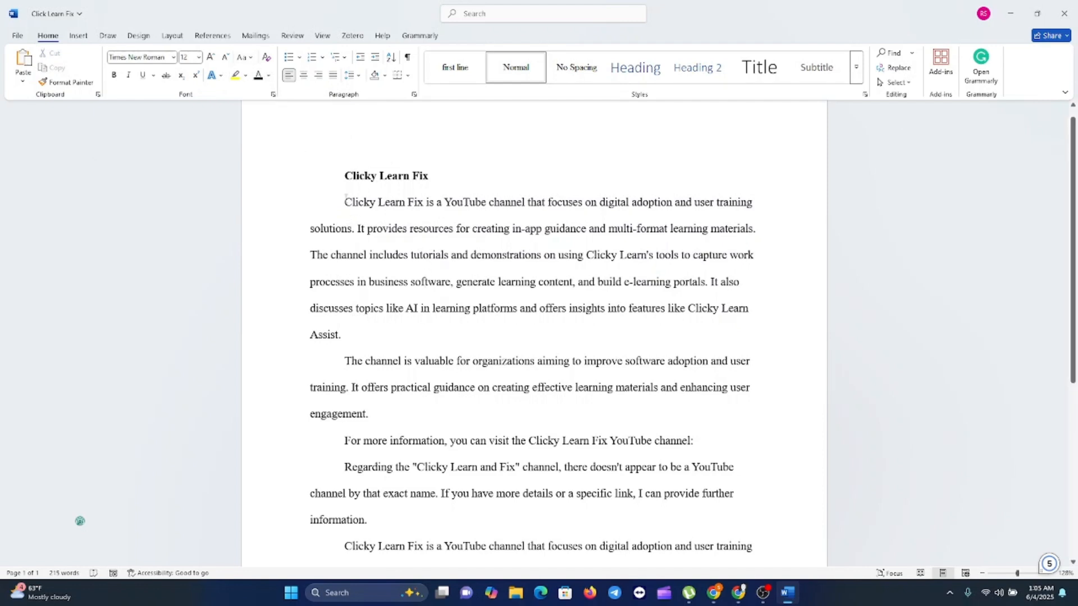
Step: Select the first paragraph below the title and change its case to UPPERCASE, followed by Sentence case
drag(344, 200, 345, 339)
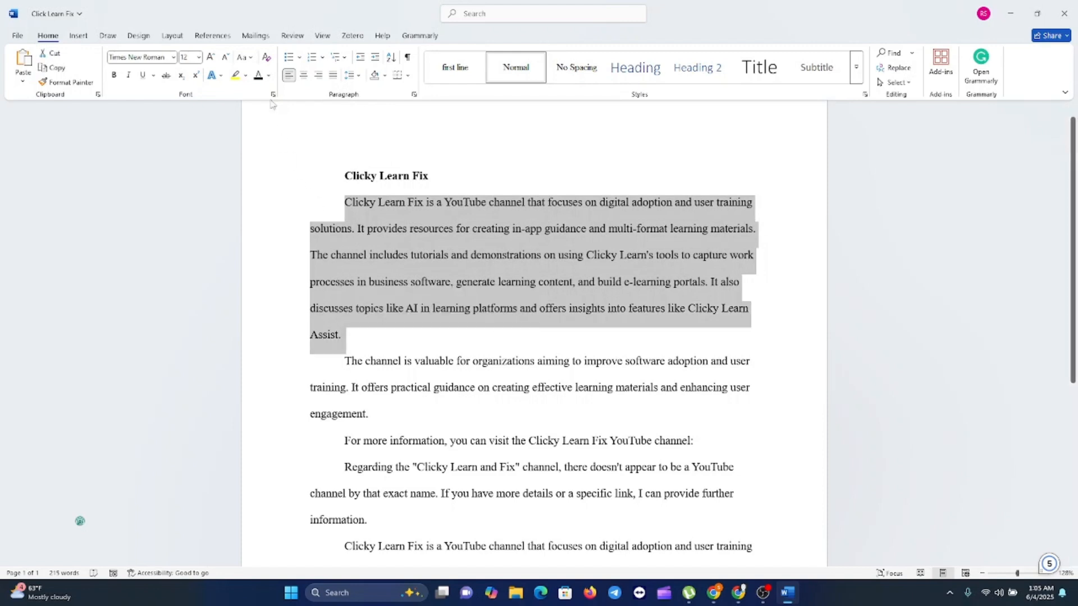
click(250, 58)
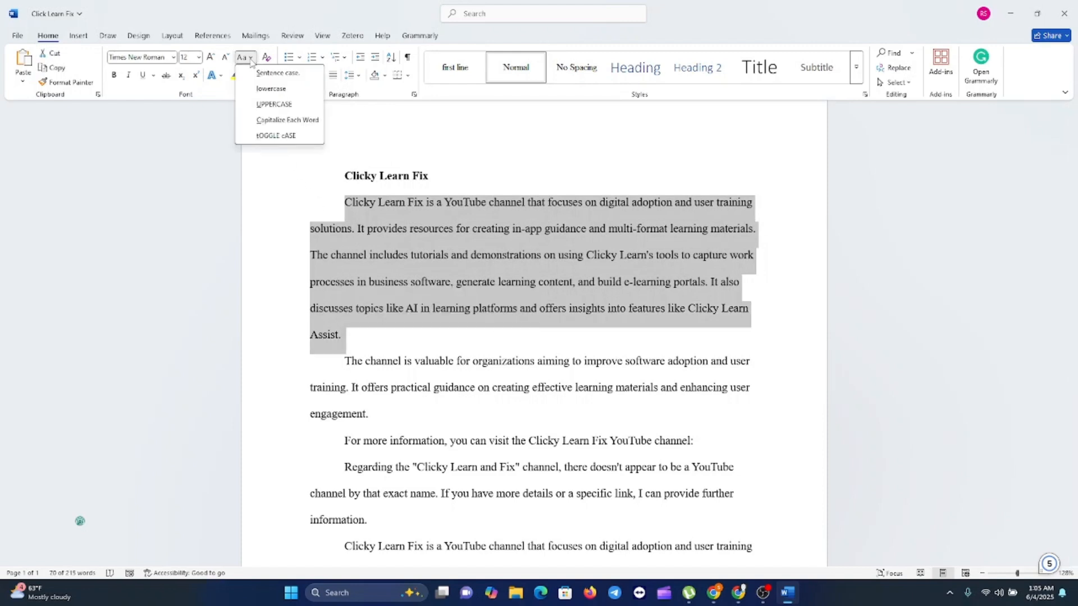
click(270, 105)
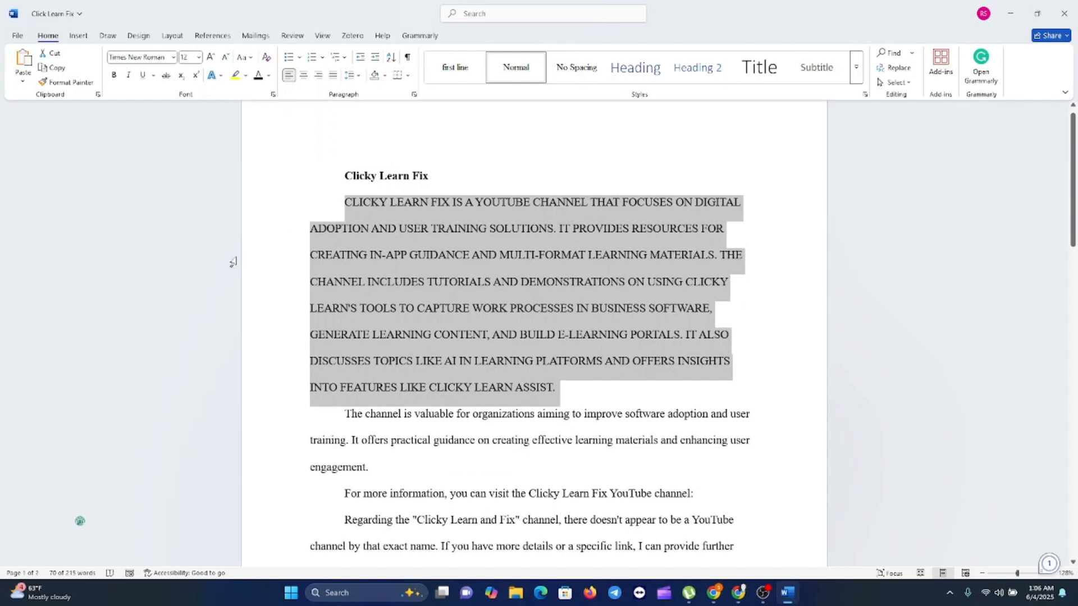
click(251, 60)
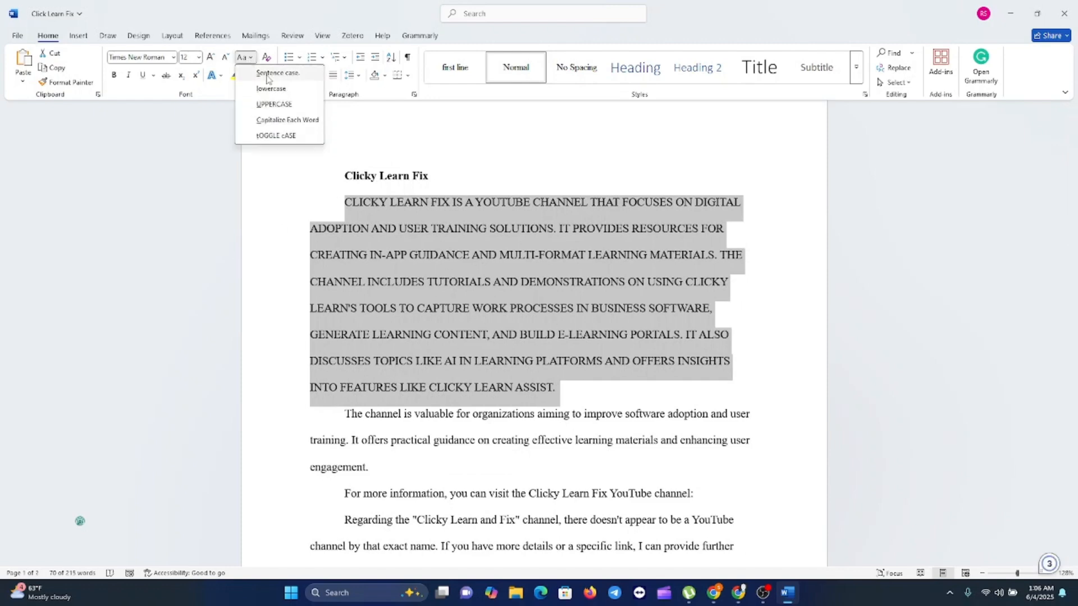
click(264, 75)
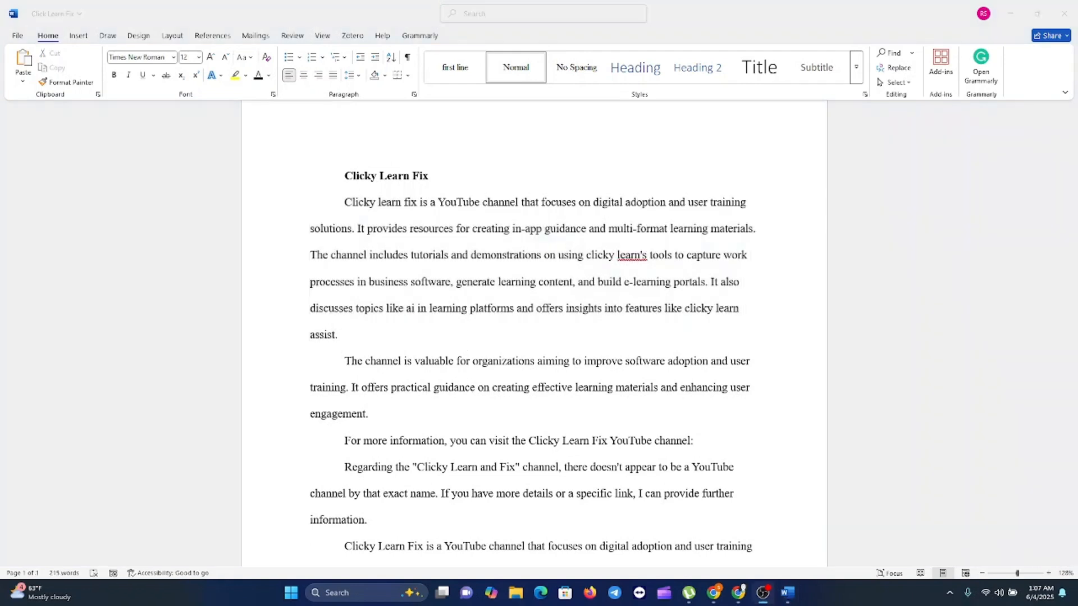
Step: Select the first paragraph and examine the basic and advanced settings in the Font dialog, closing it without changing anything
click(378, 314)
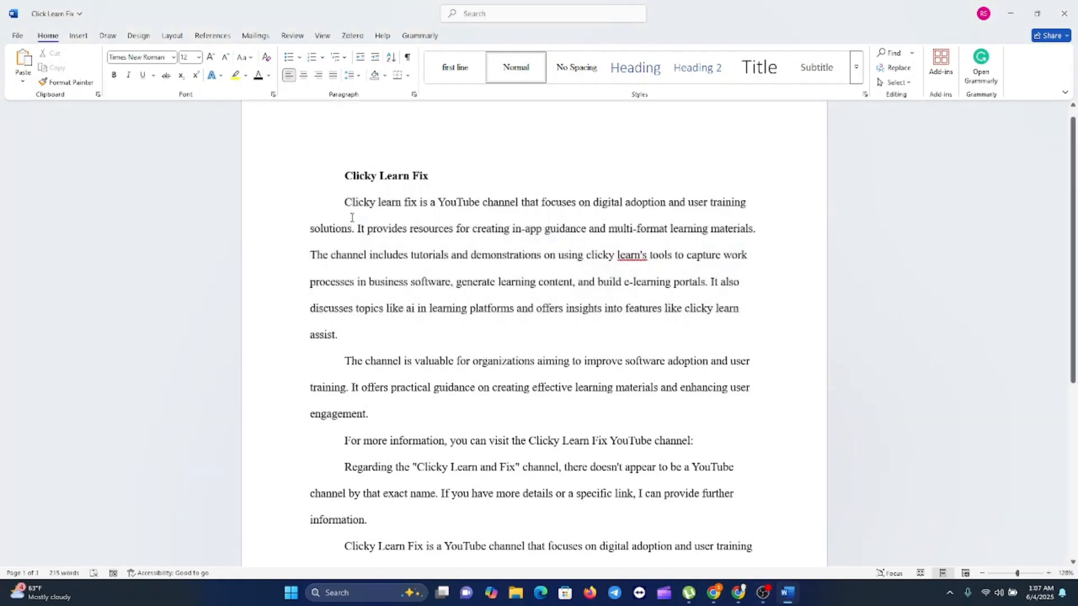
drag(347, 201, 345, 334)
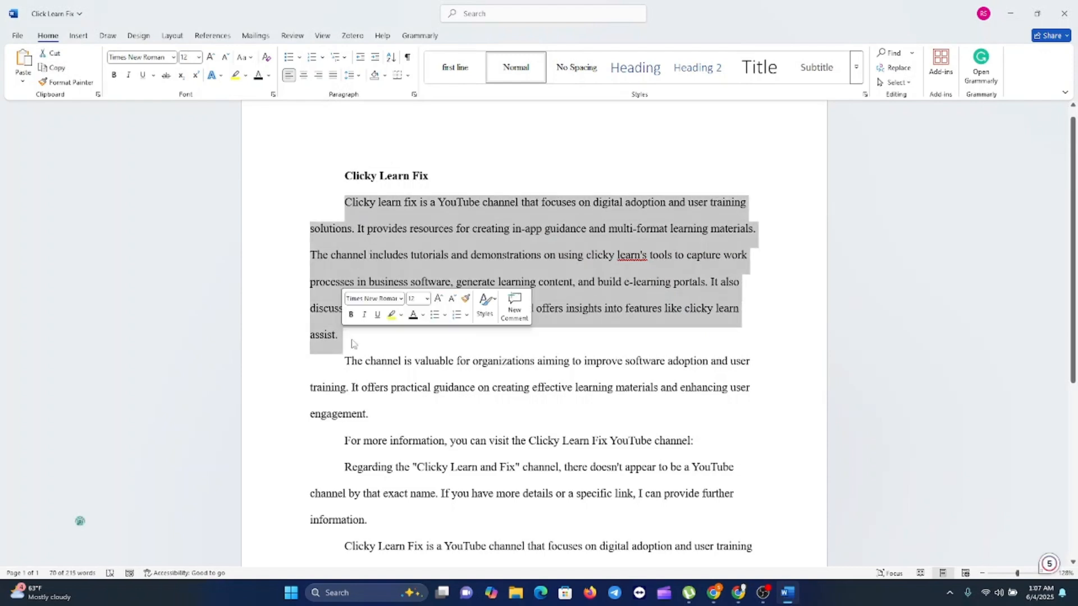
click(274, 95)
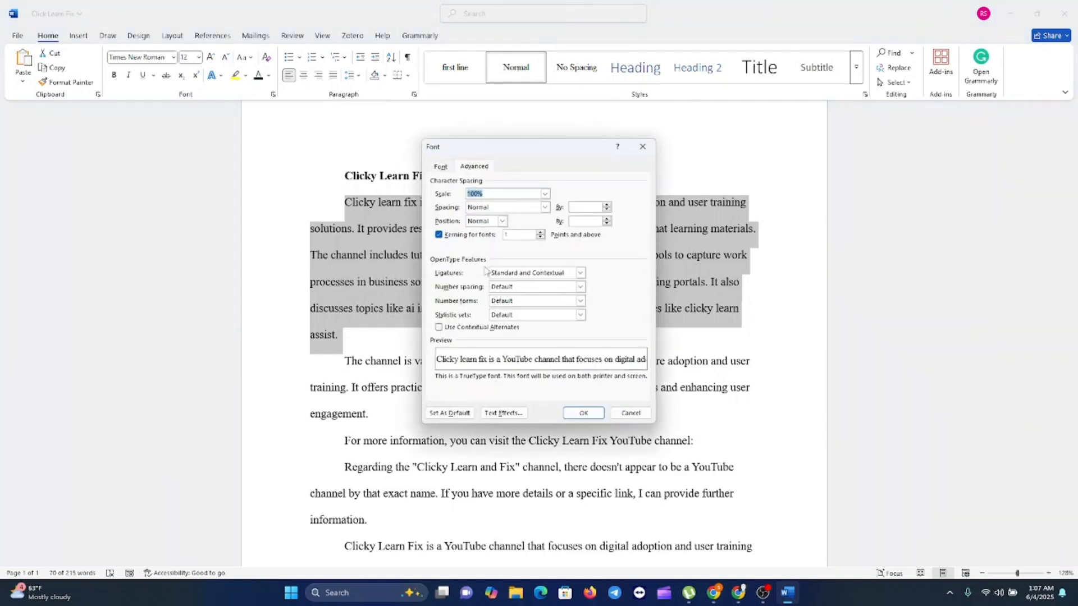
click(444, 167)
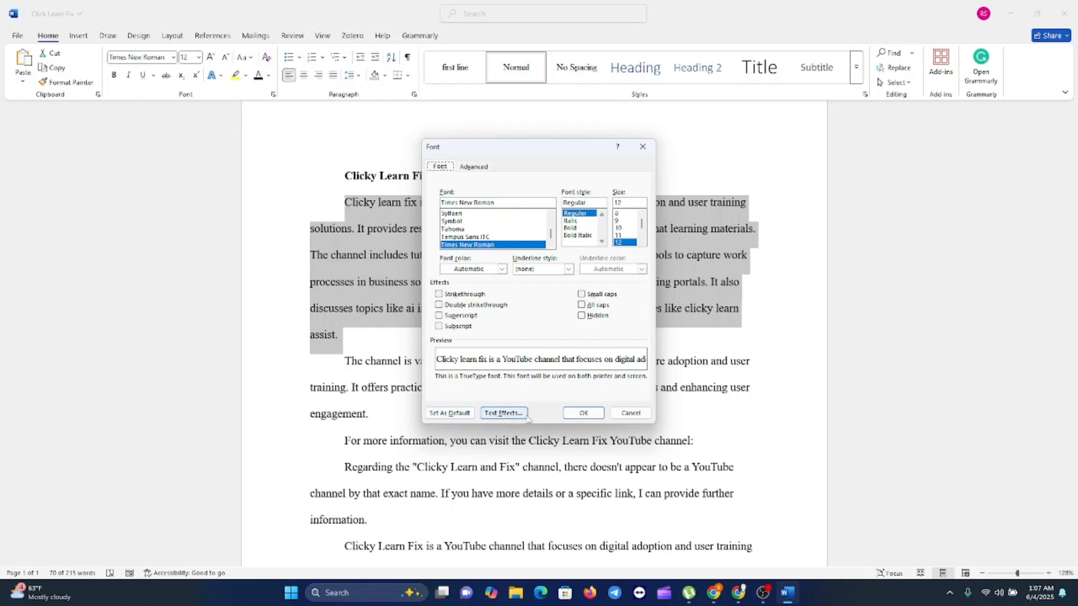
click(473, 167)
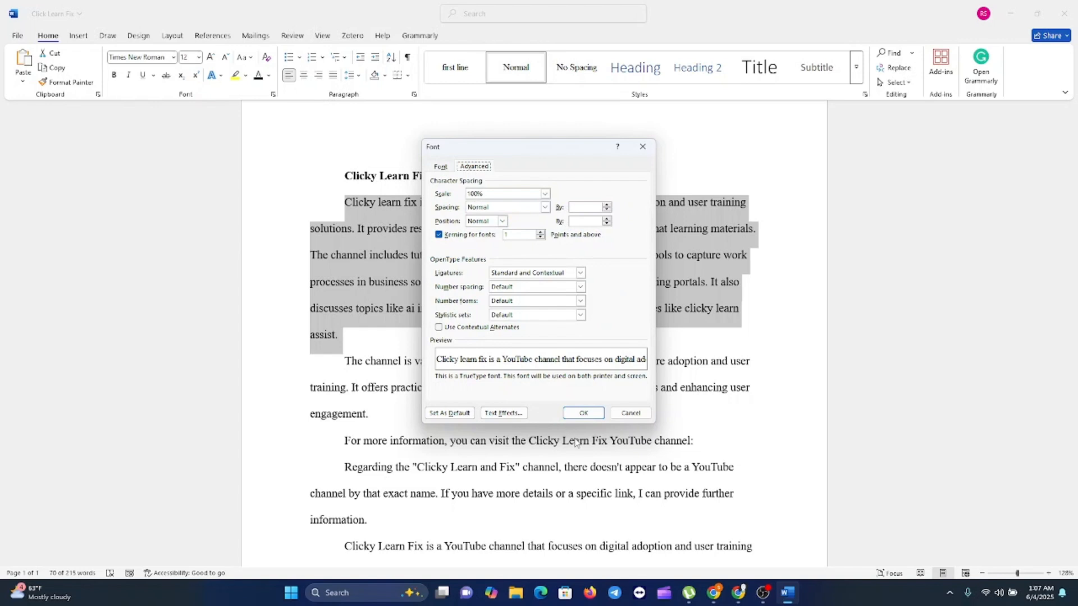
click(583, 413)
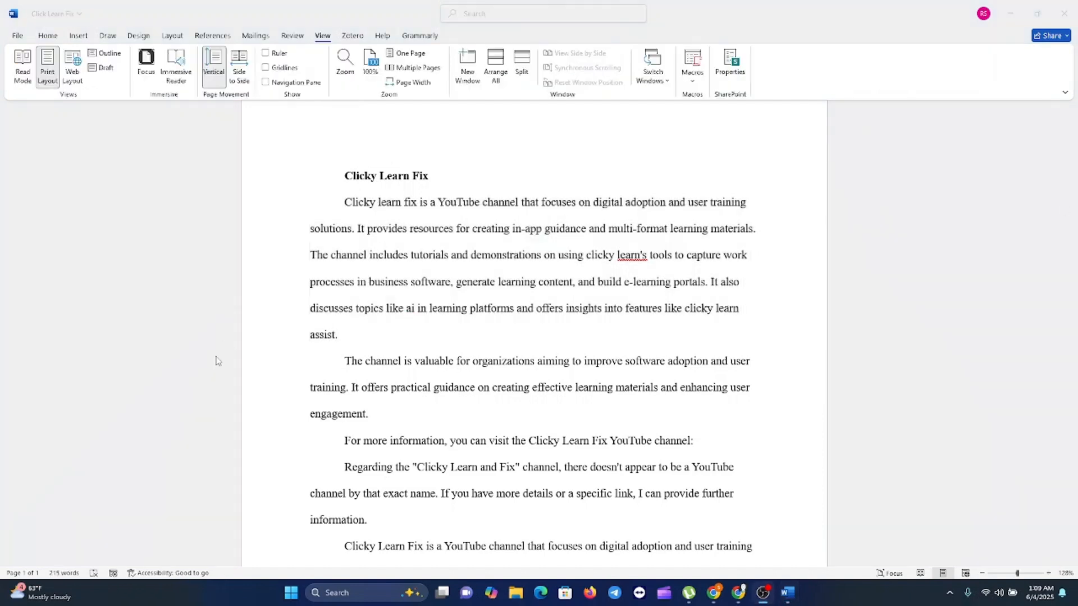
Step: Show the ruler around the document page
click(453, 371)
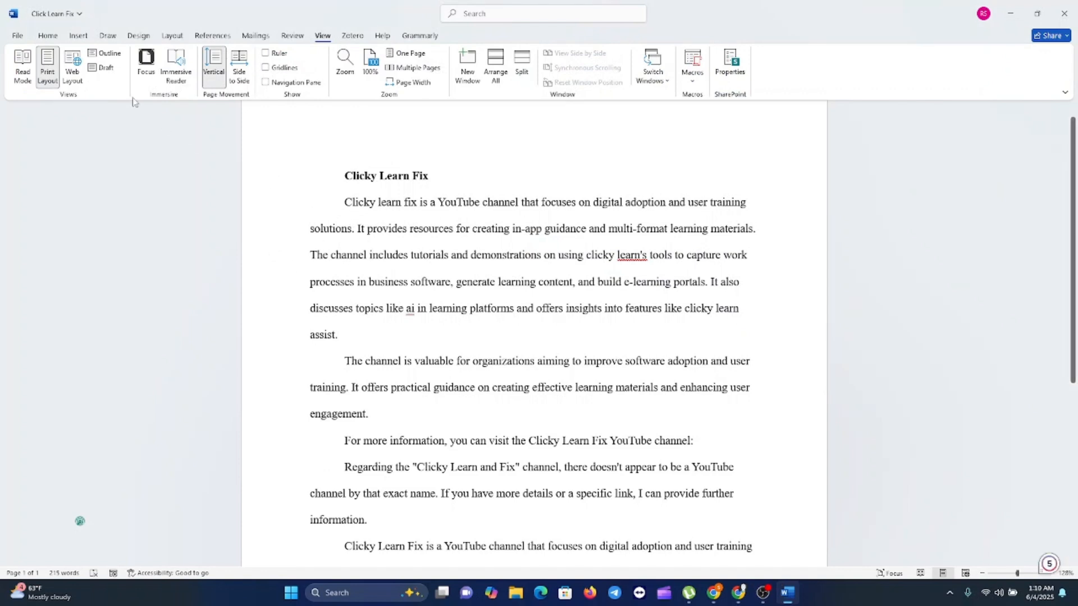
click(47, 35)
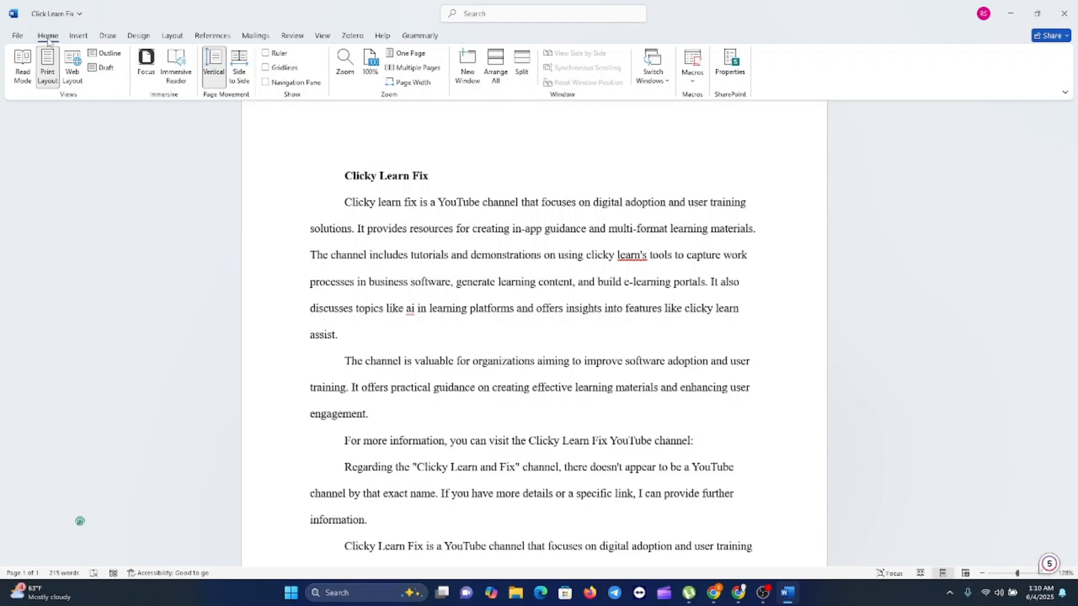
click(324, 37)
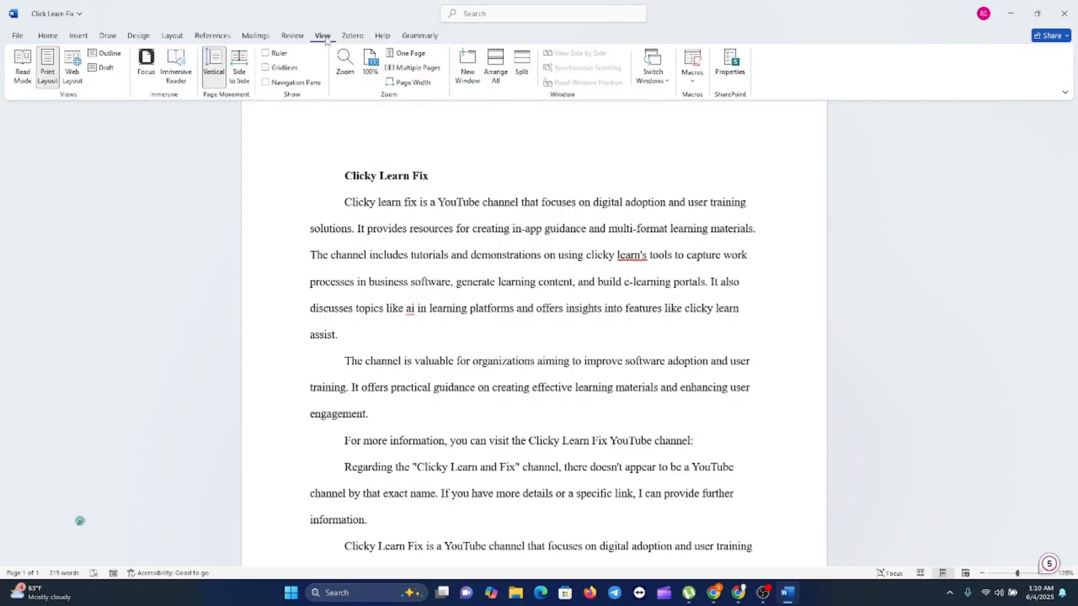
click(266, 53)
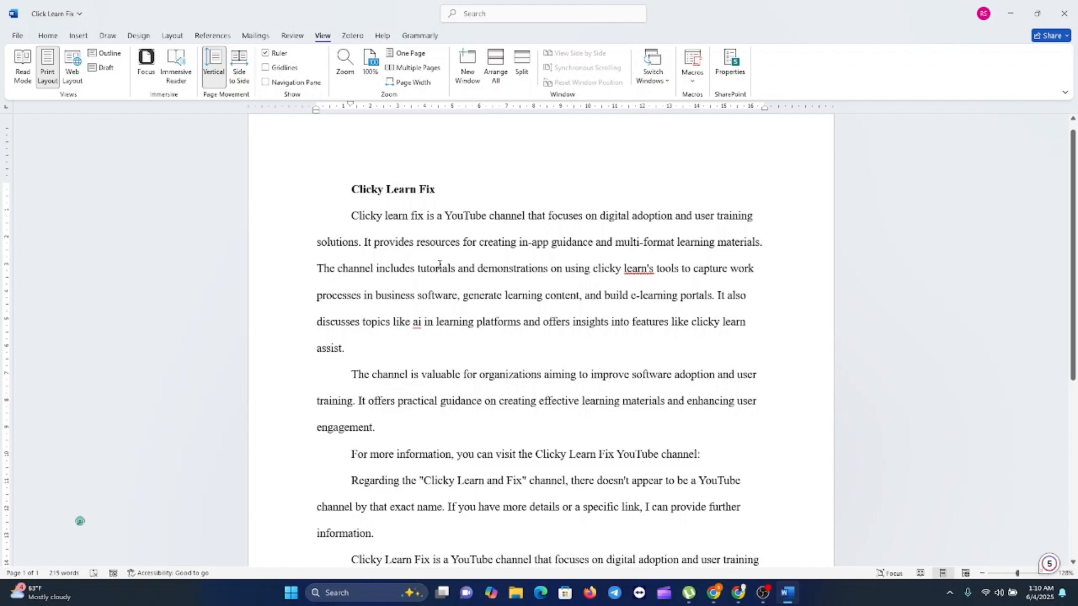
Step: Select the whole document and place tab stops on the horizontal ruler at about the 4.5, 5.5 and 7.5 marks
key(ctrl+a)
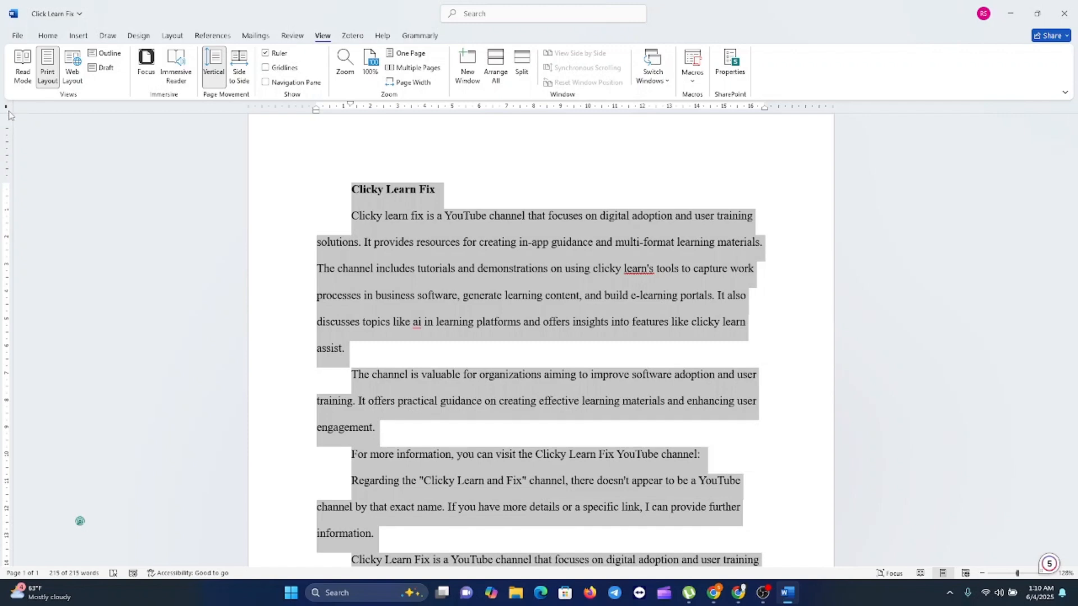
click(5, 108)
click(6, 108)
click(438, 109)
click(518, 109)
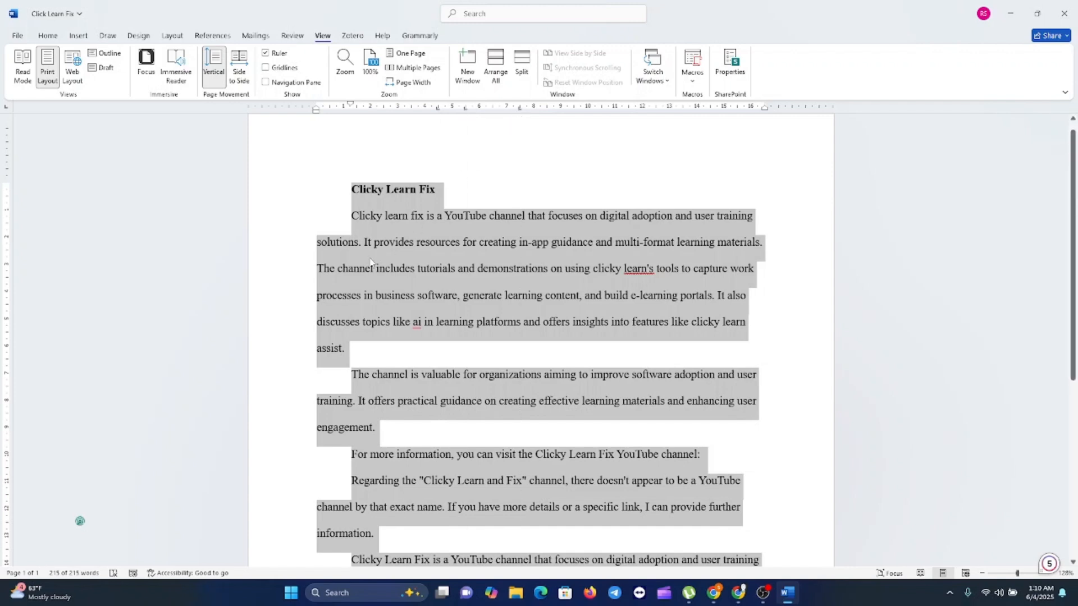
Step: Try three tabs before the second paragraph to push its first line to the last tab stop, and remove them again
click(365, 279)
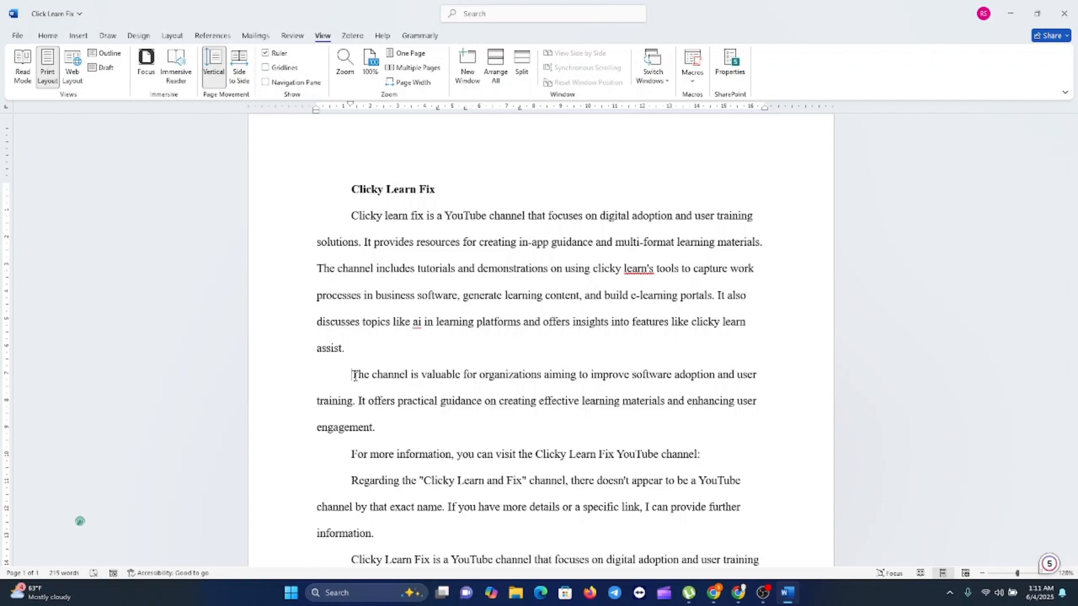
key(Tab)
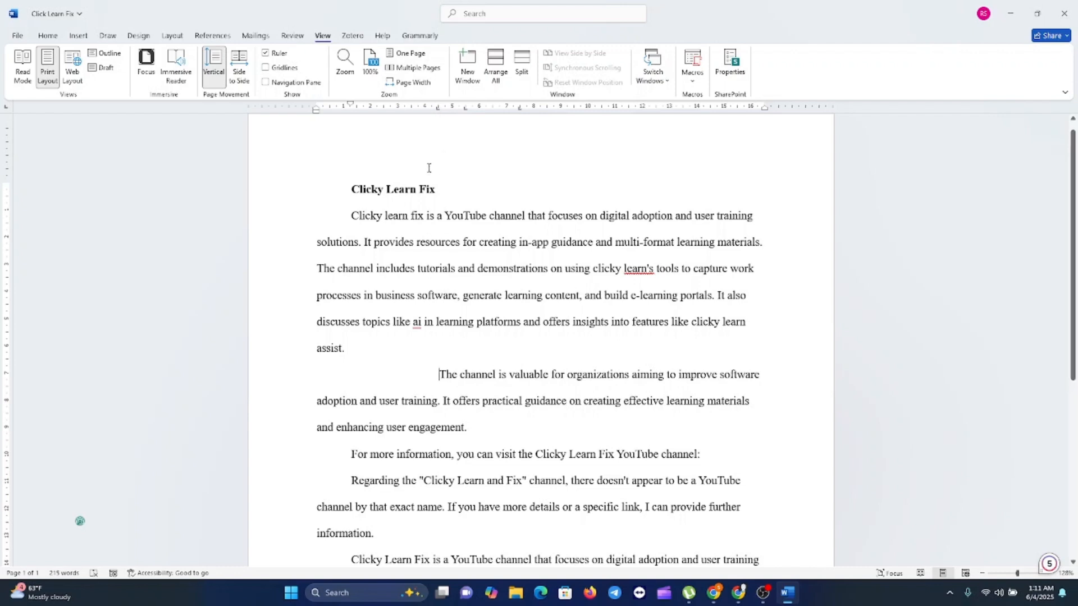
key(Tab)
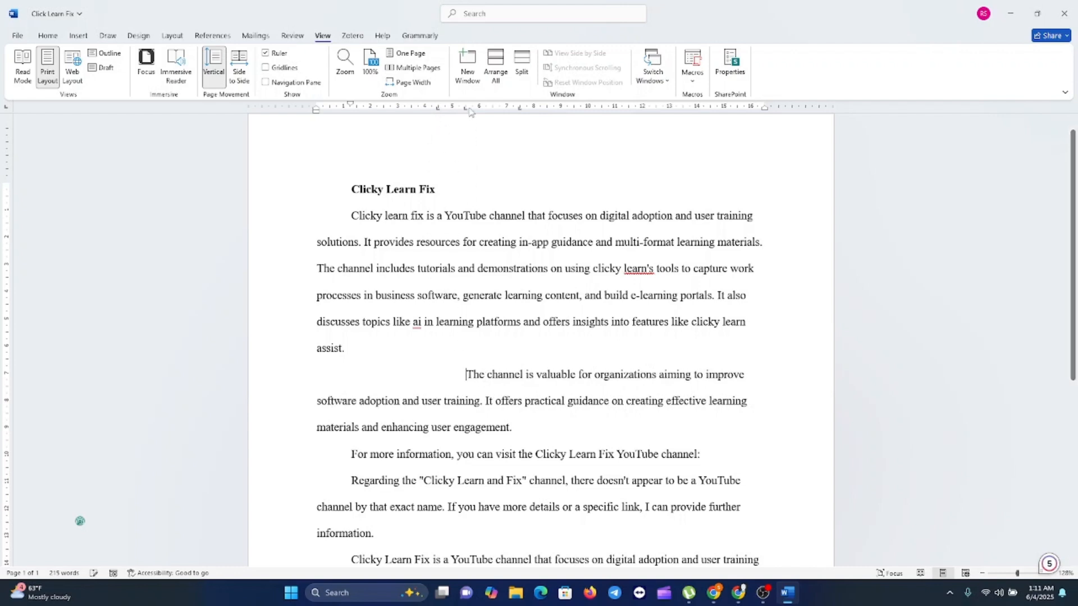
key(Tab)
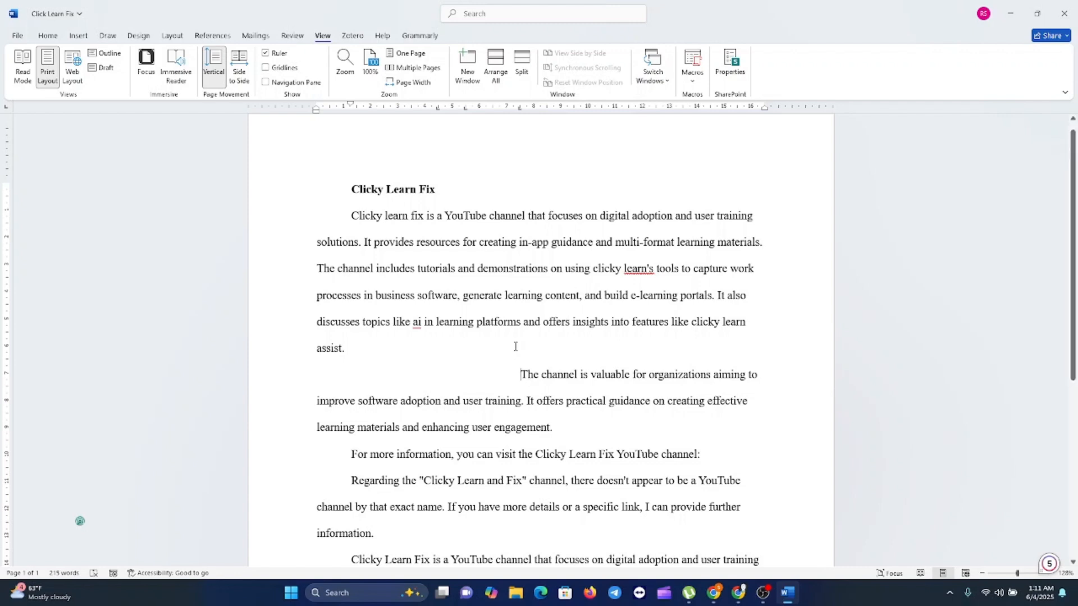
click(520, 109)
click(520, 109)
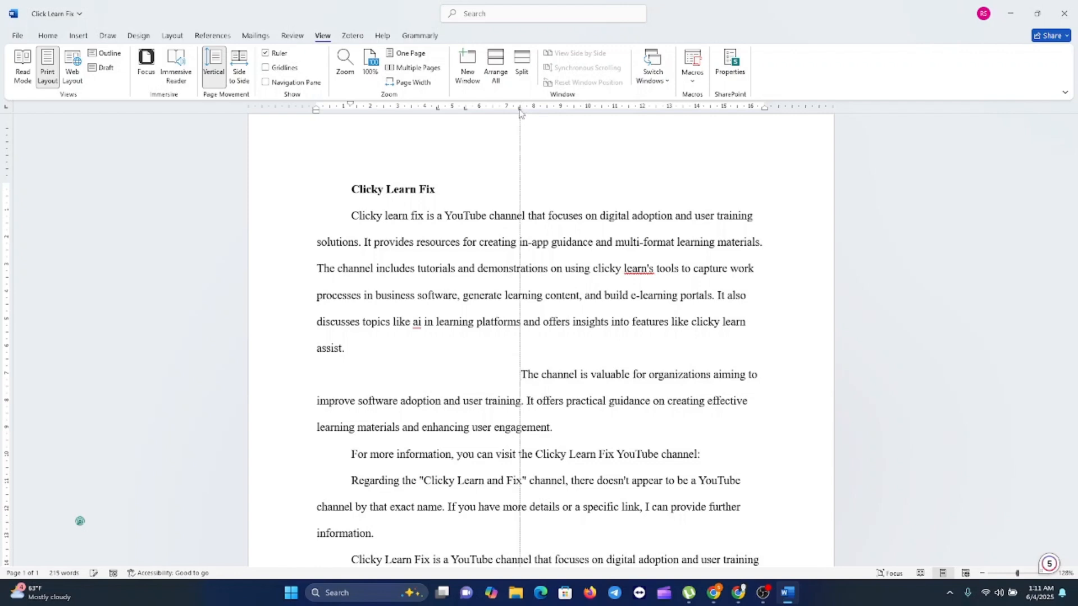
click(519, 108)
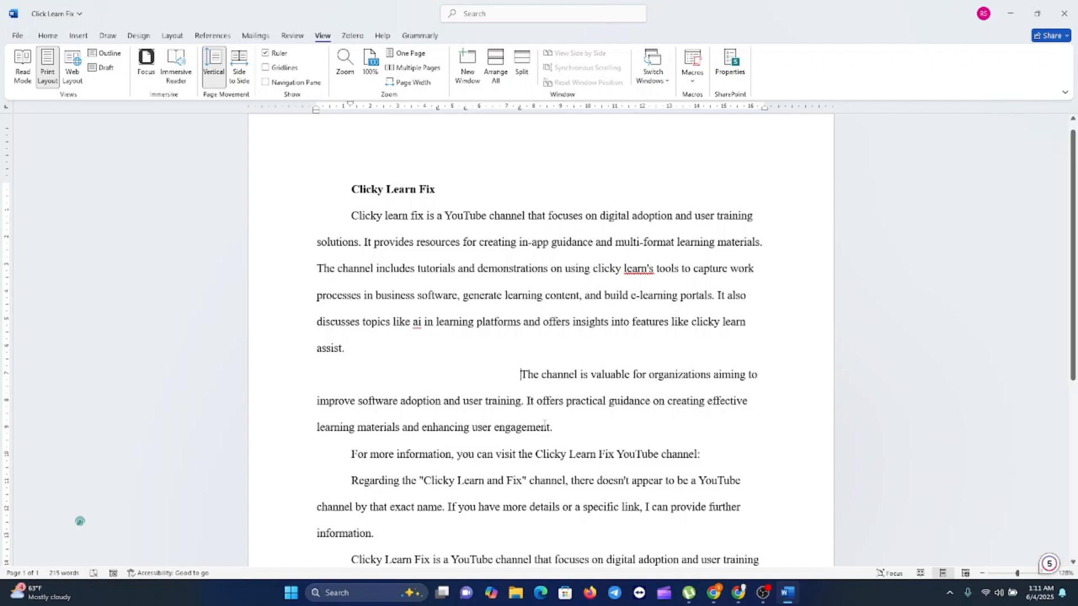
key(BackSpace)
key(BackSpace)
key(BackSpace)
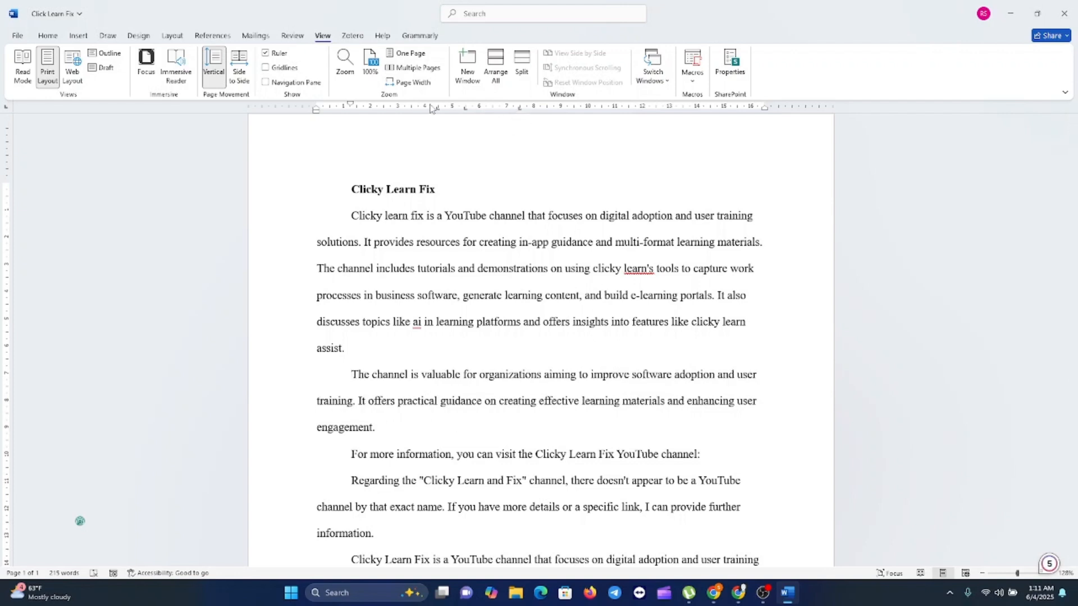
Step: Hide the ruler and justify the first paragraph below the title
click(266, 53)
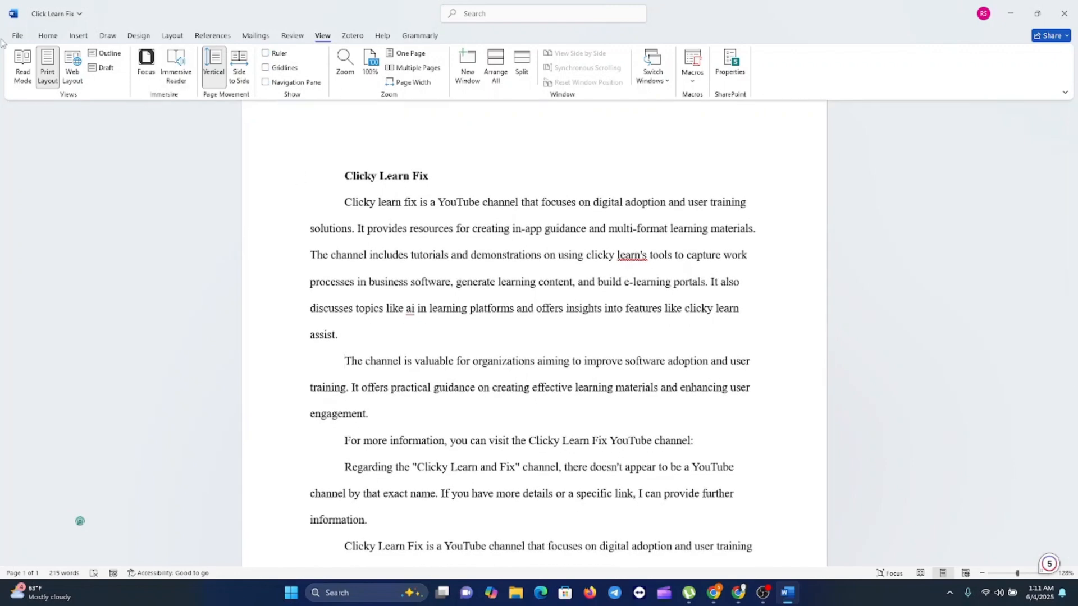
click(46, 36)
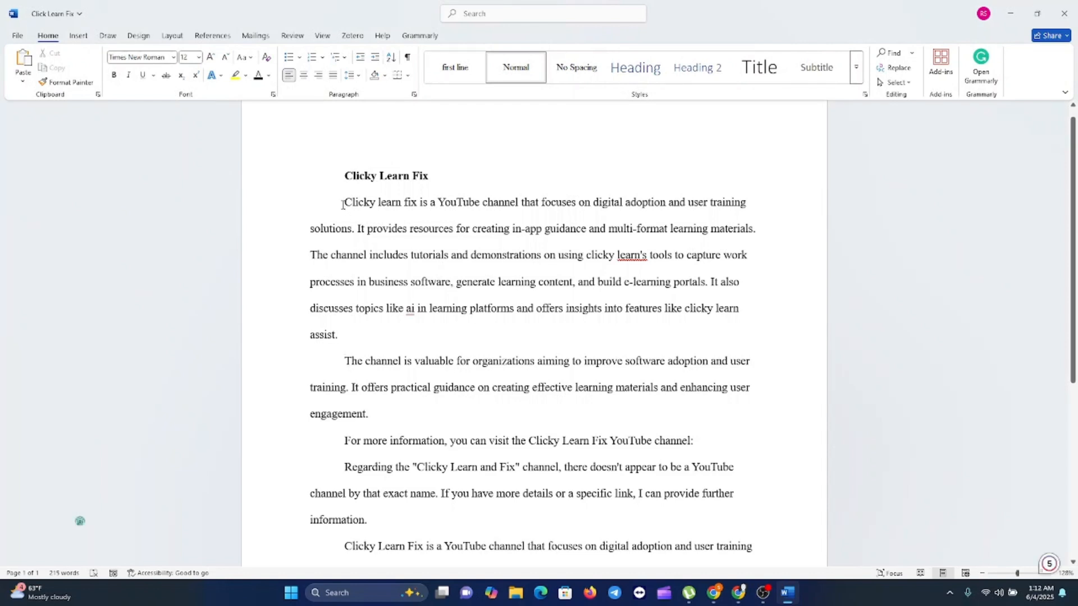
drag(345, 203, 339, 340)
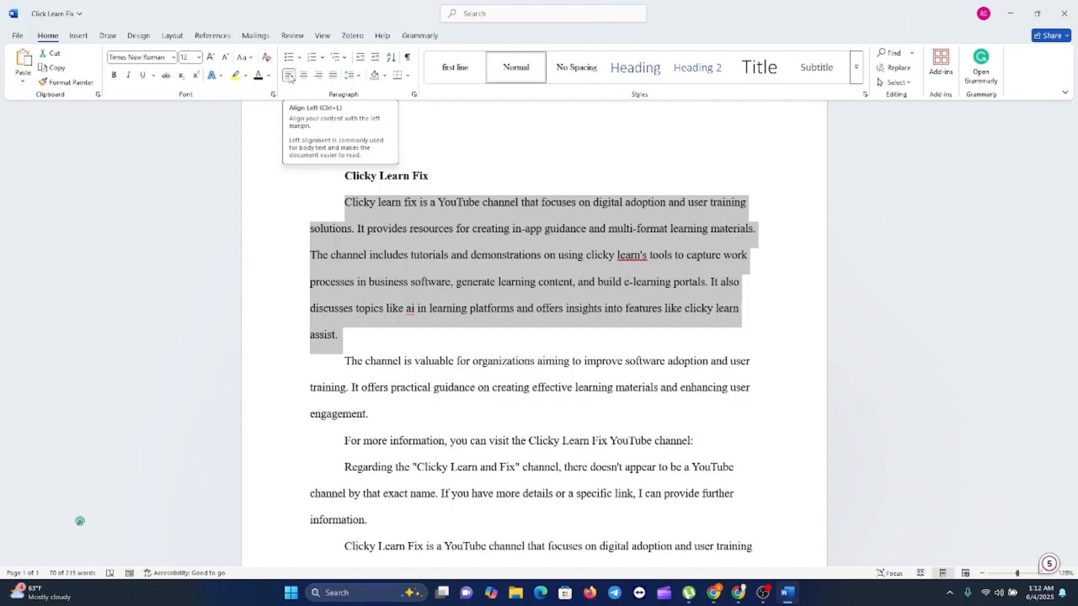
key(ctrl+j)
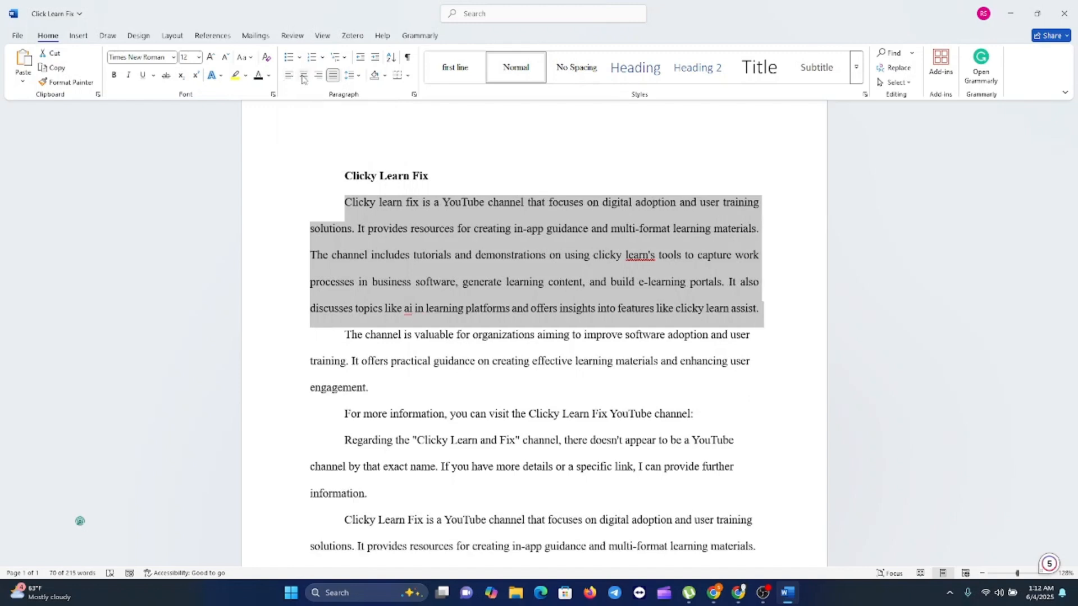
Step: Try centre and right alignment on the selected first paragraph, and return it to justified
click(303, 76)
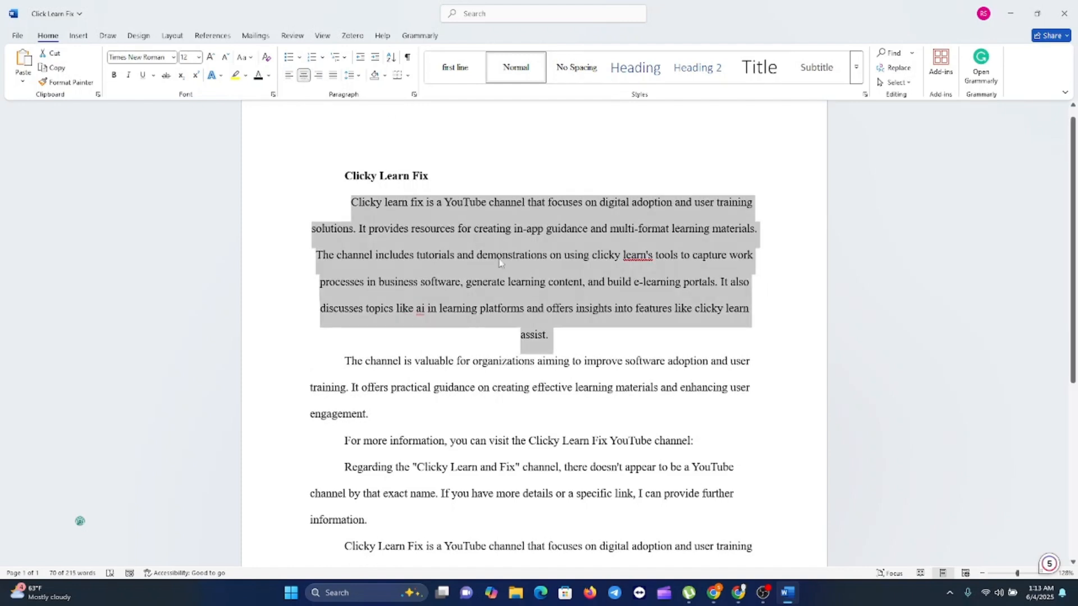
click(318, 76)
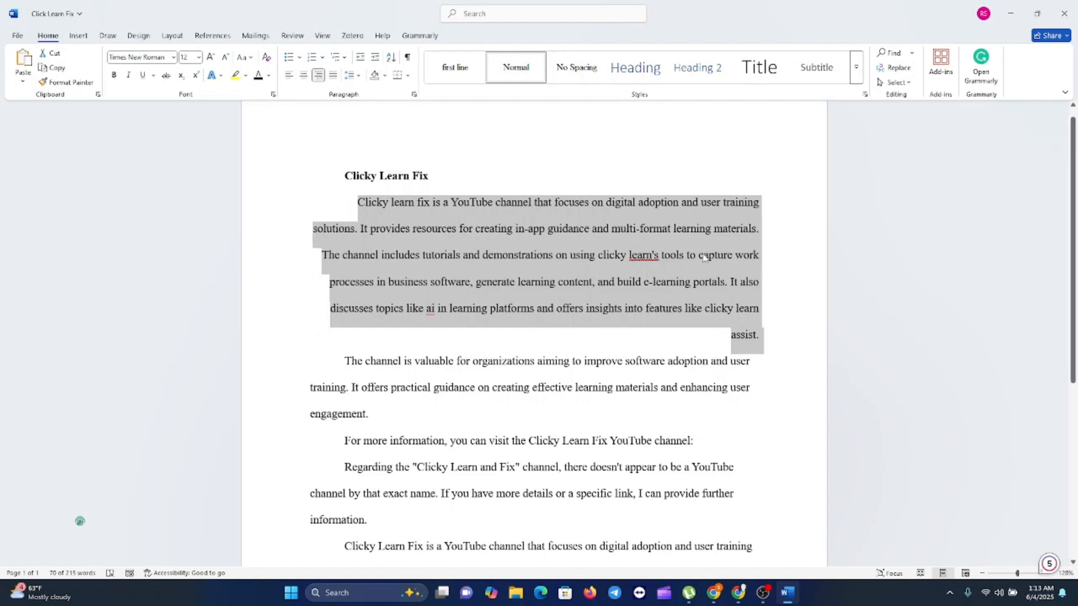
click(332, 76)
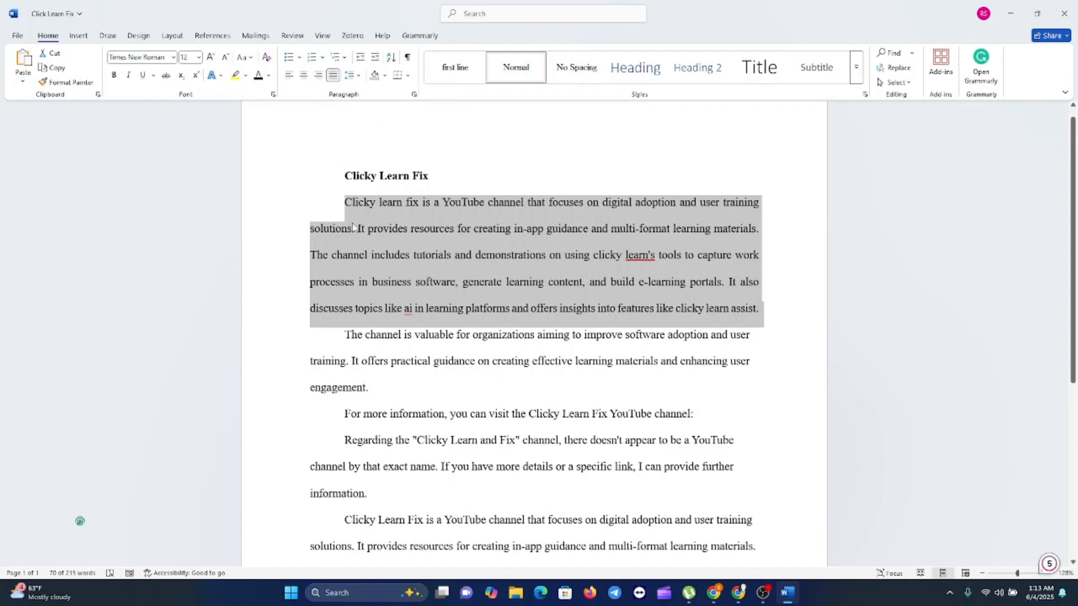
Step: Try increasing the first paragraph's indent by one level and decreasing it back, twice
click(375, 59)
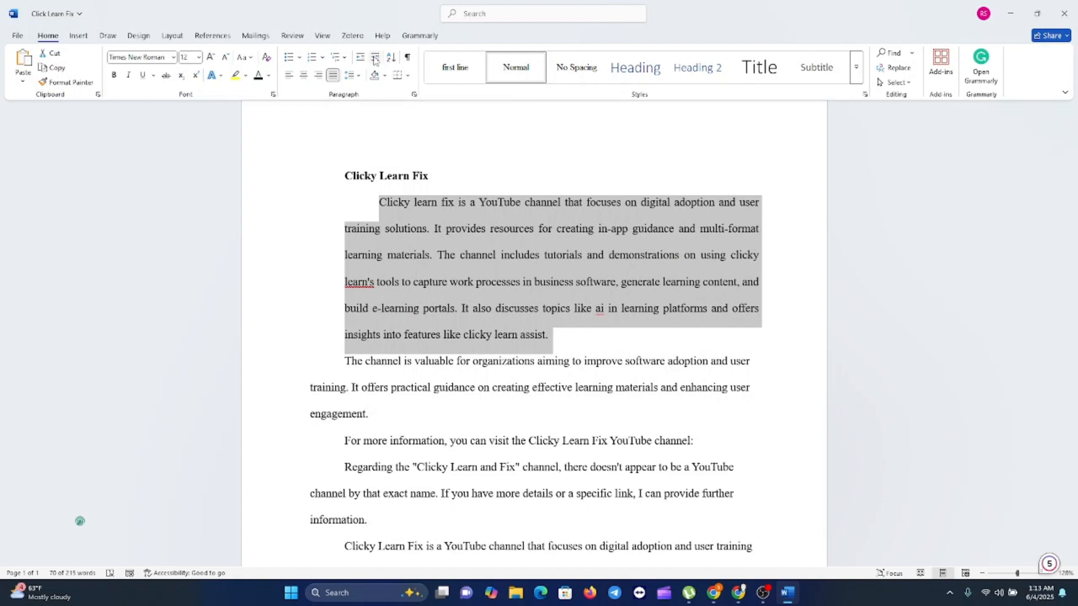
click(359, 60)
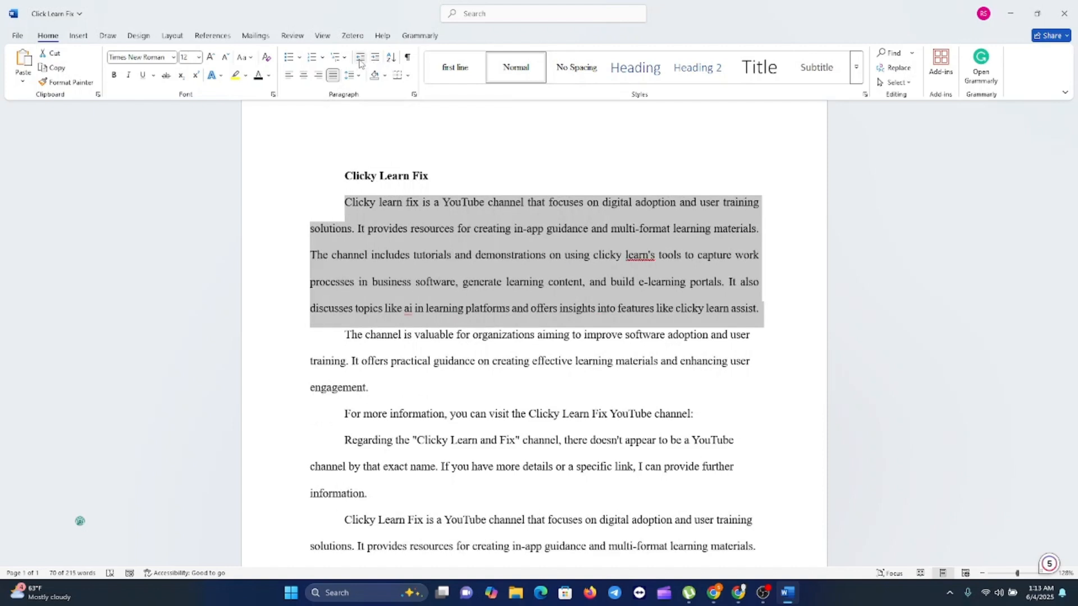
click(376, 59)
click(361, 58)
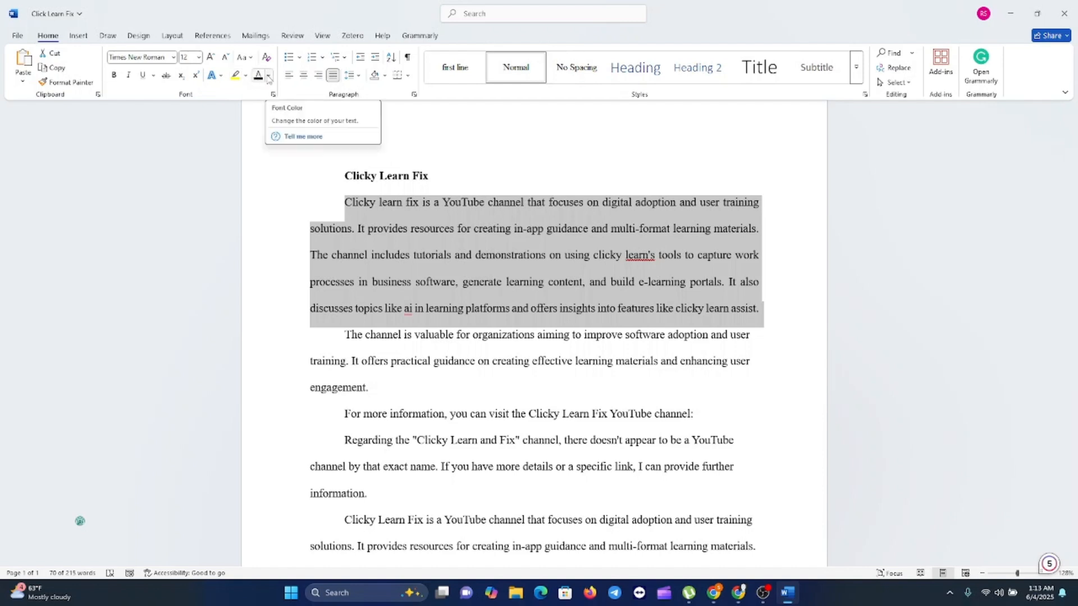
Step: Try black shading behind the first paragraph, and undo it
click(385, 75)
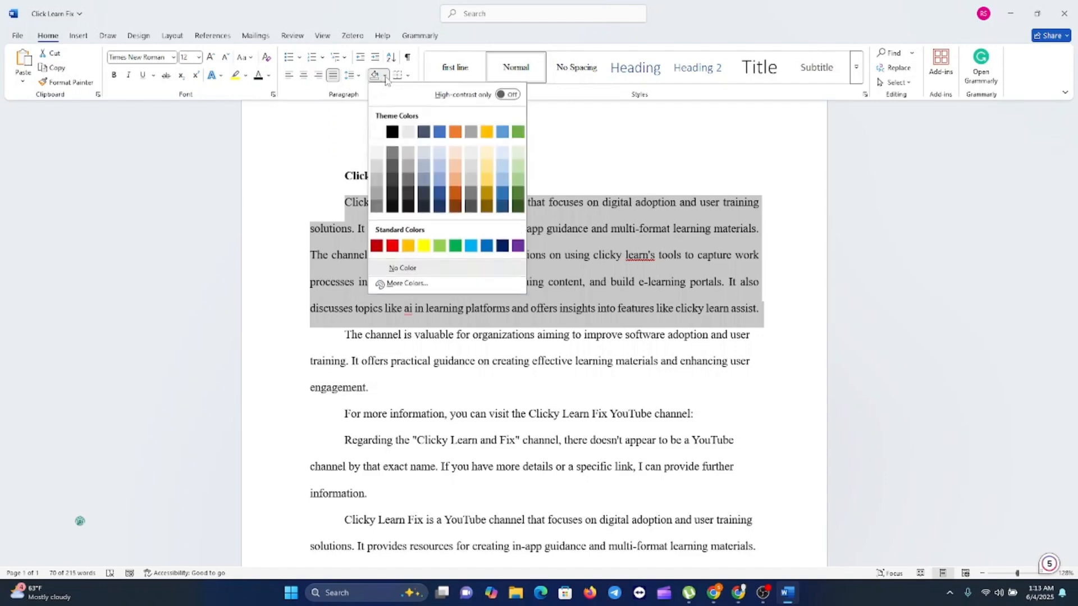
click(392, 133)
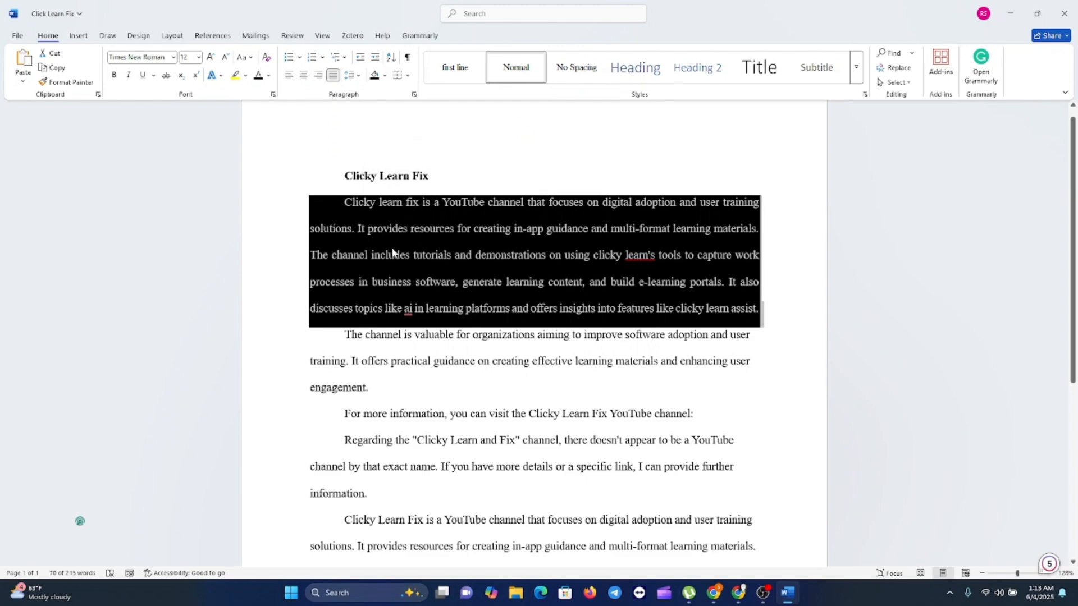
key(ctrl+z)
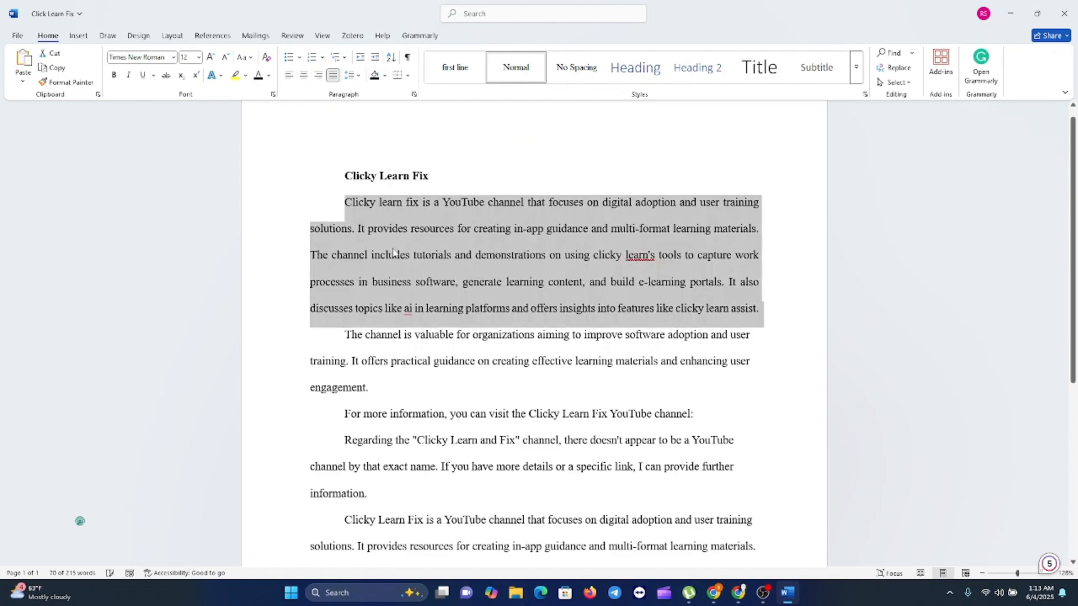
Step: Try outside borders around the first paragraph, and undo them
click(408, 76)
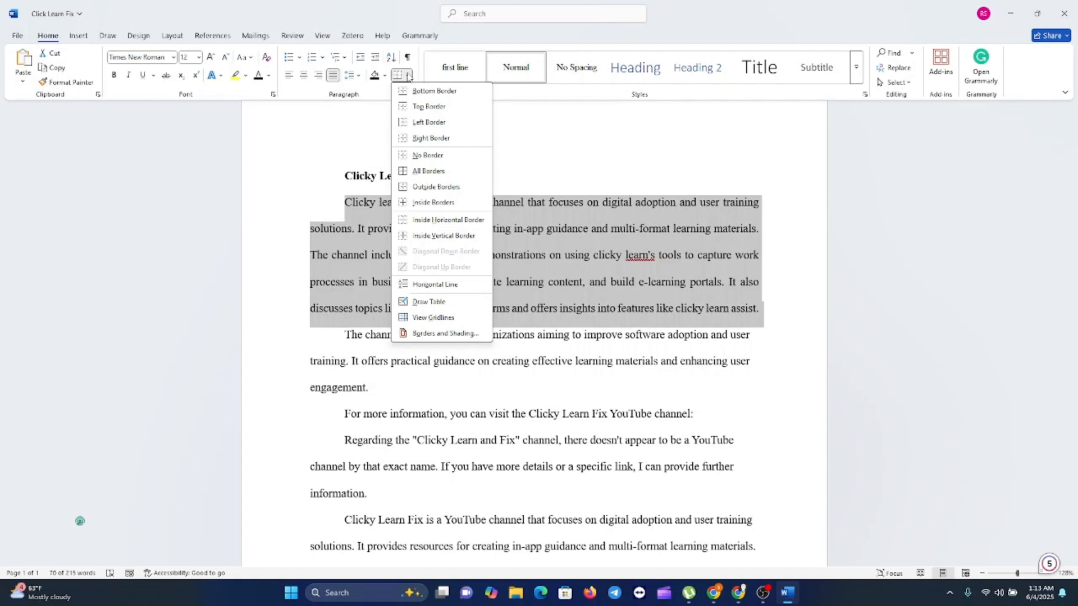
click(420, 187)
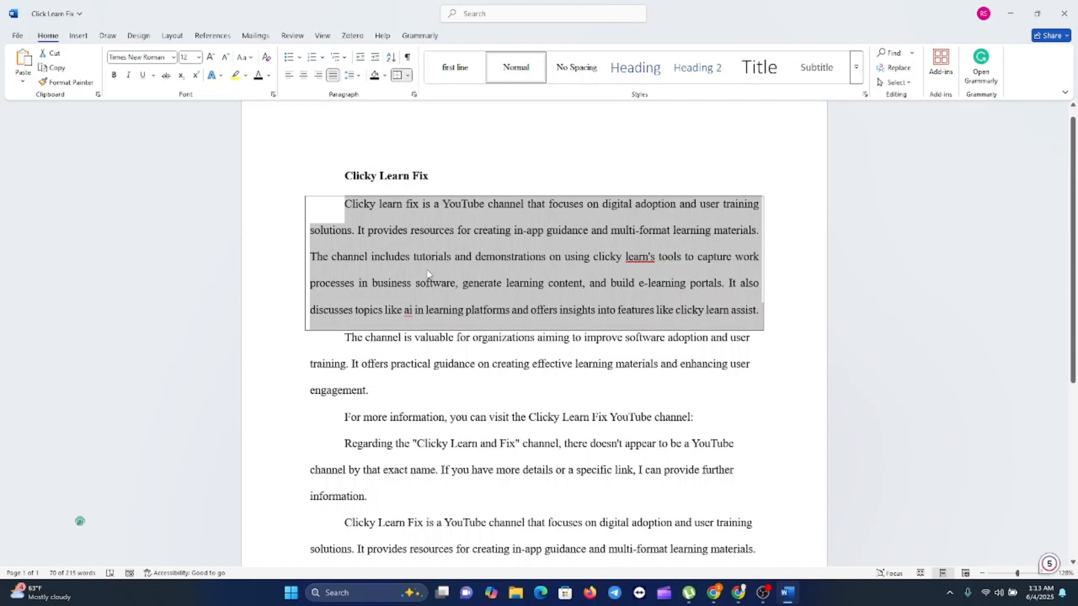
key(ctrl+z)
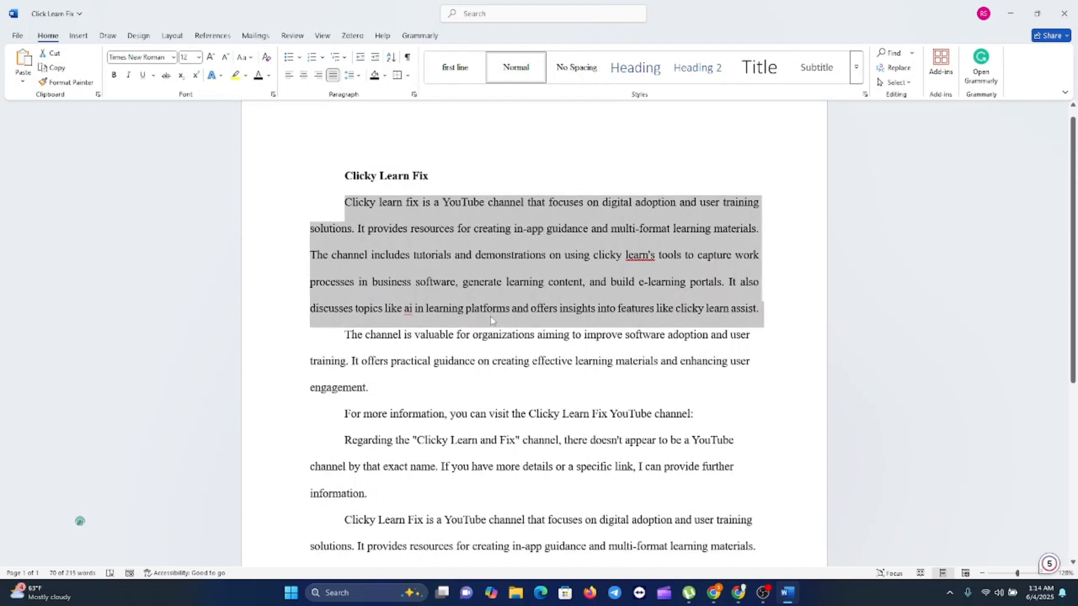
Step: Try Justified alignment and the Body Text outline level in the second paragraph's paragraph settings
click(512, 336)
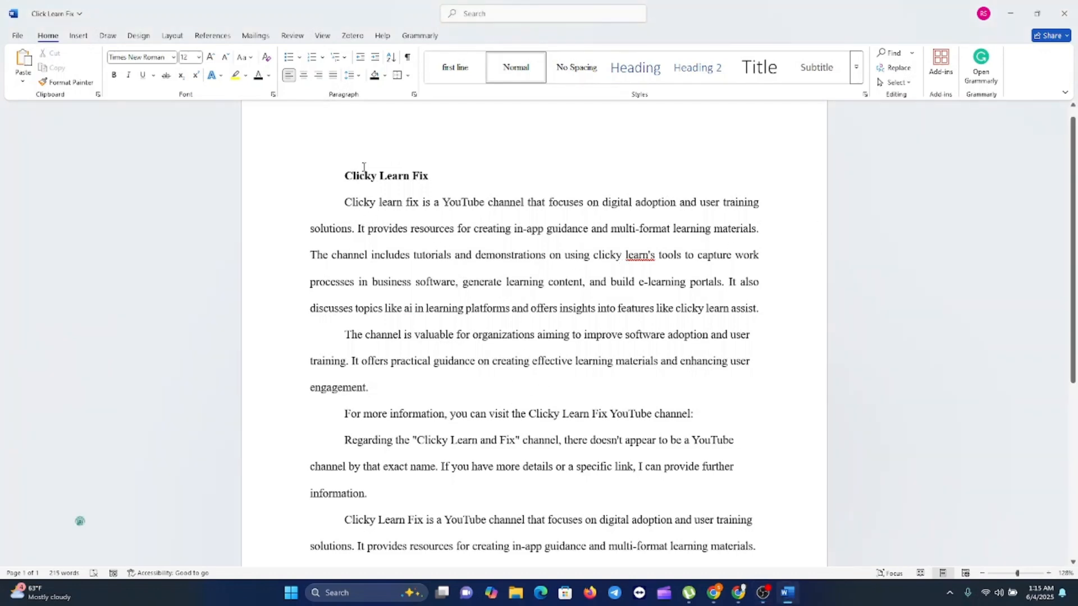
click(415, 96)
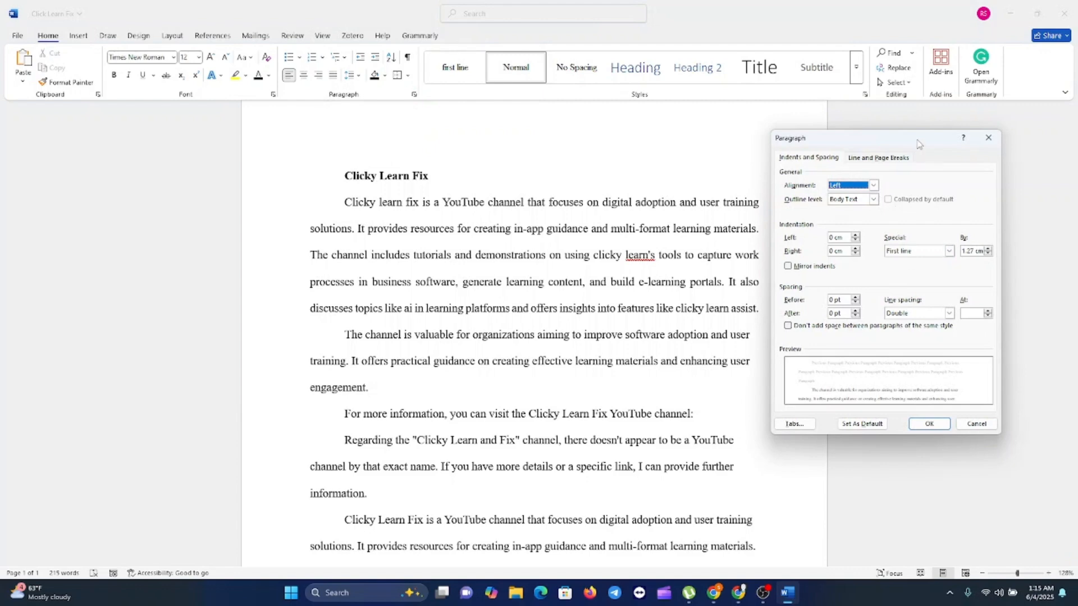
drag(912, 141, 159, 147)
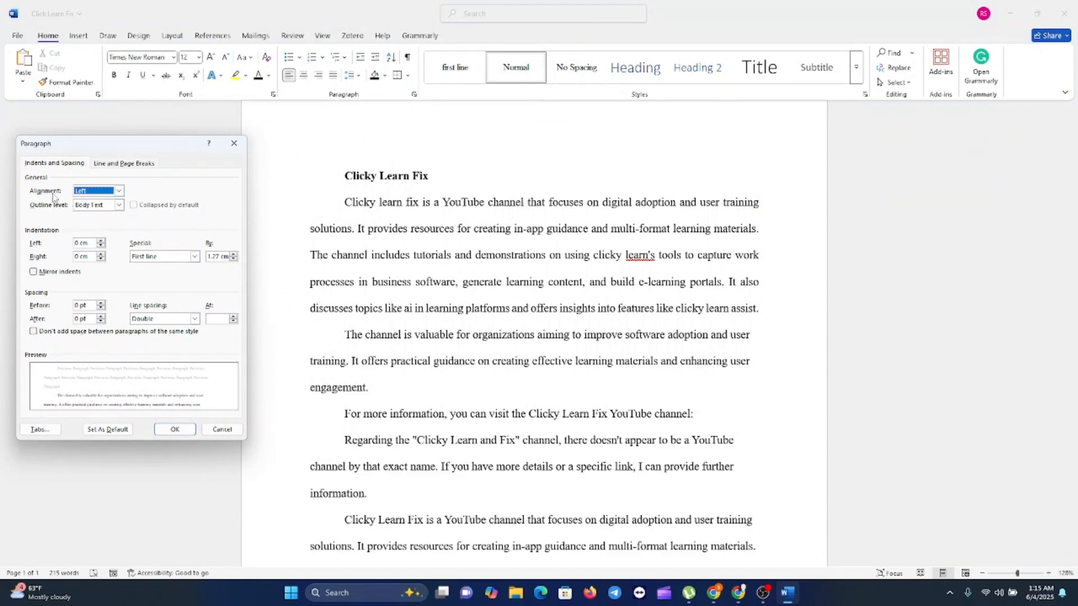
click(118, 192)
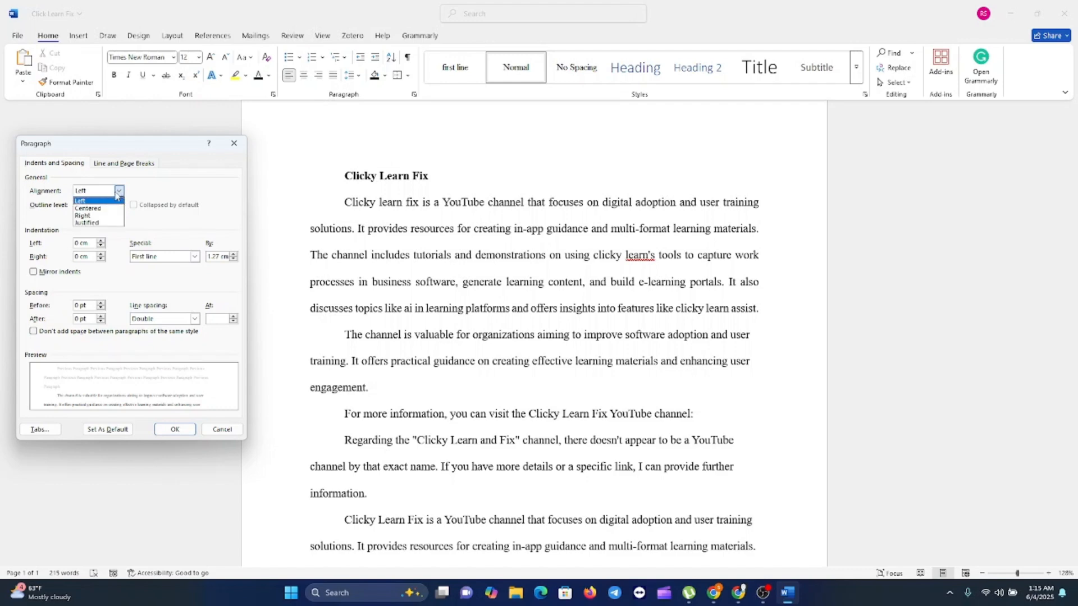
click(90, 222)
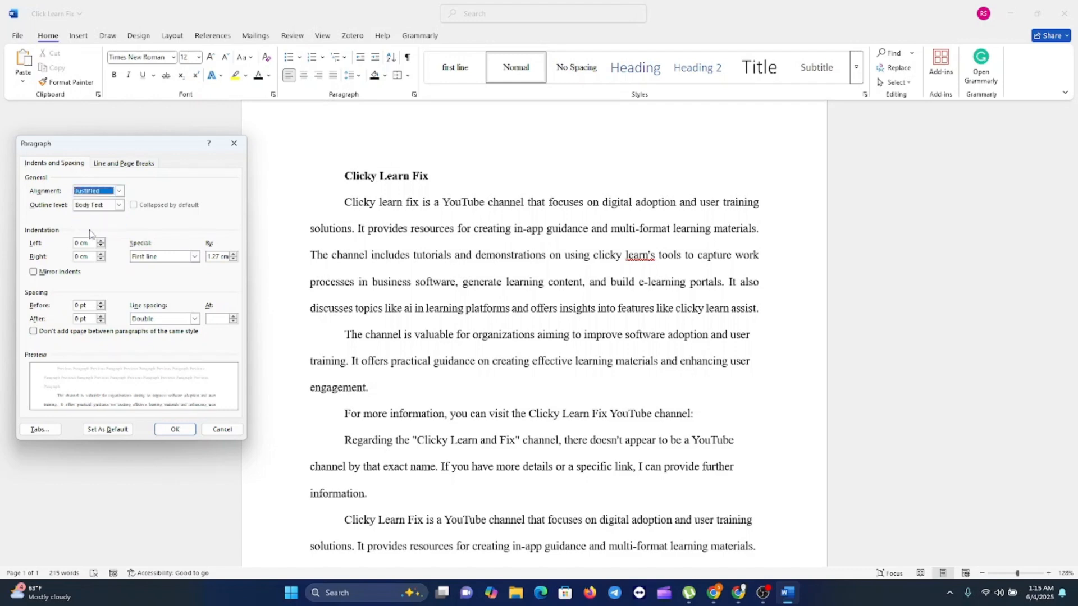
click(119, 191)
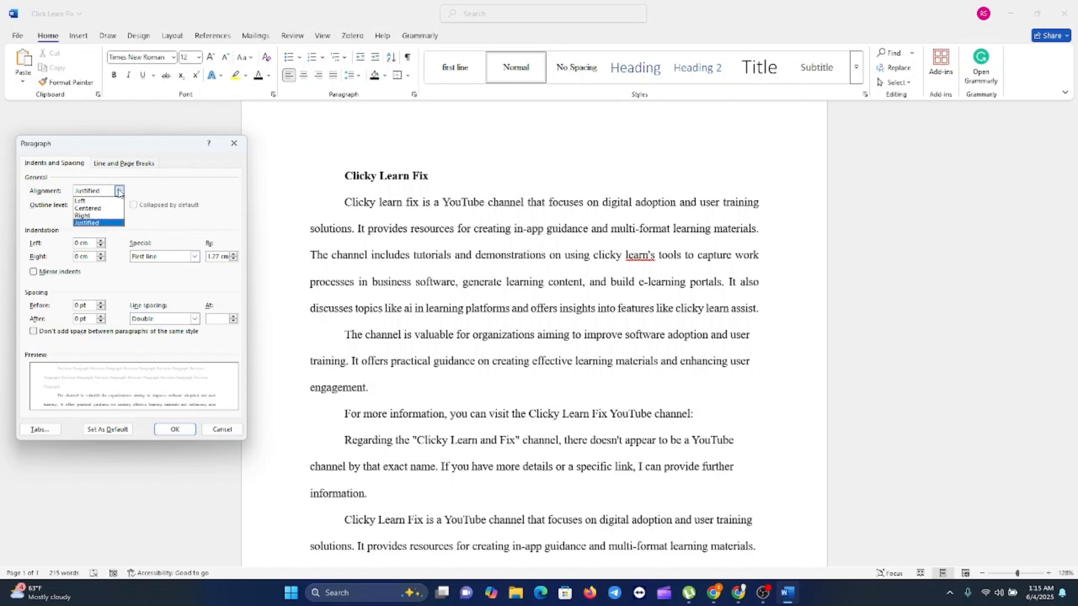
click(97, 223)
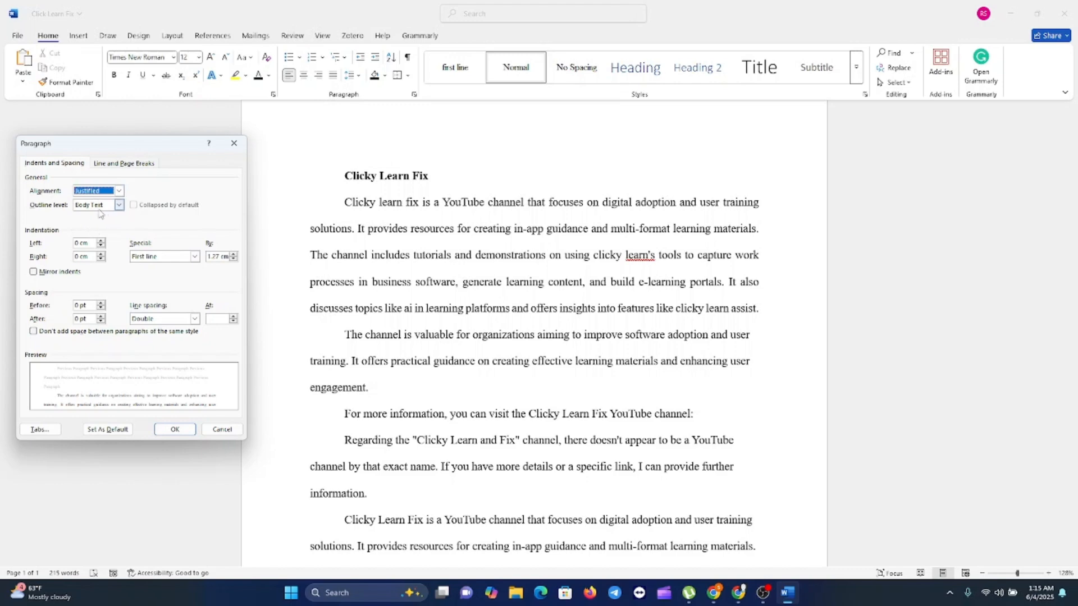
click(120, 205)
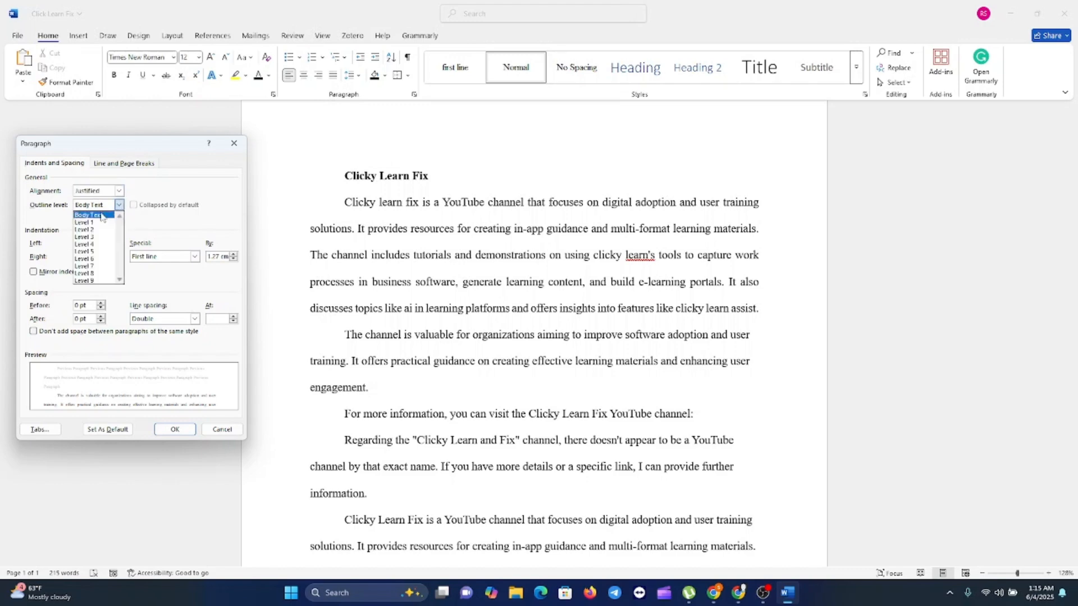
click(102, 217)
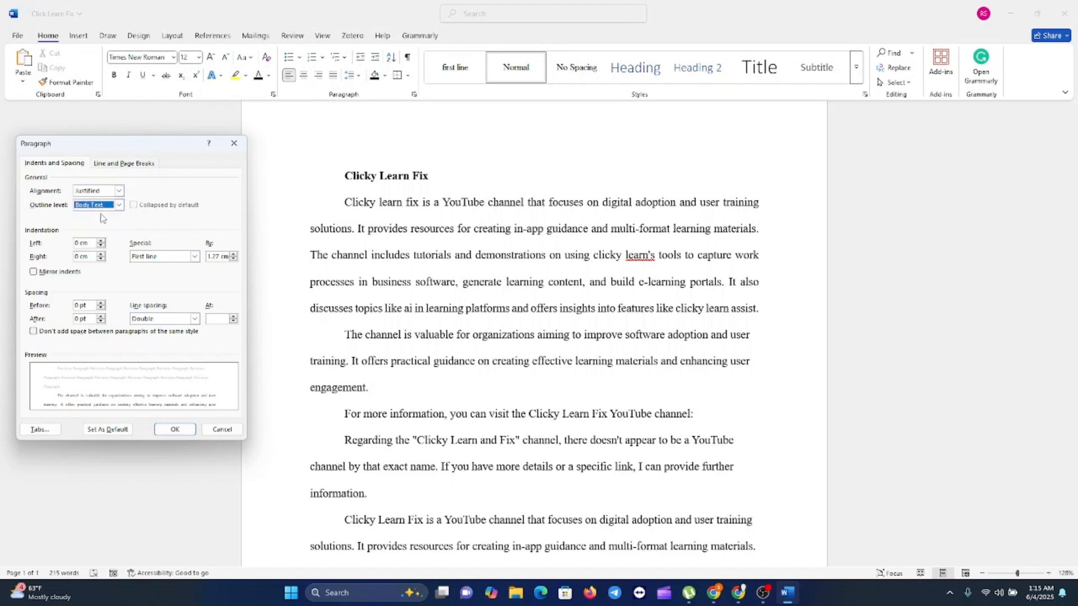
Step: Try adjusting the first-line indent up and down in the paragraph settings, ending at 1.2 cm
click(233, 254)
click(233, 259)
click(232, 260)
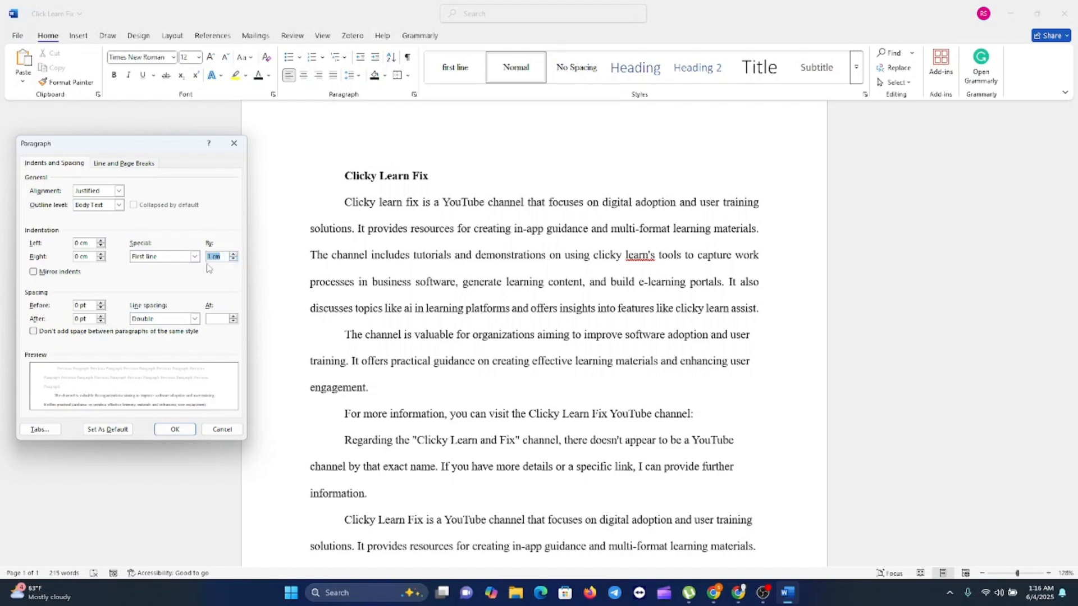
click(234, 253)
click(233, 254)
click(232, 259)
Step: List the line spacing choices, discard the paragraph settings, and briefly reopen and close them without changes
click(194, 319)
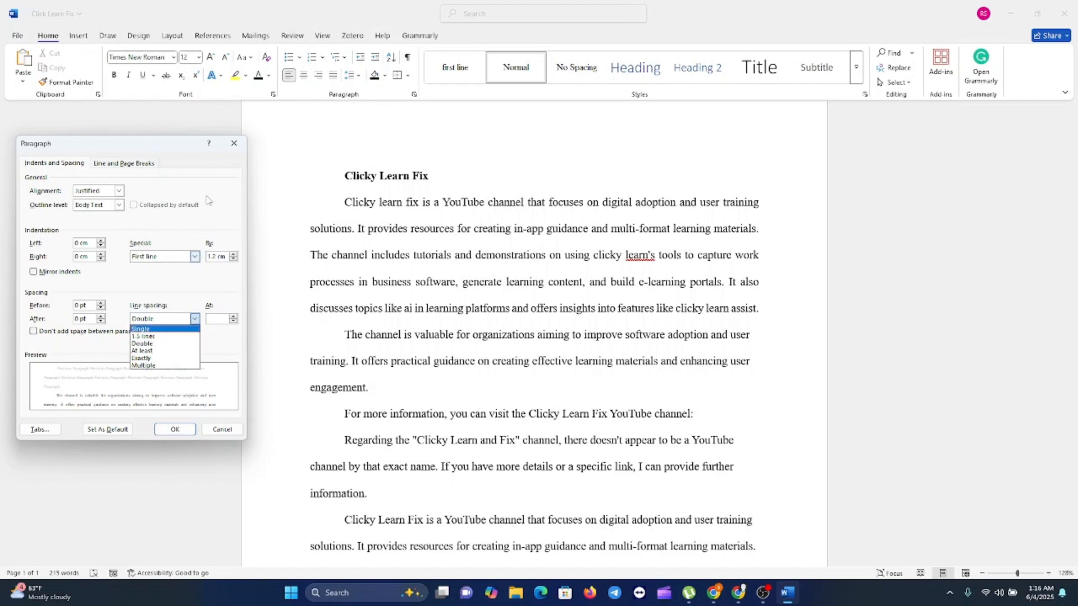
click(235, 144)
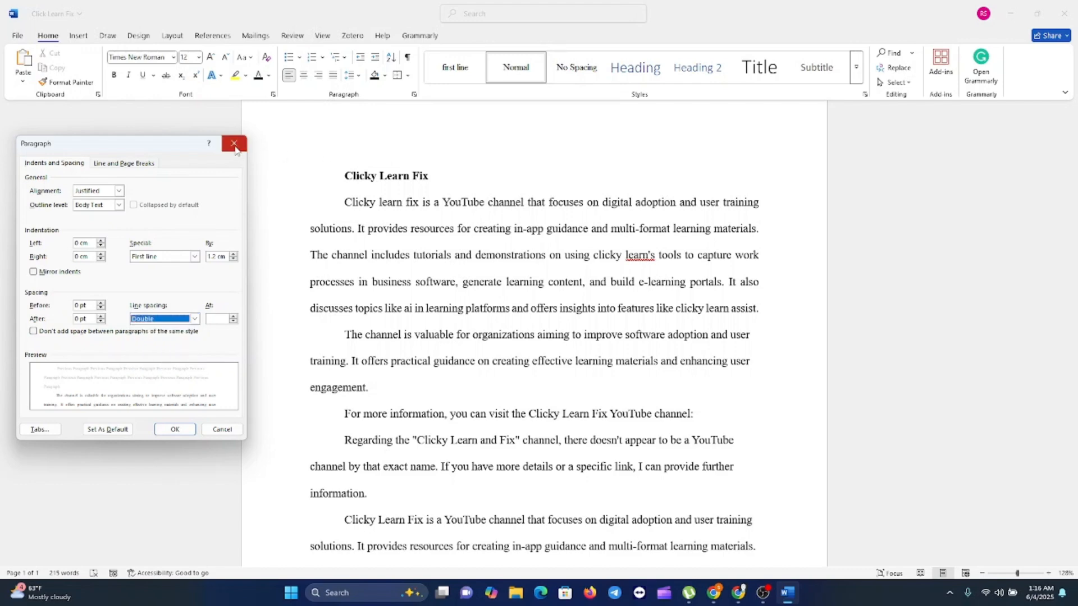
click(234, 145)
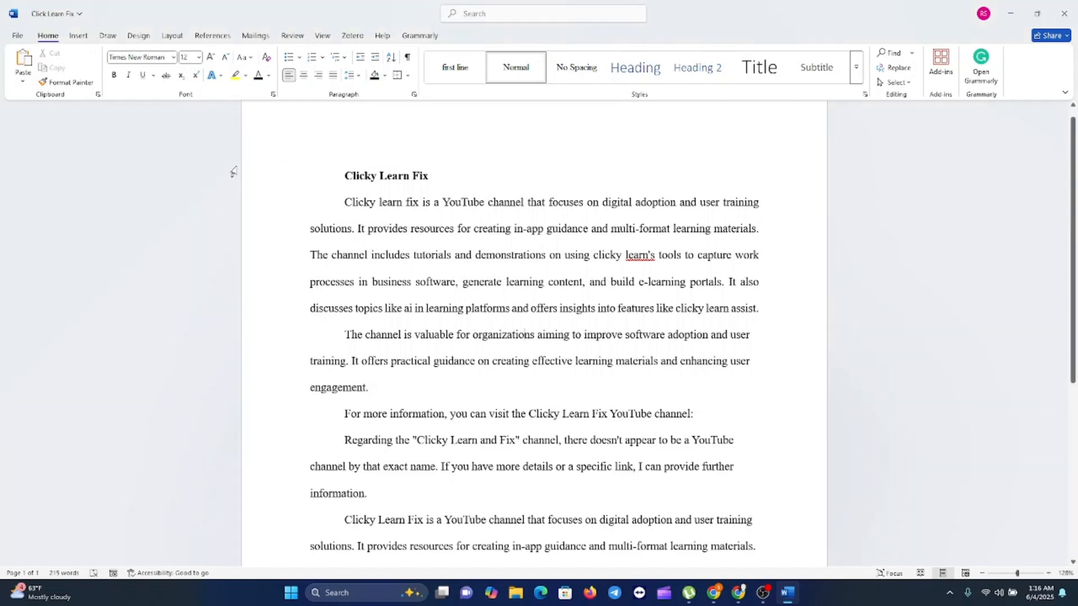
click(414, 94)
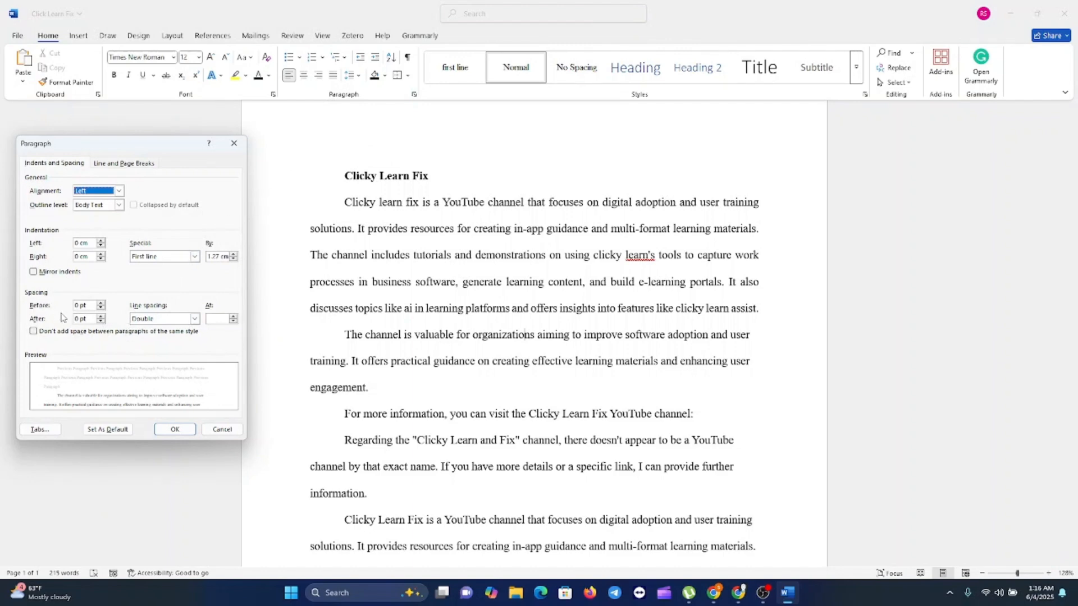
click(234, 144)
Step: Select the whole document and set its alignment to Justified in the paragraph settings
click(454, 283)
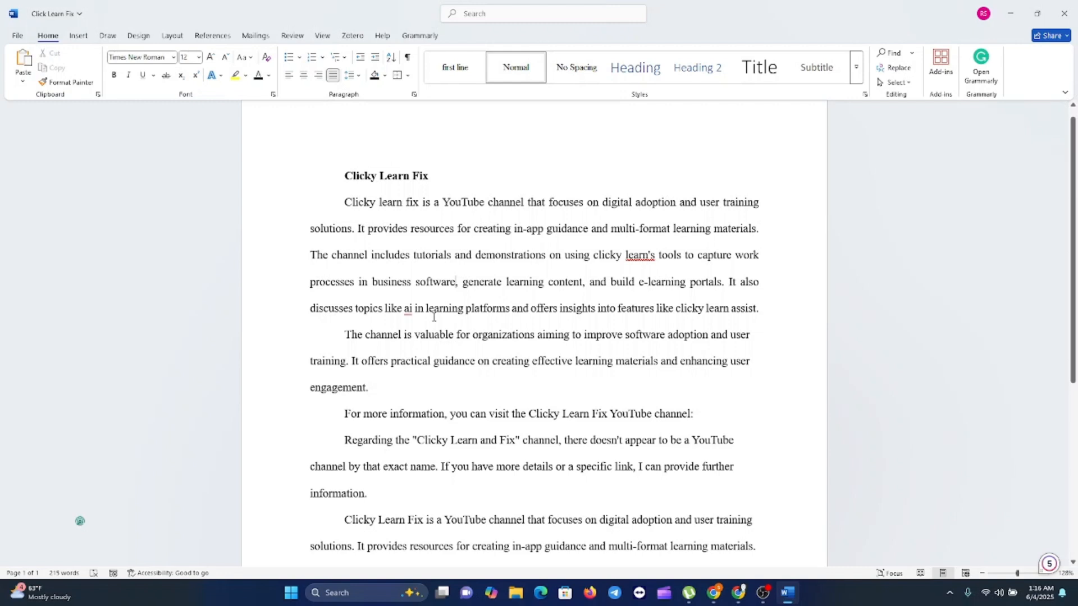
key(ctrl+a)
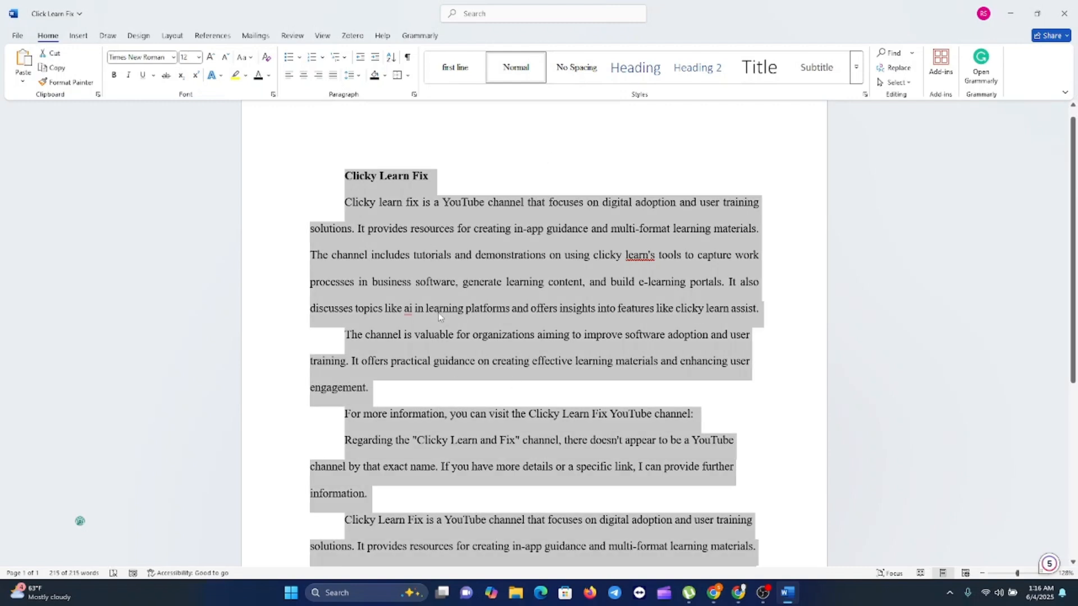
click(414, 95)
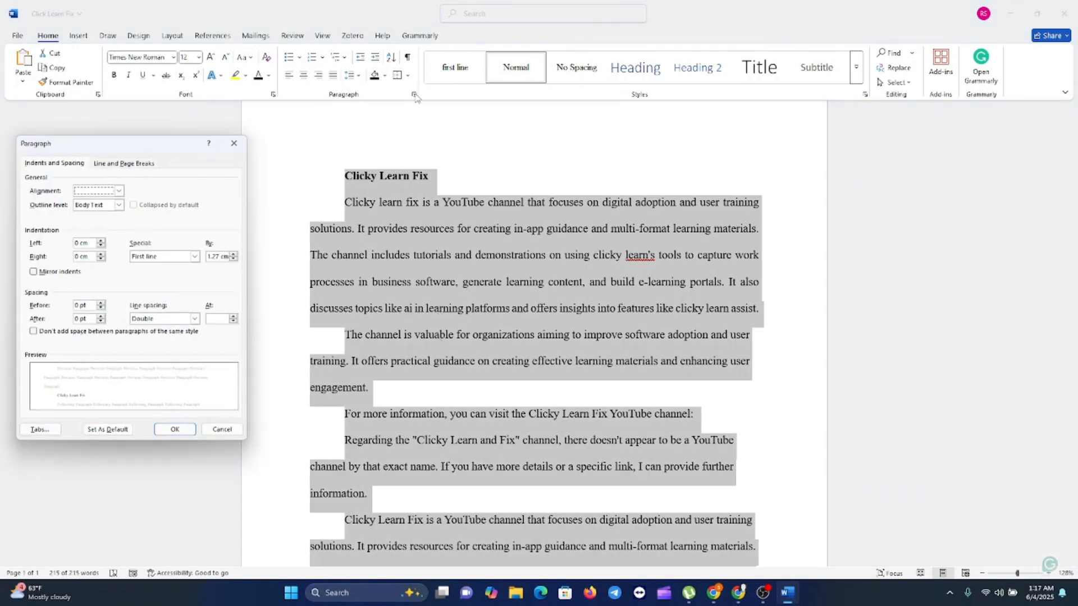
click(120, 191)
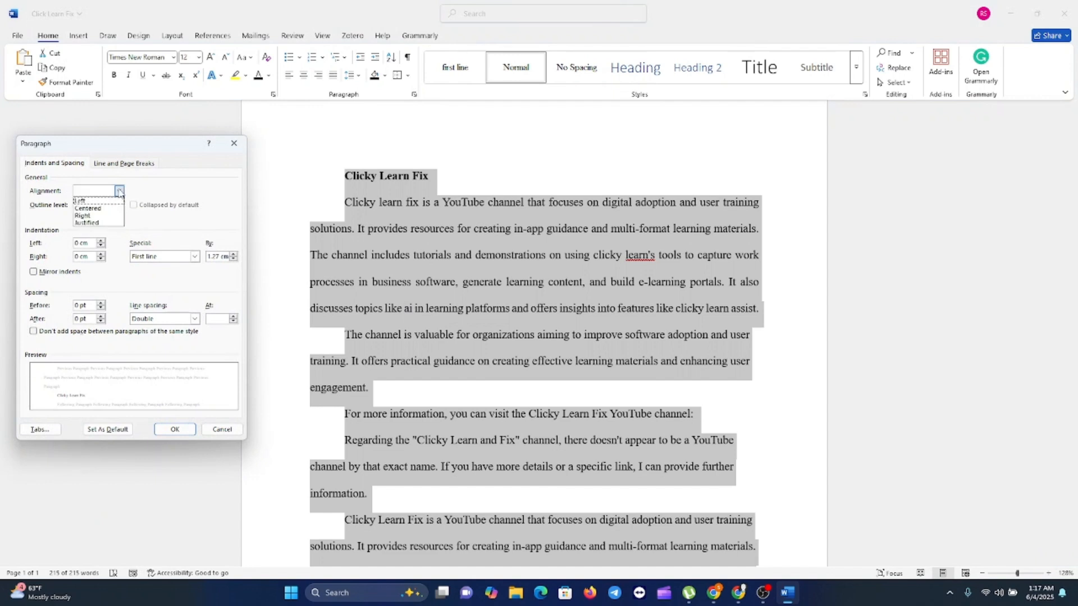
click(97, 222)
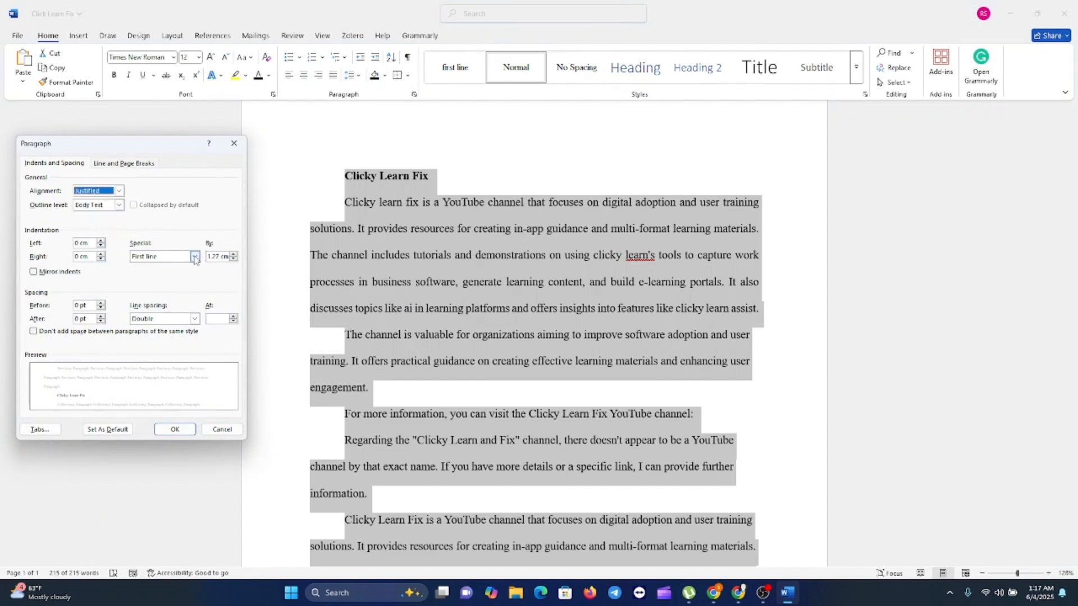
Step: Set the special indentation to (none) and the line spacing to 1.5 lines, and apply the paragraph settings
click(195, 256)
click(149, 266)
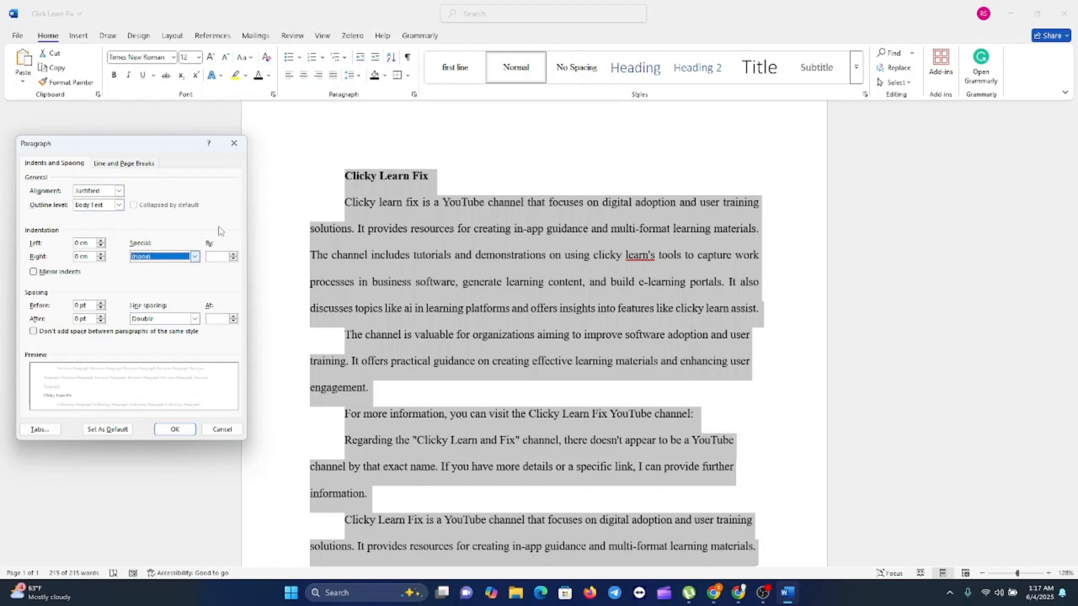
click(195, 319)
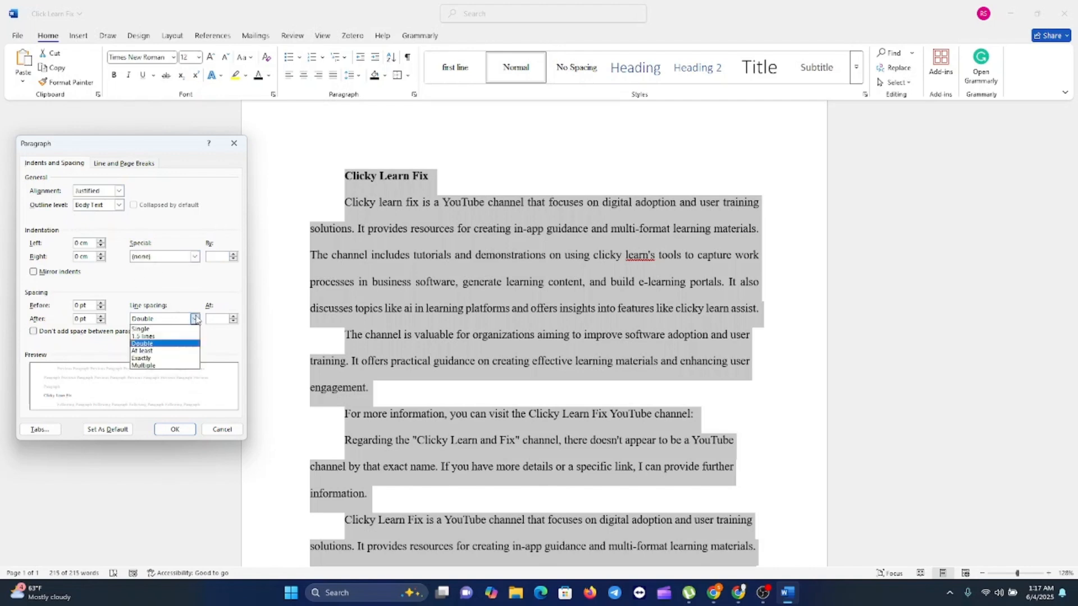
click(157, 335)
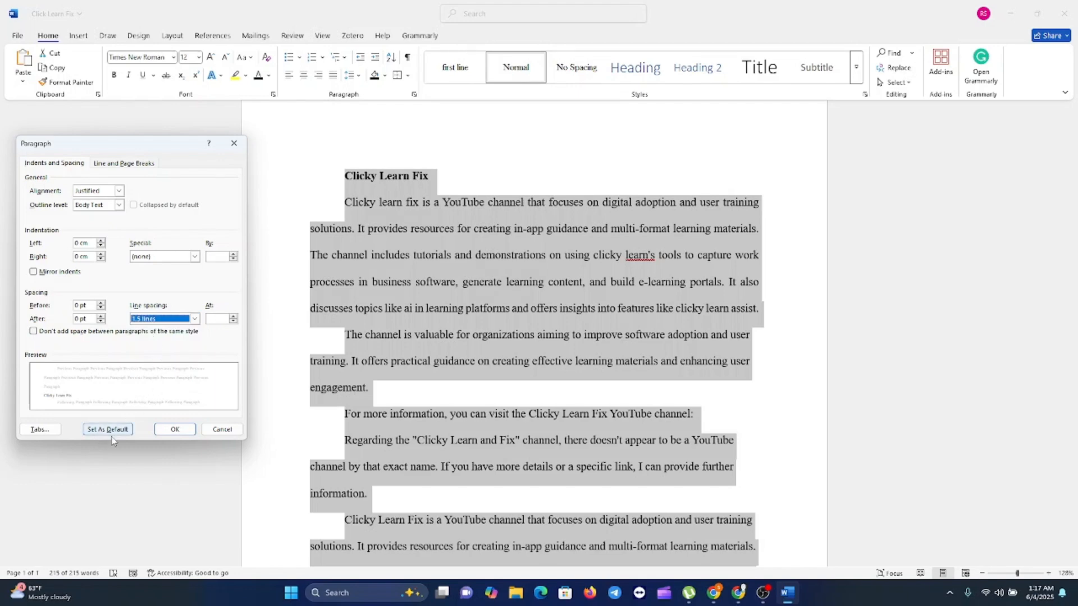
click(174, 429)
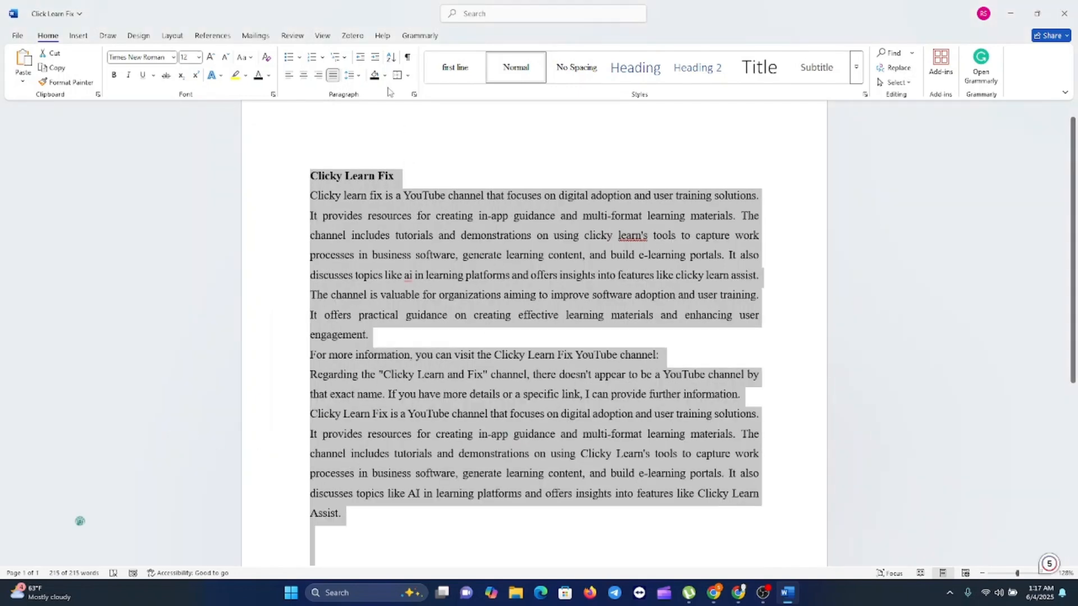
Step: Set the selected text's special indentation to First line and its line spacing to Double in the paragraph settings
click(414, 95)
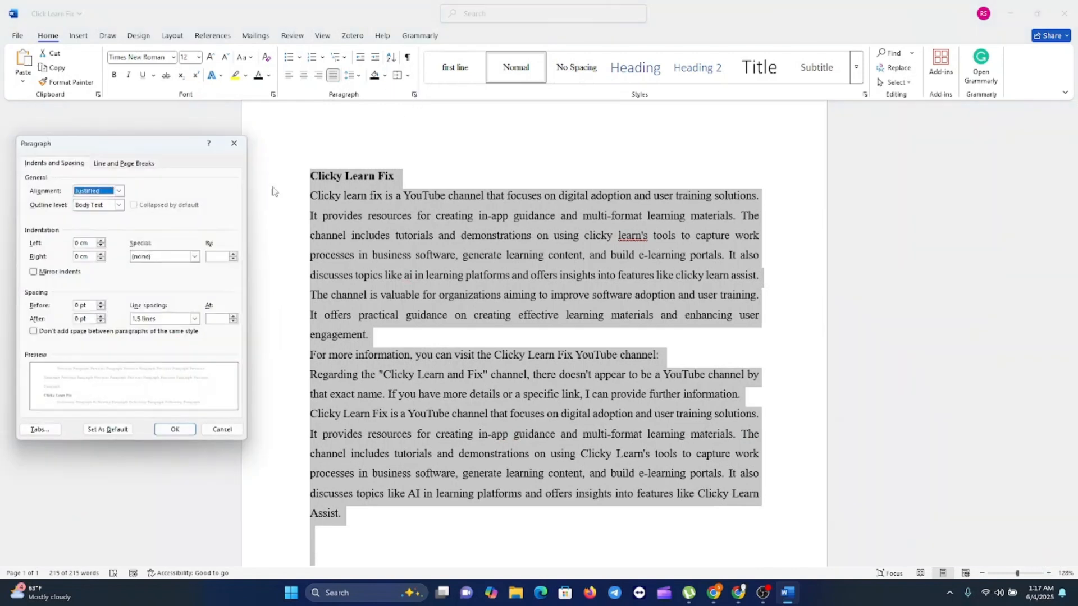
click(195, 257)
click(159, 273)
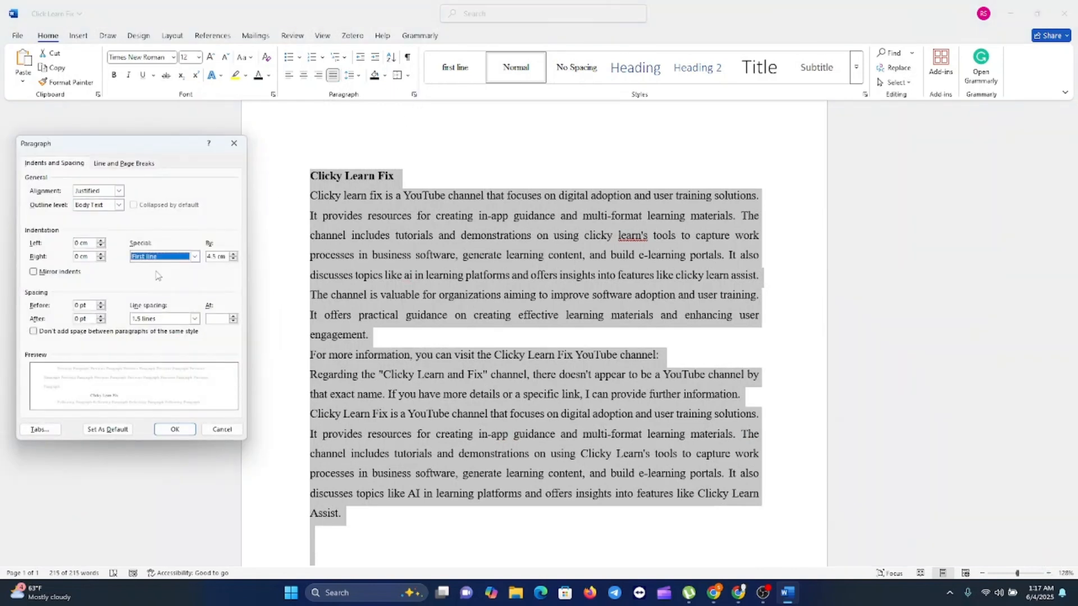
click(193, 319)
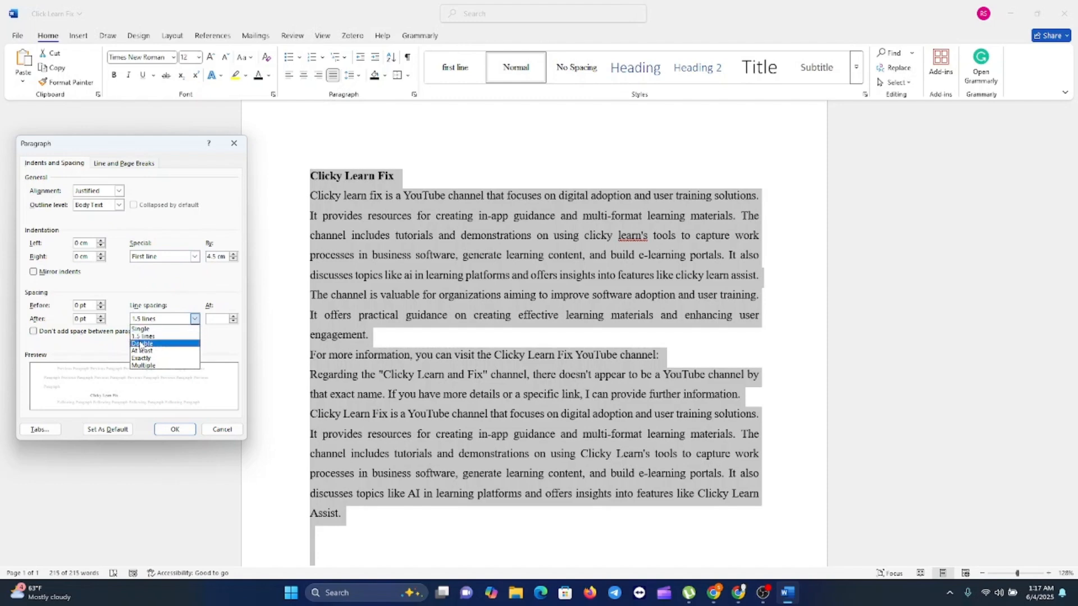
click(137, 344)
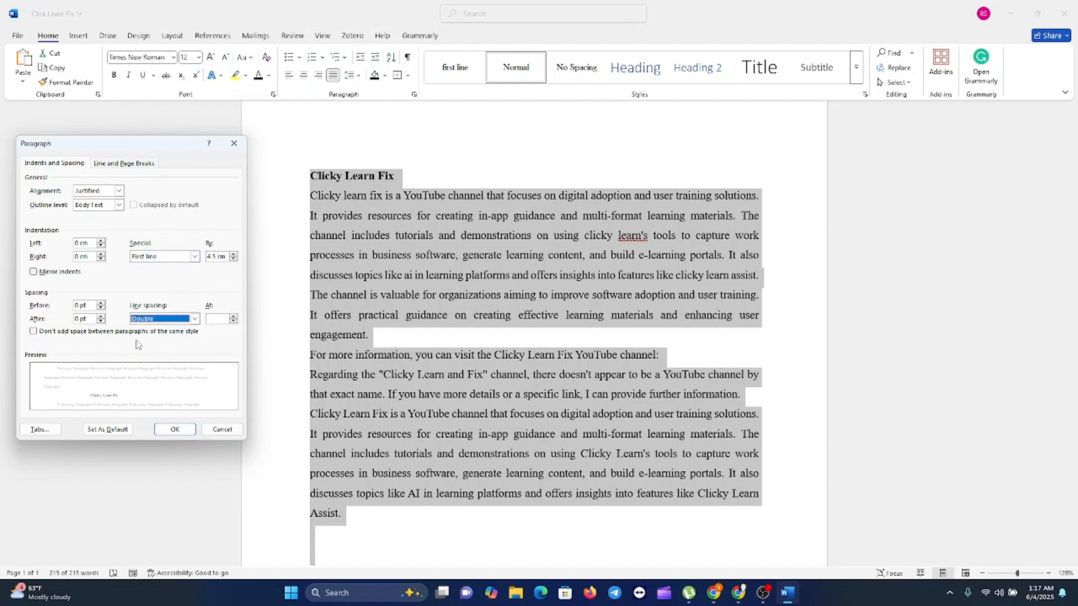
Step: Switch the spacing before paragraphs to Auto and back to 0 pt, and apply the paragraph settings
click(101, 309)
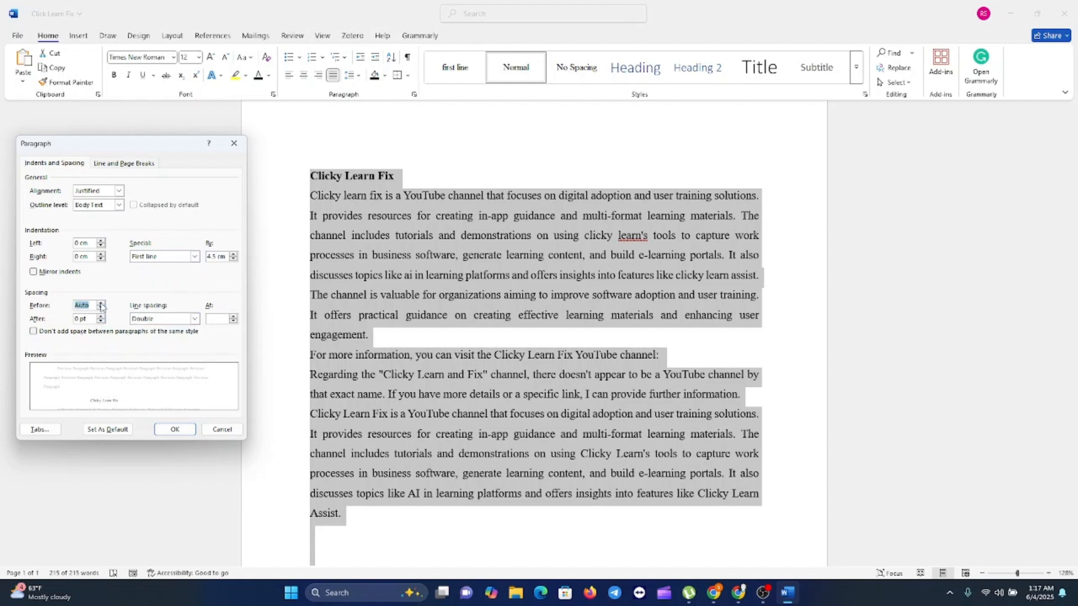
click(101, 304)
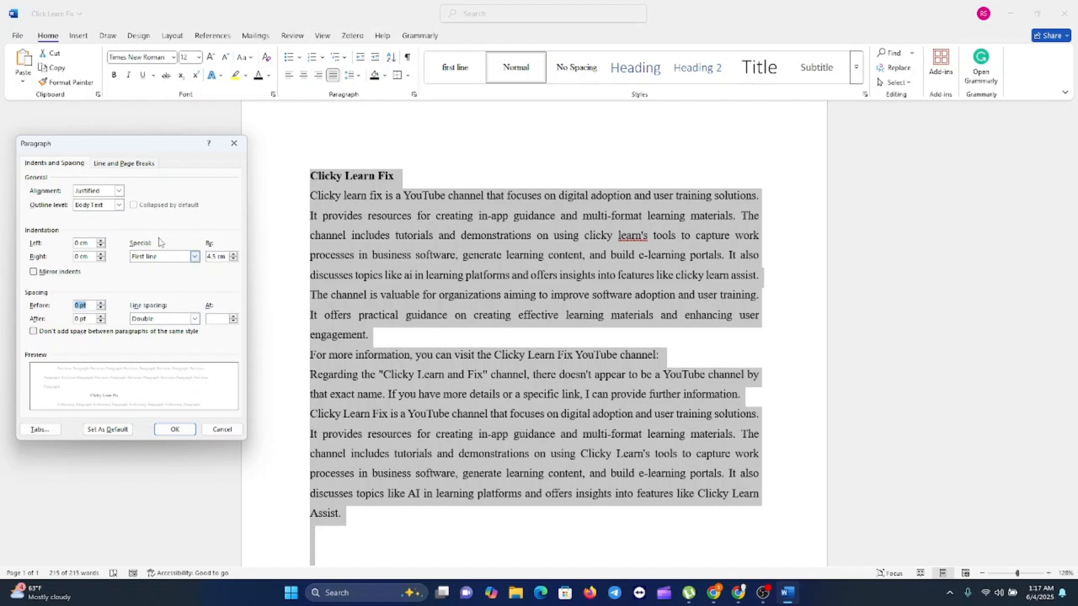
click(174, 430)
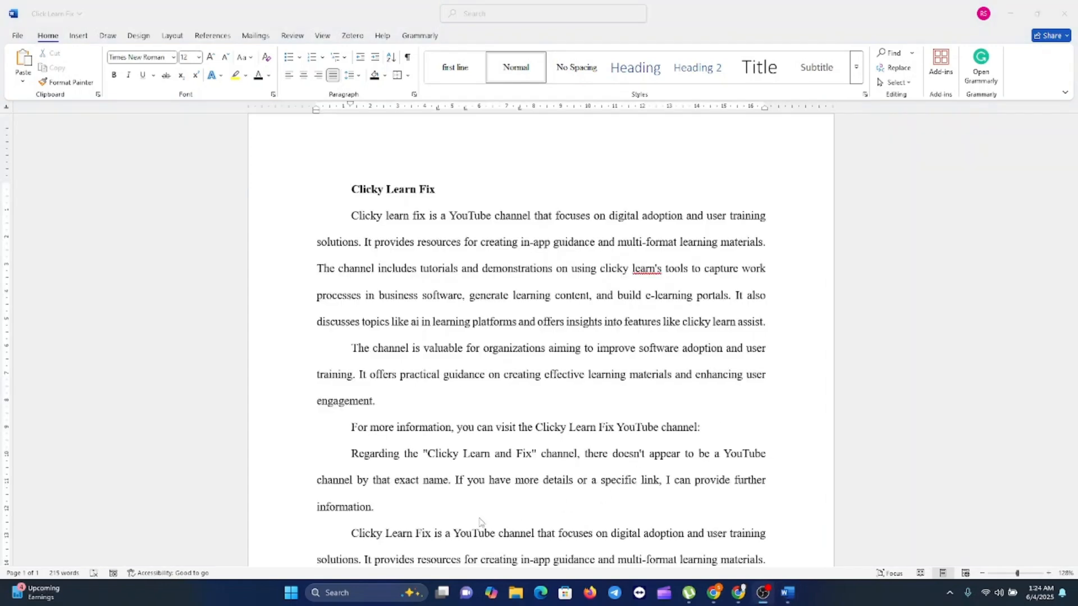
Step: Browse the built-in quick tables and insert the Calendar 2 table on the empty line below the last paragraph
scroll(588, 476, down, 5)
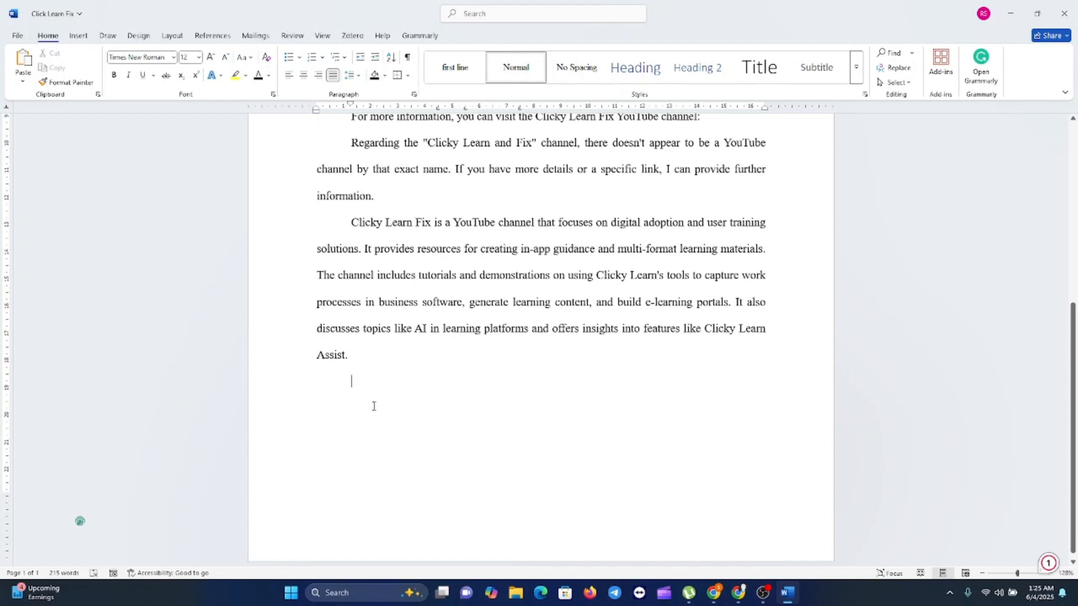
click(77, 37)
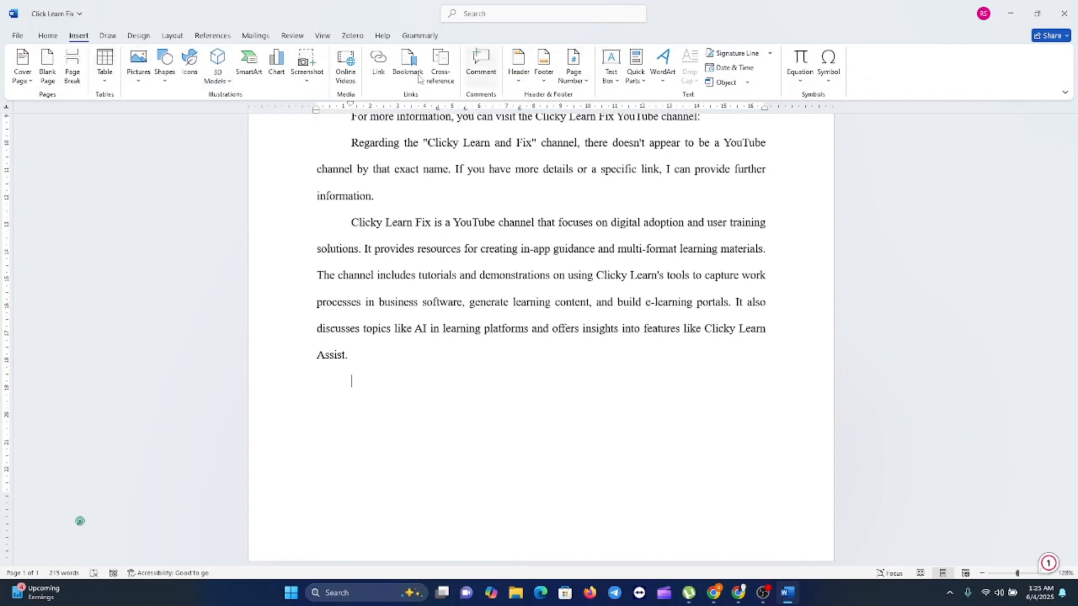
click(107, 82)
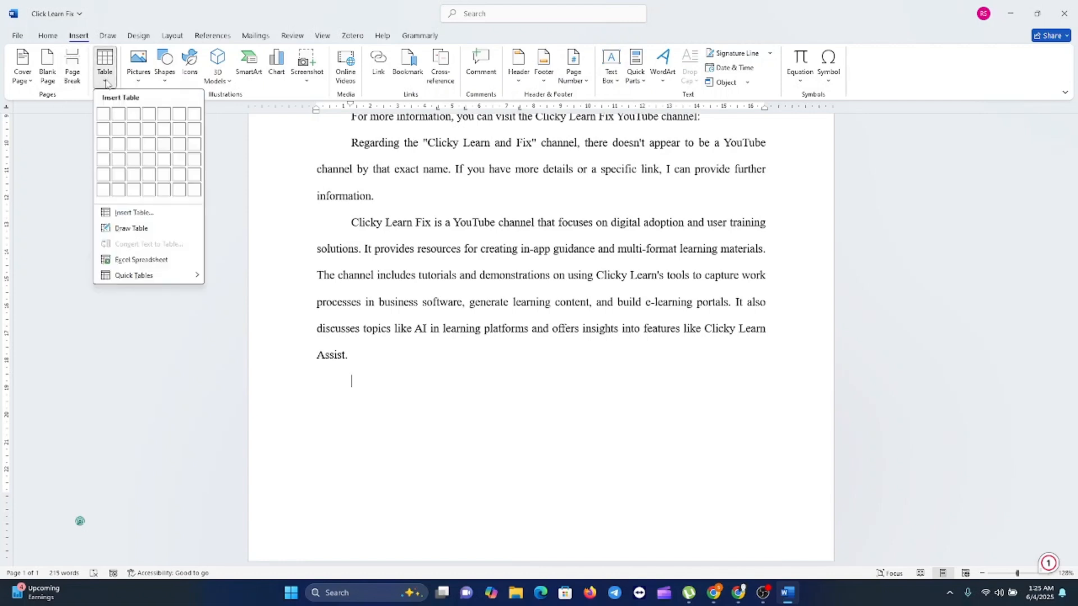
click(156, 277)
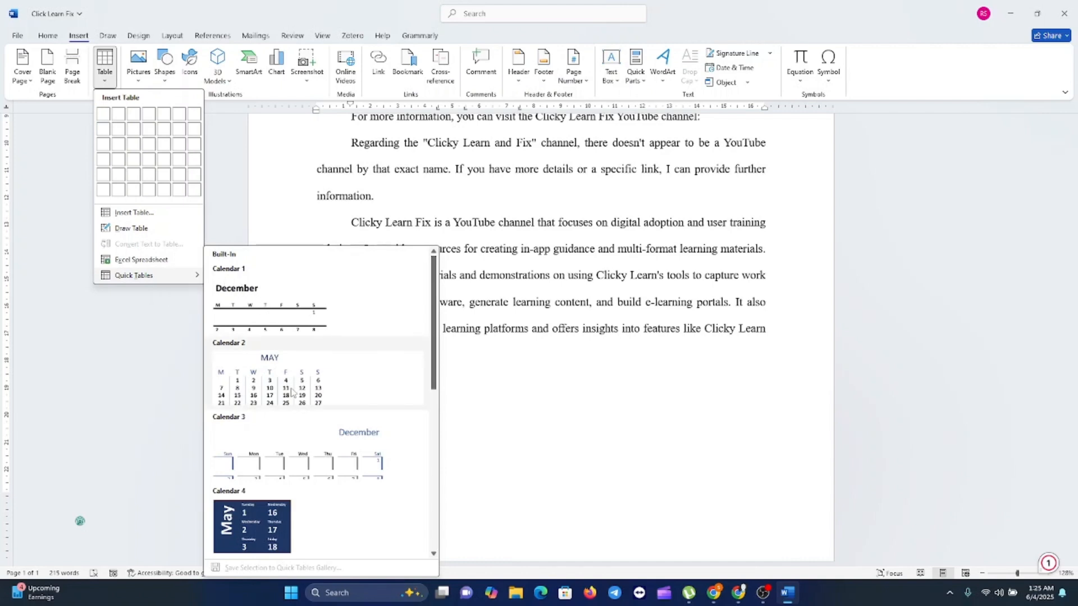
scroll(286, 391, down, 6)
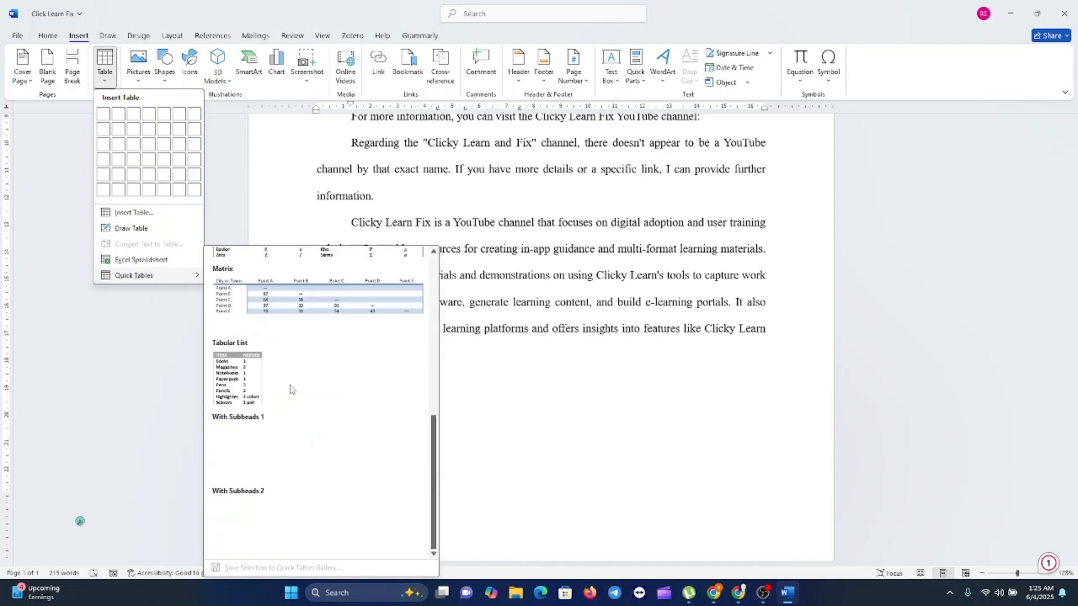
scroll(291, 389, up, 4)
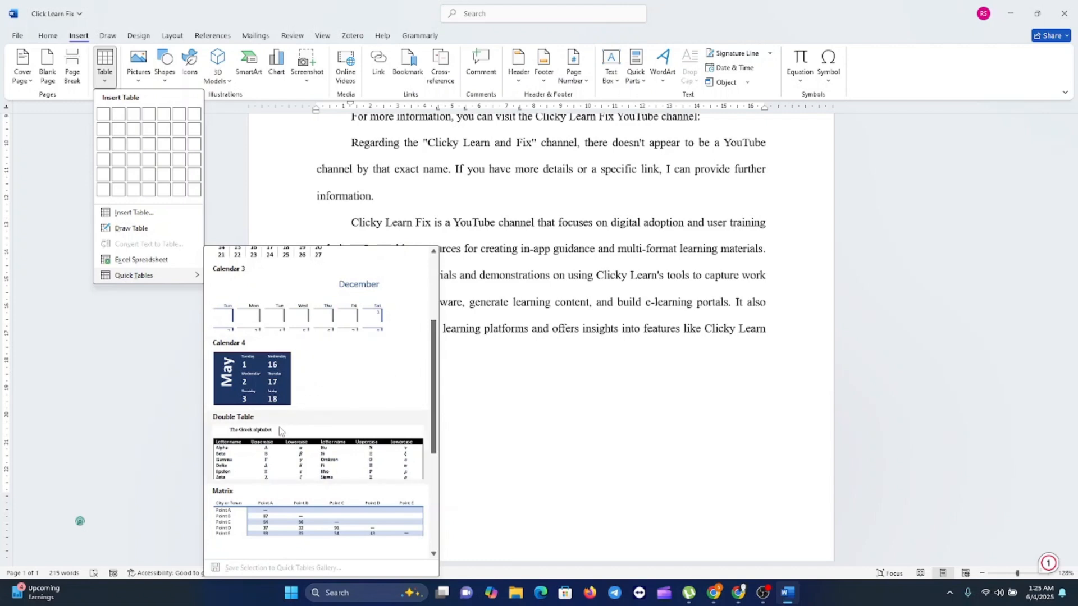
scroll(281, 431, up, 3)
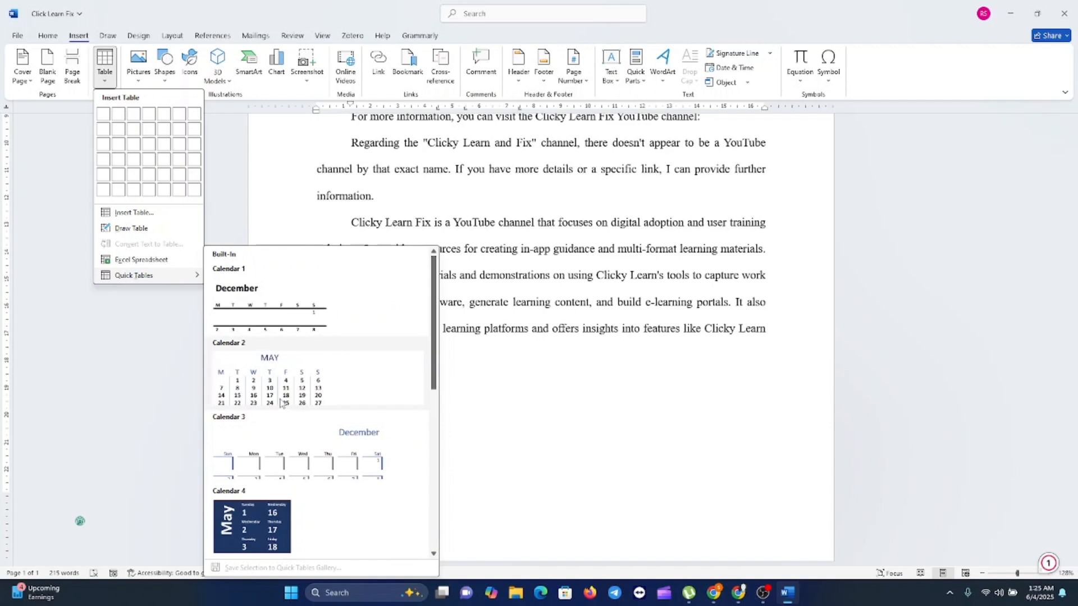
click(316, 381)
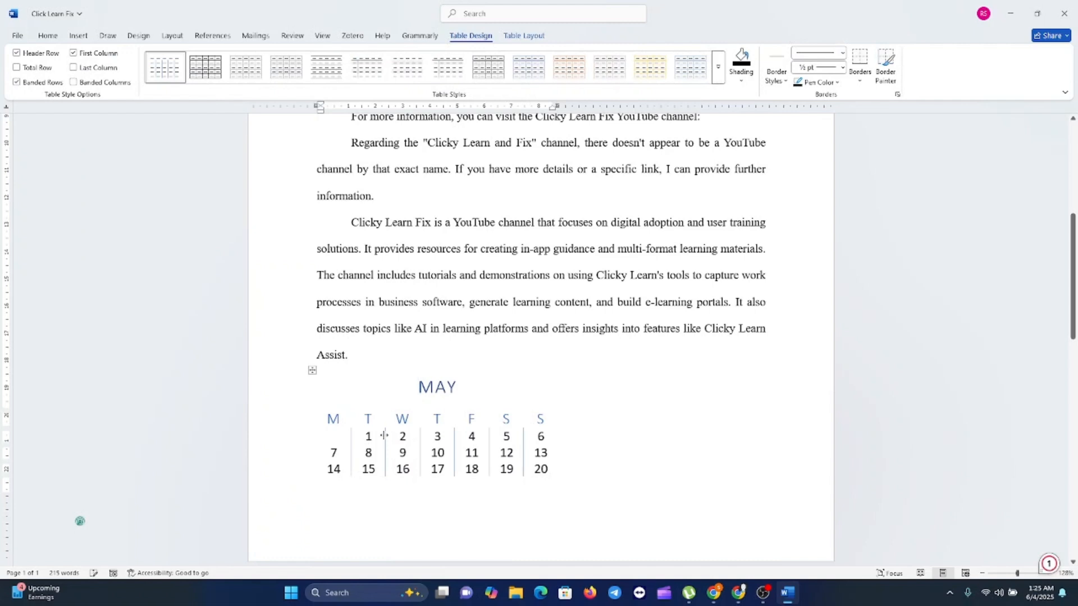
Step: Remove the inserted calendar table and place the cursor on the empty line below the last paragraph
key(ctrl+Return)
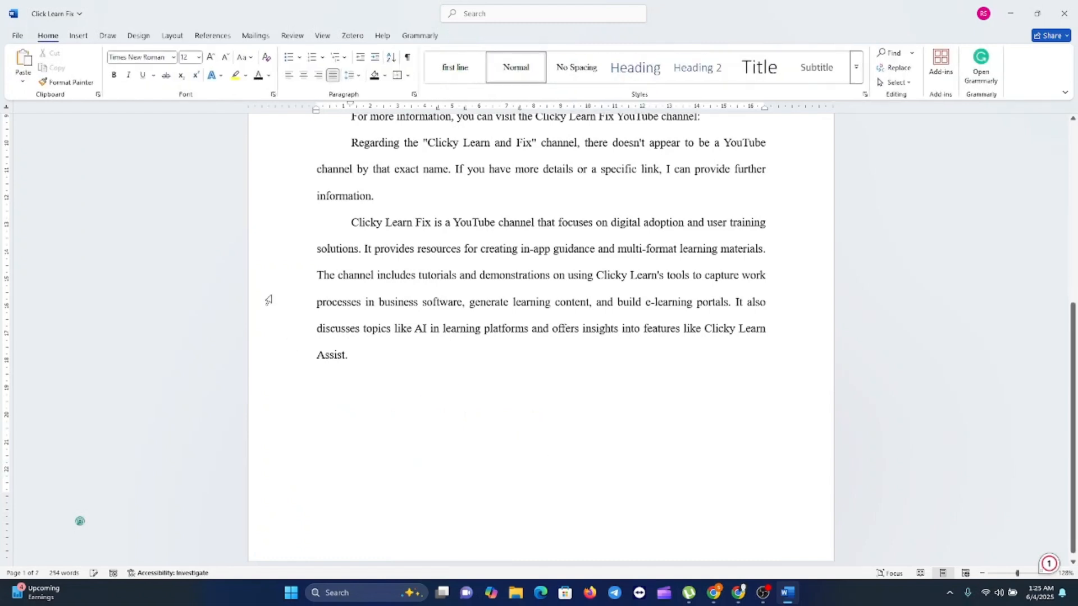
click(79, 36)
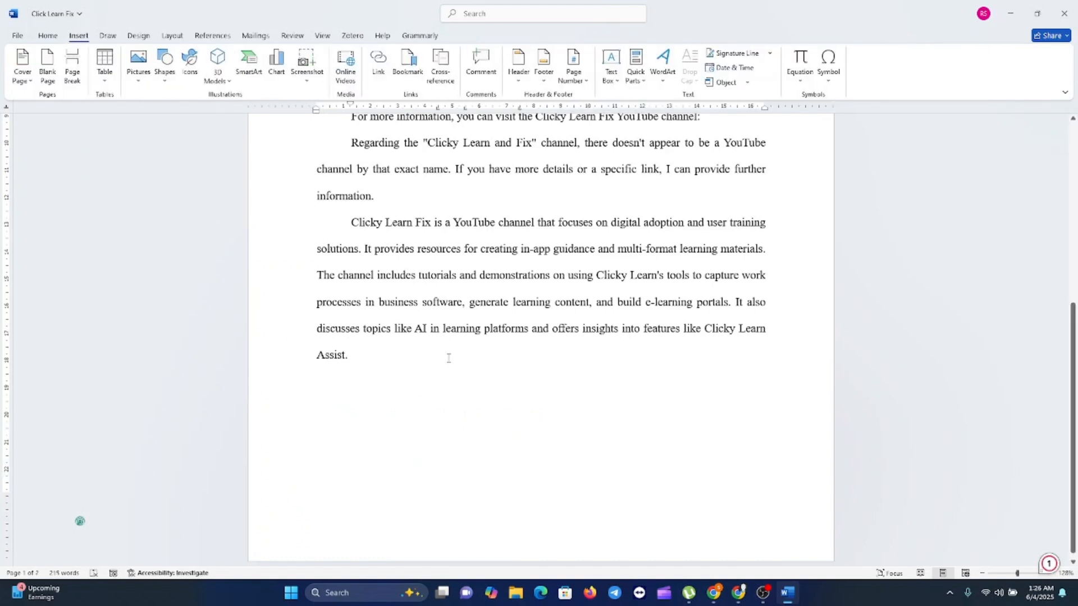
click(399, 393)
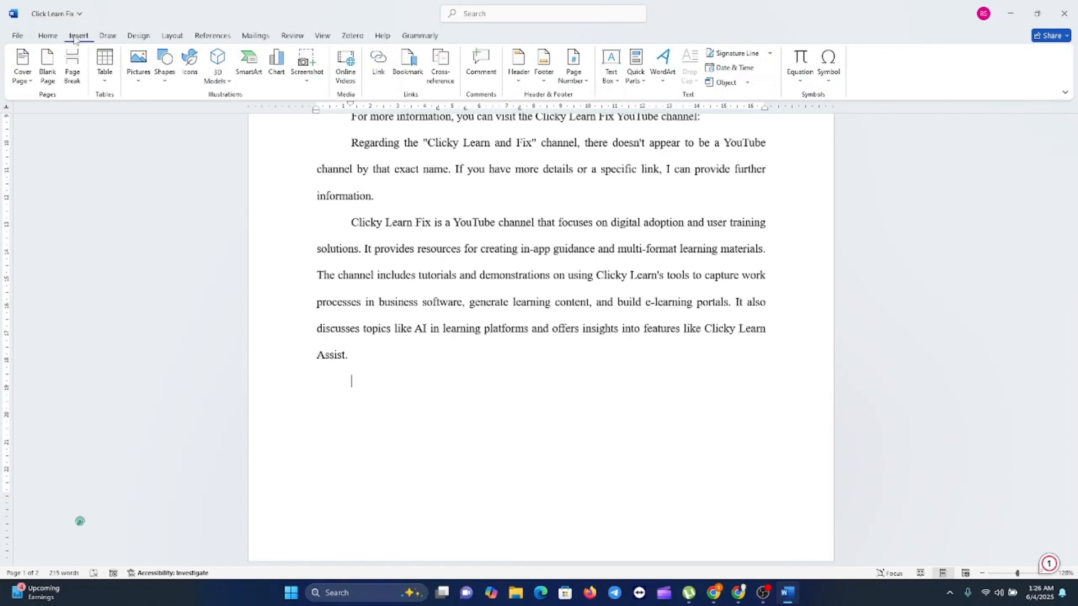
Step: Insert a 3×3 table below the last paragraph and head its columns Name, Phone No. and Email
click(106, 84)
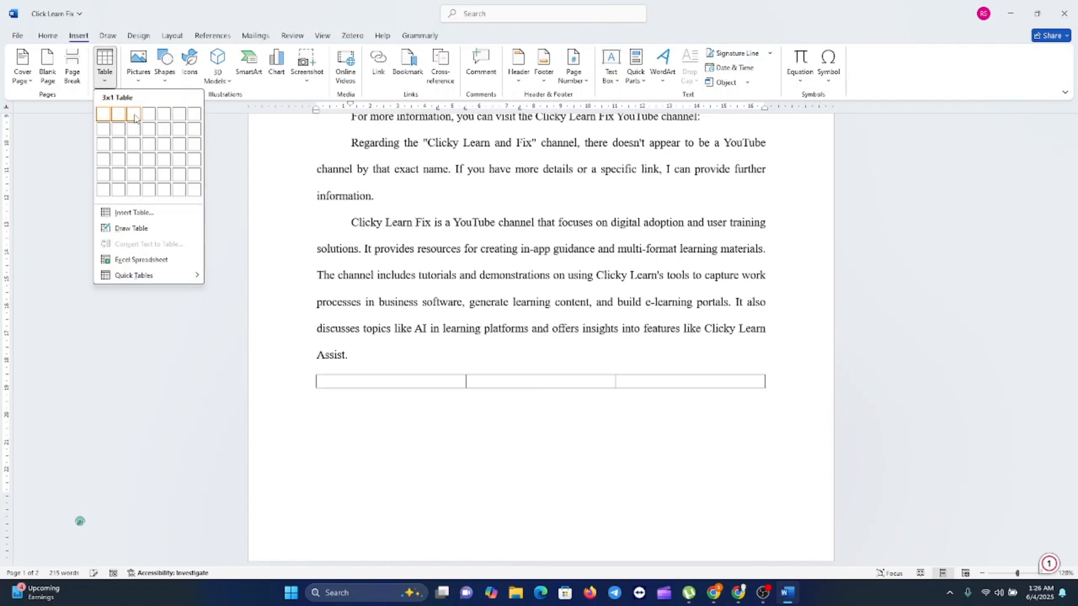
click(138, 146)
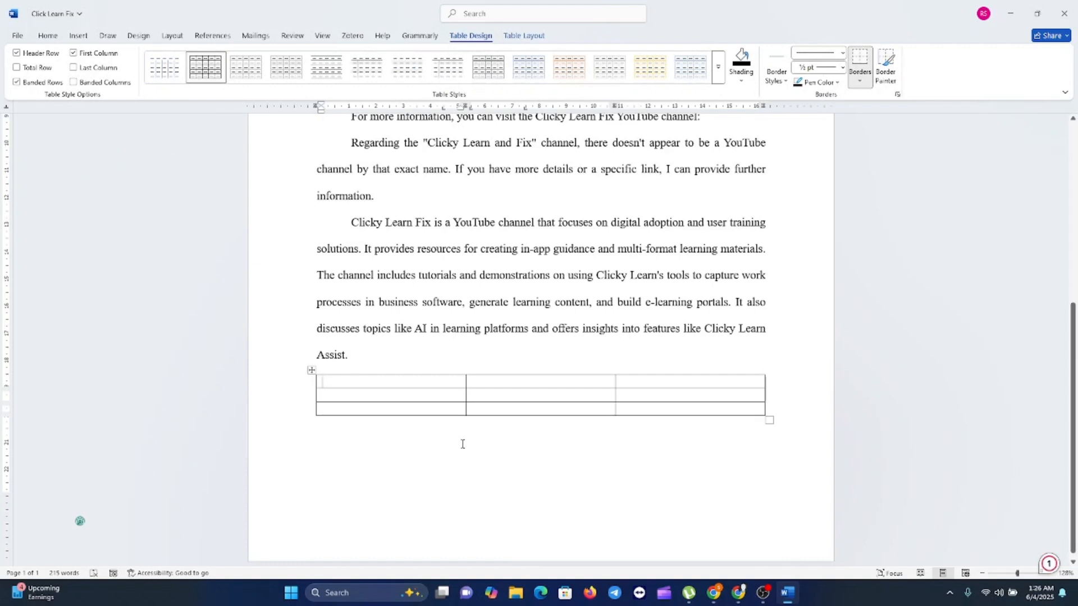
text(Name)
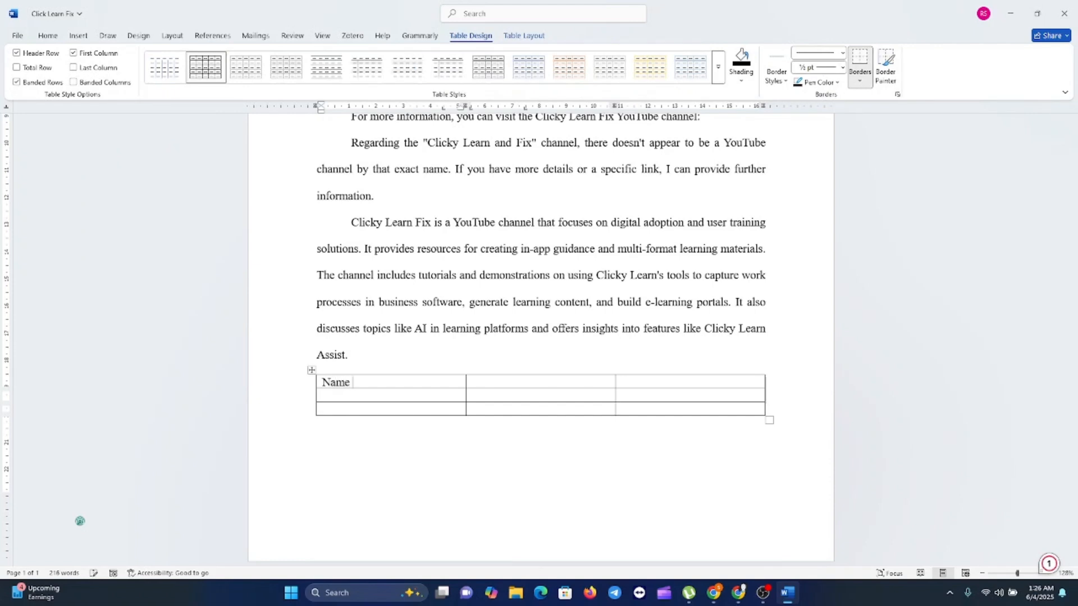
click(555, 383)
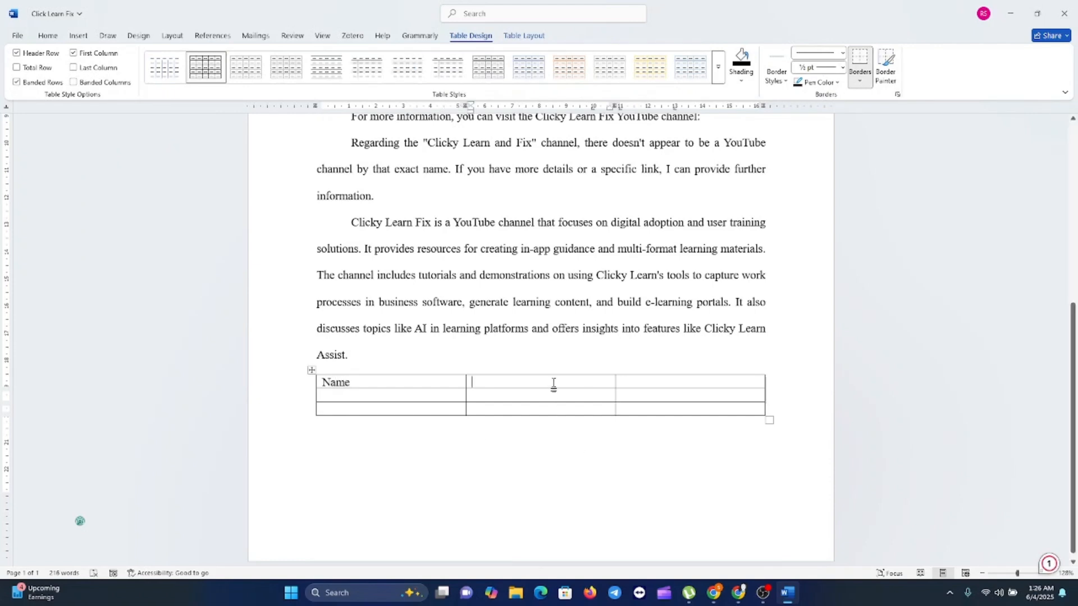
text(Pho)
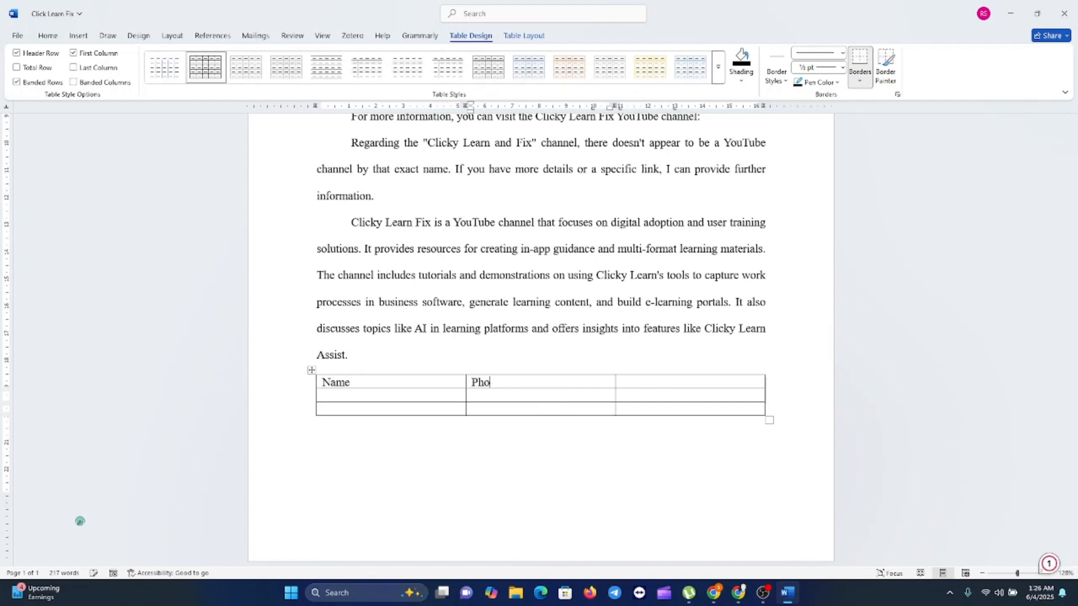
text(ne No.)
click(690, 383)
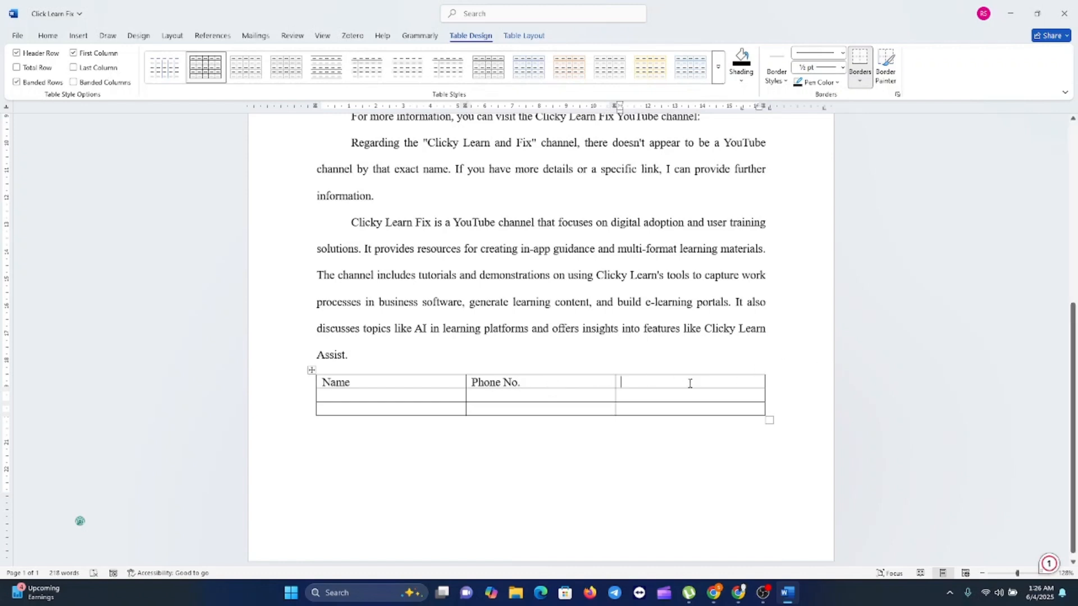
text(Emai)
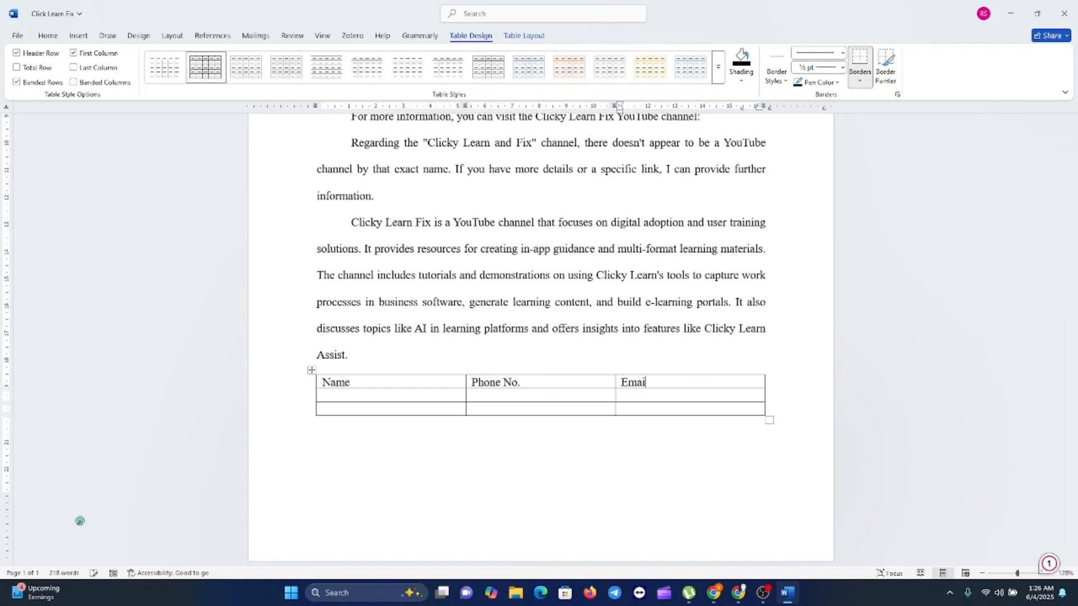
text(l)
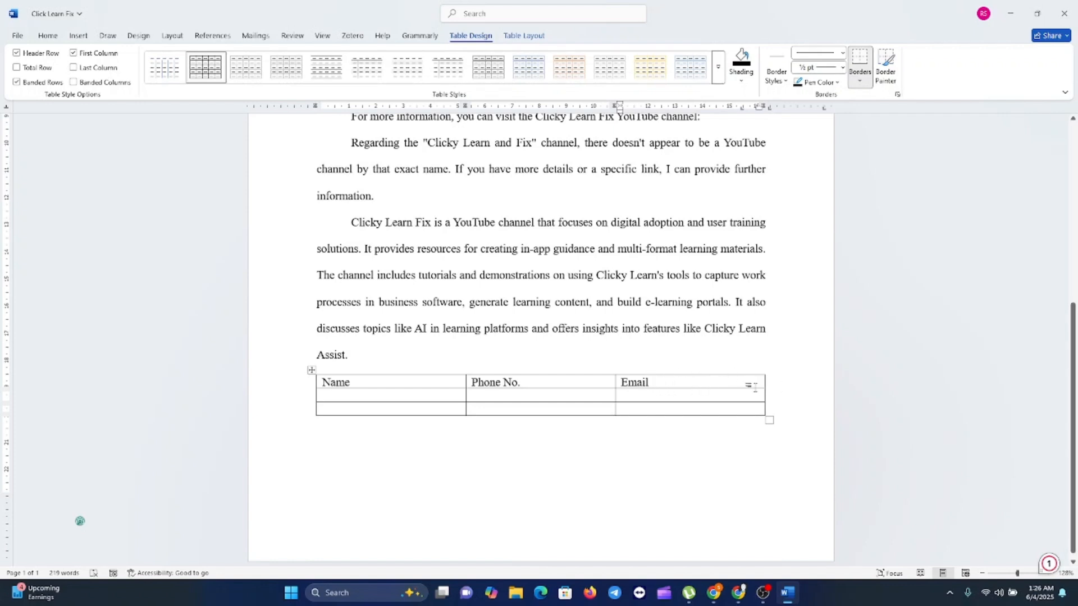
Step: Insert a column after the Email column and head it "Adress"
right_click(735, 382)
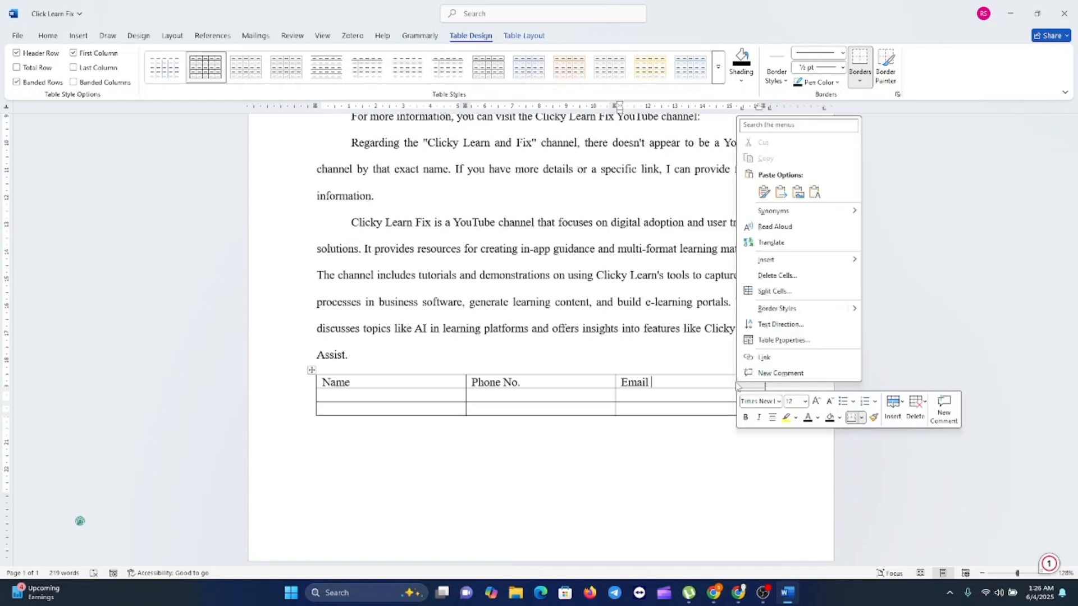
mouse_move(781, 261)
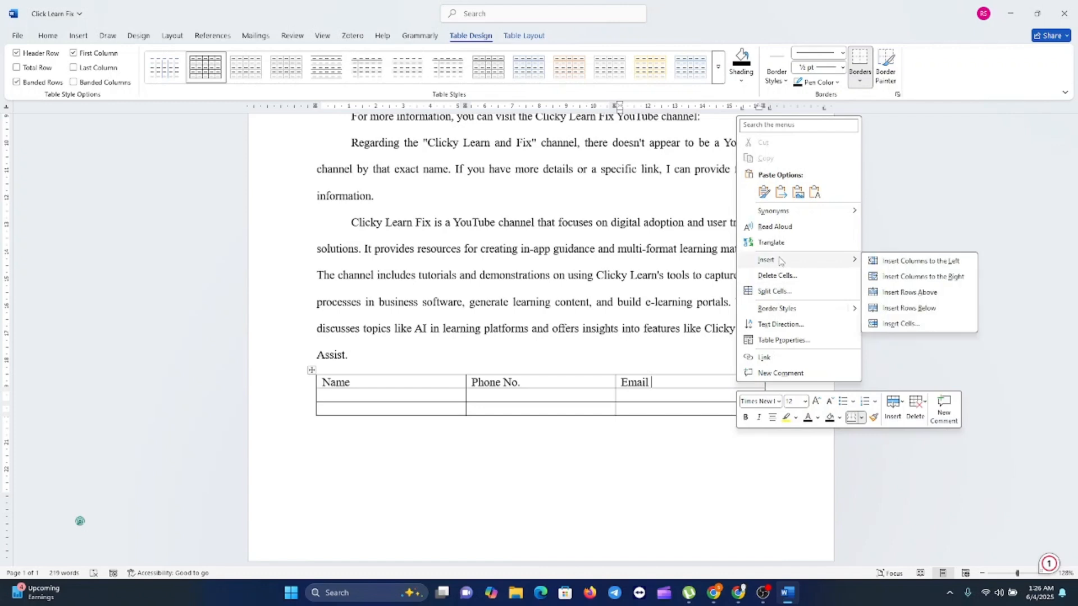
click(945, 277)
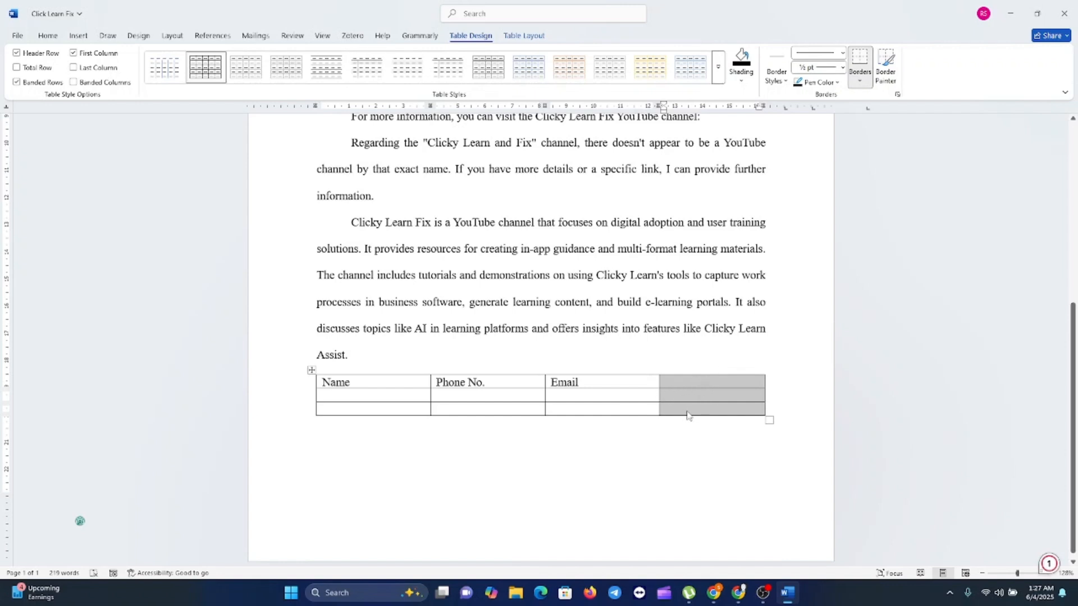
click(694, 383)
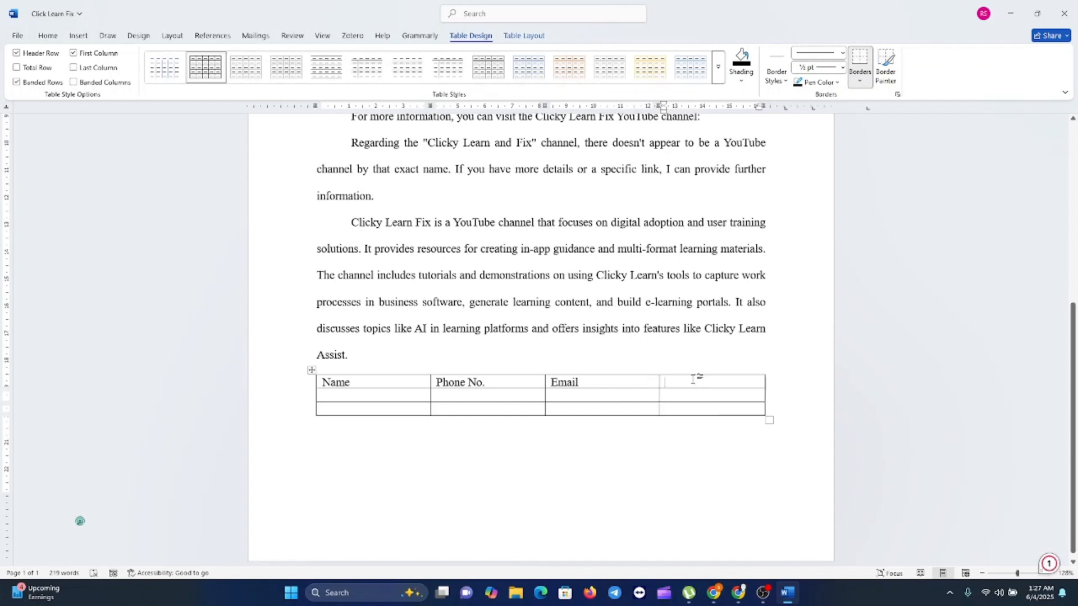
text(Adress)
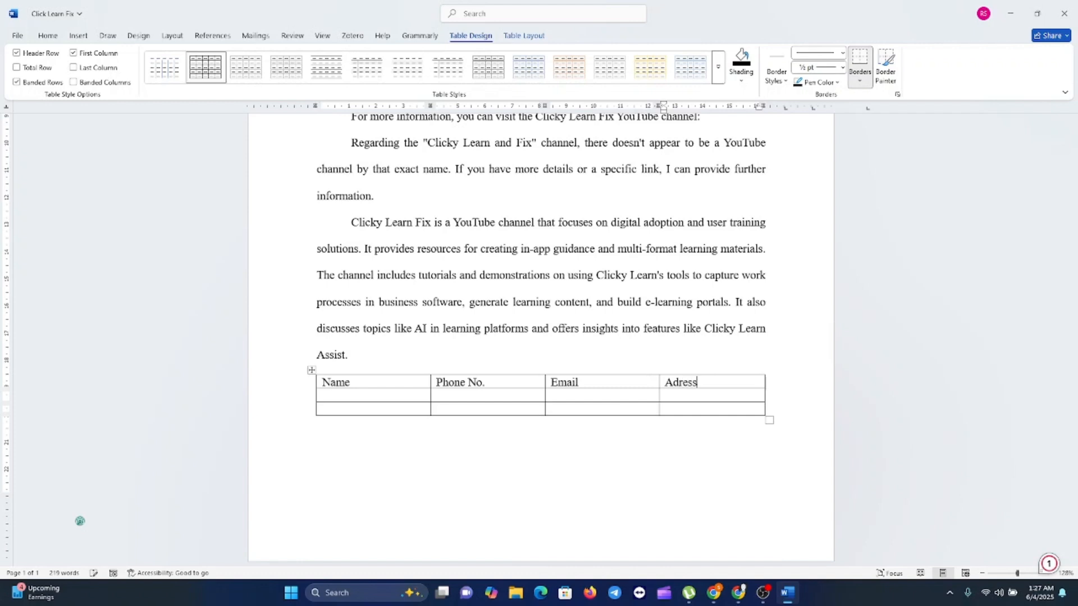
Step: Fill the Name cells of the second and third rows with the sample text "zhatrhatrh" and "snhgsnghn"
click(355, 409)
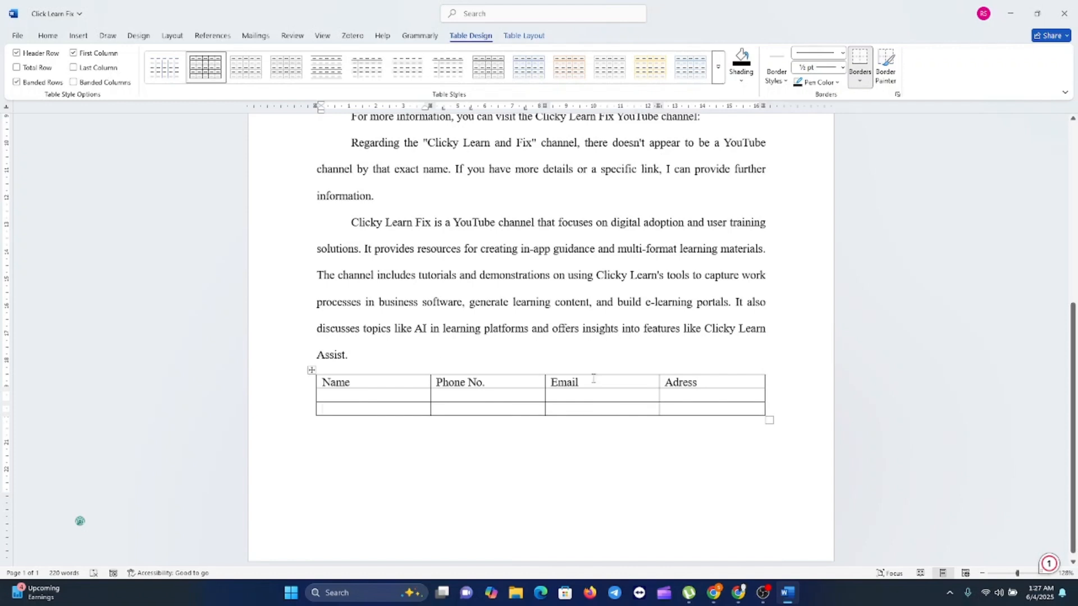
click(368, 398)
text(zhatrhatrh)
click(354, 411)
text(snhgsnghn)
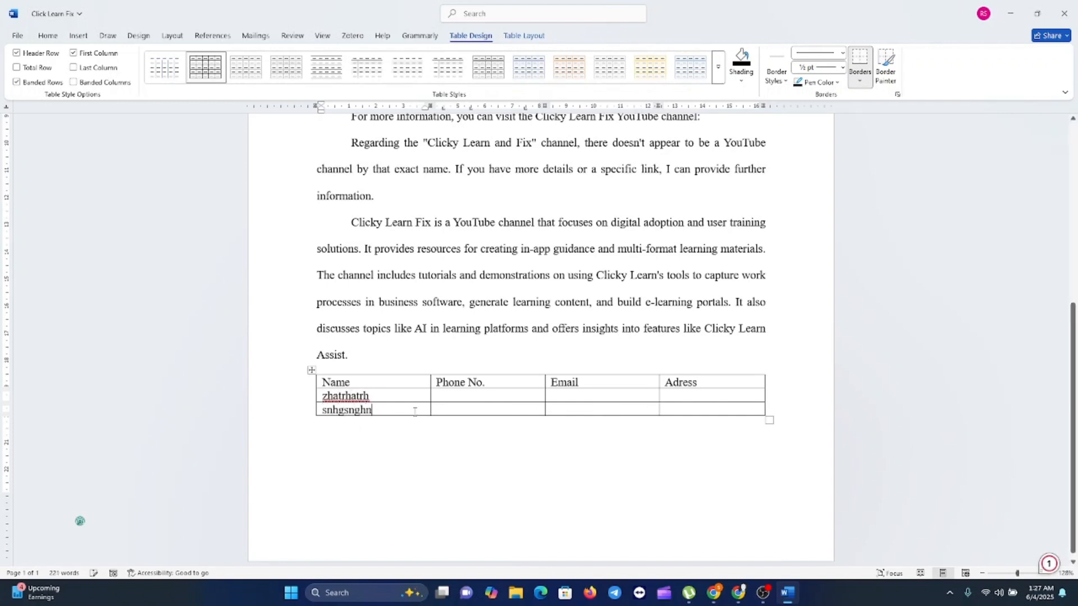
Step: Complete the third row with "snhgsn", "snhsnnh" and "Snhsnsn", and append a new row to the table
click(454, 412)
text(snhgsn)
click(584, 412)
text(snhsnnh)
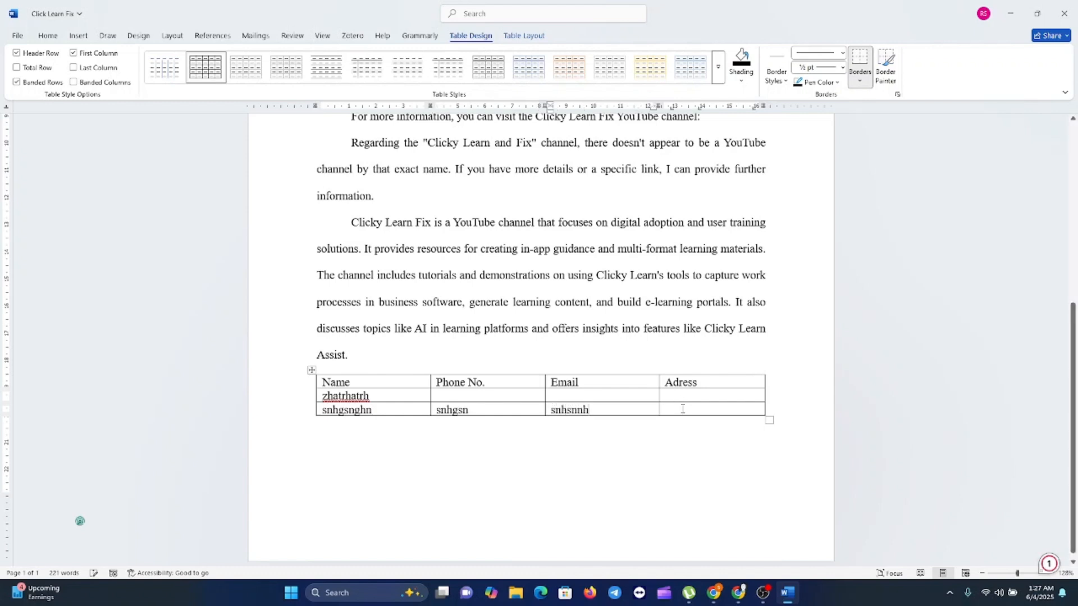
click(685, 409)
text(snhsnsn)
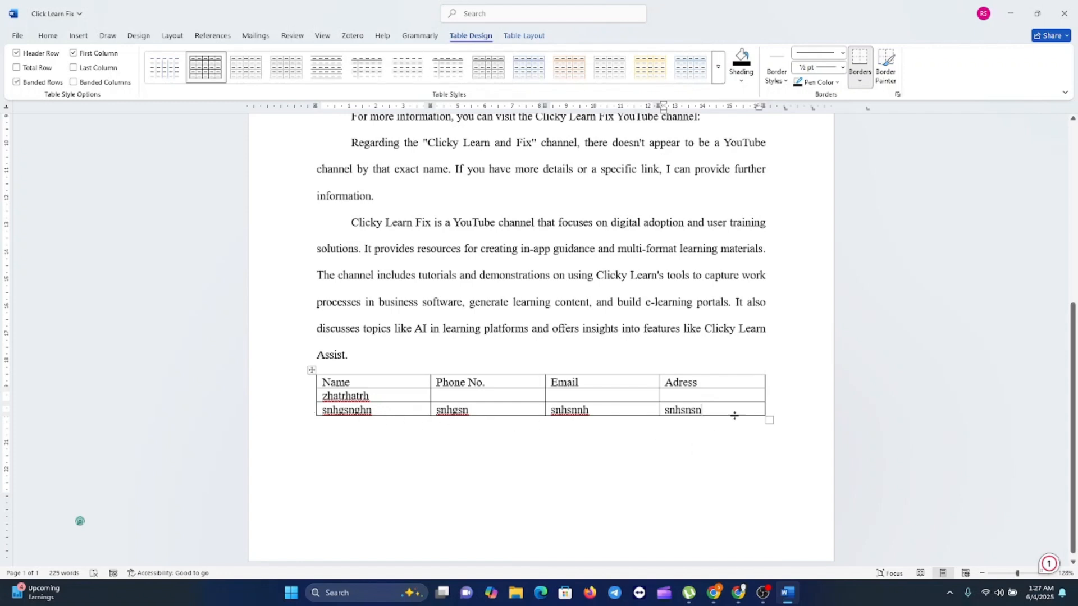
key(Tab)
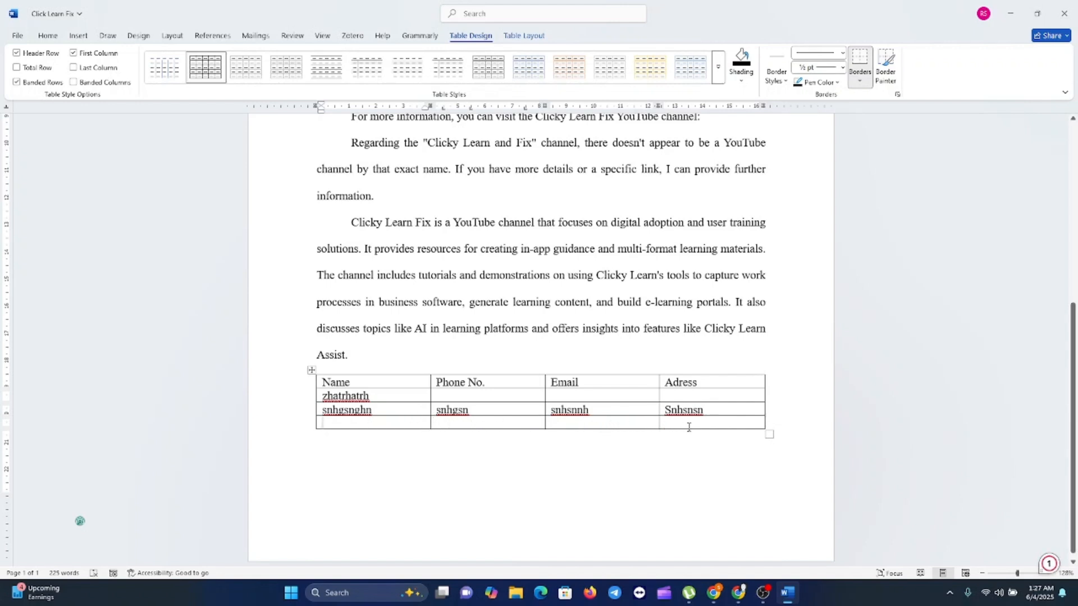
click(769, 421)
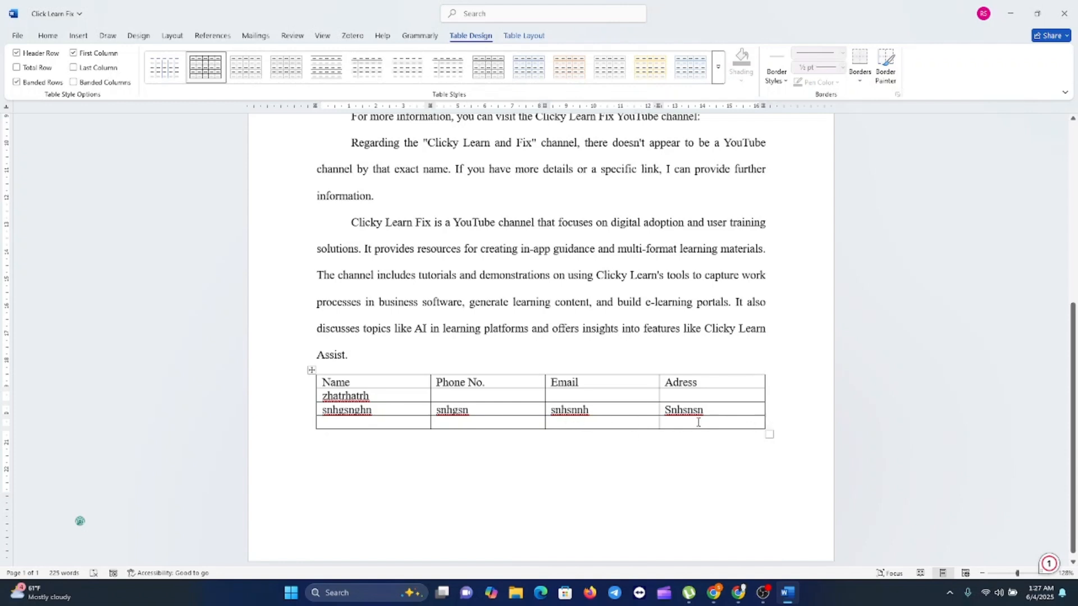
Step: Enter "agasbsnsnsn" as Name and "Znznzxn" as Adress in the new row, and append another empty row
click(406, 425)
text(agasbsnsnsn)
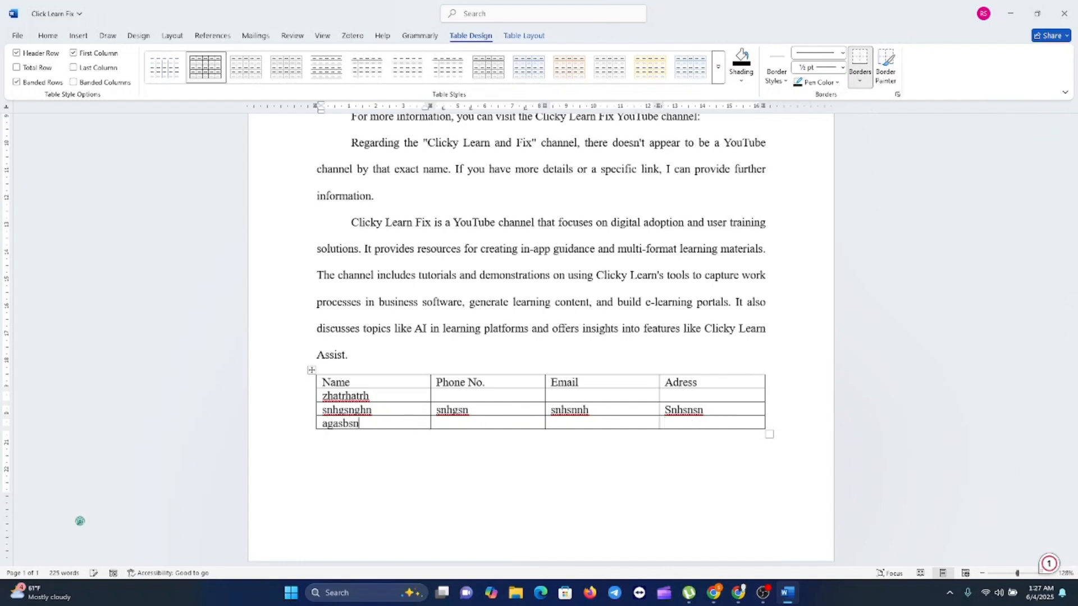
click(694, 421)
text(znznzxn)
key(Tab)
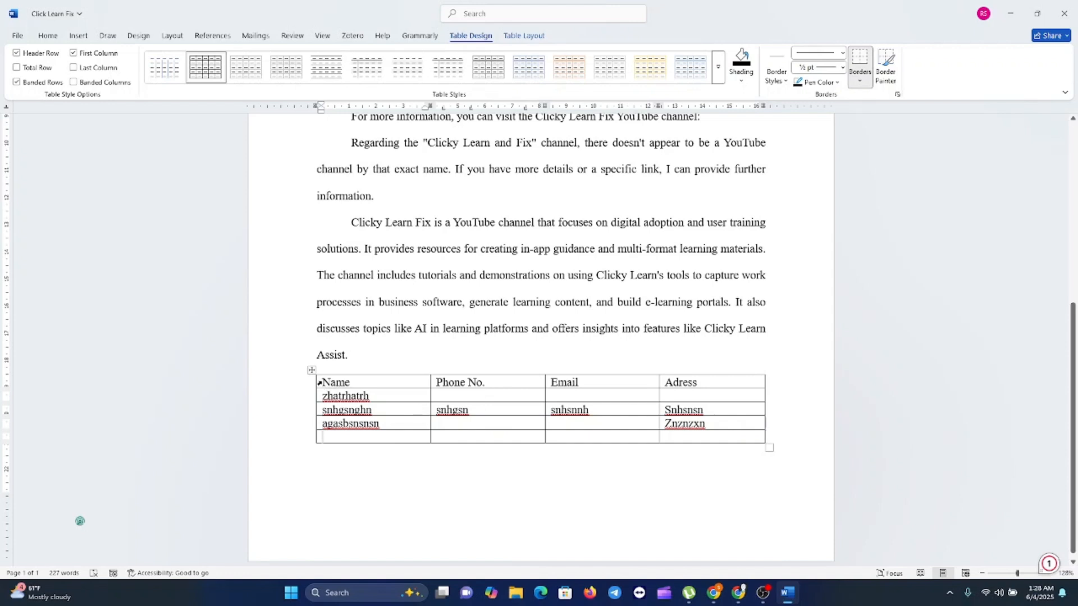
Step: Shade the table's header row with the dark blue-gray theme color
drag(319, 382, 693, 383)
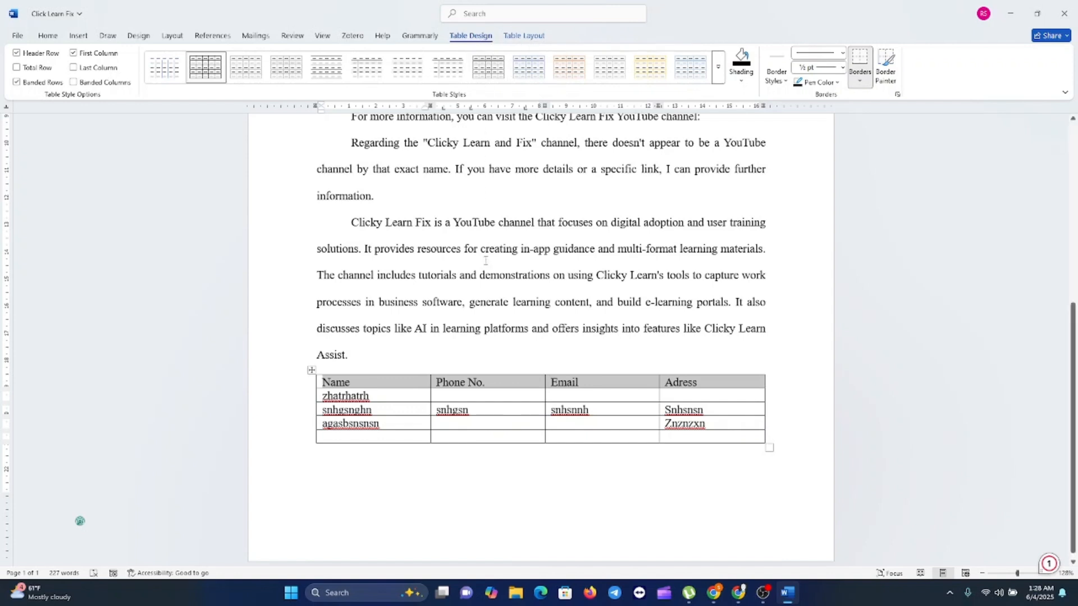
click(743, 83)
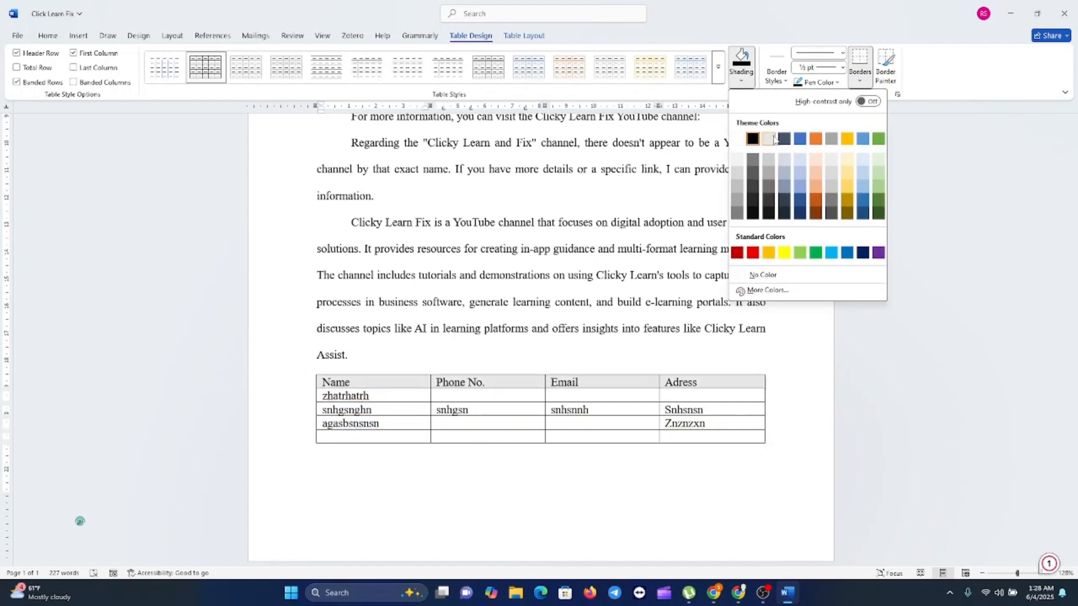
click(785, 141)
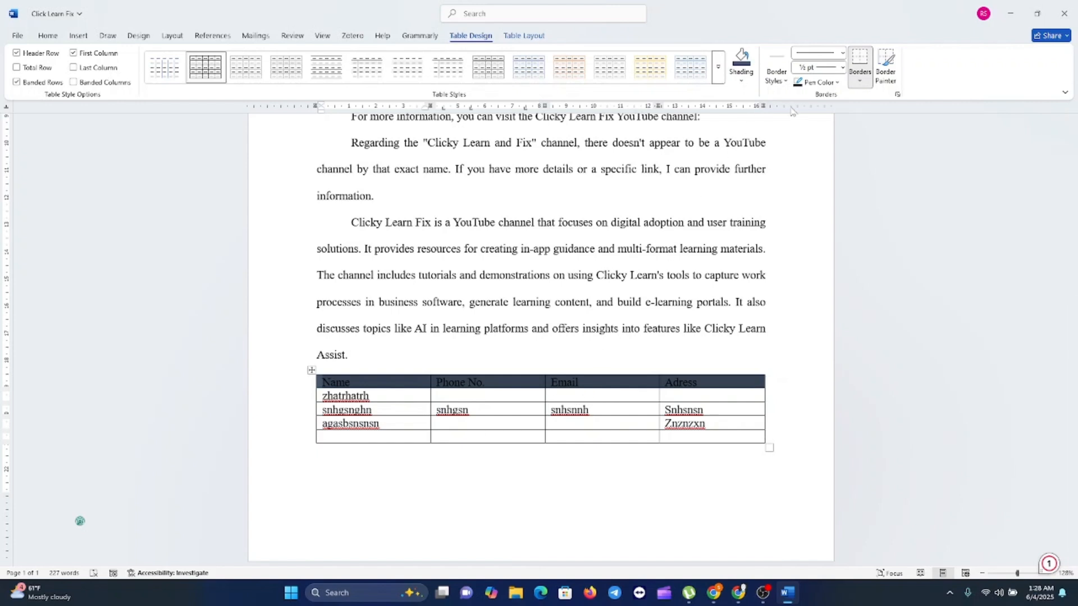
click(840, 84)
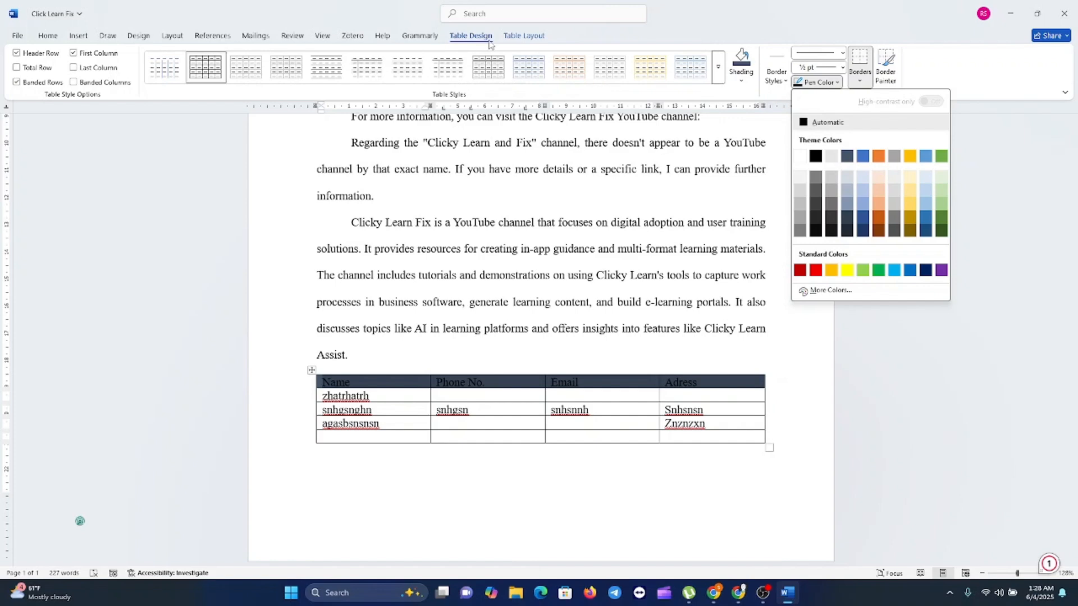
click(523, 37)
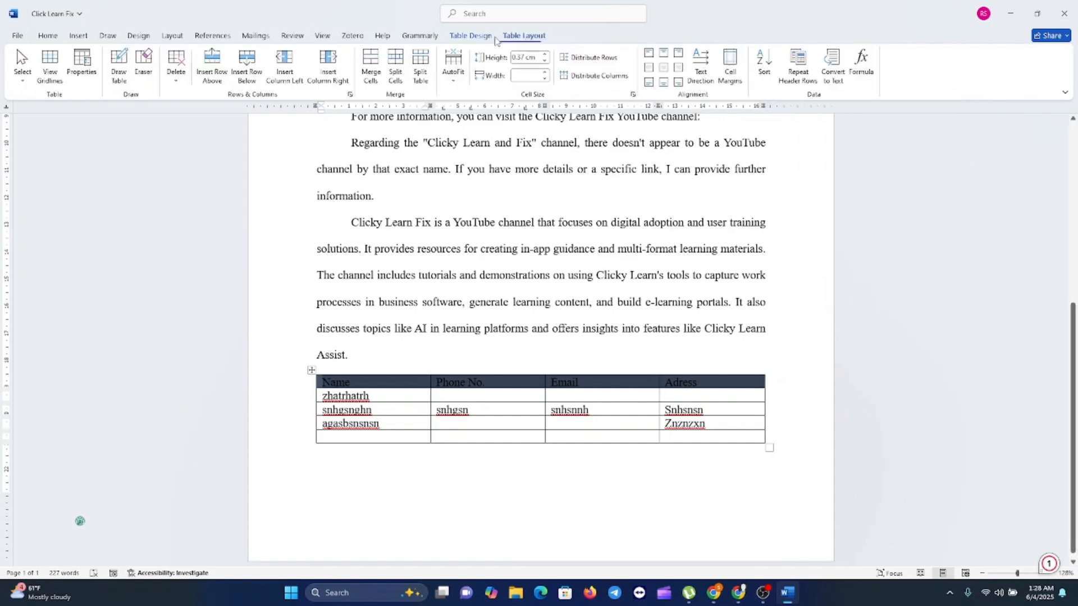
click(476, 37)
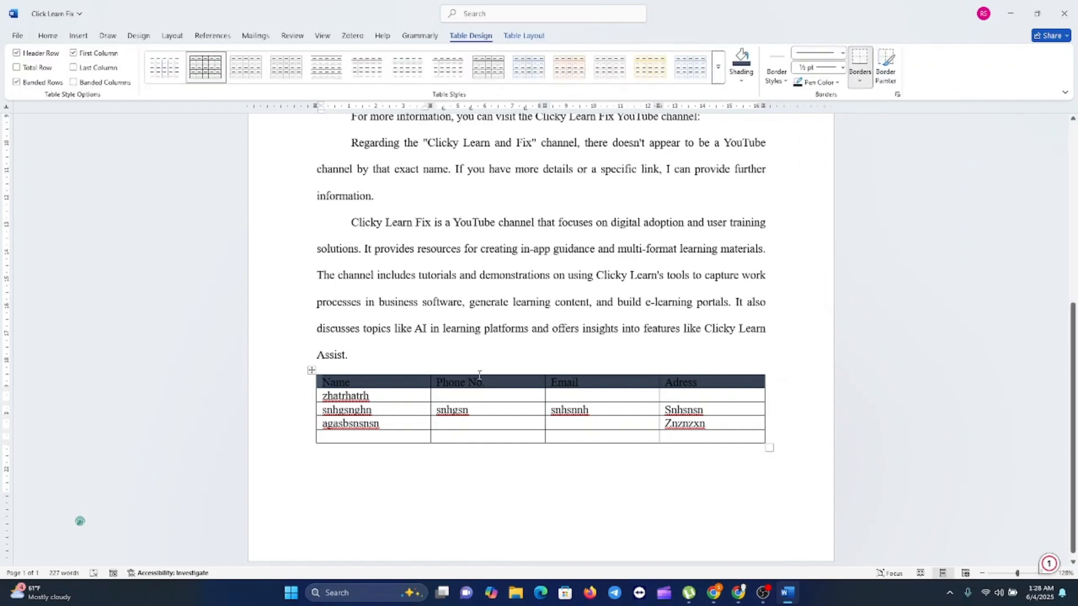
click(430, 420)
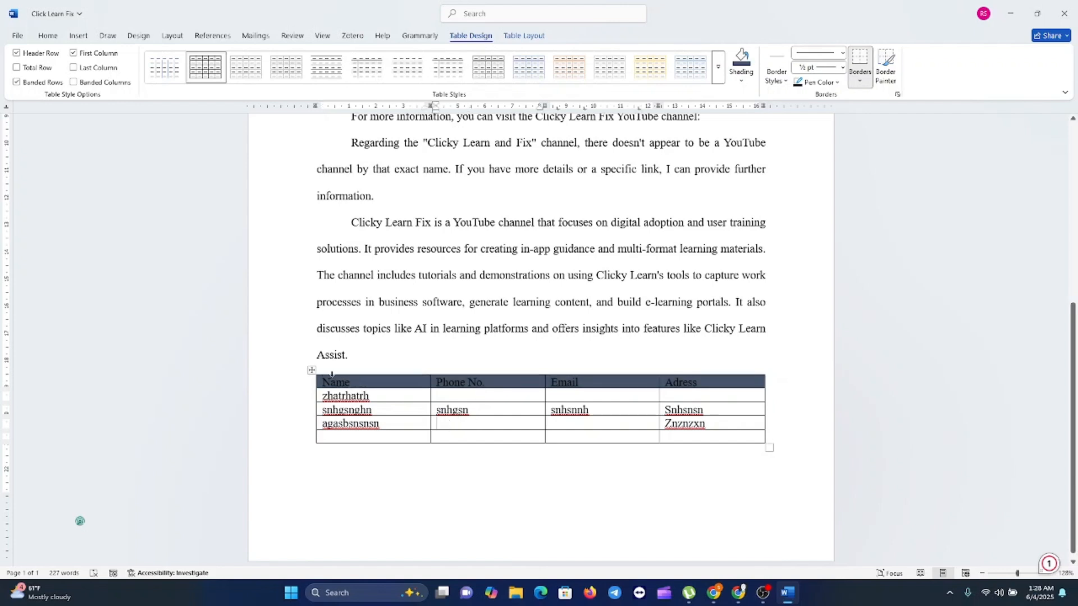
Step: Apply the orange grid table style with a solid header row and banded rows to the whole table
drag(325, 382, 752, 442)
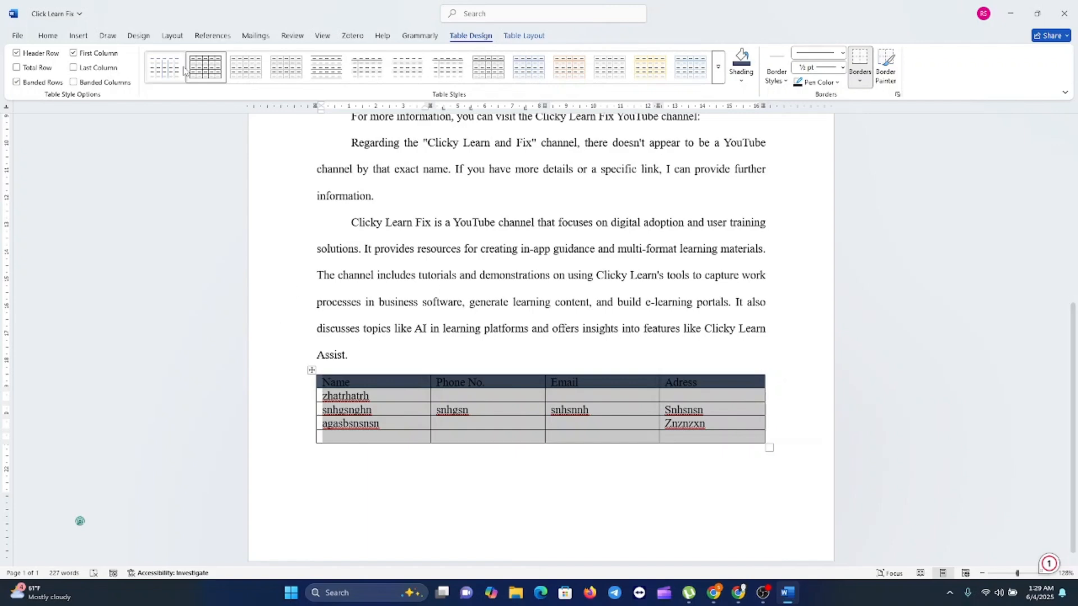
click(718, 73)
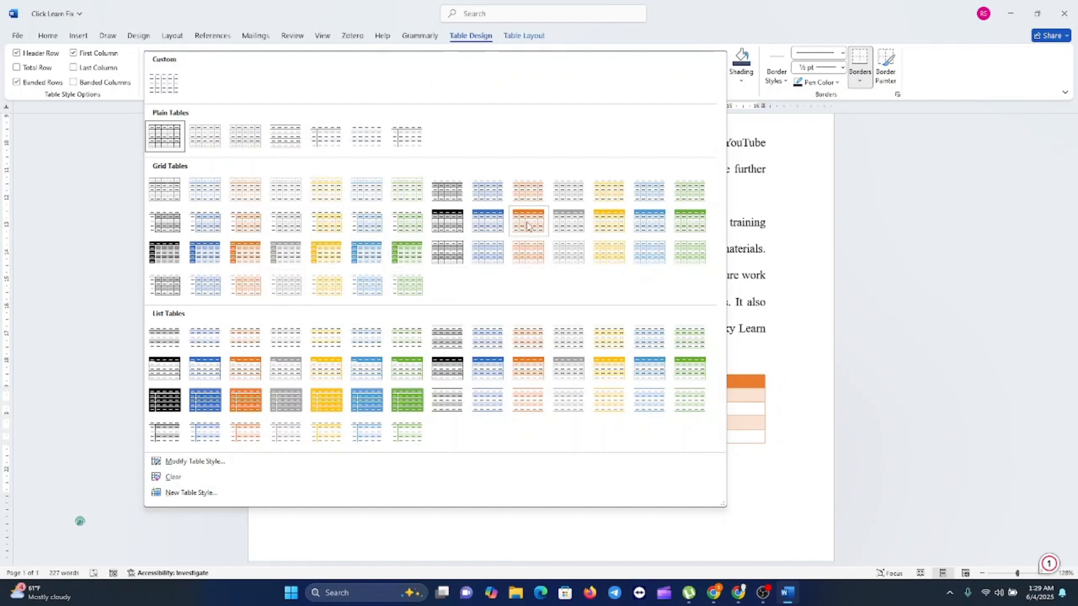
key(Escape)
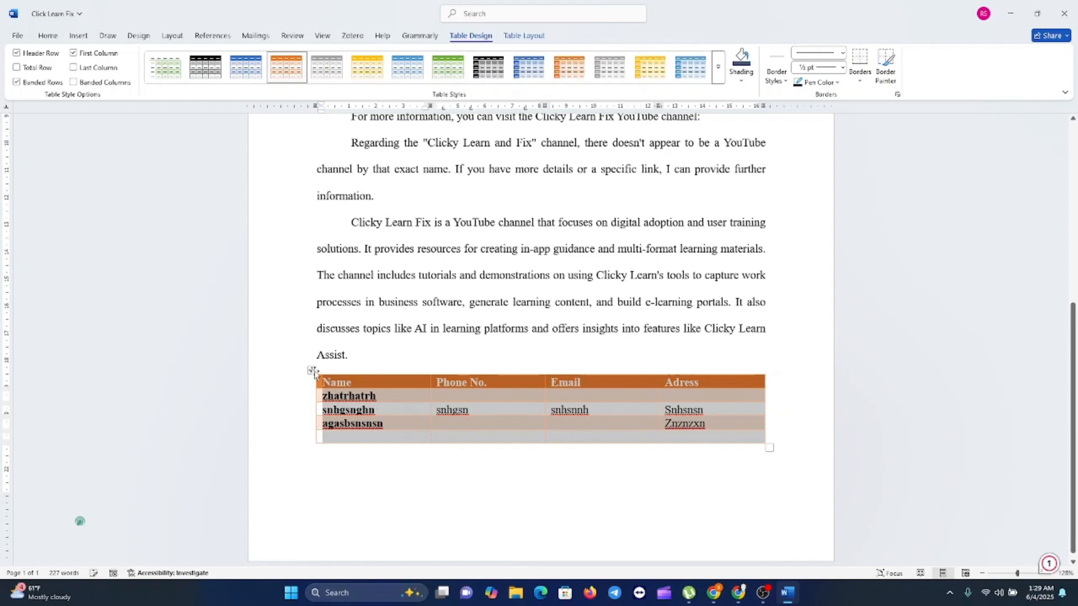
click(473, 418)
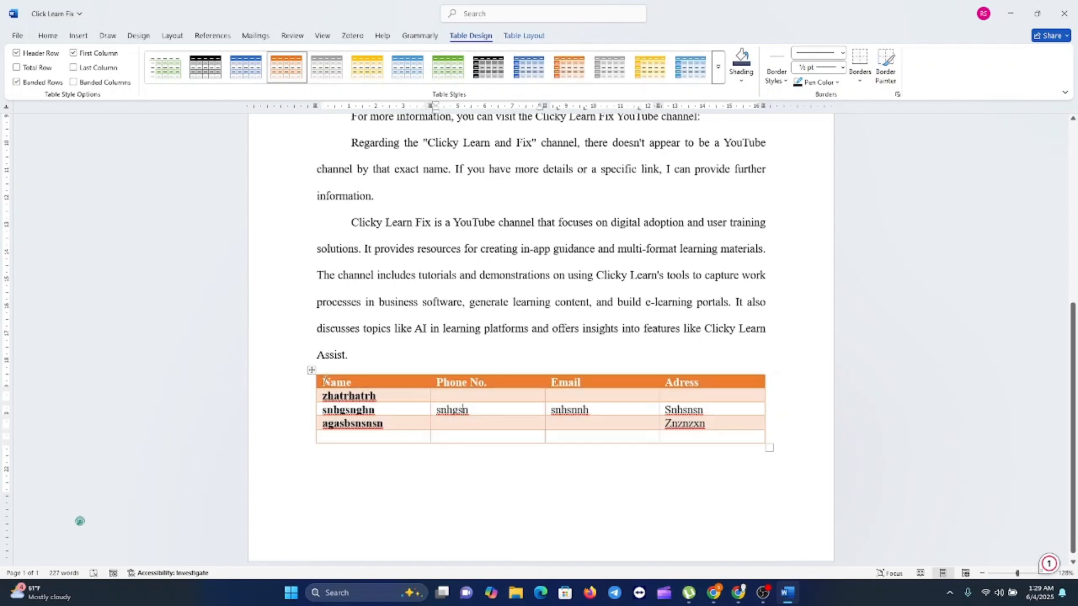
Step: Try the black and green grid styles on the whole table, and apply the gold grid style with banded rows
drag(326, 381, 665, 427)
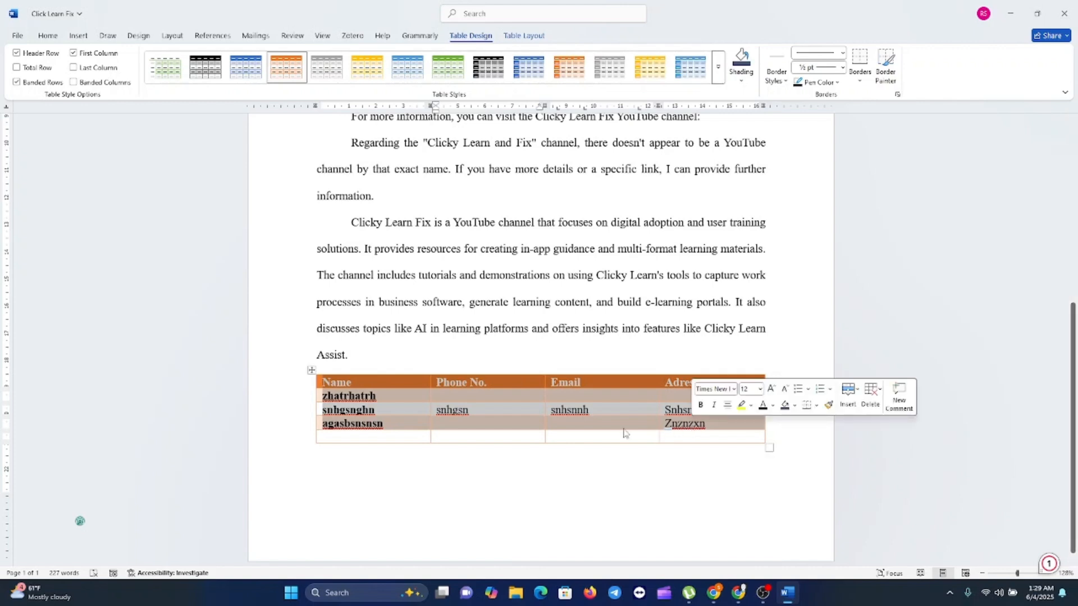
click(449, 426)
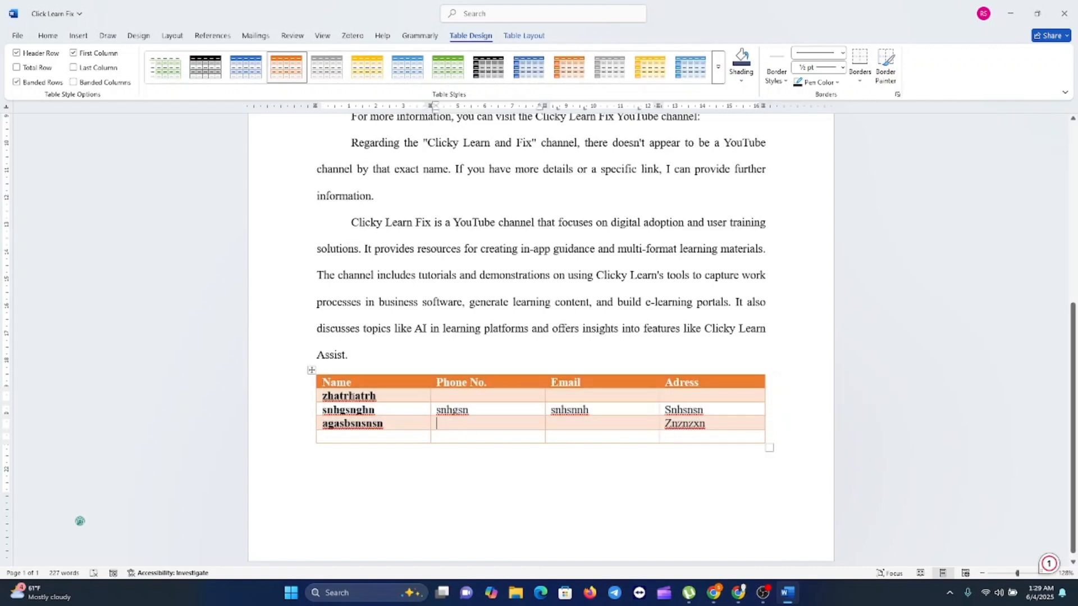
click(311, 370)
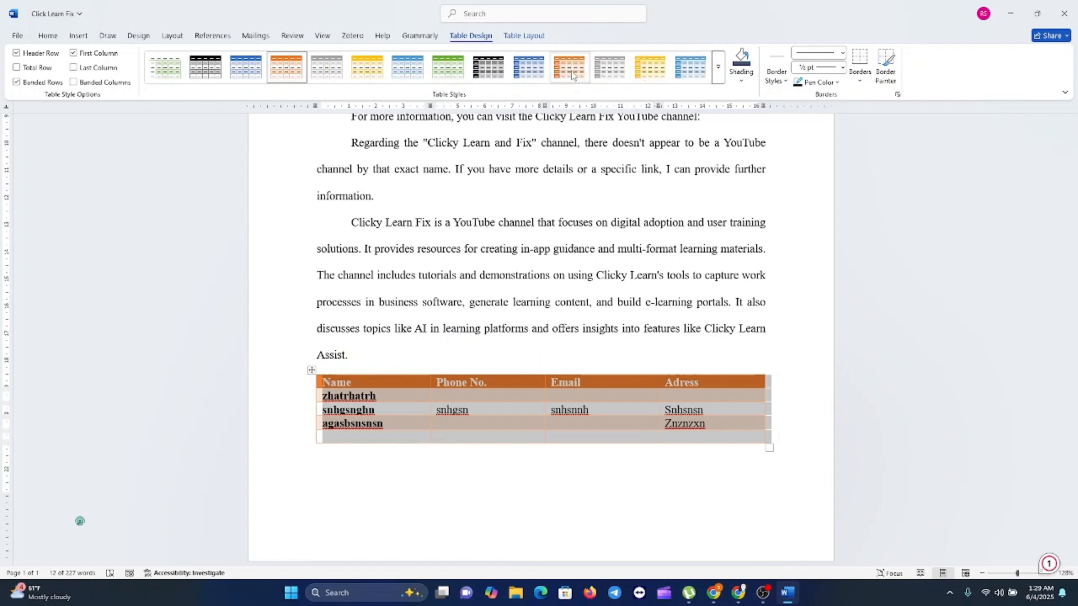
click(485, 73)
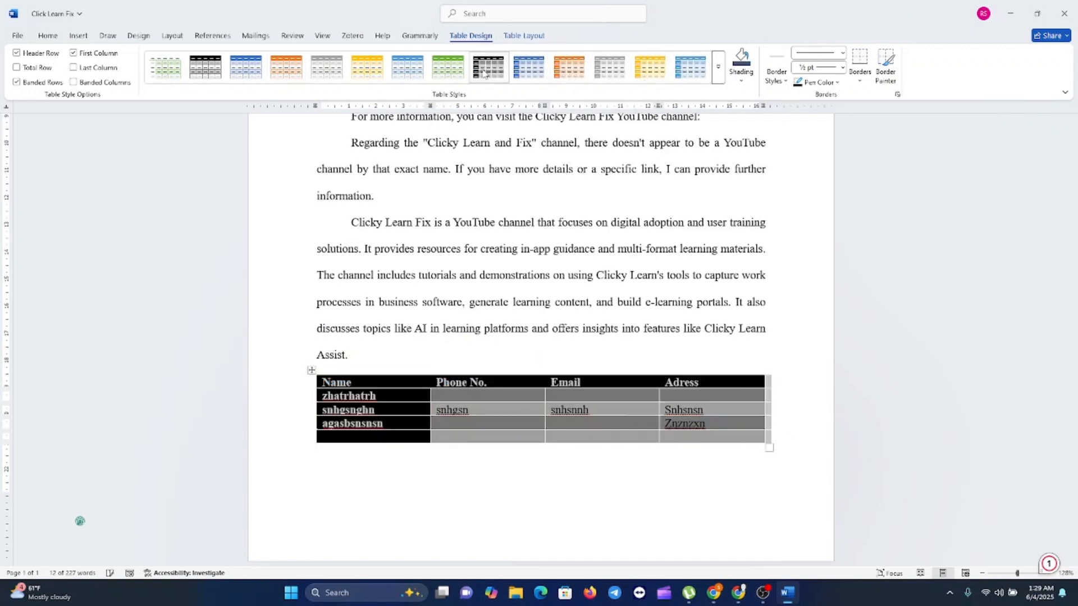
click(447, 68)
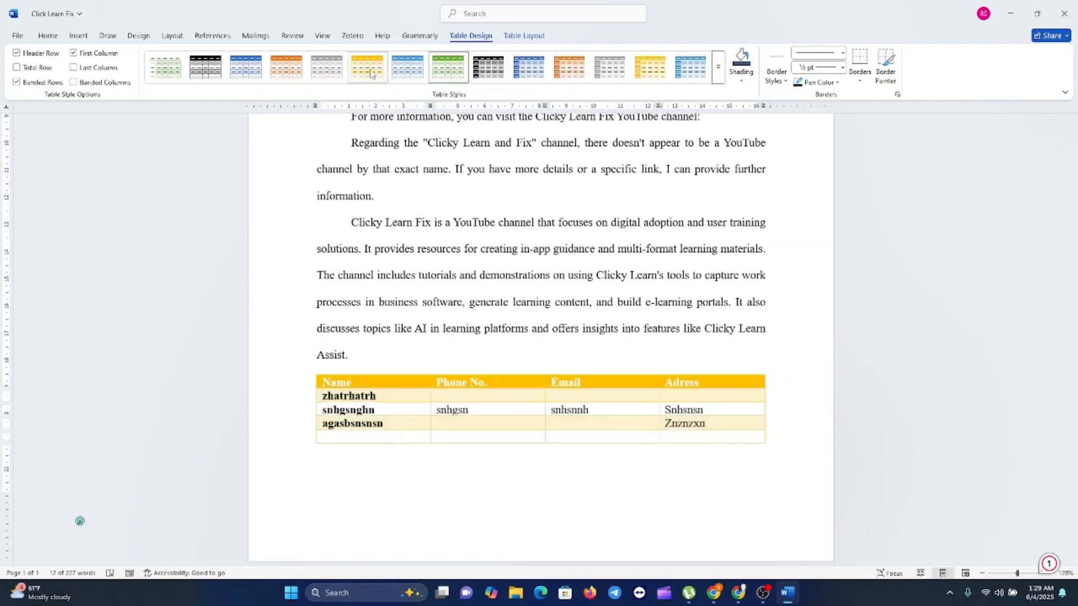
click(370, 73)
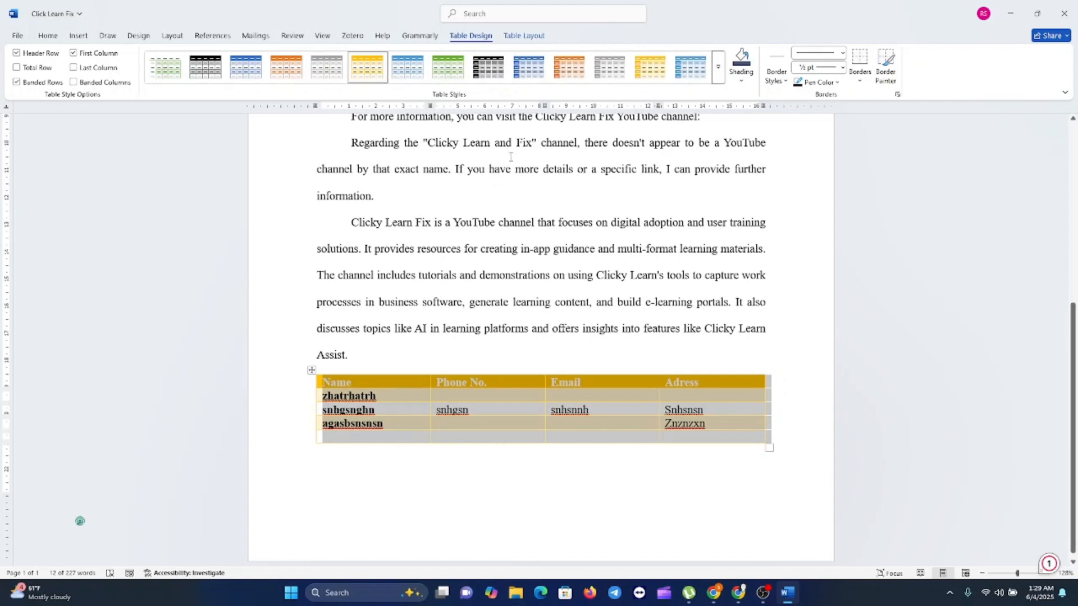
Step: Convert the whole contact table to plain text with the cell contents separated by tabs
click(512, 39)
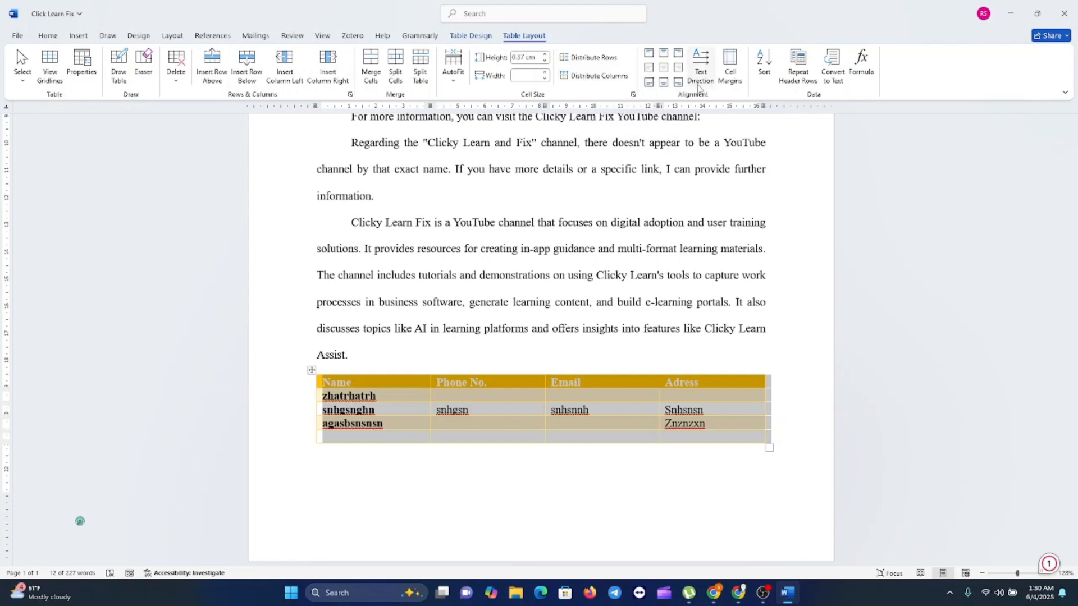
click(833, 69)
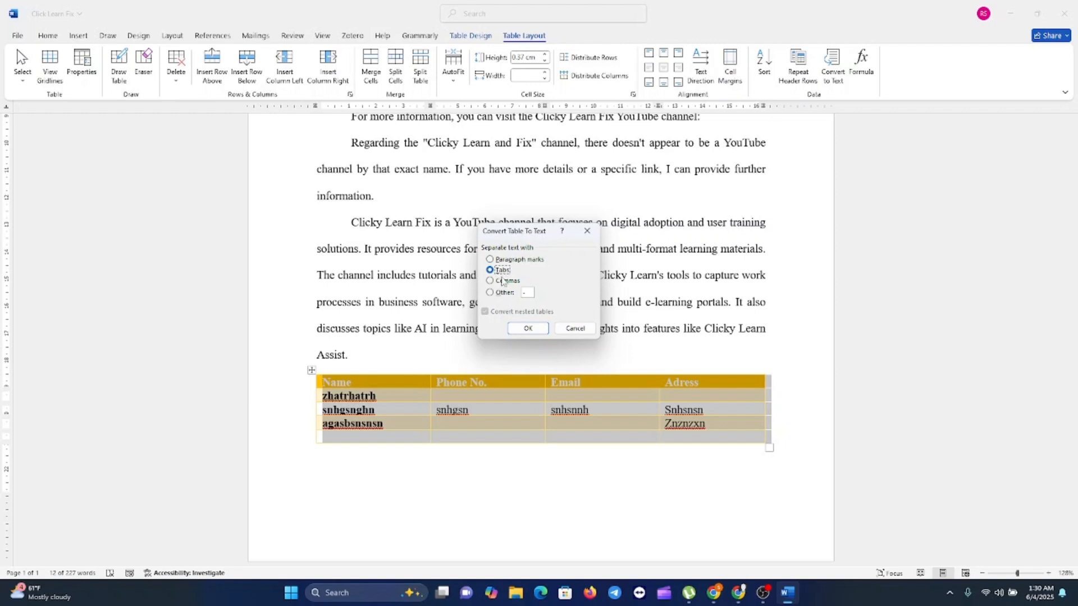
click(530, 331)
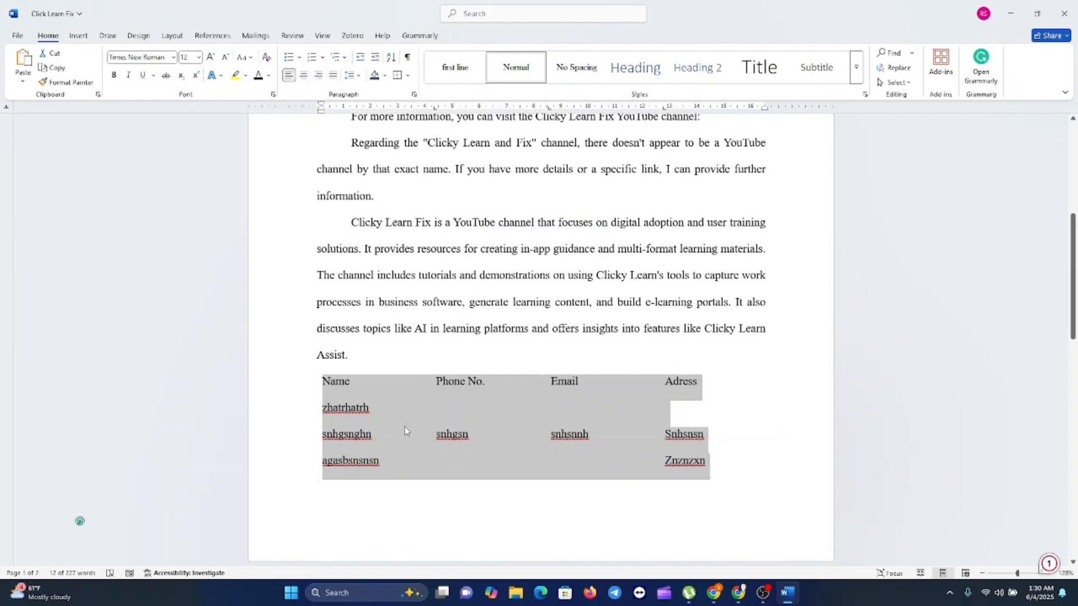
Step: Convert the tab-separated contact lines back into a four-column table and apply the light orange grid style to it
click(324, 383)
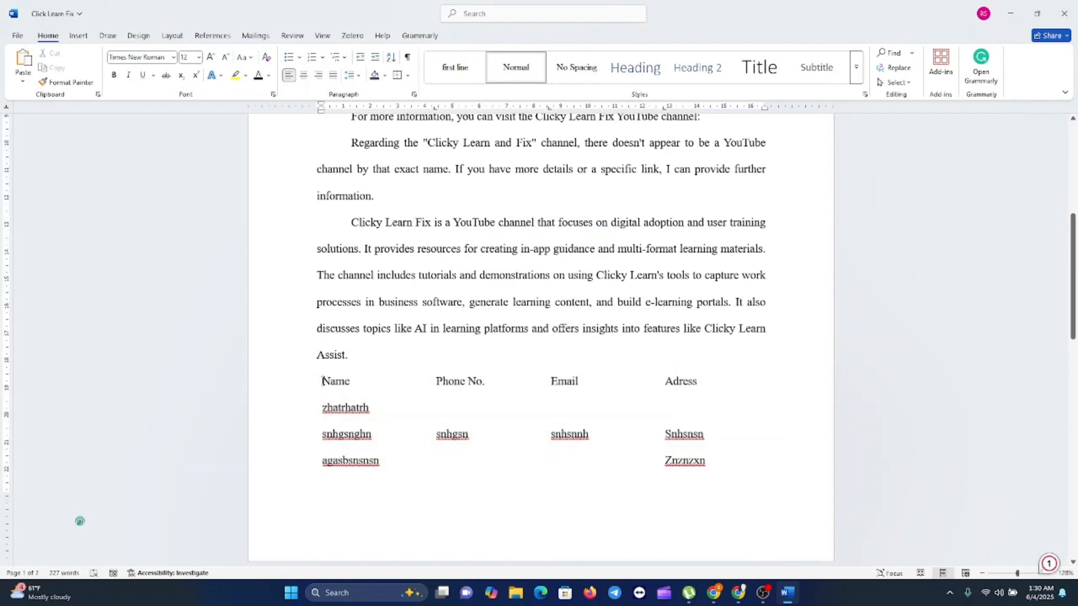
drag(324, 382, 707, 472)
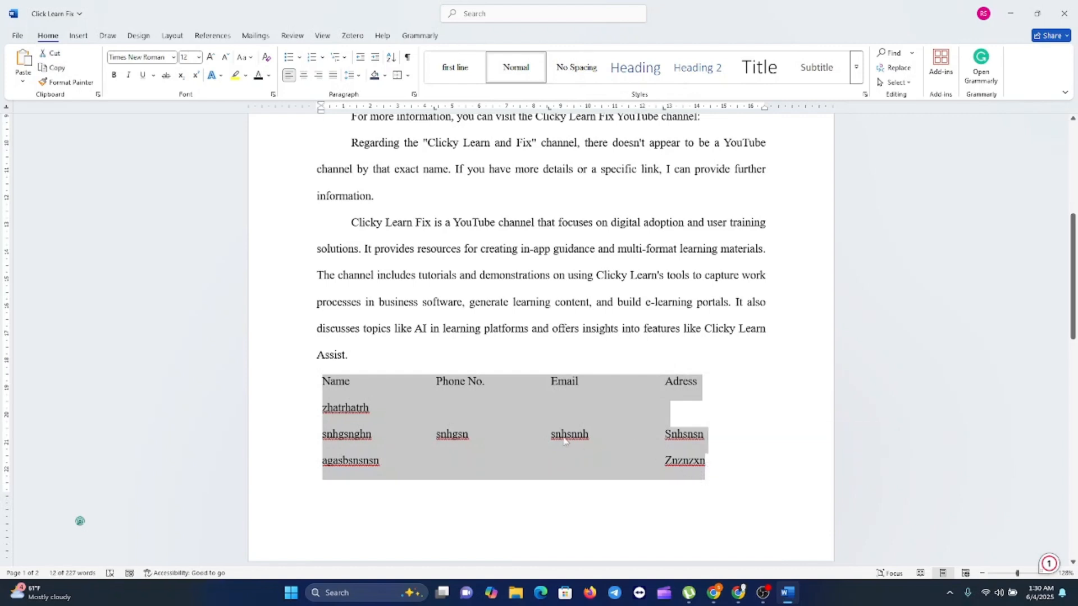
click(84, 37)
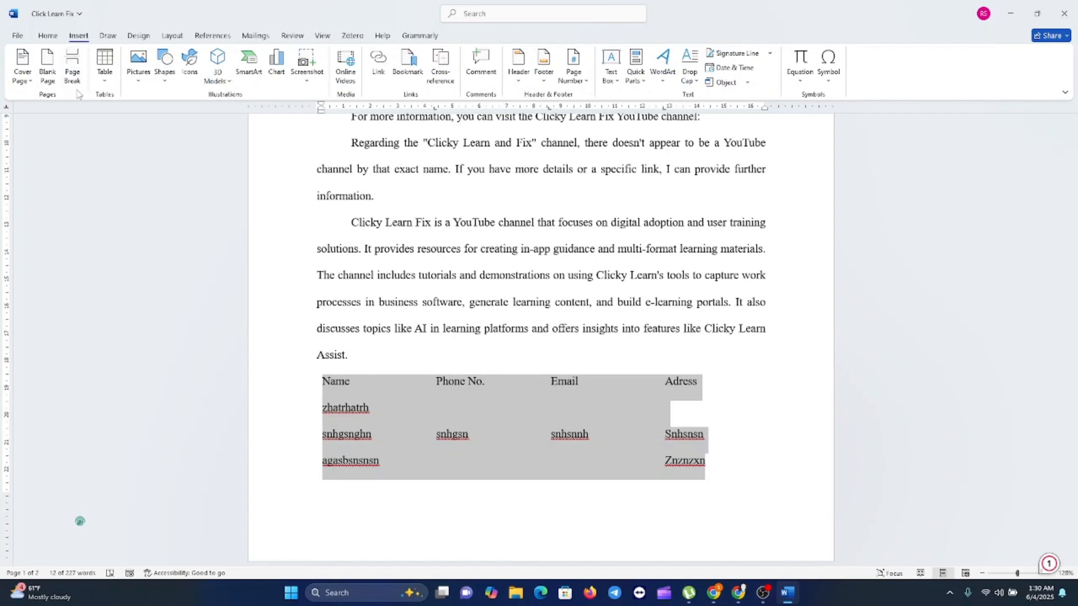
click(107, 83)
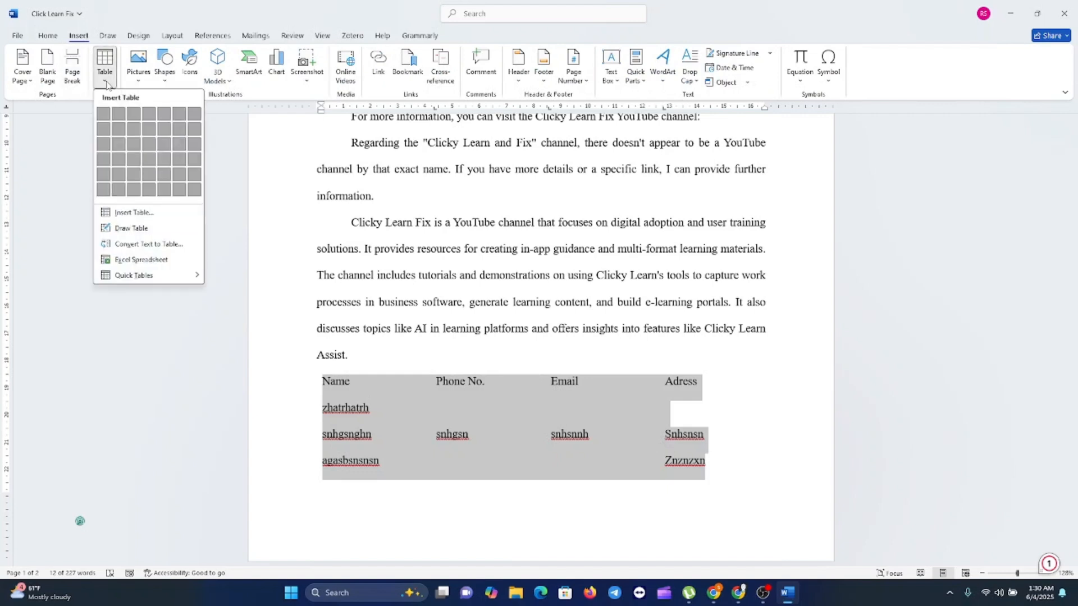
click(146, 246)
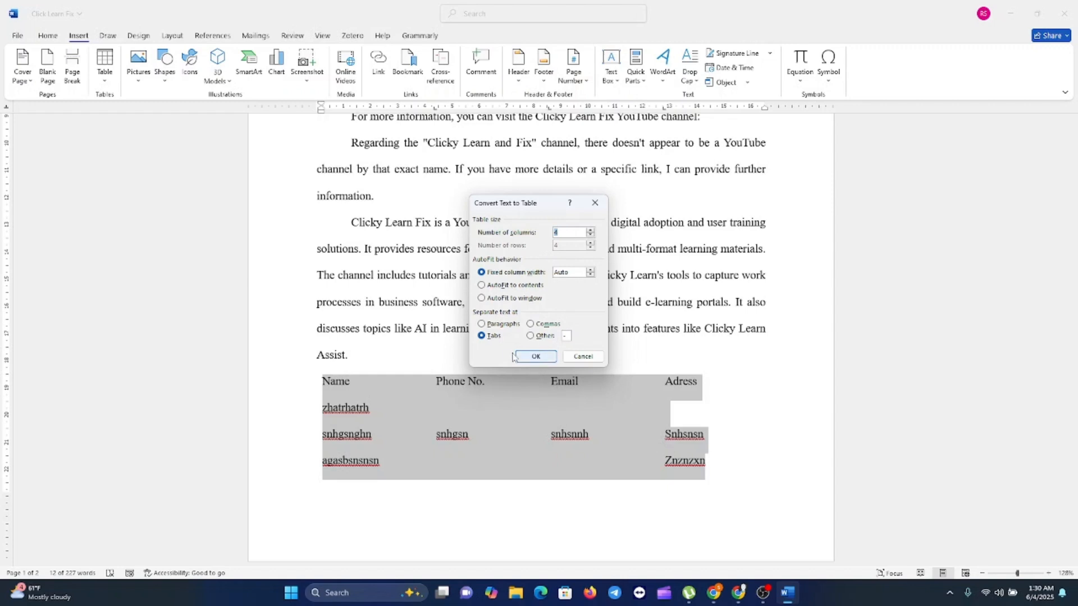
click(544, 352)
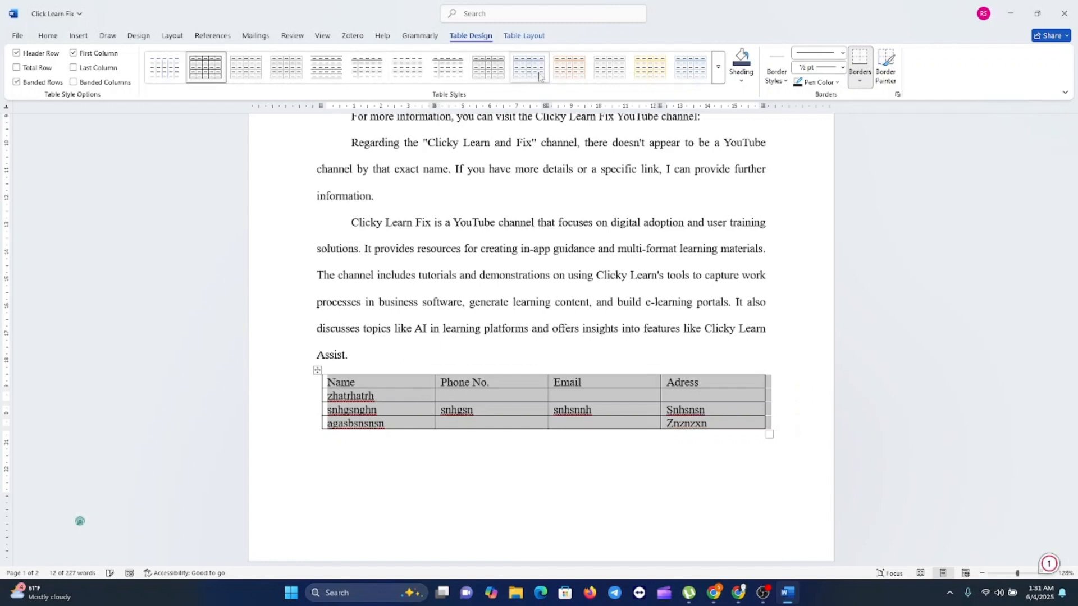
click(559, 75)
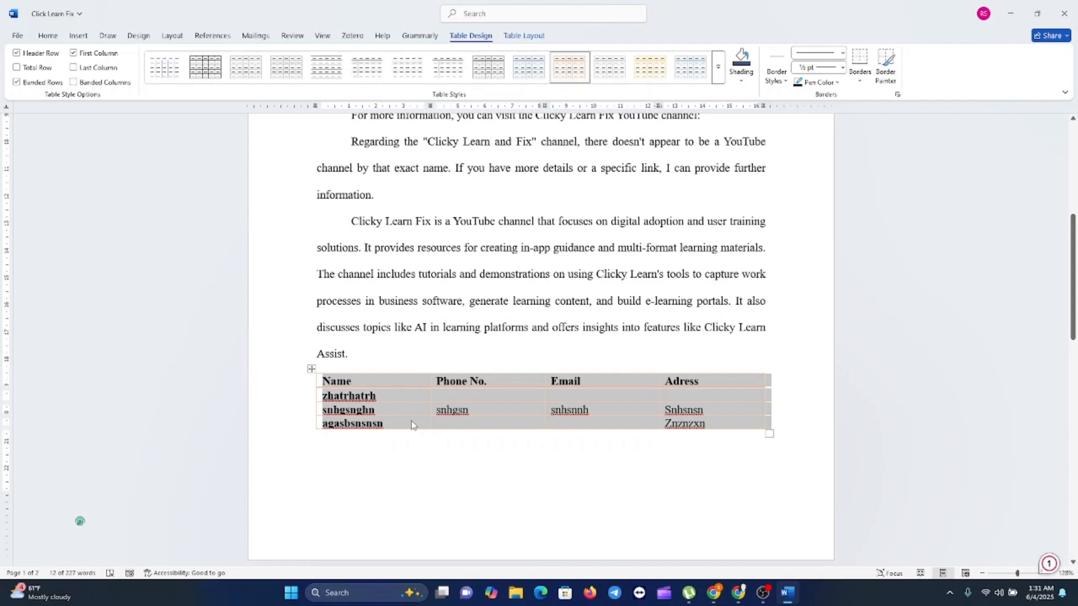
click(539, 36)
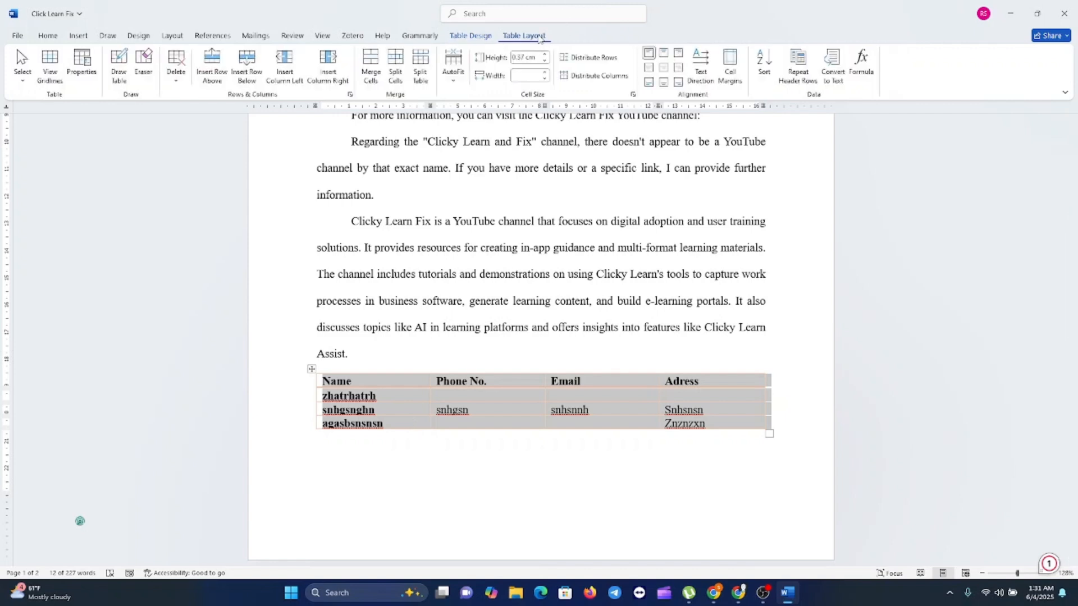
Step: Try to convert the last paragraph above the table into a four-column table split at hyphens, and undo the conversion
click(373, 274)
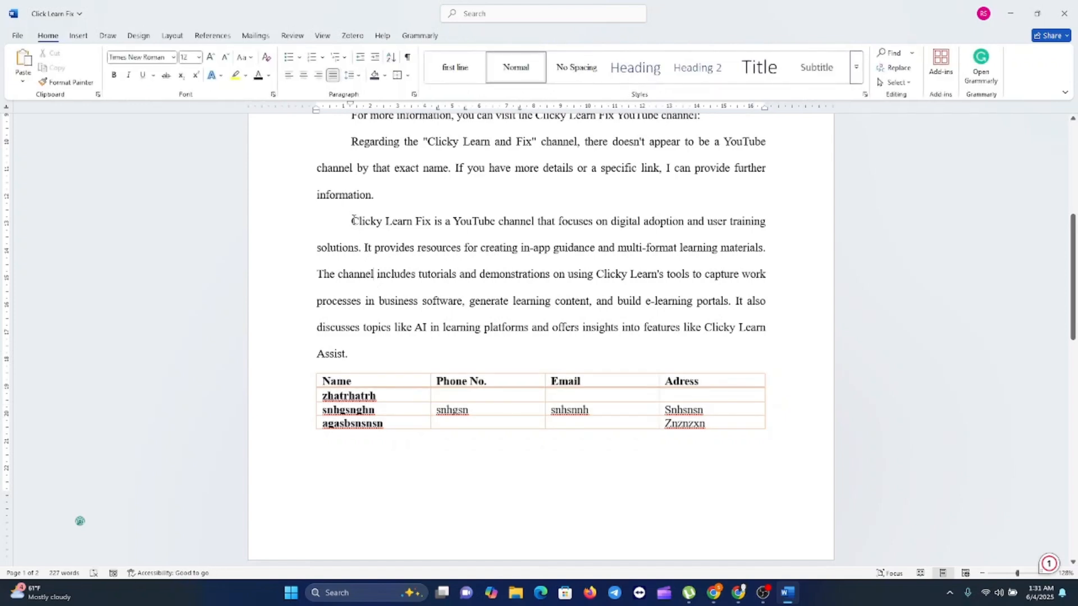
drag(353, 231, 344, 330)
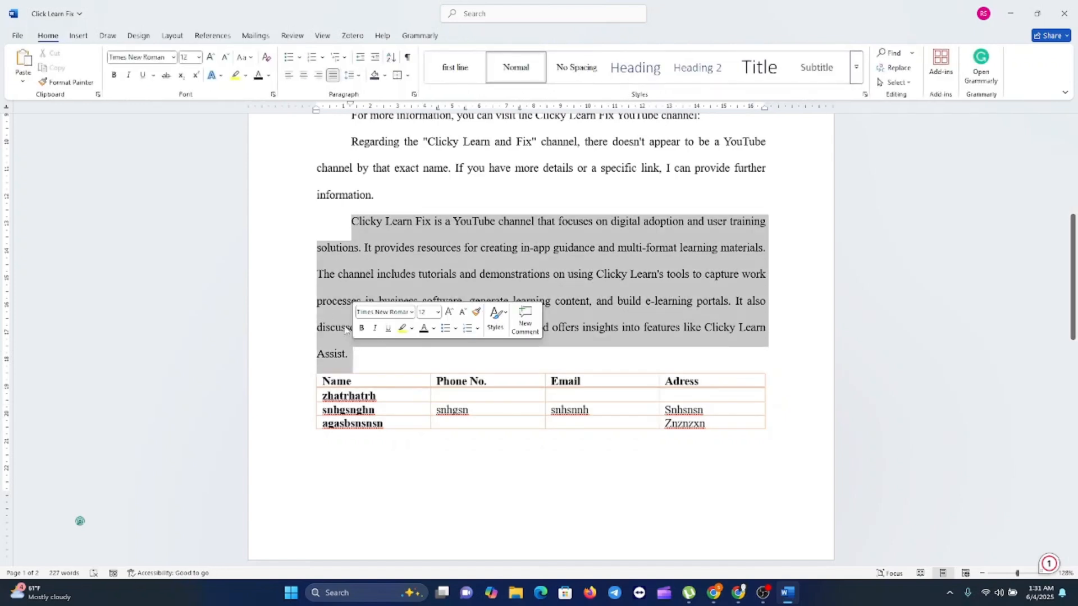
click(81, 37)
click(105, 73)
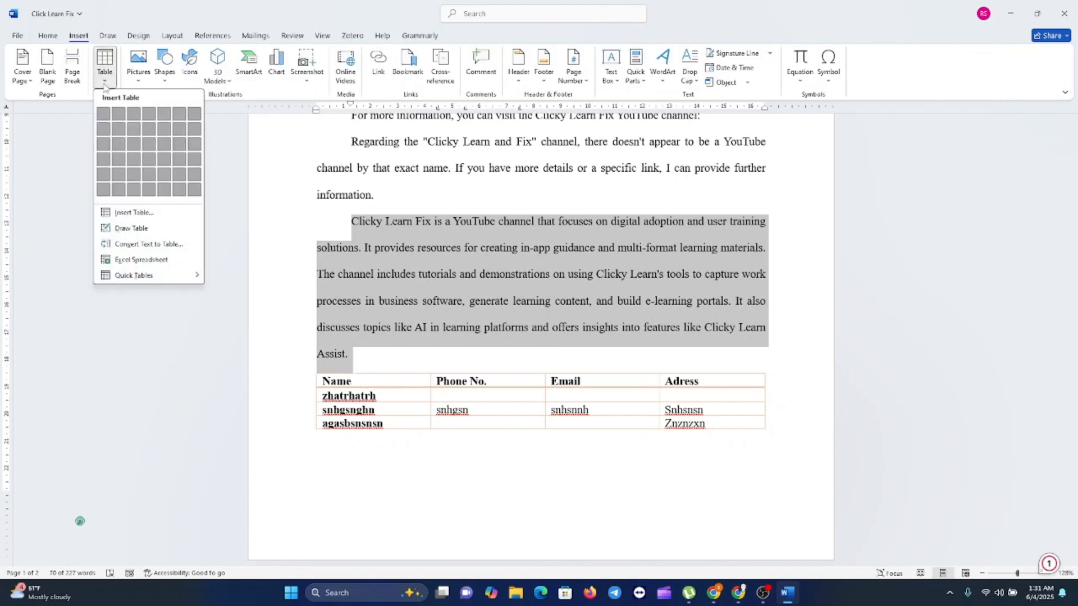
click(138, 245)
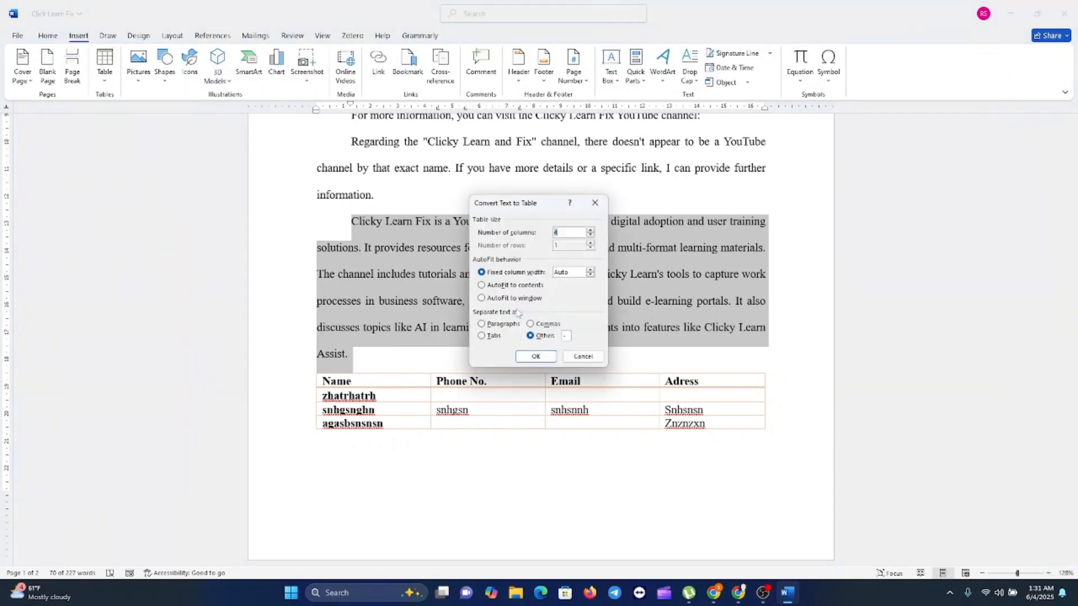
click(527, 357)
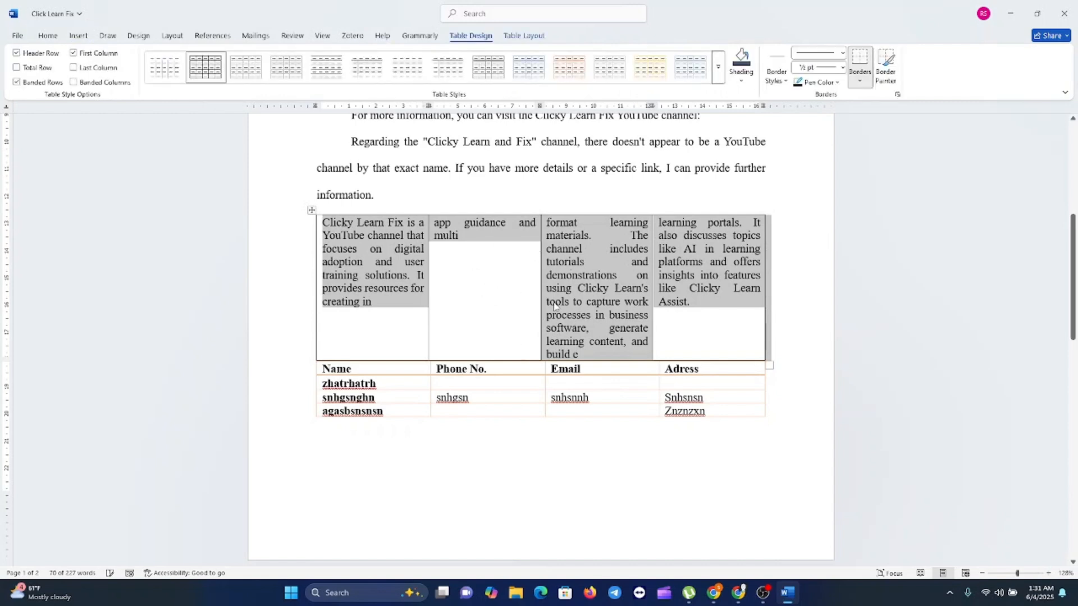
key(ctrl+z)
click(80, 521)
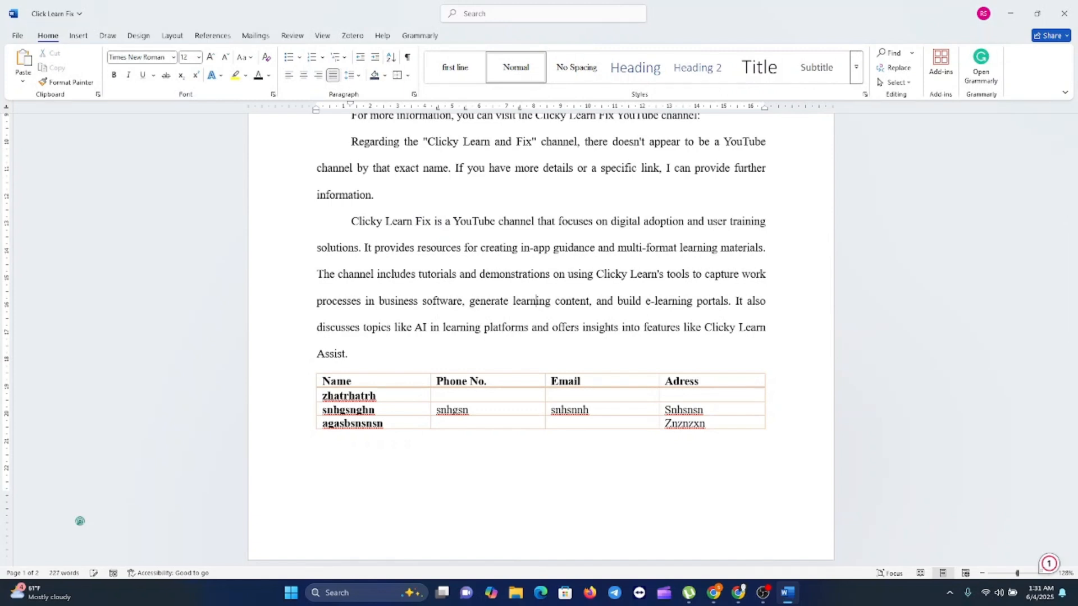
click(762, 593)
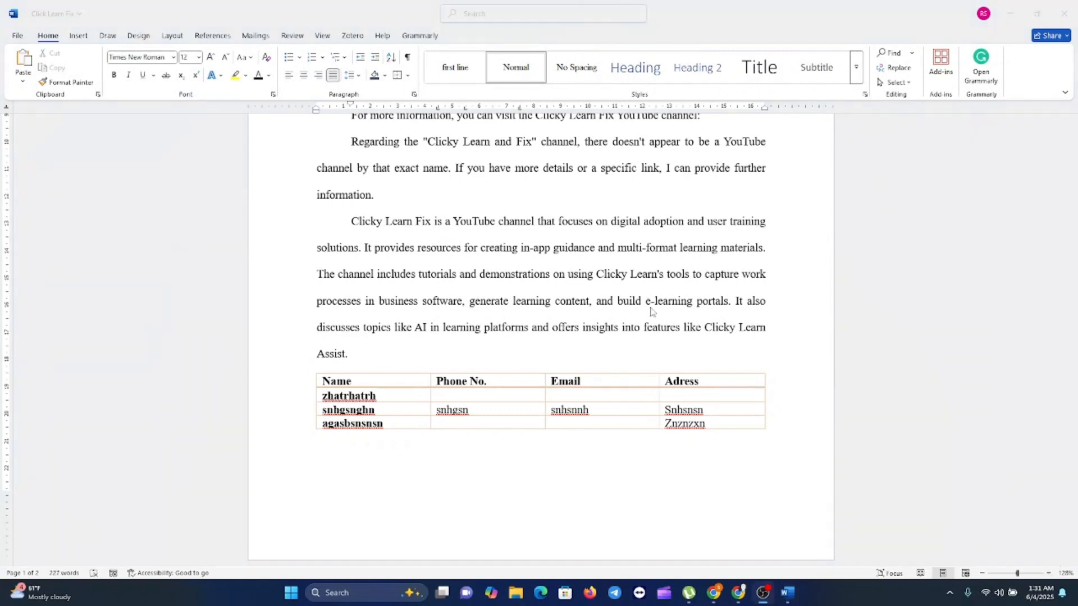
click(523, 307)
click(511, 308)
Step: Select the whole document, switch its page orientation to landscape, and set it back to portrait
scroll(512, 307, up, 5)
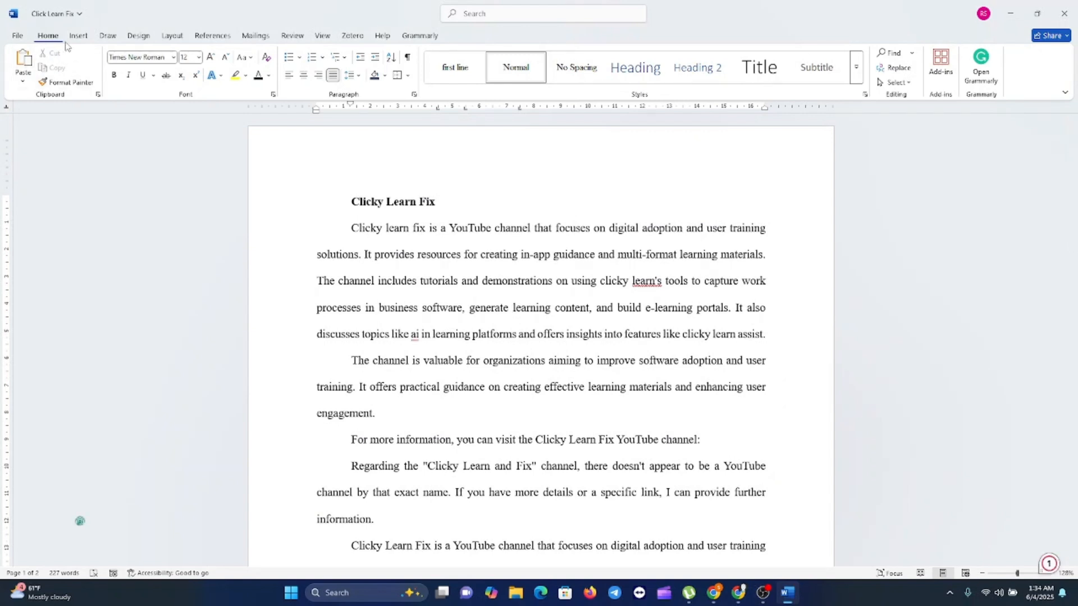
click(172, 36)
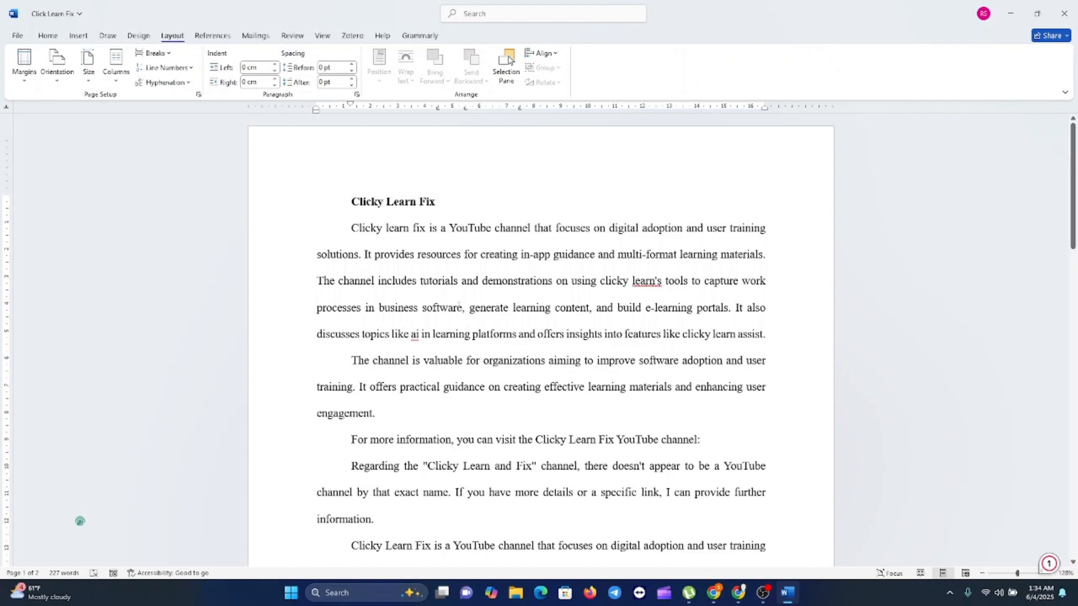
key(ctrl+a)
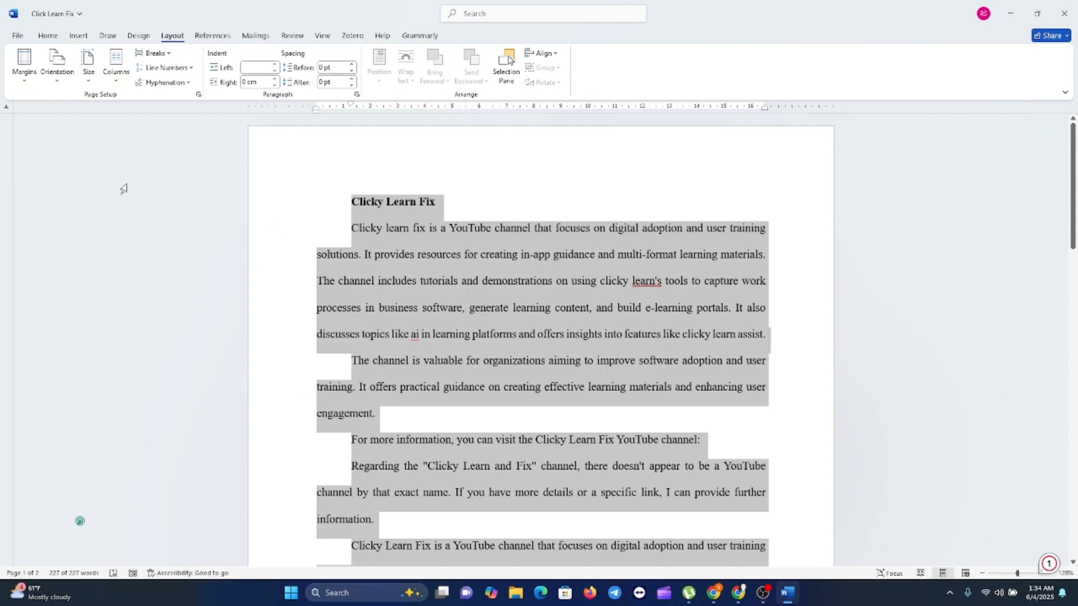
click(56, 82)
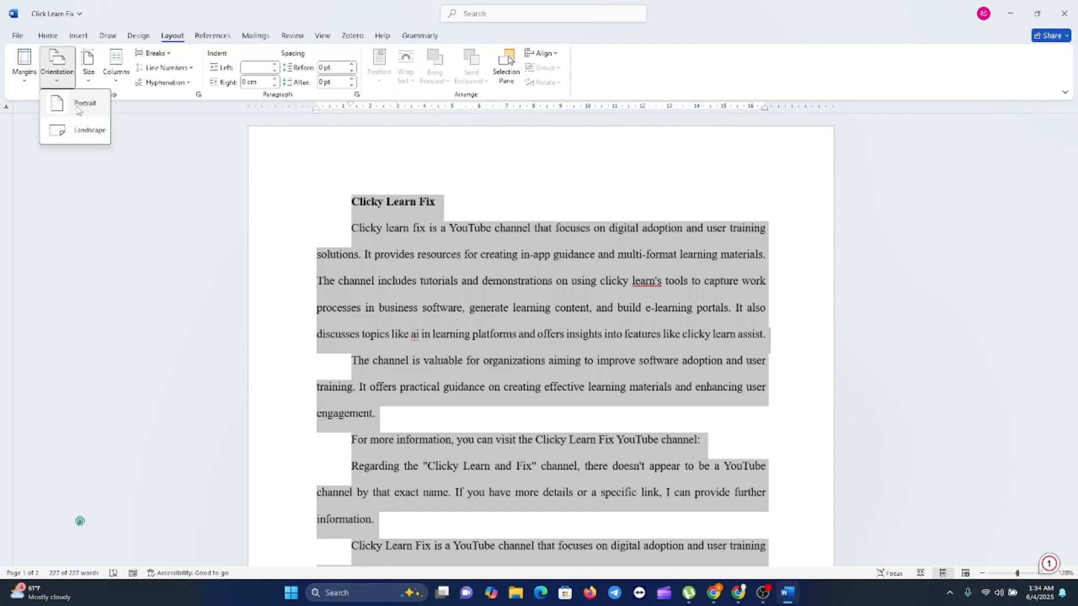
click(91, 131)
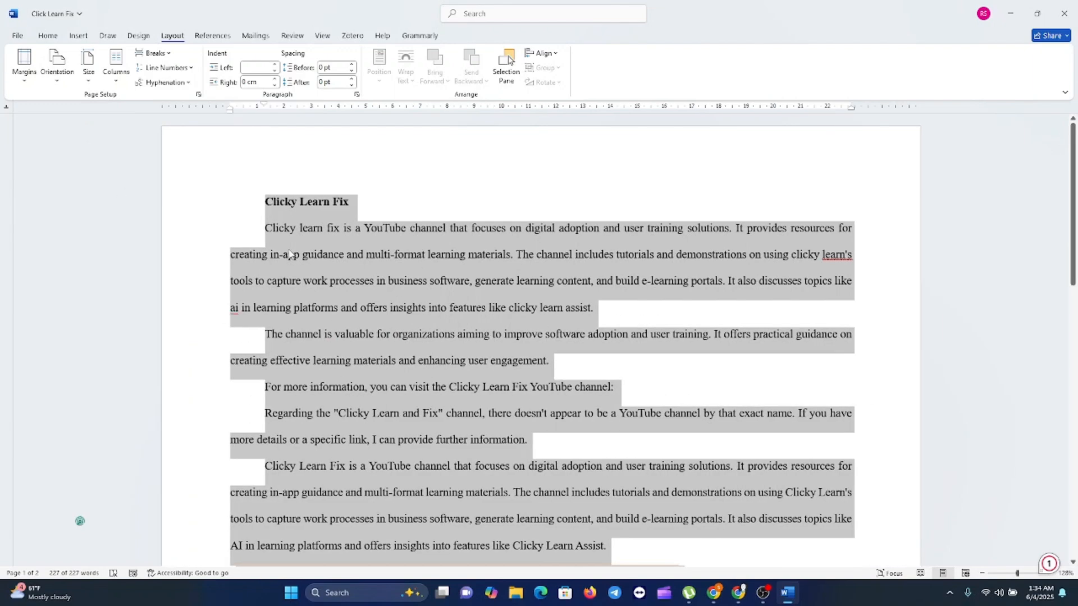
click(59, 83)
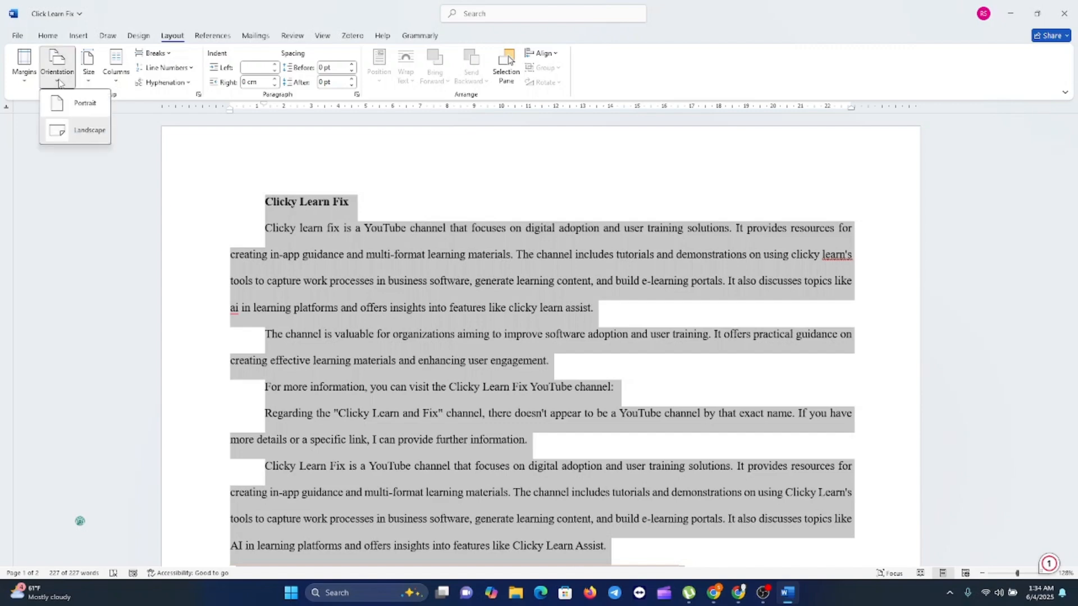
click(84, 104)
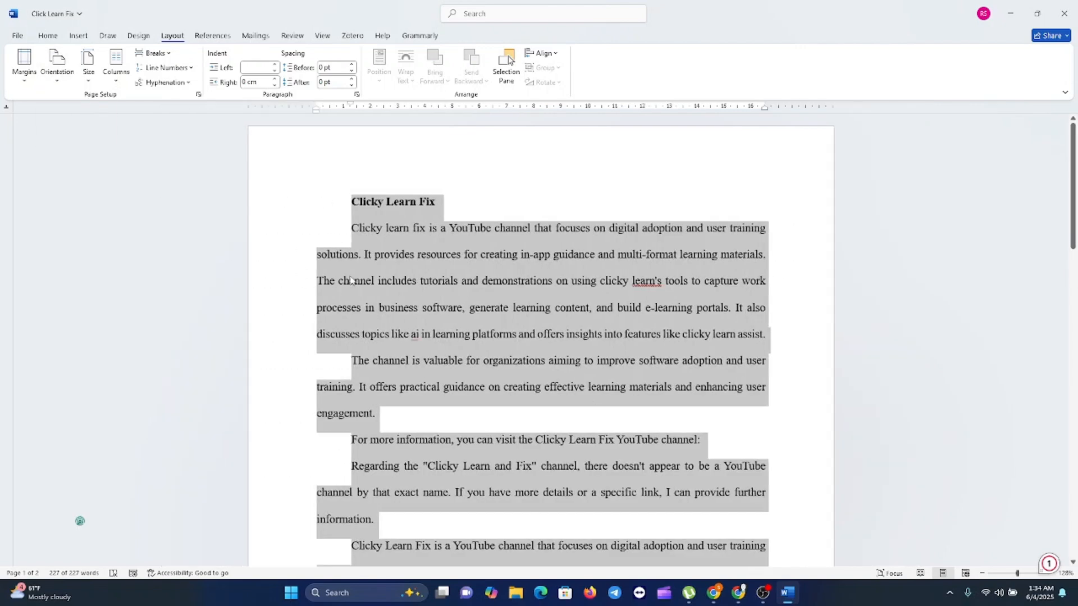
Step: Set the paper size to A4 and lay out the whole document's text in two columns
click(89, 79)
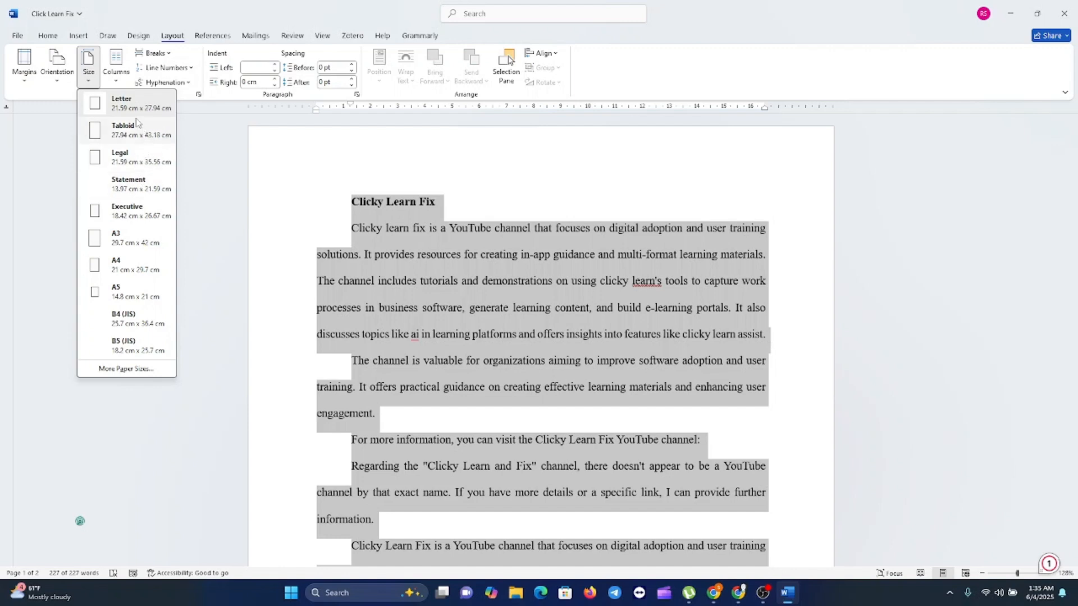
click(126, 269)
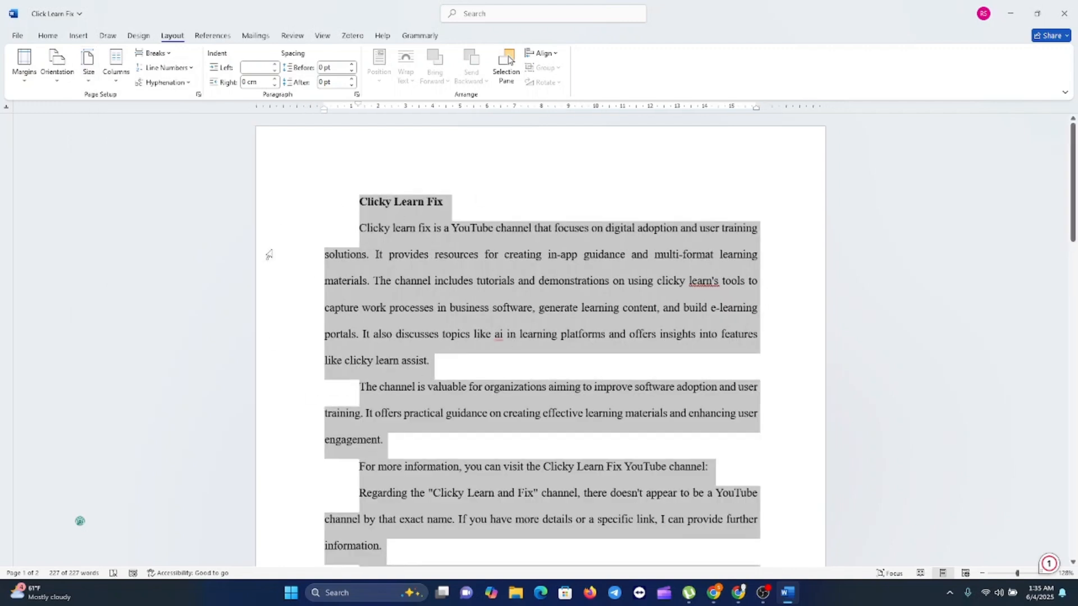
click(116, 82)
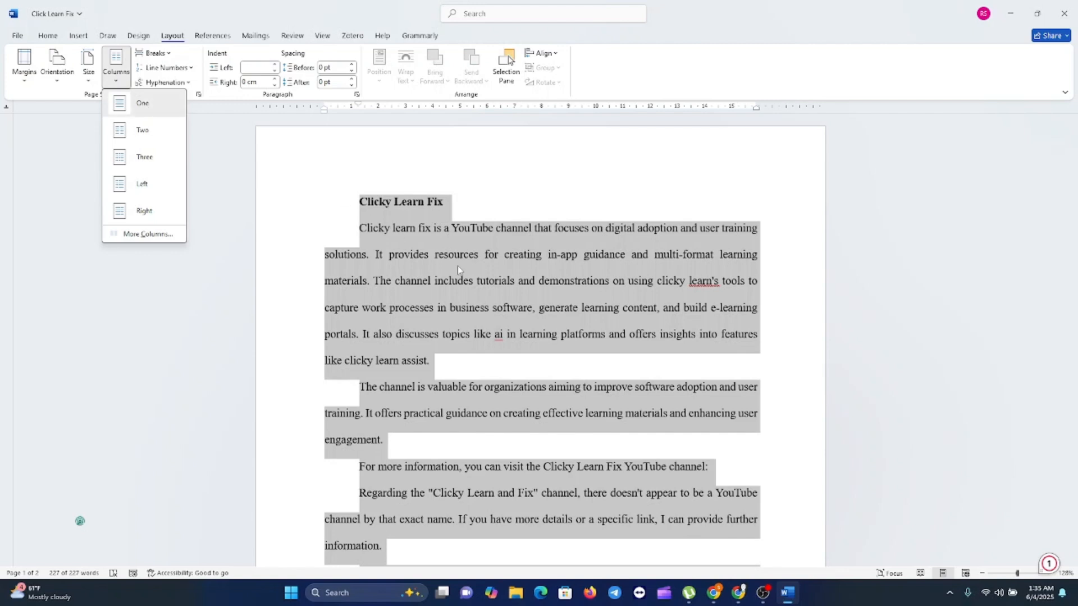
click(144, 135)
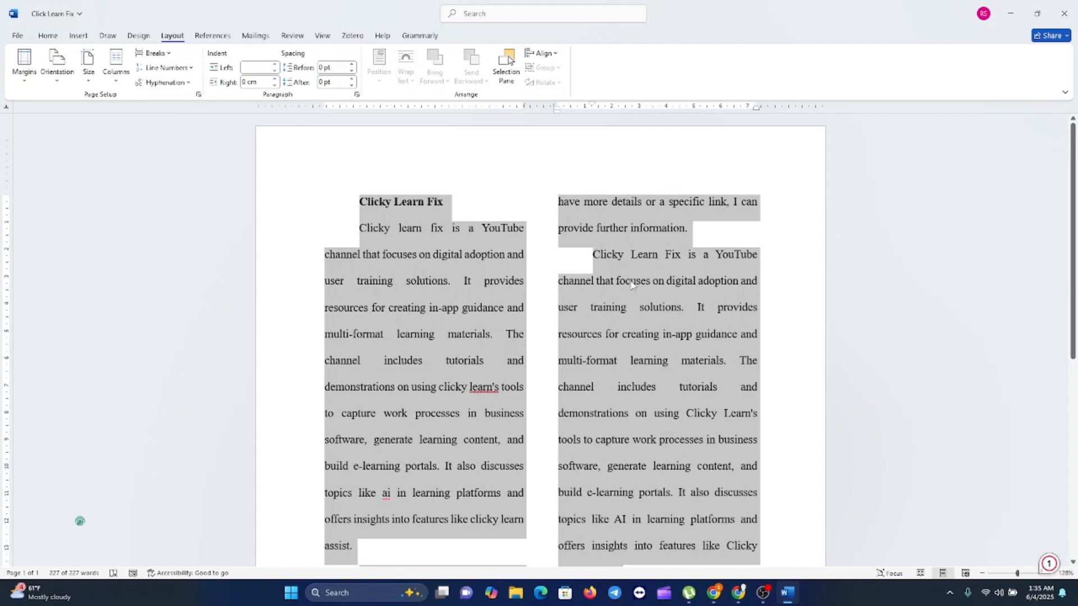
Step: Return the whole document's text to a single-column layout
click(116, 83)
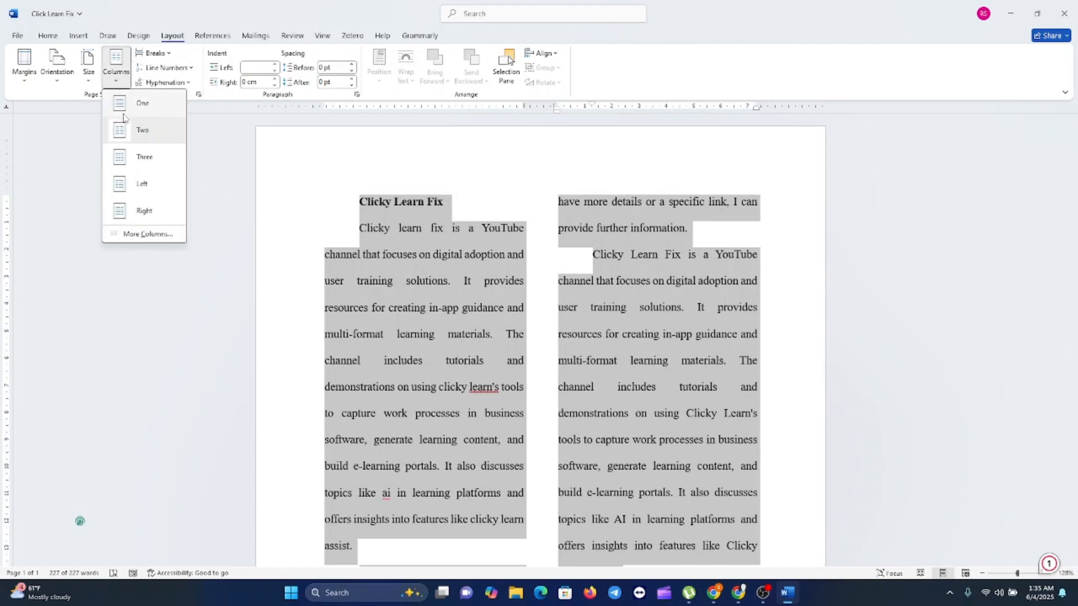
click(129, 108)
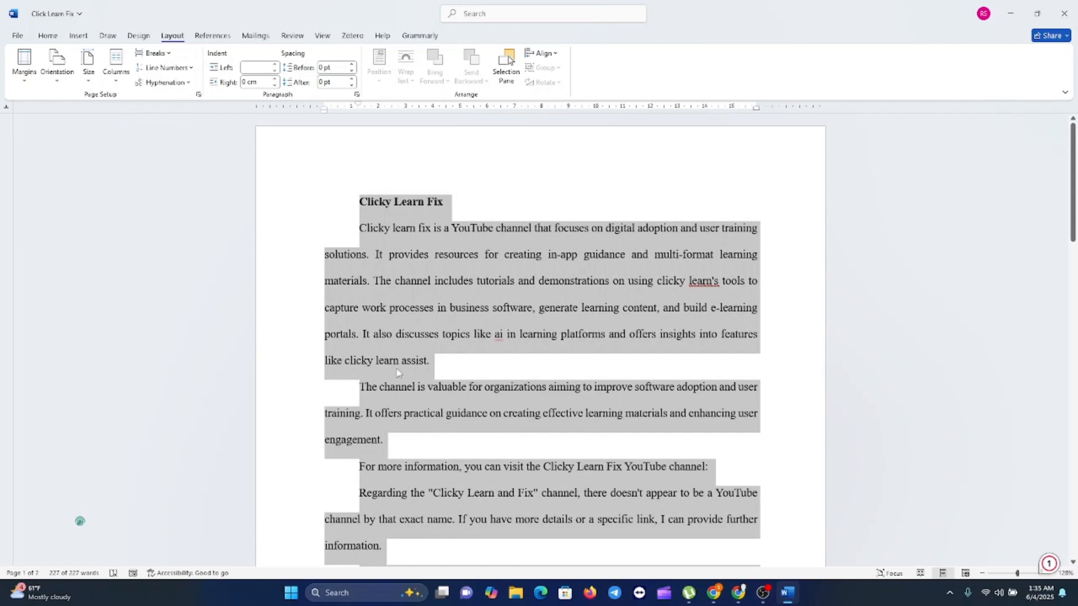
Step: Review the preset margins and the custom margin settings in Page Setup without changing them, and clear the text selection
click(199, 95)
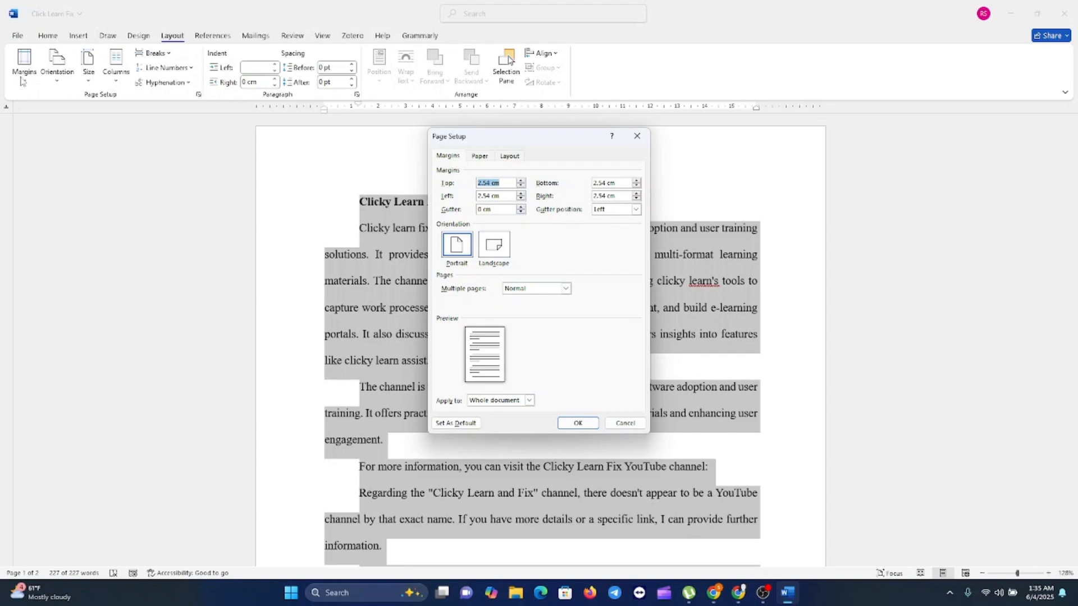
click(637, 135)
click(24, 83)
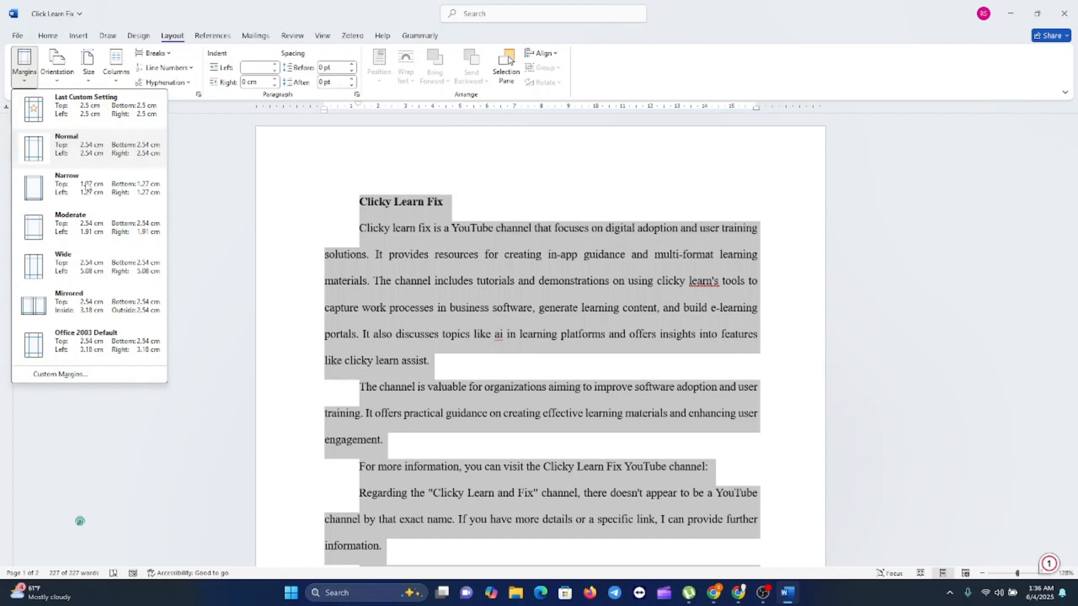
click(79, 373)
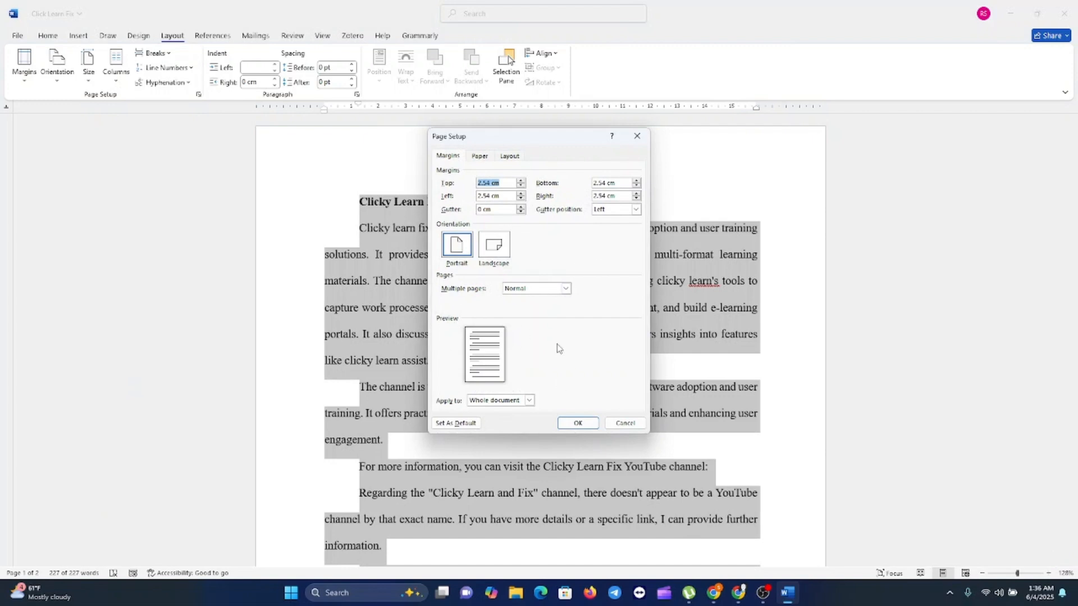
click(636, 136)
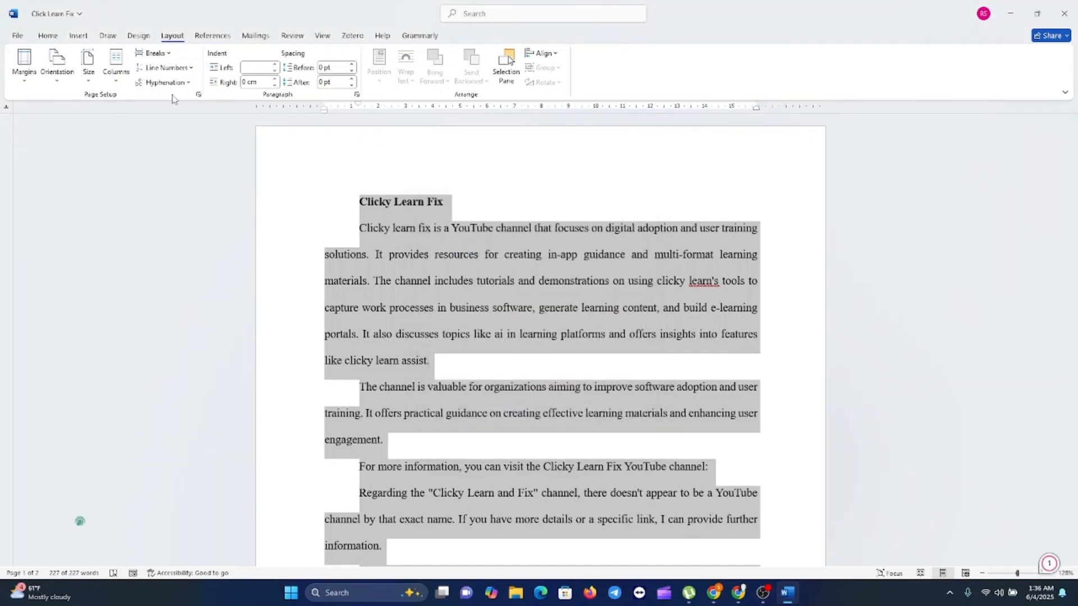
click(198, 94)
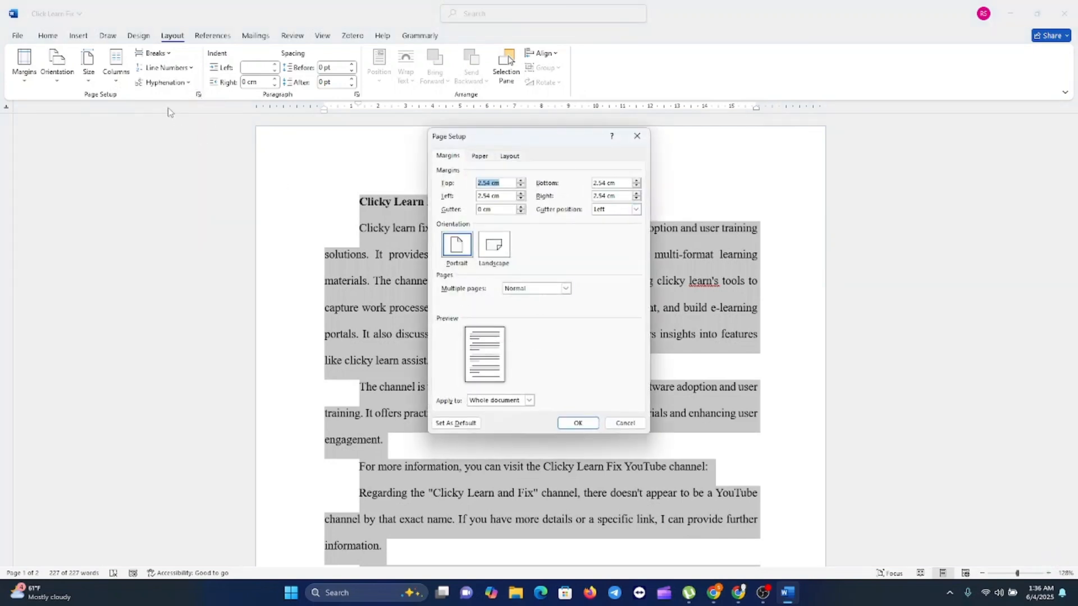
click(637, 136)
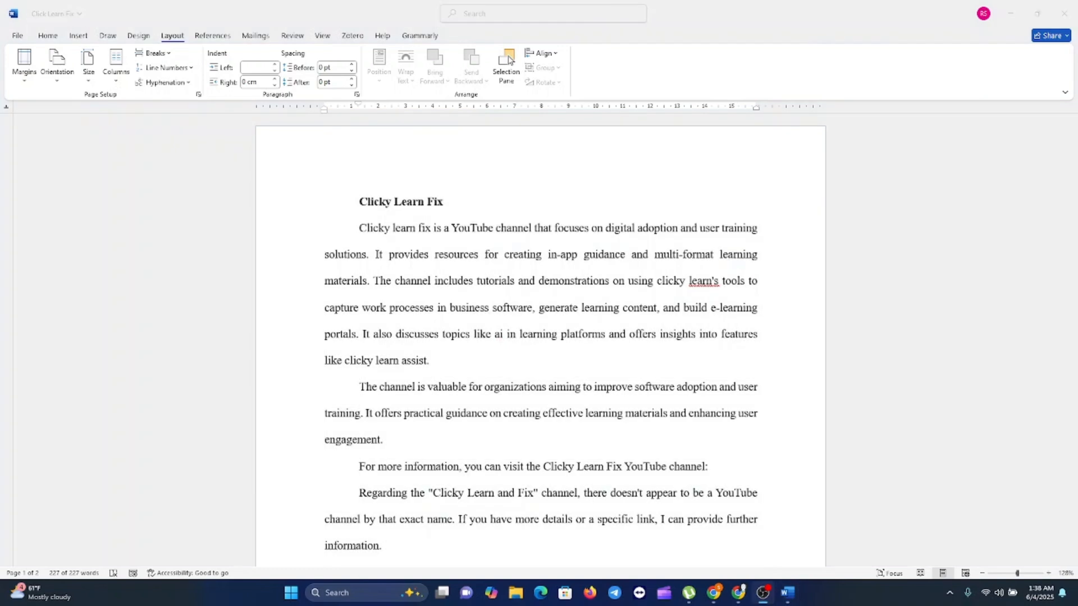
key(ctrl+a)
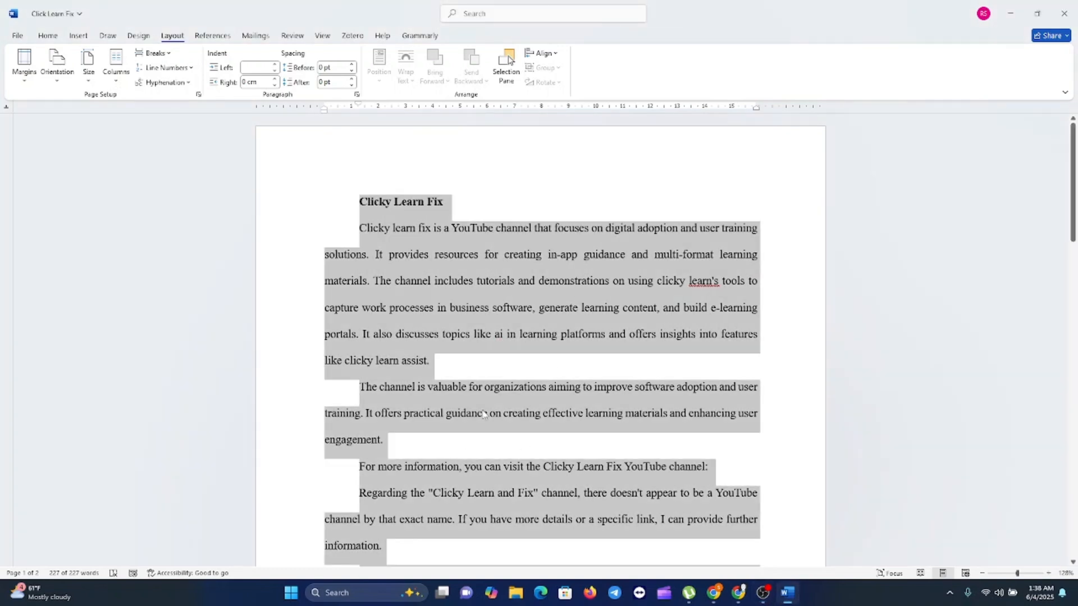
click(483, 412)
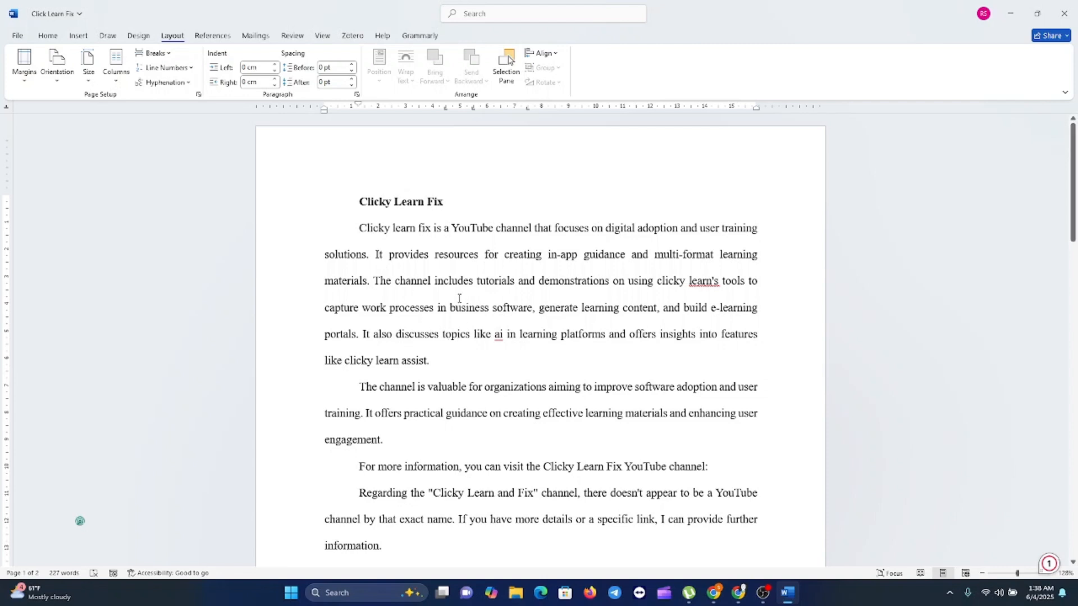
Step: Insert page numbers at the bottom of the pages using the centred Plain Number 2 style
click(79, 36)
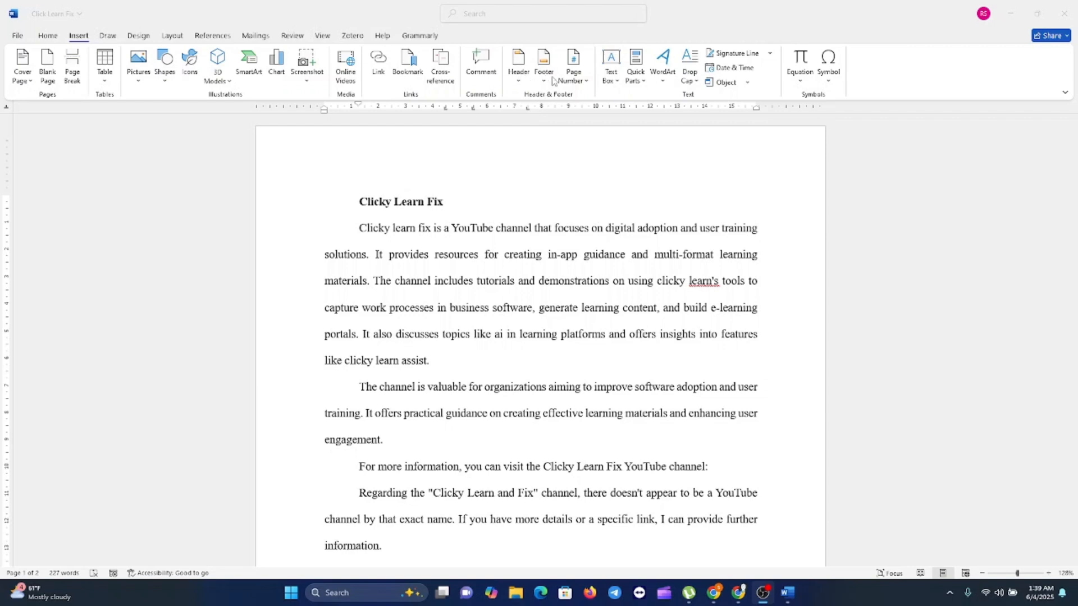
click(574, 143)
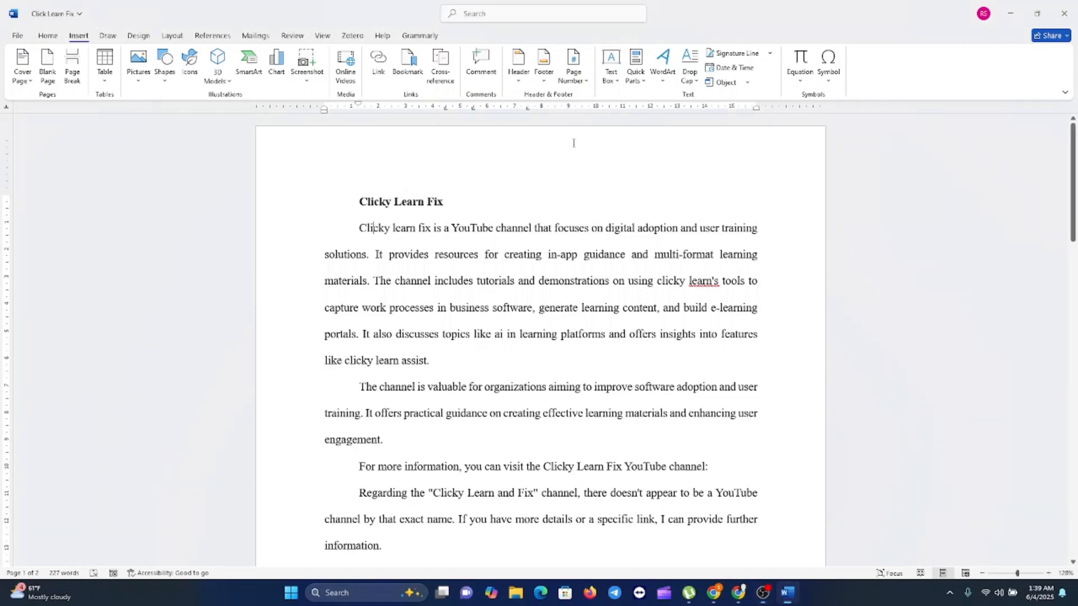
click(587, 81)
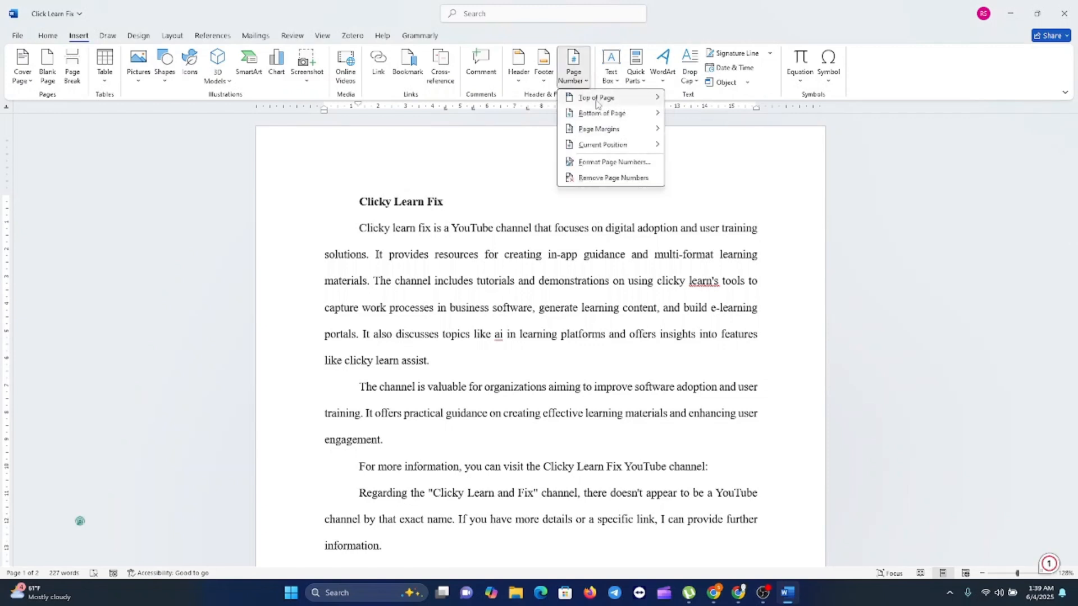
mouse_move(598, 102)
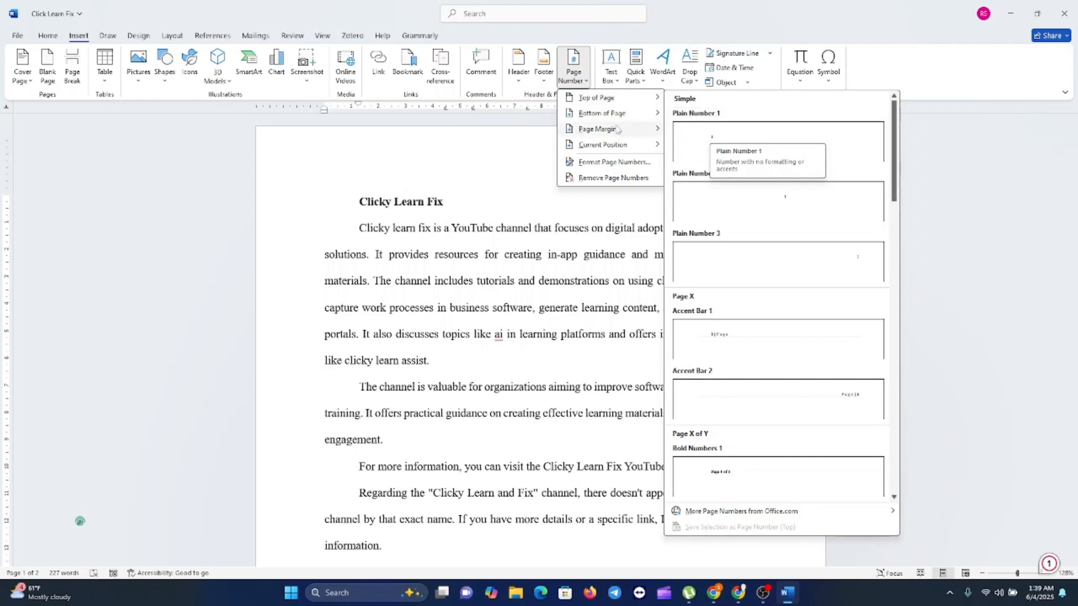
mouse_move(627, 117)
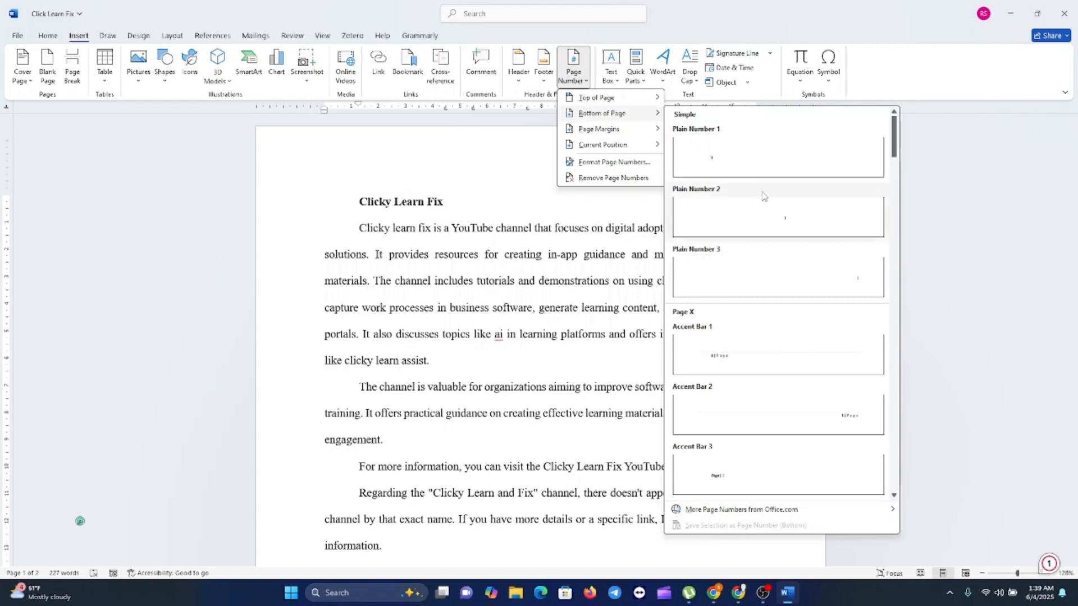
click(770, 220)
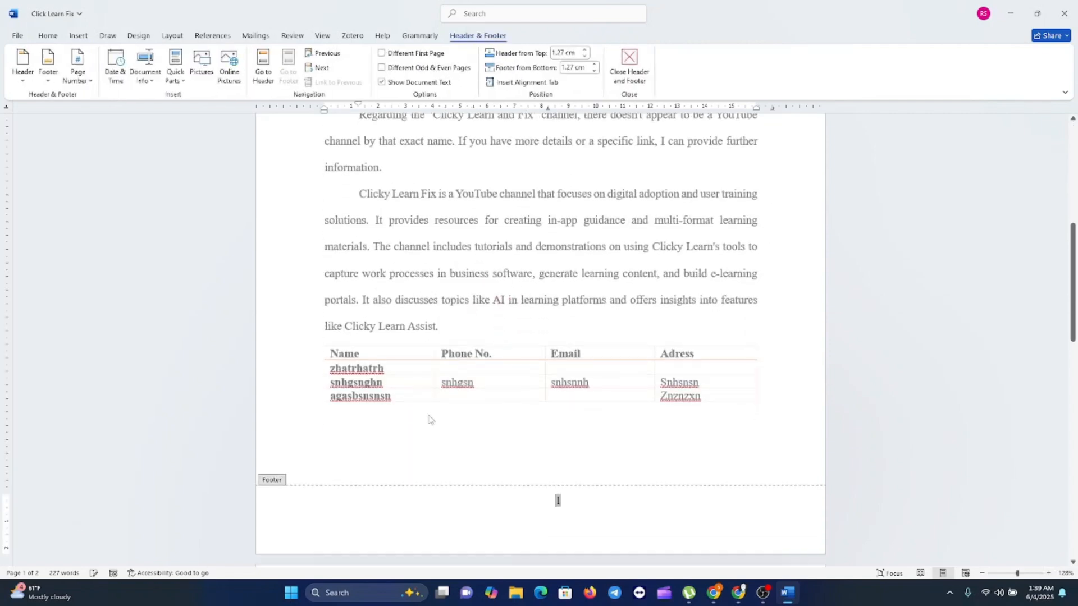
Step: Check the page numbers in the footers of both pages and leave footer editing for the body text
scroll(589, 504, up, 6)
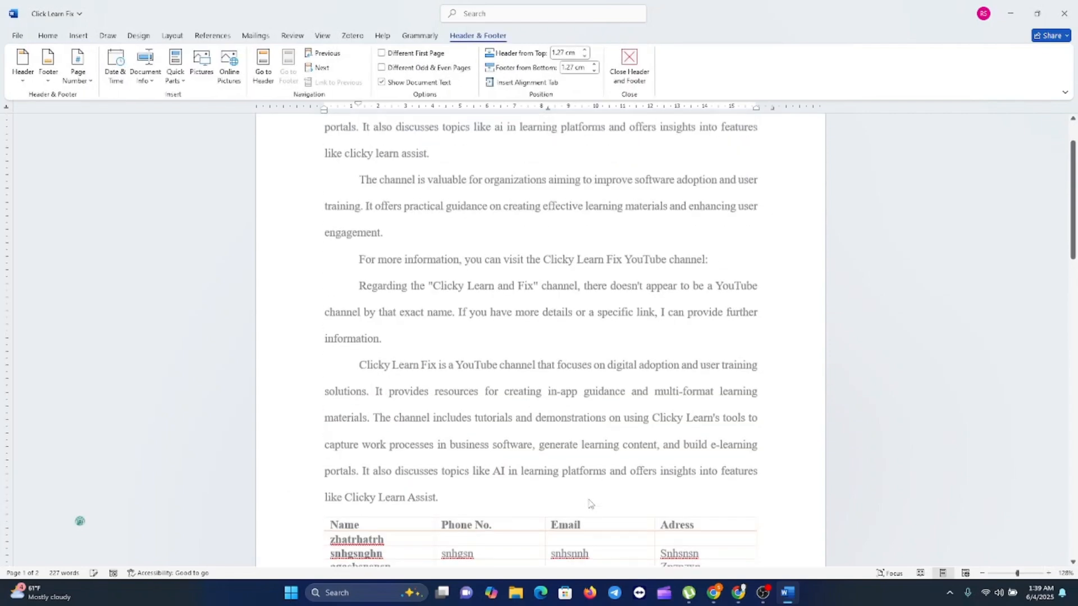
scroll(591, 503, down, 9)
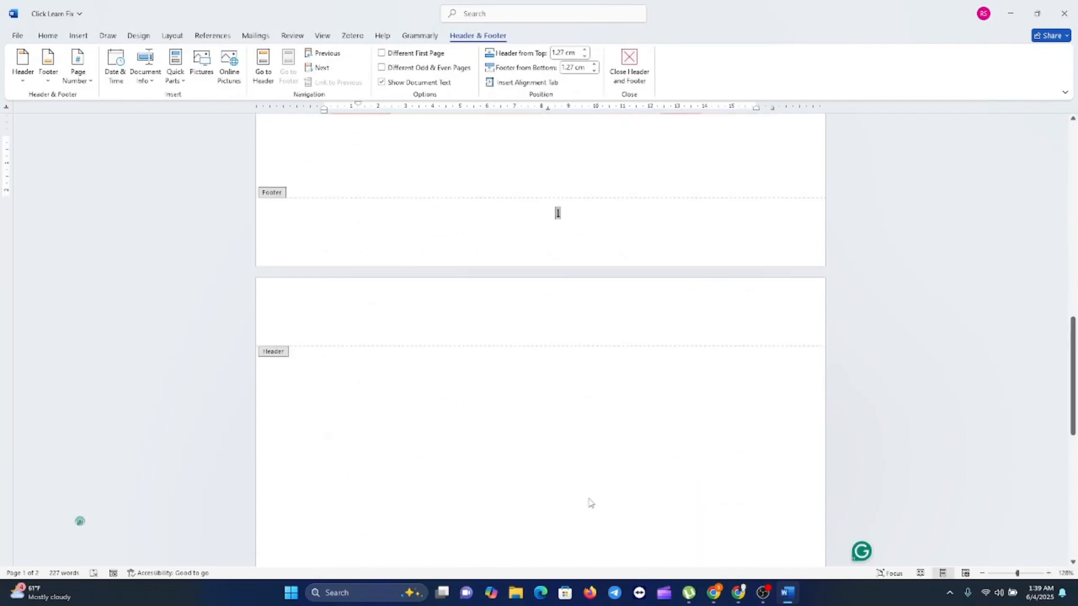
scroll(589, 503, down, 1)
scroll(590, 503, down, 8)
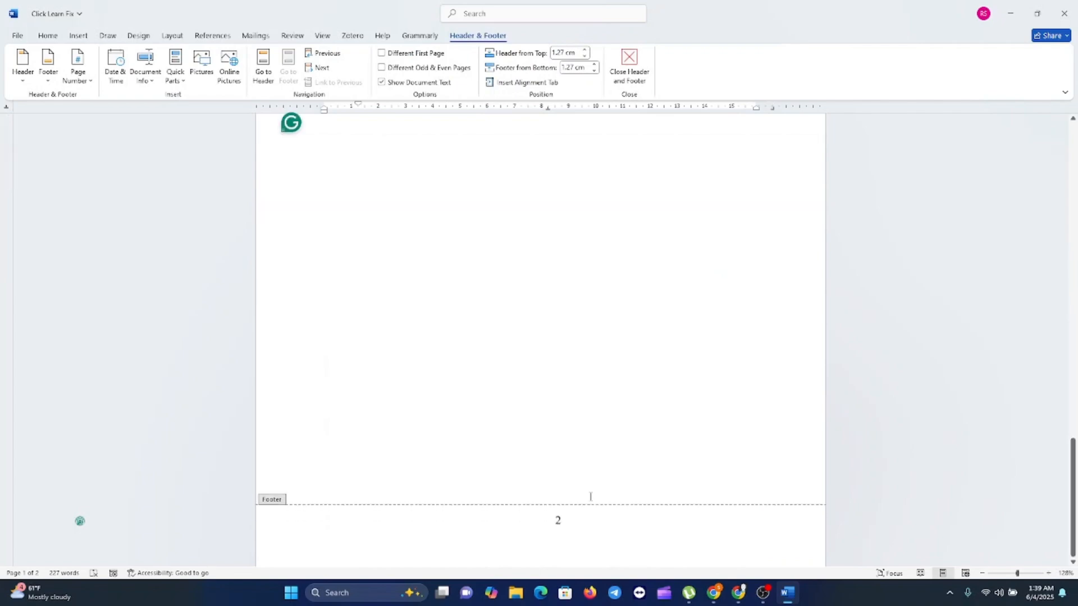
scroll(570, 503, up, 18)
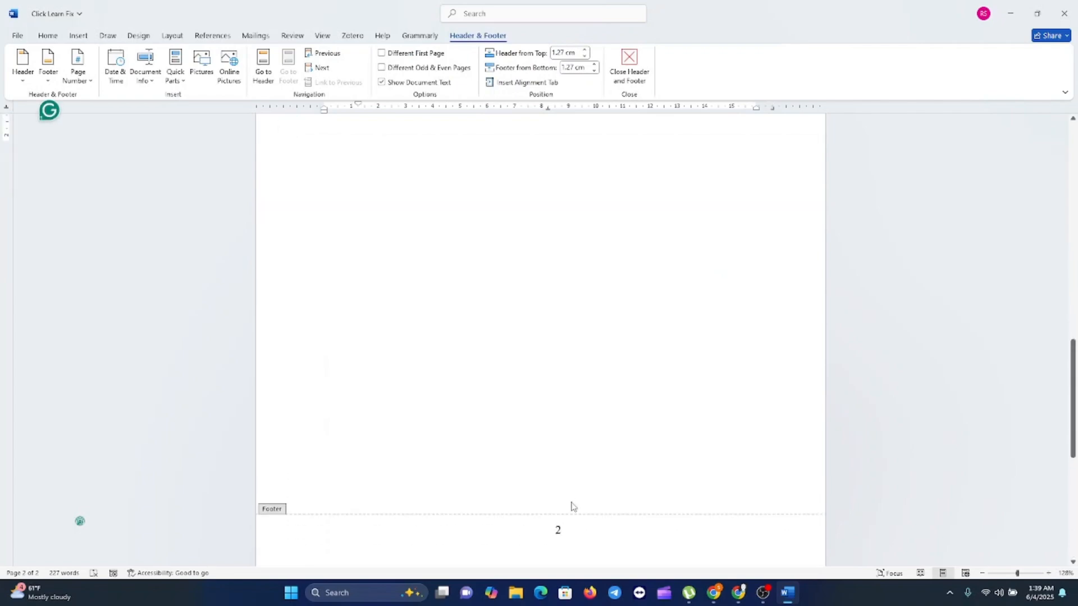
scroll(573, 506, up, 1)
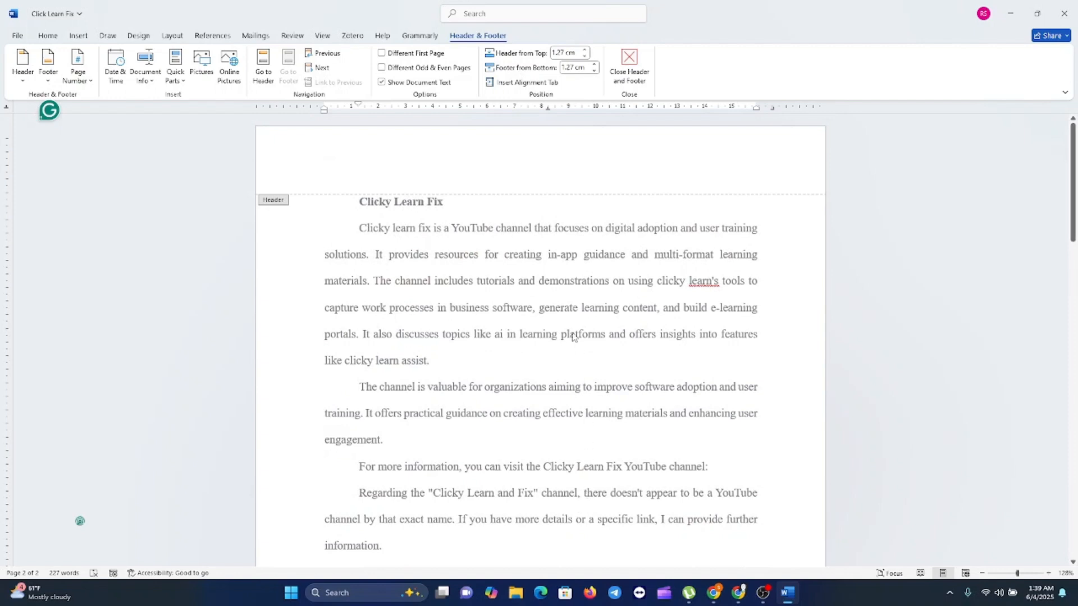
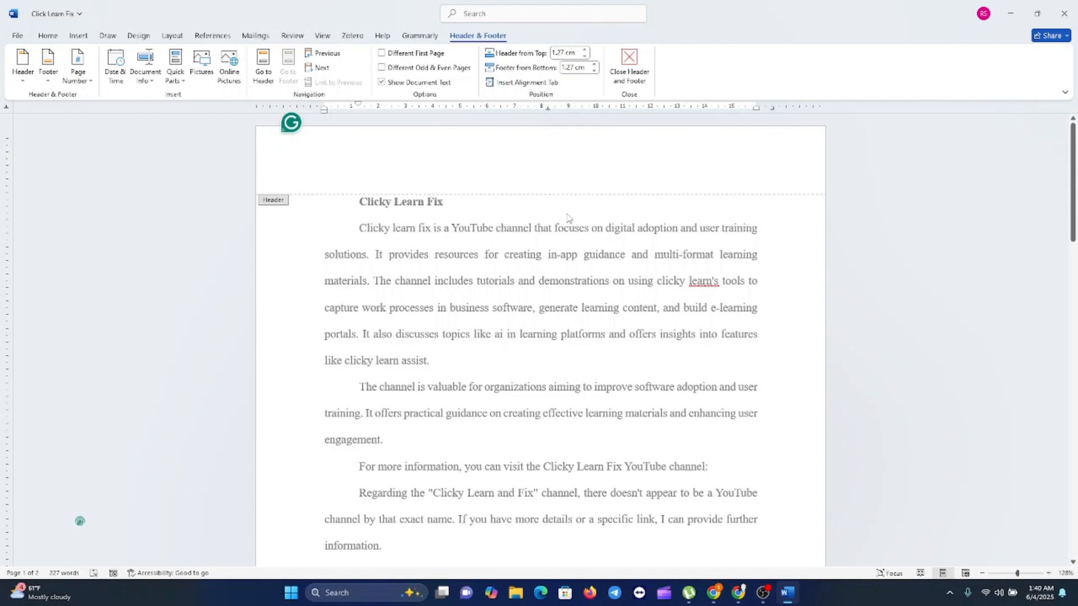
scroll(507, 281, down, 8)
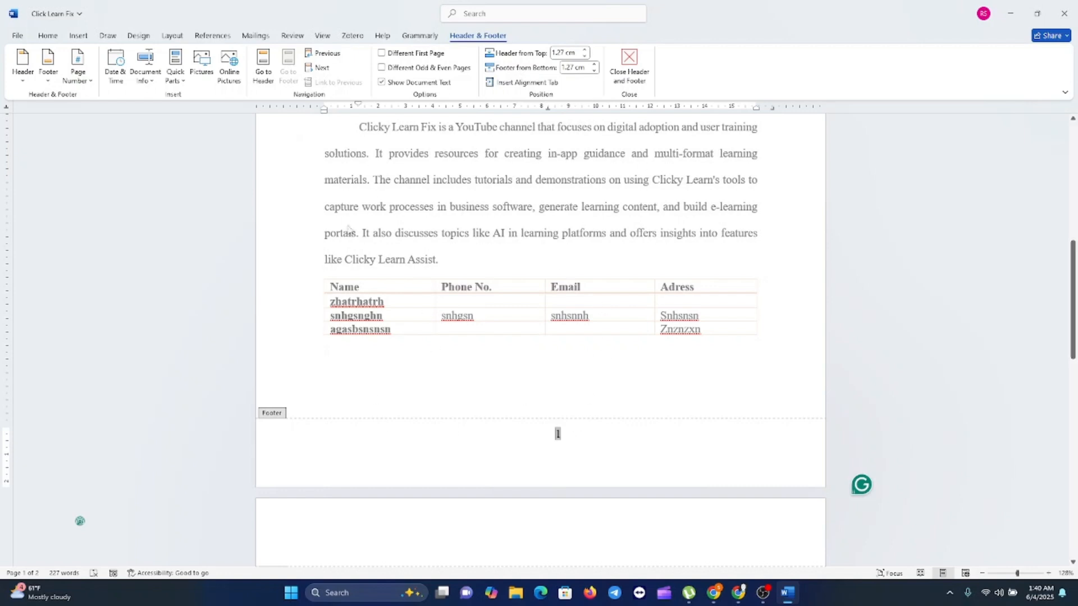
double_click(533, 203)
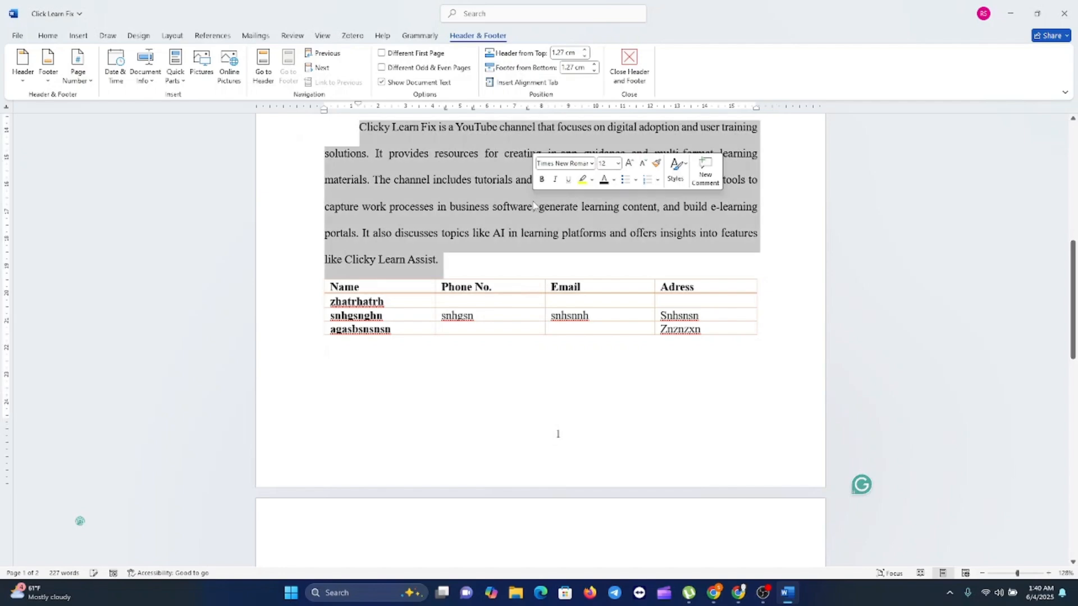
click(537, 207)
scroll(558, 447, up, 7)
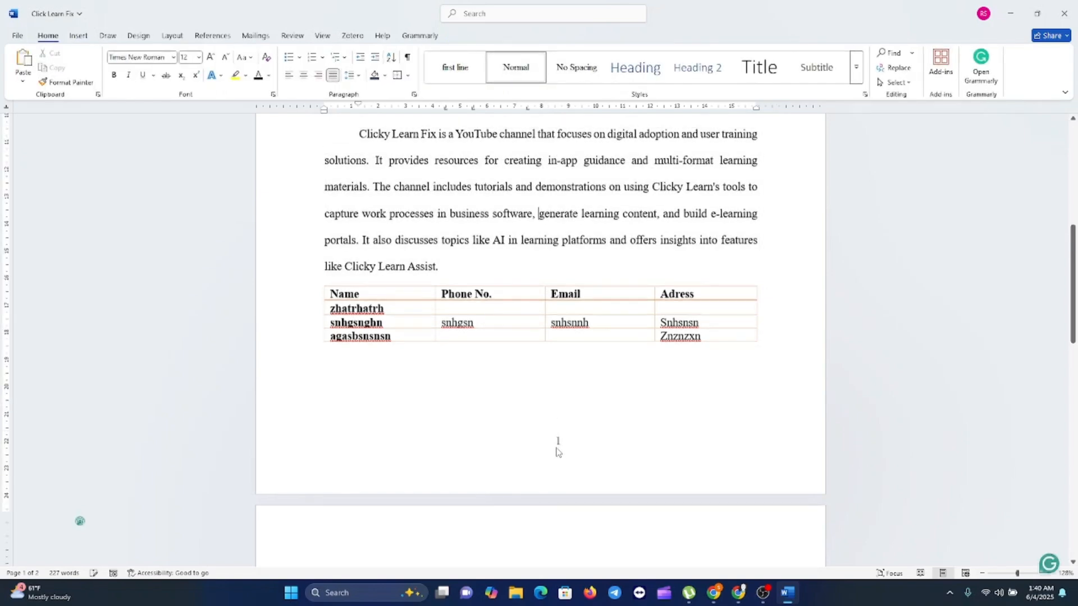
scroll(568, 433, down, 2)
scroll(569, 434, down, 10)
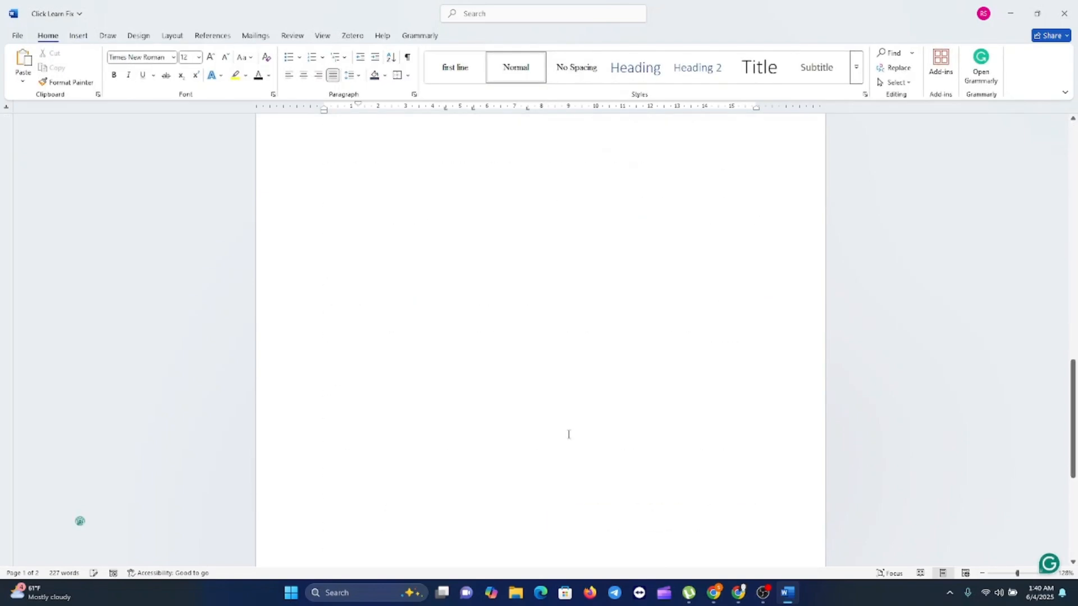
scroll(569, 434, up, 10)
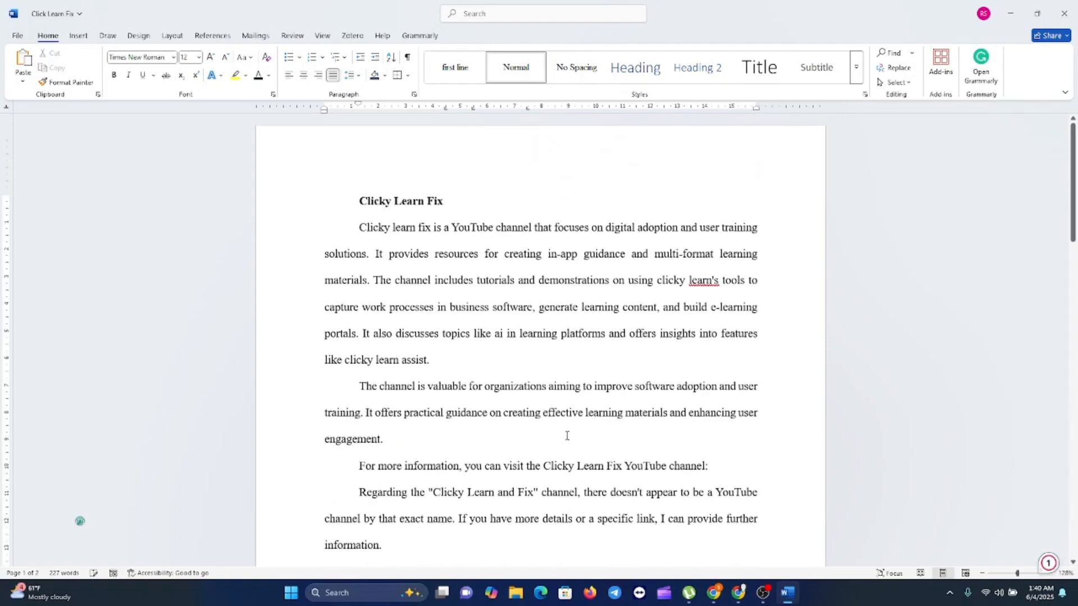
Step: Insert the built-in Blank header into the document
click(79, 36)
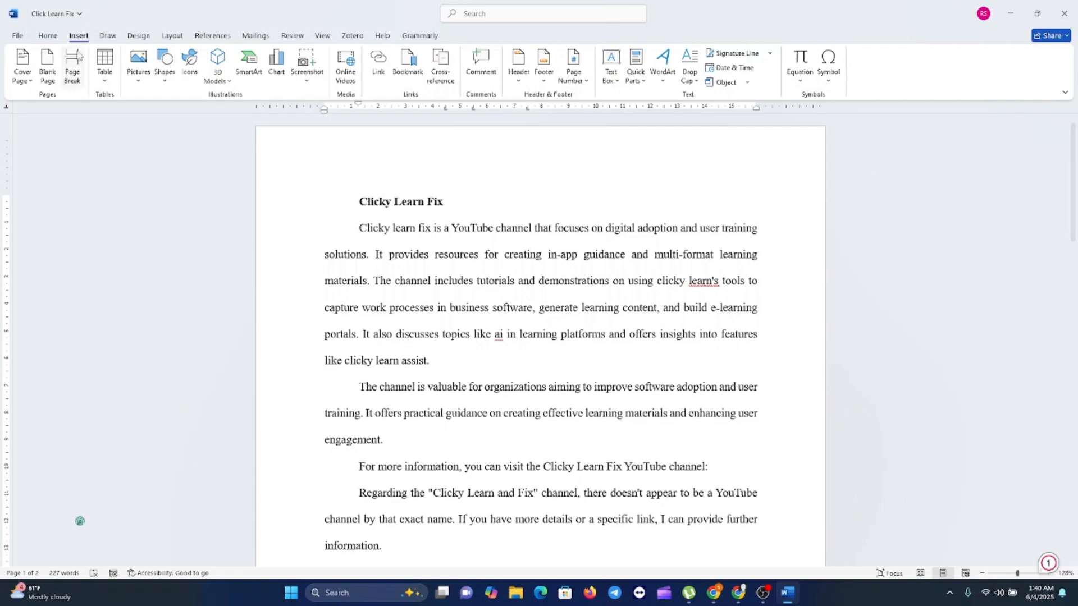
click(518, 73)
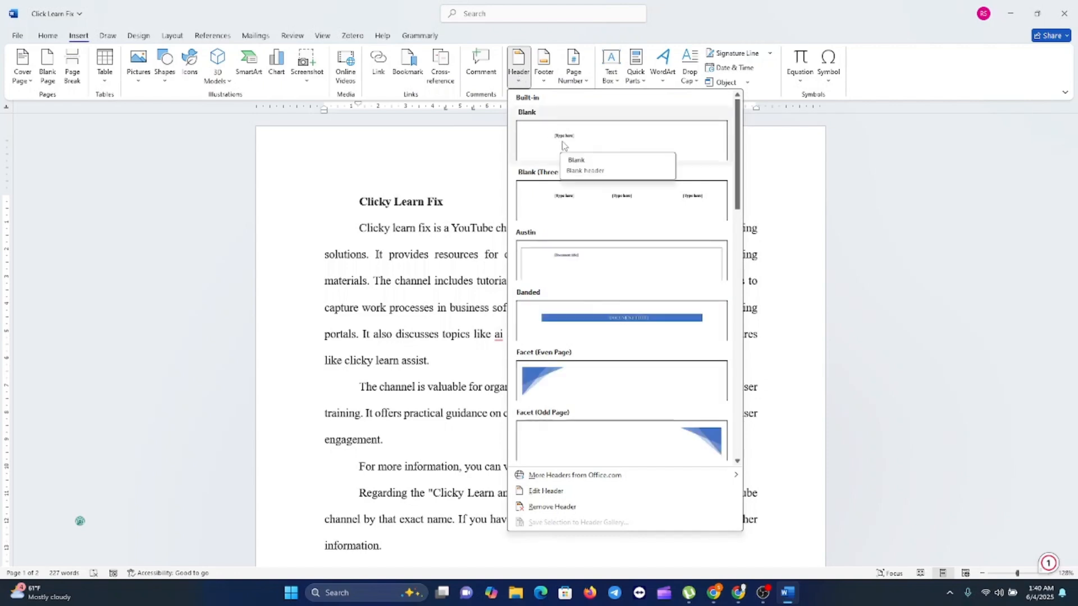
click(564, 143)
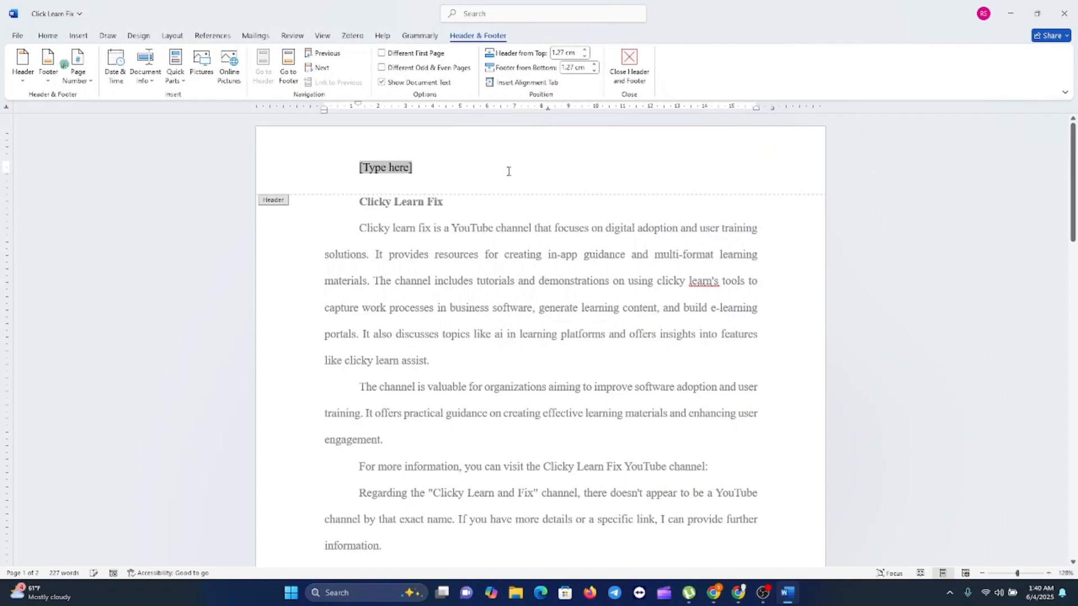
Step: Enter "Click Learn Fix" as the header text, return to the body text, and check the header on the second page
text(C)
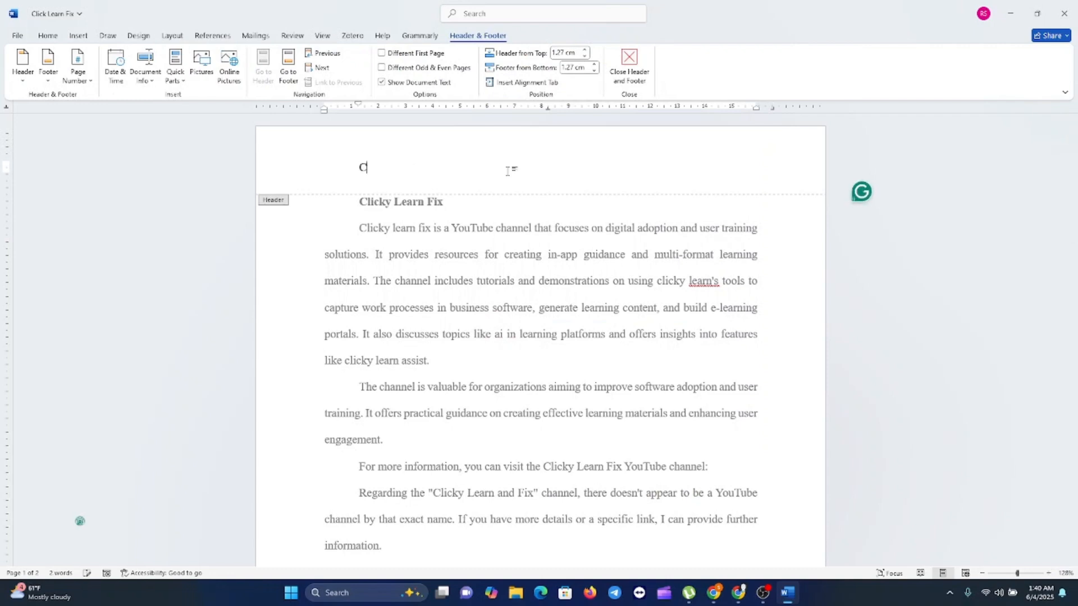
text(lick)
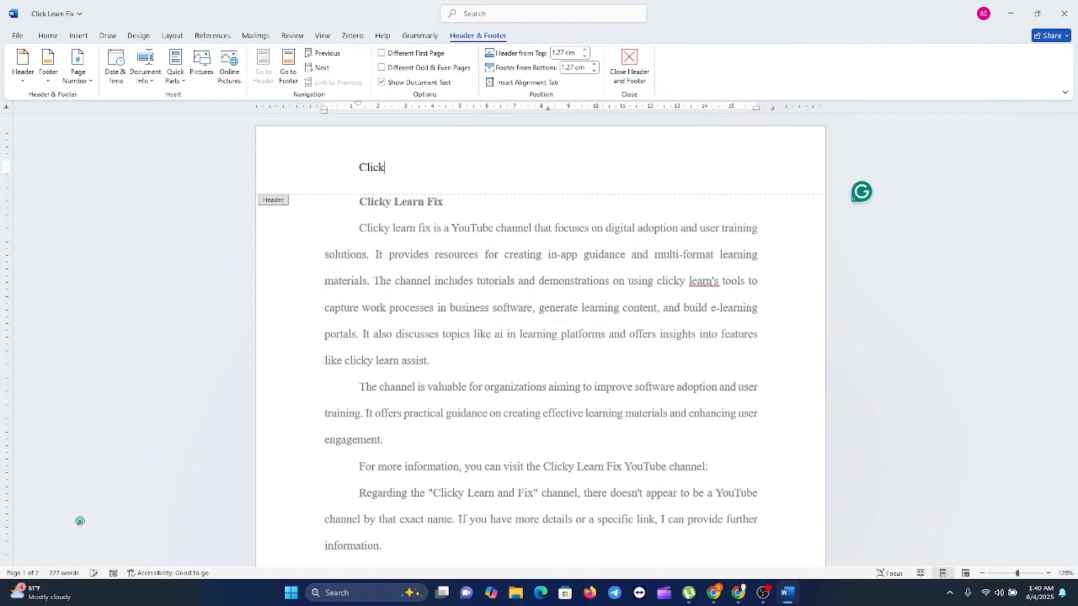
text( Learn nd)
key(BackSpace)
key(BackSpace)
key(BackSpace)
key(BackSpace)
text(Fix)
double_click(510, 296)
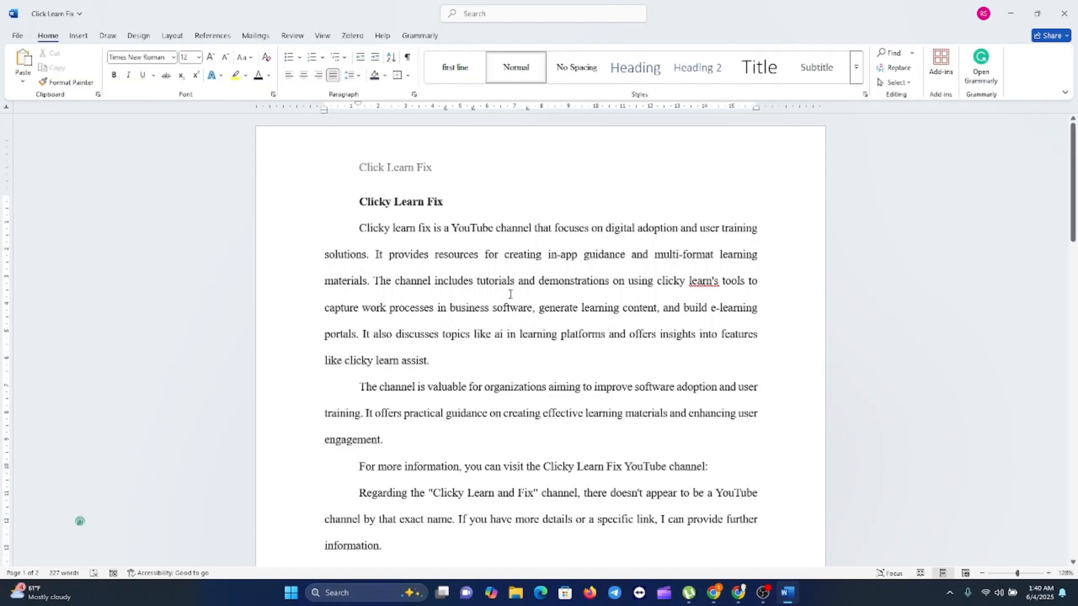
scroll(510, 294, down, 10)
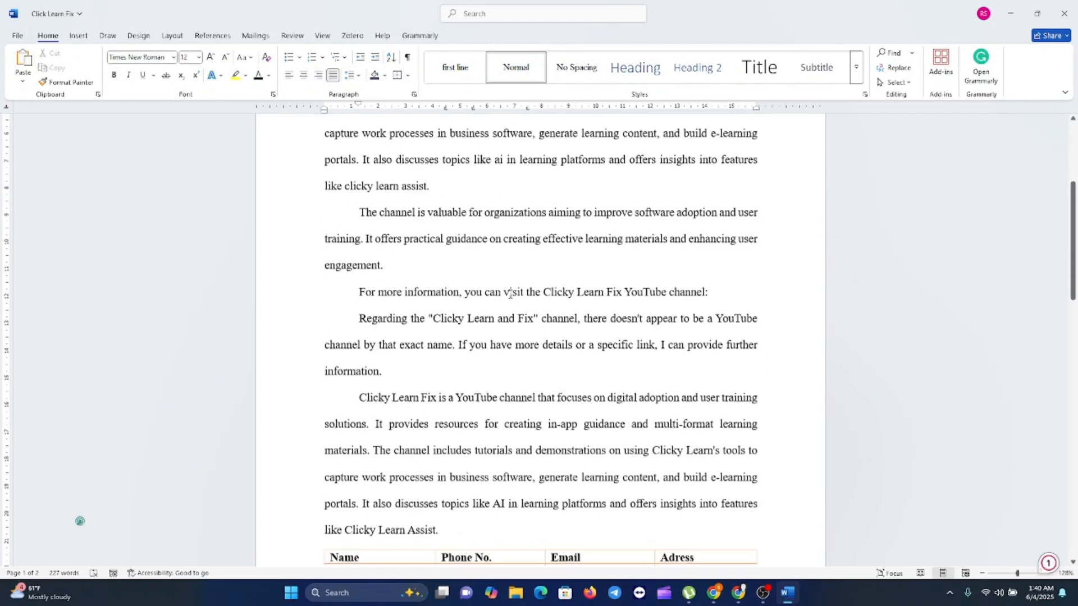
scroll(510, 294, down, 3)
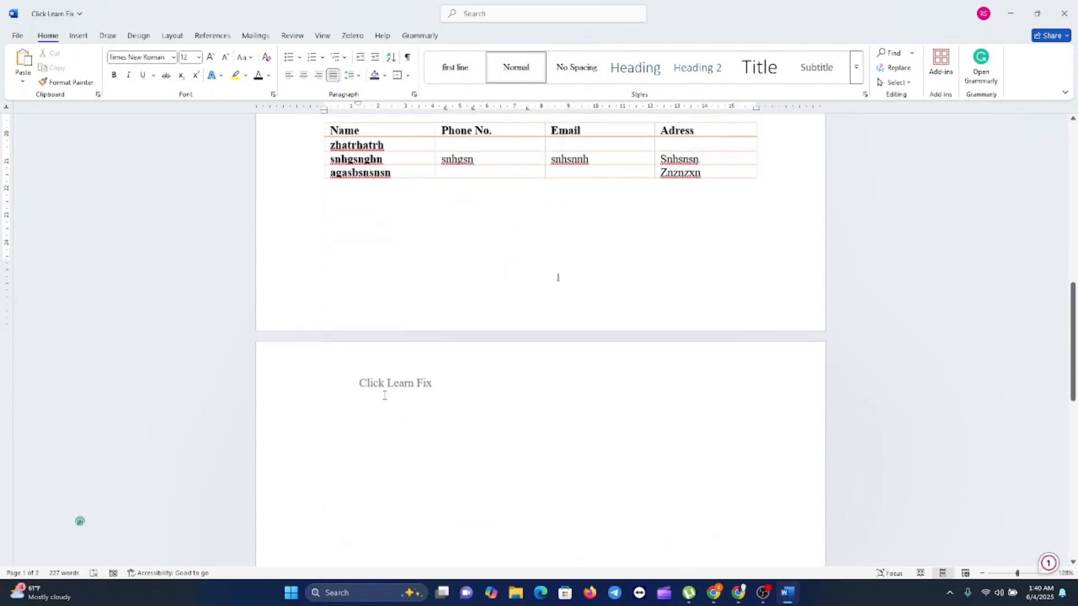
Step: Change the header text on the second page to "Click Learn and Fix" and return to the body text
scroll(394, 397, down, 10)
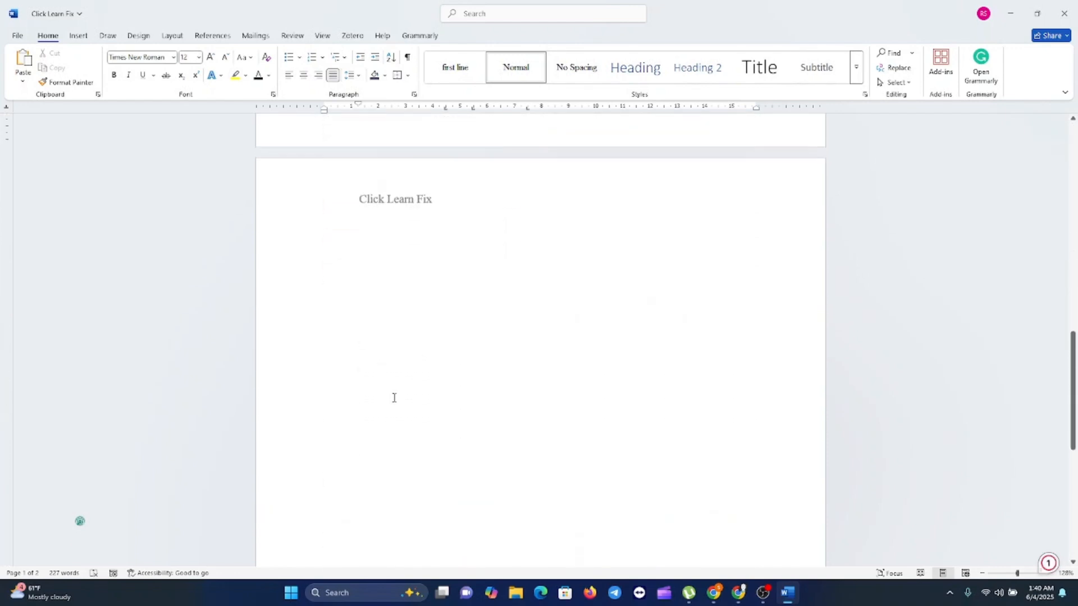
scroll(394, 398, up, 10)
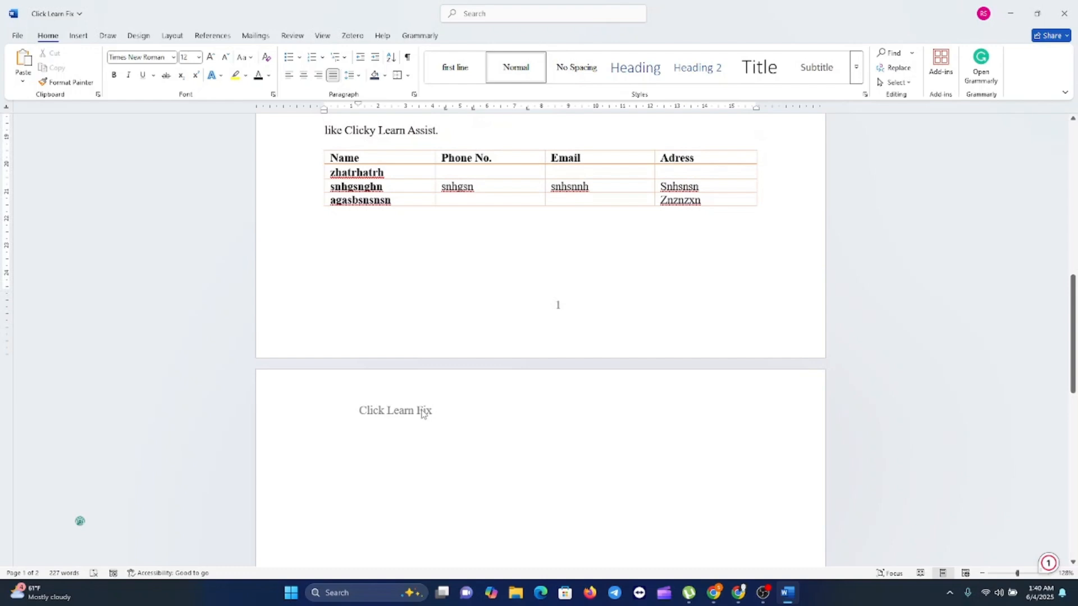
double_click(405, 414)
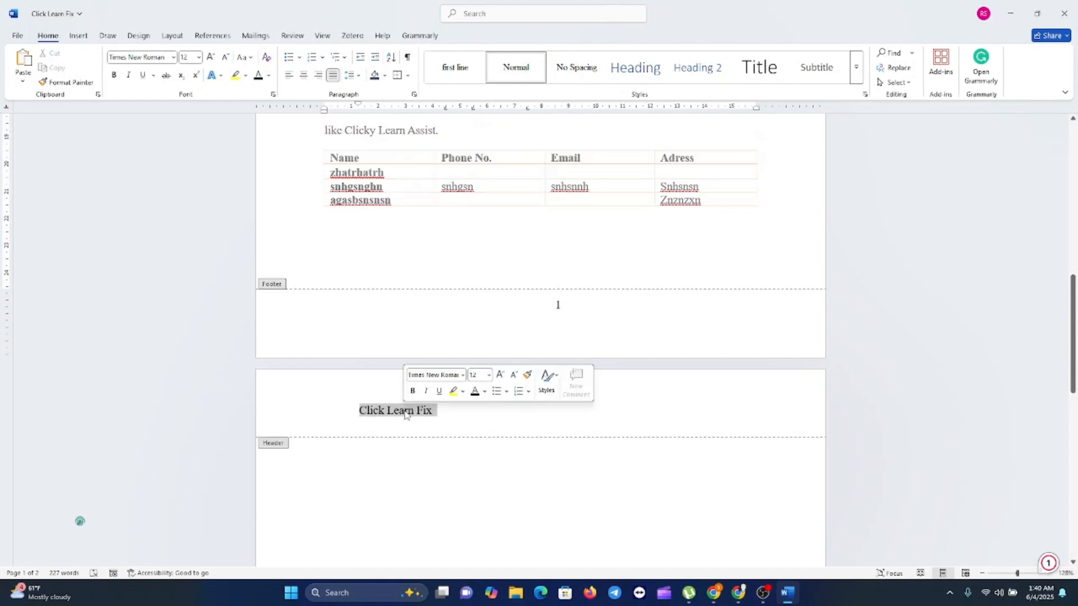
click(446, 415)
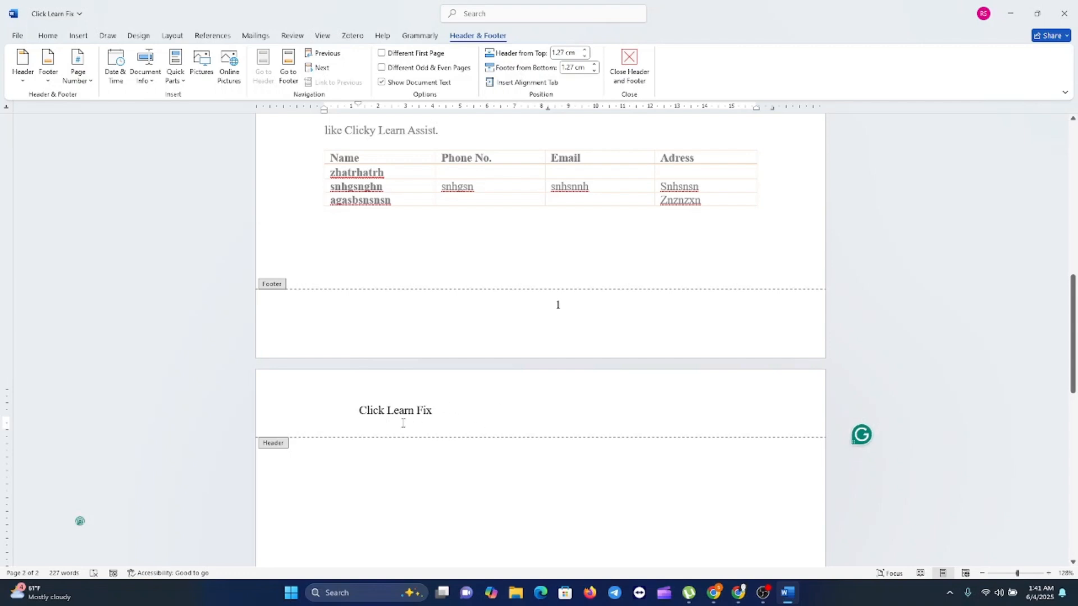
key(Return)
drag(439, 410, 417, 411)
click(415, 418)
text(and)
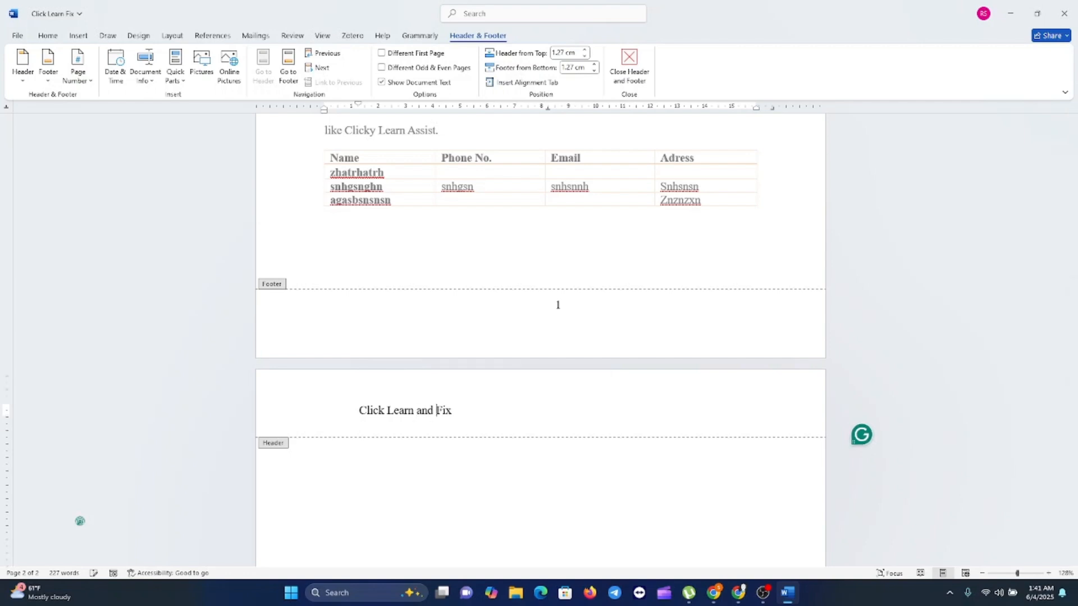
double_click(488, 465)
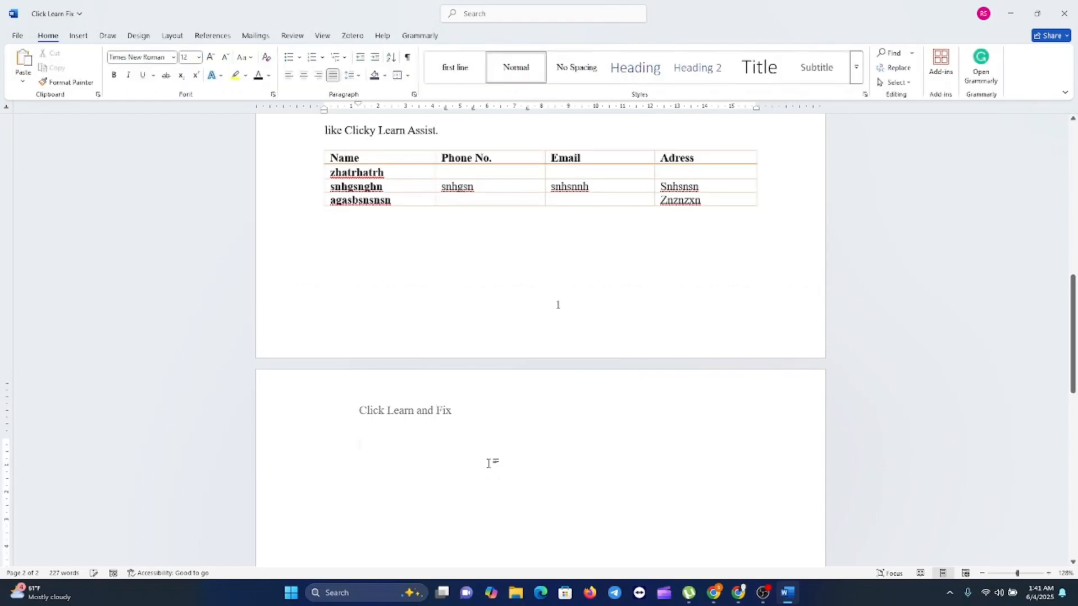
Step: Check the edited header on both pages, opening the first page's header for editing and closing it again
scroll(503, 486, up, 10)
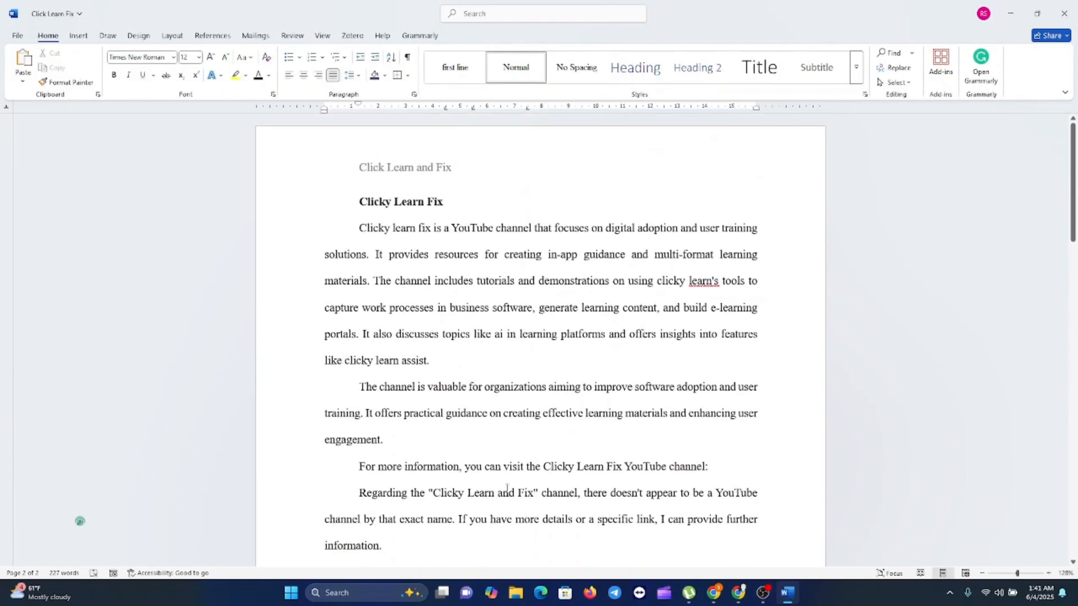
double_click(396, 163)
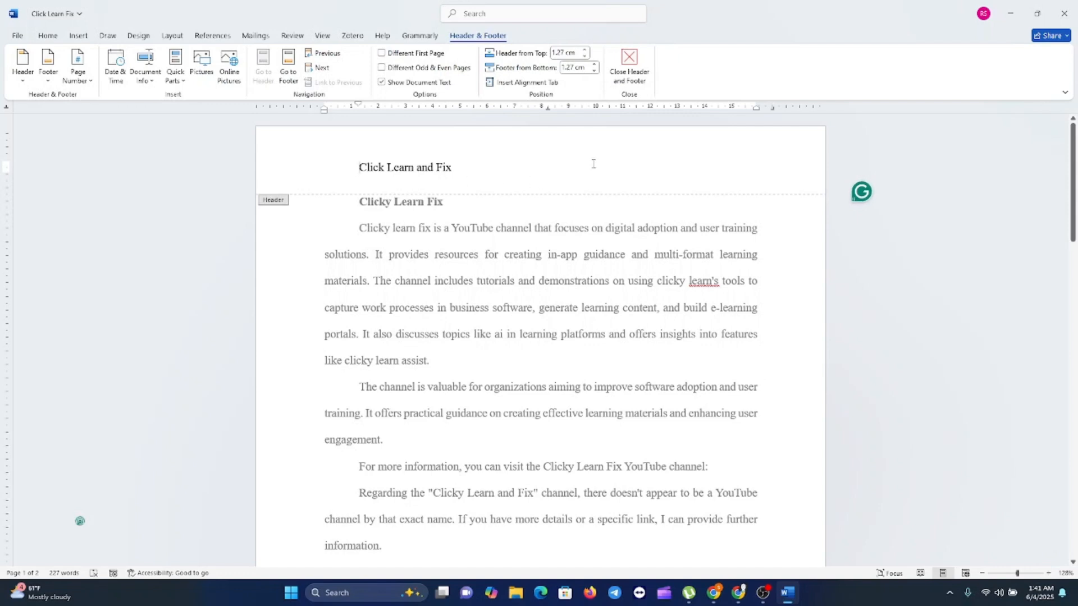
click(630, 66)
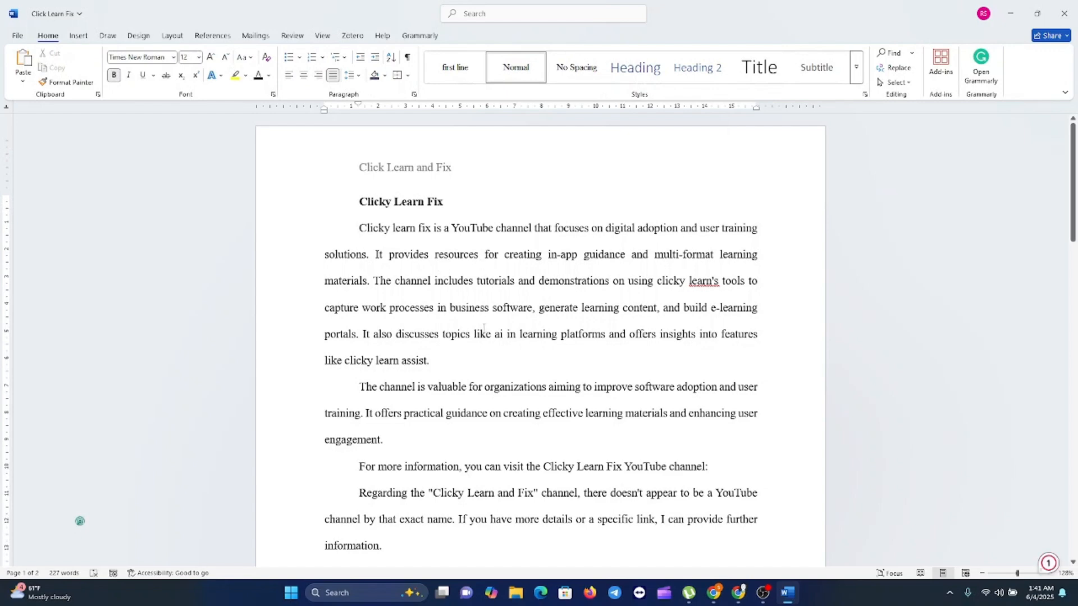
scroll(486, 382, down, 2)
scroll(486, 390, up, 2)
scroll(489, 272, down, 5)
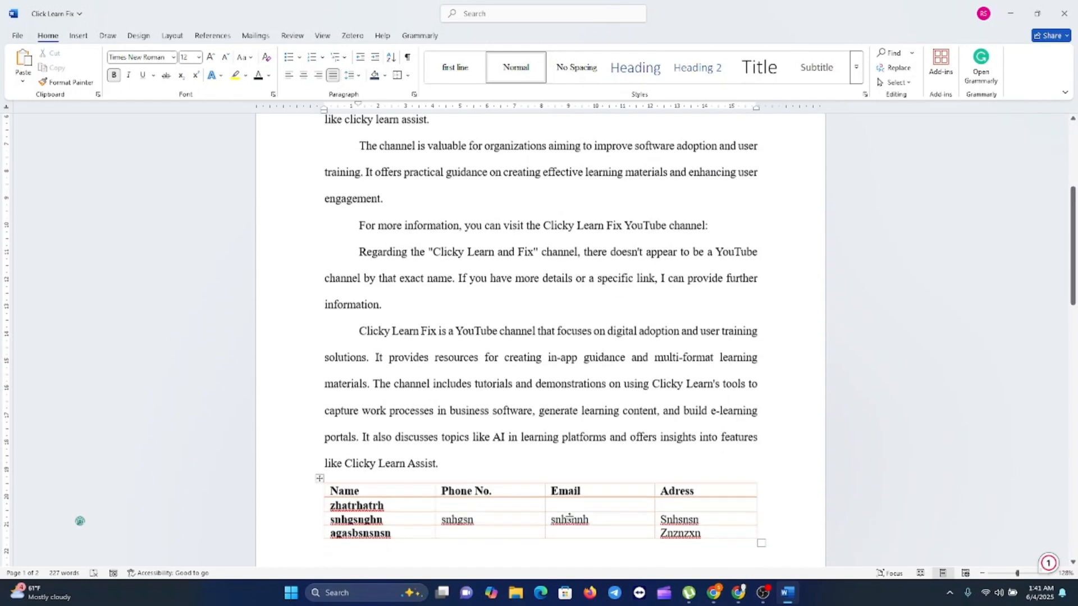
scroll(572, 539, down, 4)
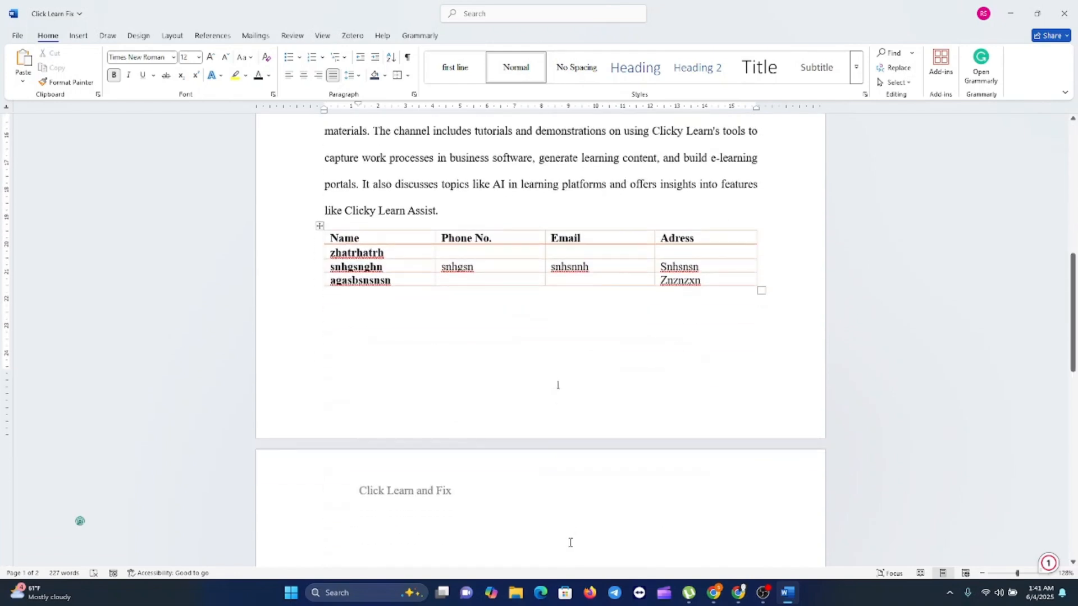
scroll(570, 542, up, 8)
scroll(569, 542, up, 2)
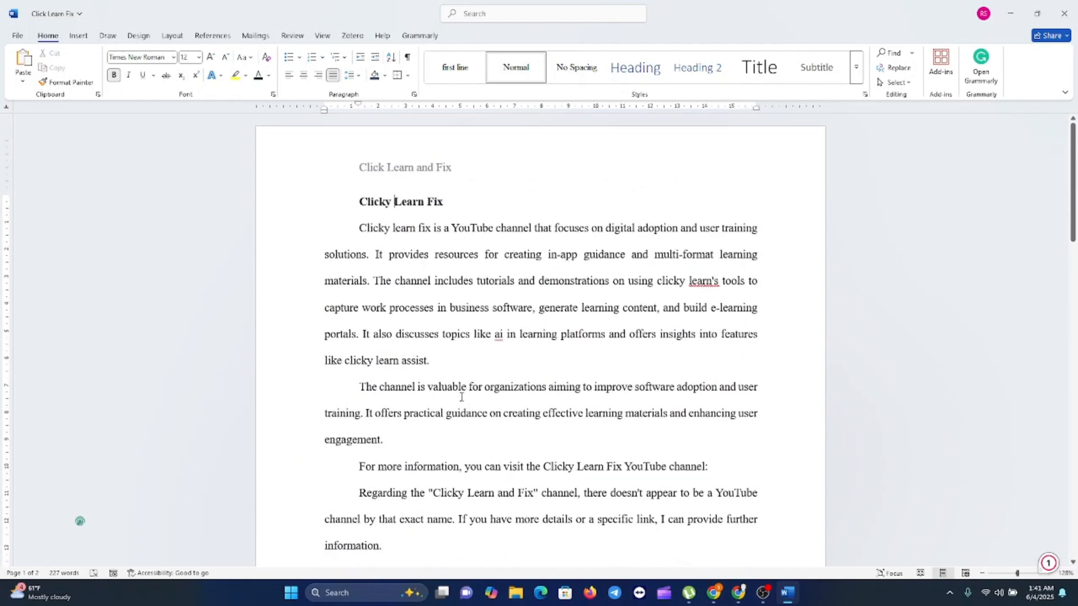
scroll(463, 396, down, 5)
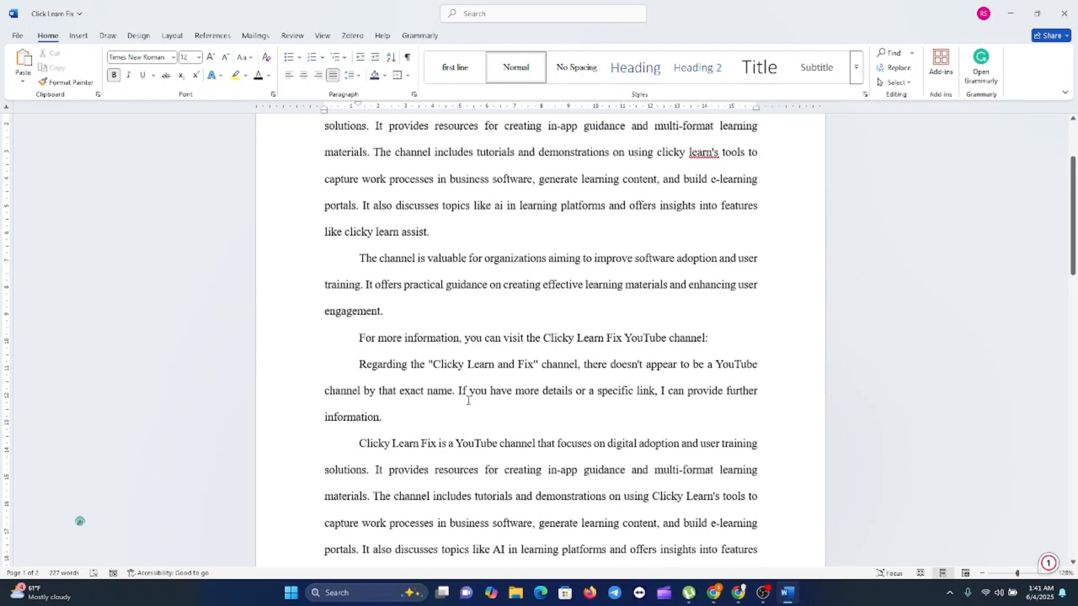
scroll(432, 443, down, 1)
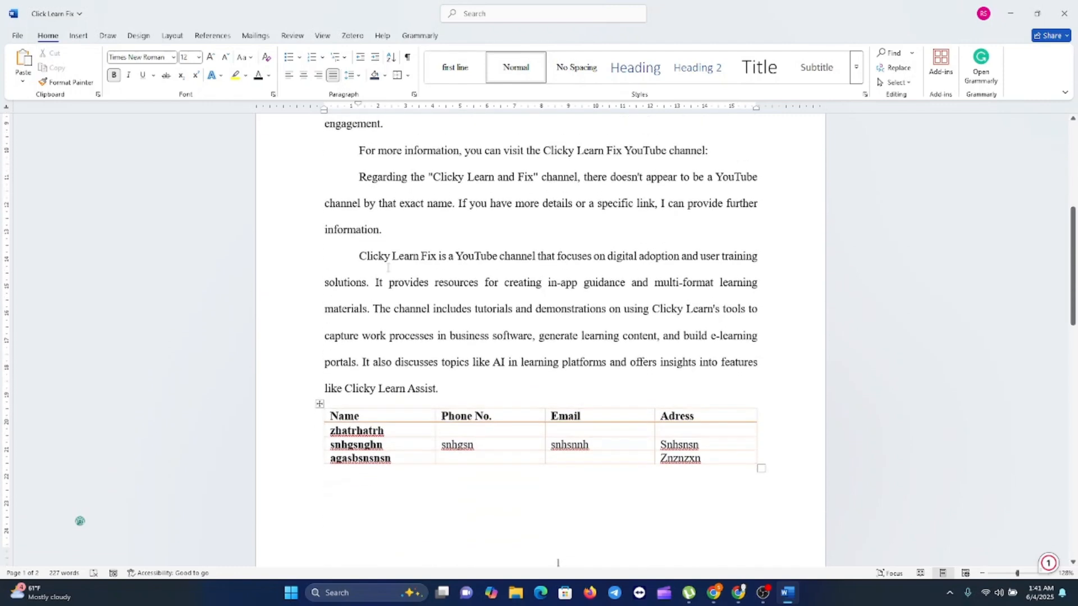
Step: Insert a page break on the first page after the paragraph ending "I can provide further information."
scroll(389, 244, up, 1)
click(387, 247)
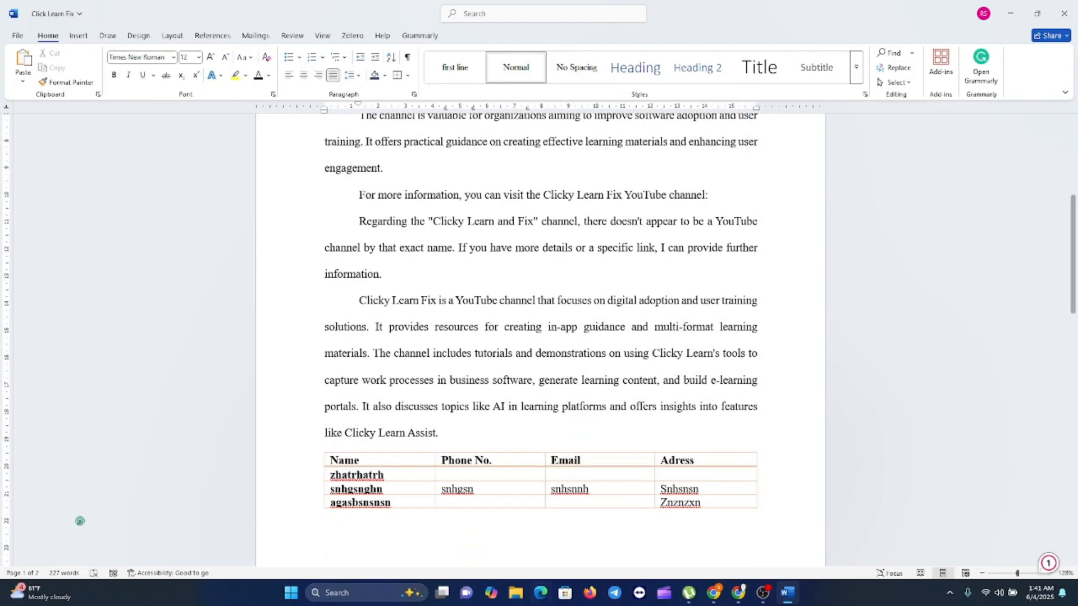
scroll(564, 557, down, 6)
scroll(564, 557, down, 2)
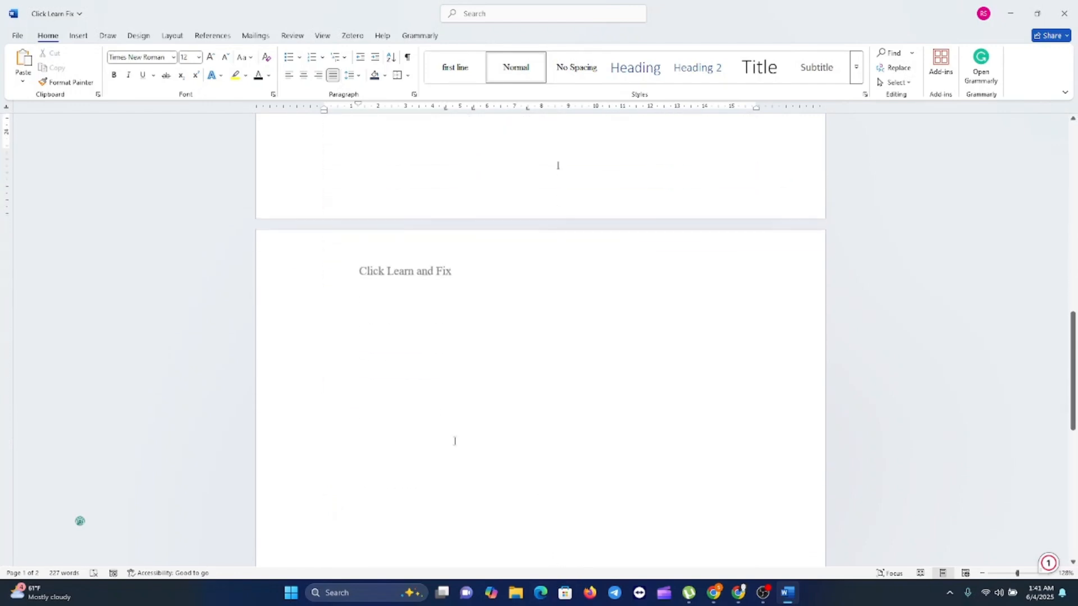
scroll(441, 377, up, 9)
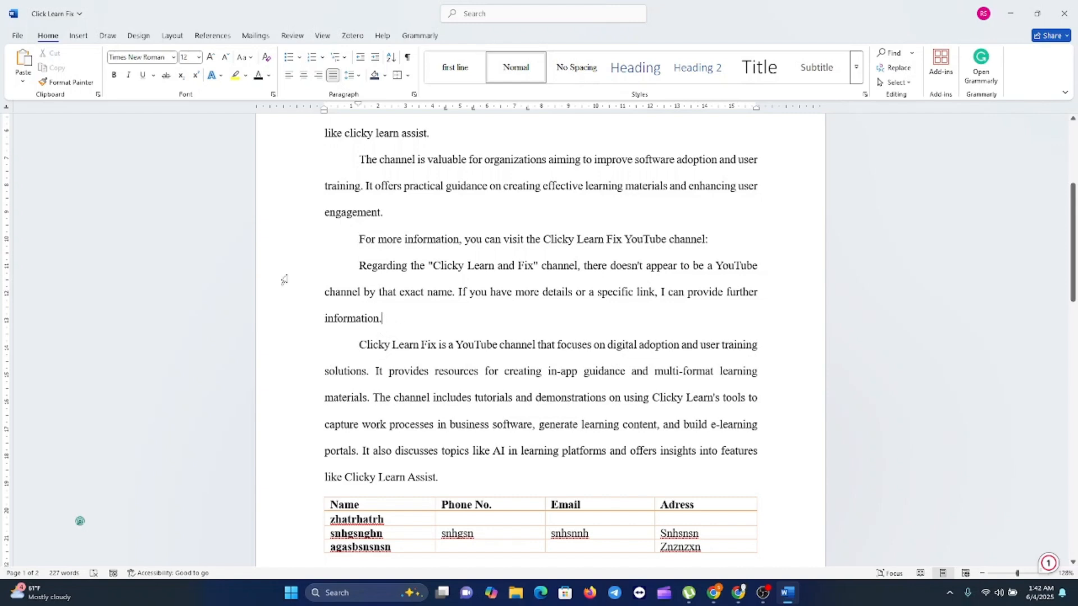
click(78, 36)
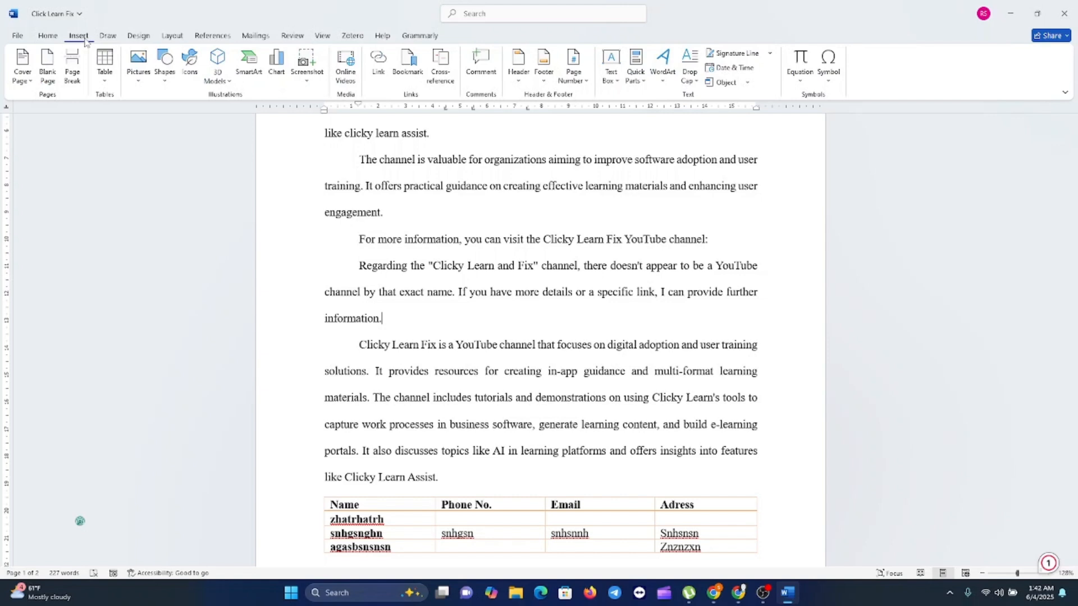
click(73, 72)
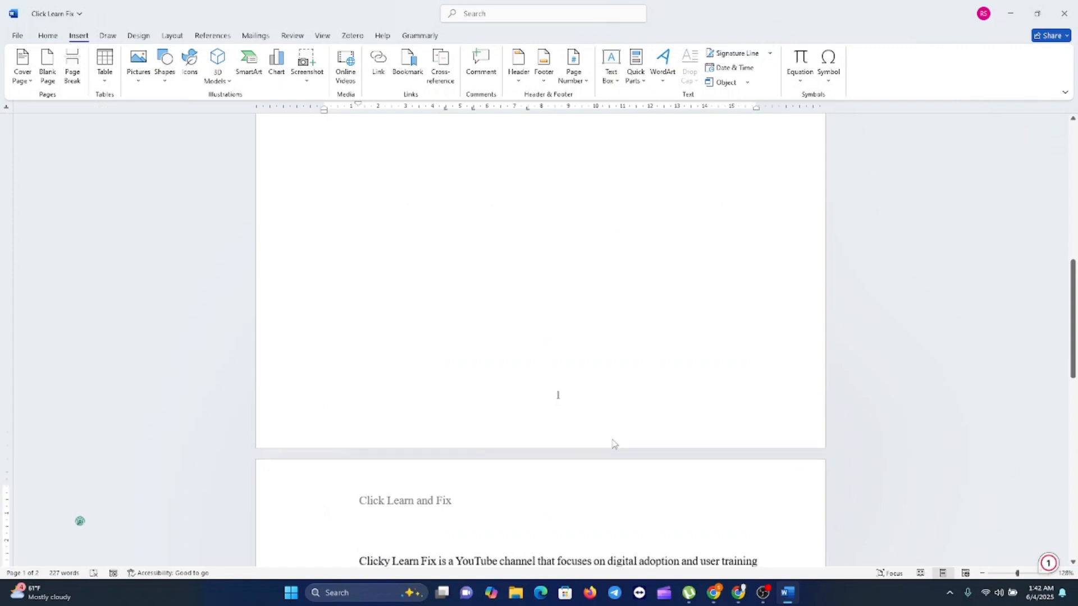
Step: Check how the body text and contact table are divided between the two pages
scroll(612, 443, down, 4)
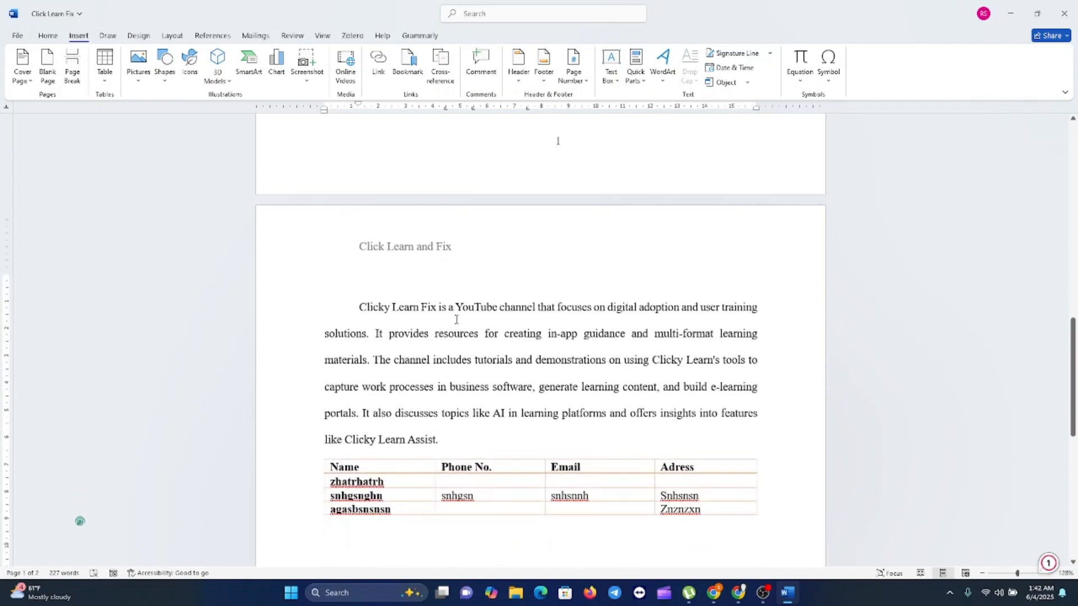
click(379, 298)
scroll(492, 416, down, 4)
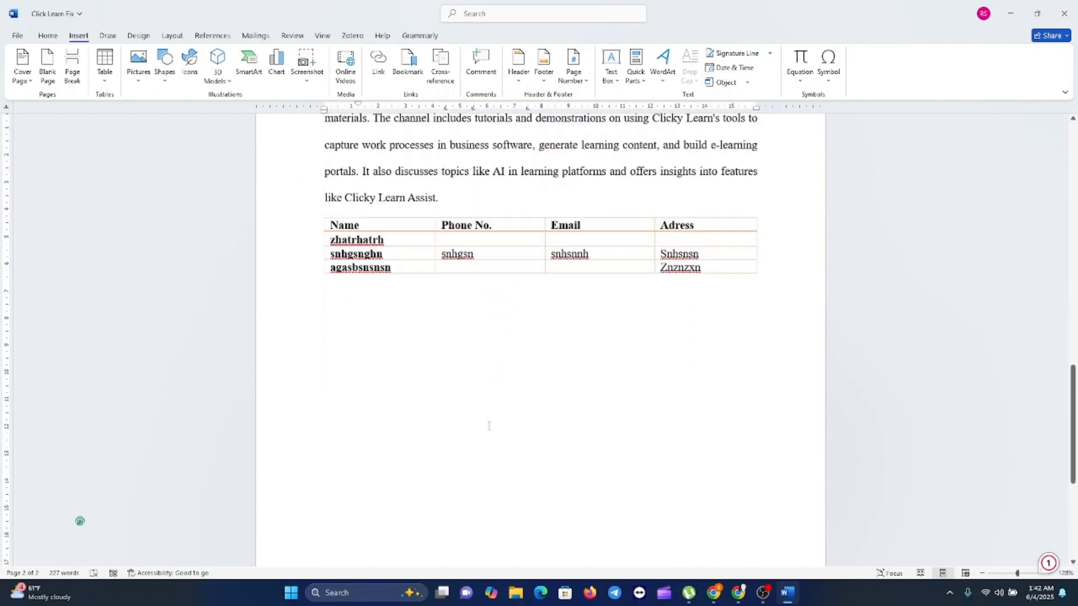
scroll(488, 426, up, 14)
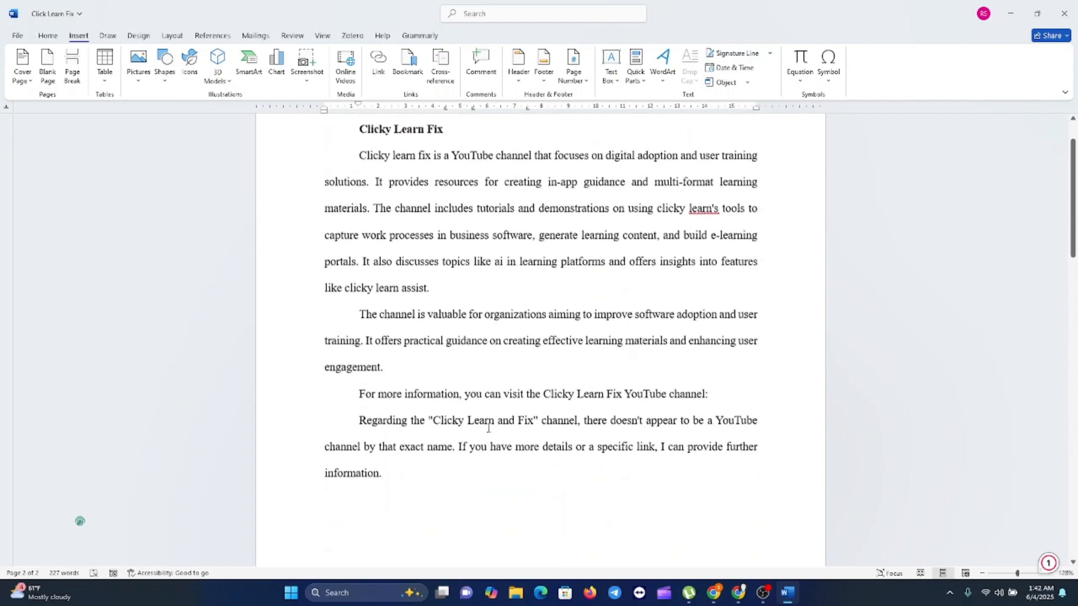
scroll(488, 427, up, 2)
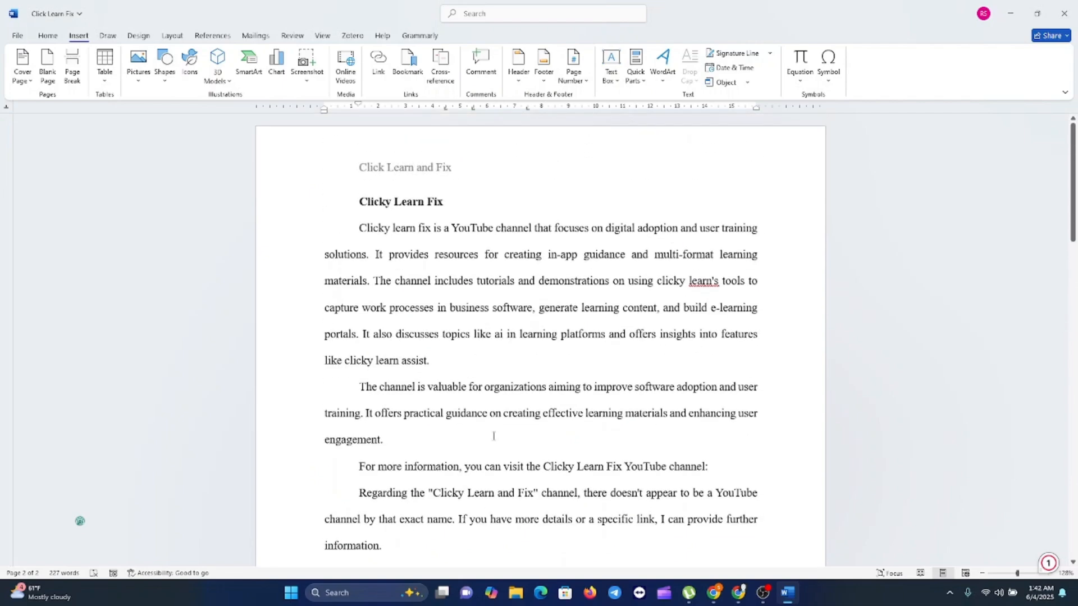
Step: Show paragraph marks and hidden formatting symbols, and inspect the page break and the second page
click(50, 37)
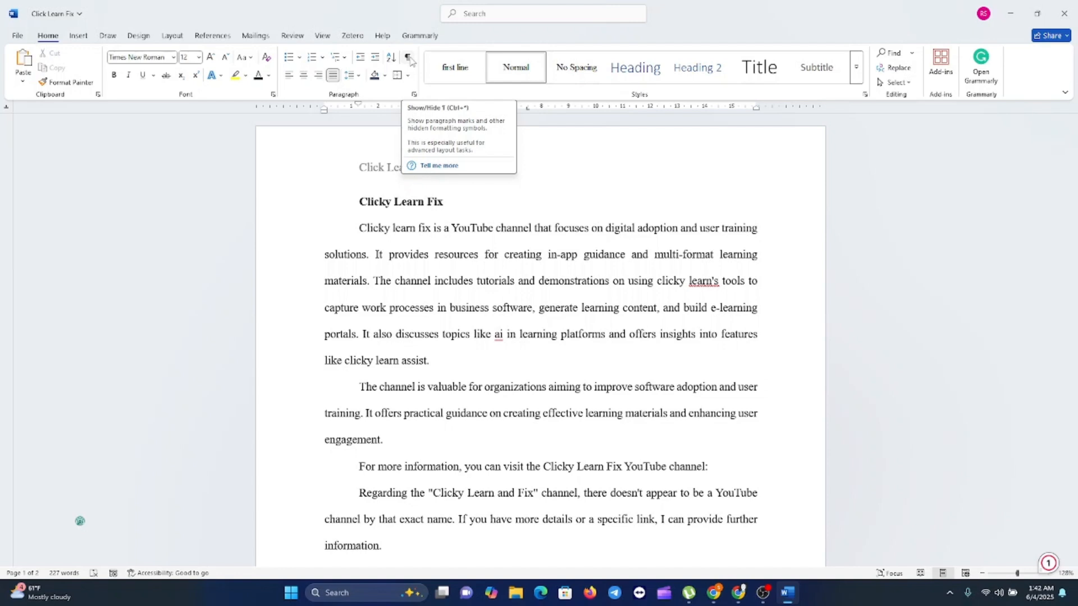
click(408, 58)
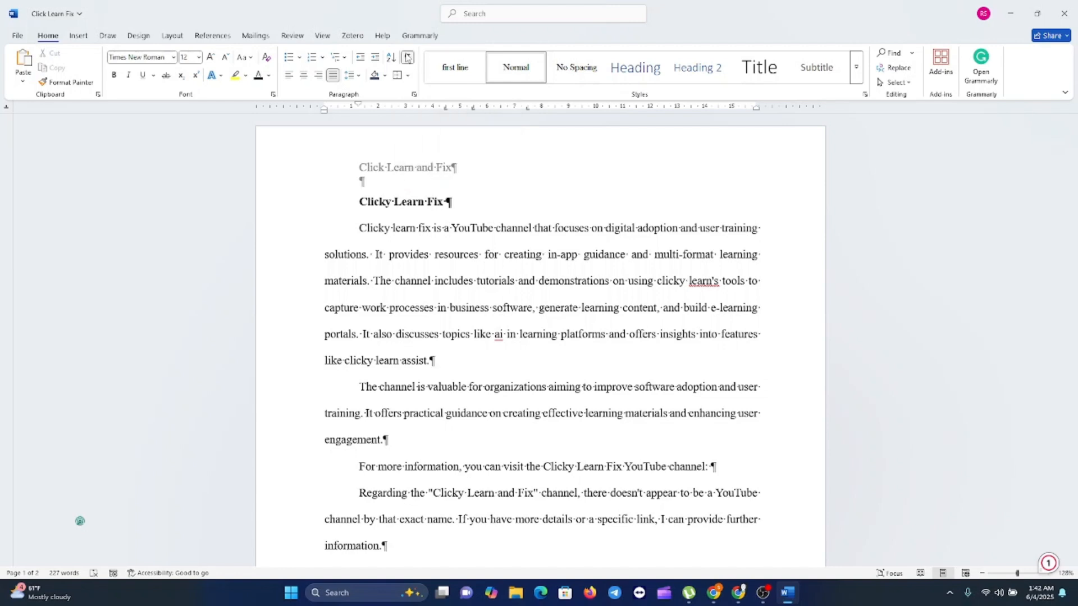
scroll(468, 318, down, 5)
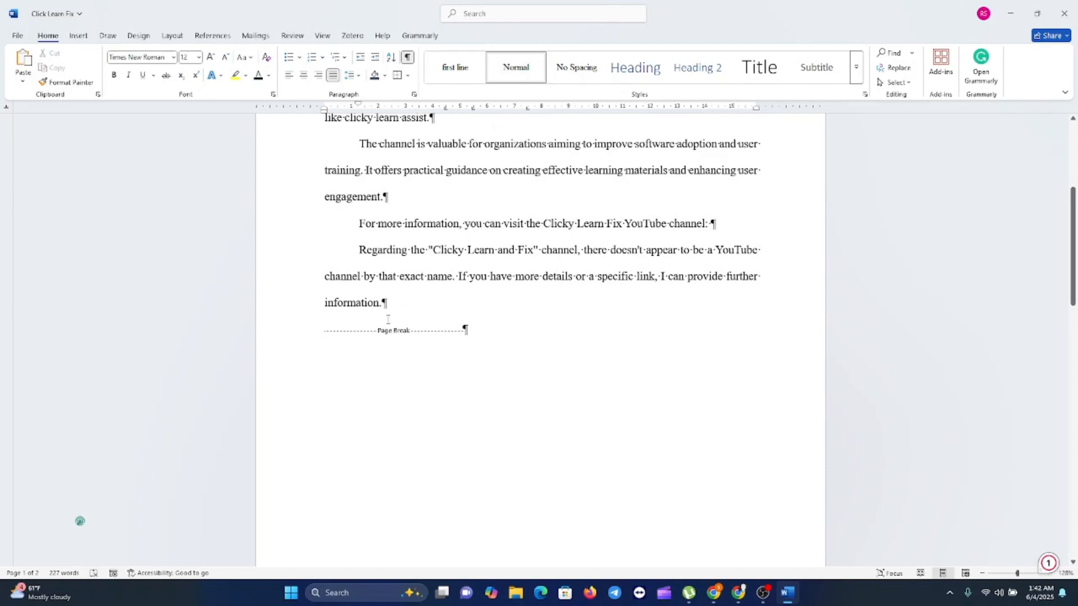
scroll(391, 324, down, 9)
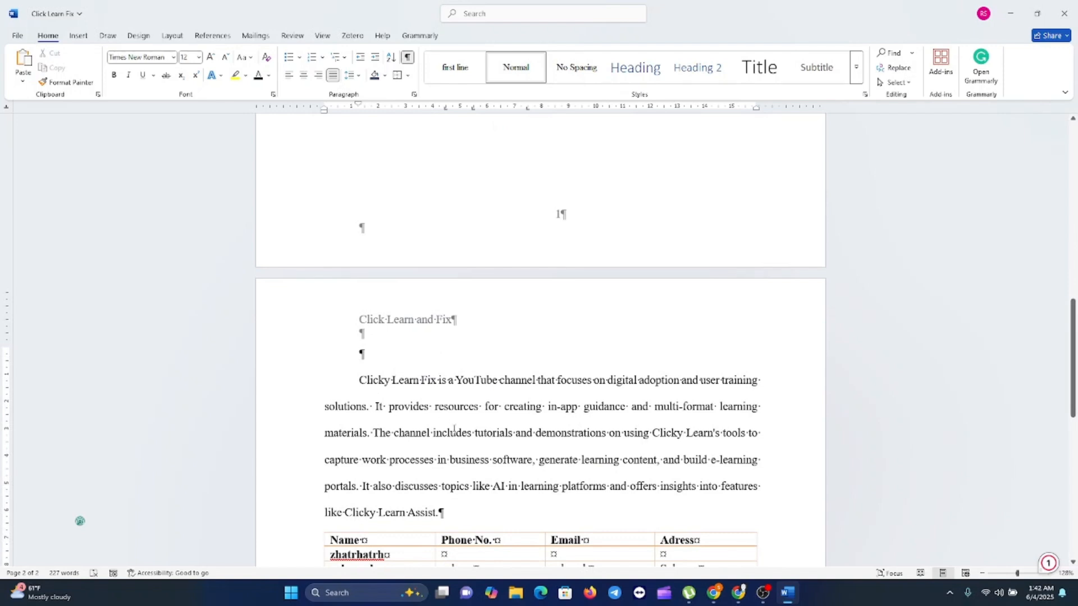
scroll(455, 430, down, 2)
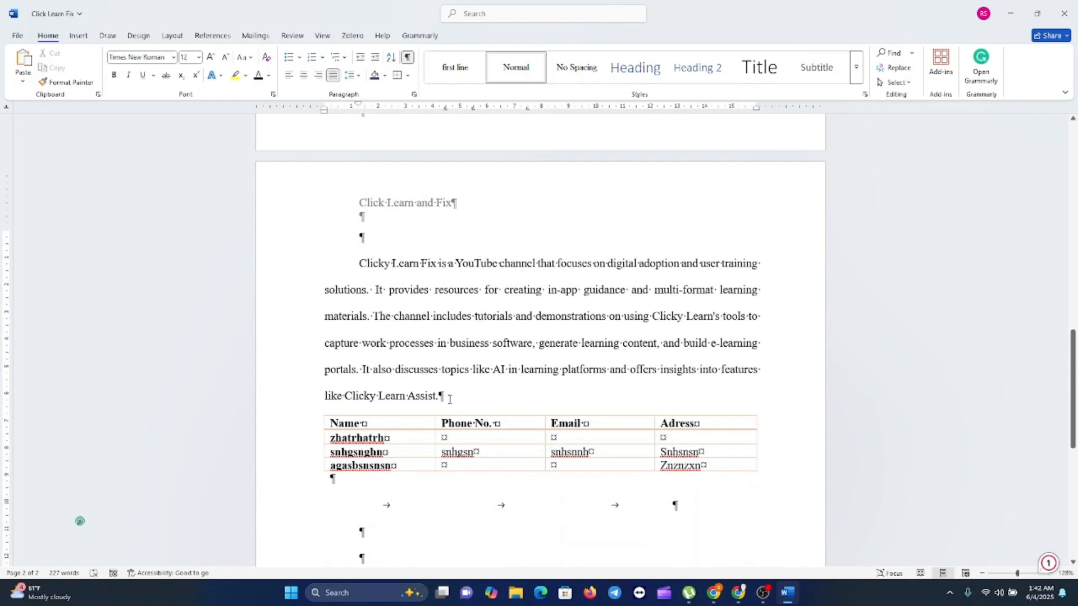
Step: Add a new paragraph after "like Clicky Learn Assist." and insert a page break there, above the contact table
click(449, 400)
key(Return)
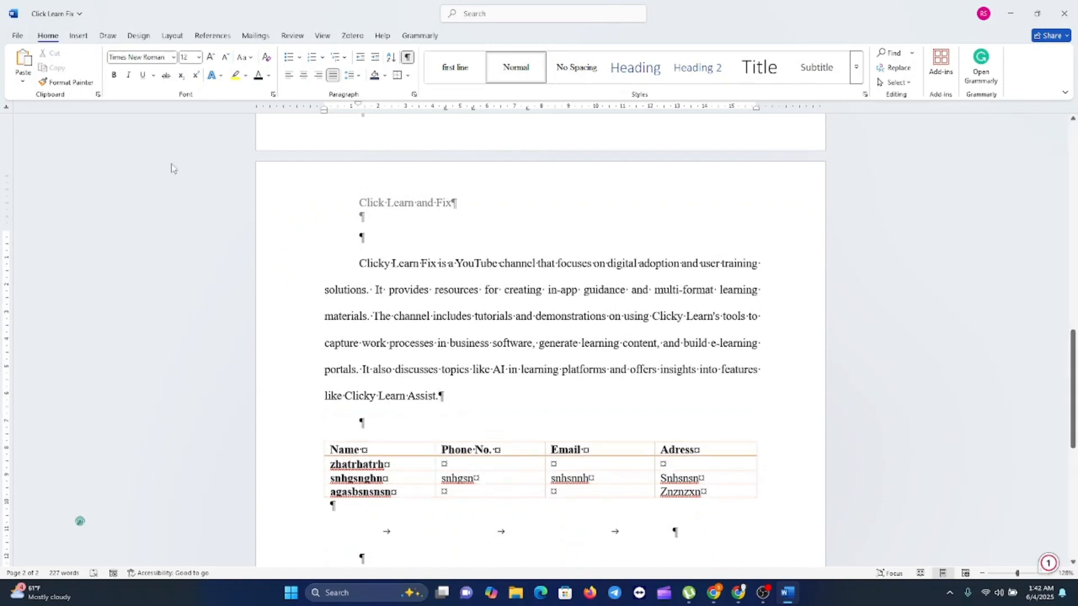
click(79, 36)
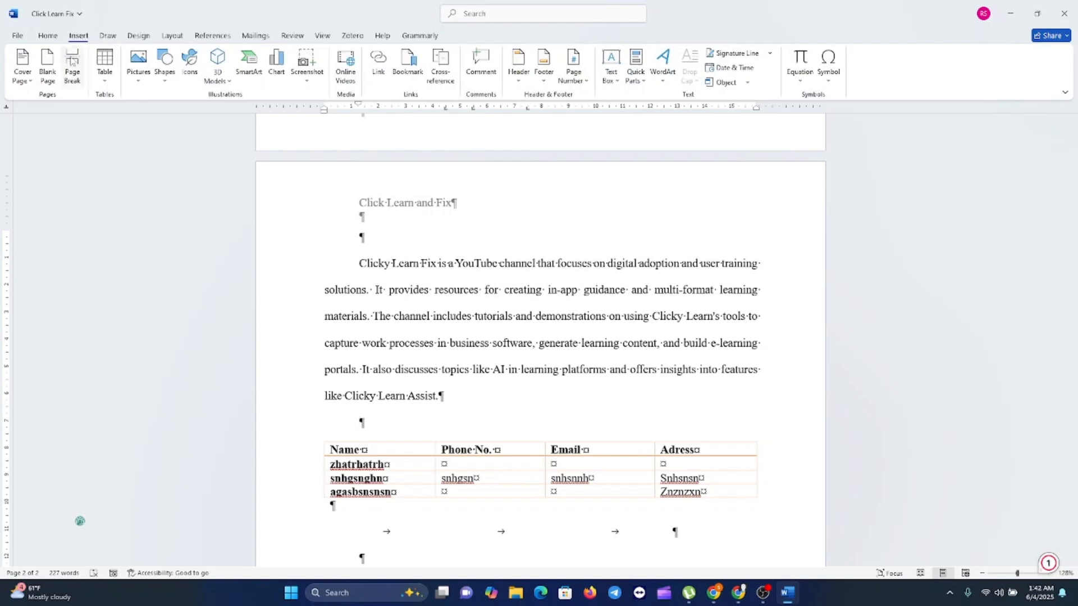
click(71, 77)
Step: Check the contact table's new page and the page break at the end of the second page's text
scroll(522, 430, down, 5)
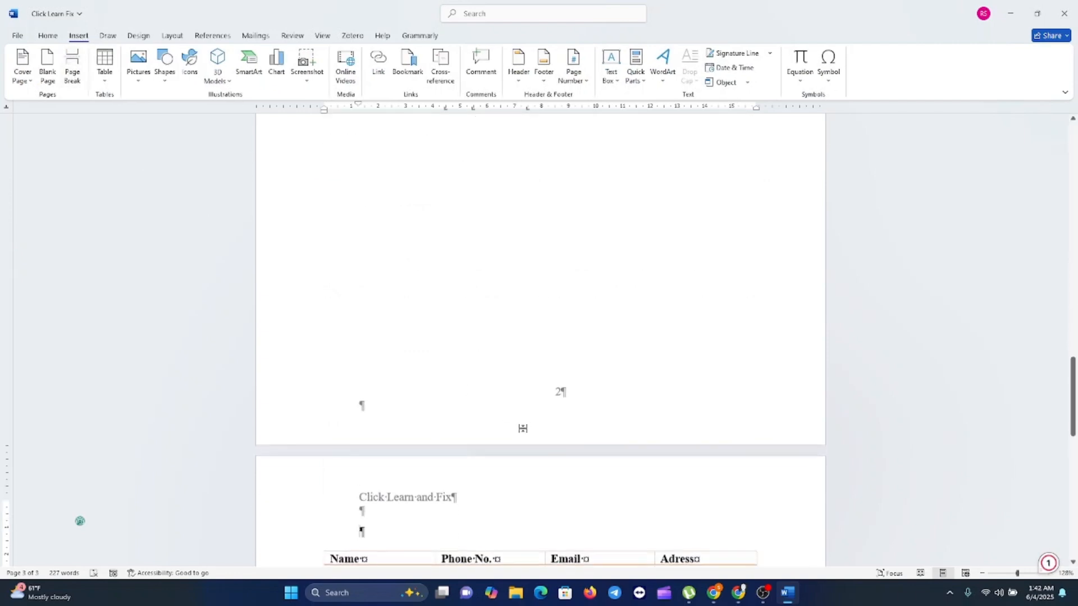
scroll(523, 432, down, 7)
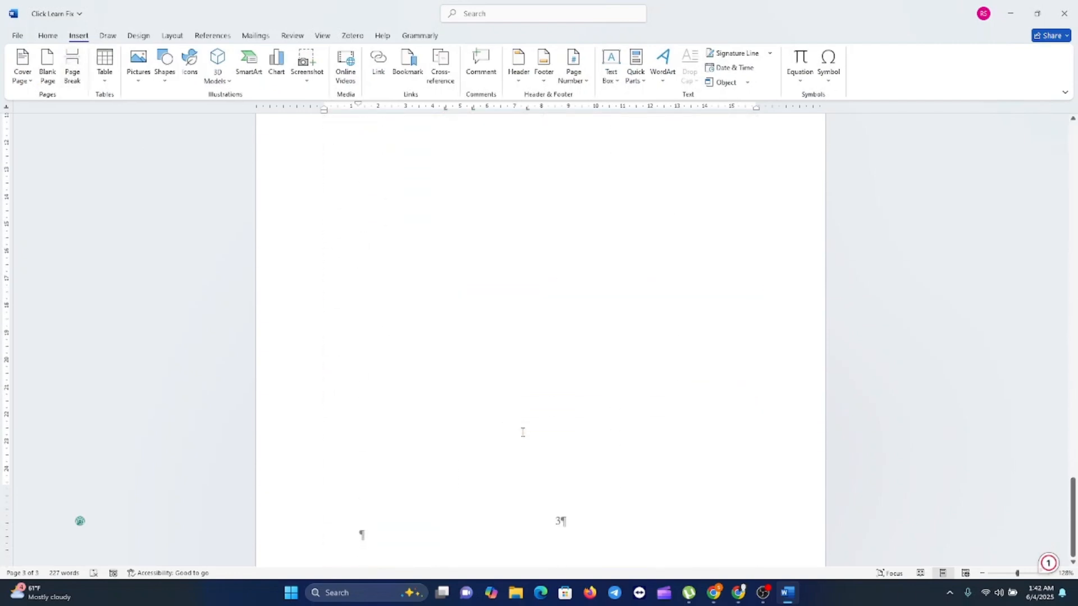
scroll(522, 432, up, 8)
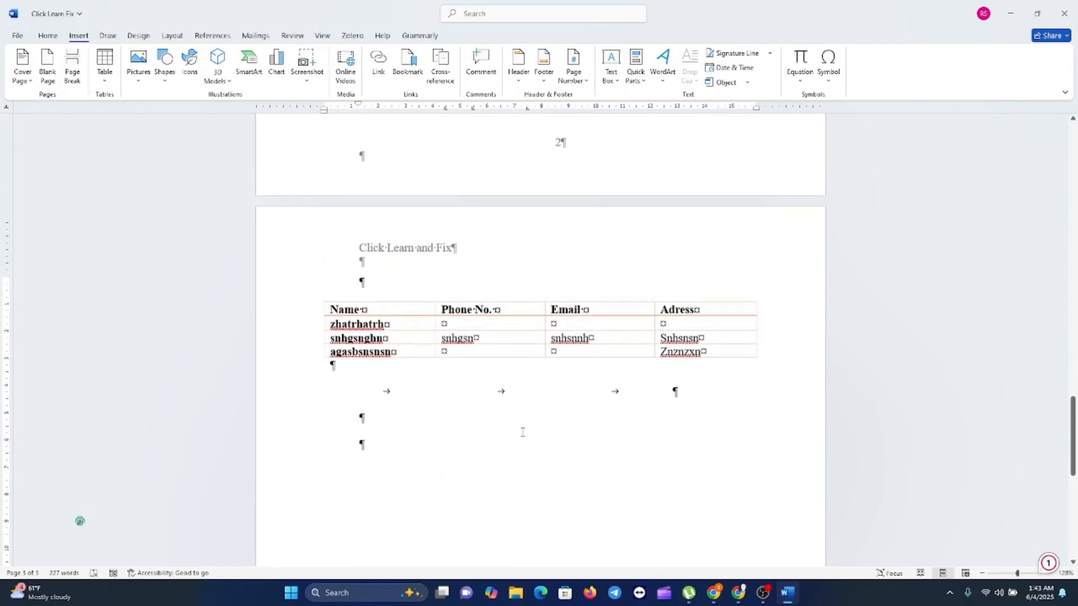
scroll(522, 432, up, 1)
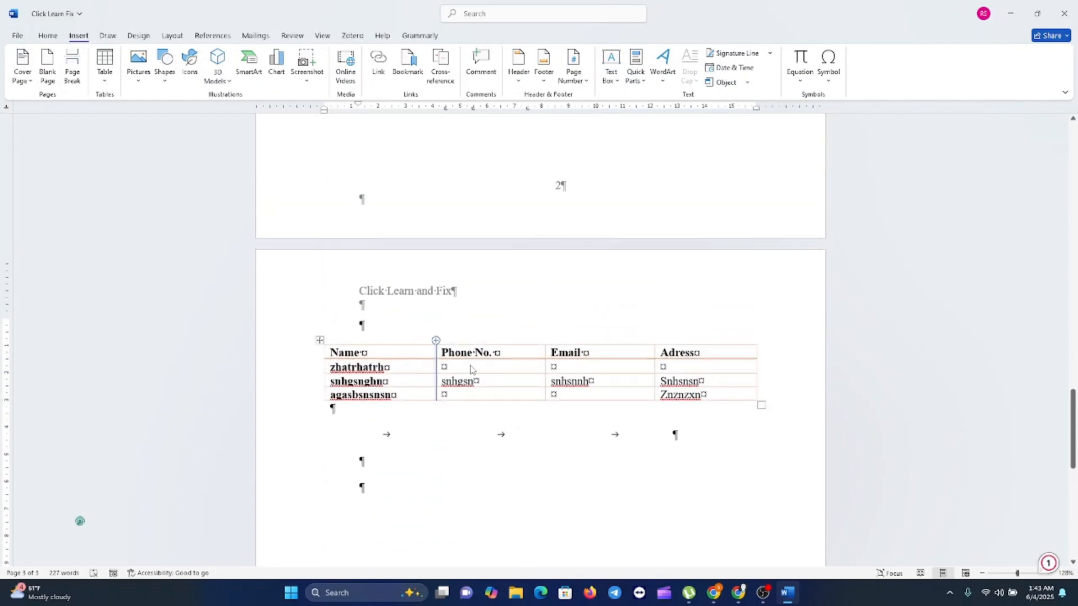
scroll(470, 369, up, 10)
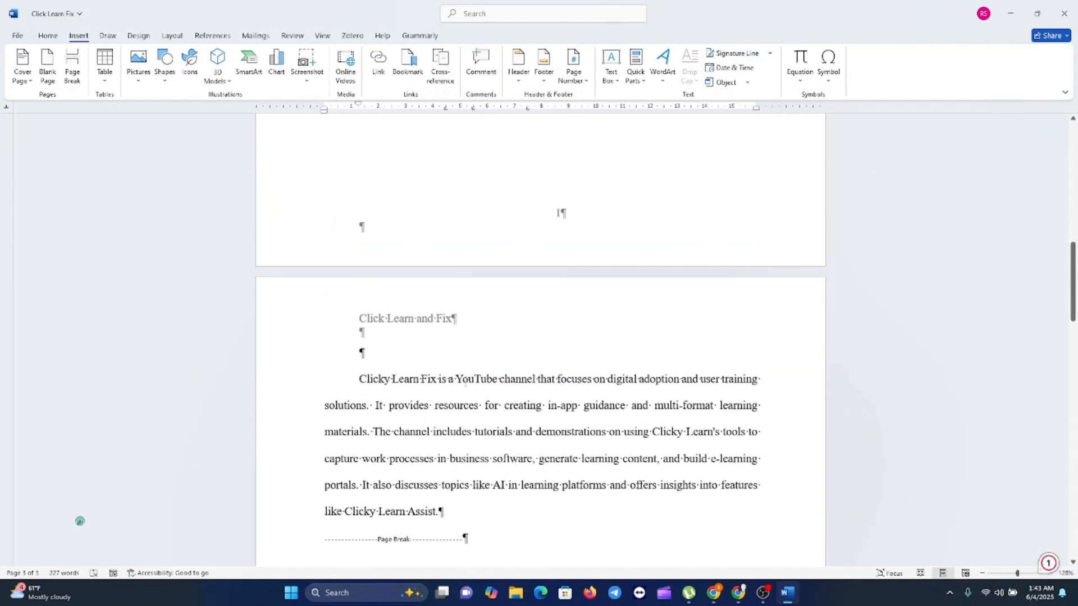
Step: Check where the text ends and the page breaks sit on the first two pages
scroll(551, 405, down, 1)
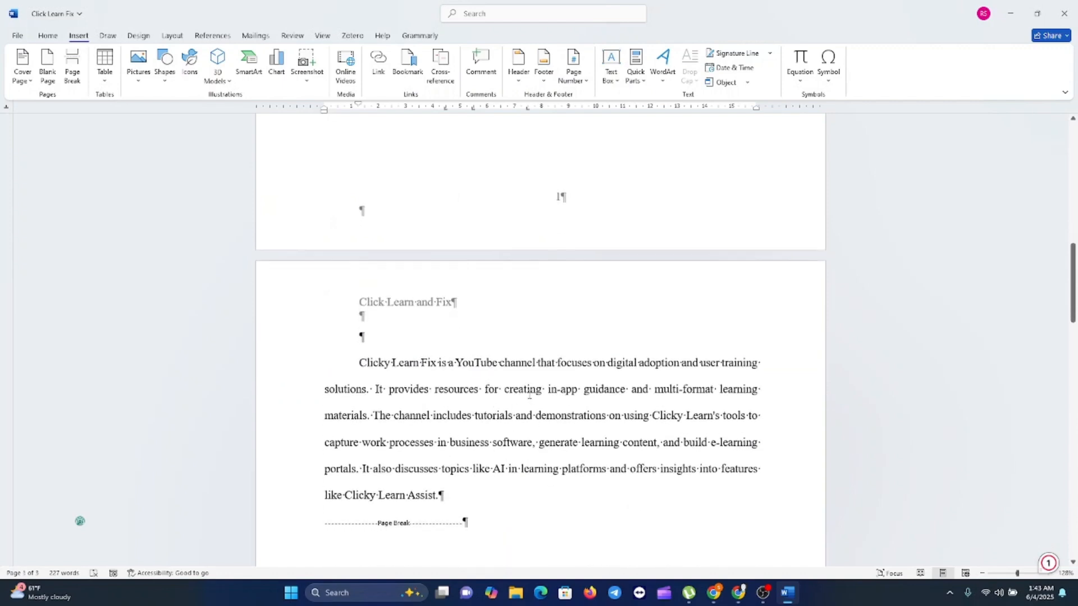
scroll(529, 395, up, 8)
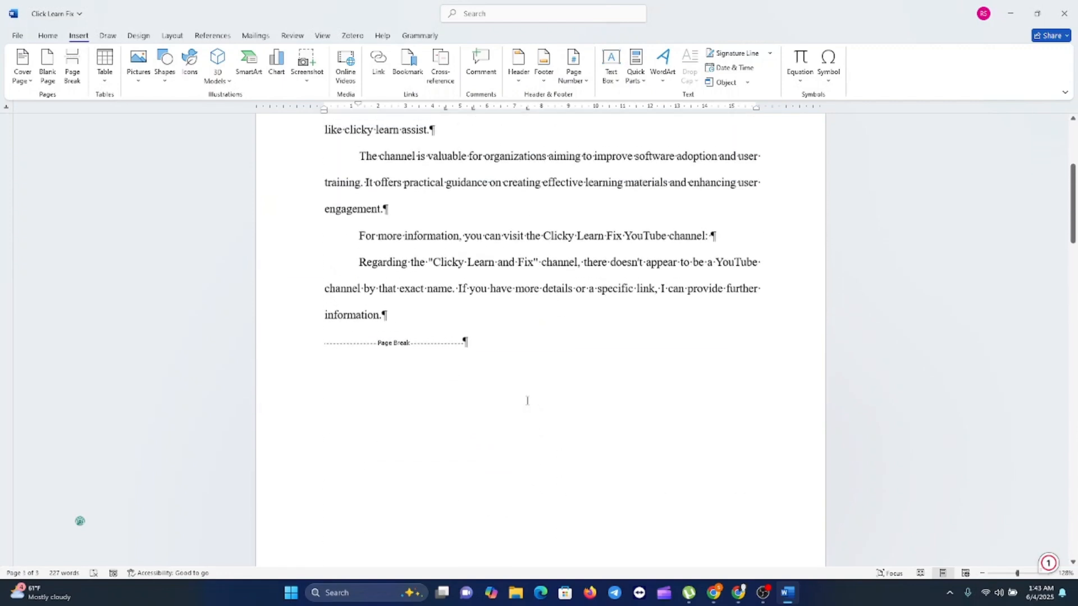
scroll(527, 399, down, 4)
scroll(453, 339, down, 20)
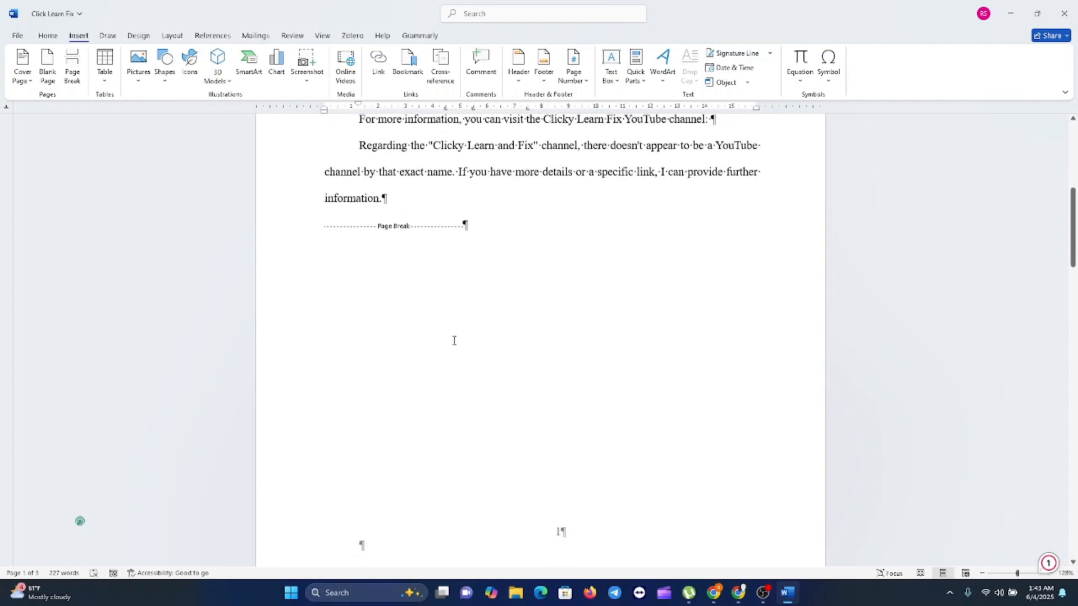
scroll(459, 354, down, 1)
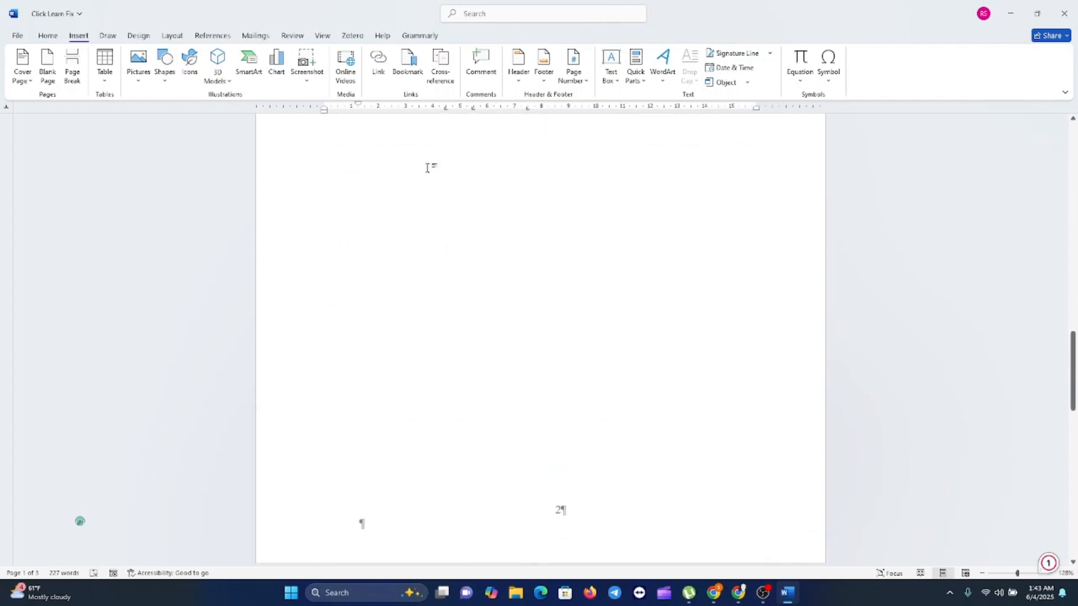
Step: Hide the paragraph marks and formatting symbols, view the first page without them, and show them again
click(55, 38)
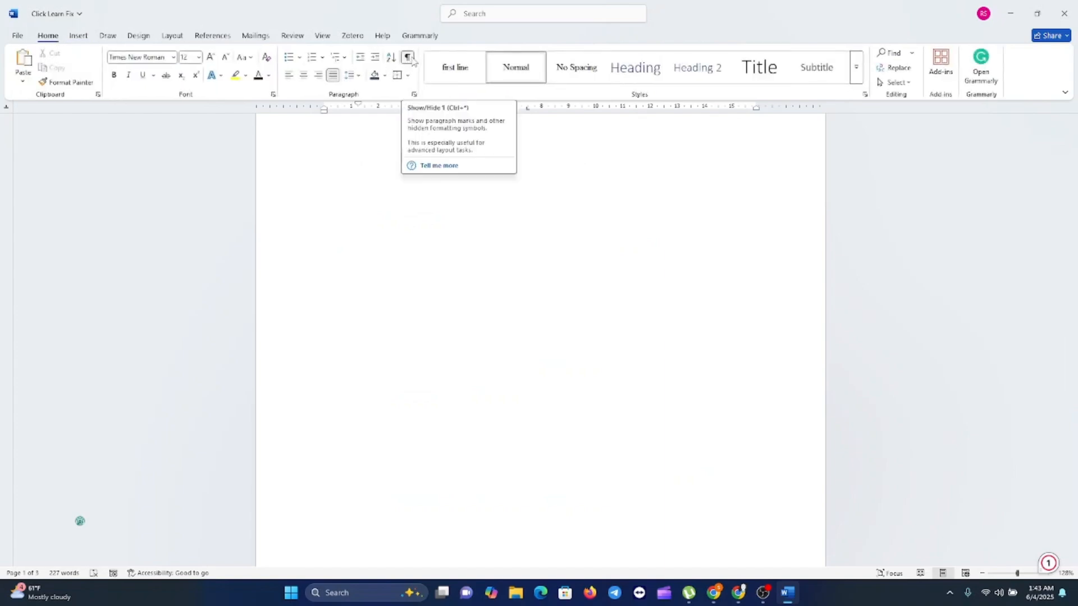
scroll(574, 310, up, 6)
scroll(578, 310, up, 15)
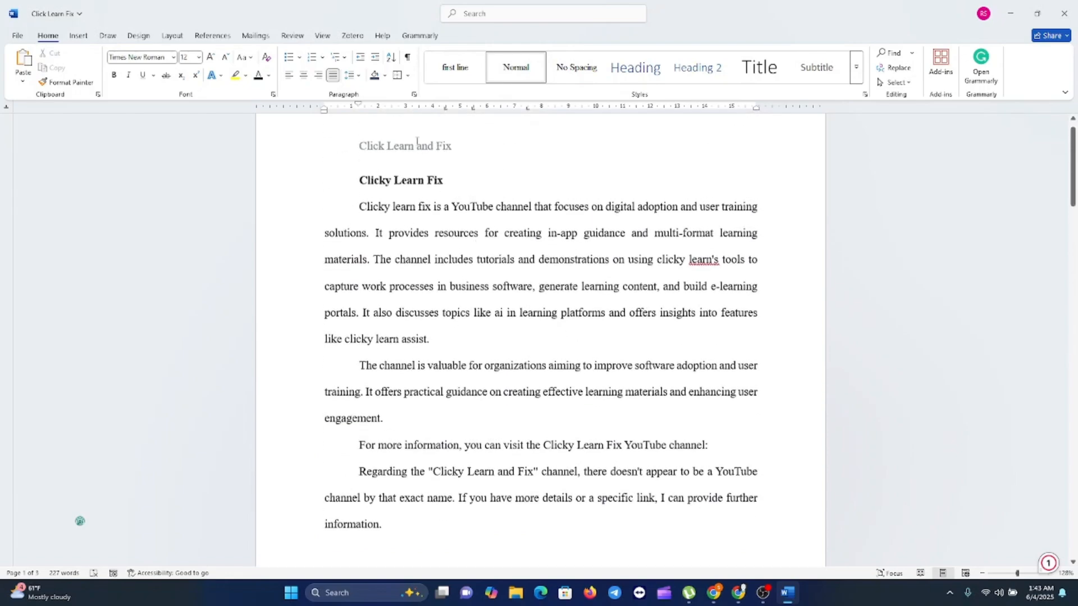
click(409, 59)
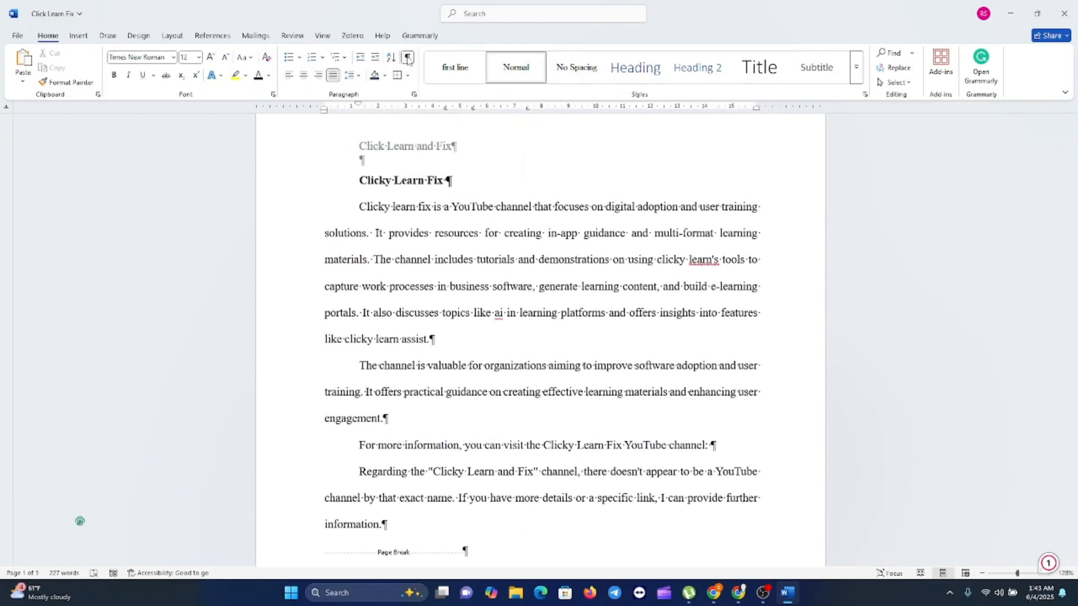
Step: Review the page breaks, repeated header and footer page number across the first two pages
scroll(652, 399, down, 10)
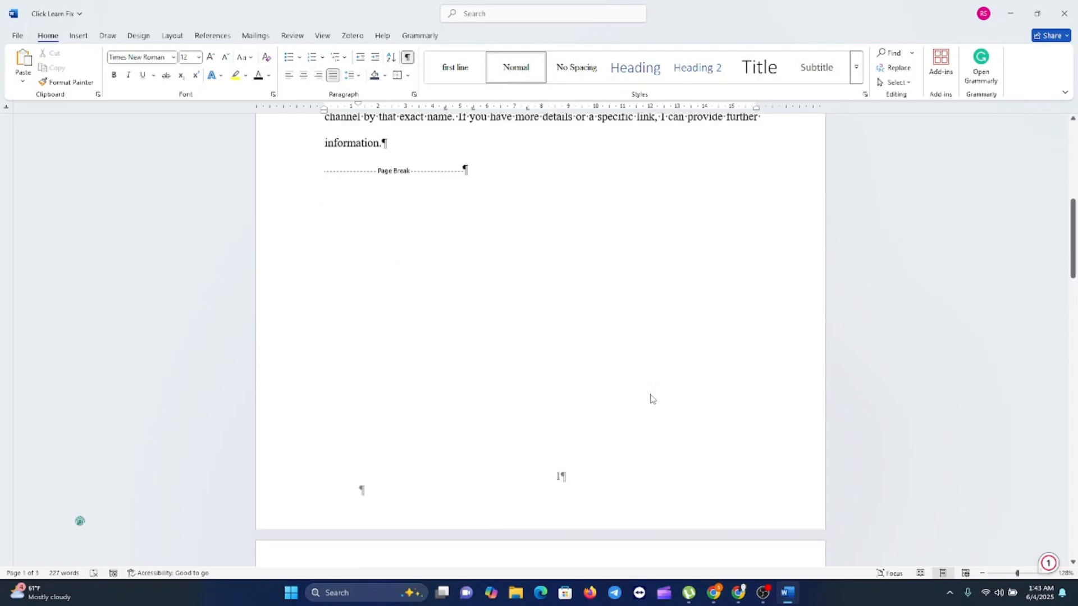
scroll(651, 398, down, 10)
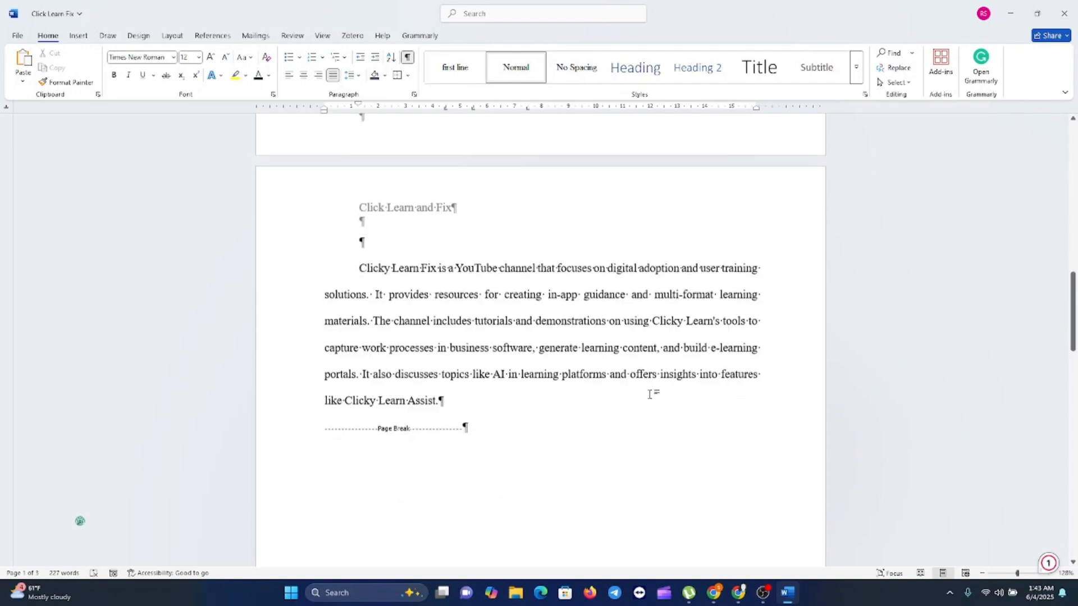
scroll(651, 394, down, 2)
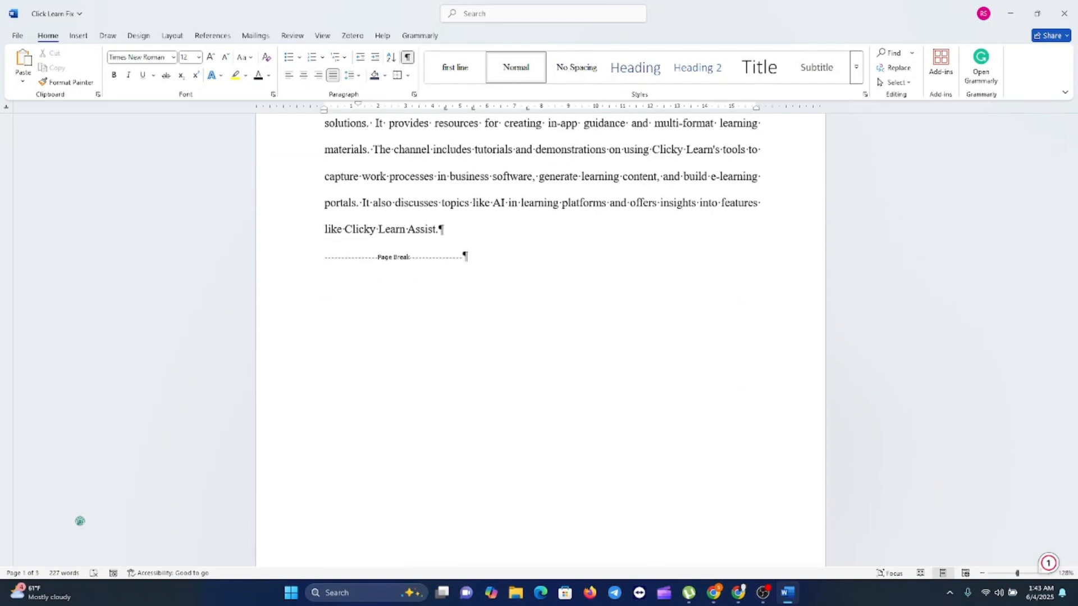
key(alt+Tab)
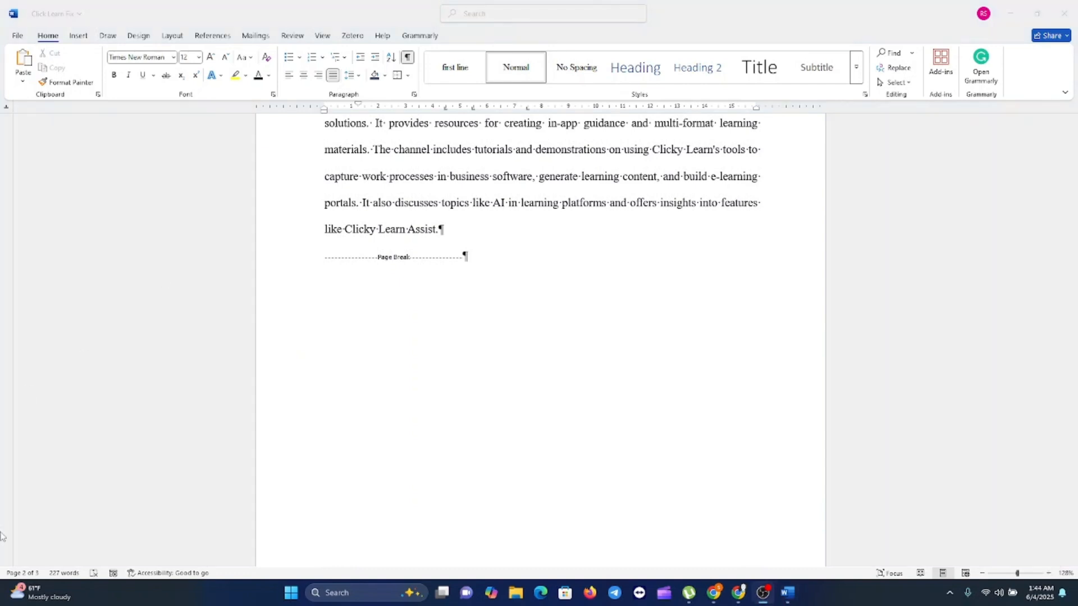
click(522, 330)
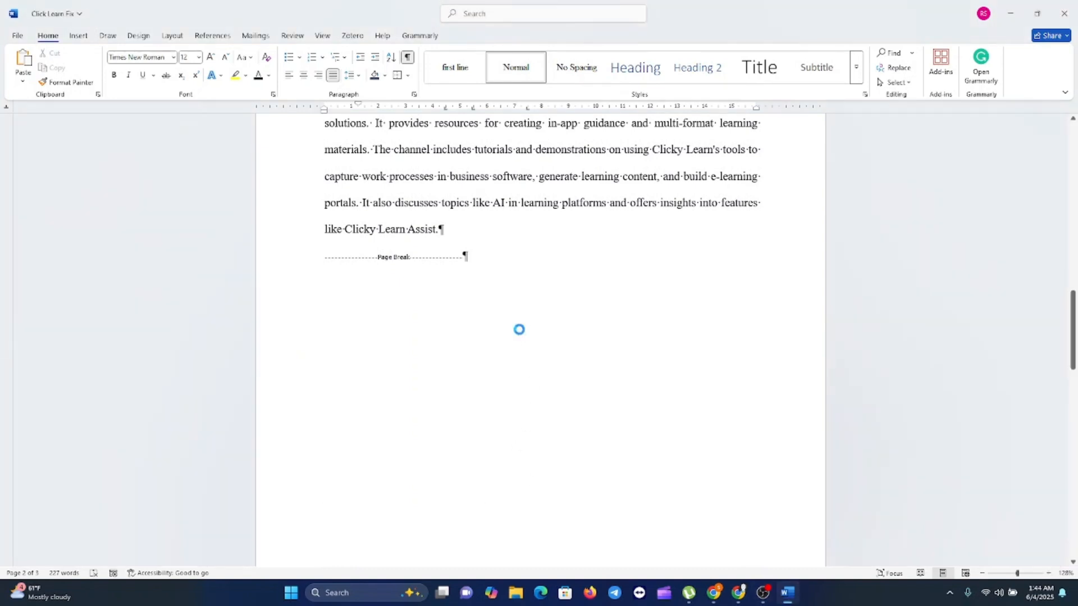
scroll(522, 330, up, 10)
scroll(519, 330, up, 10)
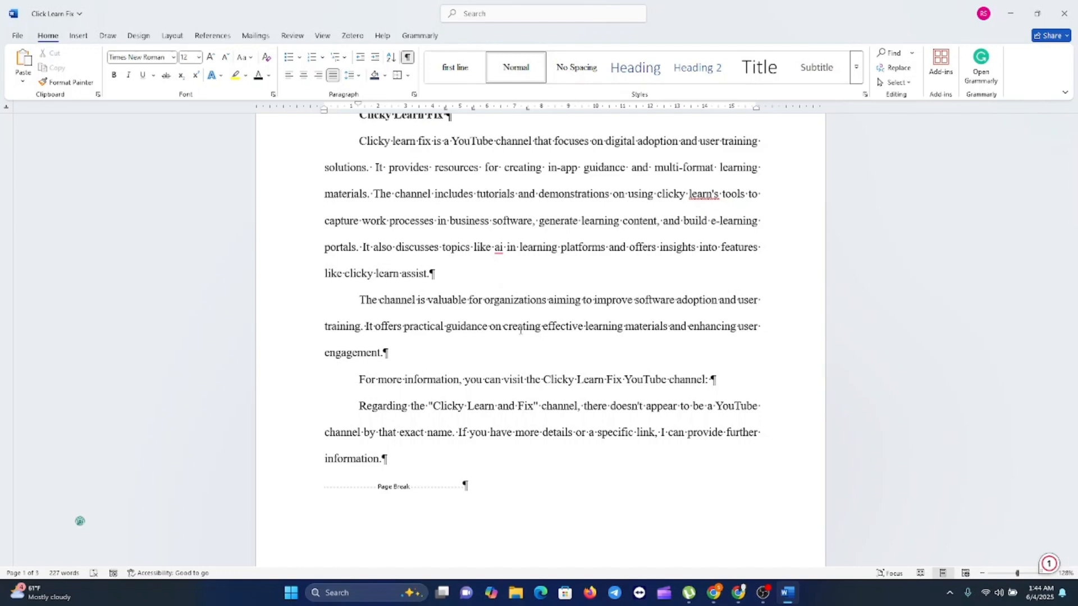
scroll(531, 377, up, 3)
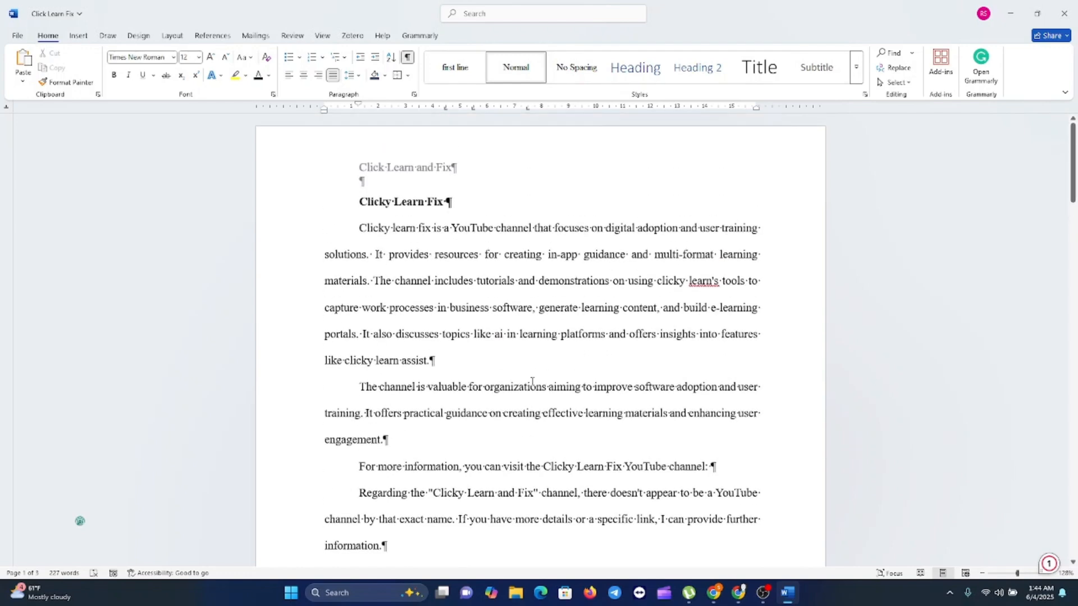
scroll(532, 381, down, 10)
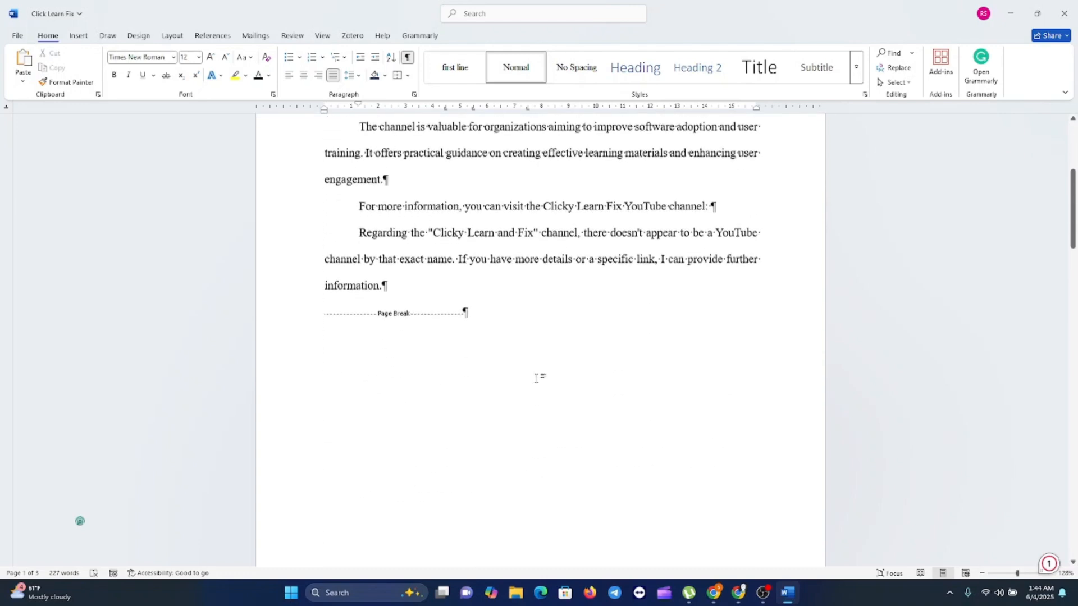
scroll(539, 376, down, 5)
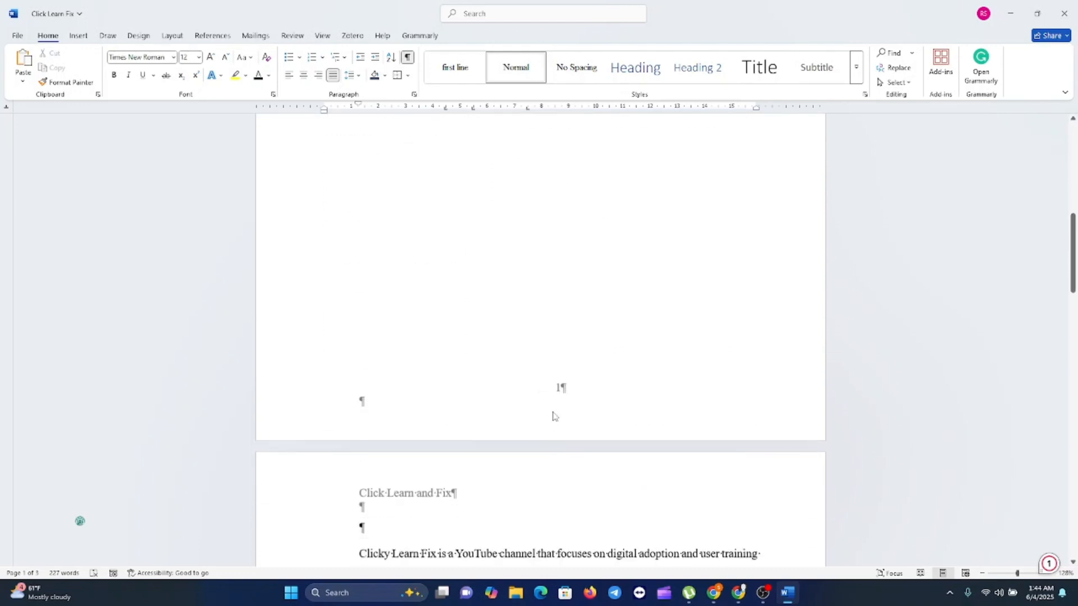
scroll(559, 366, down, 9)
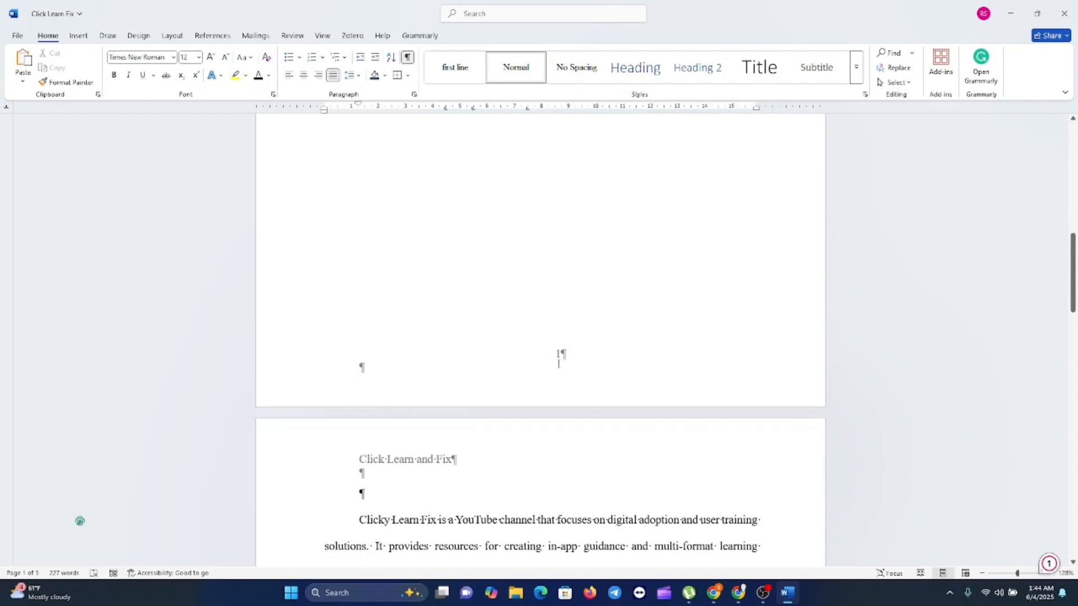
scroll(558, 365, down, 5)
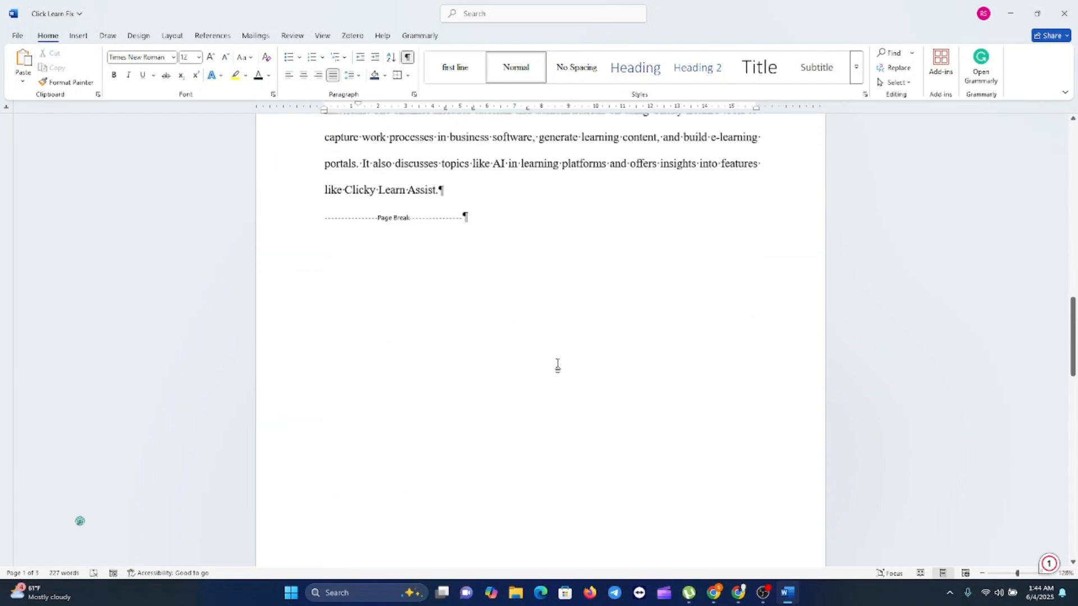
scroll(557, 365, down, 4)
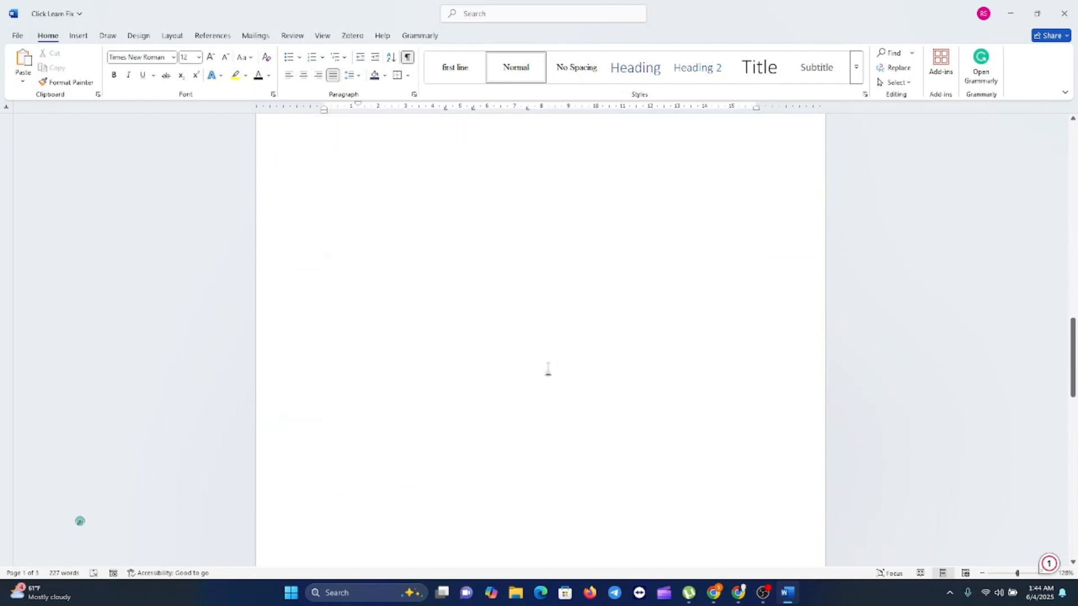
scroll(549, 371, up, 8)
scroll(542, 372, up, 20)
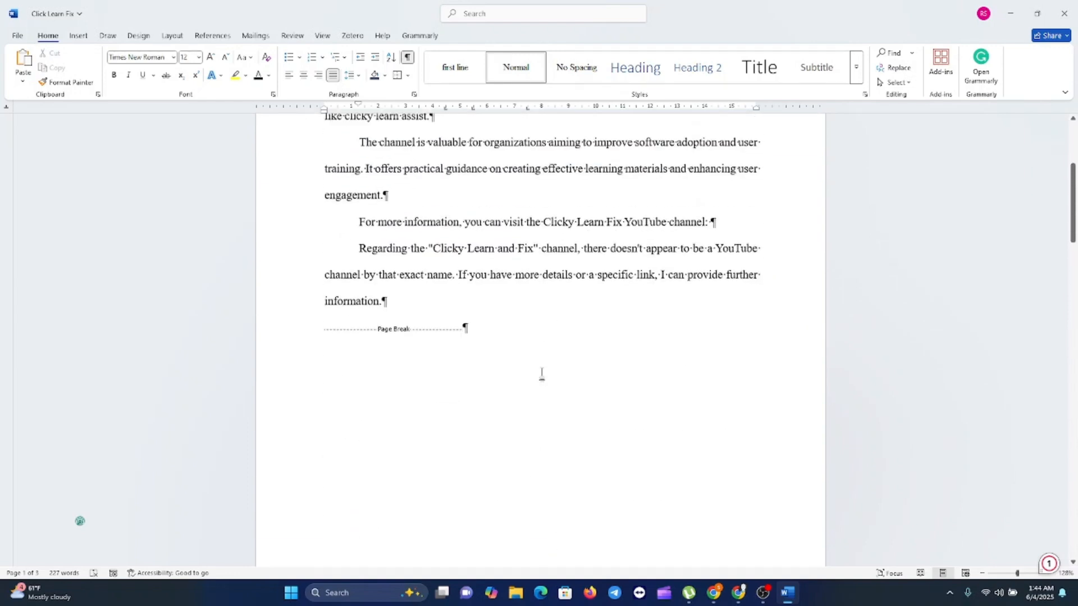
scroll(543, 372, up, 1)
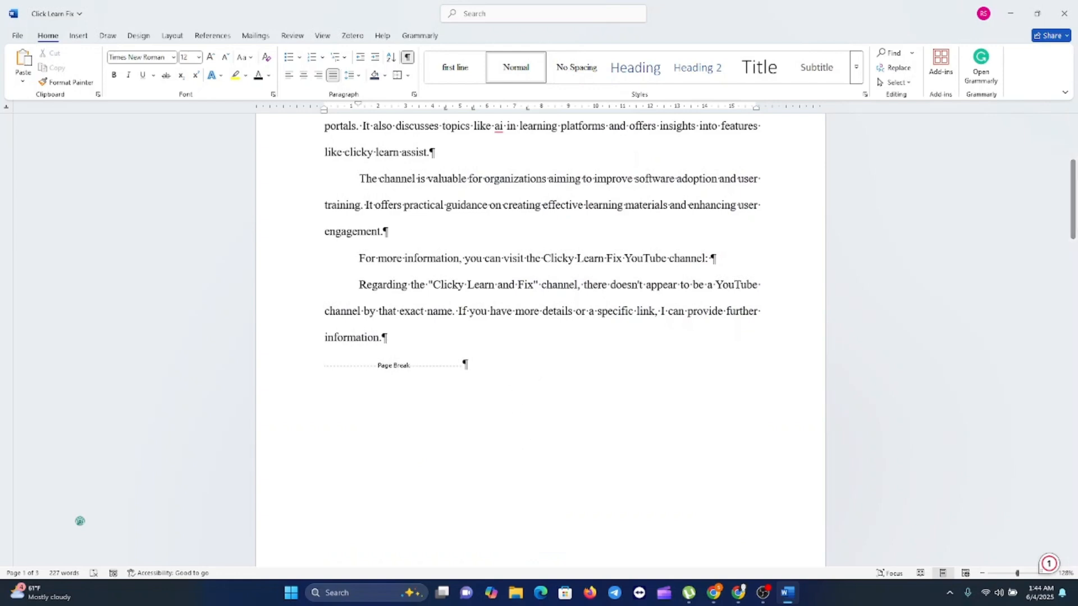
Step: Delete the page number from the first page's footer and return to editing the body text
key(alt+Tab)
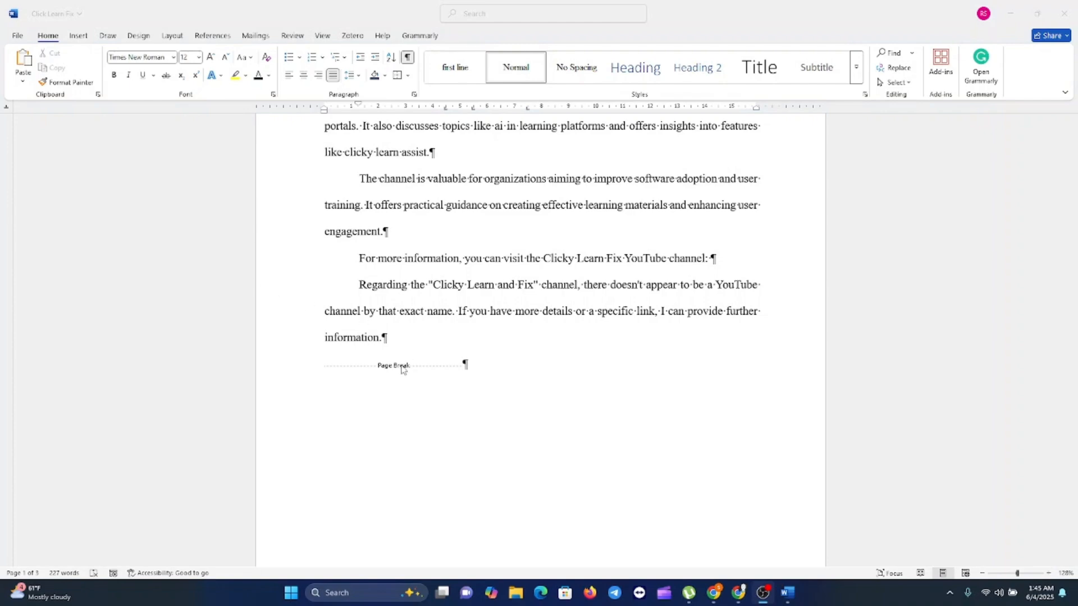
scroll(402, 370, up, 4)
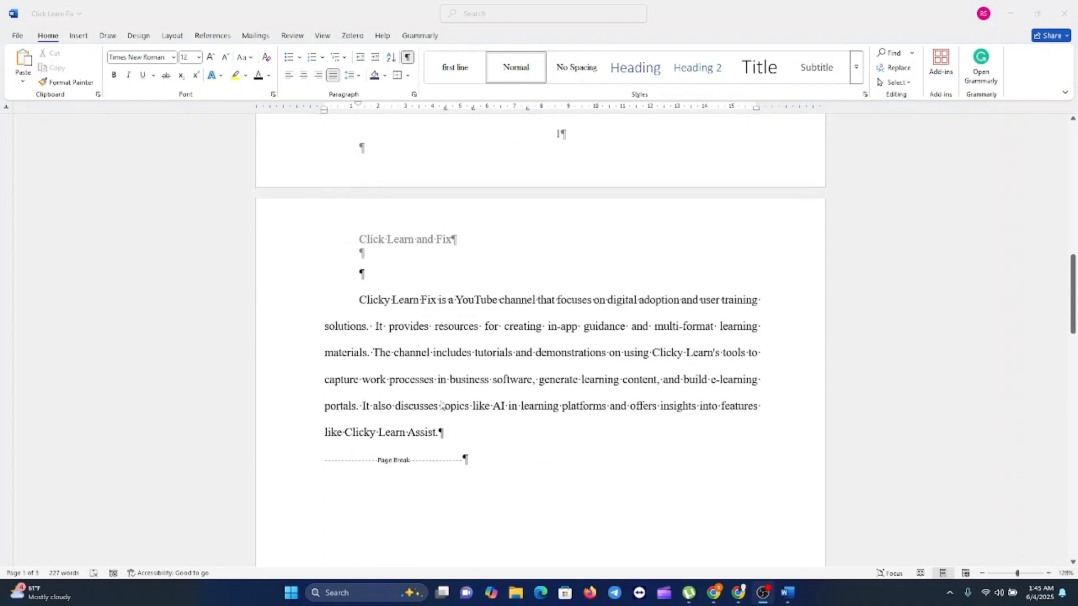
scroll(561, 340, up, 5)
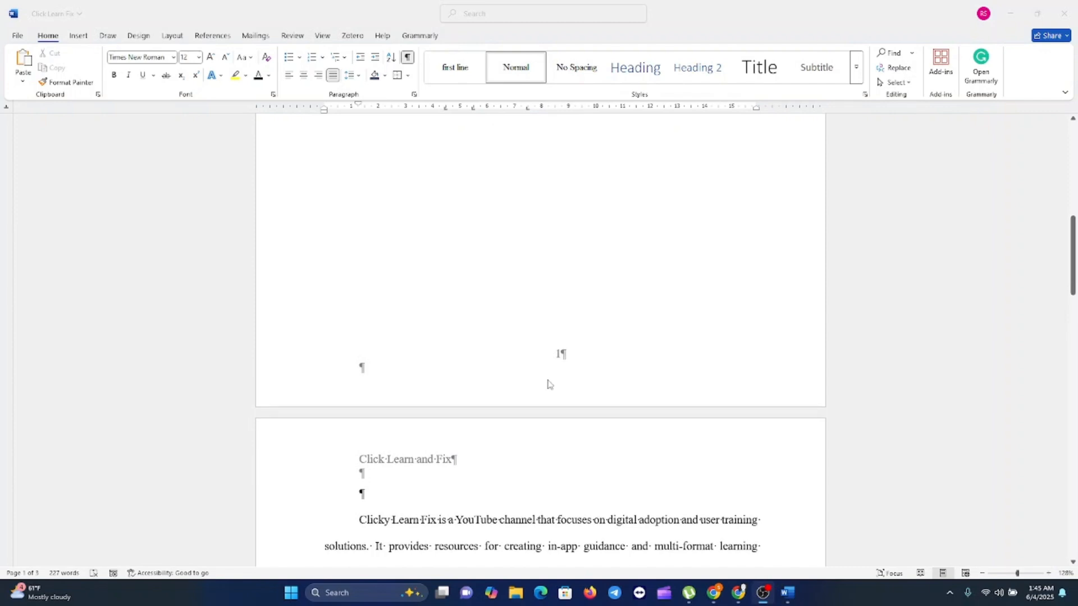
click(561, 371)
double_click(559, 358)
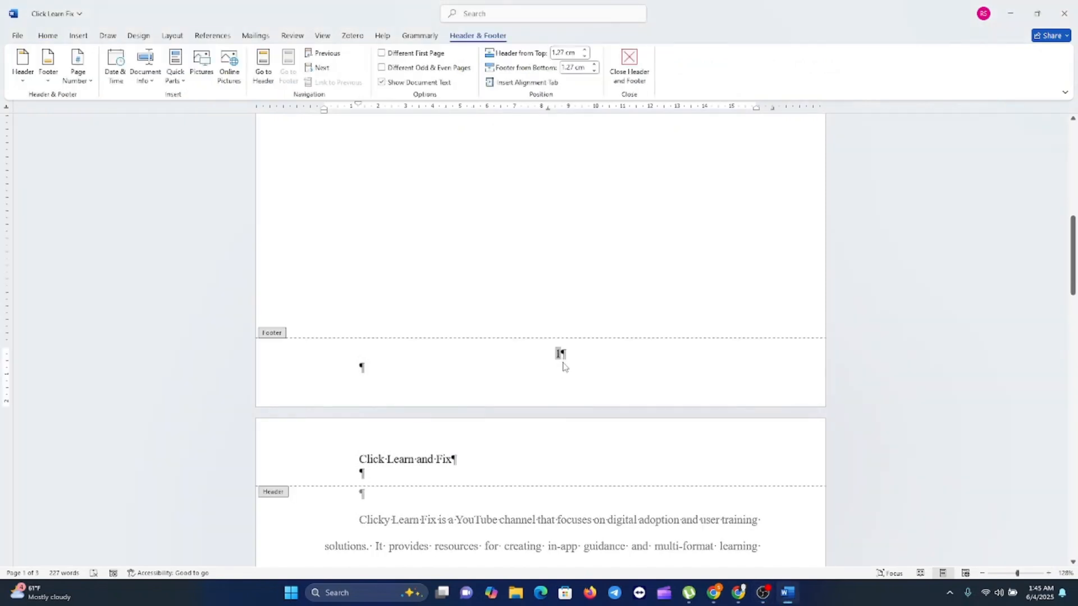
click(564, 362)
key(BackSpace)
key(BackSpace)
double_click(522, 282)
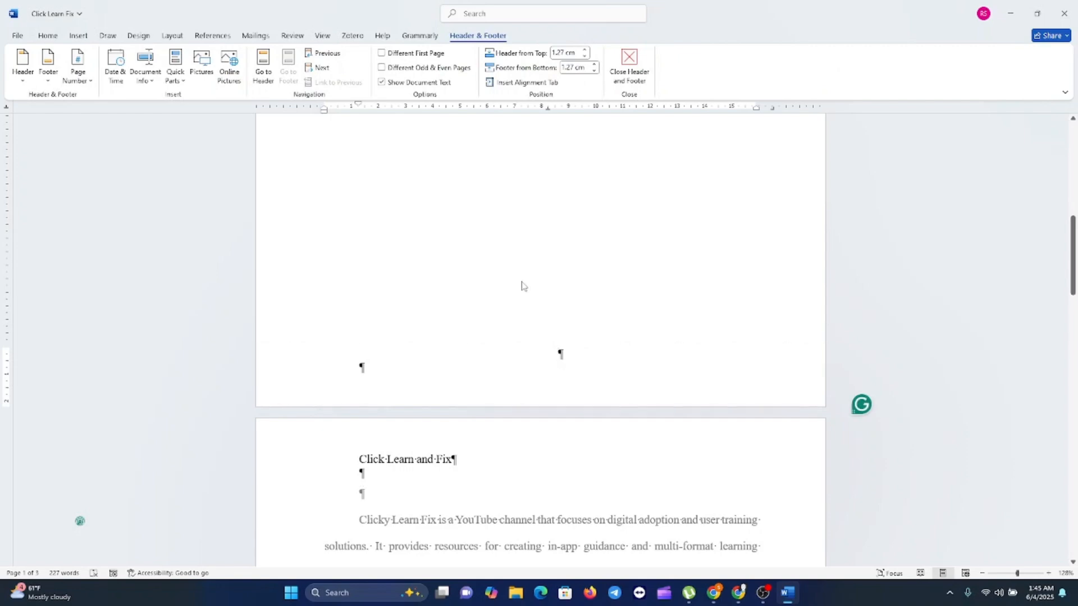
Step: Check the header, body text and page breaks on the first two pages without the footer number
scroll(523, 283, up, 1)
scroll(535, 286, down, 4)
scroll(535, 287, down, 2)
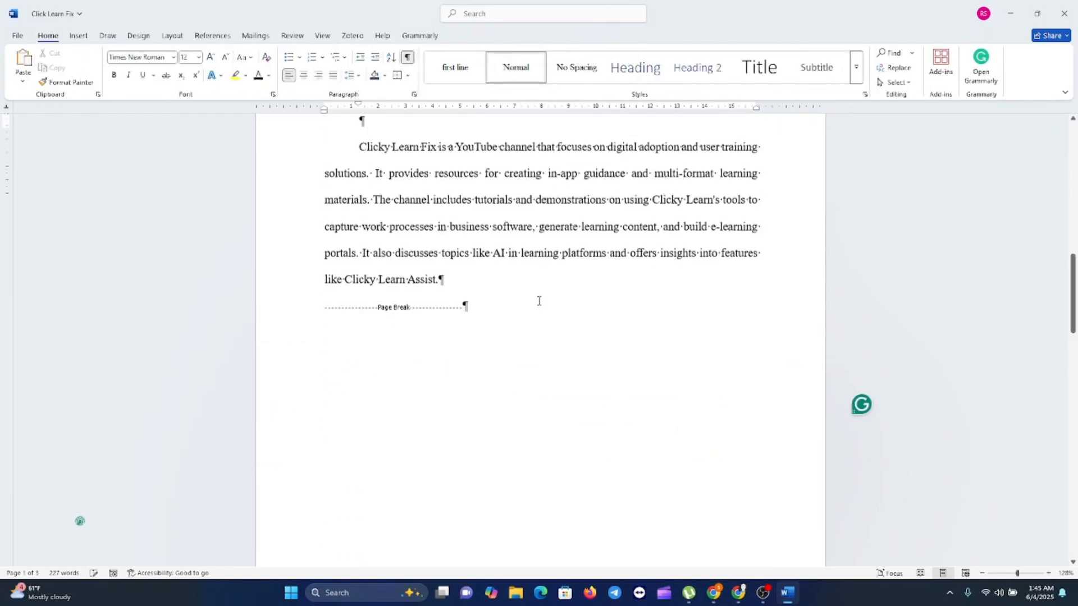
scroll(536, 300, up, 10)
scroll(538, 301, up, 2)
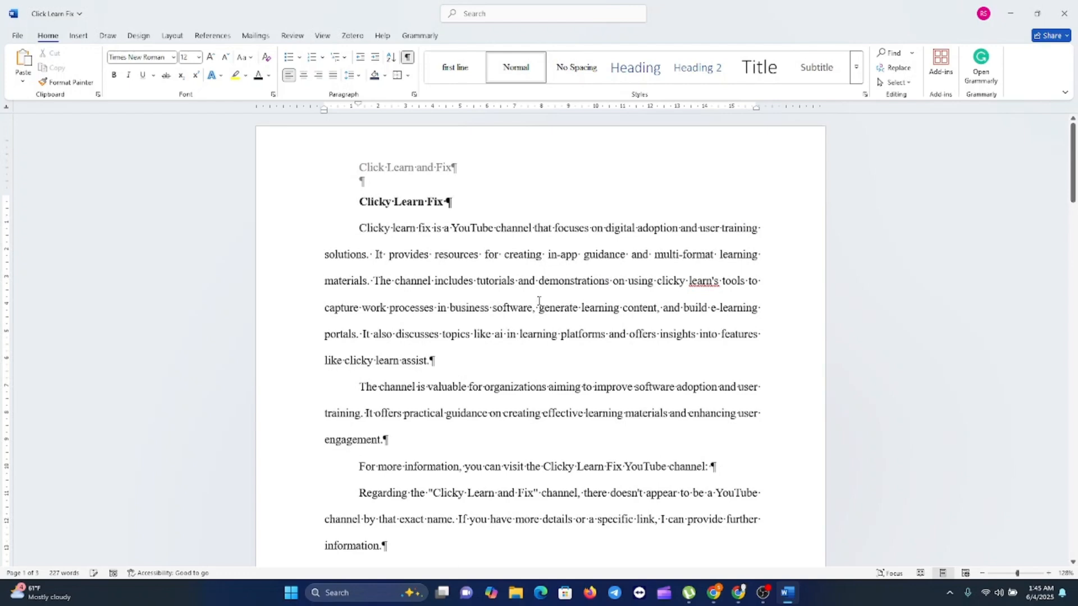
scroll(539, 304, down, 7)
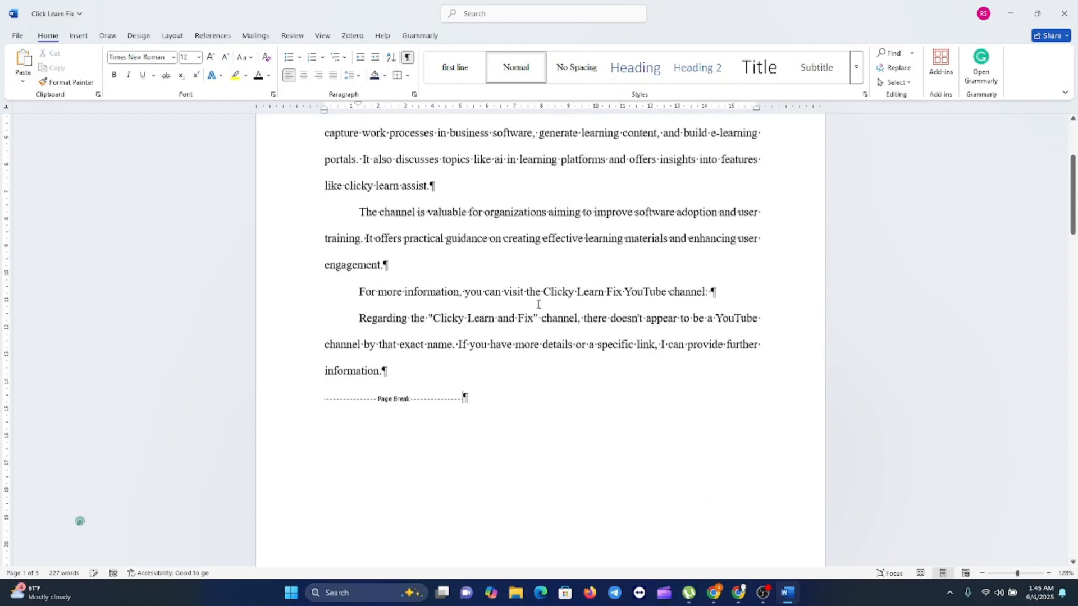
scroll(533, 312, down, 2)
scroll(532, 313, up, 8)
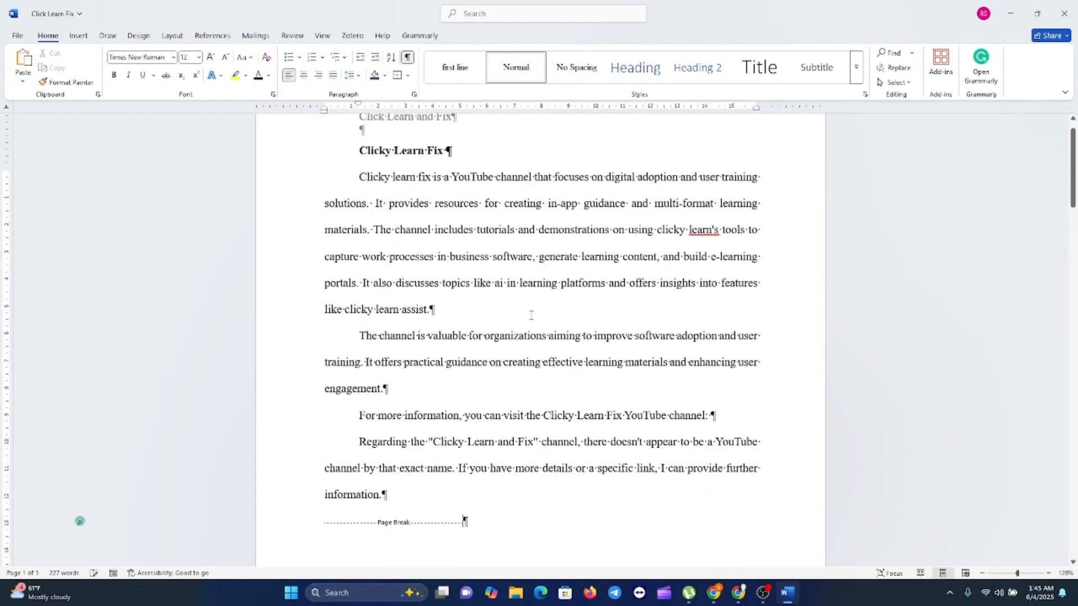
Step: Place the cursor before the bold "Clicky Learn Fix" title on the first page and insert the Facet cover page
scroll(531, 315, up, 2)
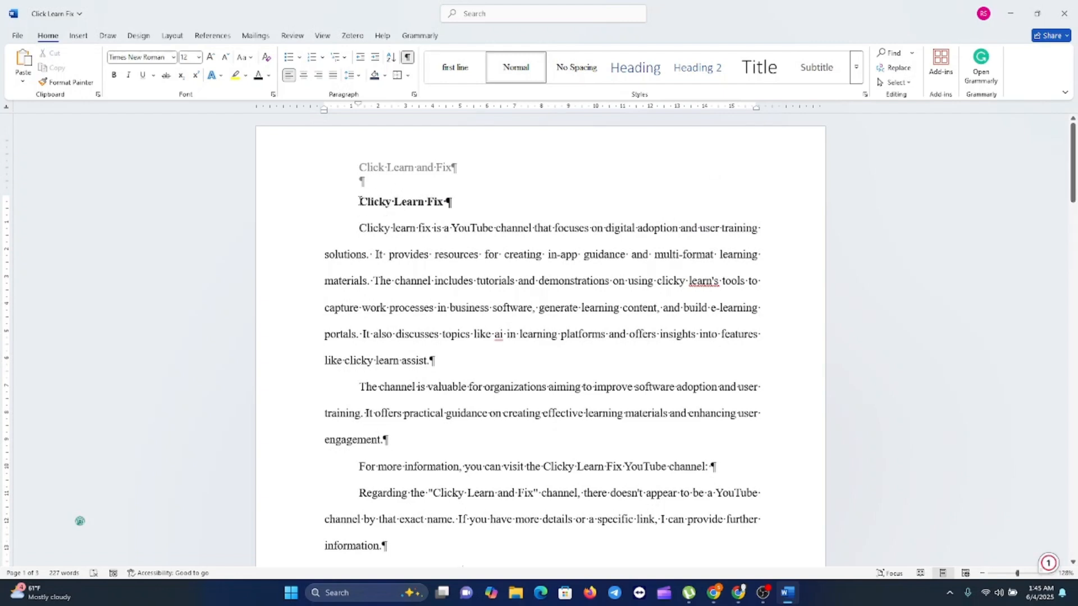
click(360, 202)
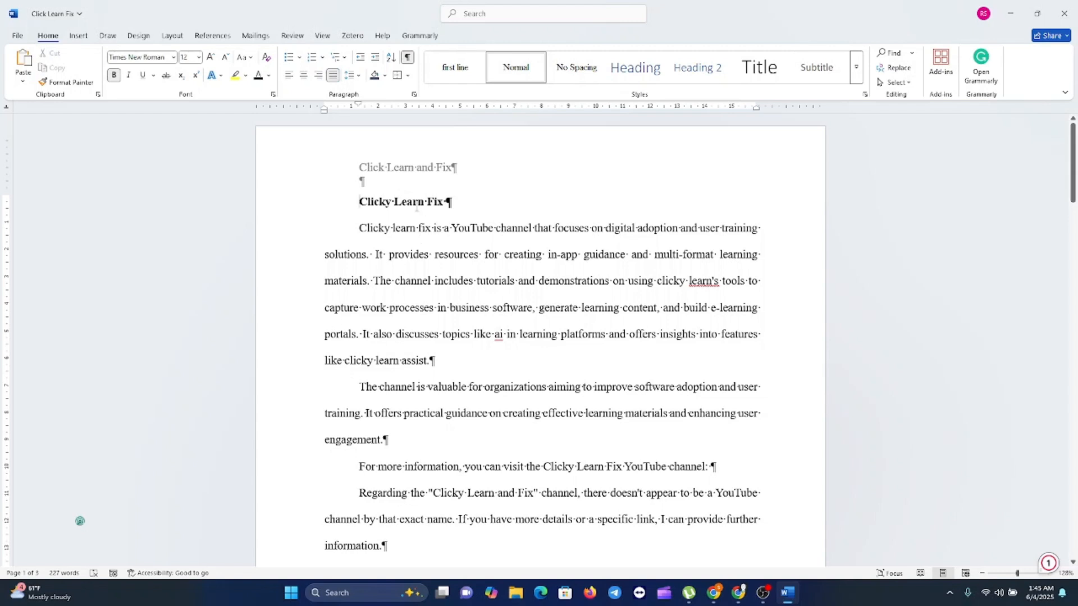
click(78, 35)
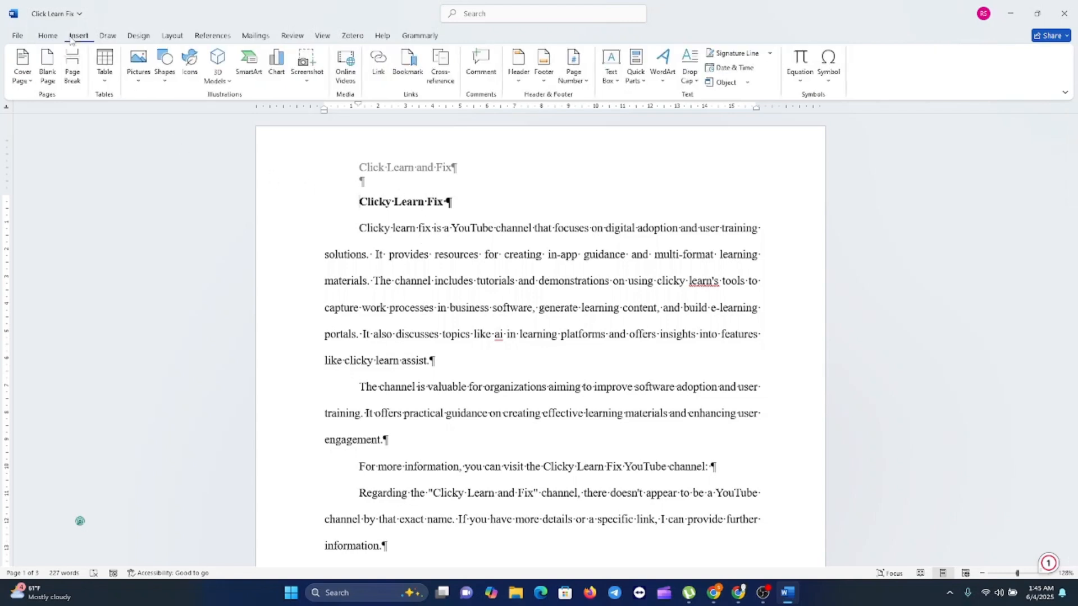
click(25, 82)
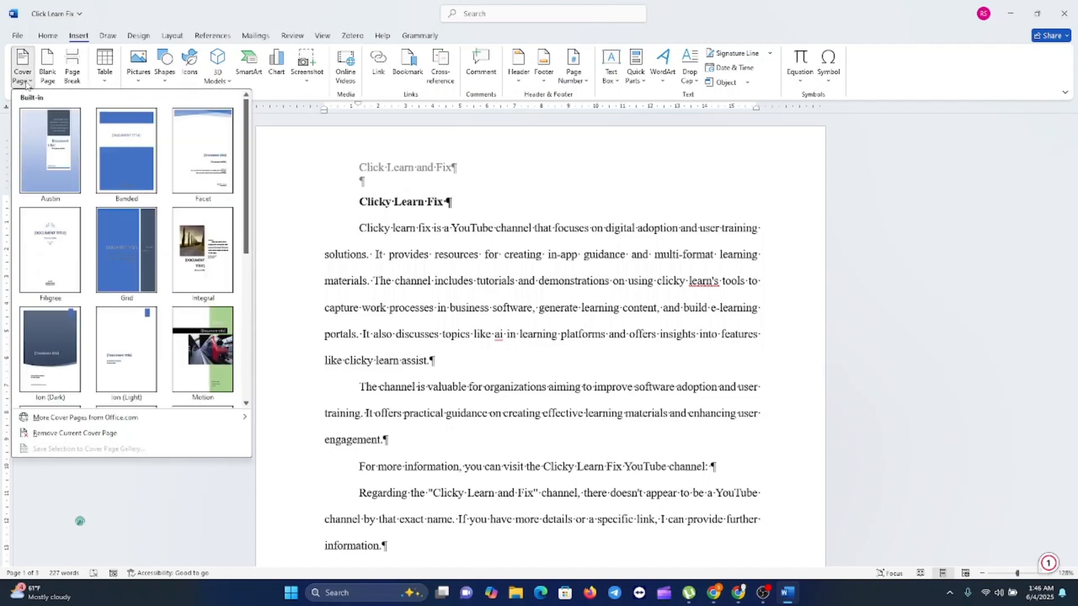
click(207, 166)
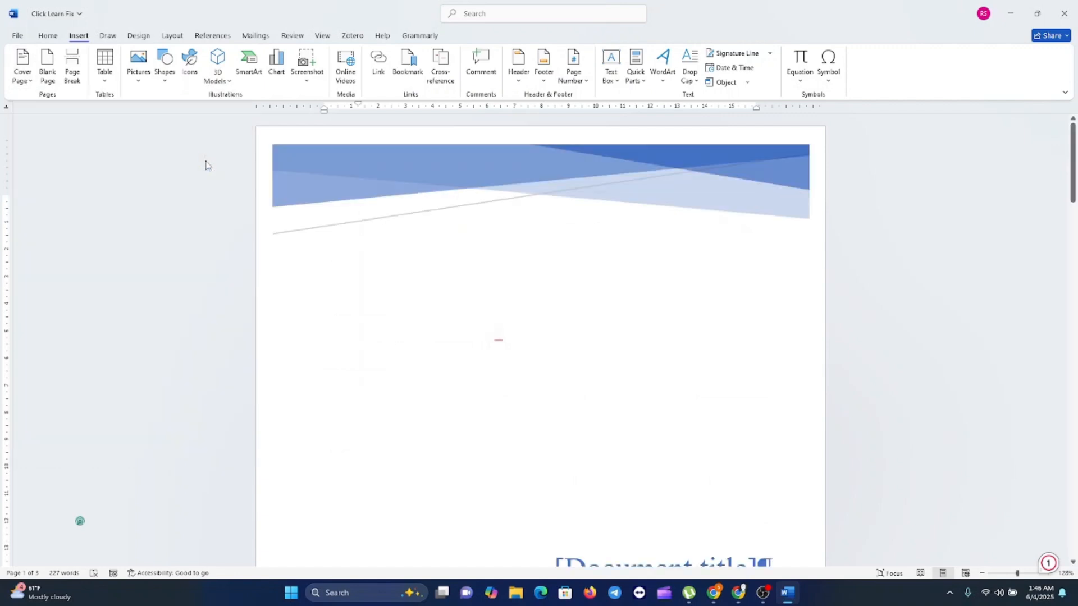
Step: Examine the inserted cover page's title, subtitle, abstract, author and e-mail fields, and how it meets the following page
scroll(613, 450, down, 8)
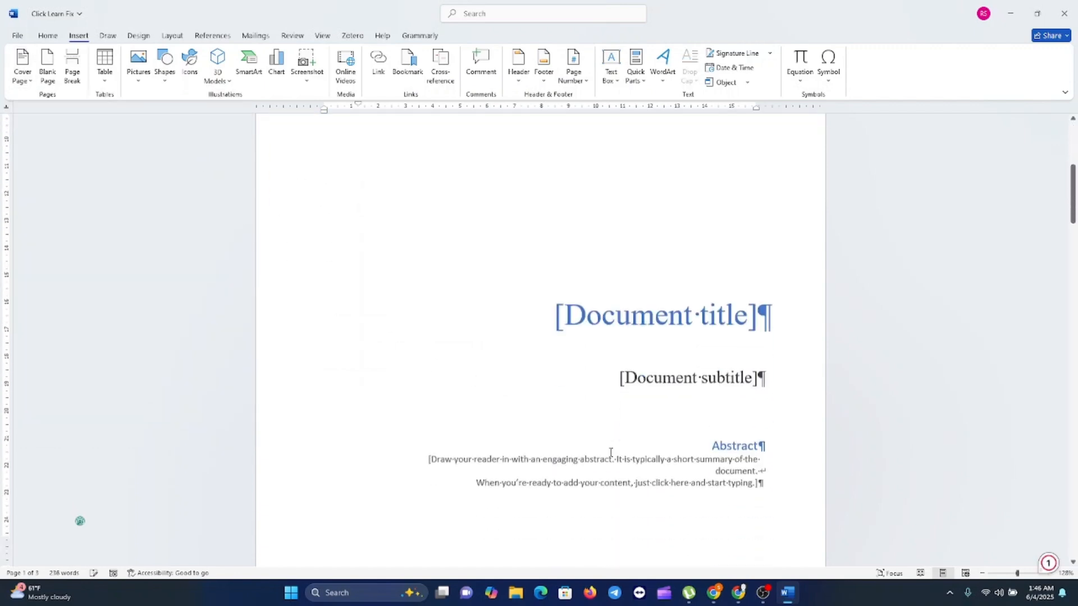
scroll(610, 454, down, 2)
scroll(610, 452, up, 4)
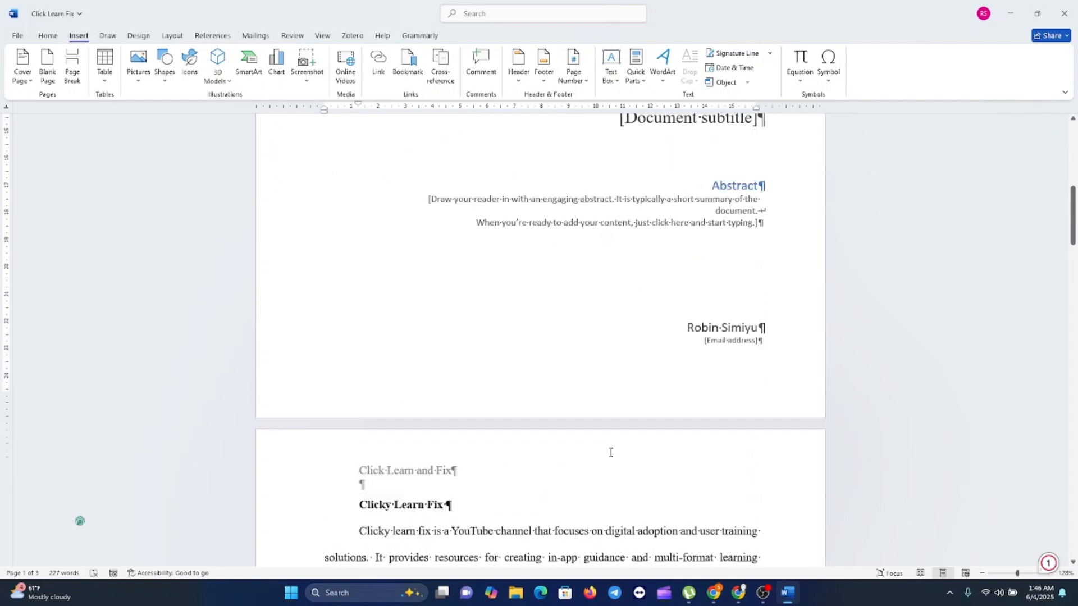
scroll(611, 452, up, 3)
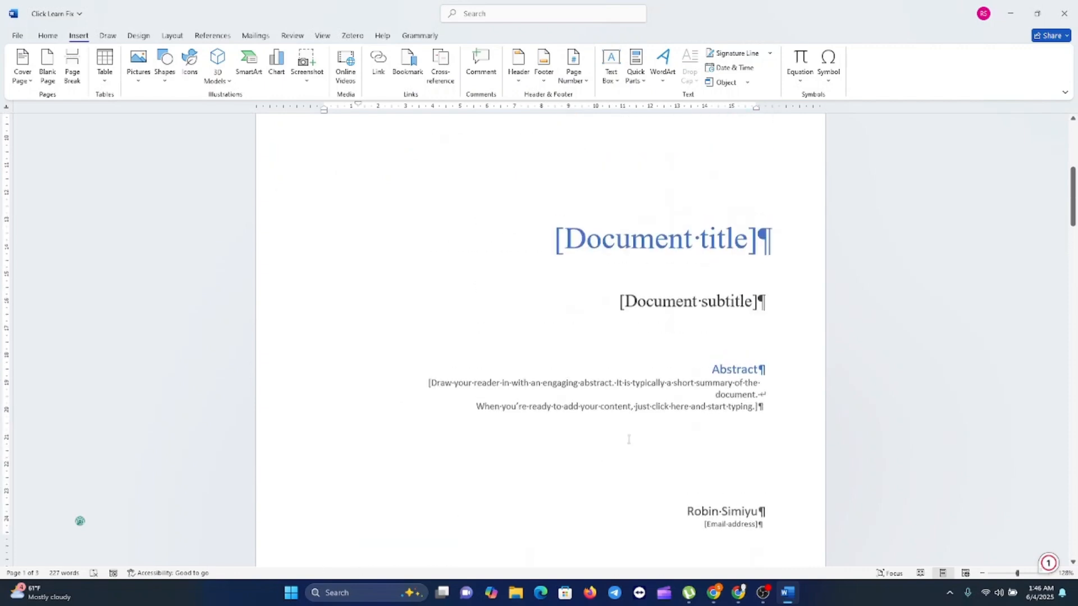
click(641, 247)
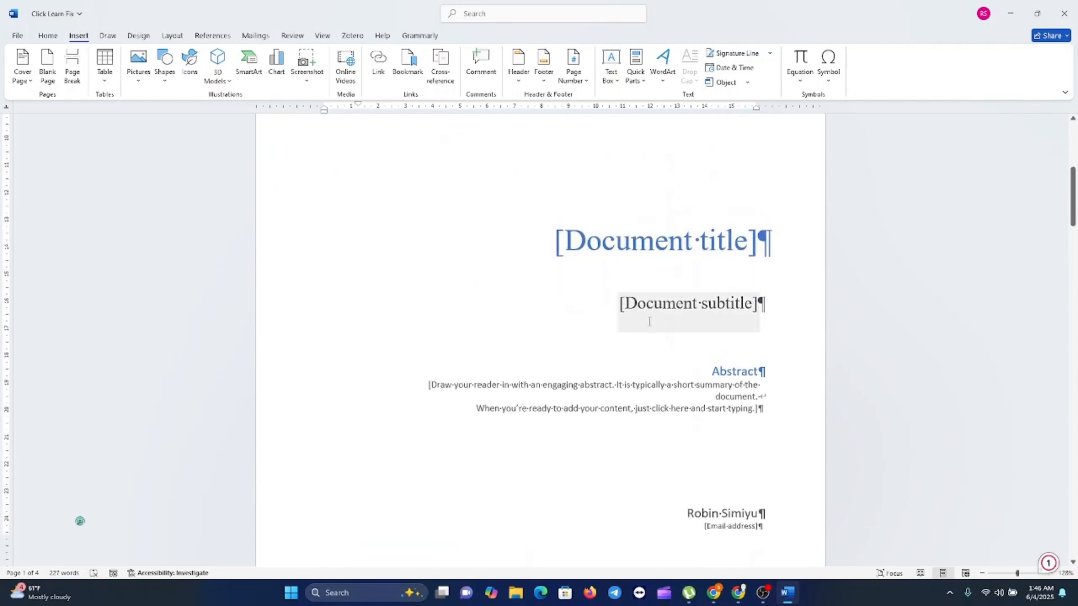
scroll(691, 315, down, 3)
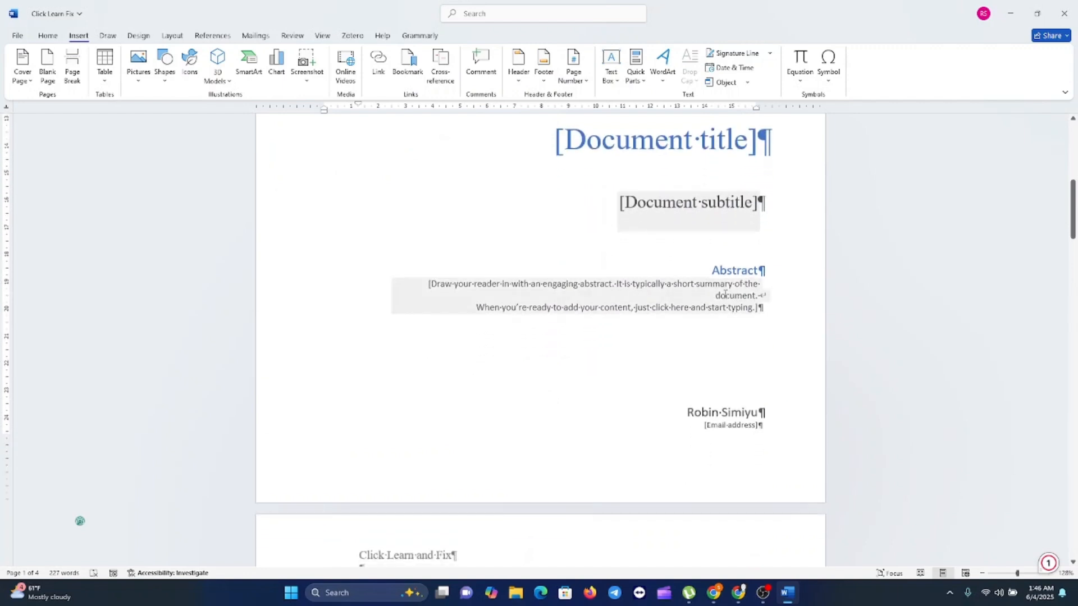
scroll(743, 356, down, 2)
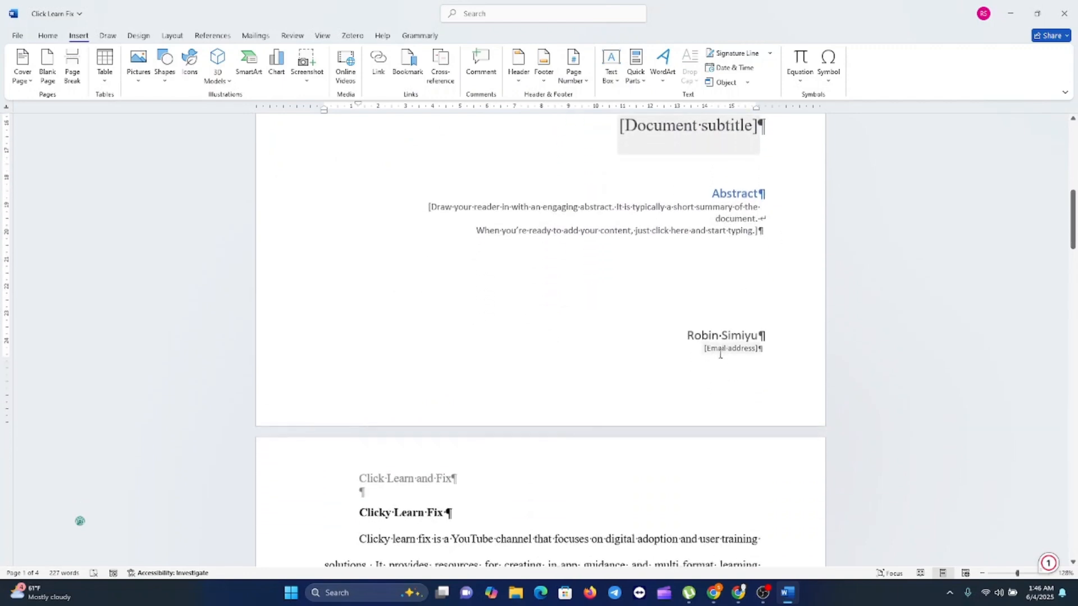
scroll(708, 362, down, 5)
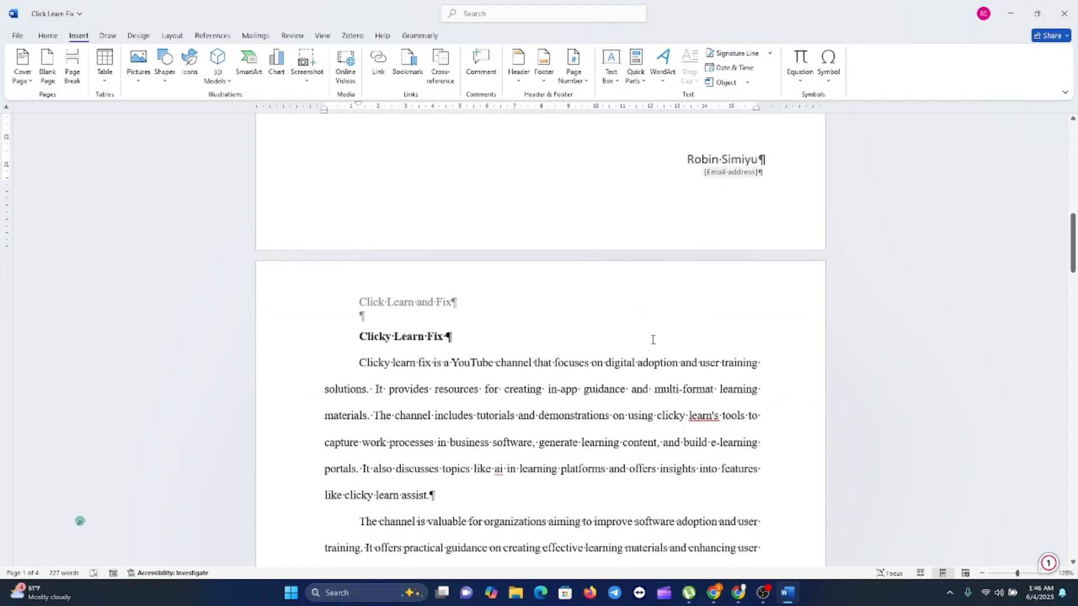
scroll(606, 335, up, 5)
click(537, 373)
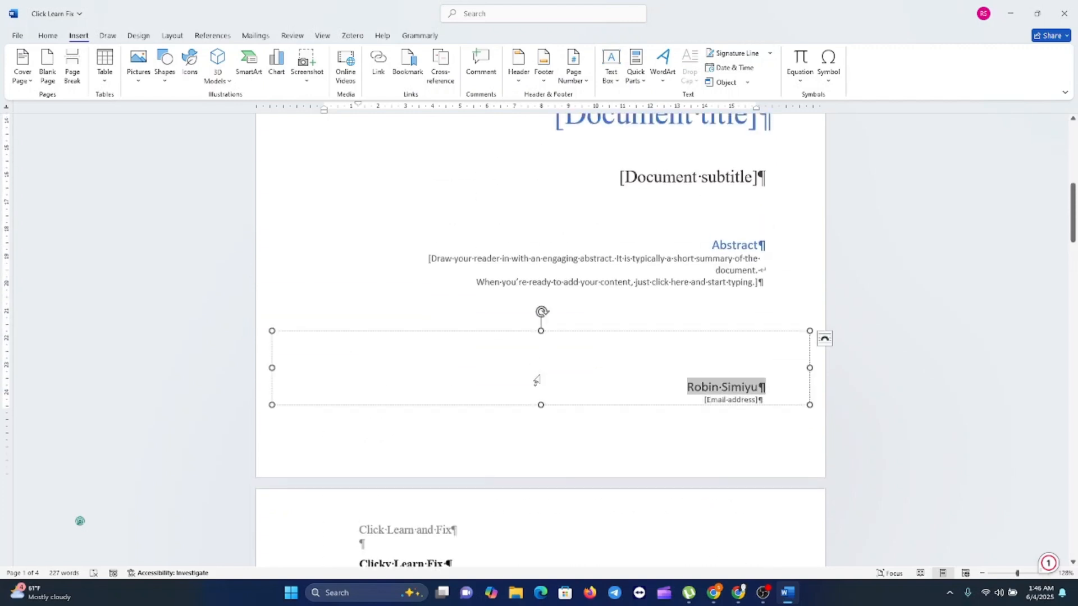
double_click(547, 442)
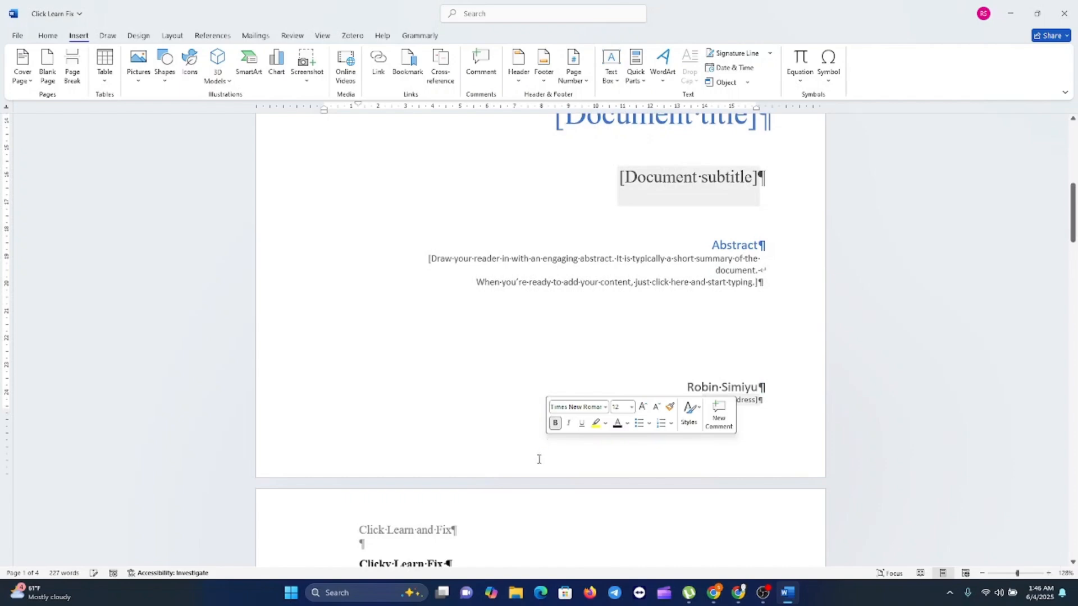
Step: Insert a Next Page section break before the bold "Clicky Learn Fix" title on the page after the cover
scroll(536, 474, down, 8)
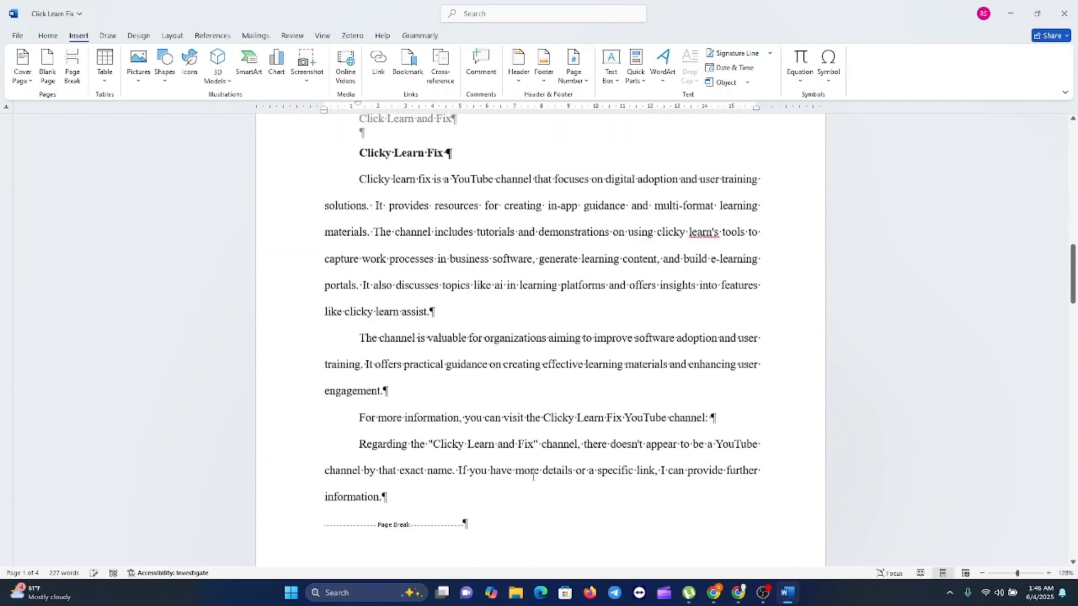
scroll(534, 476, down, 4)
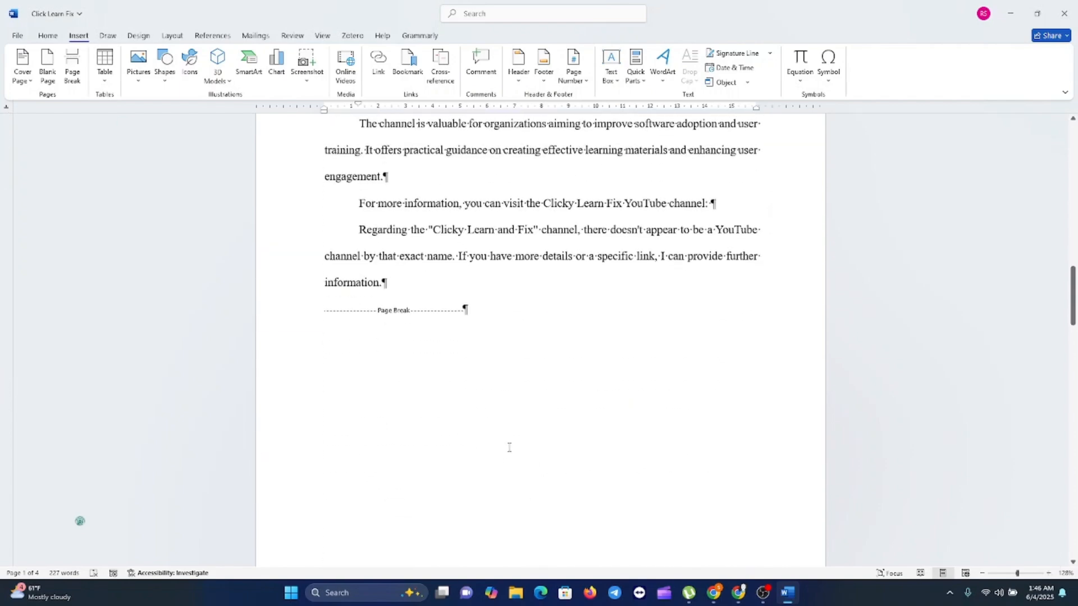
scroll(508, 444, up, 5)
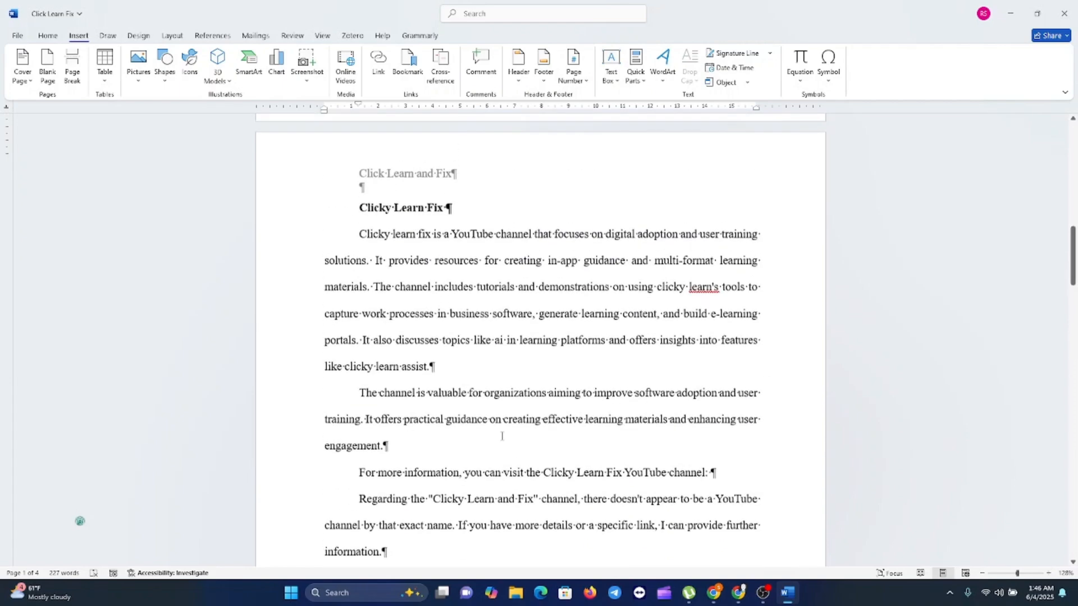
scroll(477, 393, up, 1)
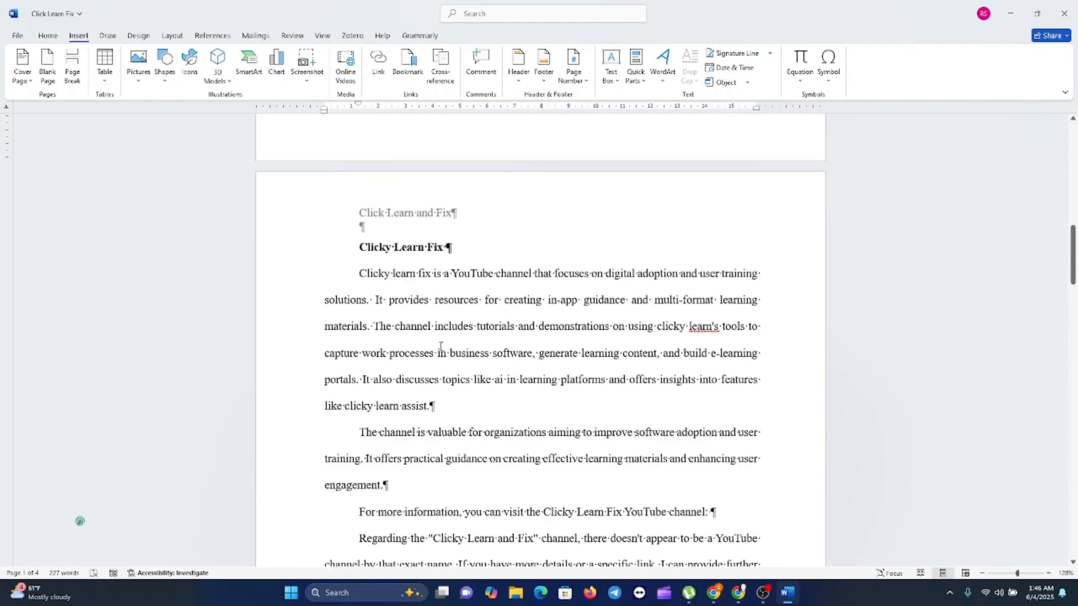
click(361, 247)
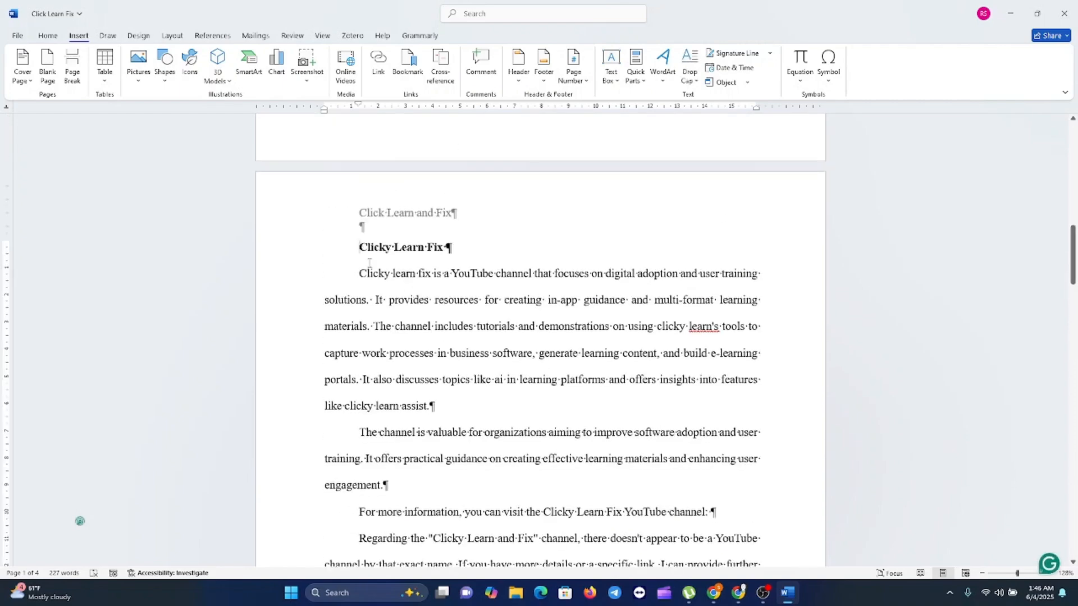
click(48, 35)
click(78, 35)
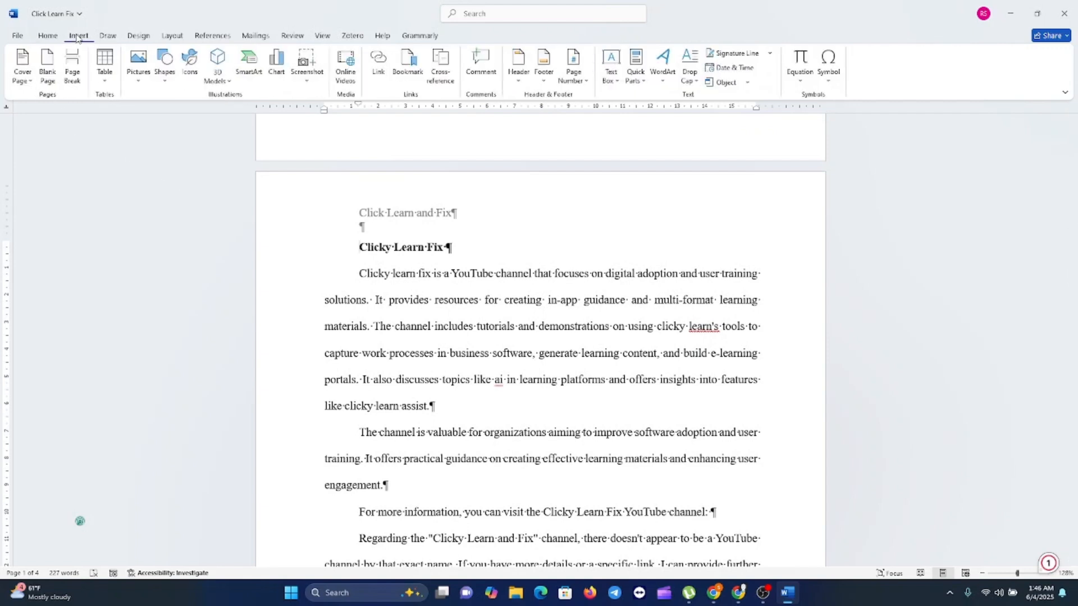
click(172, 35)
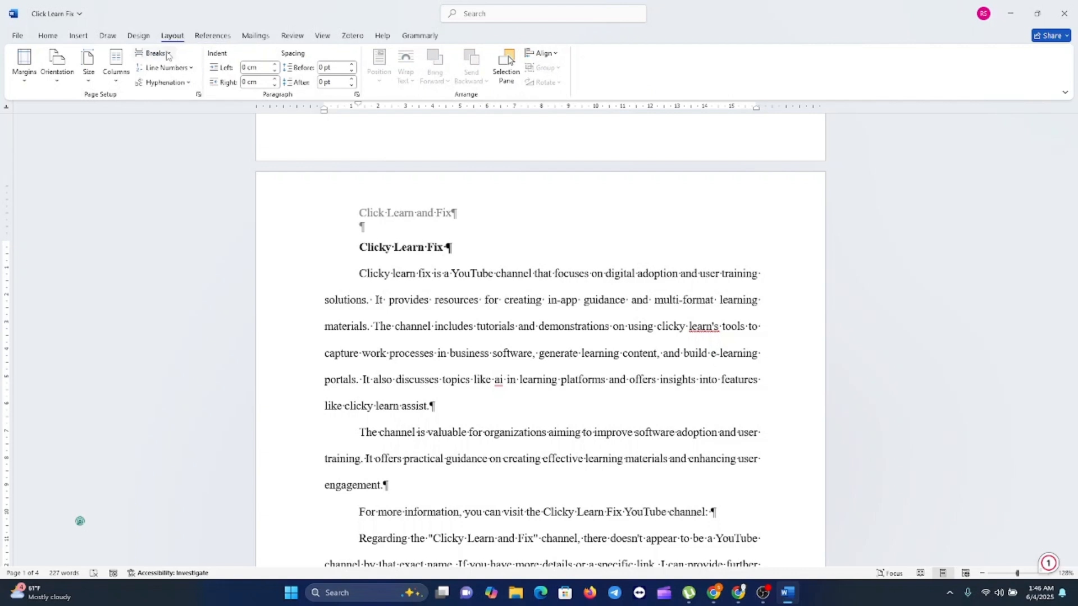
click(155, 54)
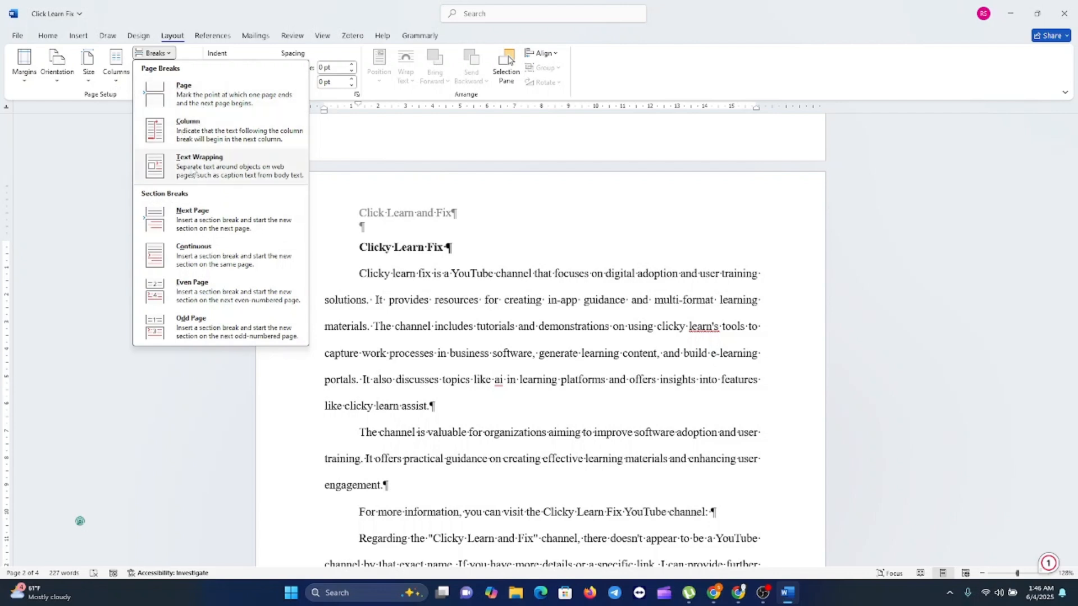
click(195, 224)
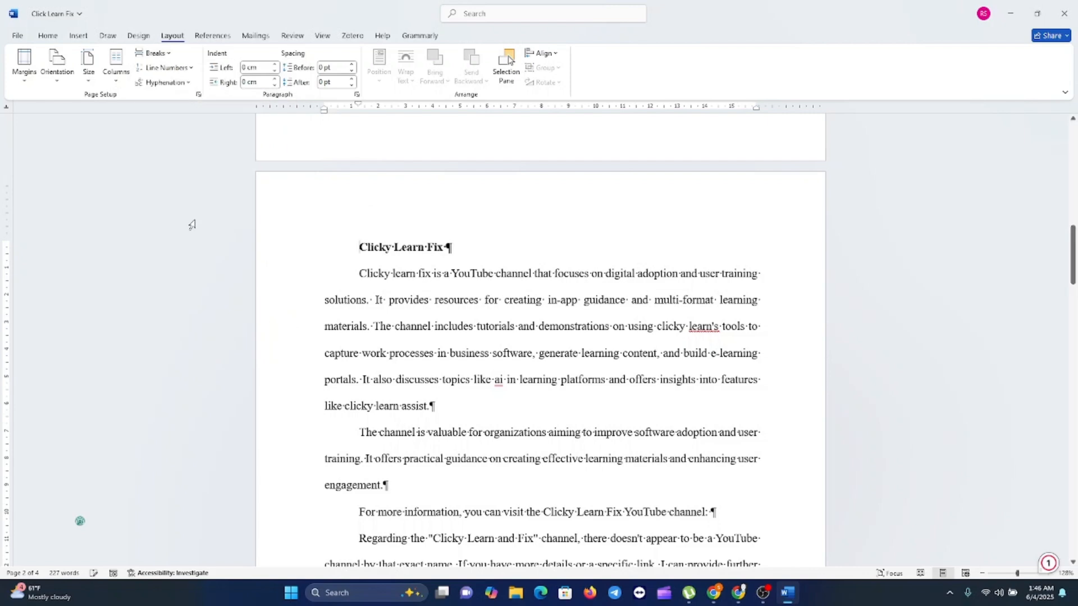
Step: Insert a Next Page section break before the "Clicky Learn Fix is a YouTube channel" paragraph that follows the page break
scroll(429, 314, up, 5)
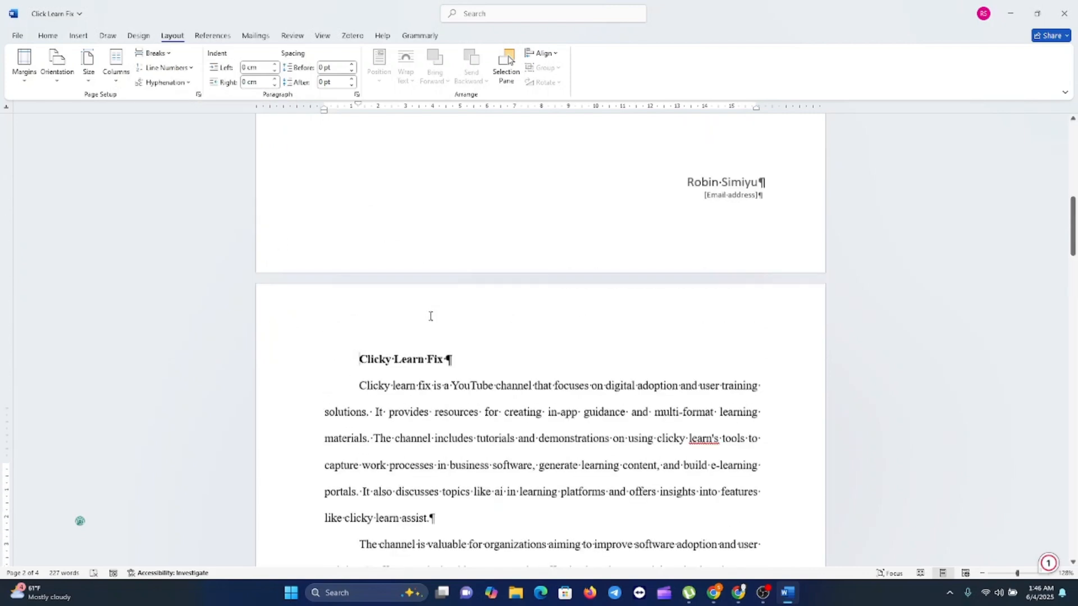
scroll(433, 315, down, 4)
scroll(440, 321, down, 5)
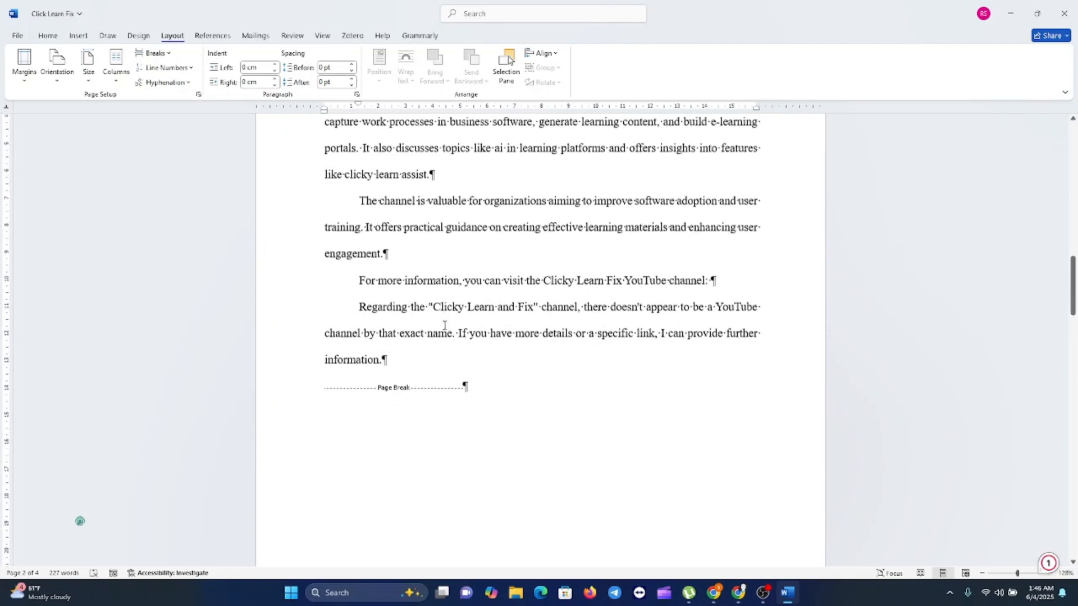
scroll(444, 325, up, 2)
scroll(444, 323, down, 3)
scroll(444, 325, down, 5)
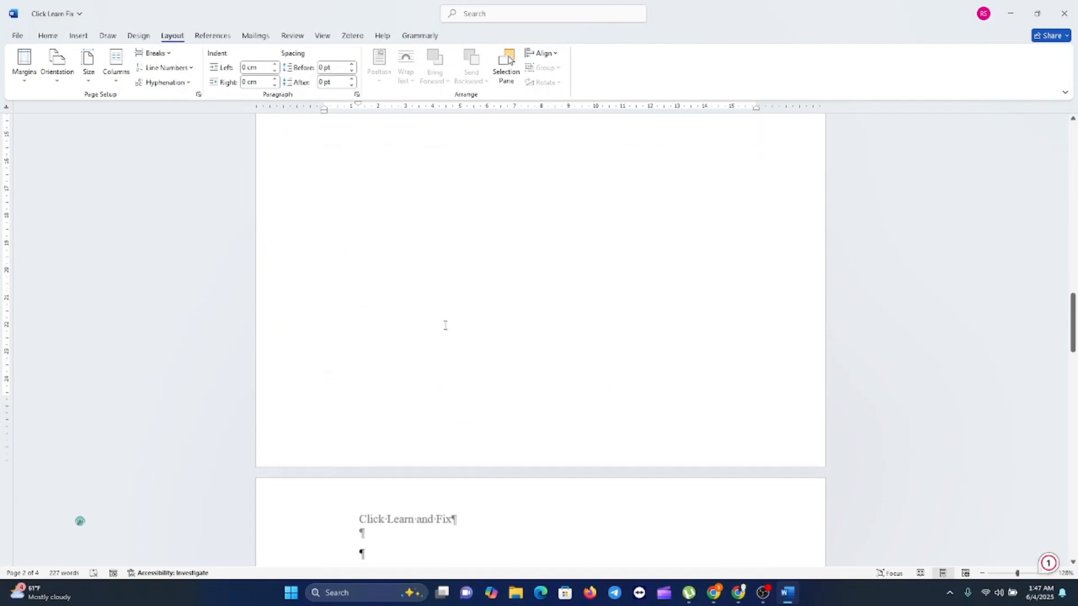
scroll(408, 413, down, 1)
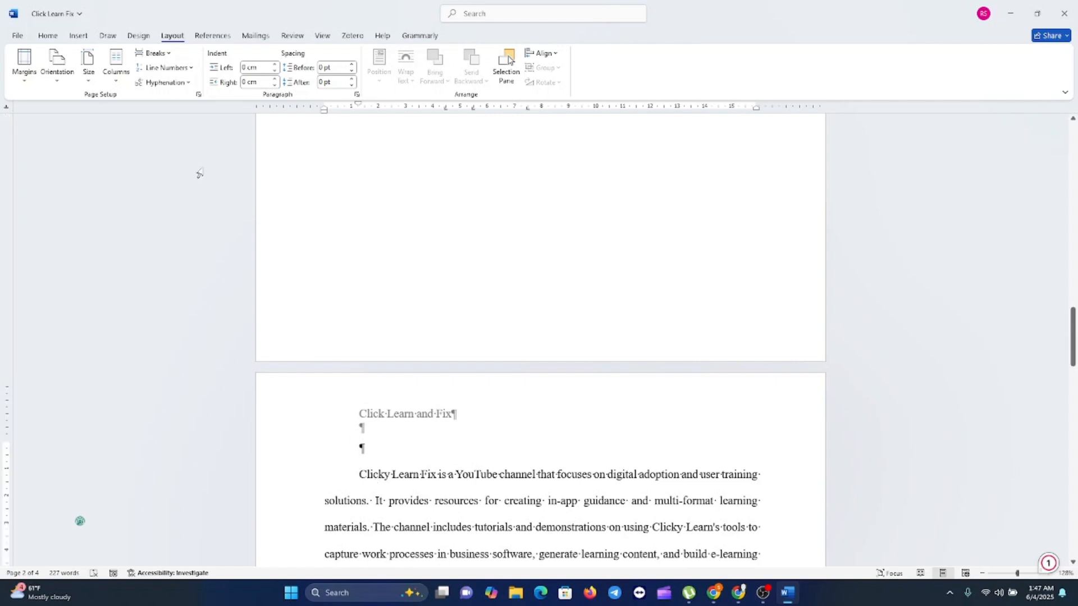
click(166, 54)
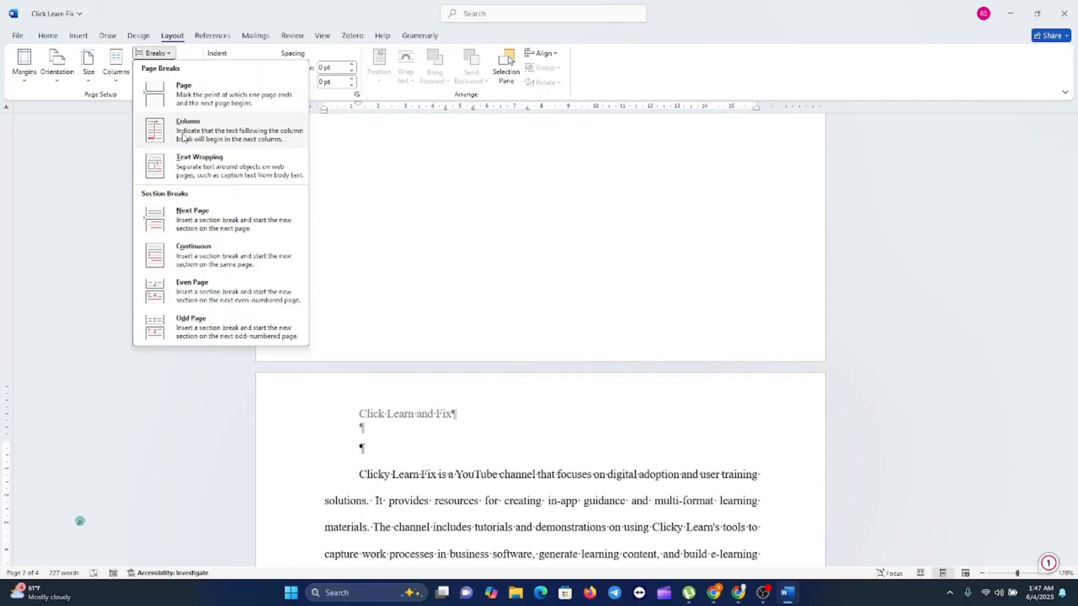
click(193, 219)
Step: Review the headers, page break and section break across the pages between the cover and the second text section
scroll(580, 443, down, 15)
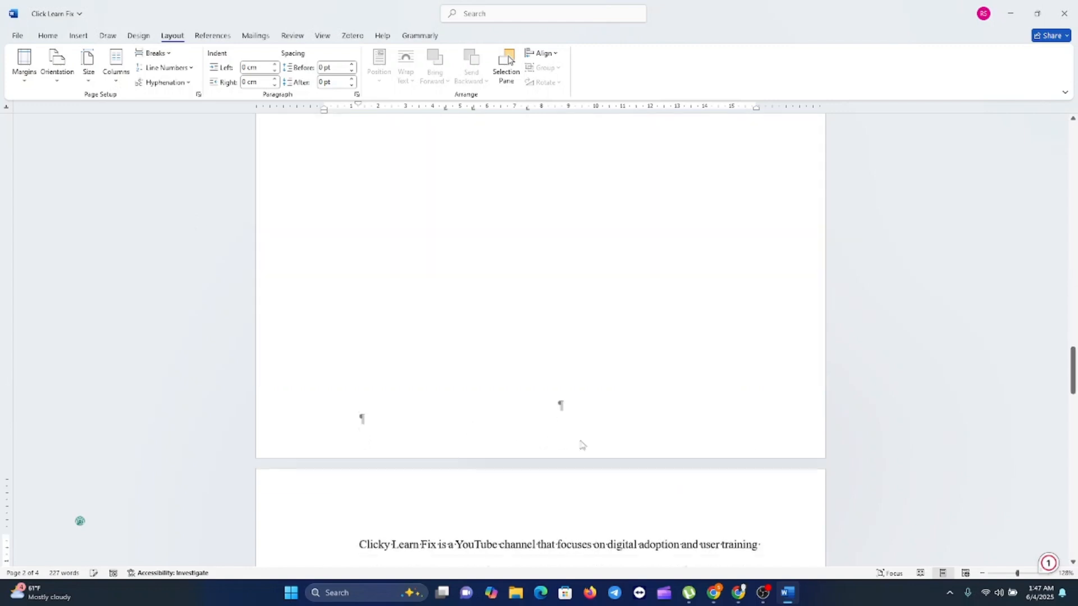
scroll(587, 449, up, 3)
scroll(586, 449, up, 10)
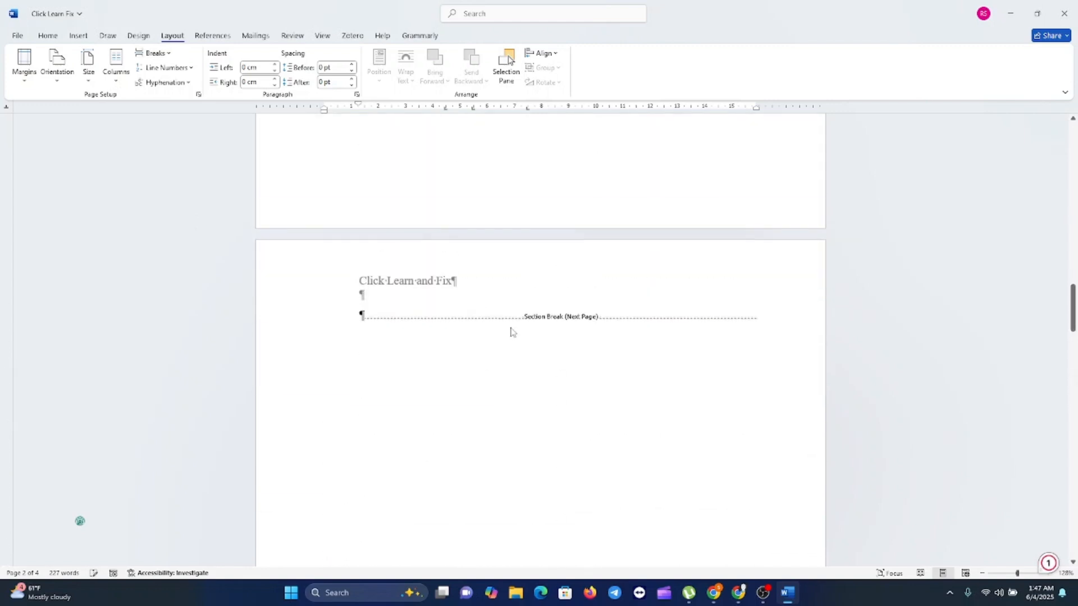
scroll(513, 340, up, 3)
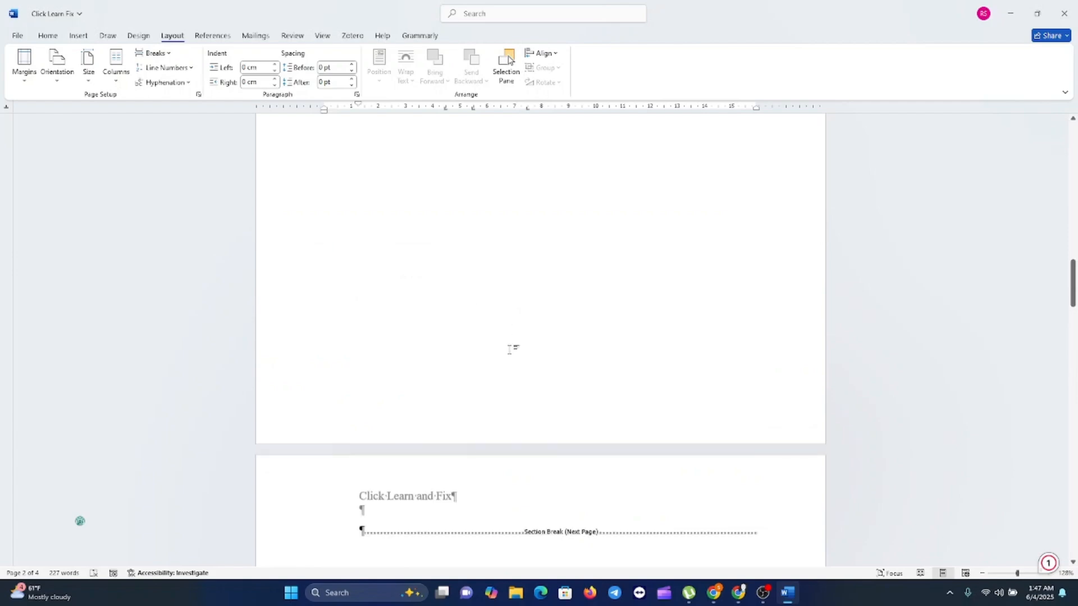
scroll(509, 349, up, 10)
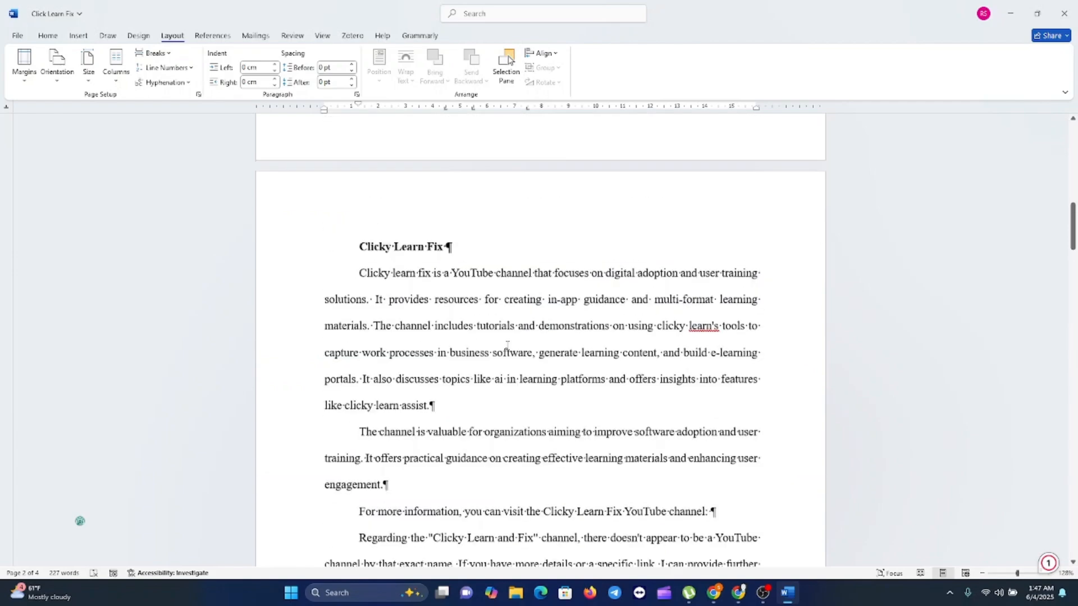
scroll(508, 345, up, 3)
scroll(507, 347, down, 2)
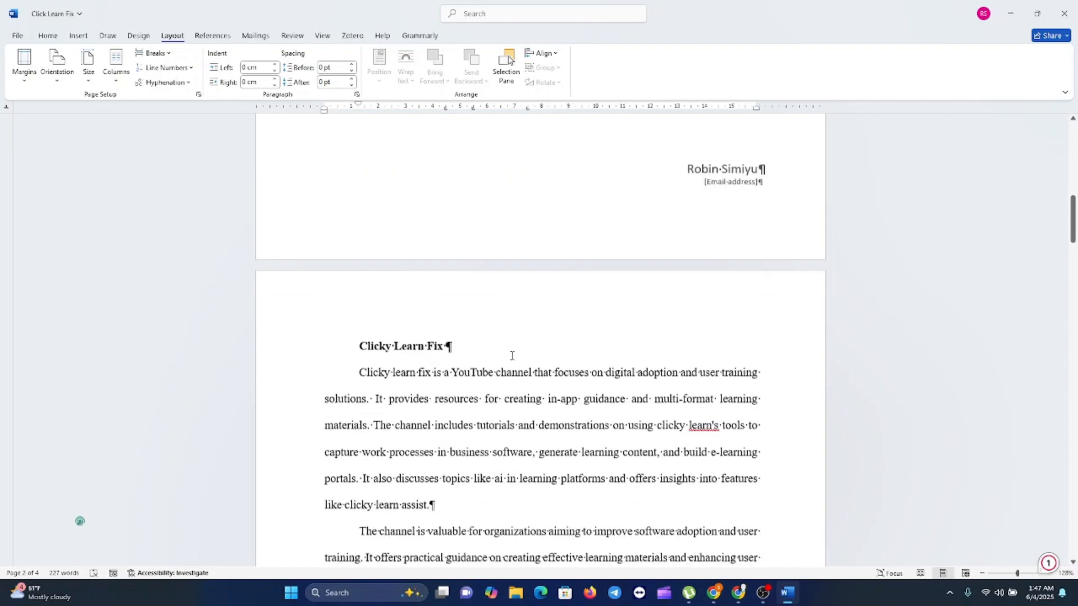
scroll(511, 356, down, 3)
scroll(512, 355, down, 2)
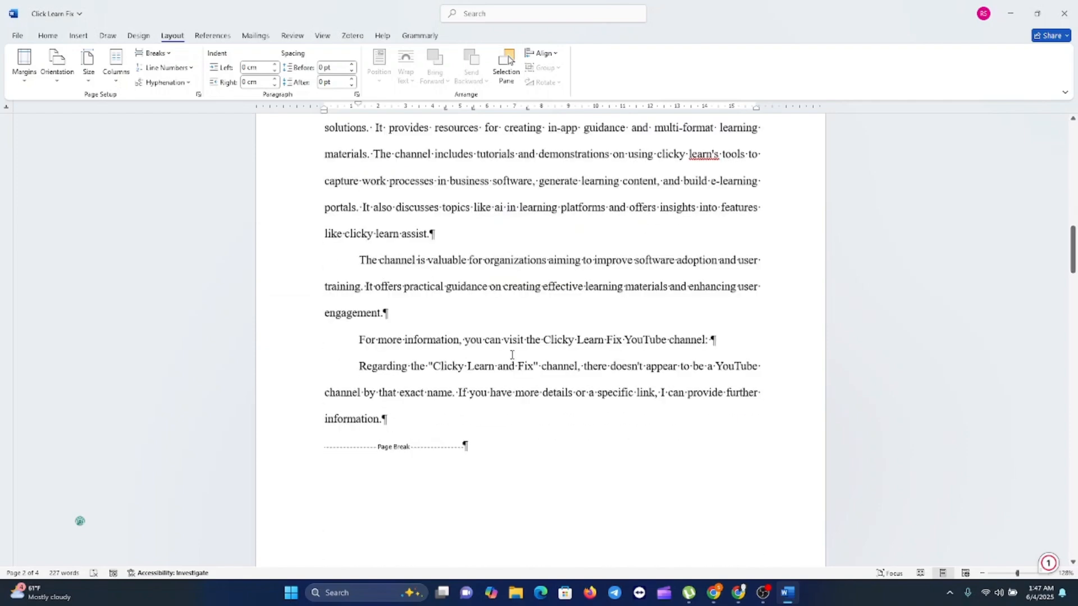
scroll(511, 355, down, 2)
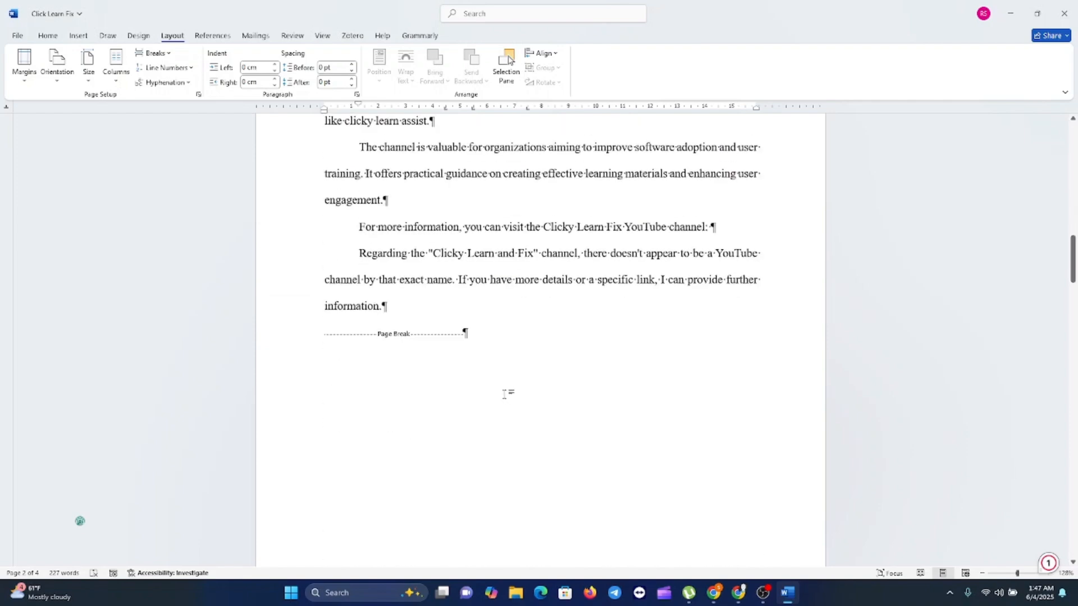
Step: Remove the otherwise blank page by joining its Next Page section break to the page break line ending the first text section
scroll(501, 392, down, 6)
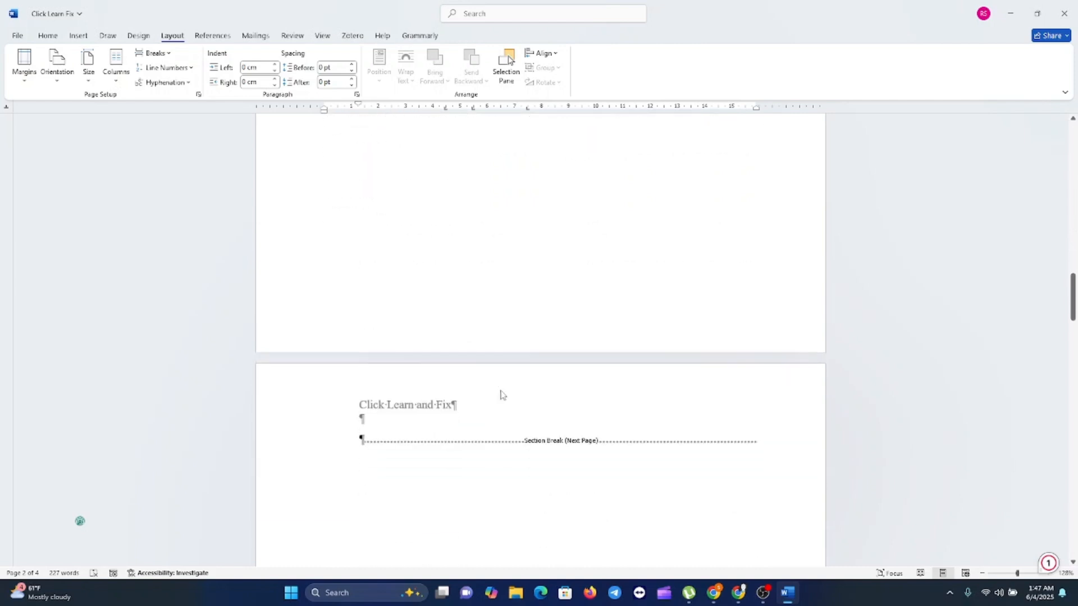
scroll(501, 391, up, 1)
scroll(364, 467, down, 1)
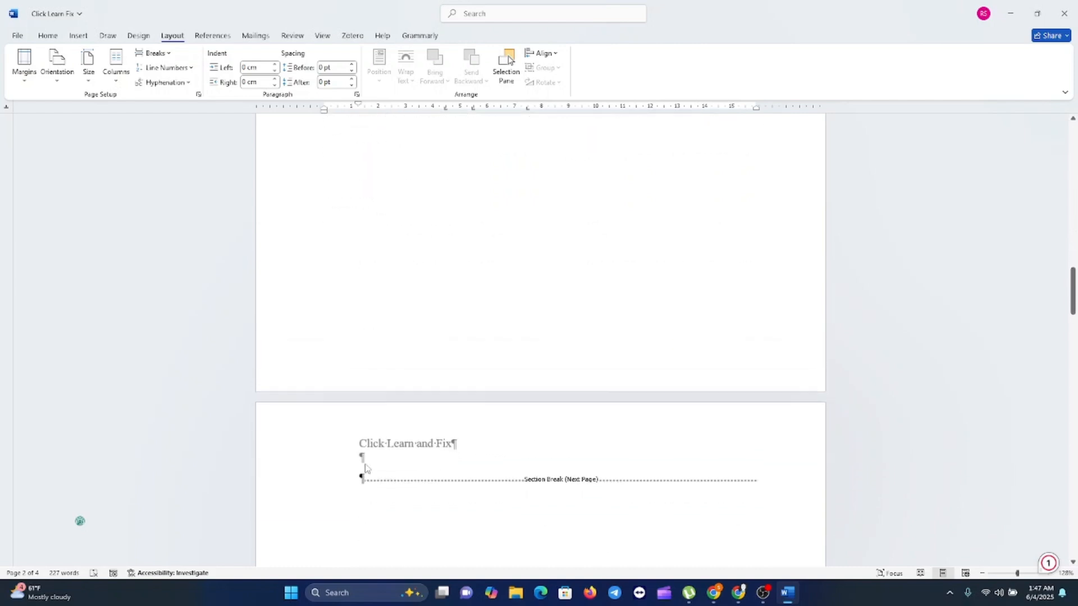
click(361, 478)
key(ctrl+Return)
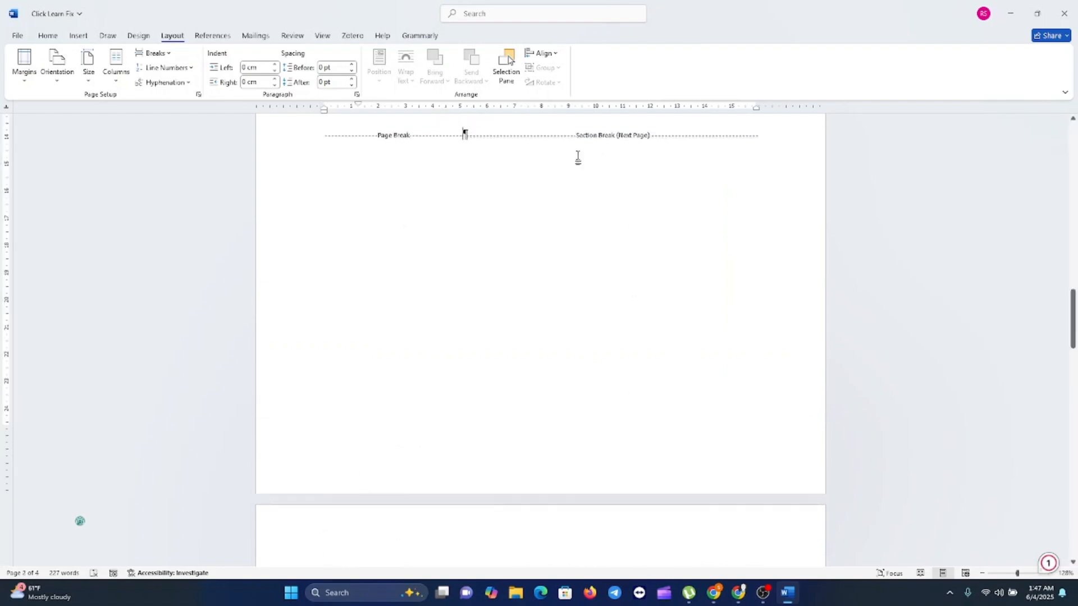
scroll(584, 185, up, 2)
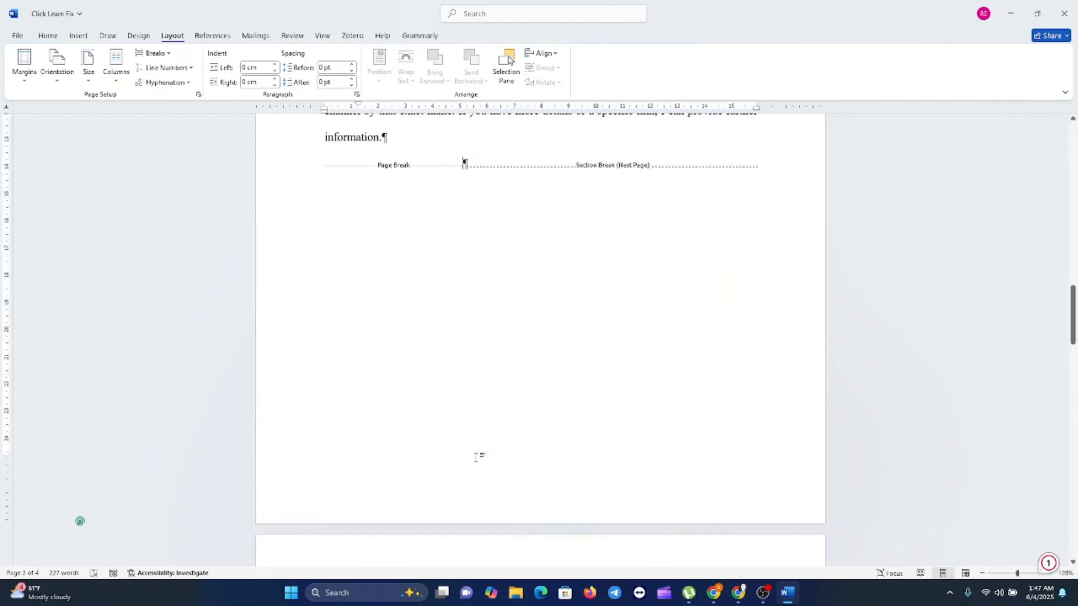
scroll(493, 499, down, 3)
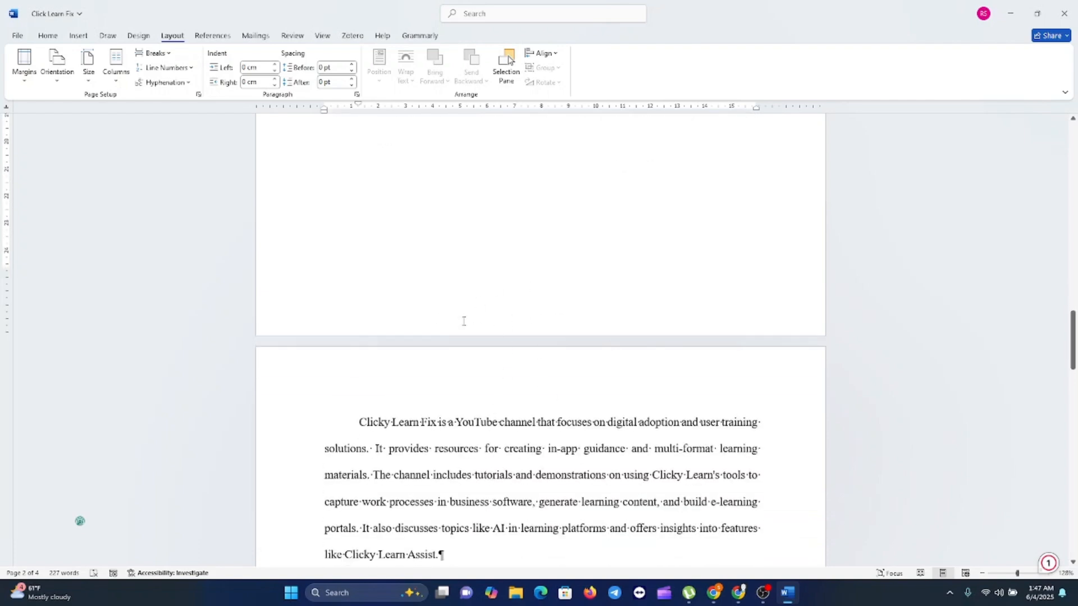
Step: Open the first page footer of section 2 and unlink it from the previous section
double_click(505, 314)
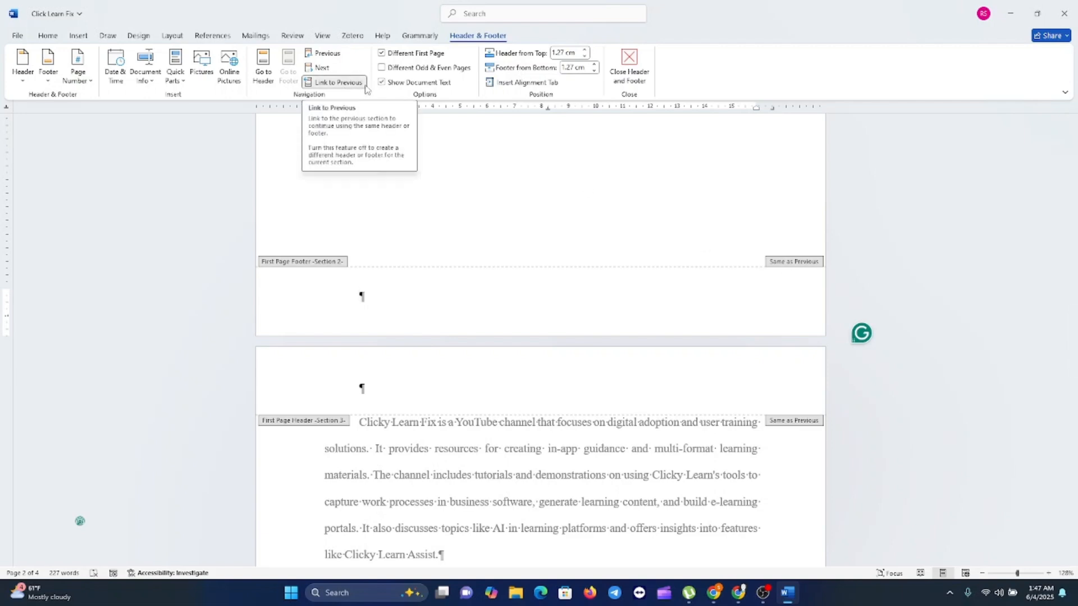
click(342, 85)
scroll(421, 300, up, 3)
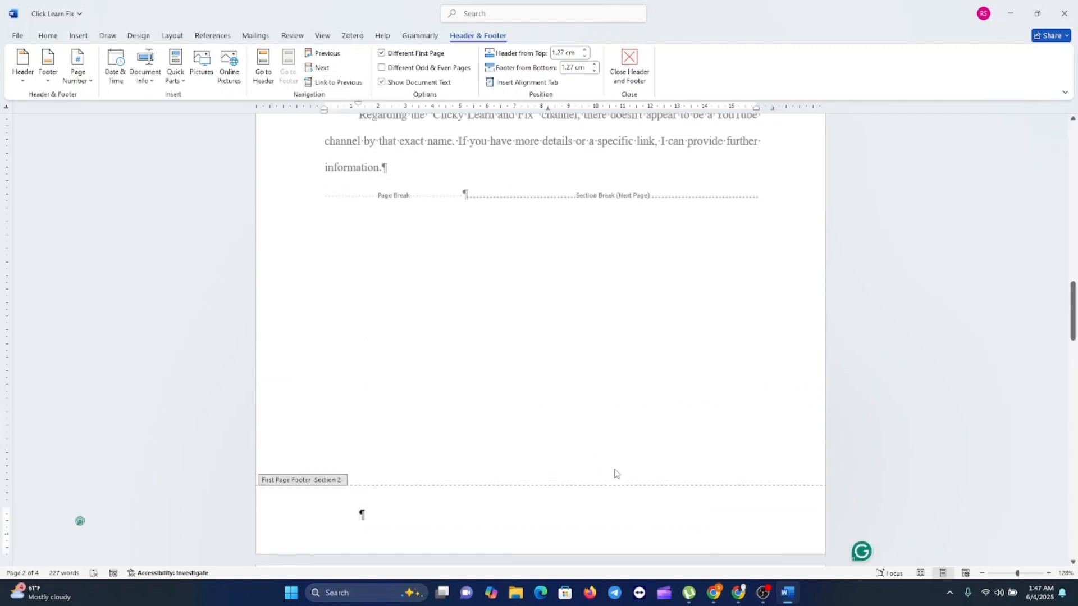
Step: Set section 2's page number format to i, ii, iii, starting at i
scroll(634, 464, up, 8)
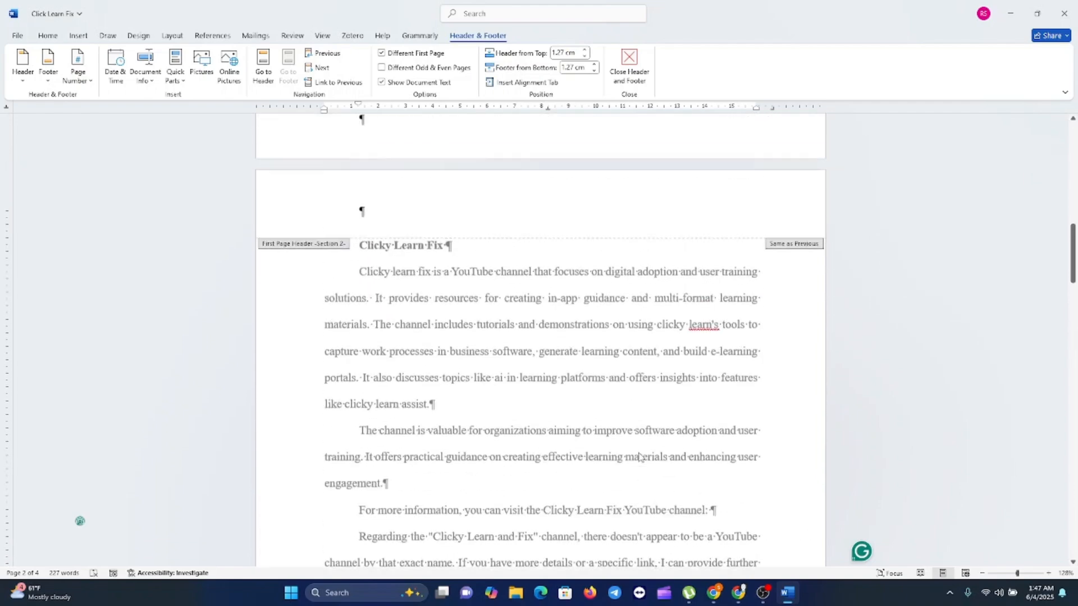
scroll(653, 440, down, 8)
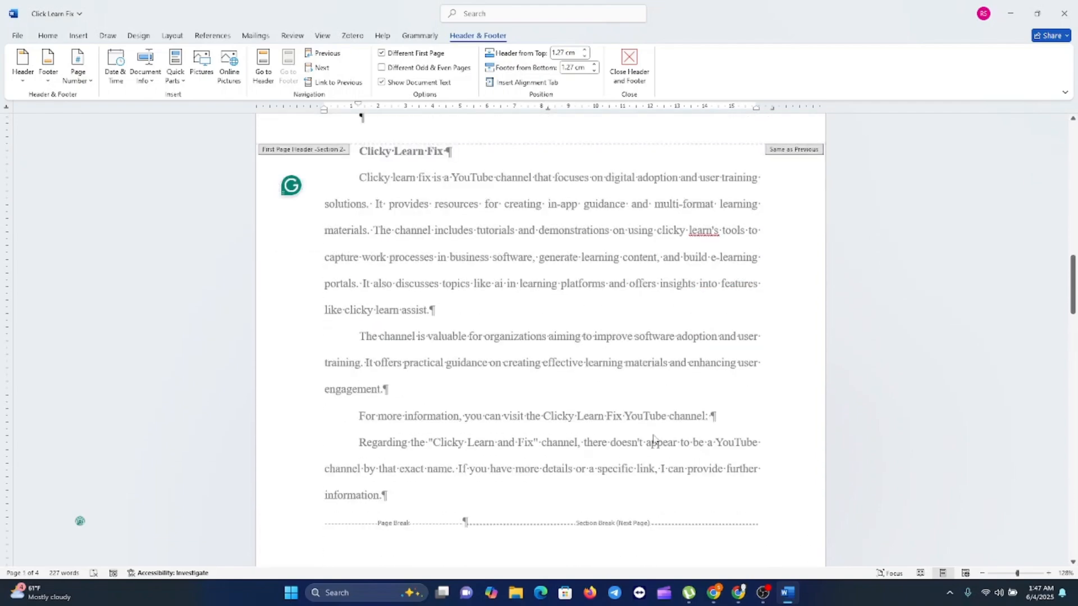
scroll(649, 442, down, 1)
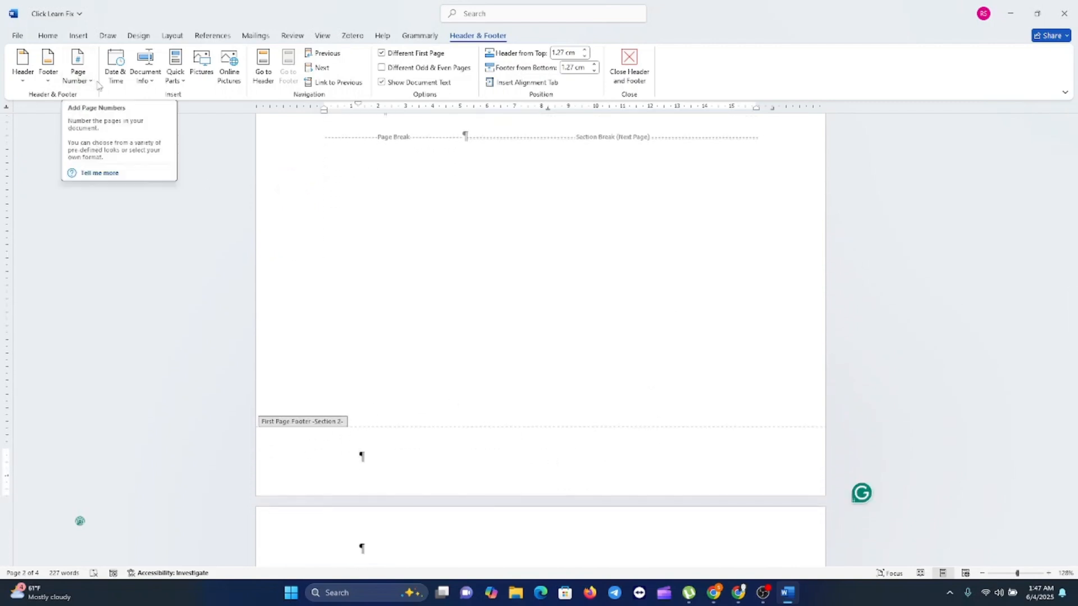
click(91, 82)
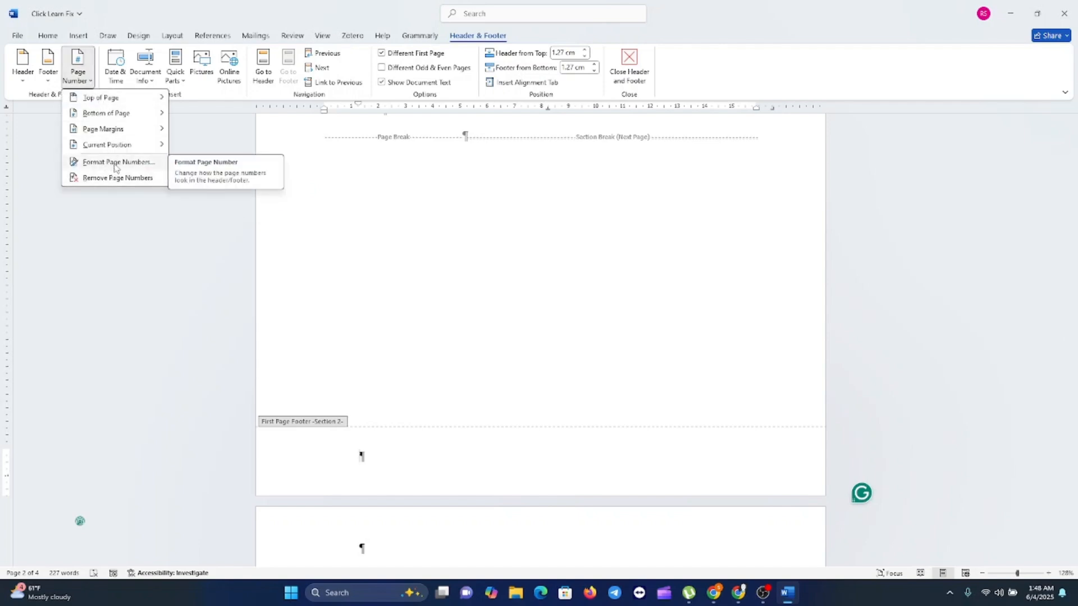
click(115, 163)
click(603, 230)
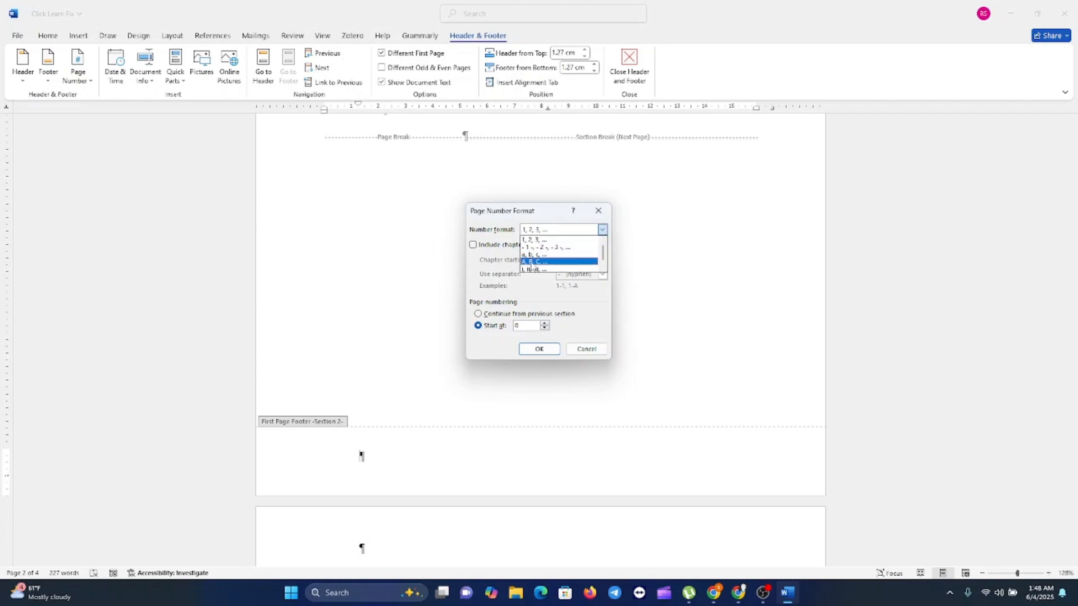
click(535, 269)
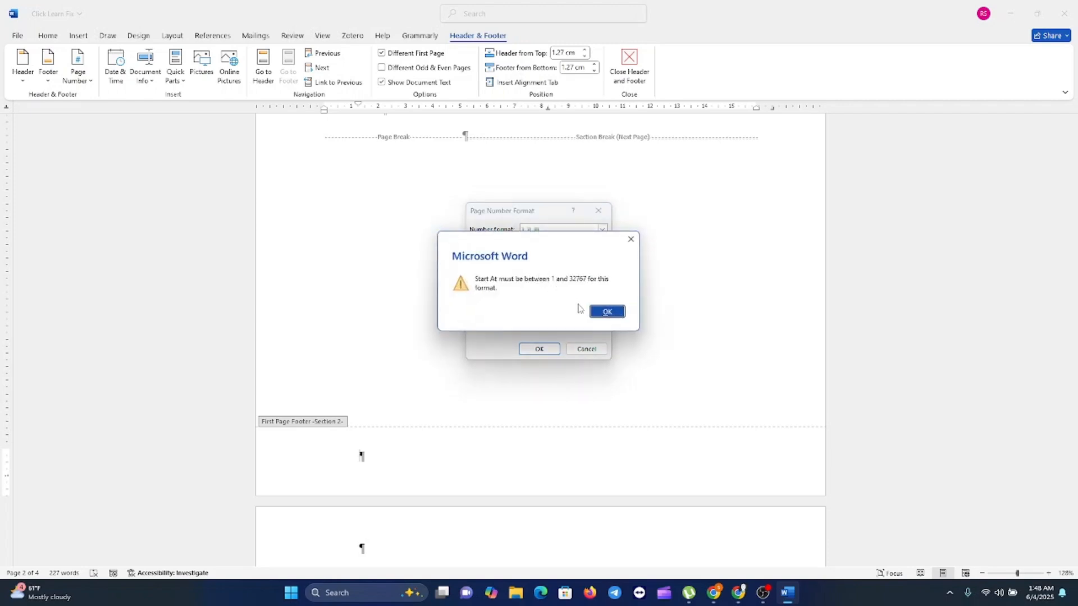
click(607, 312)
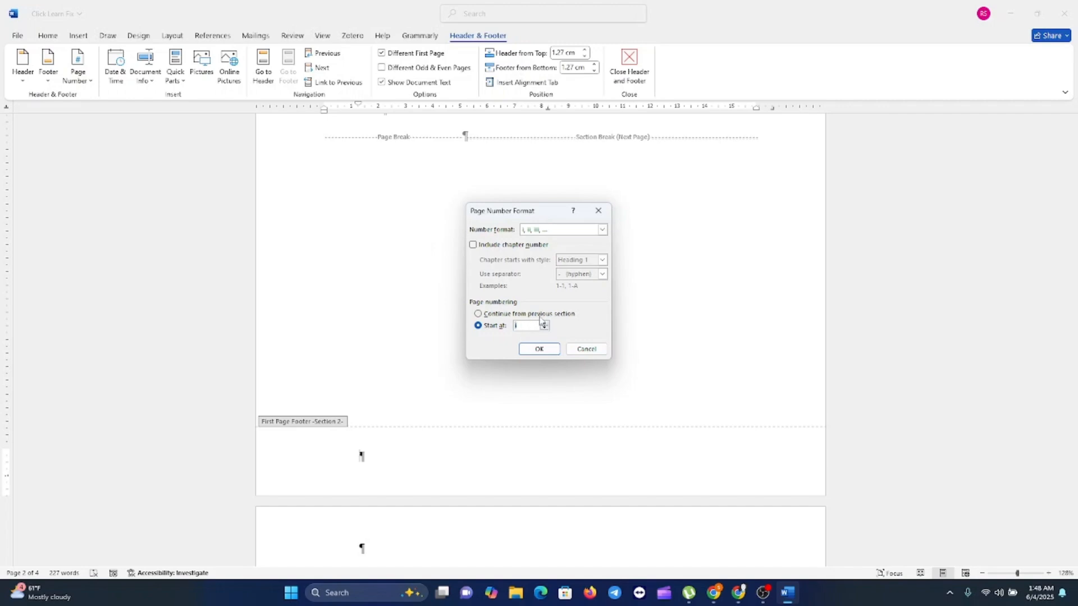
click(540, 349)
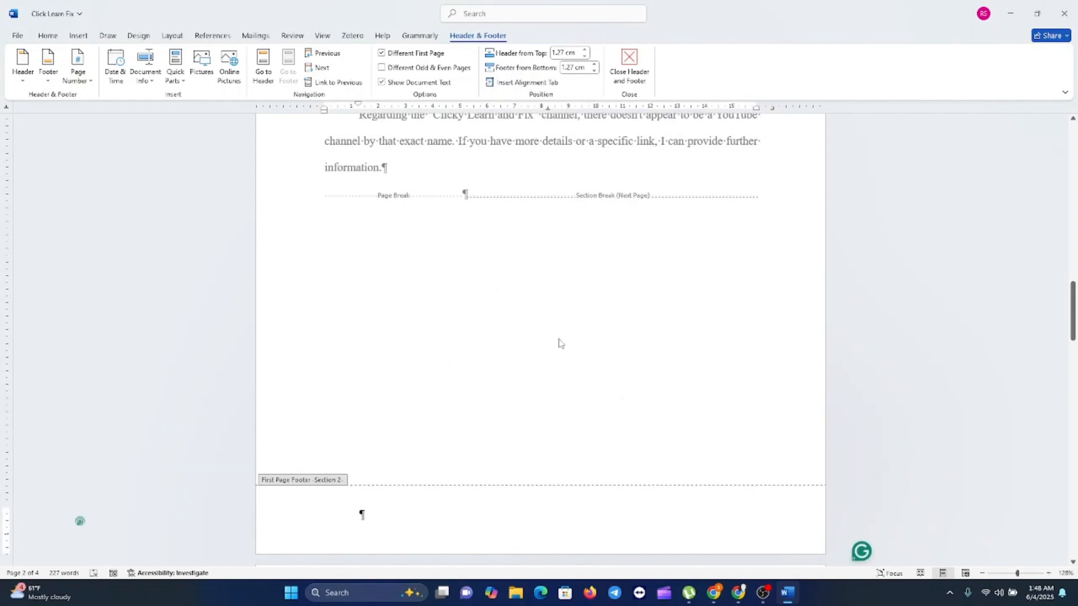
Step: Insert a Plain Number 2 page number at the bottom of the page in section 2's first page footer
click(89, 82)
mouse_move(108, 115)
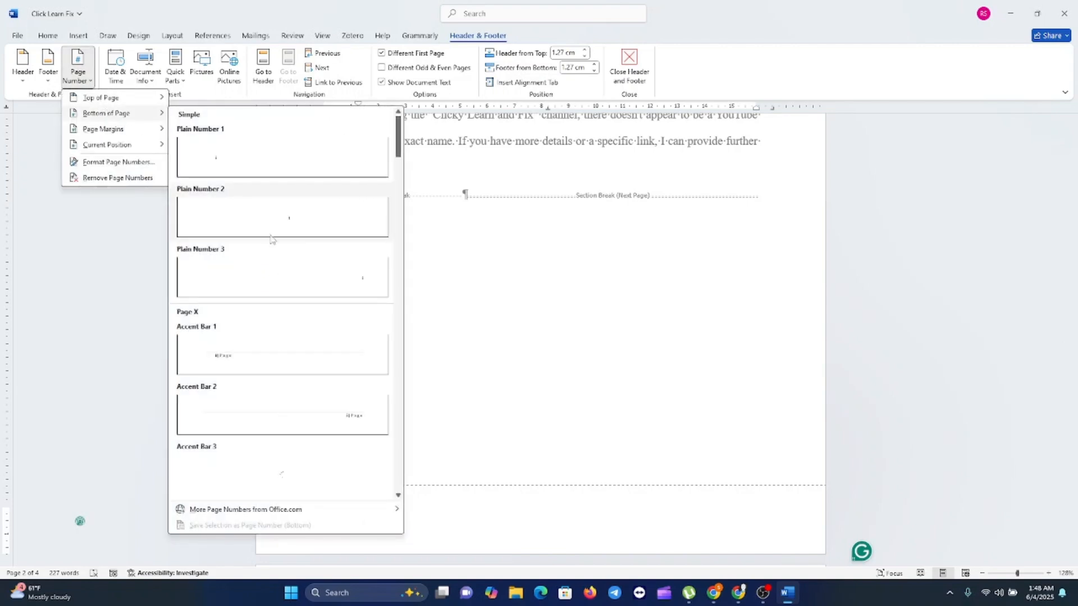
click(289, 221)
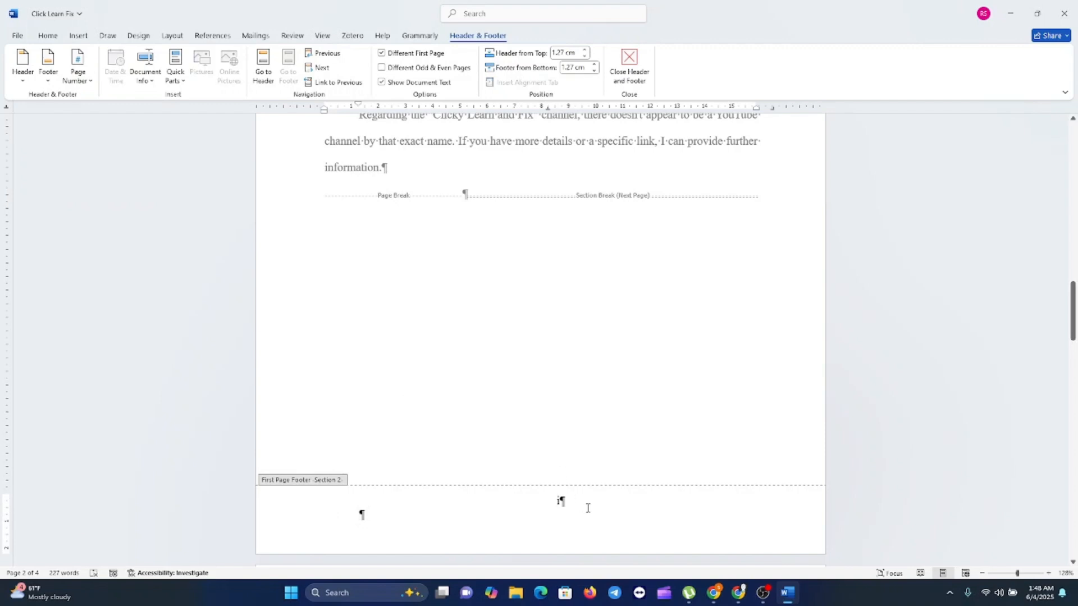
Step: Select the page number in section 3's first page footer and unlink that footer from the previous section
scroll(588, 508, down, 5)
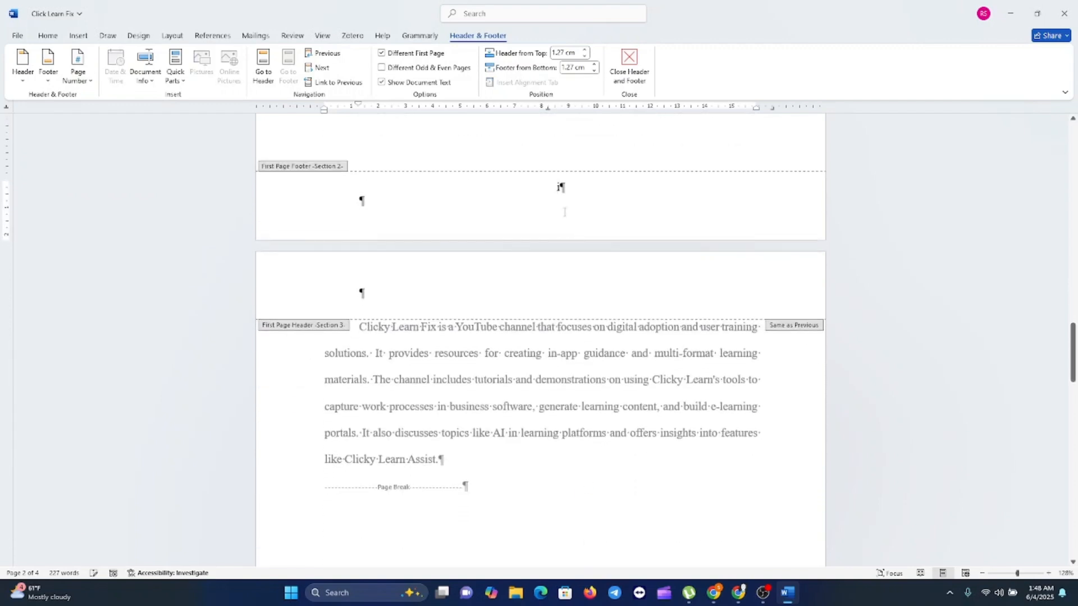
scroll(595, 384, down, 4)
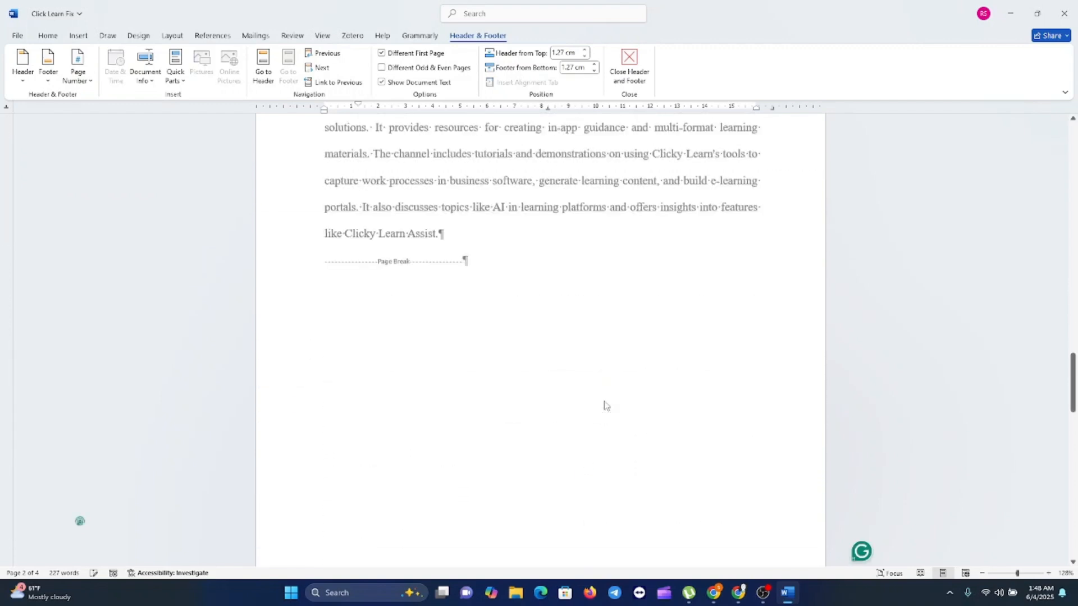
scroll(582, 418, down, 6)
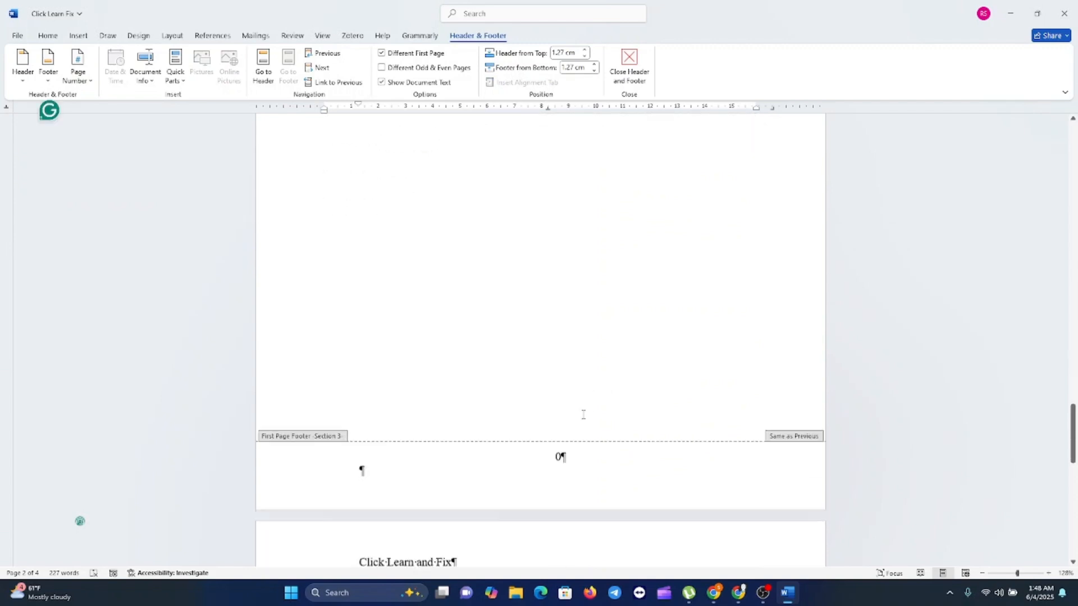
scroll(576, 408, down, 3)
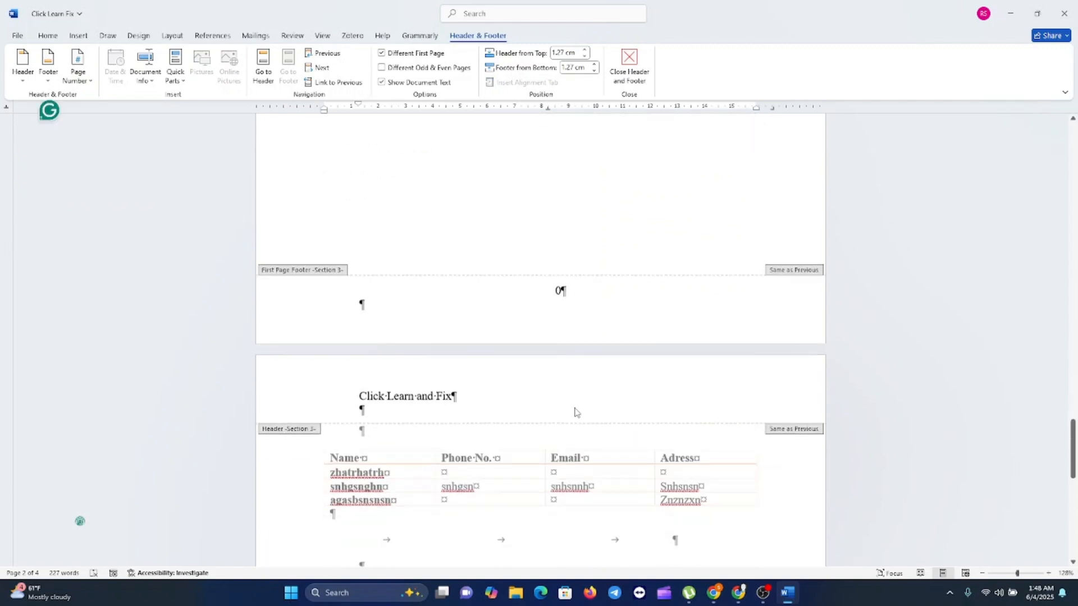
scroll(575, 412, down, 3)
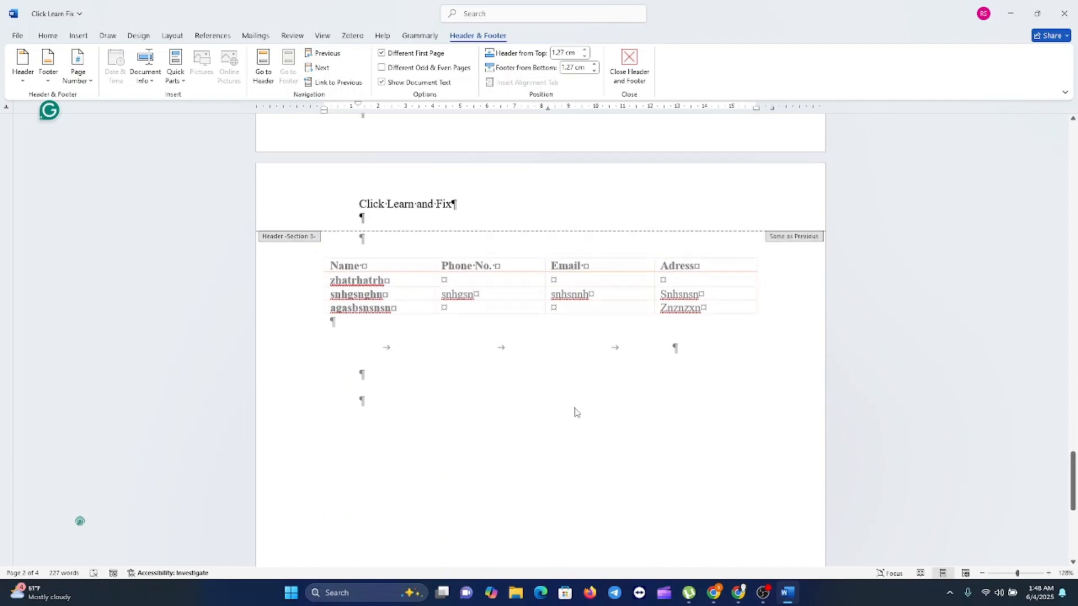
scroll(574, 412, up, 1)
scroll(574, 412, up, 2)
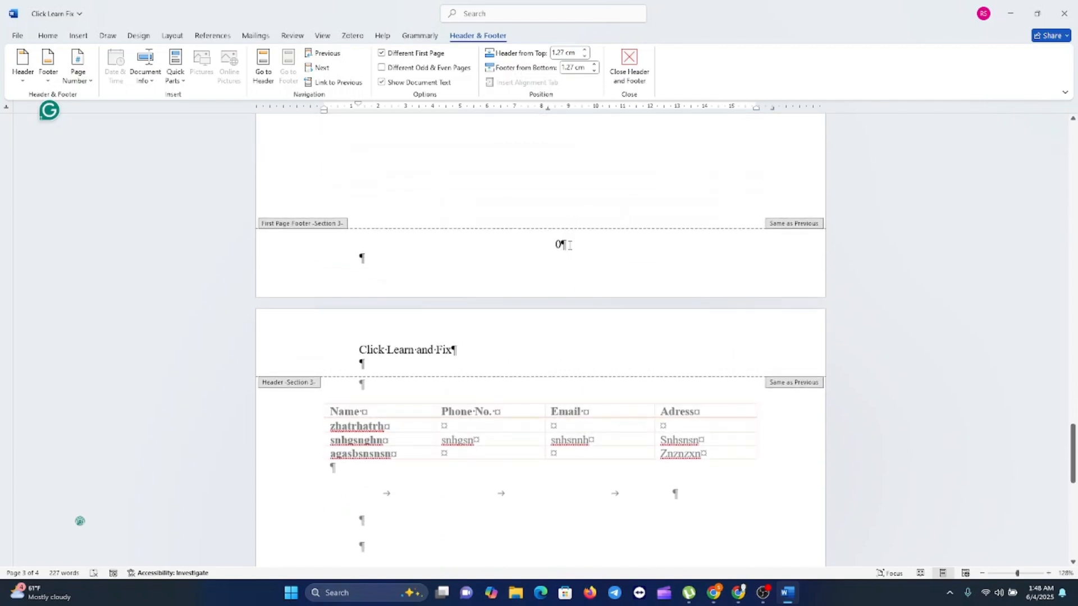
click(559, 244)
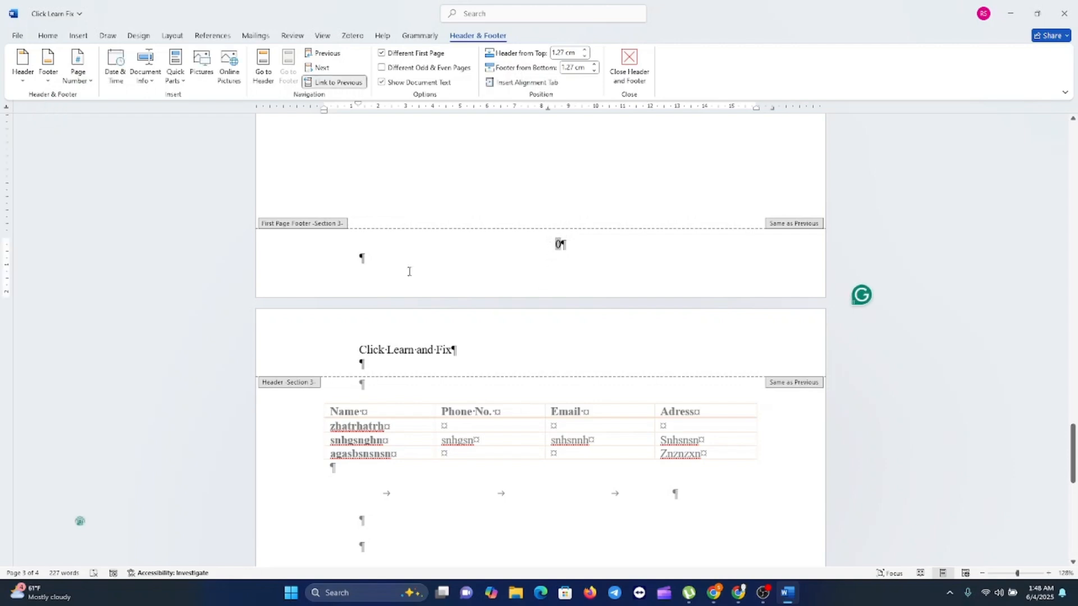
click(335, 80)
Step: Delete the centered page number from section 3's first page footer
scroll(376, 260, up, 3)
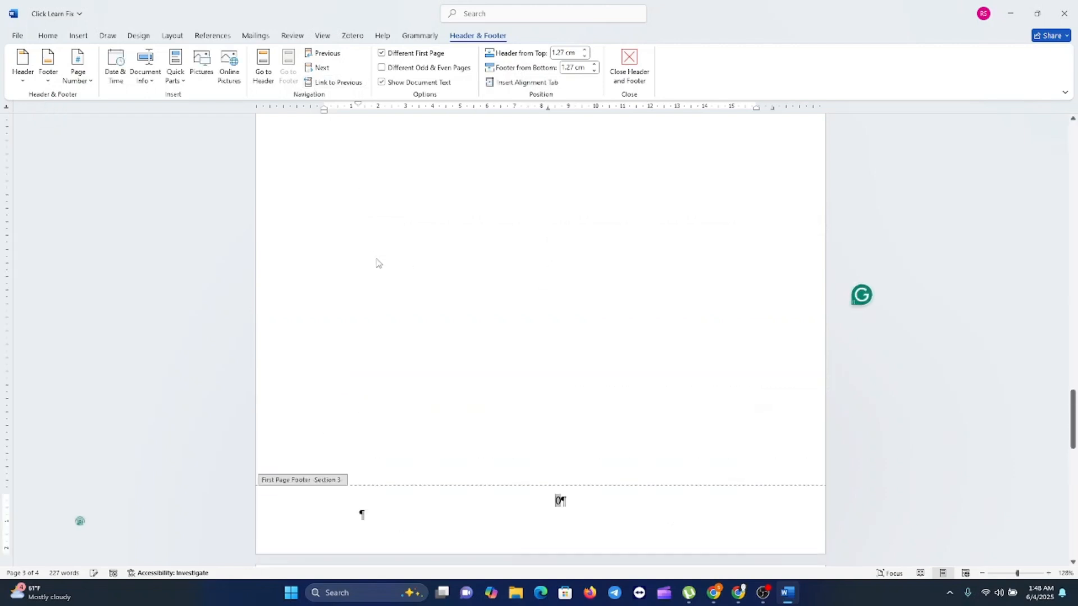
click(567, 508)
key(BackSpace)
key(BackSpace)
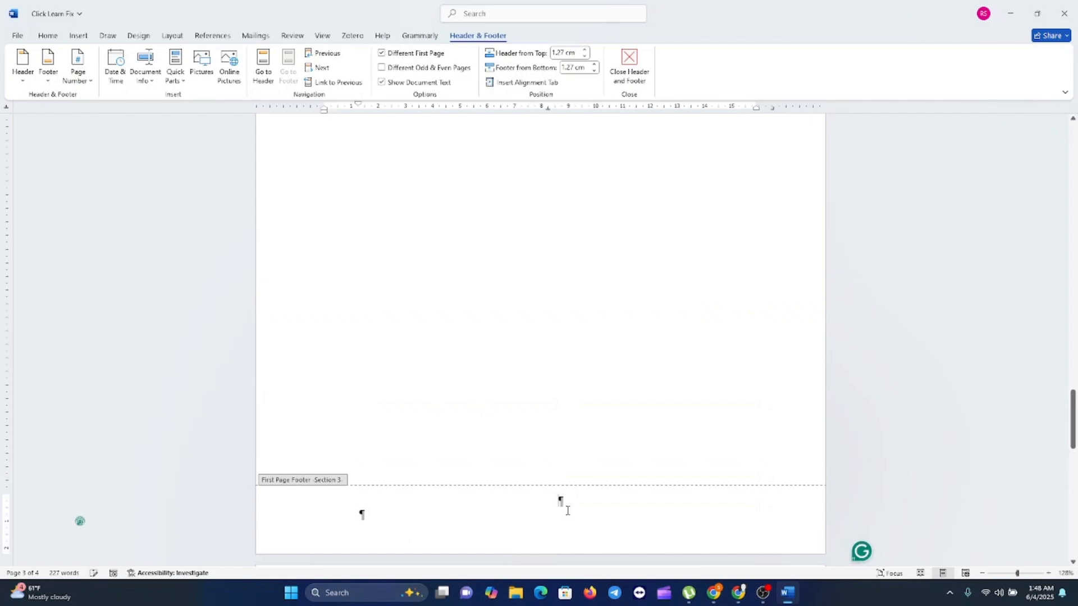
Step: Set section 3's page numbering to start at 1 in the 1, 2, 3 format
click(78, 72)
mouse_move(127, 117)
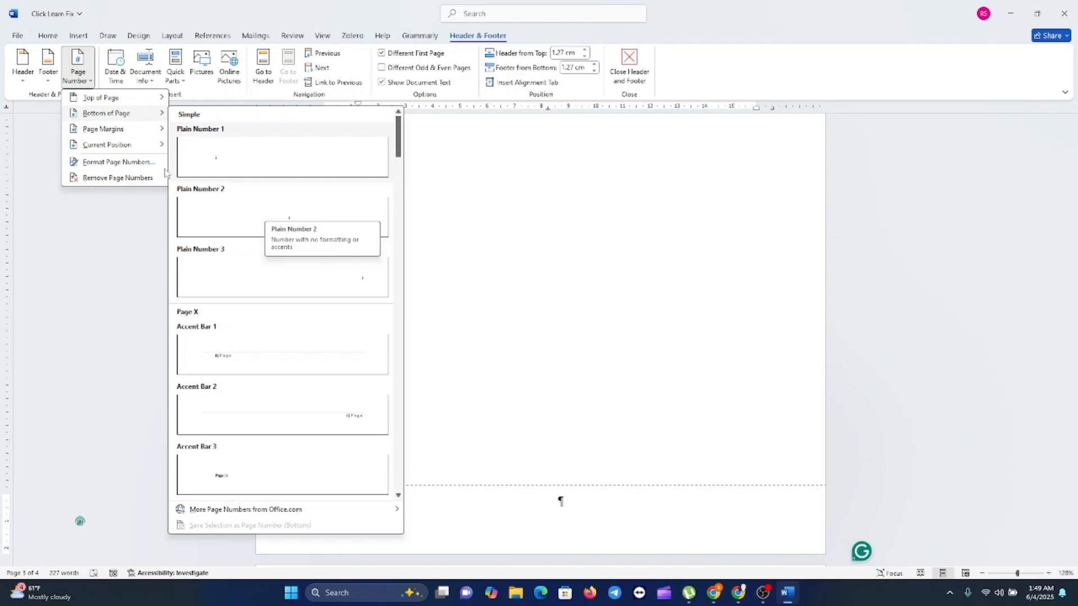
click(136, 163)
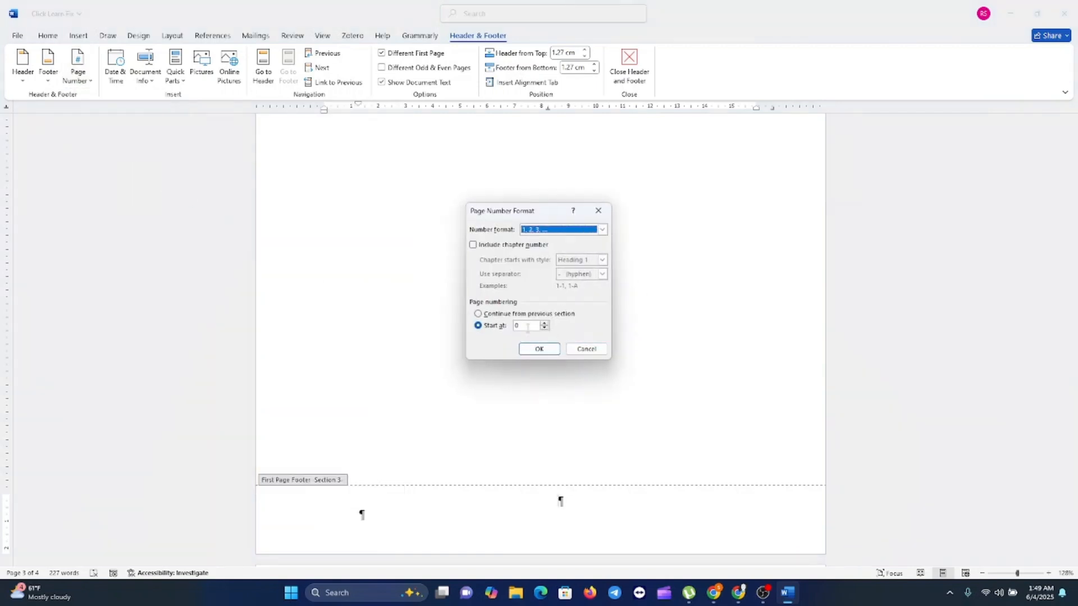
click(545, 323)
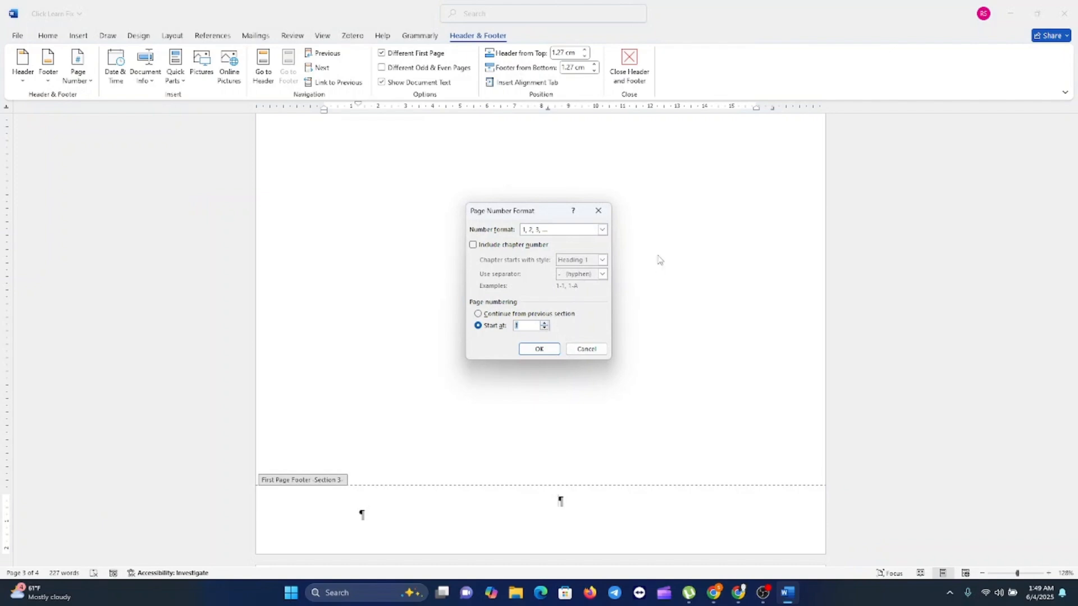
click(540, 349)
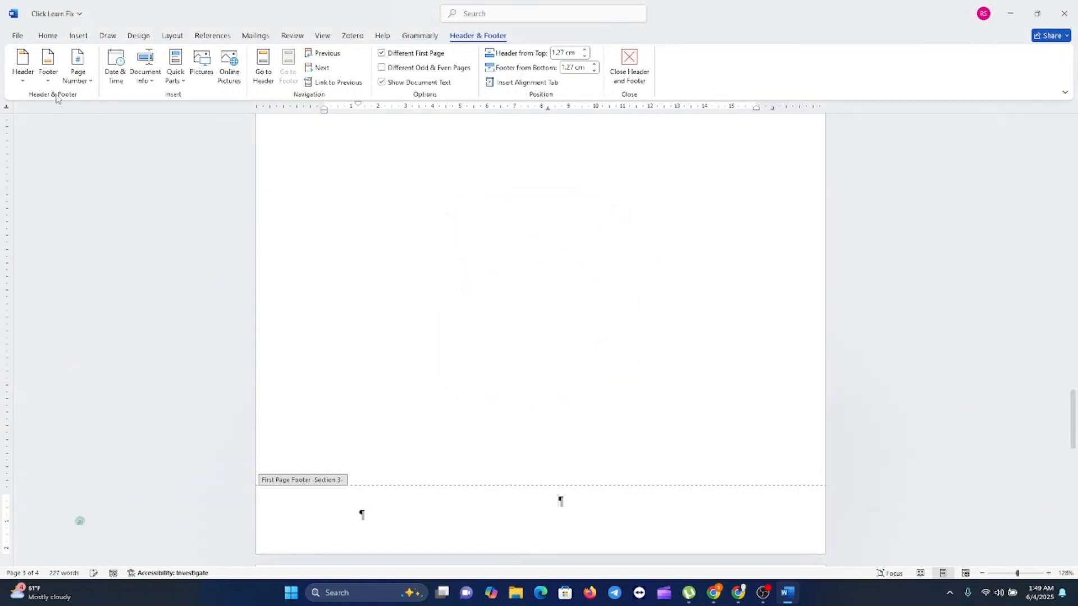
Step: Insert a Plain Number 2 page number at the bottom of the page in section 3's first page footer
click(81, 79)
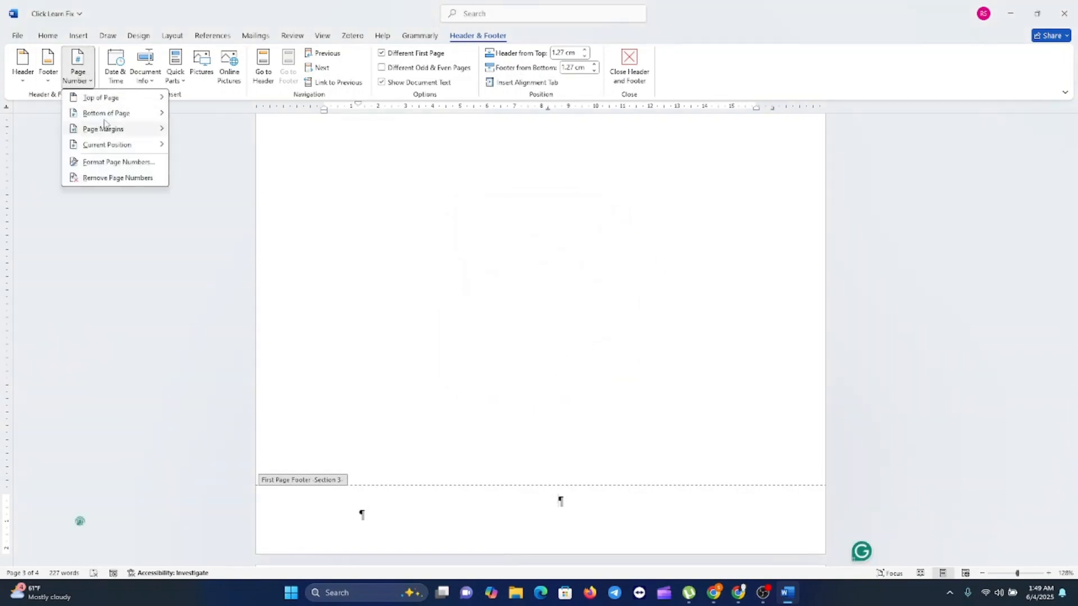
mouse_move(110, 116)
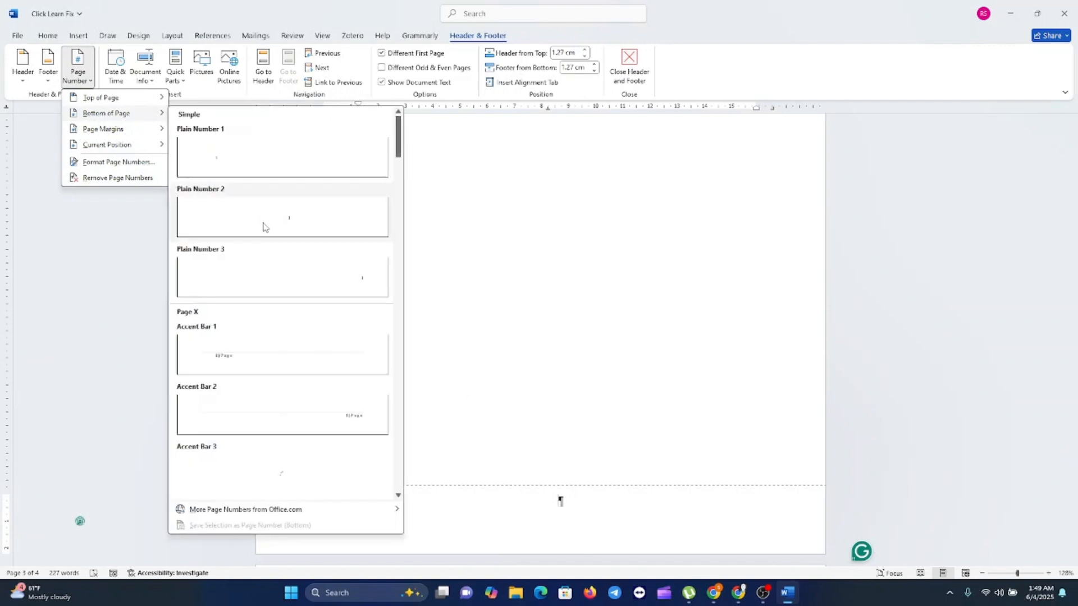
click(265, 227)
Step: Review the footers and page numbers of all sections, from the contact table page back to the cover page
scroll(583, 460, down, 15)
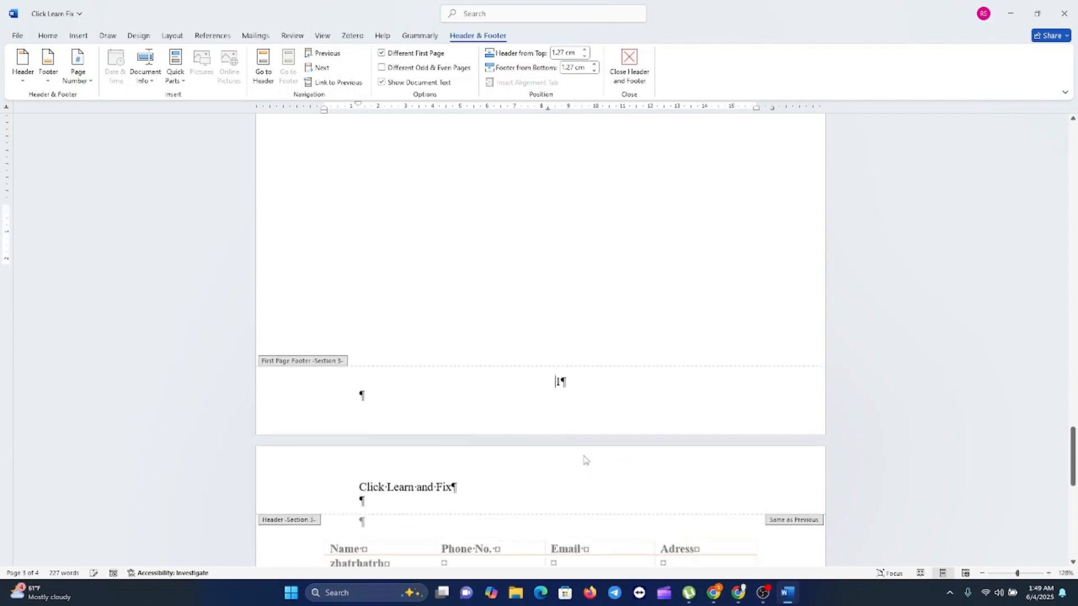
scroll(584, 461, down, 2)
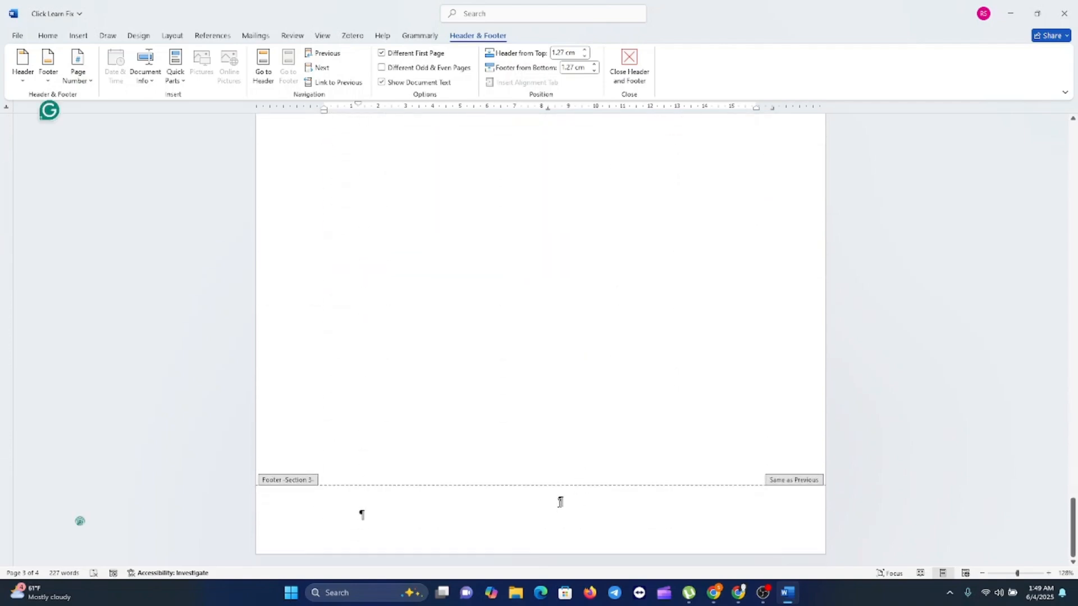
click(560, 501)
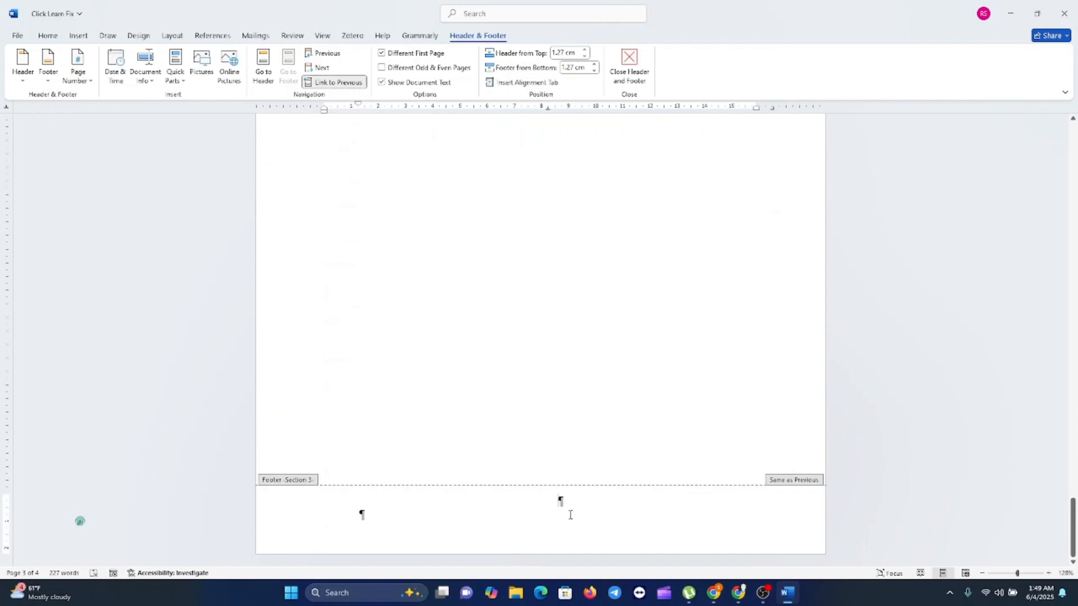
scroll(572, 516, up, 1)
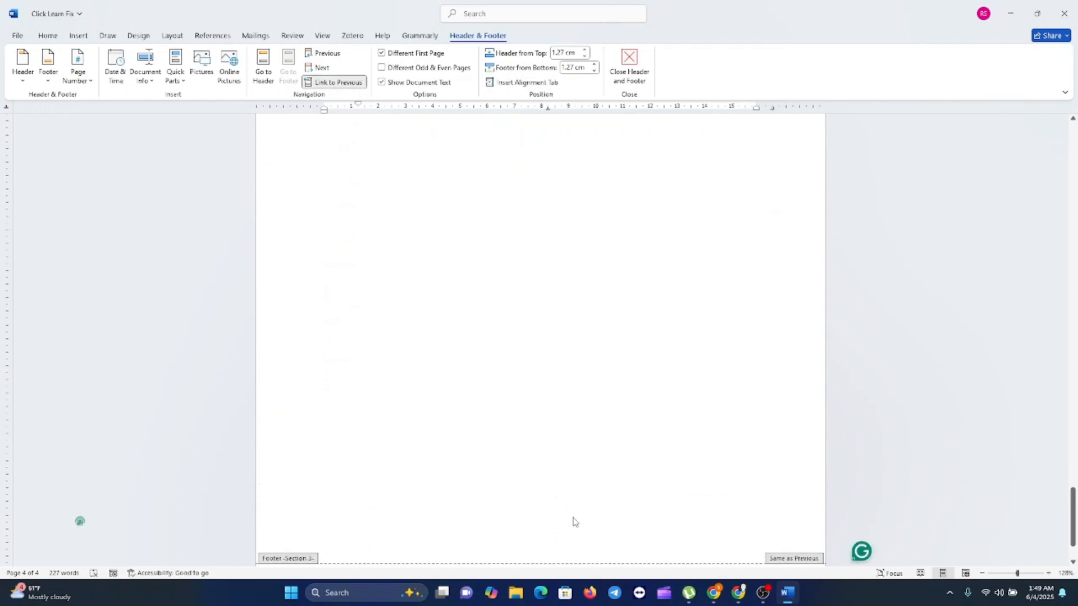
scroll(572, 520, up, 10)
scroll(574, 522, up, 3)
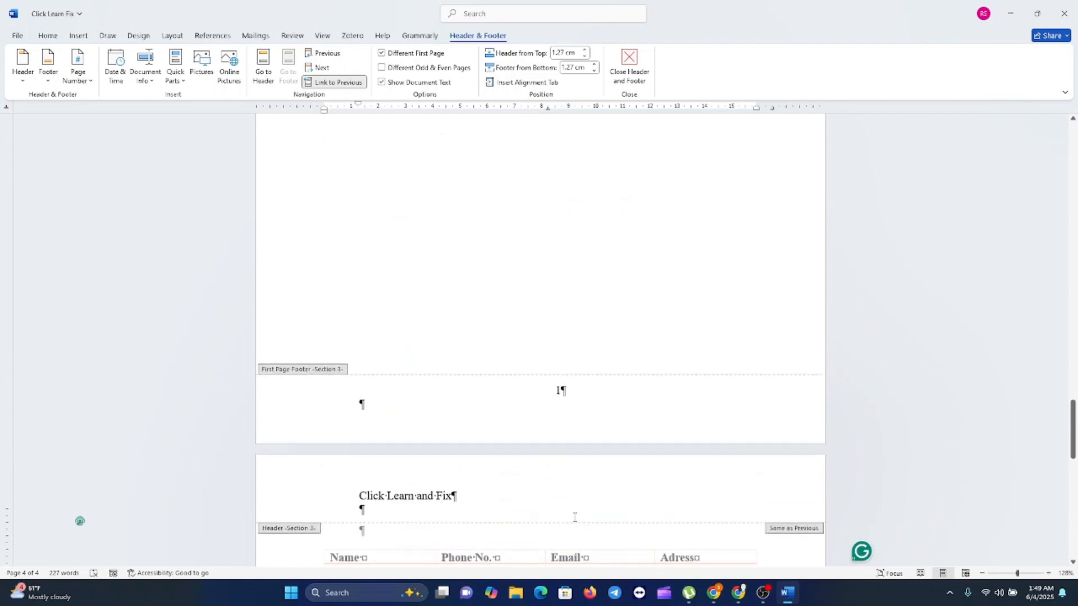
scroll(575, 516, up, 12)
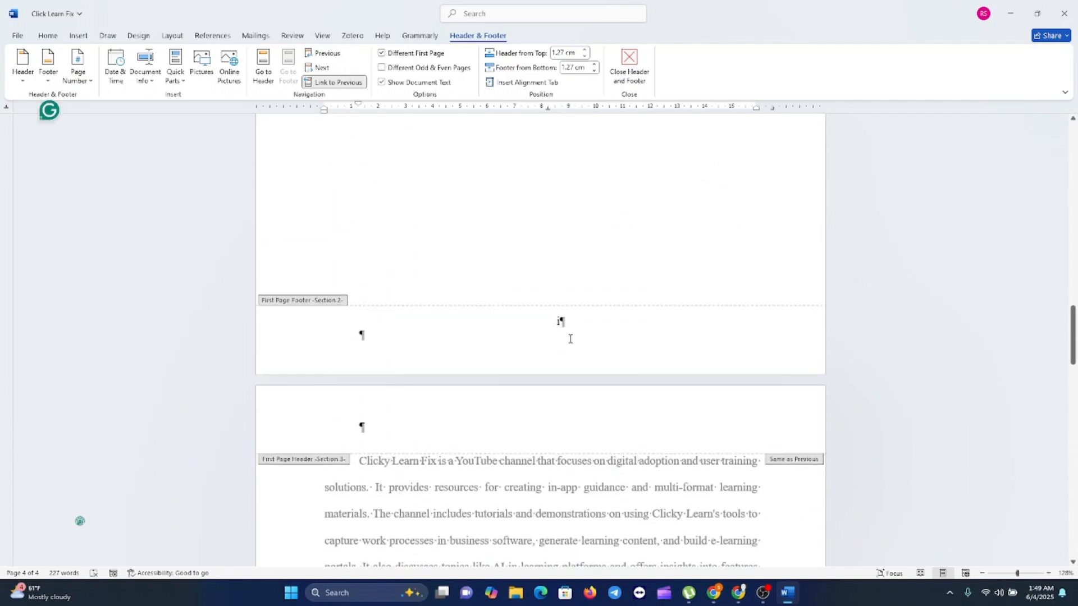
scroll(561, 337, up, 10)
scroll(567, 368, up, 8)
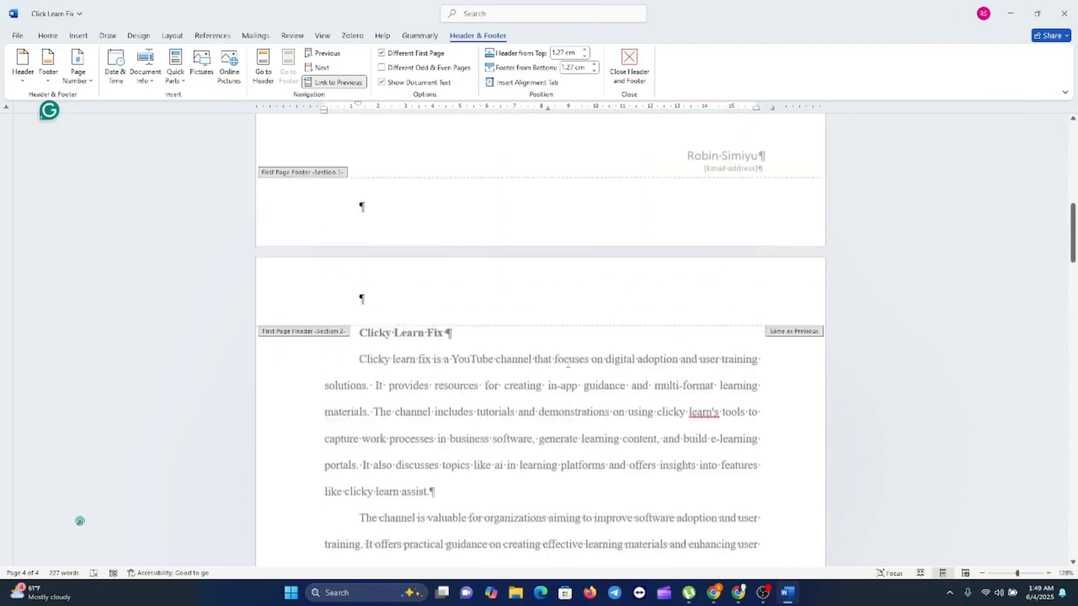
scroll(566, 374, up, 1)
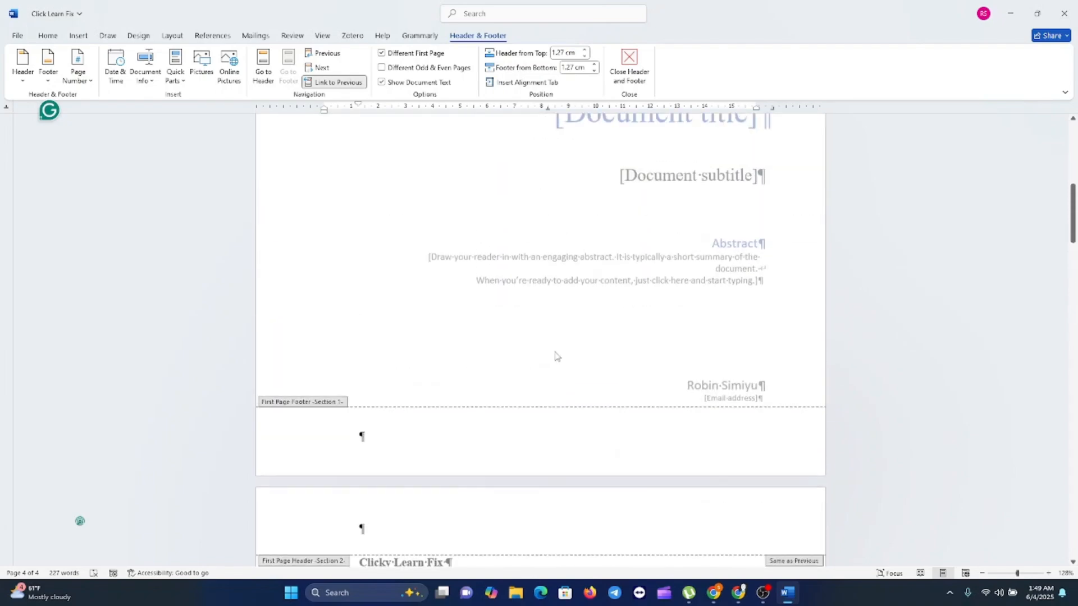
Step: Leave header and footer editing and hide the formatting marks in the document
click(527, 346)
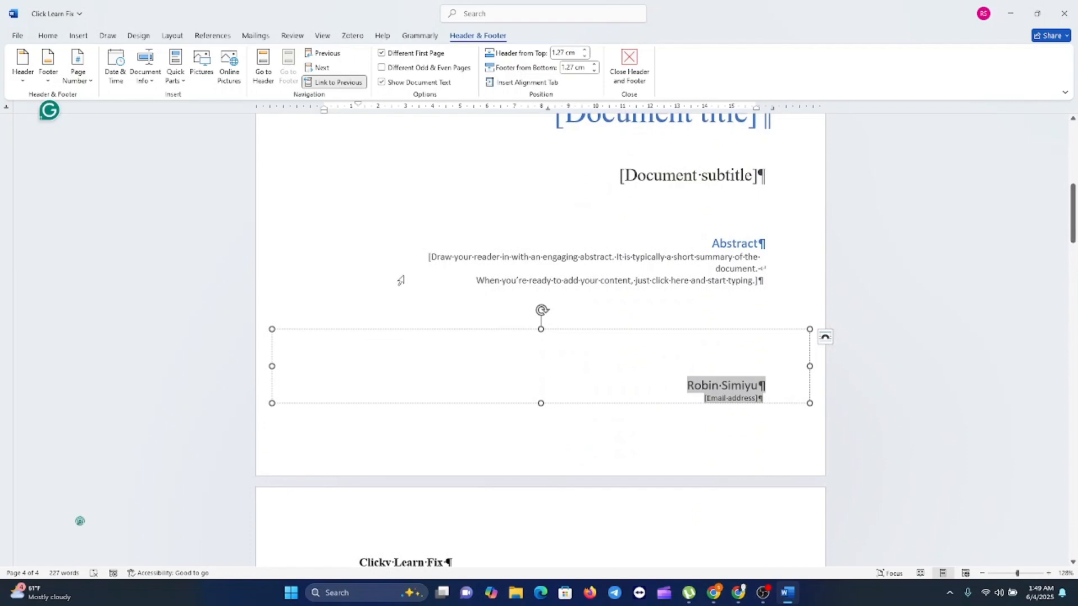
double_click(520, 539)
scroll(519, 539, down, 10)
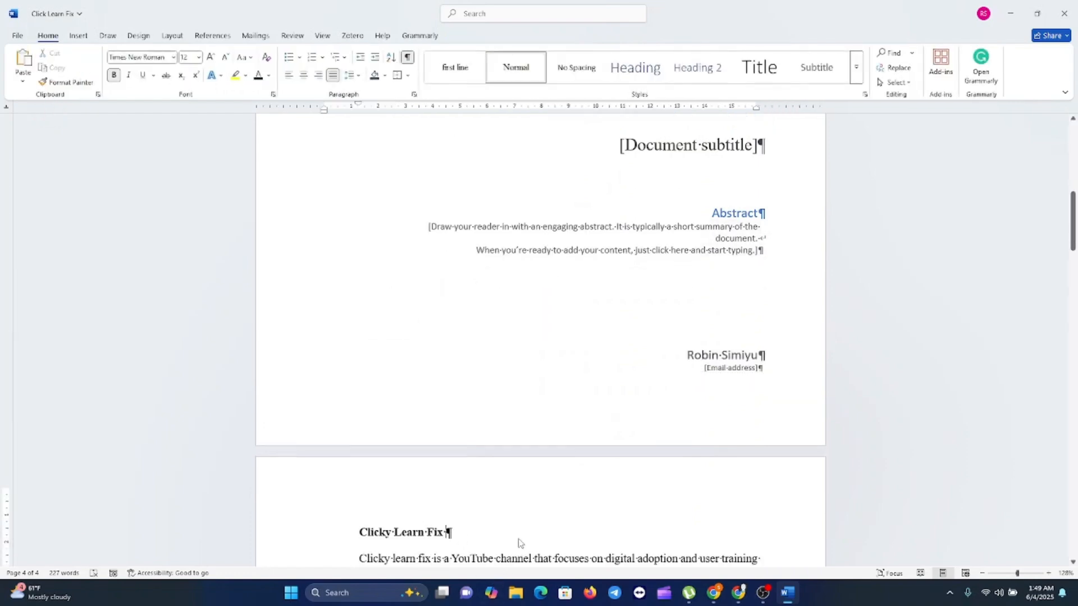
scroll(519, 538, down, 2)
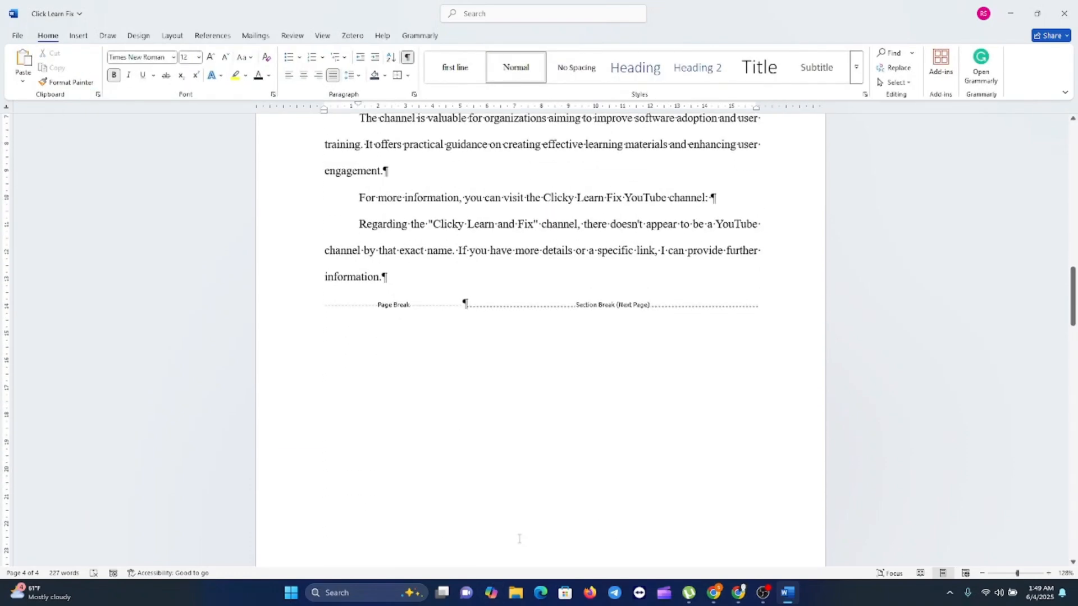
scroll(561, 327, up, 13)
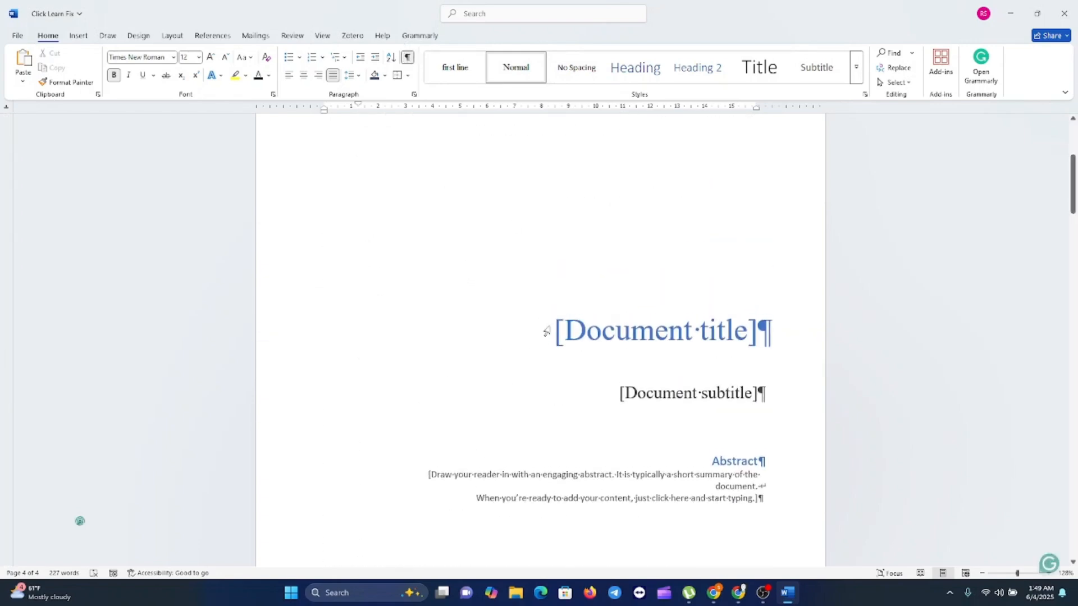
scroll(549, 329, down, 1)
scroll(550, 329, down, 6)
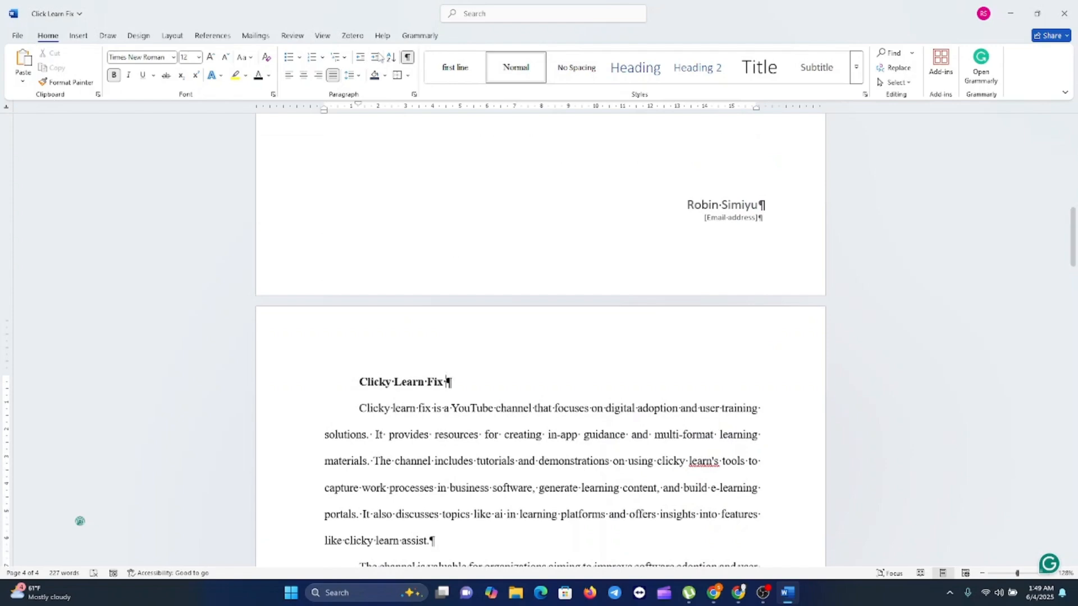
click(408, 58)
scroll(599, 444, down, 6)
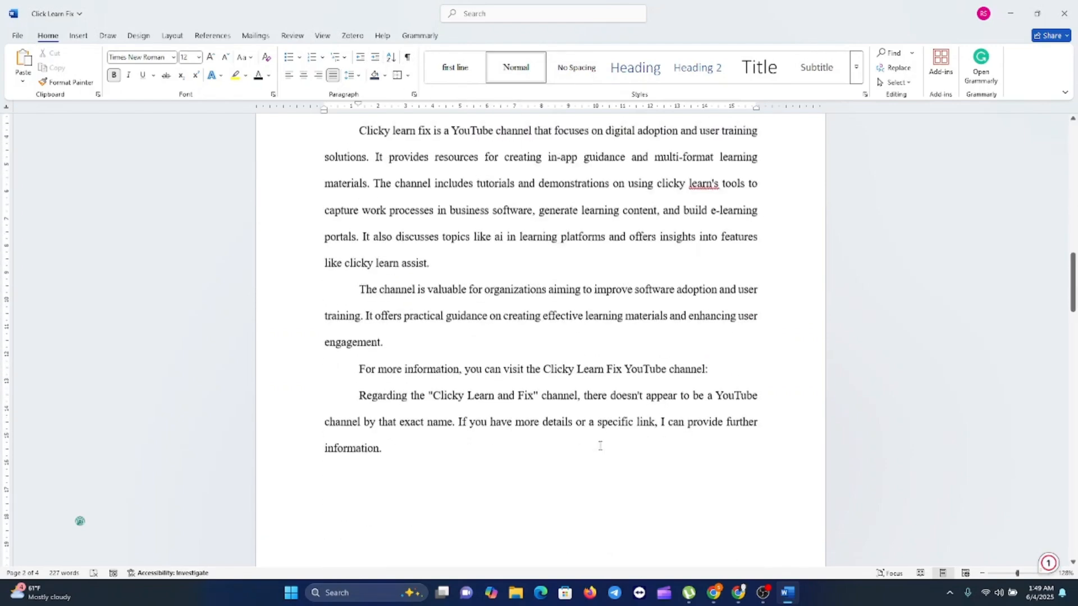
scroll(599, 444, down, 10)
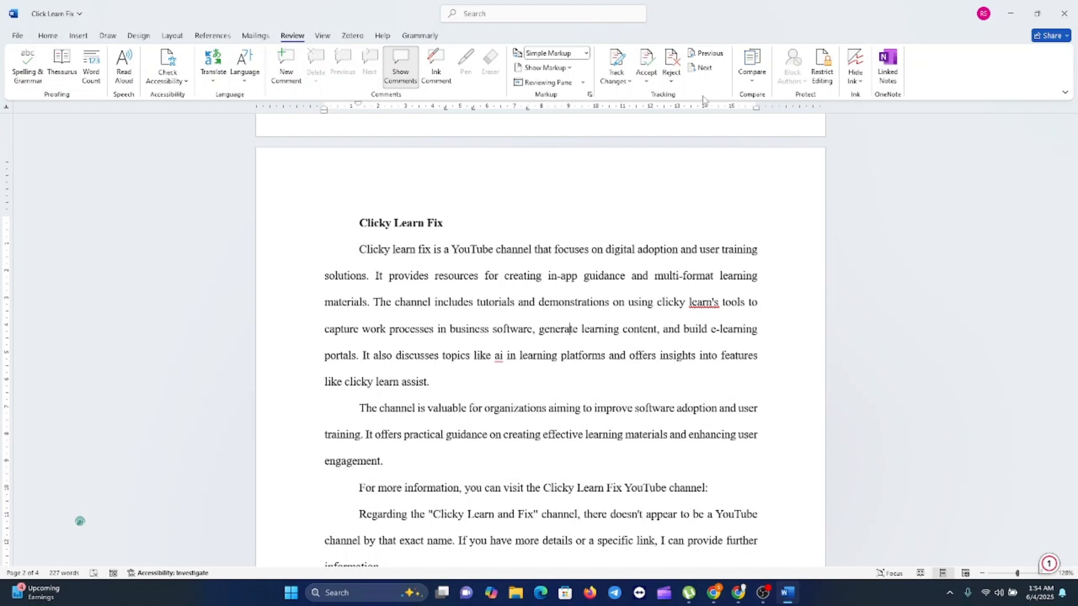
Step: Start a spelling check and listen to and read the flagged sentence containing "learn's", then close the check
click(24, 78)
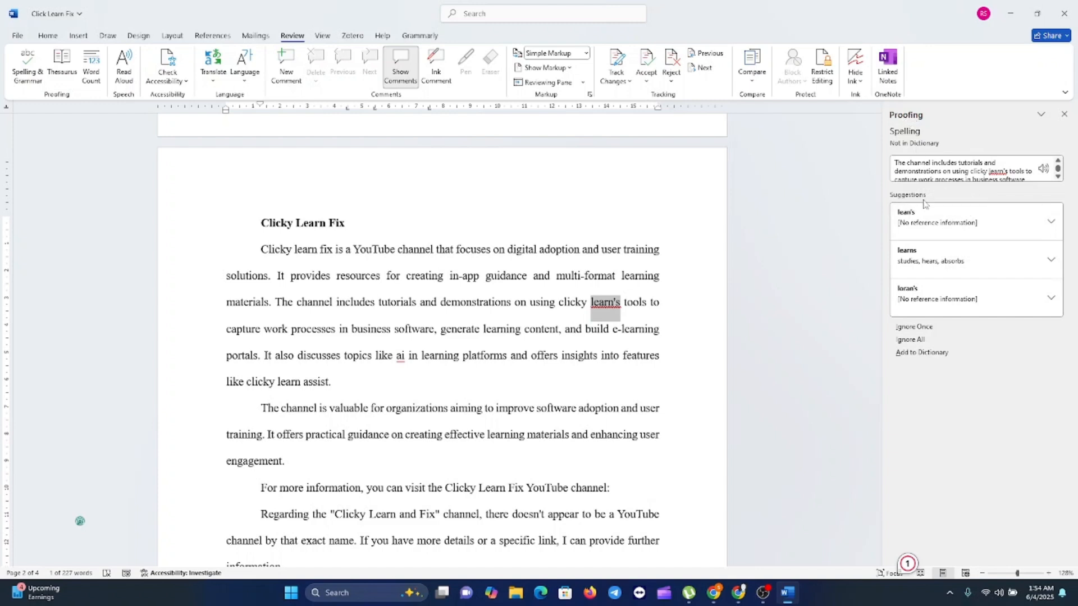
click(1045, 170)
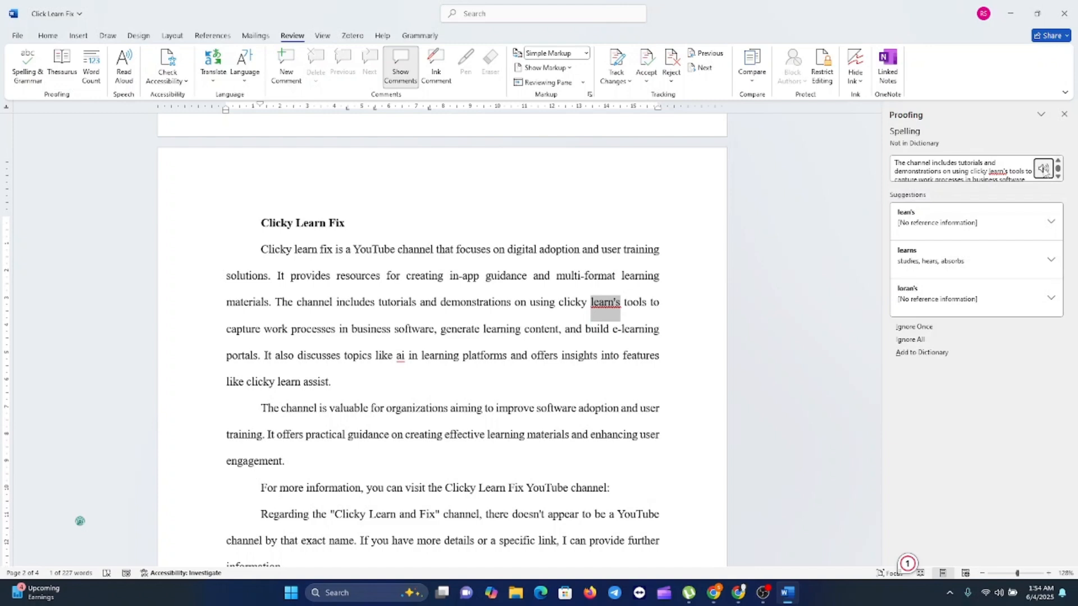
click(1045, 171)
click(1059, 177)
click(1058, 177)
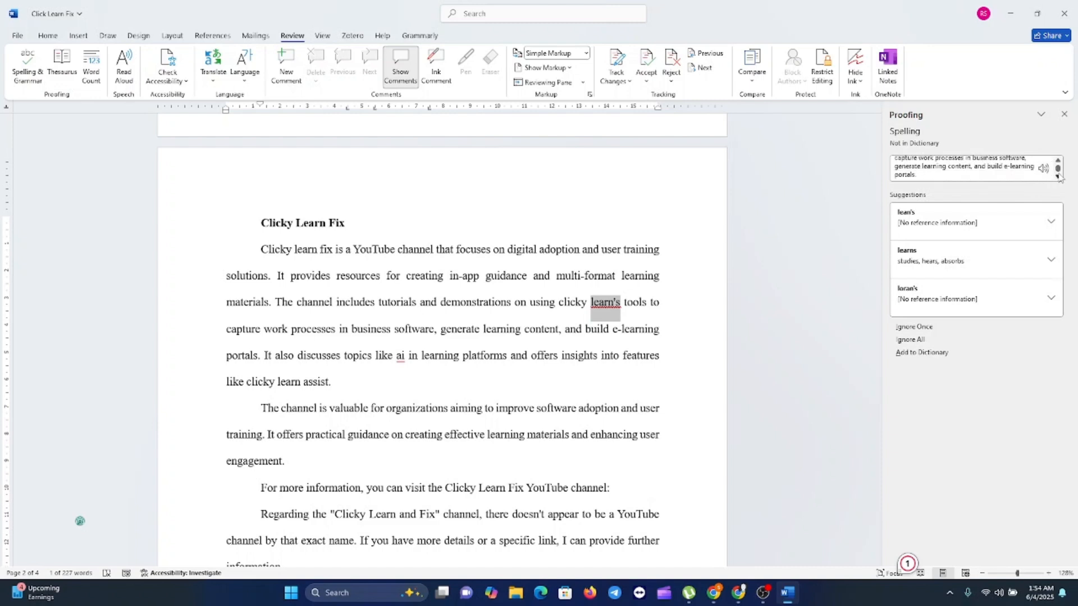
click(1065, 115)
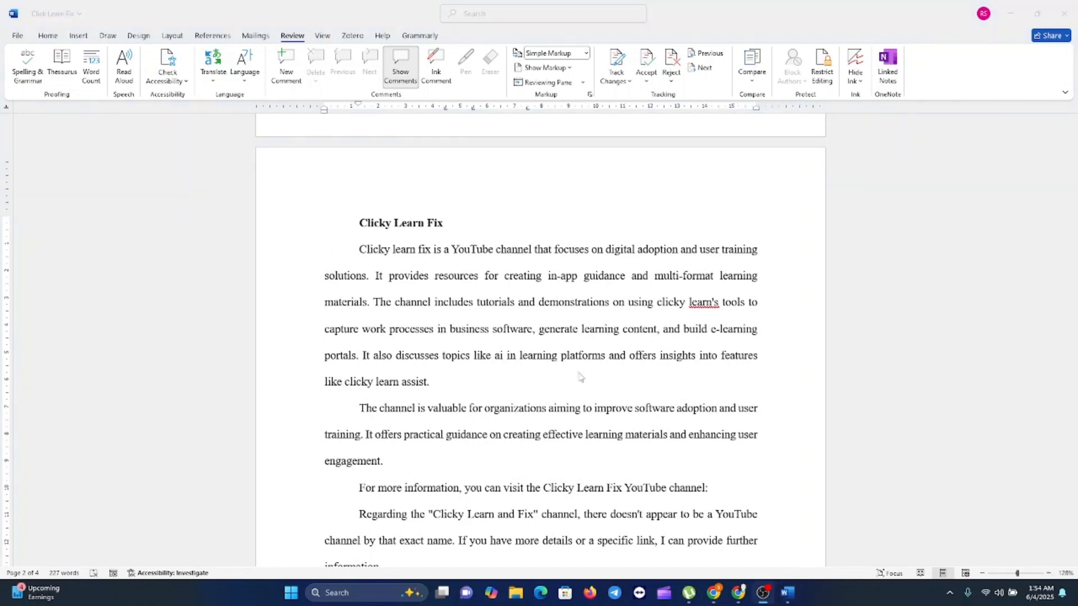
Step: Run the spelling check again and replace "learn's" with the suggestion "learns"
click(18, 80)
click(18, 81)
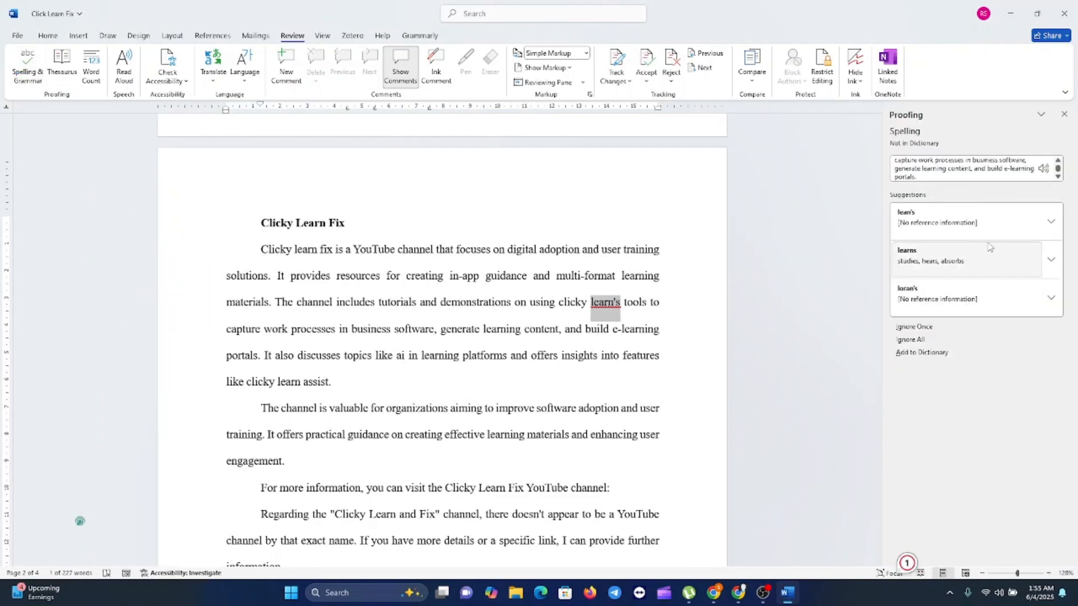
click(1050, 223)
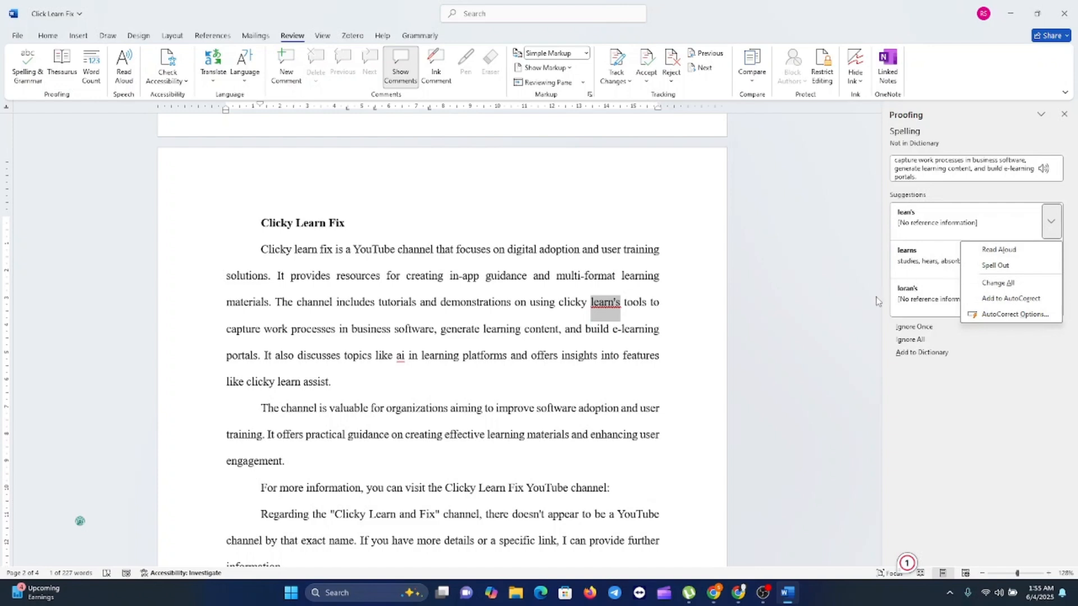
key(Escape)
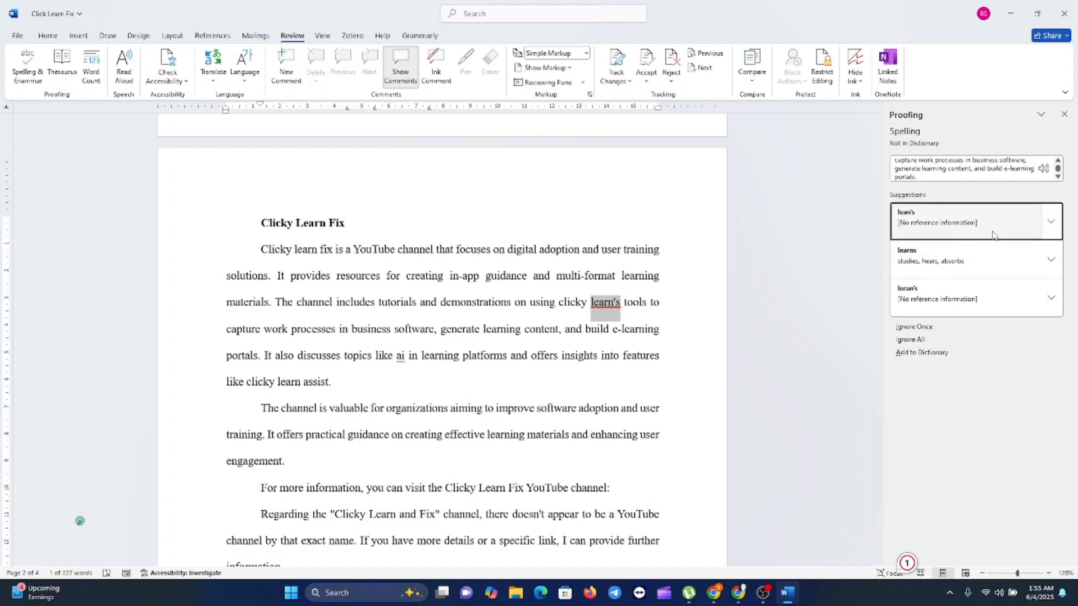
click(947, 267)
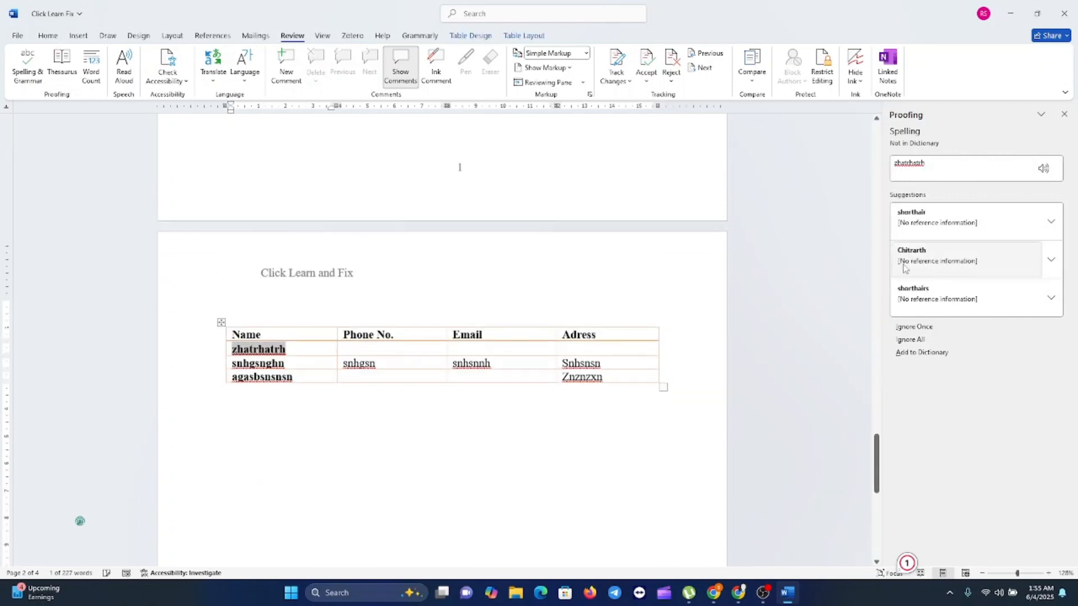
Step: Correct the flagged words in the contact table with the suggestions "shorthair", "singsong" and "snags"
scroll(567, 209, up, 10)
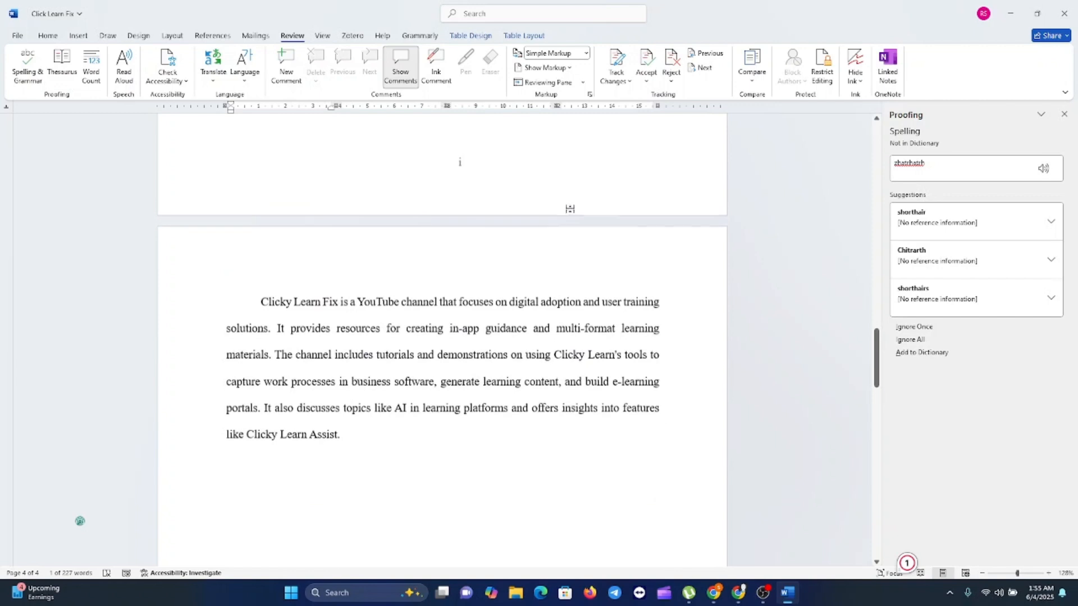
scroll(570, 210, down, 1)
scroll(932, 233, down, 5)
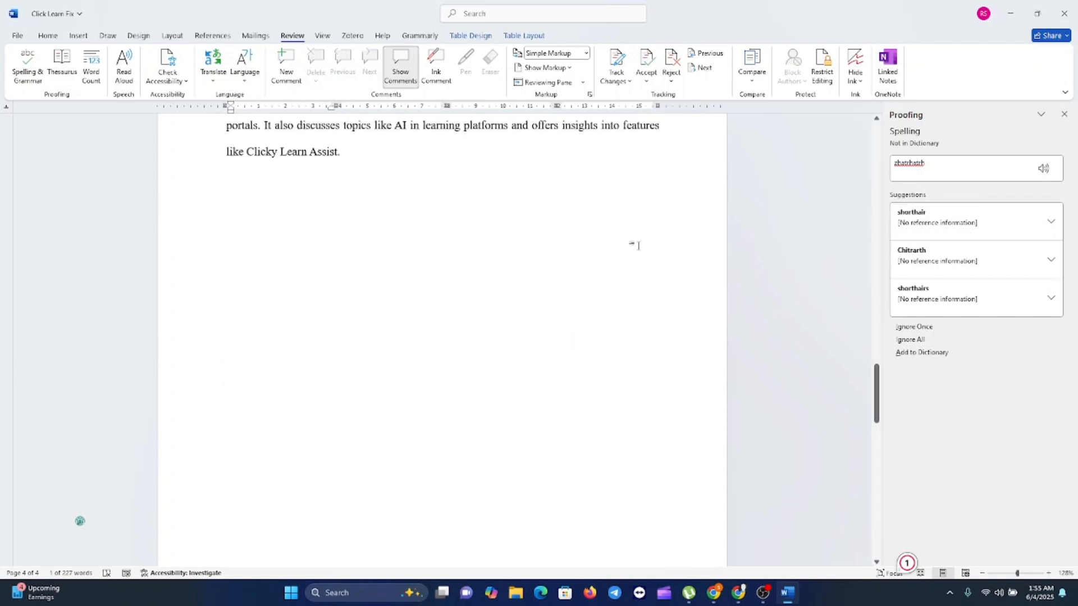
click(968, 224)
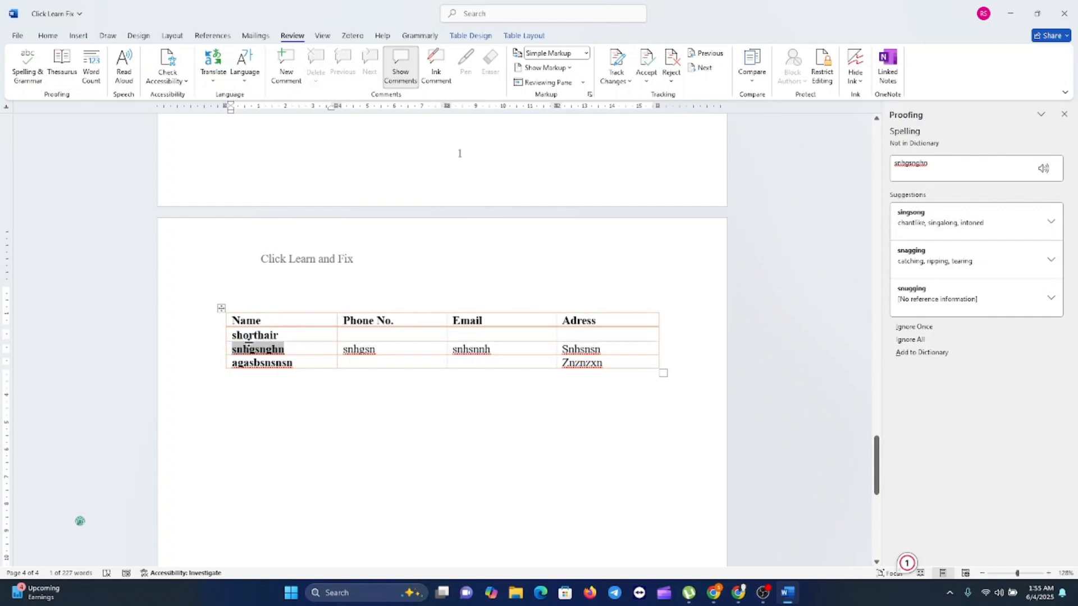
click(913, 218)
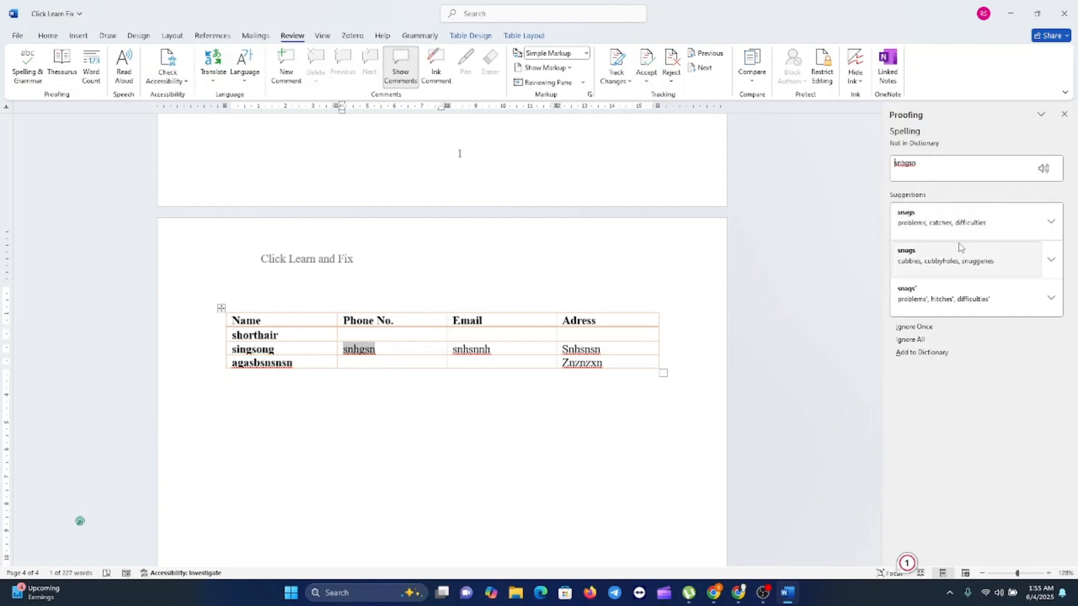
click(964, 225)
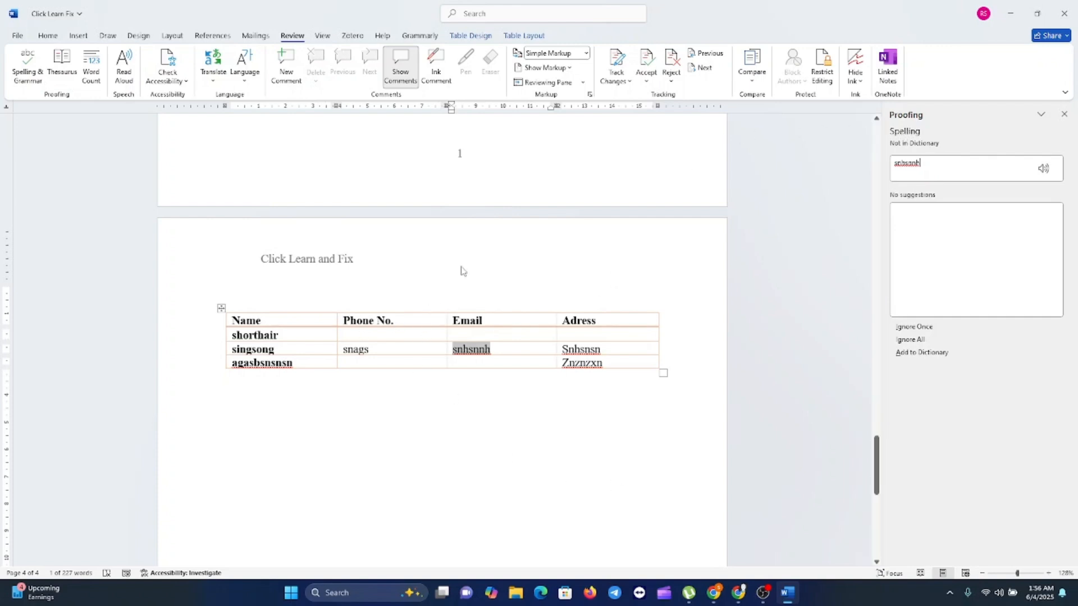
Step: Add the comment "This statement is quite long" to the first line of the paragraph under the Clicky Learn Fix heading
scroll(462, 269, up, 15)
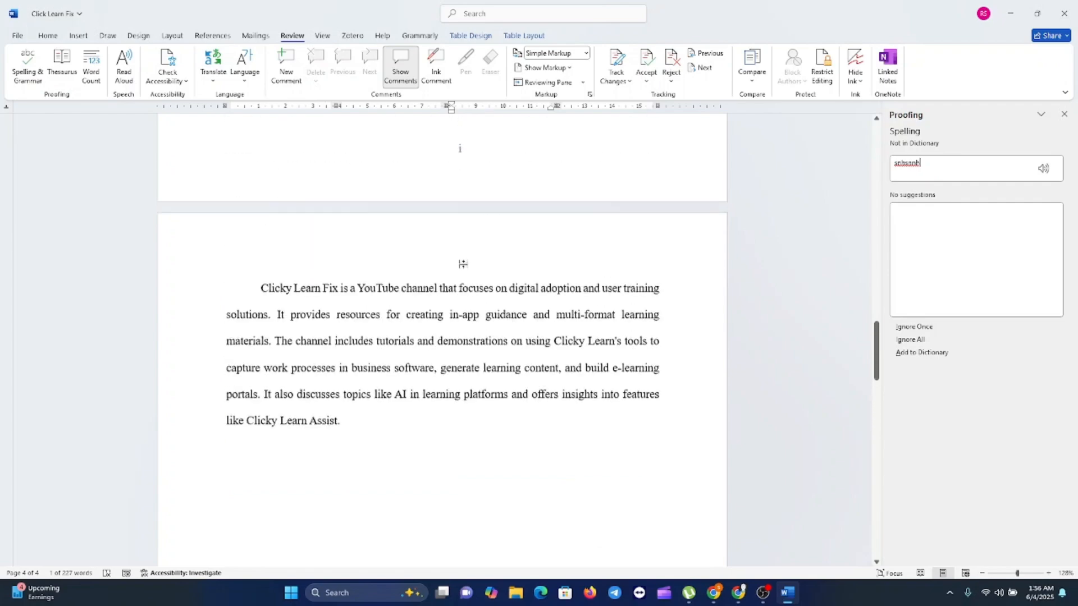
scroll(474, 353, down, 15)
scroll(479, 347, up, 4)
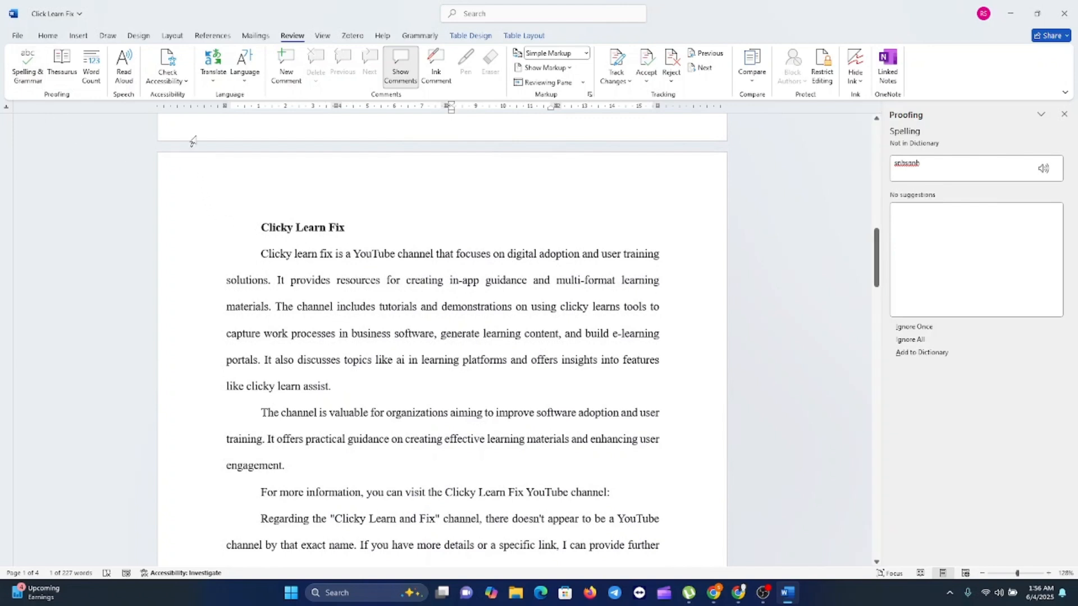
click(412, 84)
drag(262, 254, 659, 257)
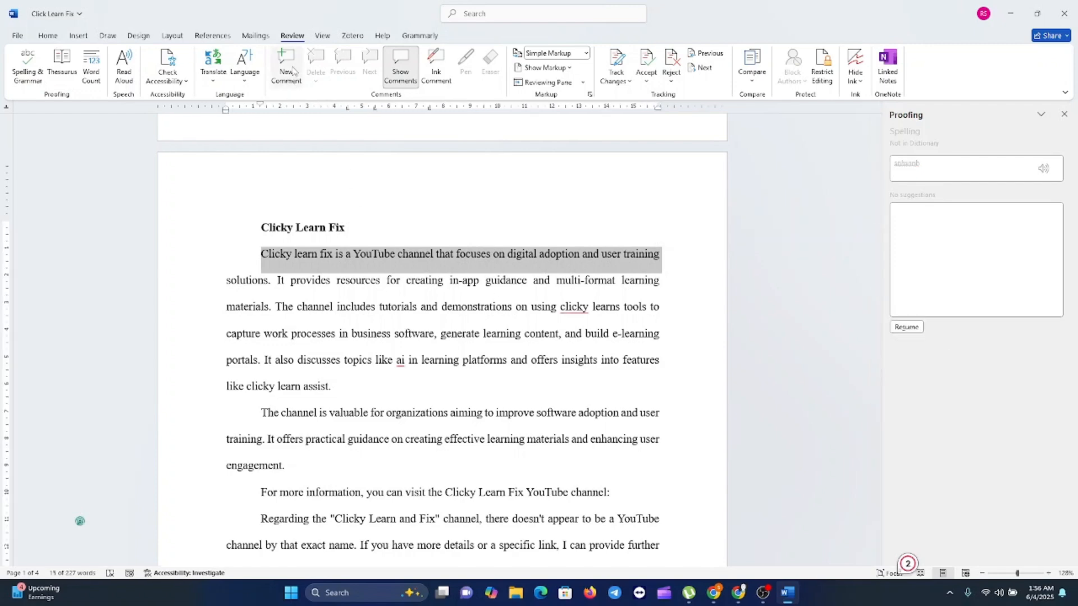
click(294, 72)
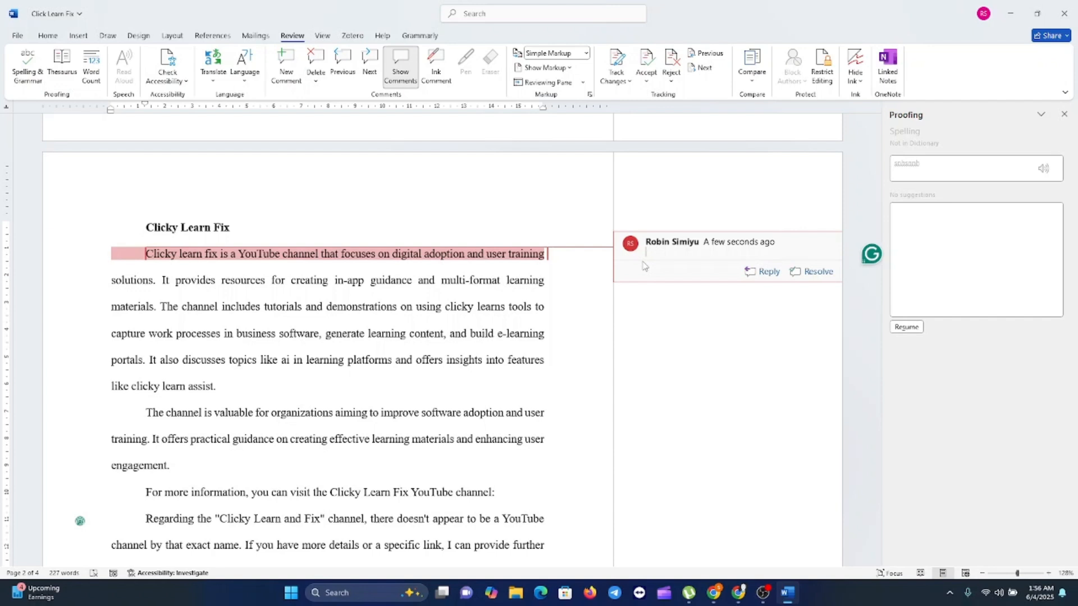
text(his statement quite long)
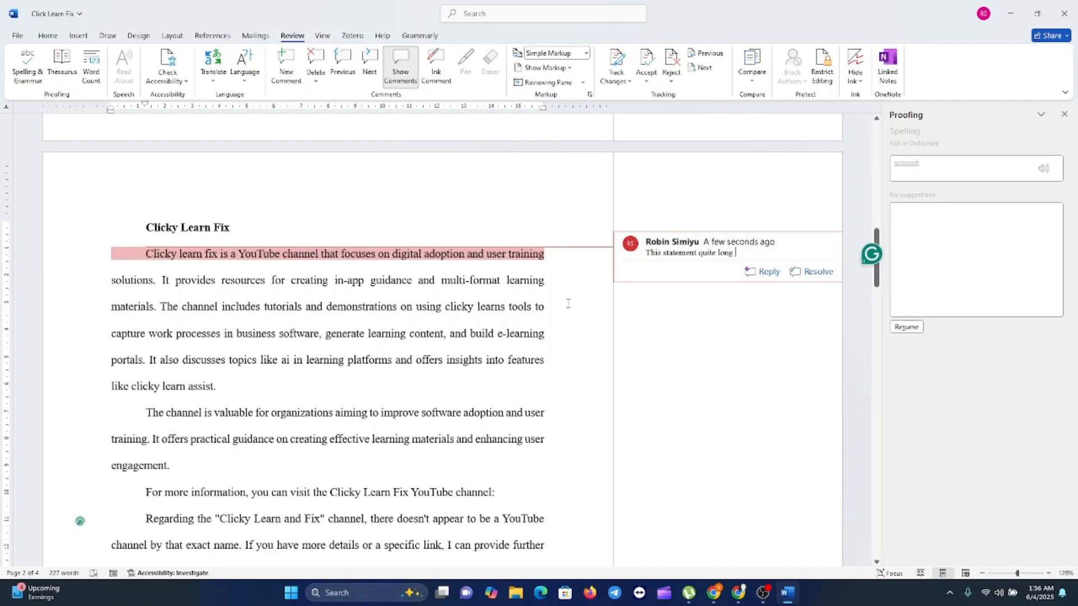
click(709, 275)
click(706, 252)
click(712, 282)
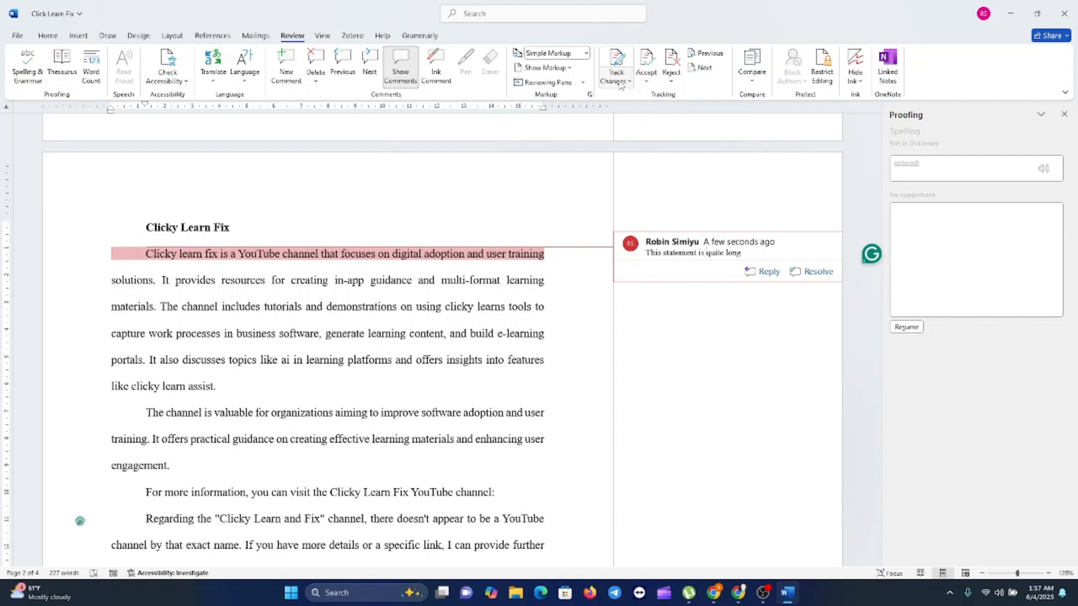
Step: Accept all changes in the document and stop tracking
click(647, 78)
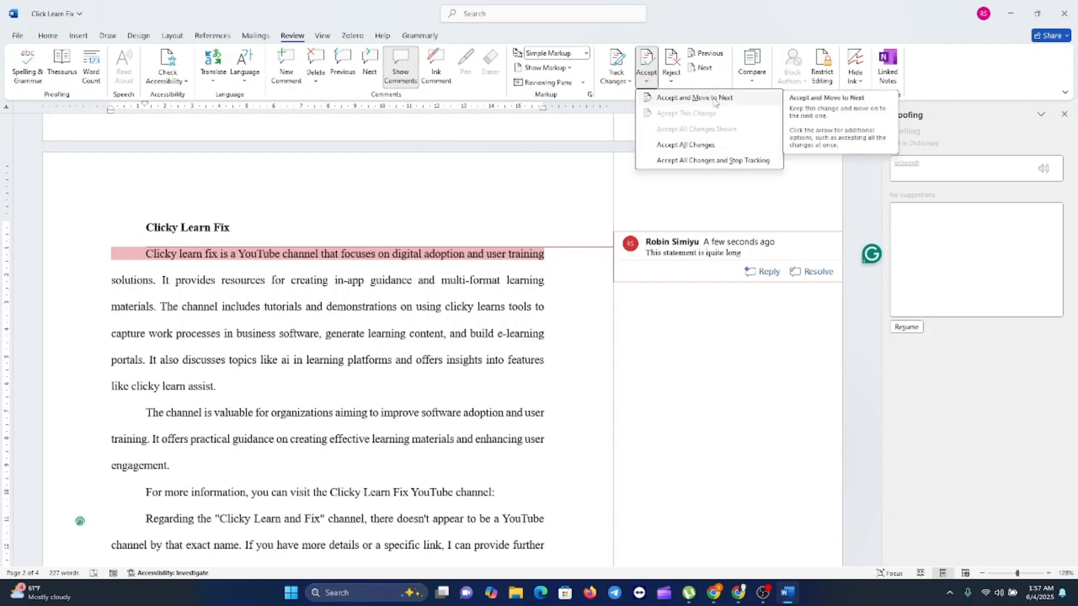
click(736, 162)
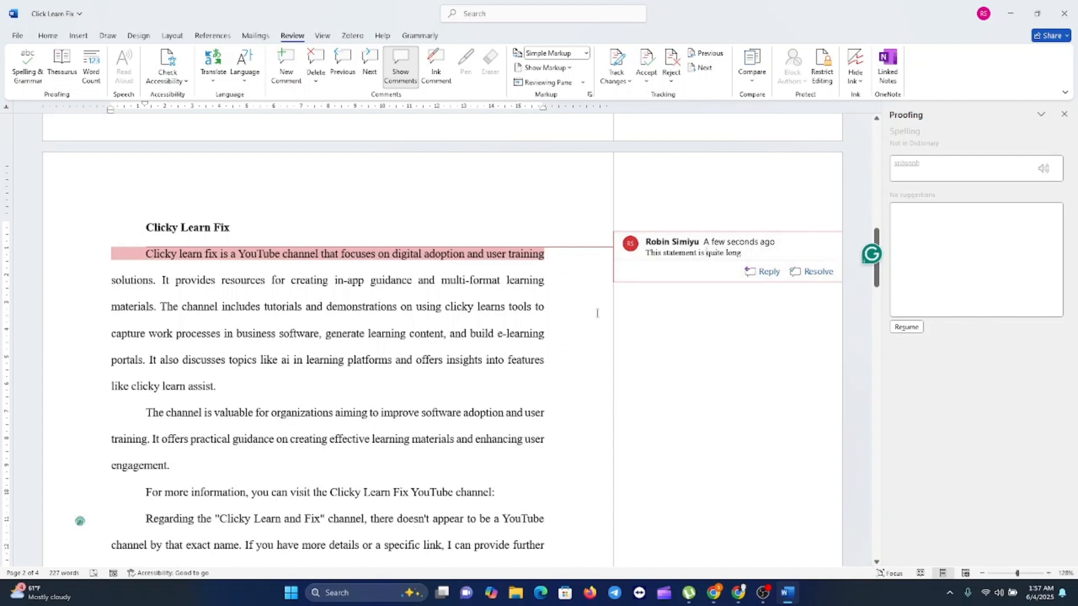
Step: Toggle the display of comments off and back on to compare the comment icon with the full comment
click(400, 77)
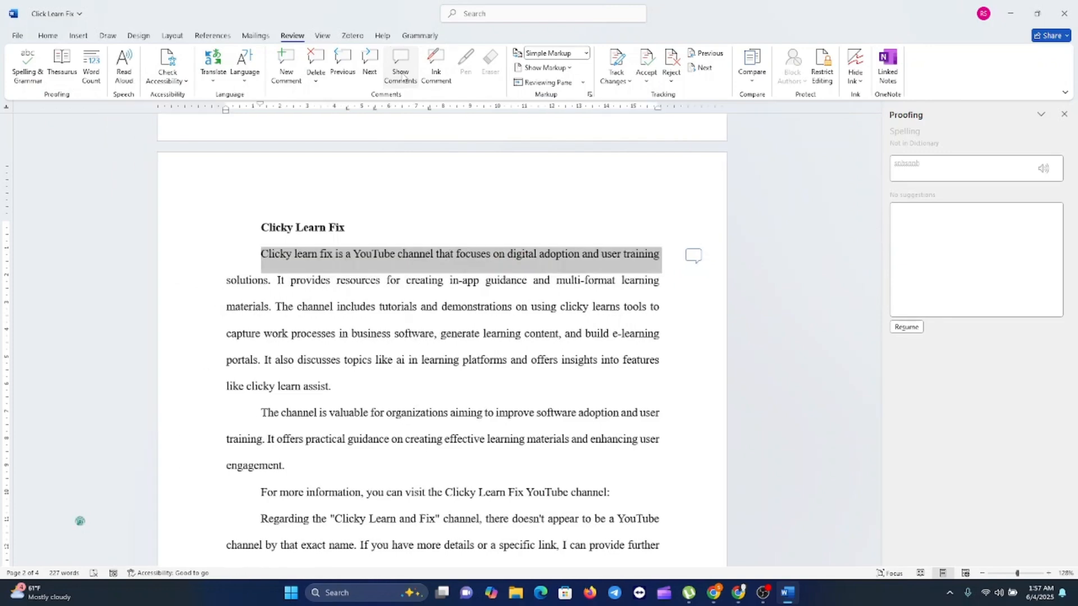
click(400, 77)
click(400, 77)
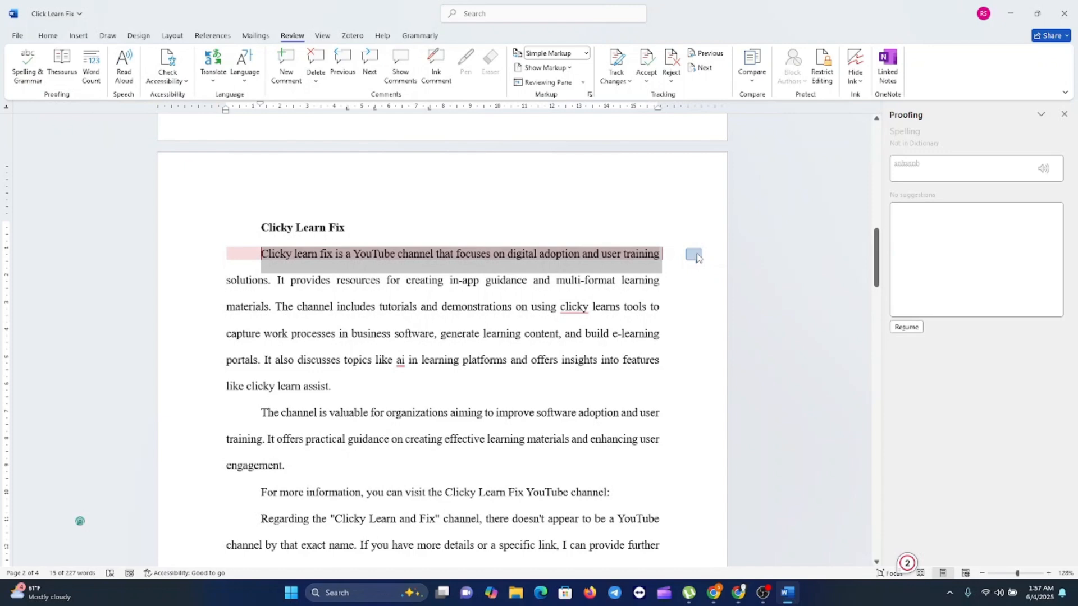
click(401, 77)
click(666, 254)
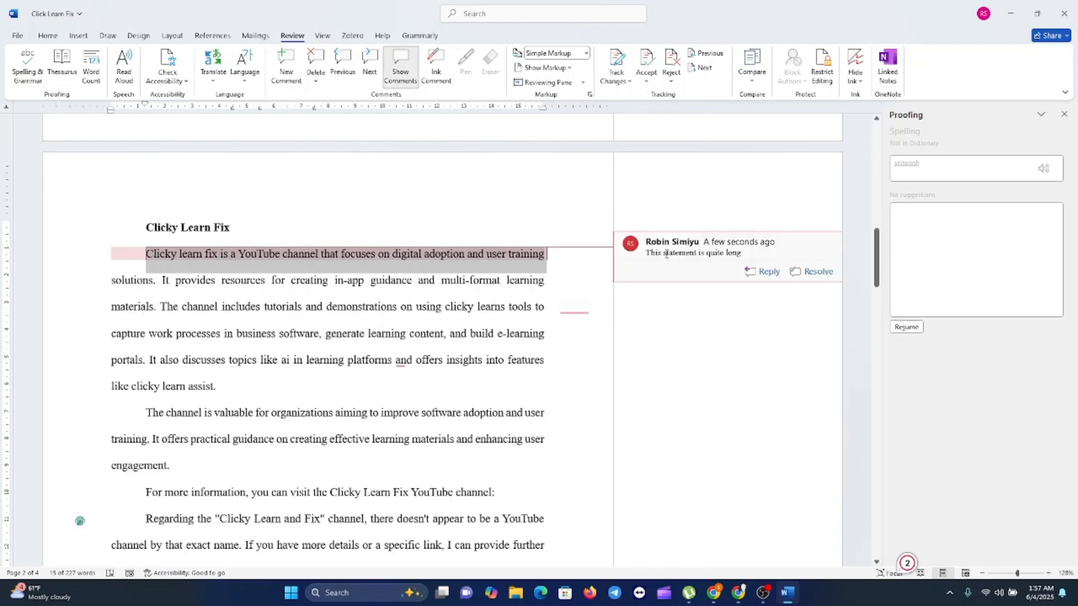
Step: Delete all comments in the document and deselect the commented line
click(316, 79)
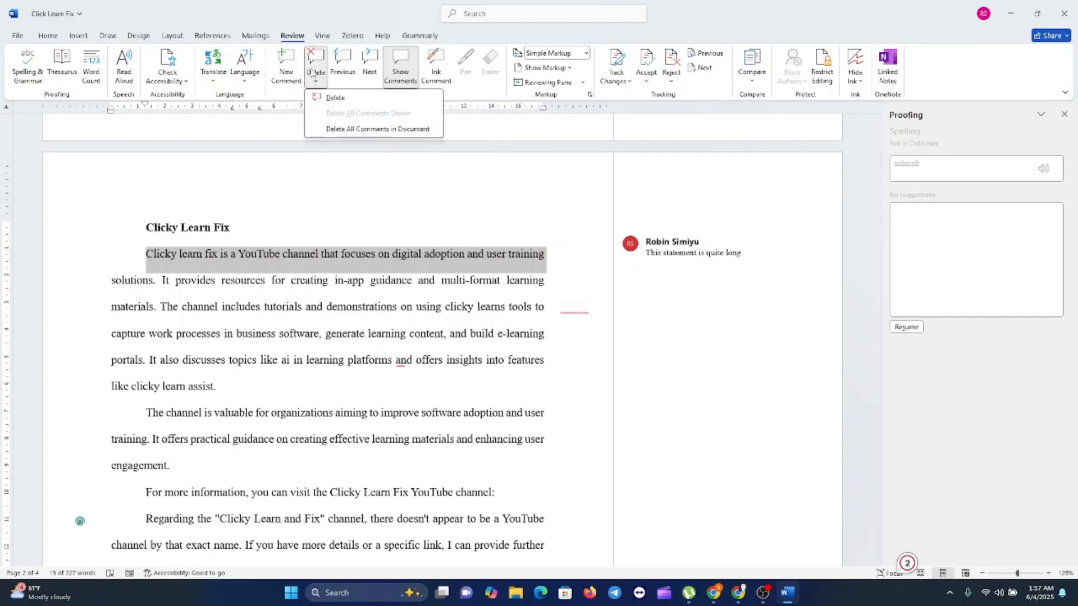
click(370, 131)
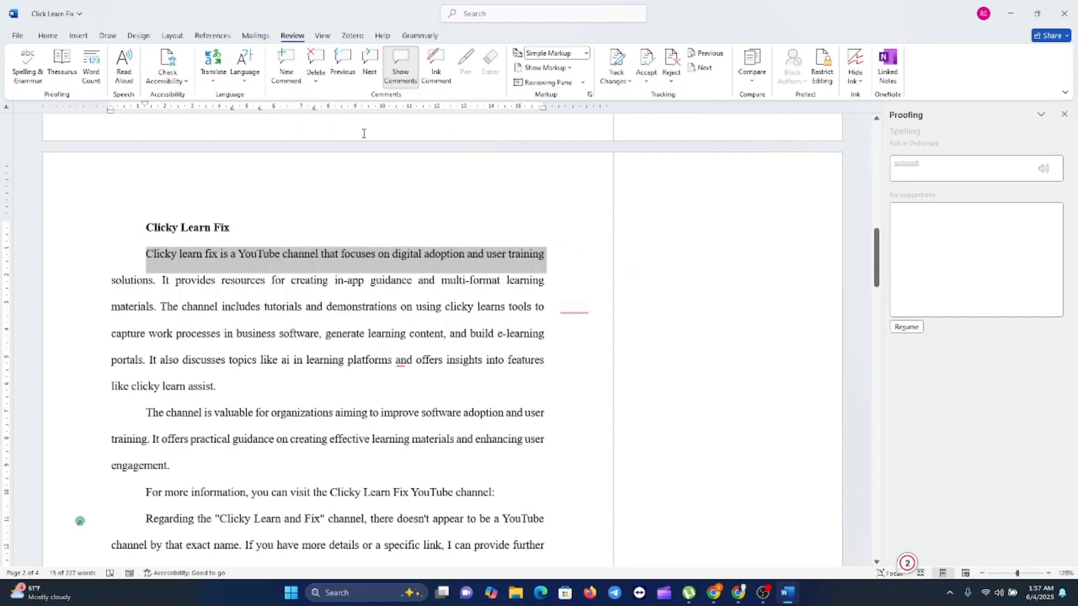
click(426, 307)
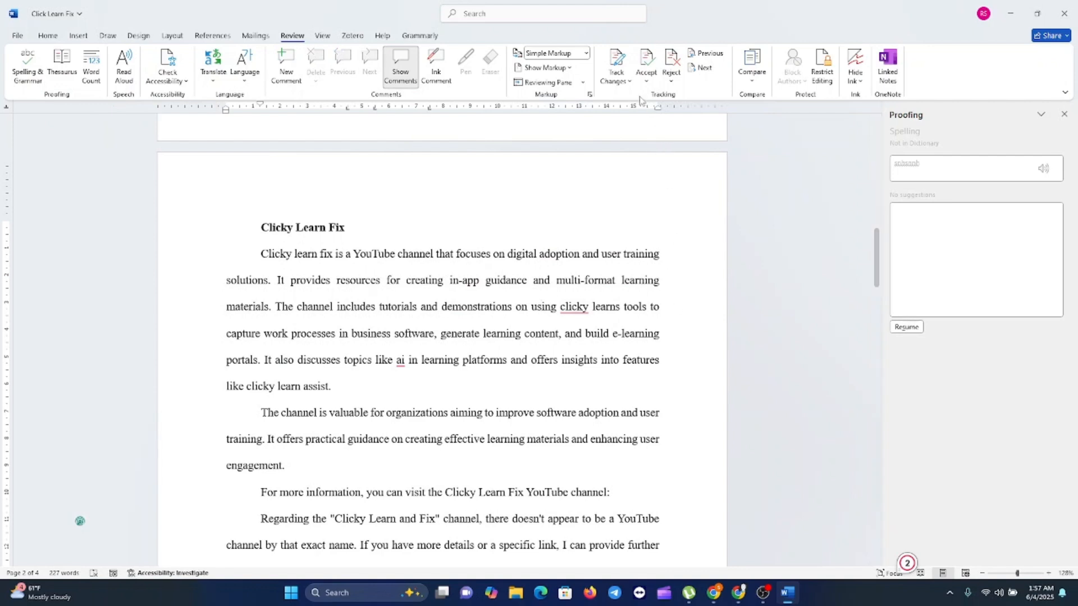
click(630, 82)
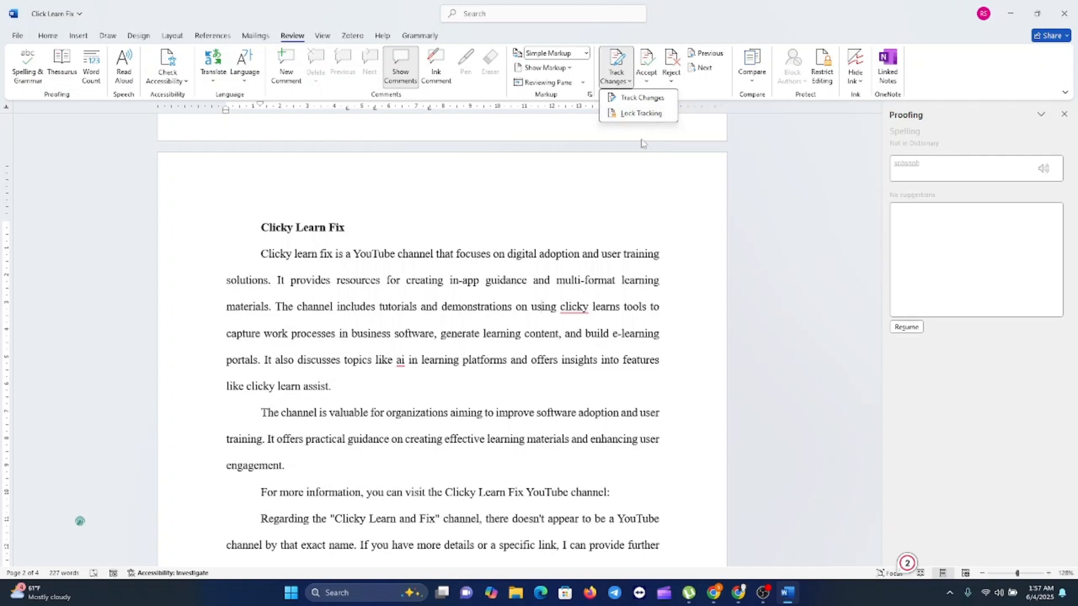
click(818, 252)
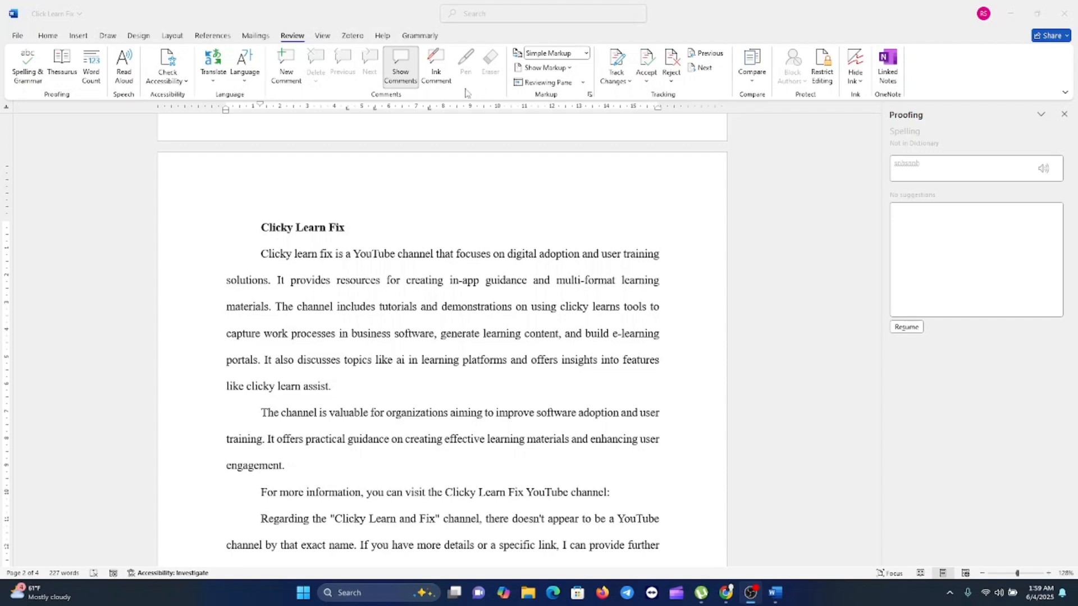
Step: Review the spelling and grammar proofing options and browse the AutoCorrect replacement list without changing any setting
click(18, 36)
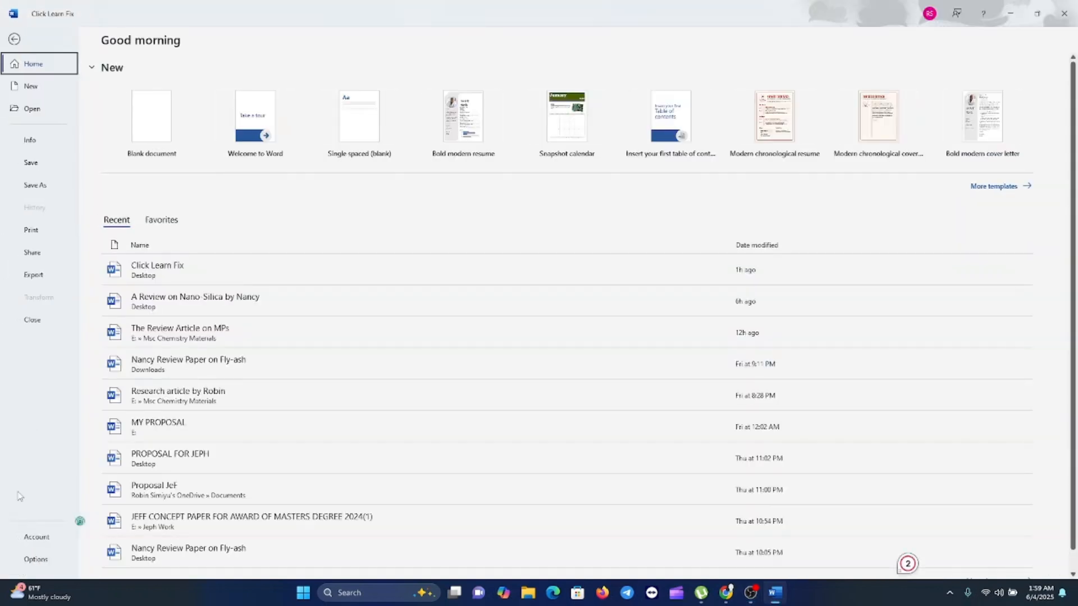
click(35, 560)
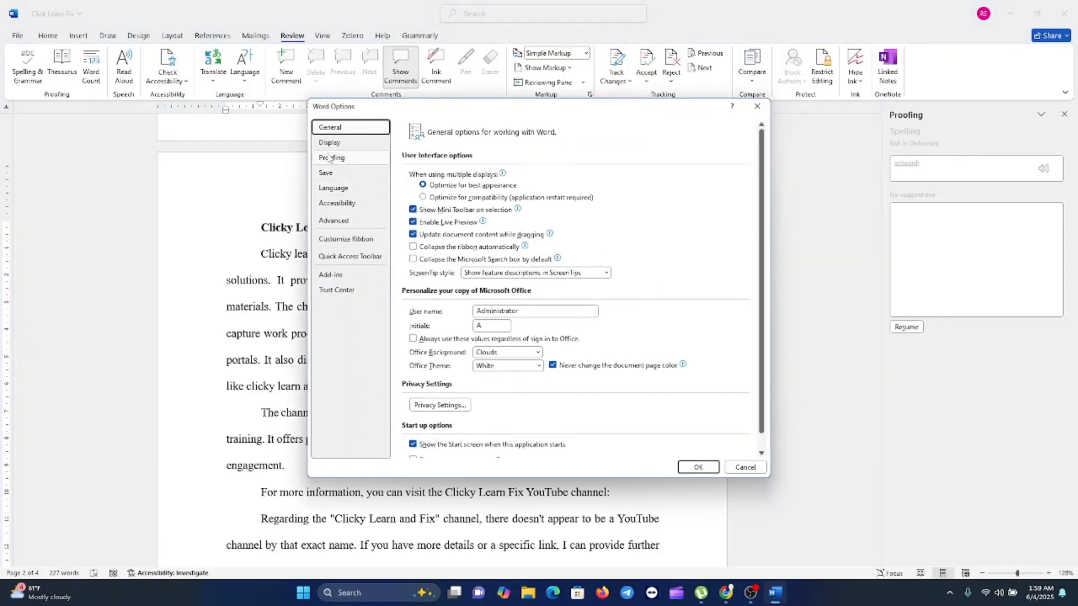
click(330, 157)
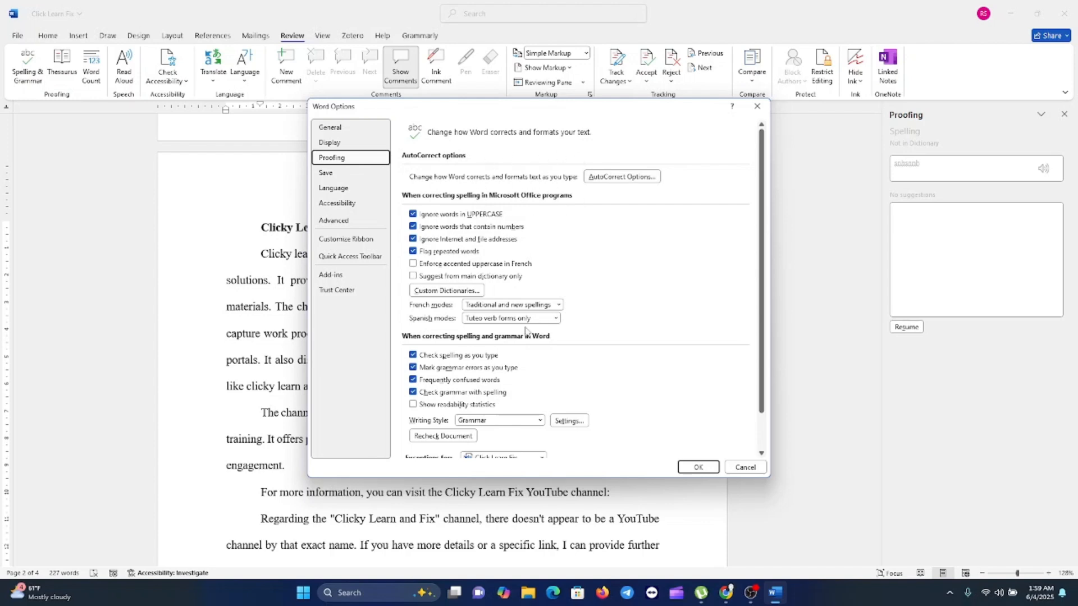
scroll(526, 273, down, 2)
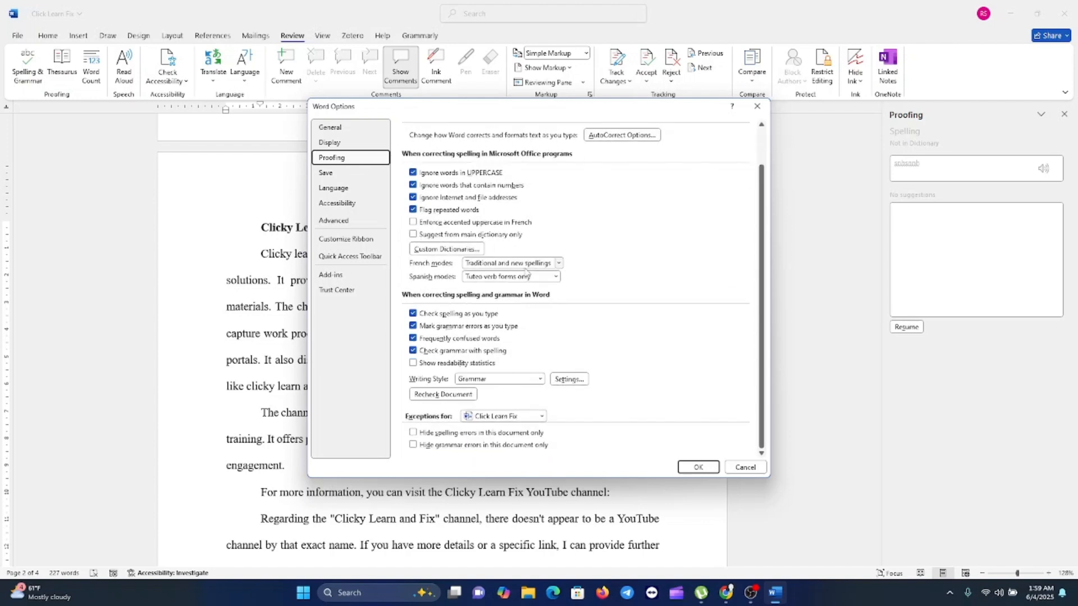
scroll(526, 273, up, 2)
click(637, 177)
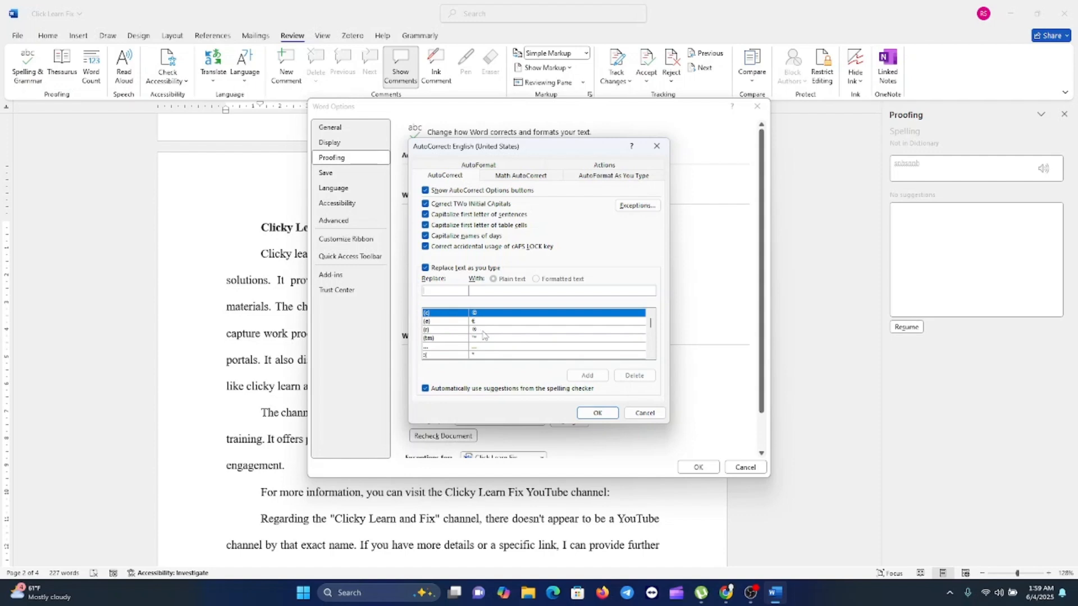
drag(651, 327, 653, 344)
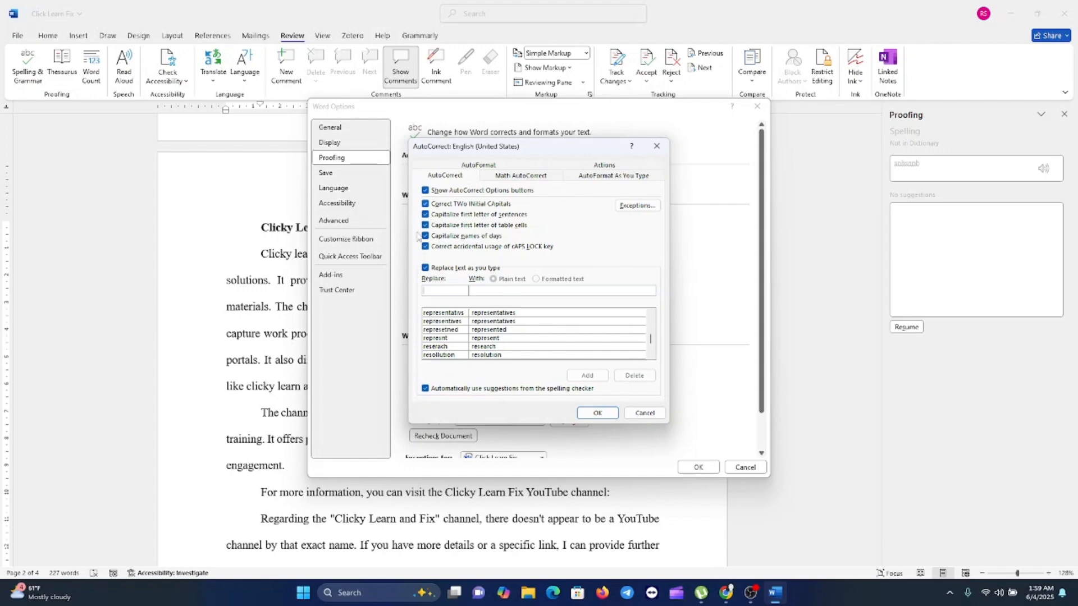
click(656, 146)
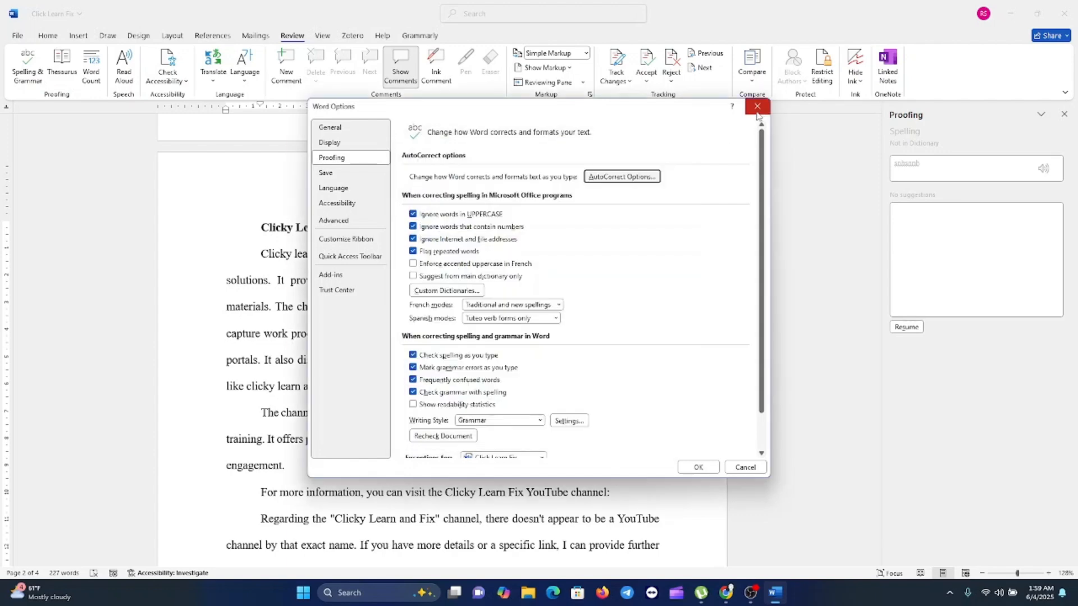
click(757, 107)
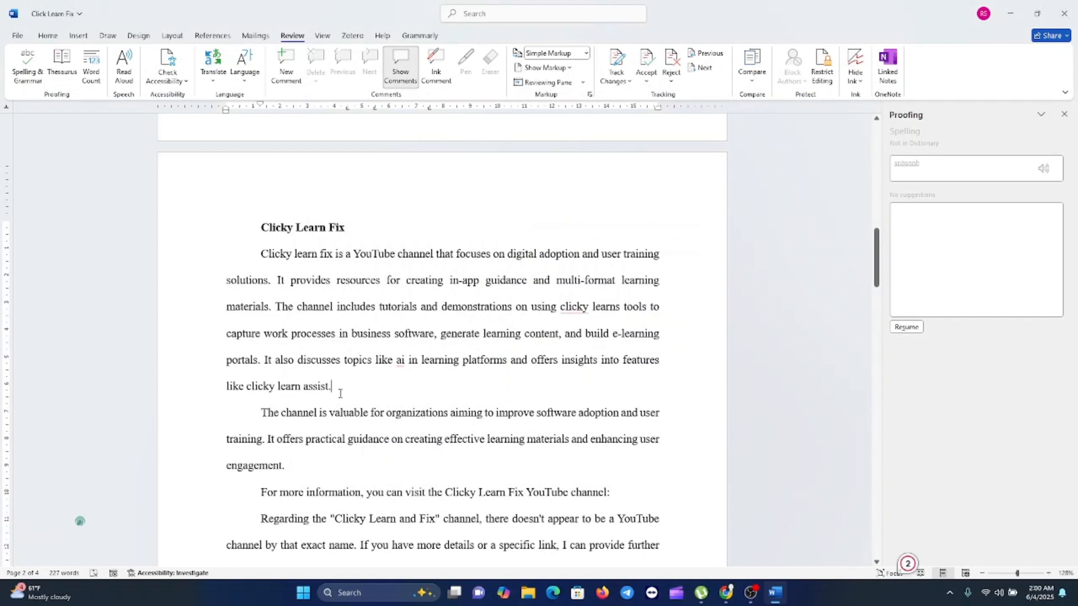
Step: Add the misspelt word "repsent" at the end of the first paragraph and accept the suggested space before it
key(shift+Return)
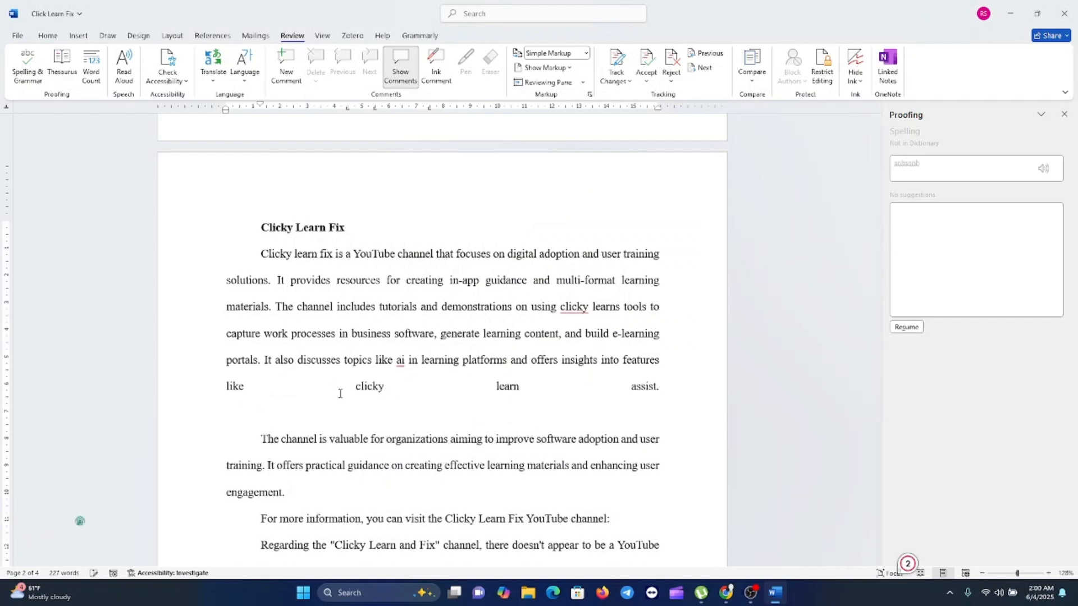
key(BackSpace)
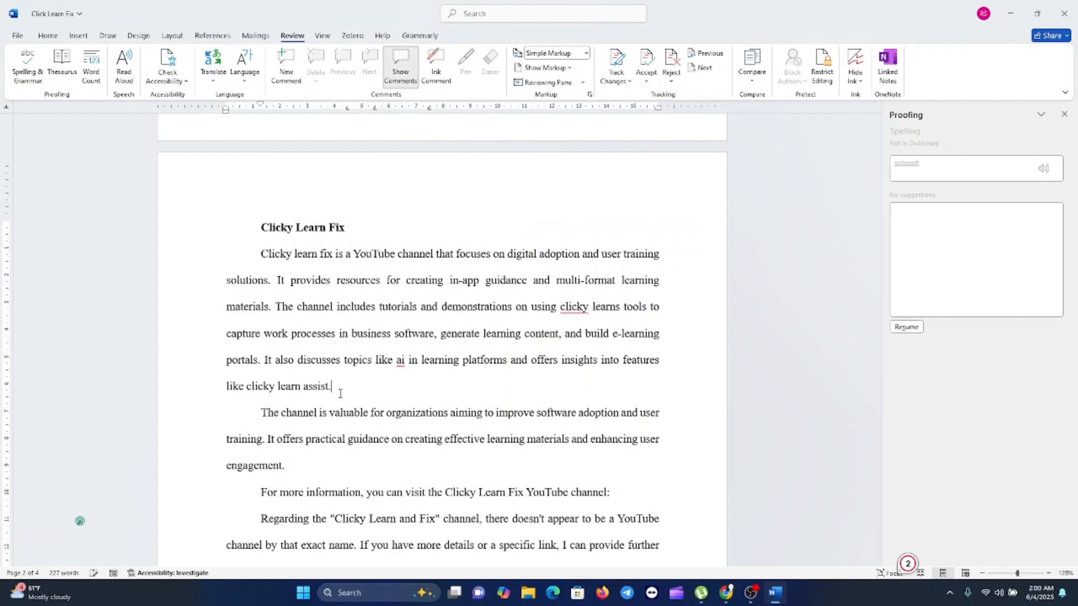
text(repsent)
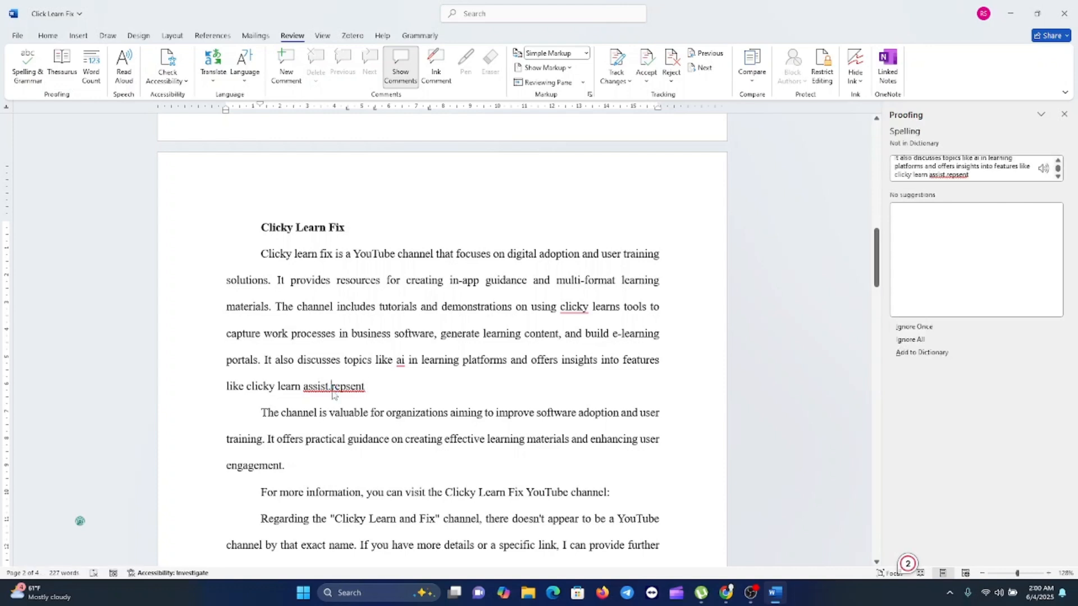
mouse_move(341, 391)
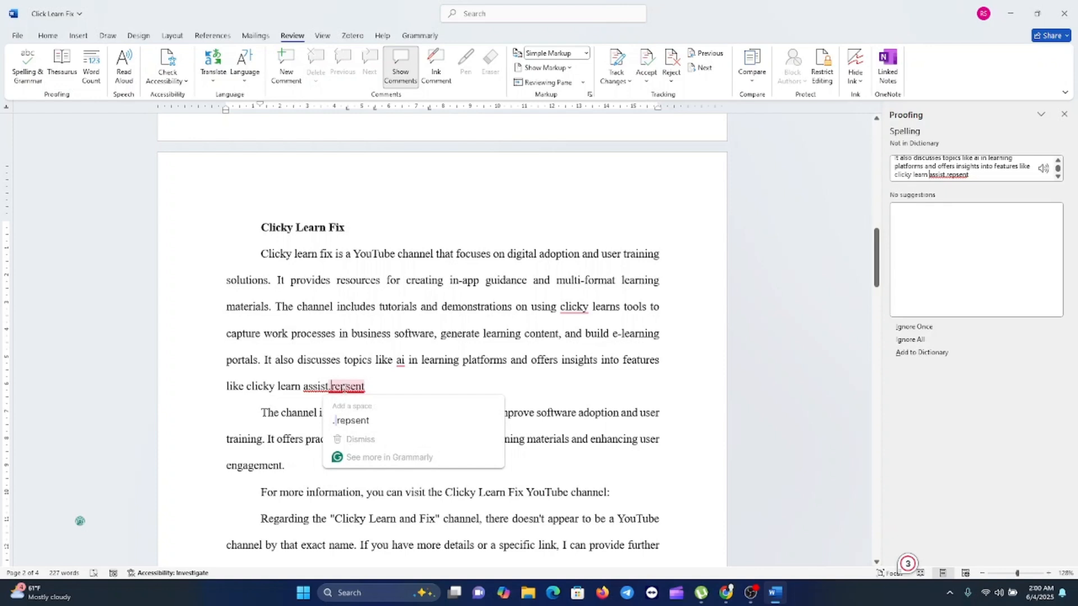
click(352, 418)
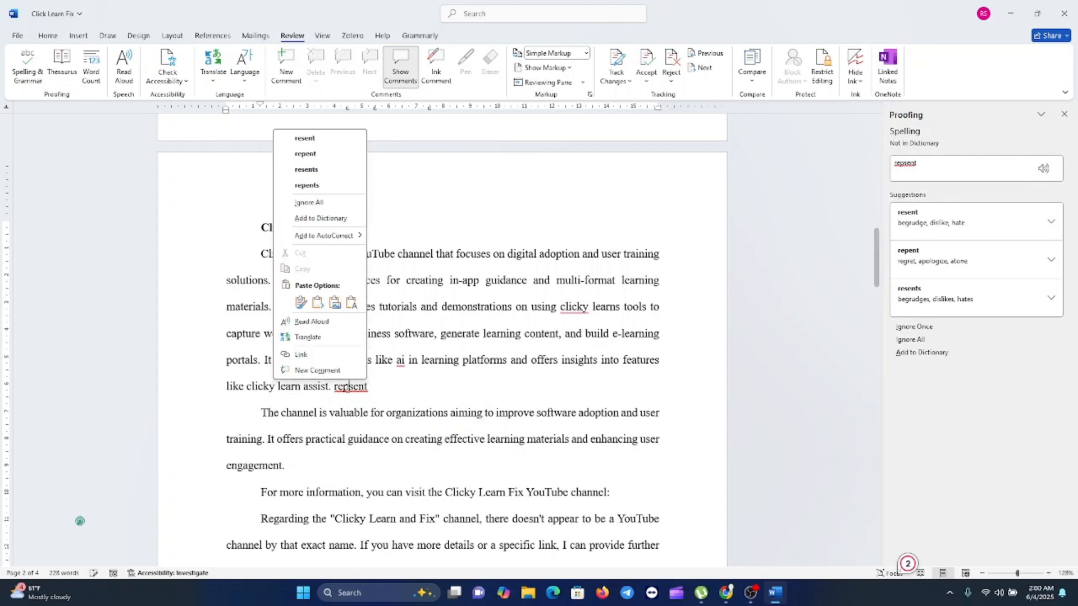
Step: Replace the misspelt "repsent" with the spelling suggestion "repents" and close the proofing pane
right_click(348, 389)
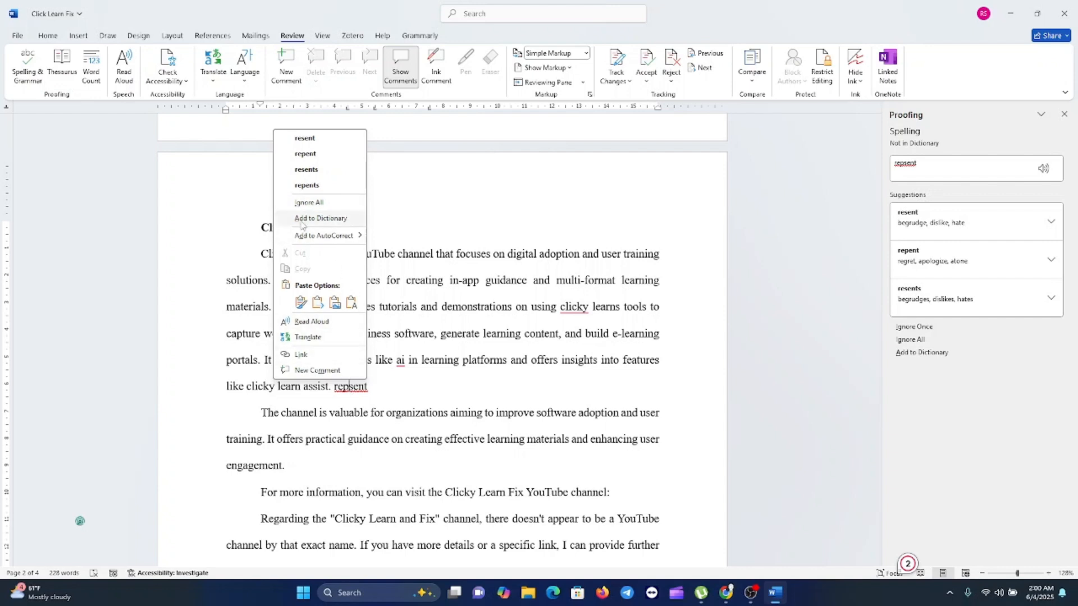
click(312, 187)
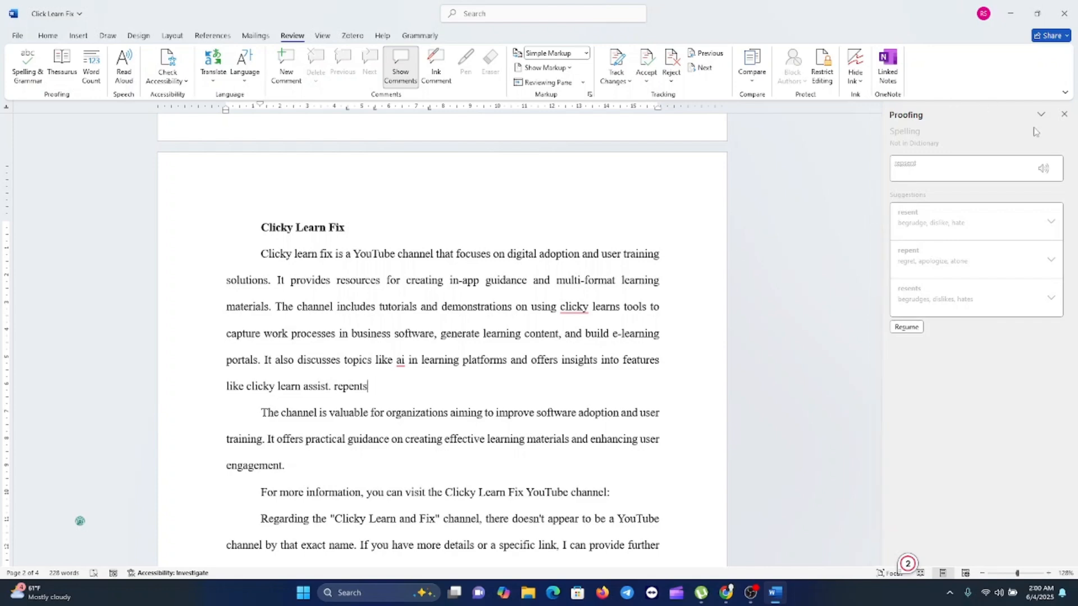
click(1064, 114)
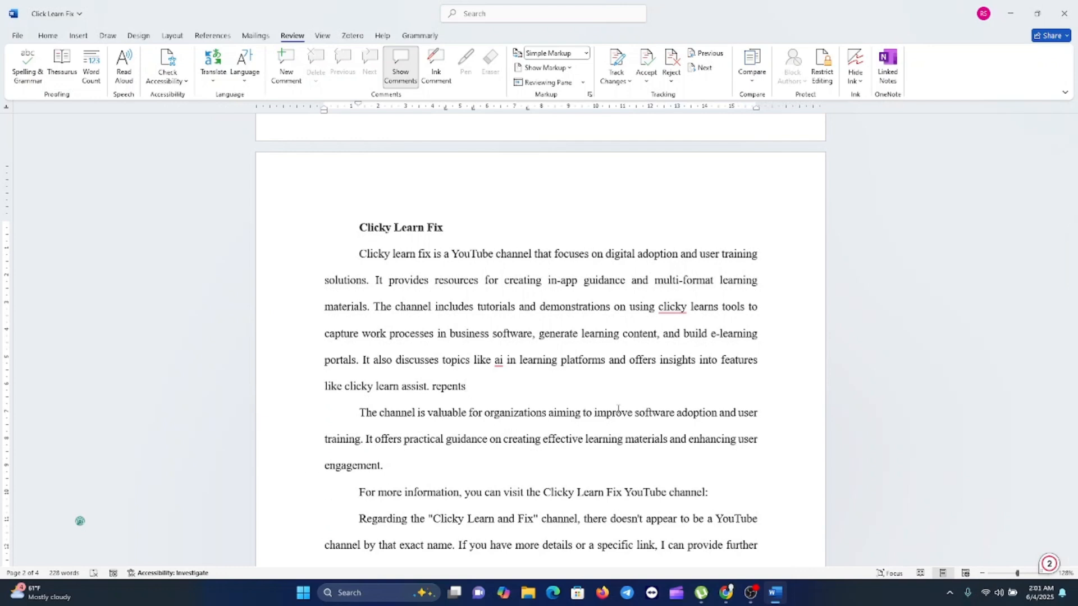
Step: Look through the whole document, then examine its pages in the print preview and return to the first page
scroll(618, 408, up, 10)
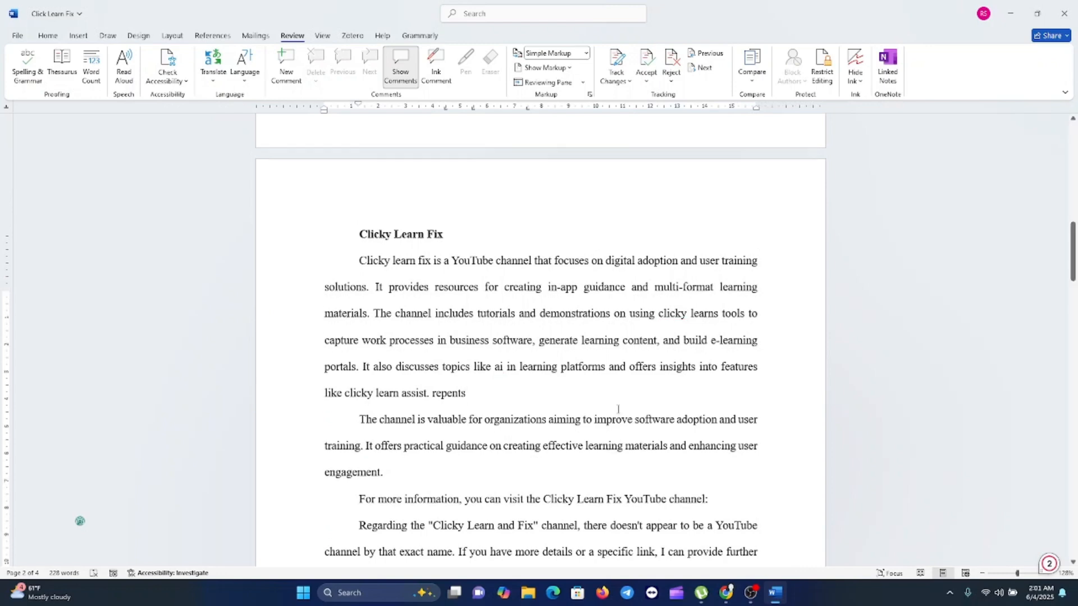
scroll(618, 408, down, 15)
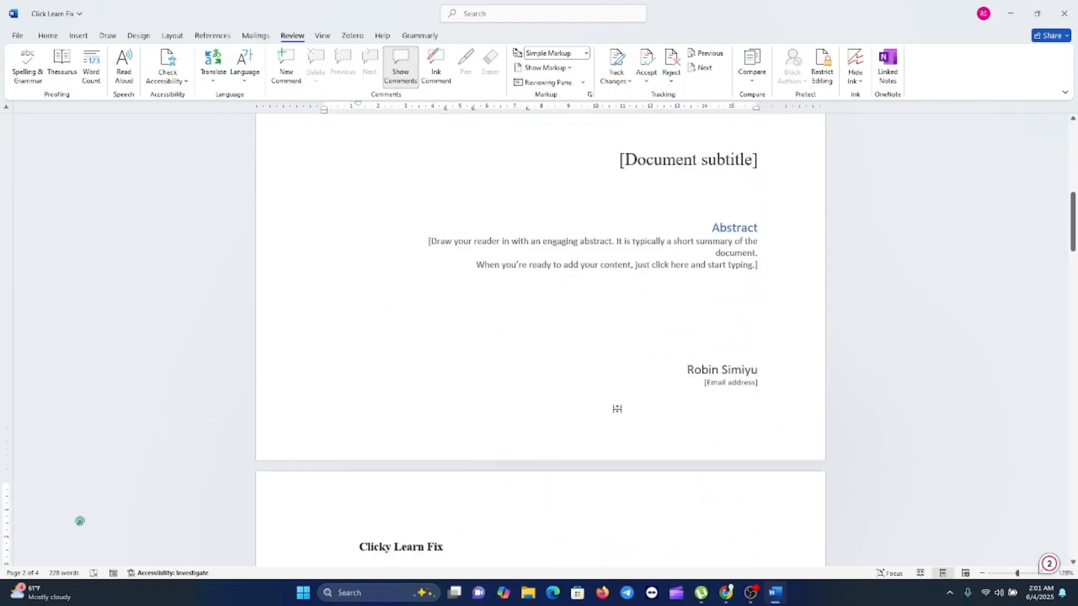
scroll(618, 409, down, 10)
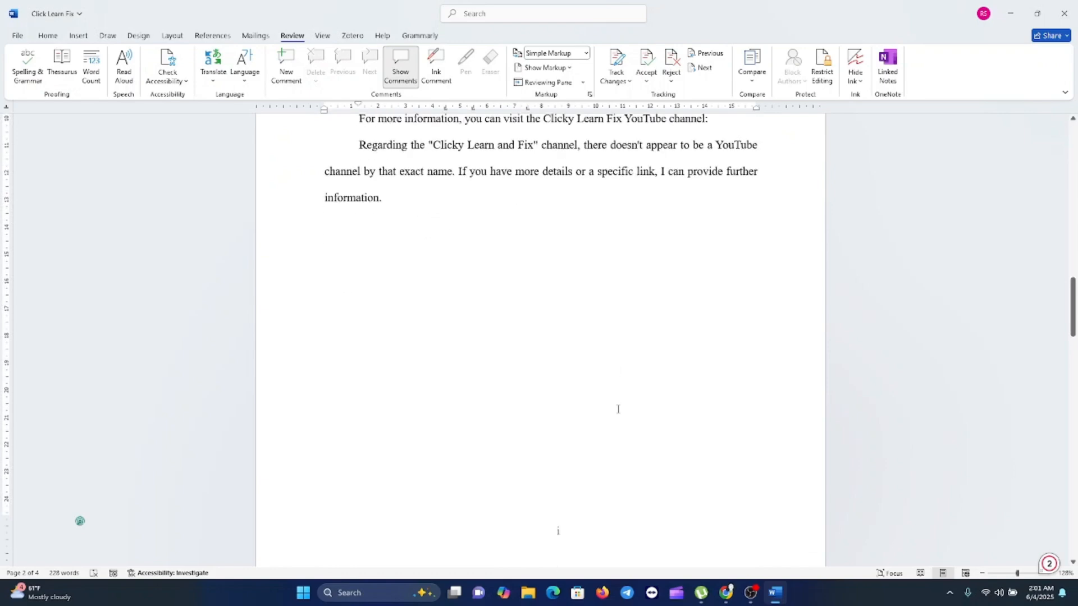
scroll(618, 408, down, 4)
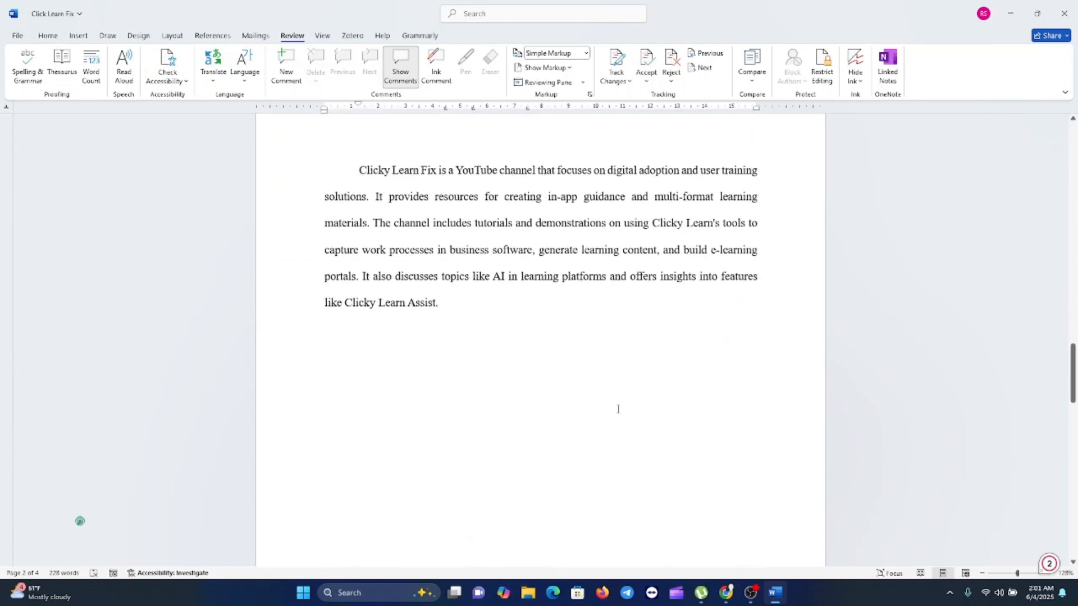
scroll(618, 409, up, 20)
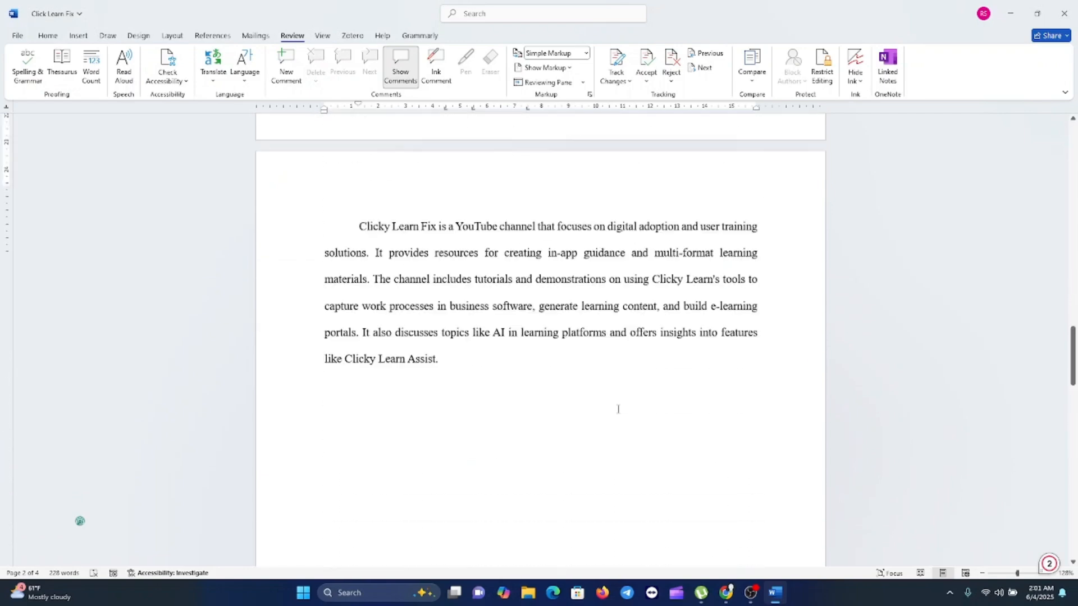
scroll(620, 559, up, 1)
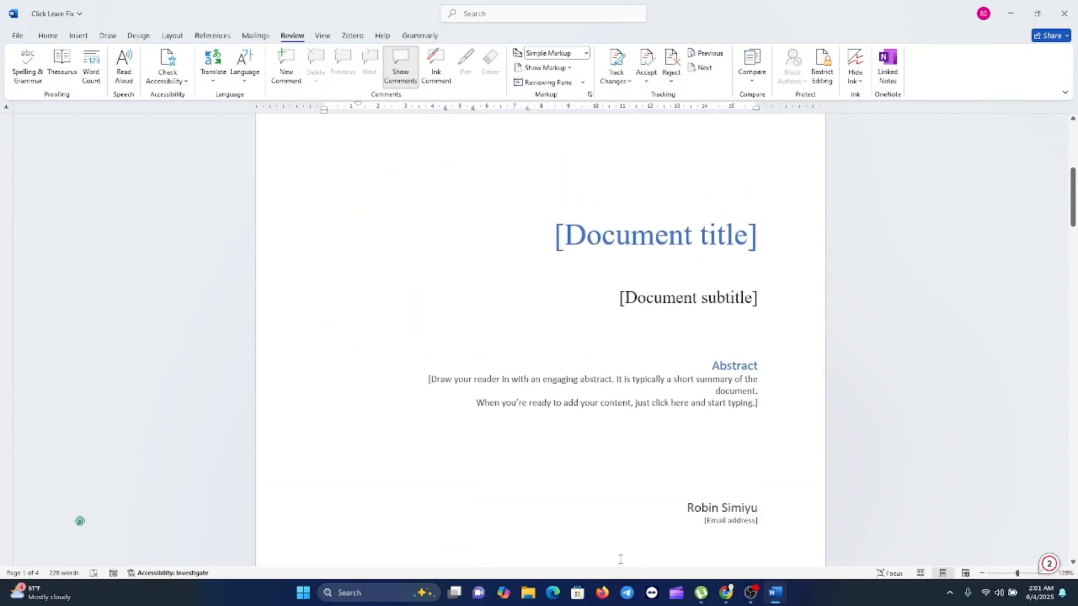
click(17, 36)
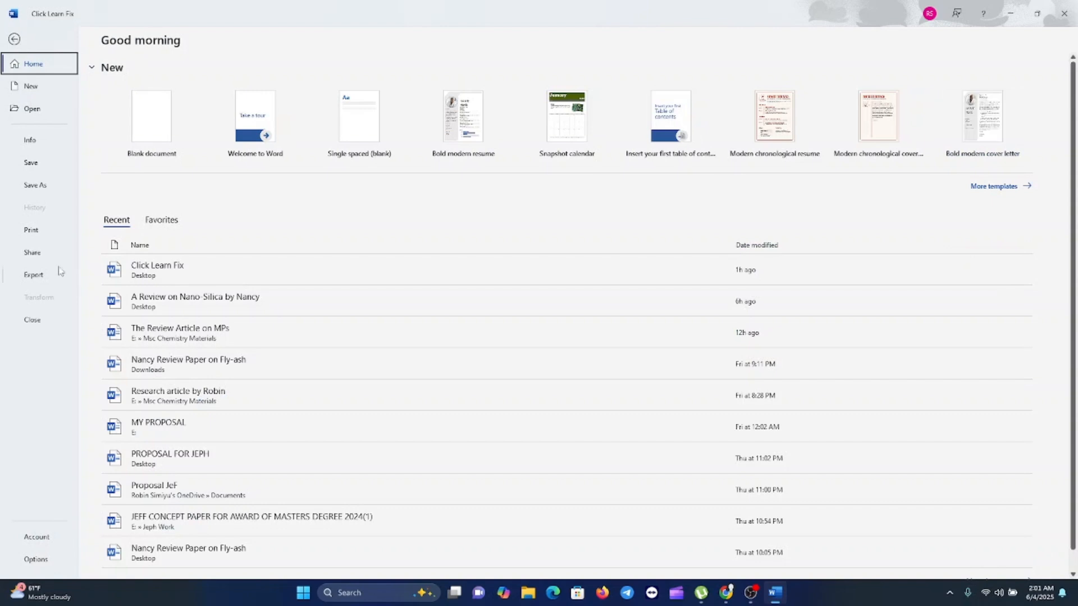
click(31, 231)
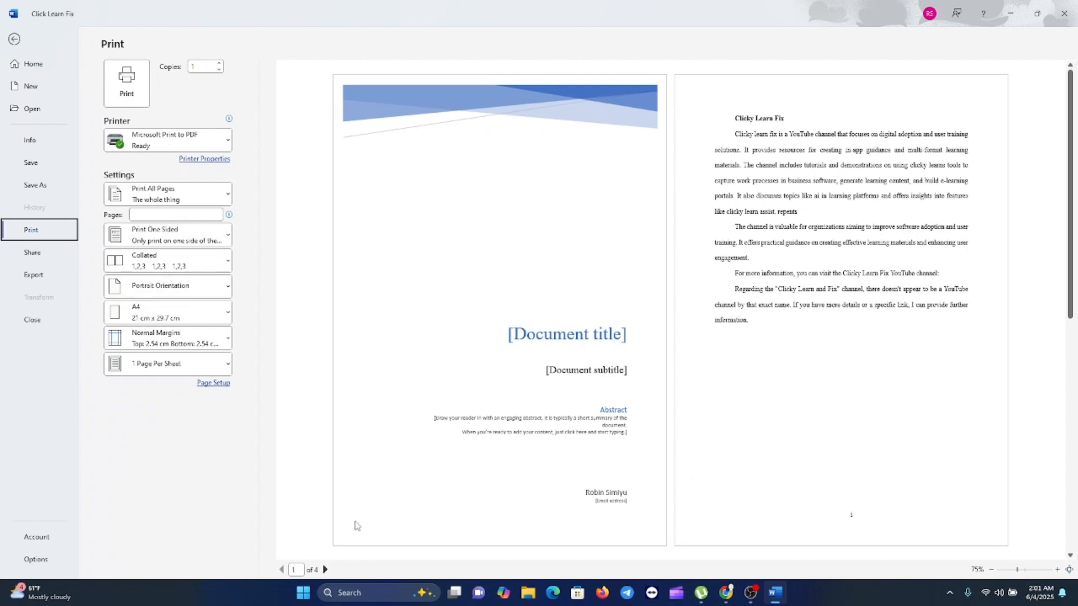
click(325, 570)
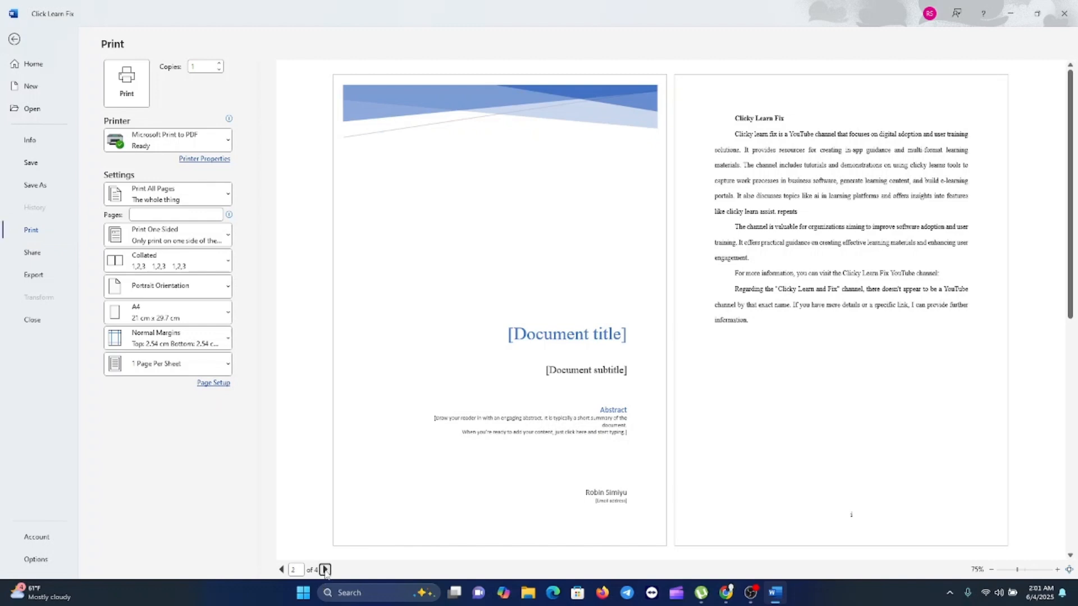
click(325, 570)
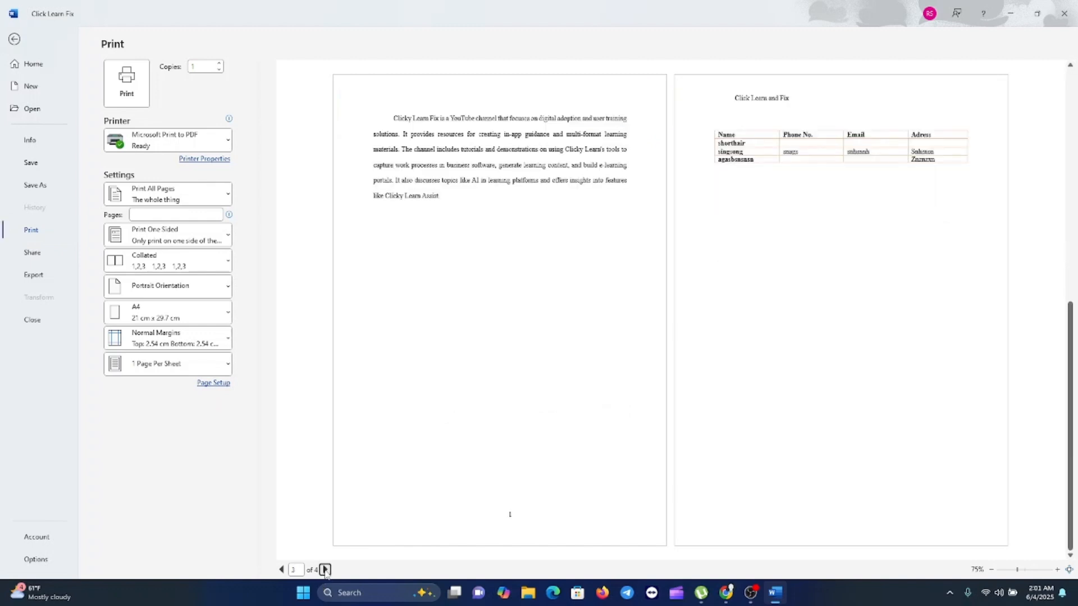
click(281, 570)
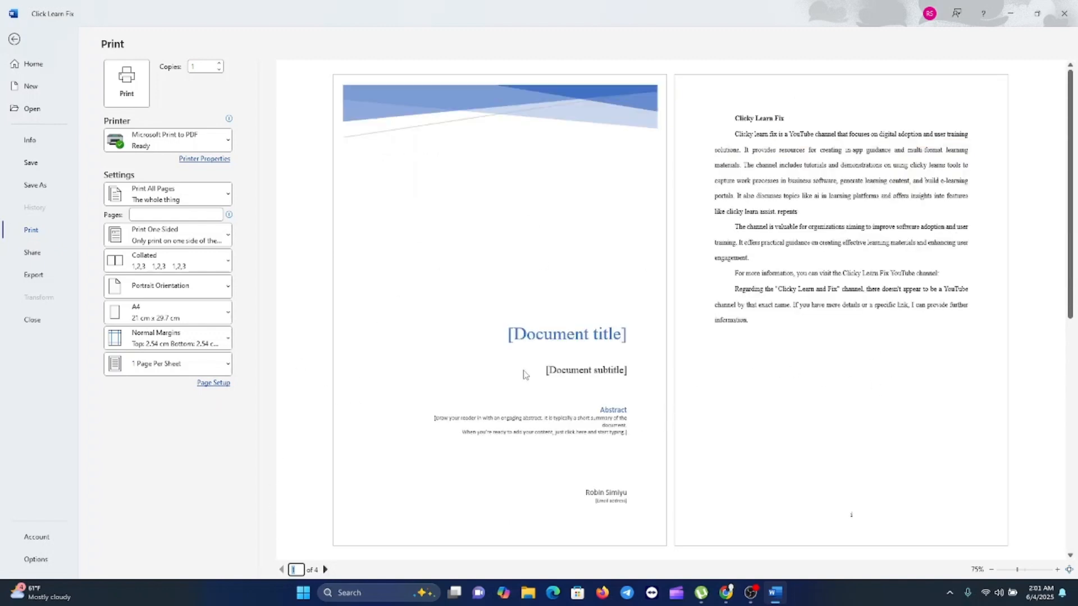
Step: Print all pages of the document with Microsoft Print to PDF as the printer
click(176, 145)
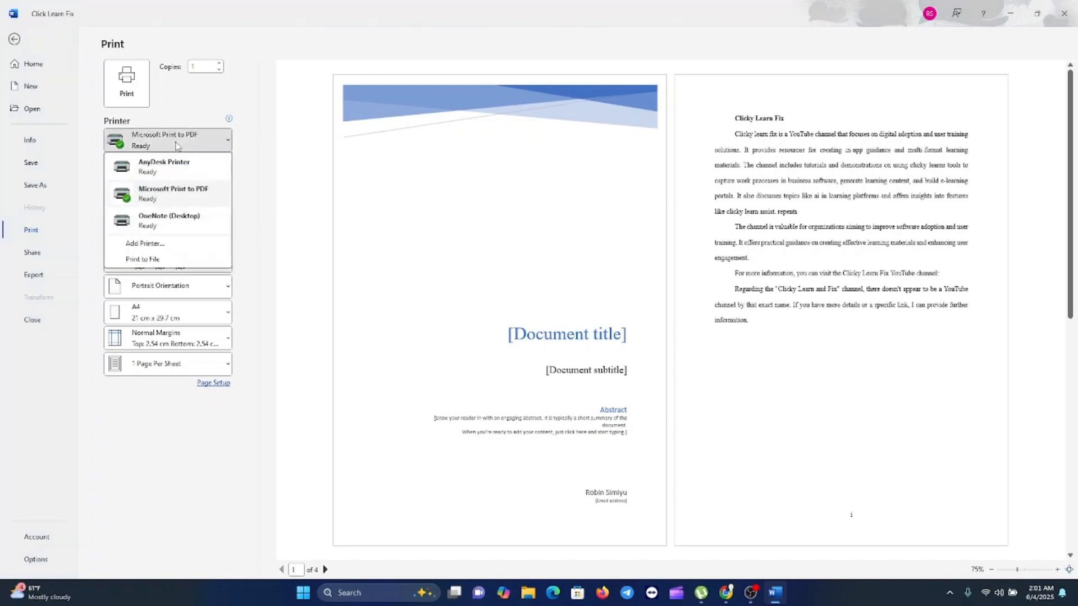
click(172, 197)
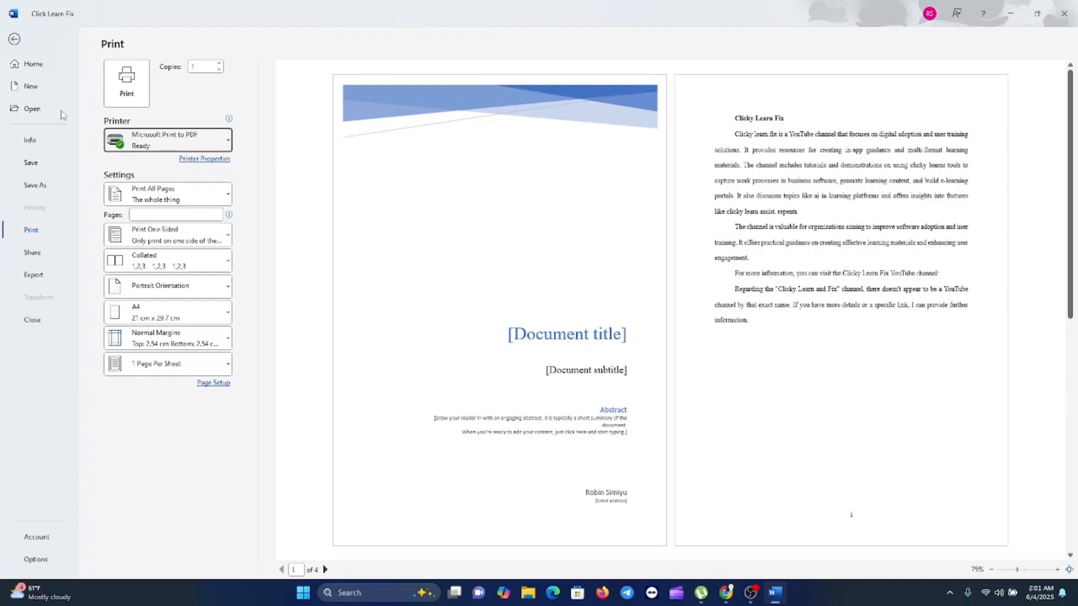
click(120, 97)
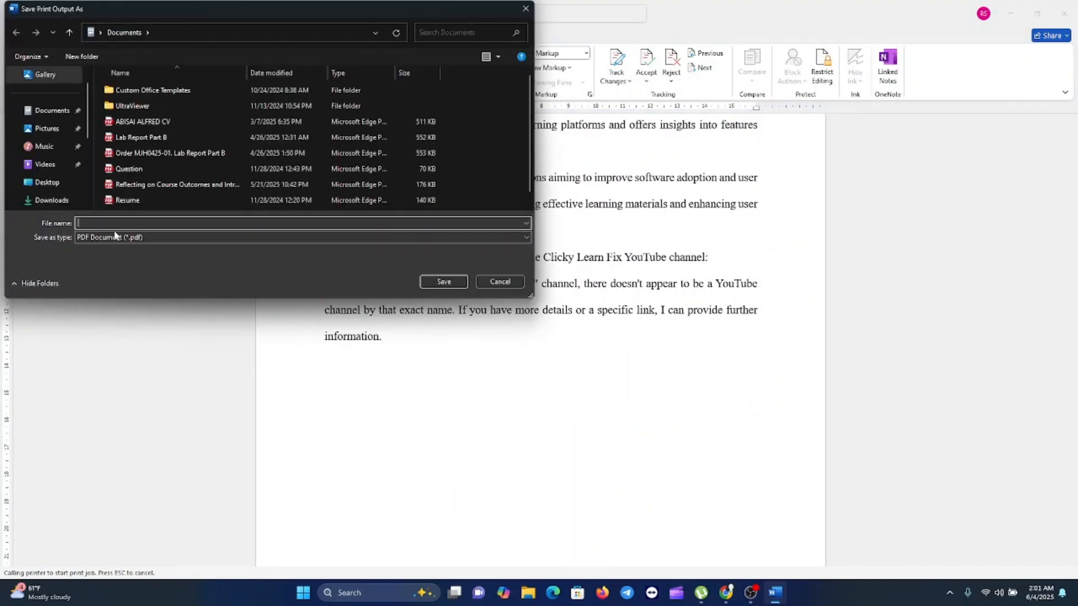
Step: Save the print output to the Desktop folder as a PDF document named "Final Doc"
scroll(56, 144, up, 1)
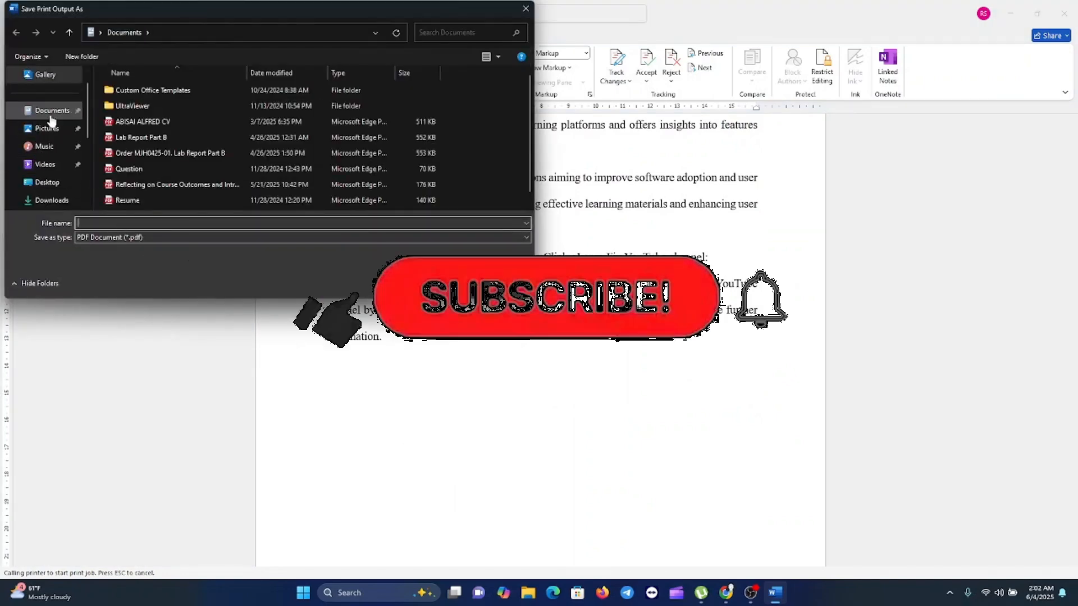
scroll(68, 146, down, 1)
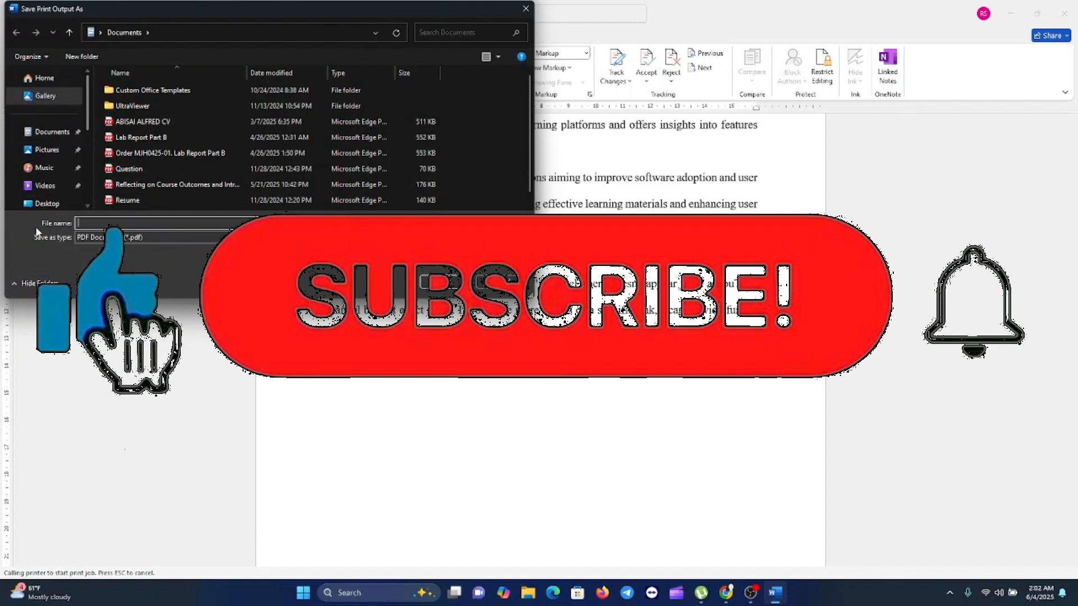
click(56, 184)
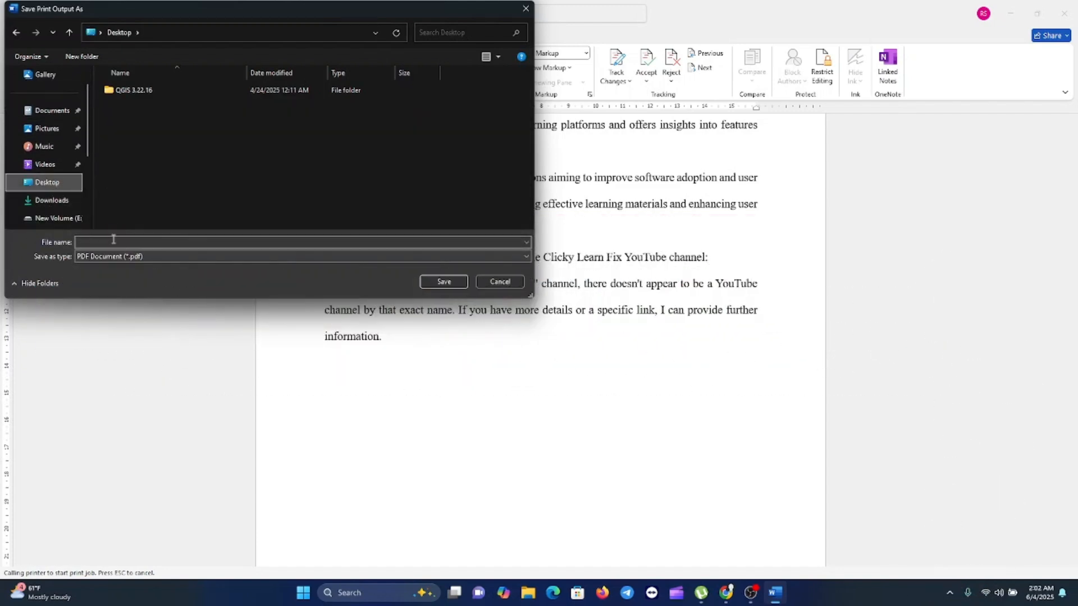
click(113, 242)
click(115, 257)
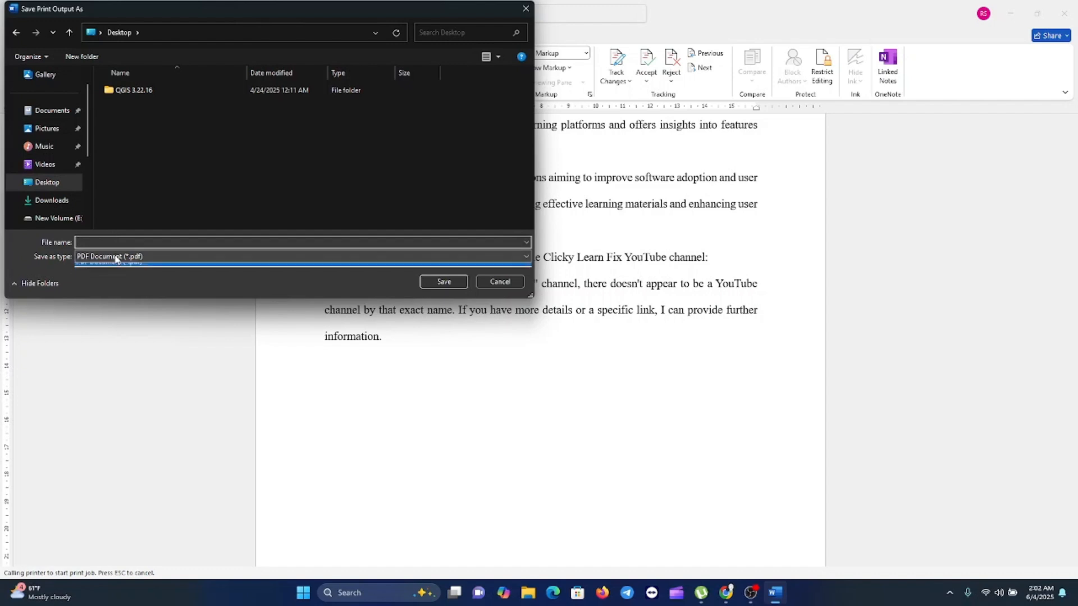
click(108, 242)
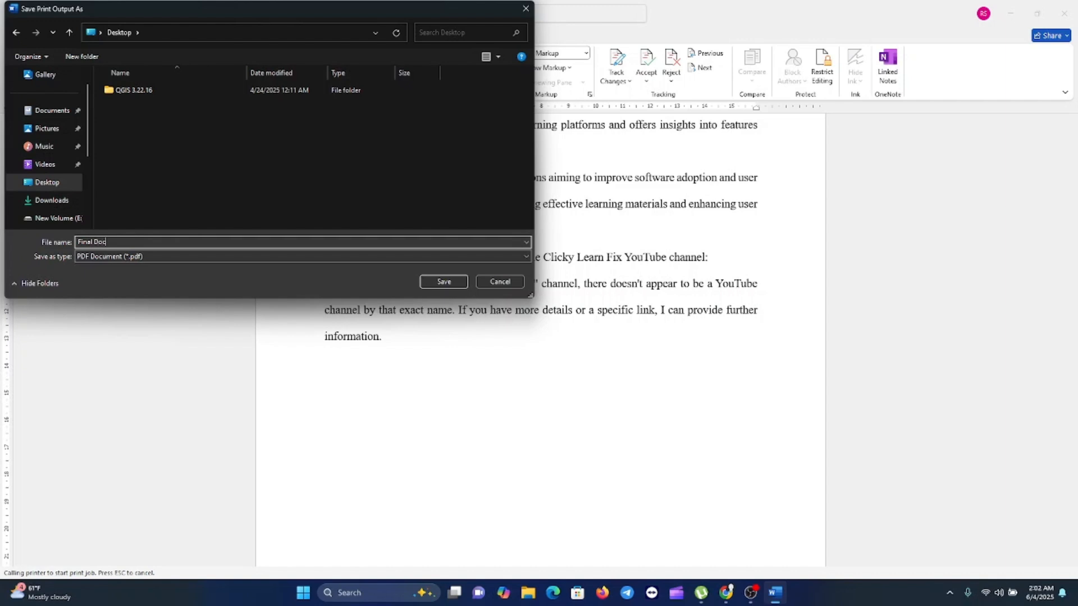
click(443, 282)
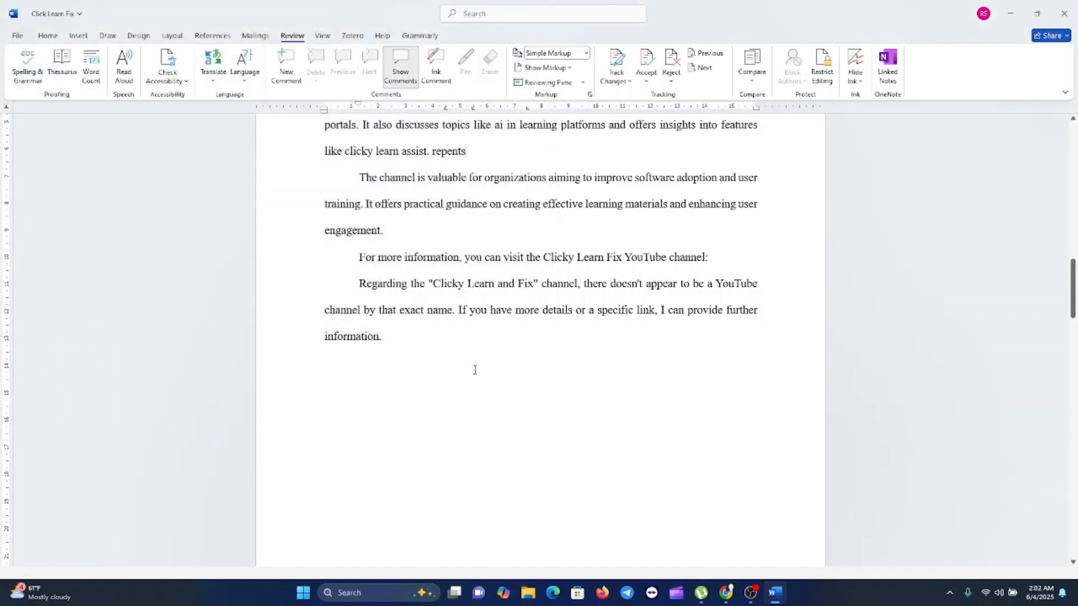
Step: Switch to File Explorer and open the "Final Doc" PDF from the Desktop folder
click(527, 598)
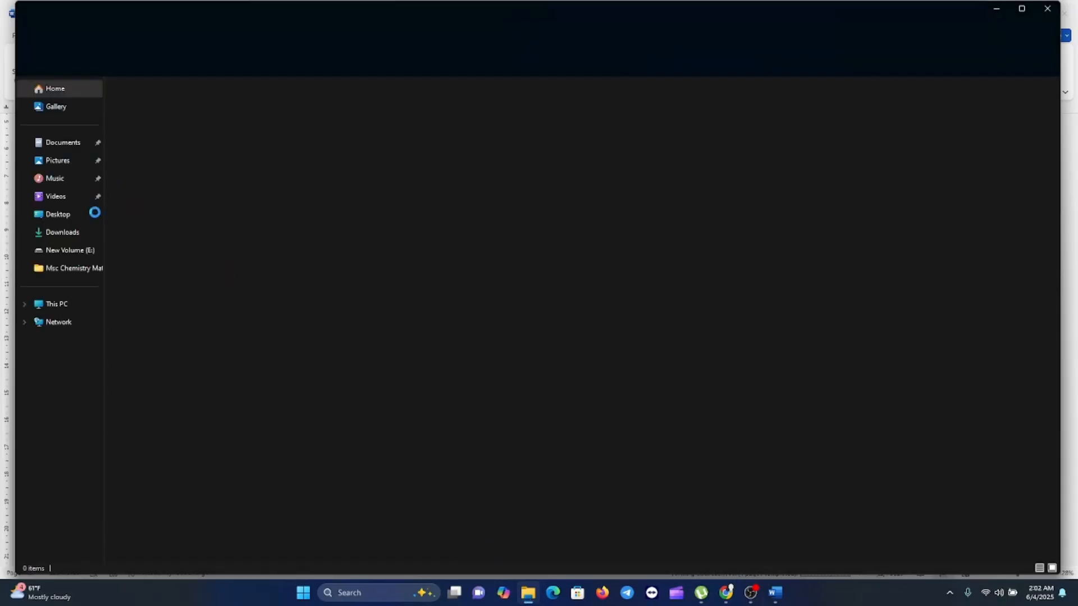
click(66, 213)
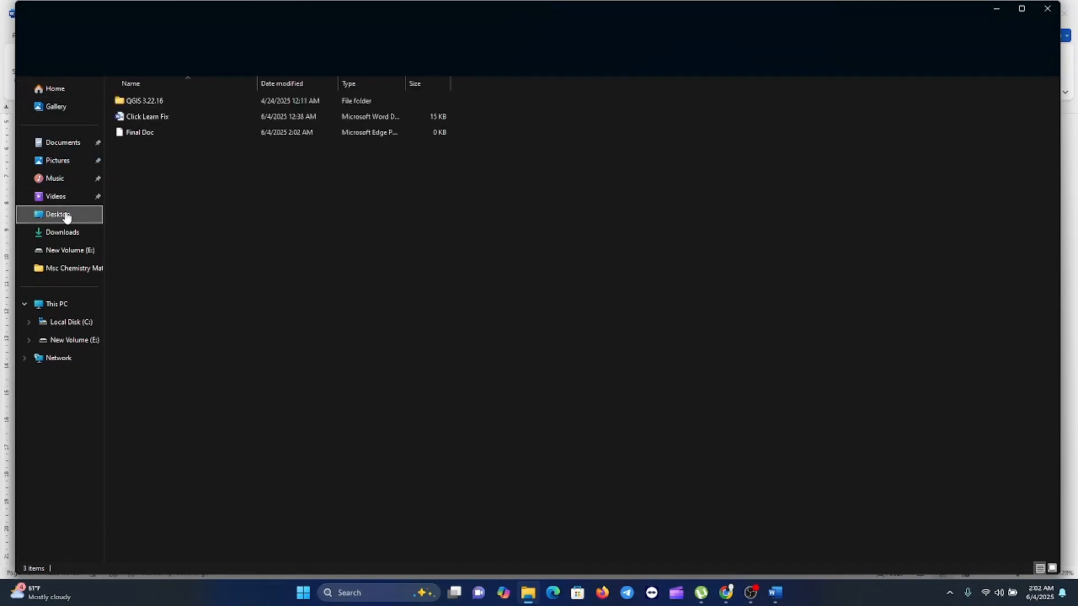
double_click(151, 132)
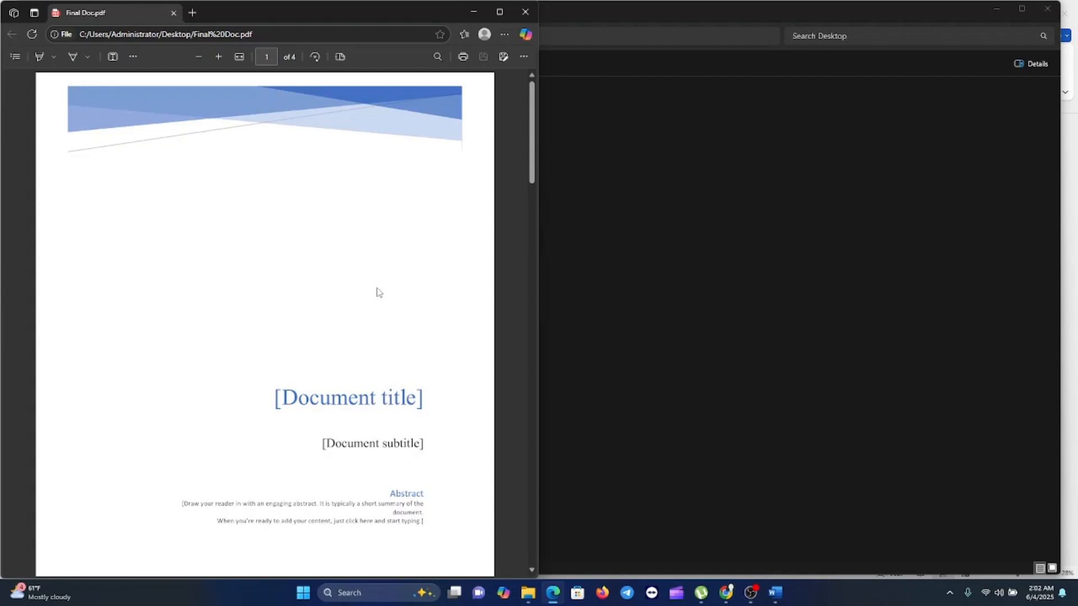
Step: Maximize the PDF window and look through the cover page, text pages, page numbers and table of the printed document
scroll(377, 290, down, 15)
scroll(376, 290, up, 5)
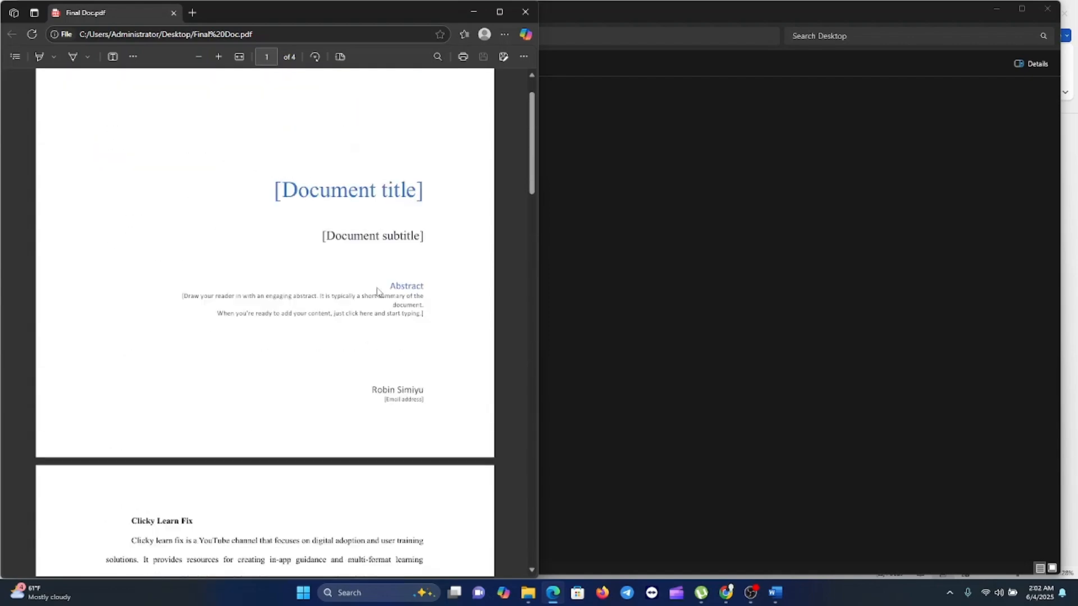
scroll(378, 292, down, 20)
scroll(377, 291, up, 20)
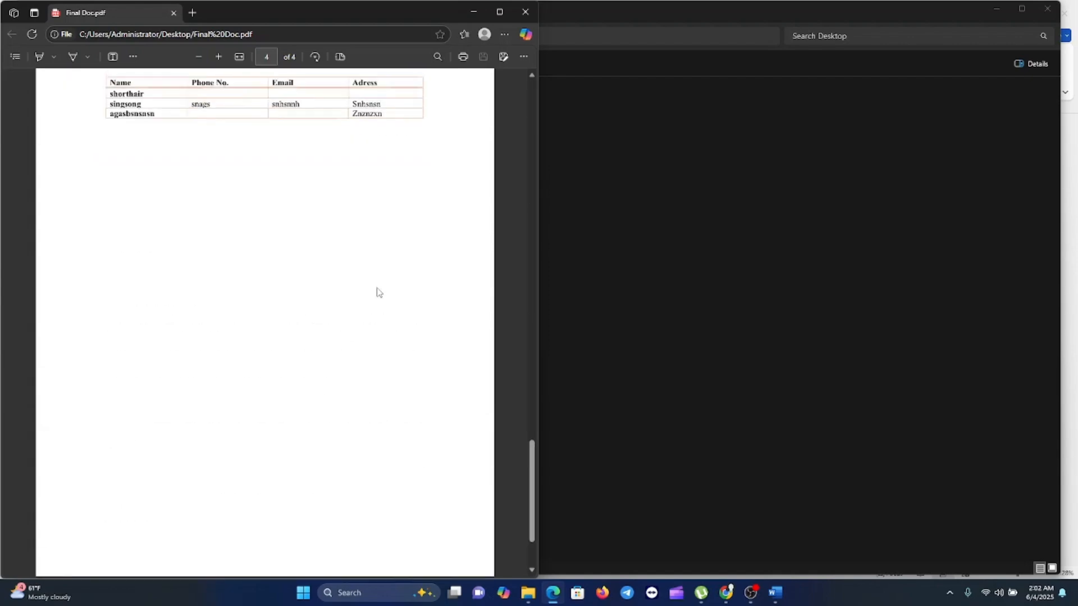
click(499, 12)
scroll(547, 338, down, 20)
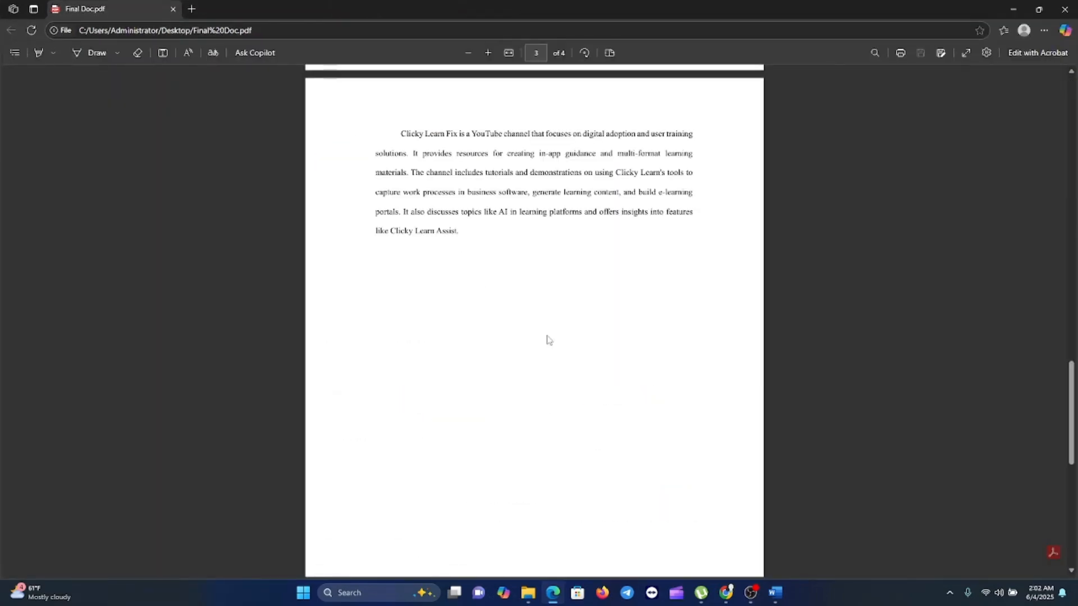
scroll(563, 335, up, 20)
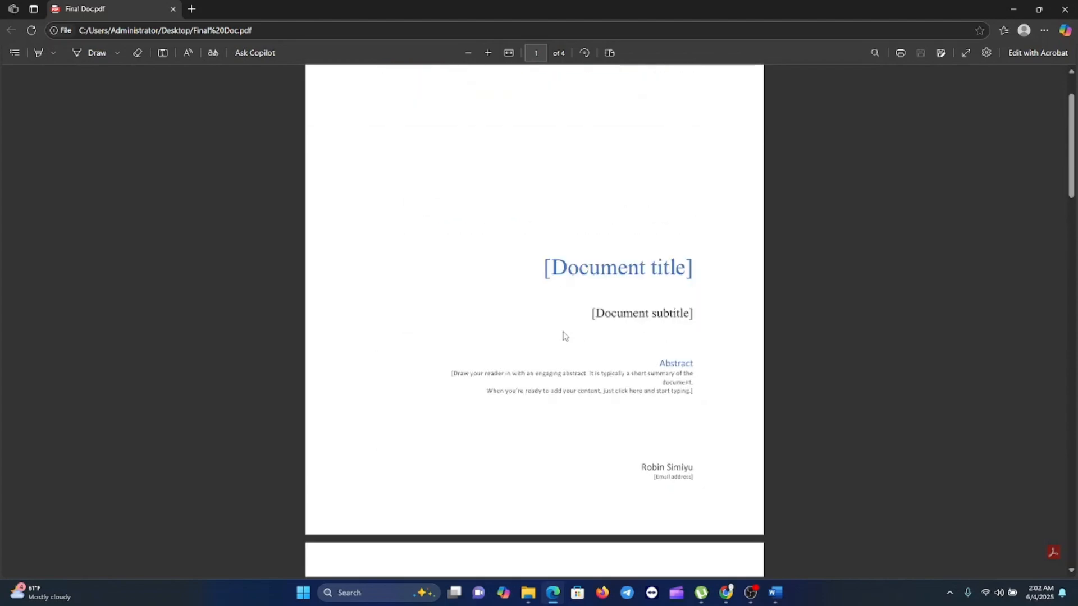
scroll(571, 330, down, 20)
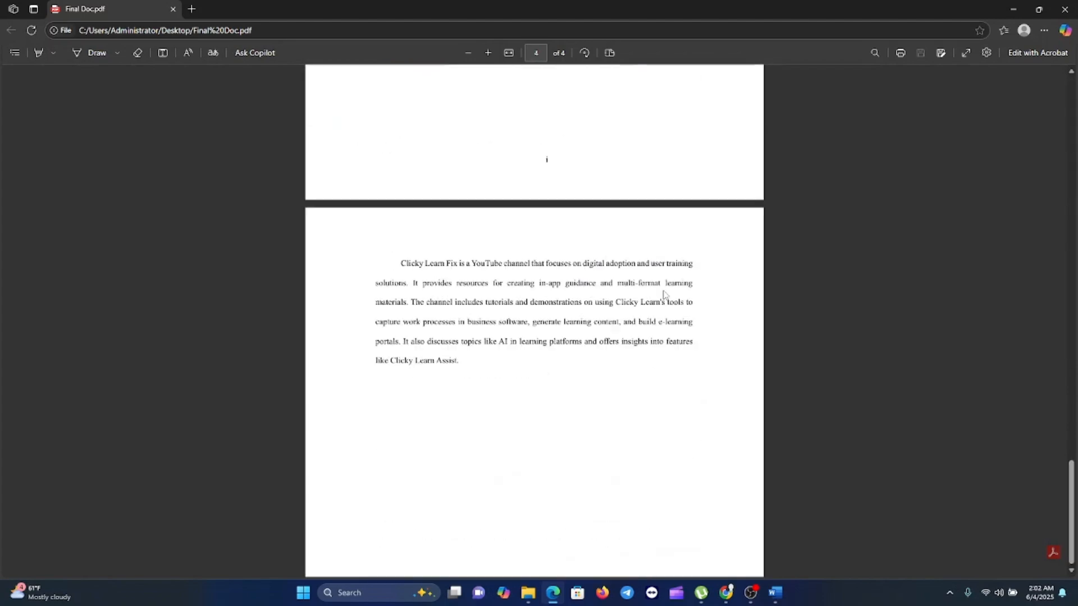
key(alt+Tab)
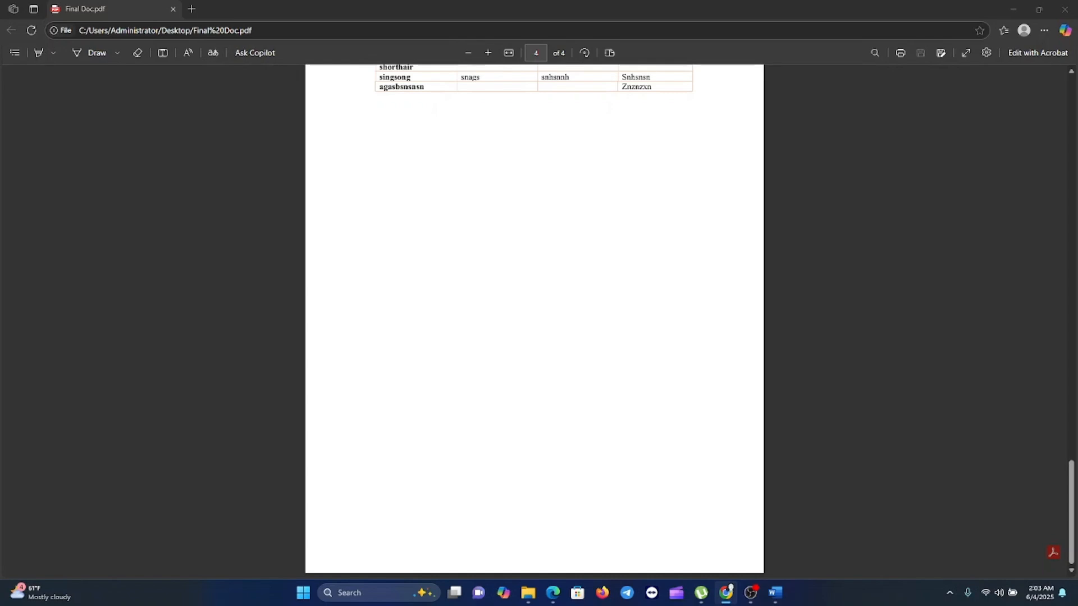
key(alt+Tab)
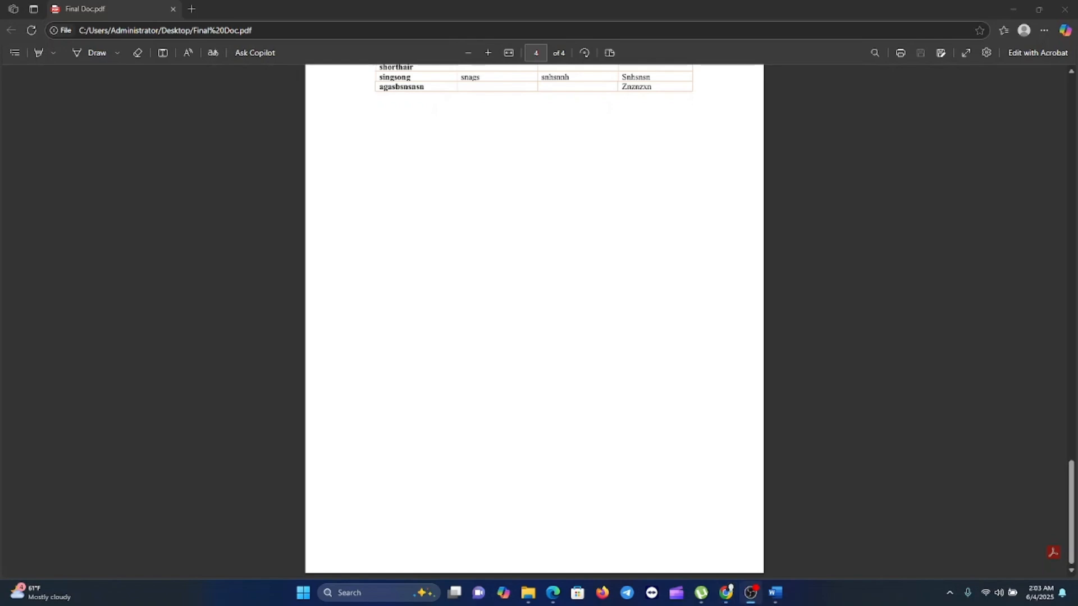